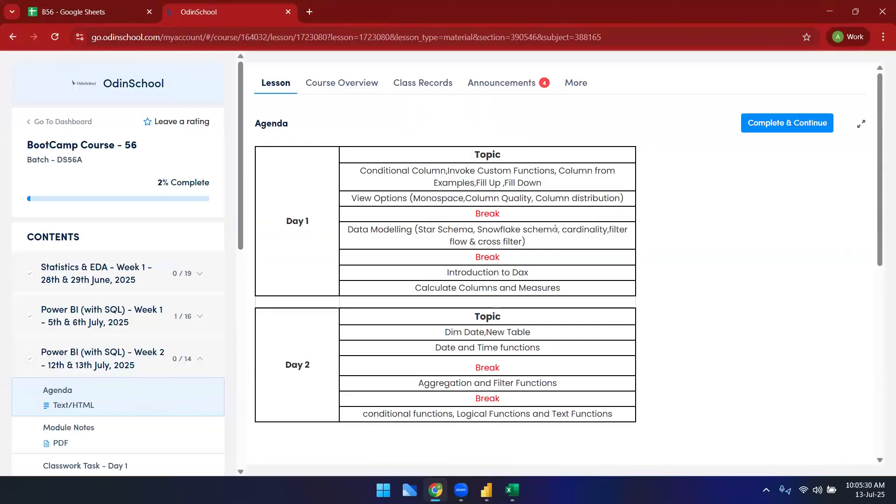
Step: Highlight the Day 2 topics and the 'Invoke Custom Functions' entry on the course agenda
click(472, 271)
drag(451, 274, 649, 418)
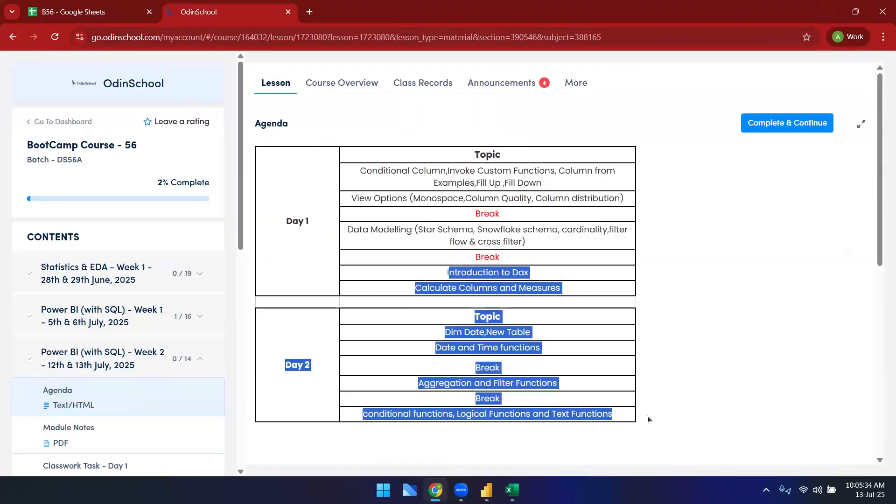
click(483, 192)
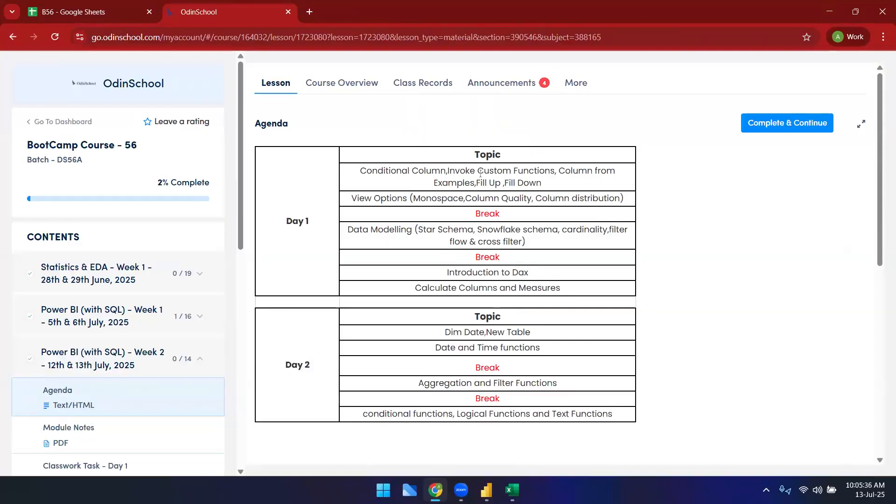
drag(448, 172, 555, 173)
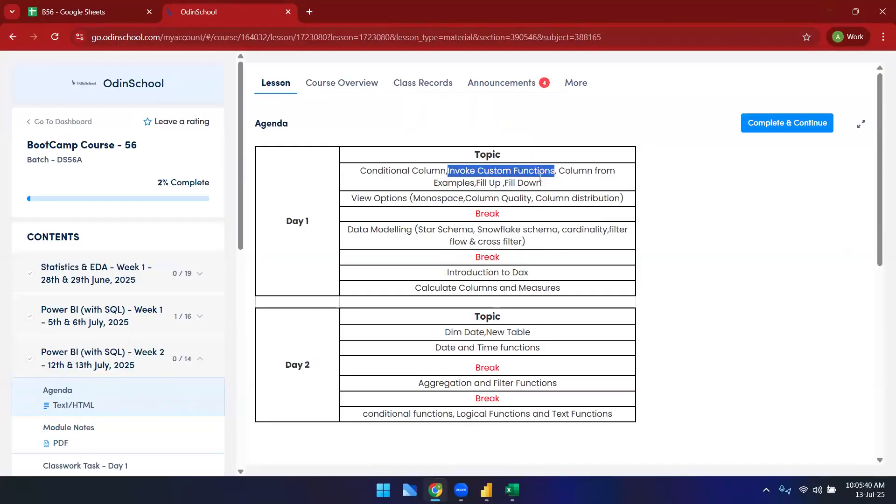
click(448, 172)
drag(447, 172, 555, 173)
Step: Switch to Power BI Desktop and open the Power Query Editor with Transform data
click(487, 490)
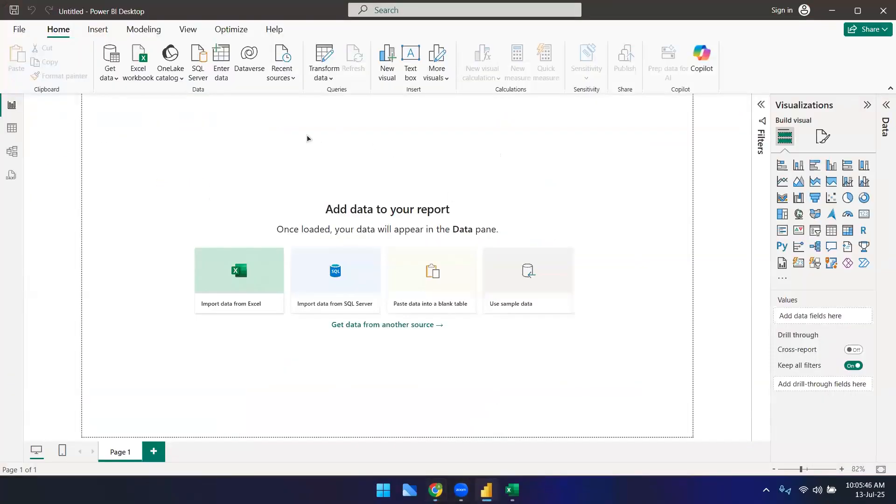
click(331, 51)
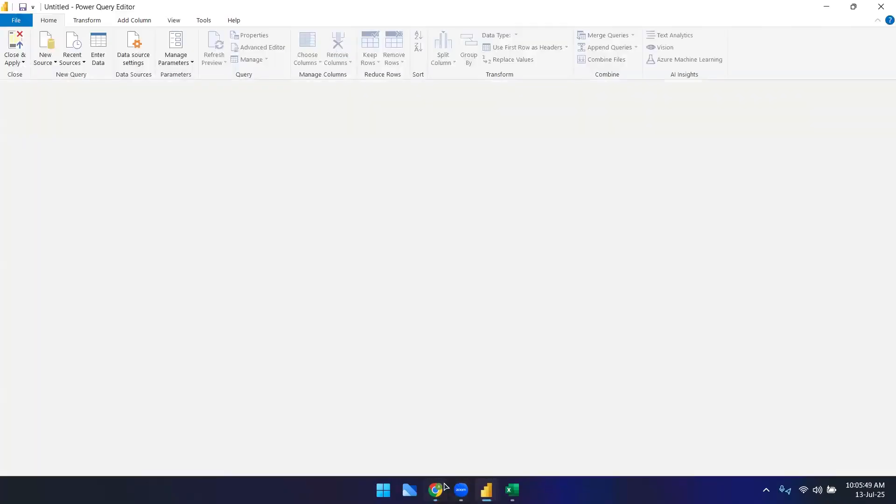
Step: Return to the B56 spreadsheet and browse the earlier worked examples in the sheet
click(436, 490)
click(49, 2)
scroll(312, 368, down, 10)
scroll(312, 366, down, 20)
scroll(311, 371, down, 20)
scroll(312, 374, down, 5)
click(206, 201)
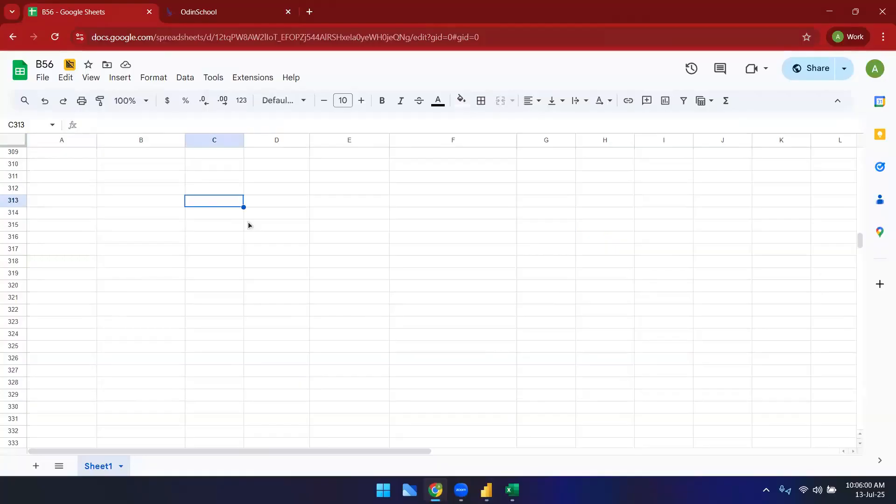
scroll(248, 222, up, 18)
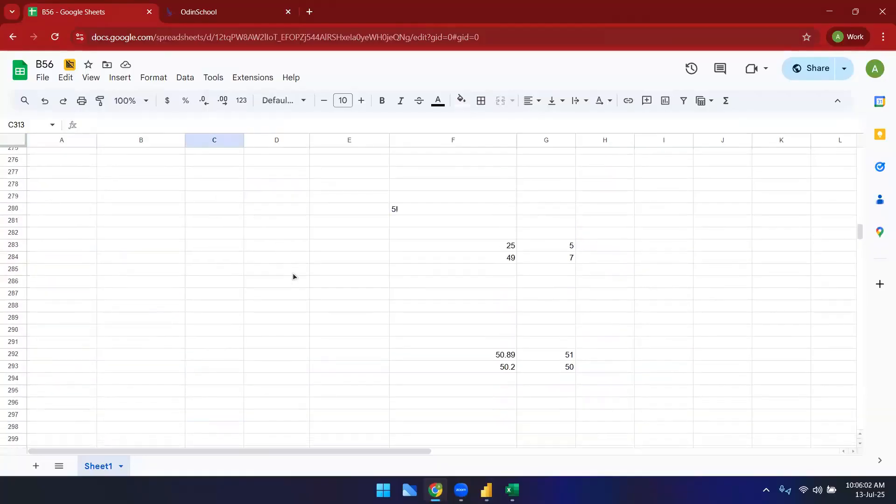
scroll(293, 276, up, 16)
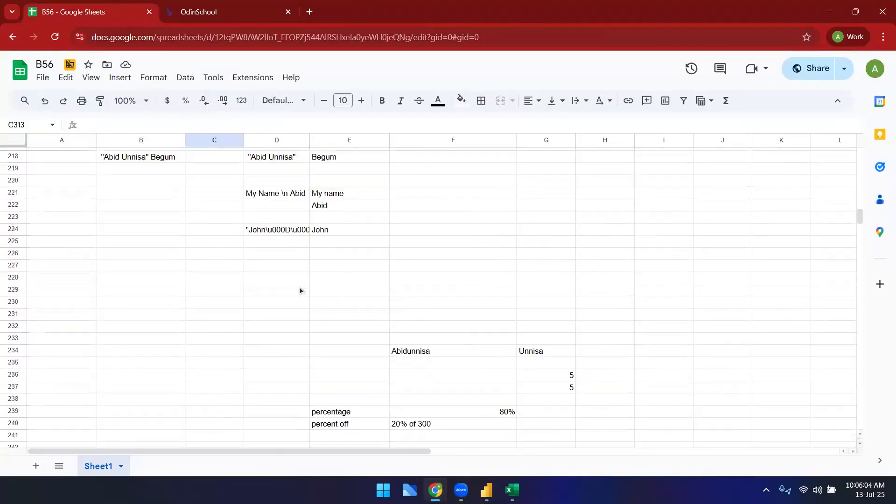
scroll(304, 283, up, 8)
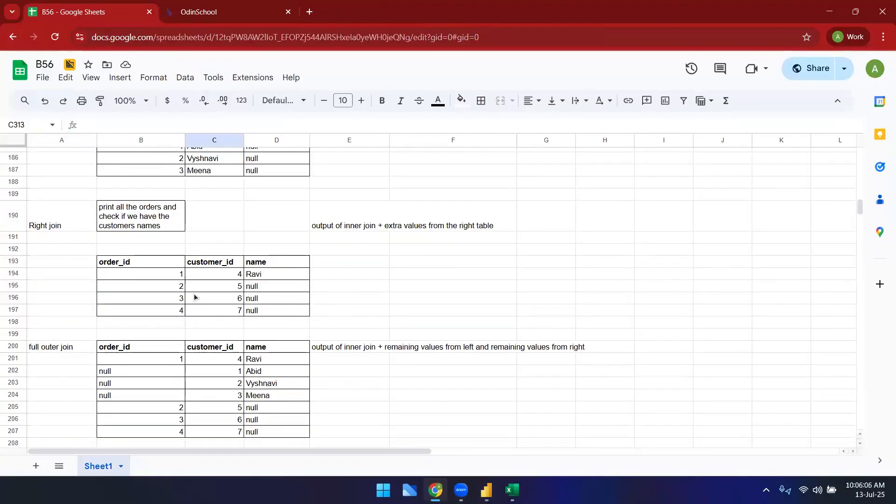
scroll(196, 289, up, 1)
scroll(196, 290, up, 13)
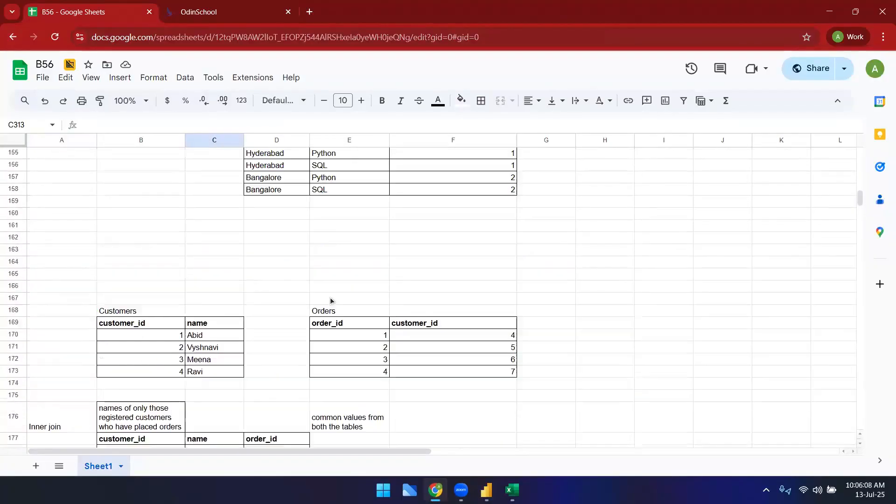
drag(274, 209, 278, 284)
click(275, 196)
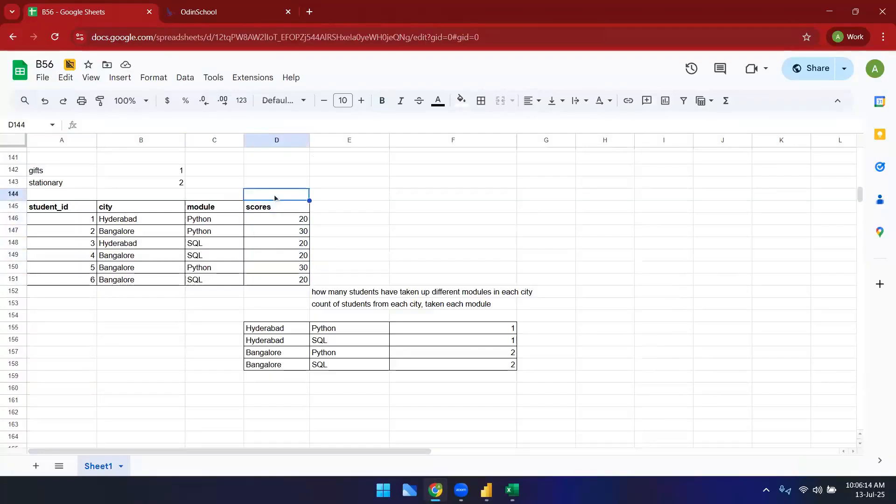
Step: Enter the column headers product_id, qty and unitprice in cells C733 to E733
scroll(380, 365, down, 9)
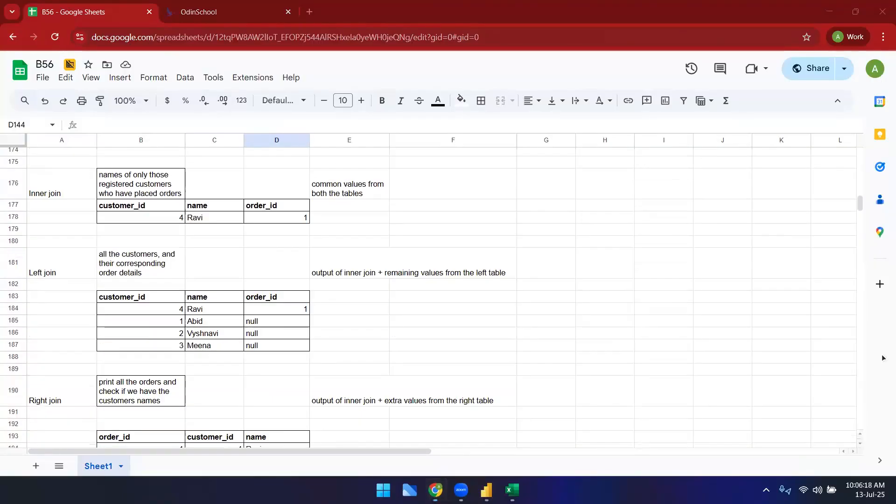
drag(860, 205, 863, 355)
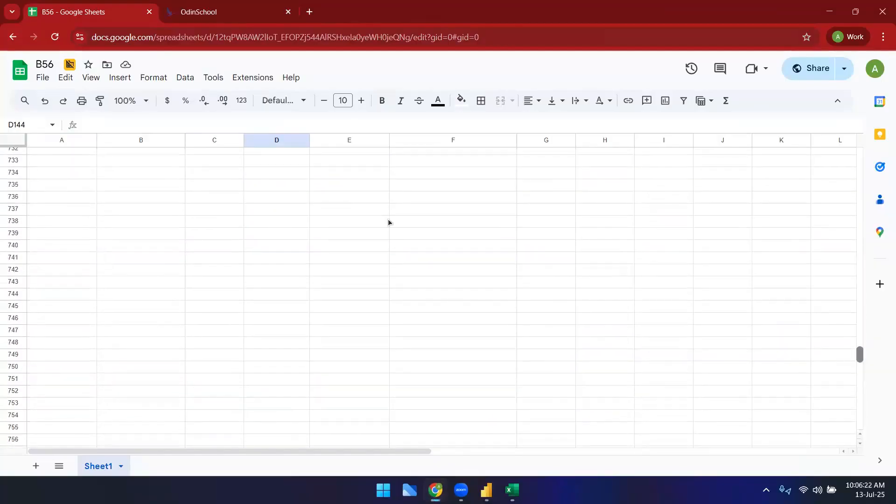
click(210, 165)
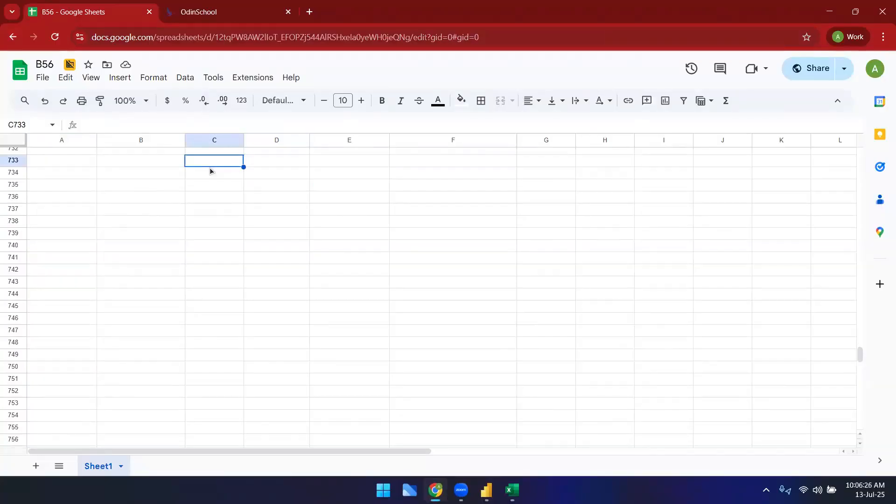
text(p)
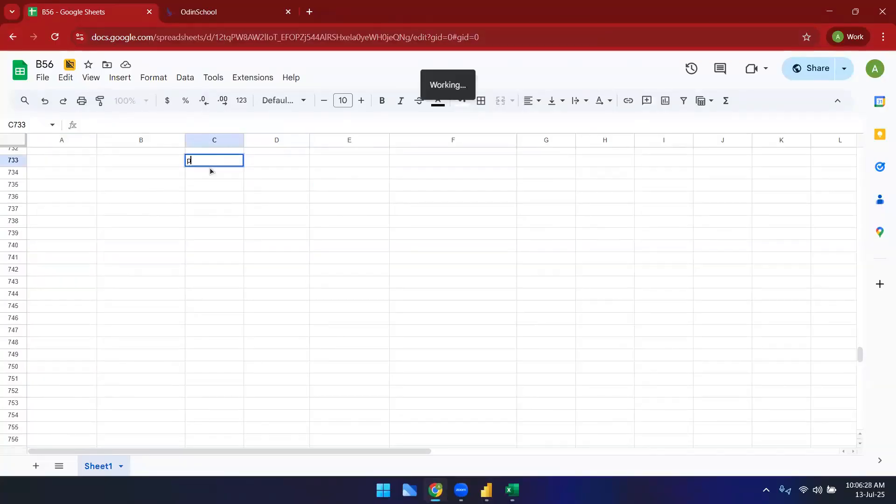
text(roduct_id)
key(Tab)
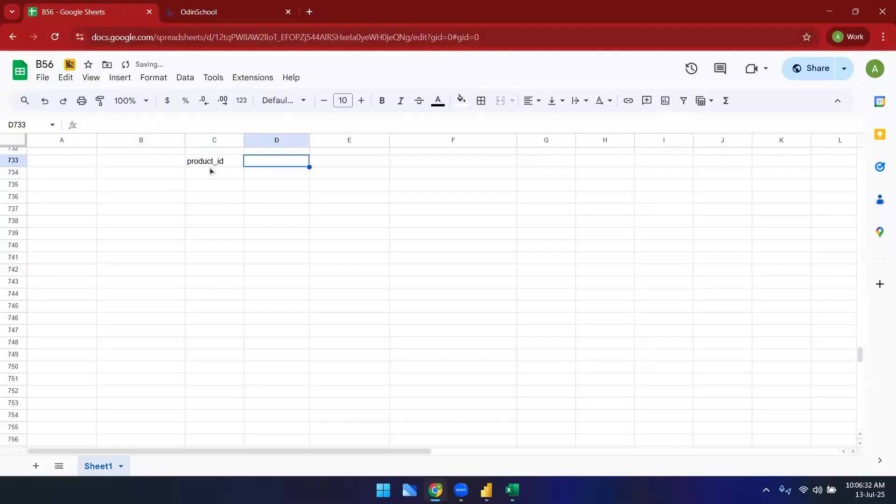
text(qty)
key(Tab)
text(unitprice)
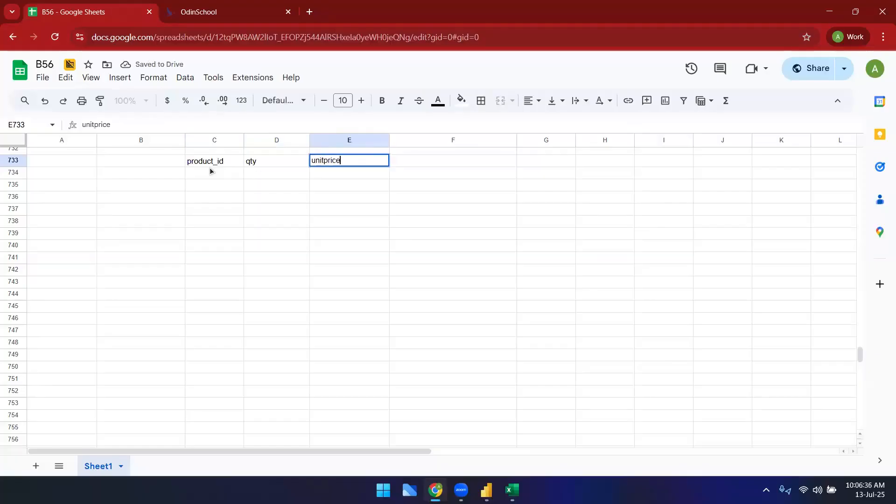
key(Return)
Step: Fill product_id values 1 to 5 down column C below the header
click(209, 168)
text(1)
key(Return)
text(2)
key(Return)
text(3)
key(Return)
text(4)
key(Return)
text(5)
key(Return)
Step: Fill the qty column with 2 for each of the five products
key(Right)
key(Up)
key(Up)
key(Up)
key(Up)
key(Up)
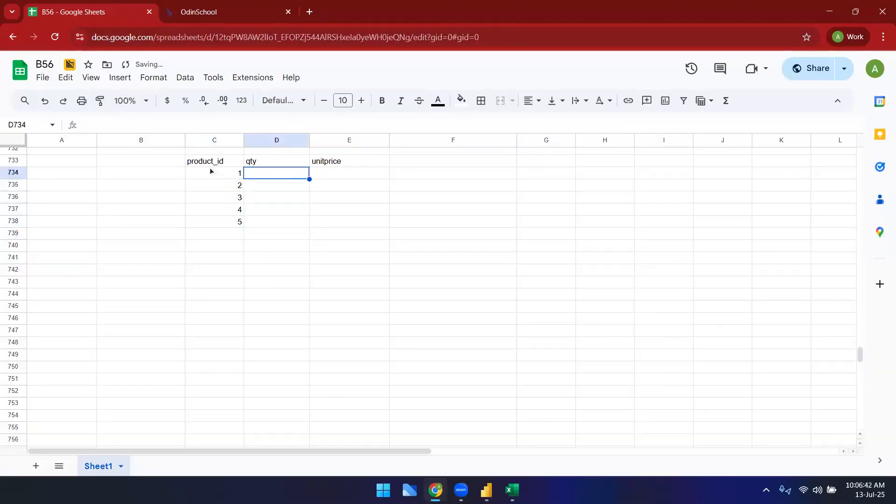
text(2)
key(Return)
text(2)
key(Return)
text(2)
key(Return)
text(2)
key(Return)
text(2)
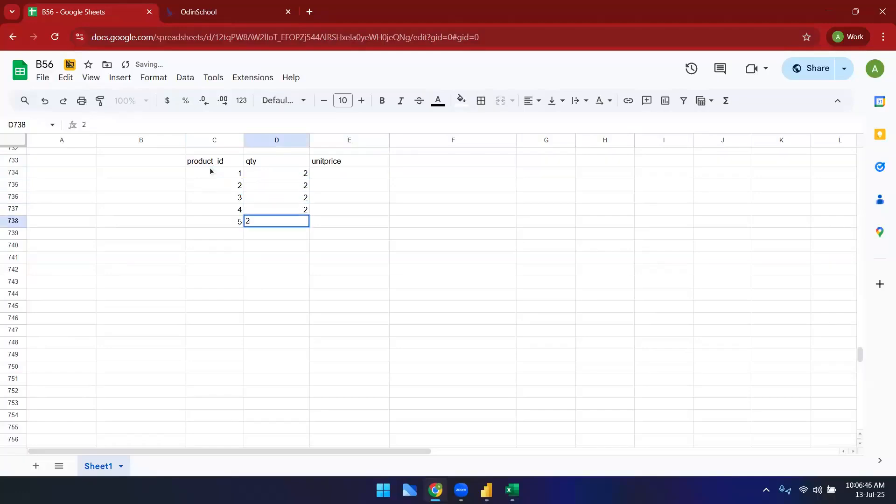
Step: Add the header sale_id in B733 to the left of product_id
key(Right)
key(Up)
key(Up)
key(Up)
key(Up)
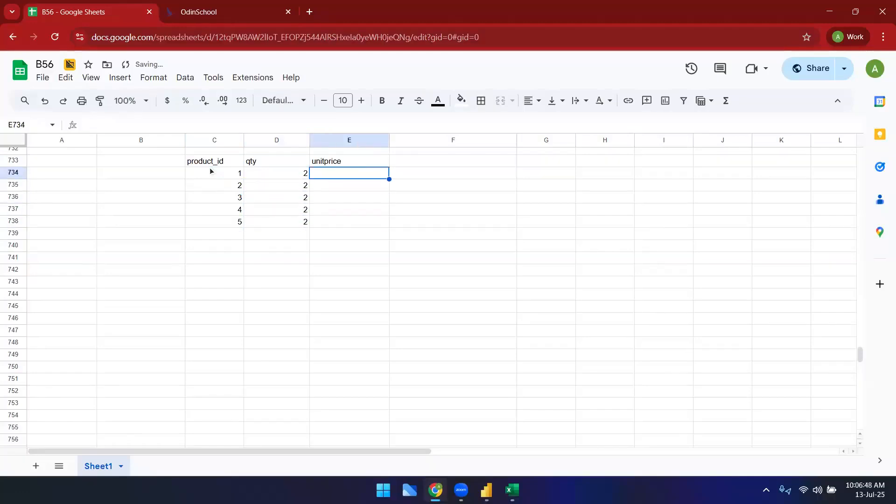
click(164, 157)
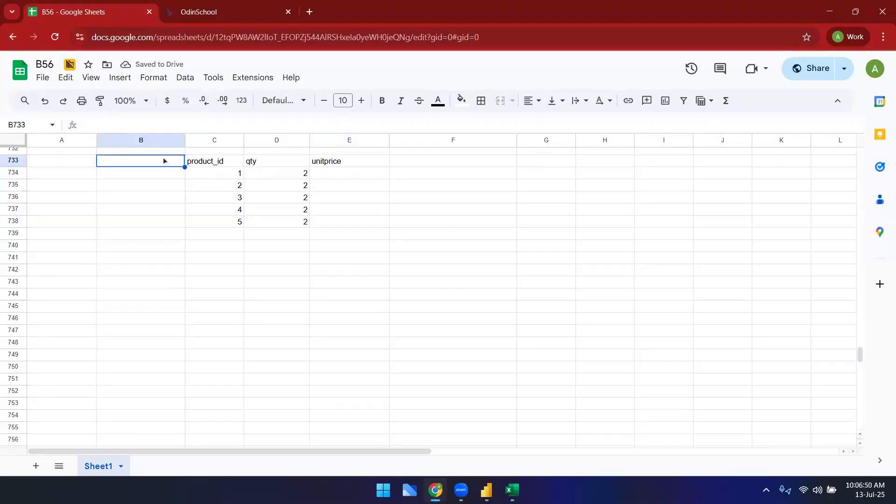
text(sale_id)
key(Return)
Step: Fill sale_id values 11 to 15 down column B
text(01)
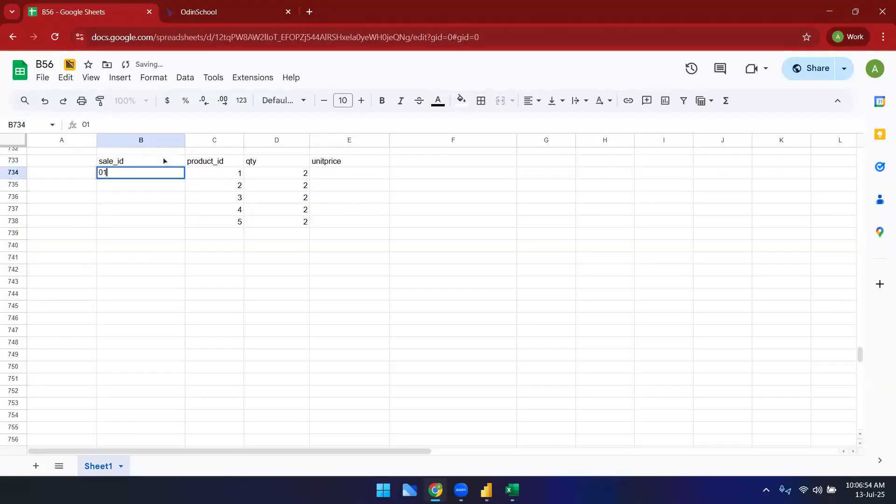
key(BackSpace)
key(BackSpace)
text(11)
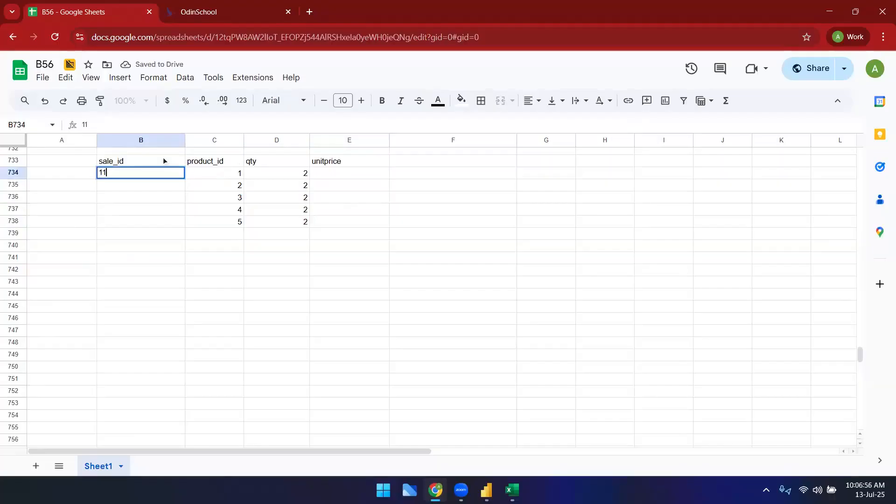
key(Return)
text(12)
key(Return)
text(13)
key(Return)
text(1)
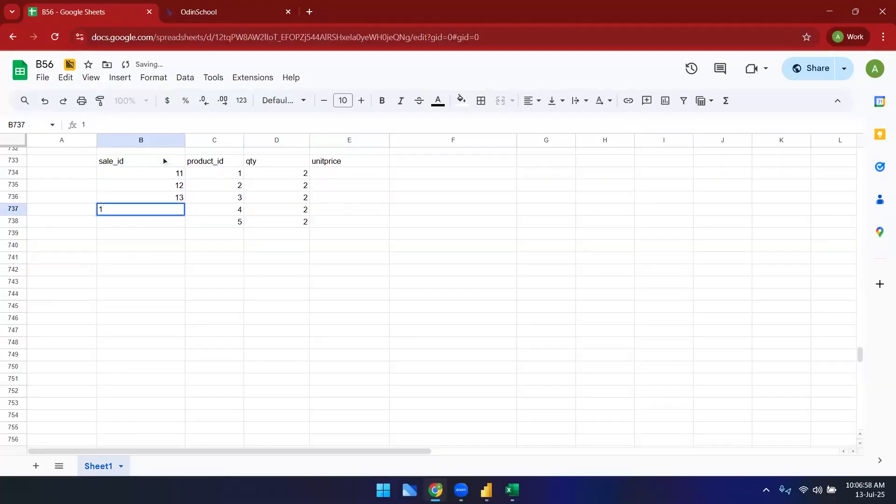
text(4)
key(Return)
text(15)
key(Return)
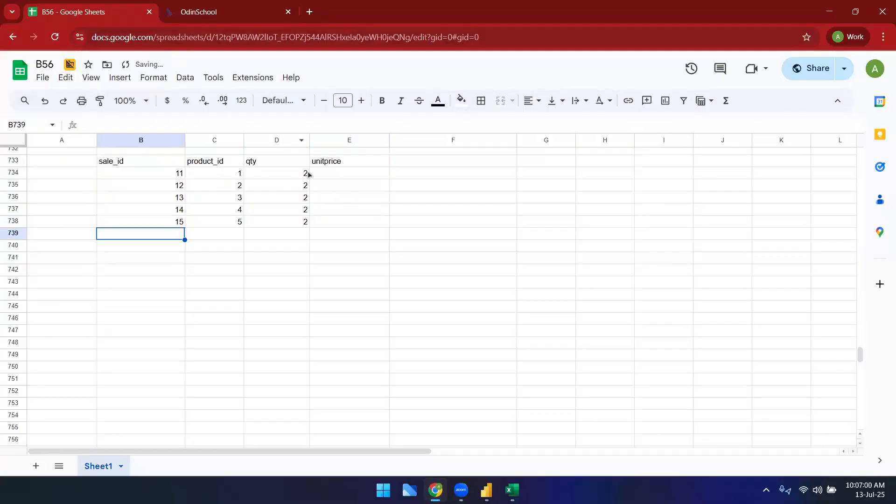
Step: Fill the unitprice column with 10, 20, 40, 20 and 10
click(326, 177)
text(10)
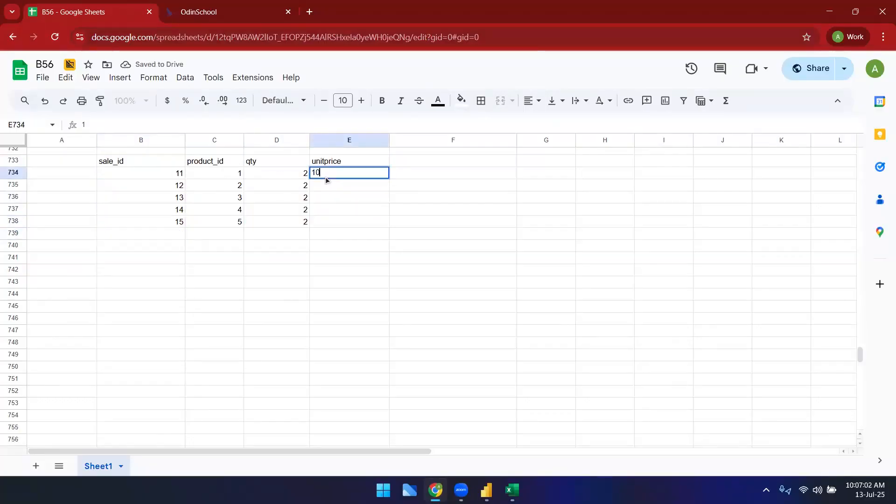
key(Return)
text(20)
key(Return)
text(4)
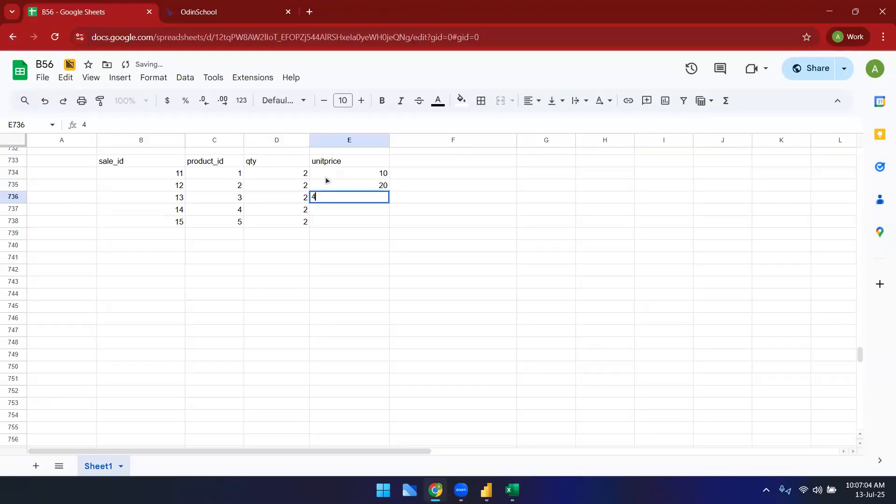
text(0)
key(Return)
text(20)
key(Return)
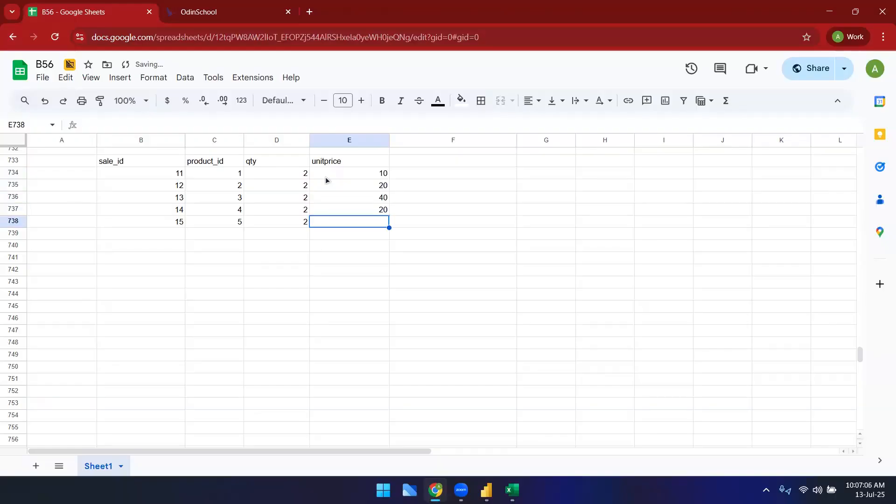
text(10)
key(Return)
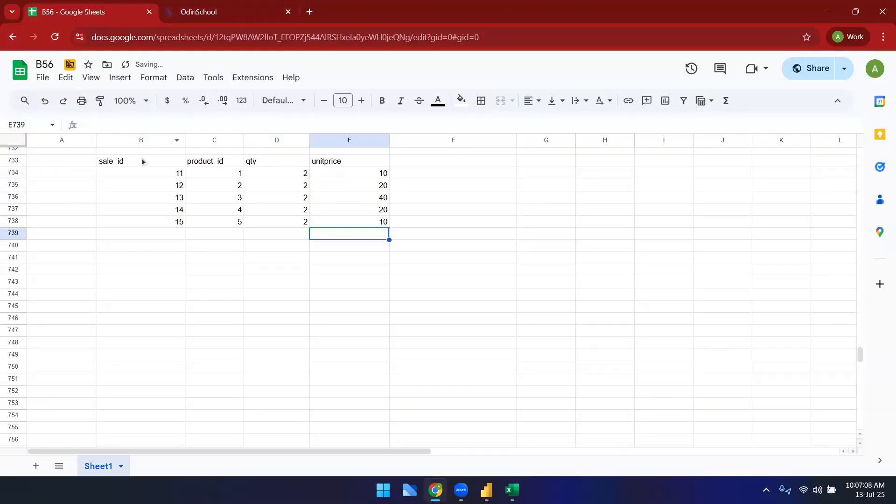
Step: Apply all borders to the table range B733:E738
drag(142, 161, 383, 221)
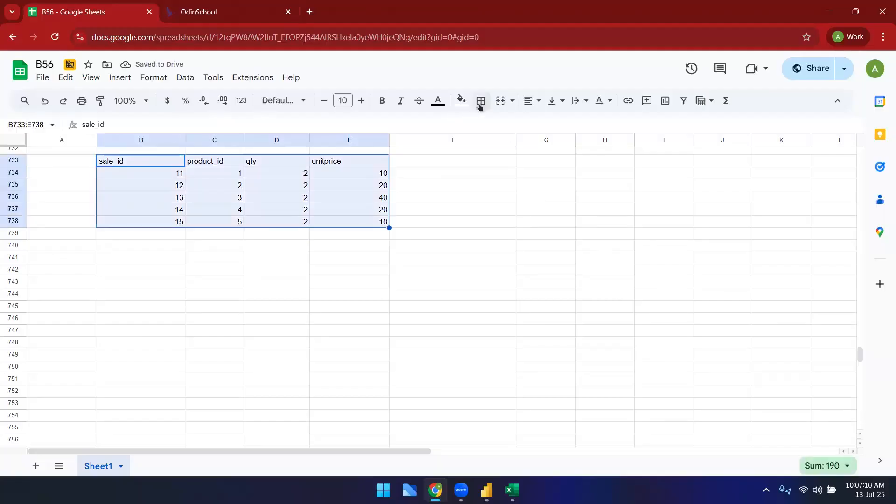
click(480, 101)
click(486, 124)
click(420, 269)
Step: Make the header row sale_id through unitprice bold
drag(170, 164, 329, 167)
key(ctrl+b)
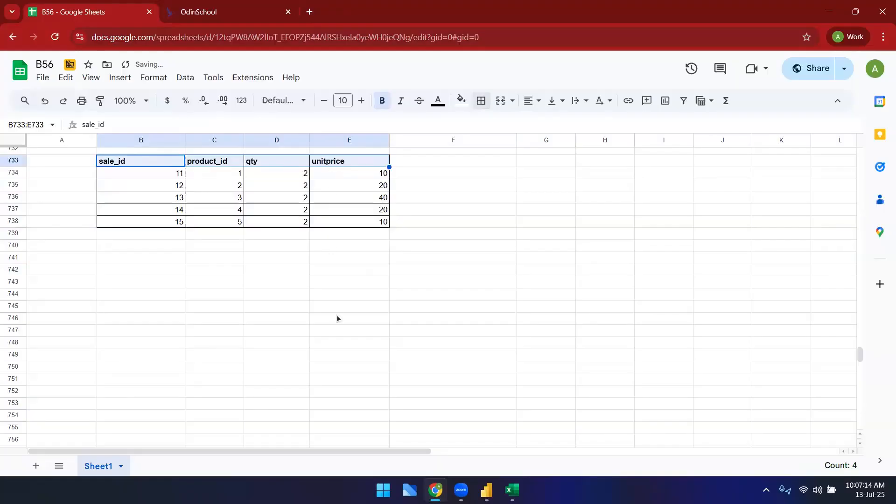
click(337, 319)
Step: Enter the qty × unitprice results 20, 40, 80, 40 and 20 down column F beside the table
drag(167, 177, 346, 178)
click(501, 177)
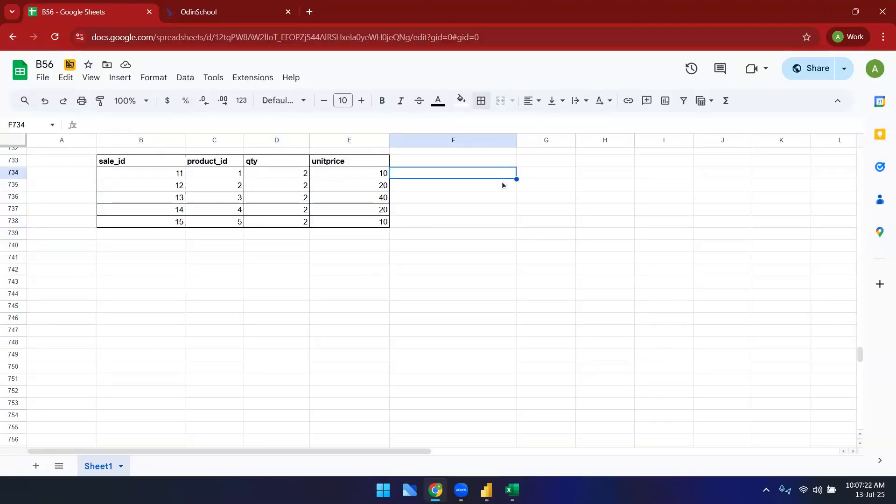
text(20)
key(Return)
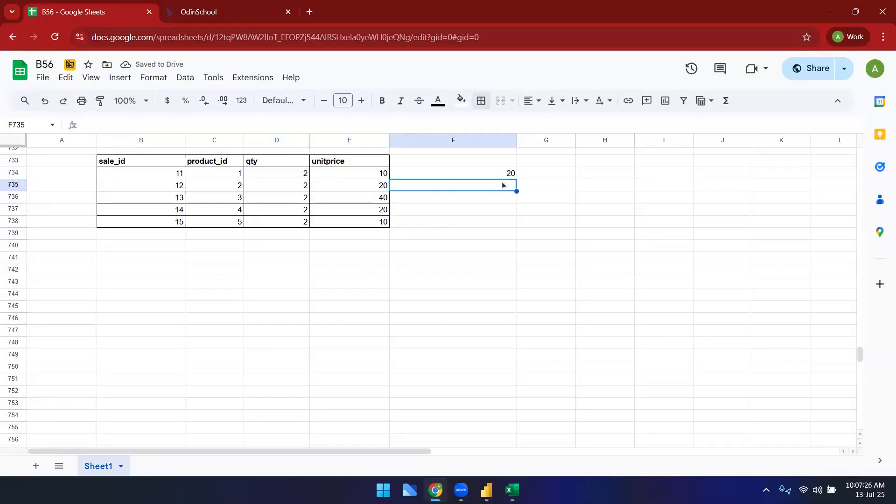
text(40)
key(Return)
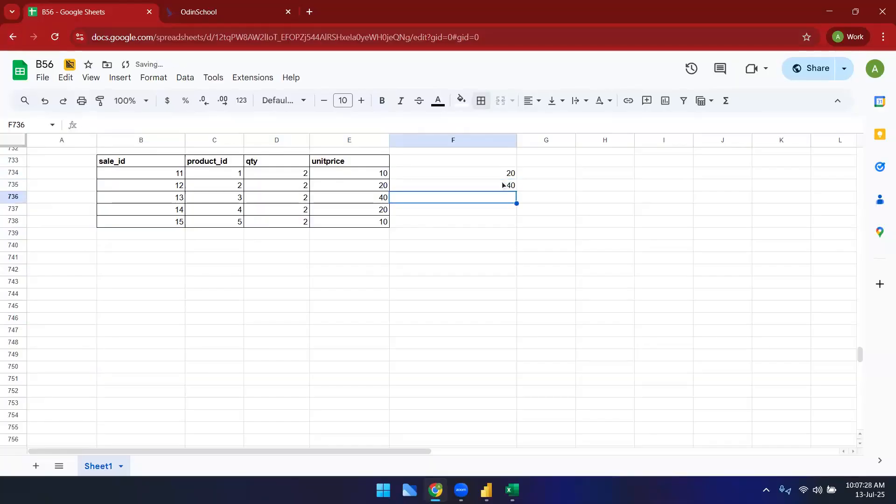
text(80)
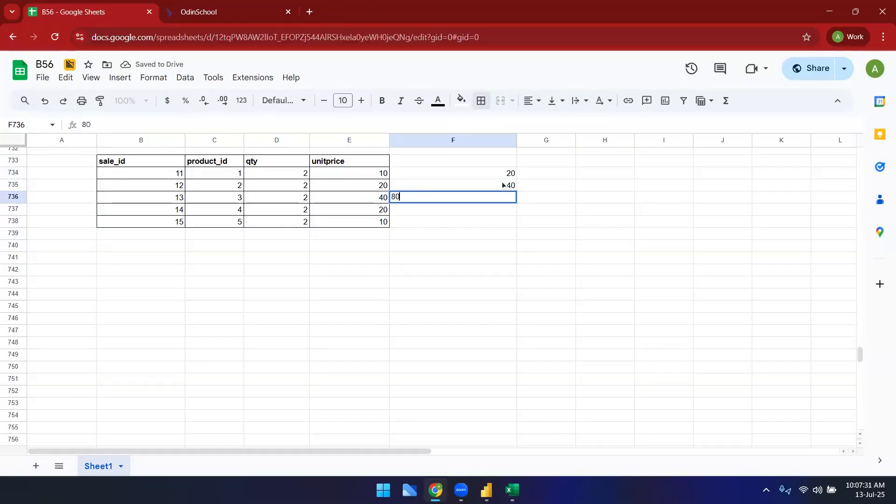
key(Return)
text(40)
key(Return)
text(20)
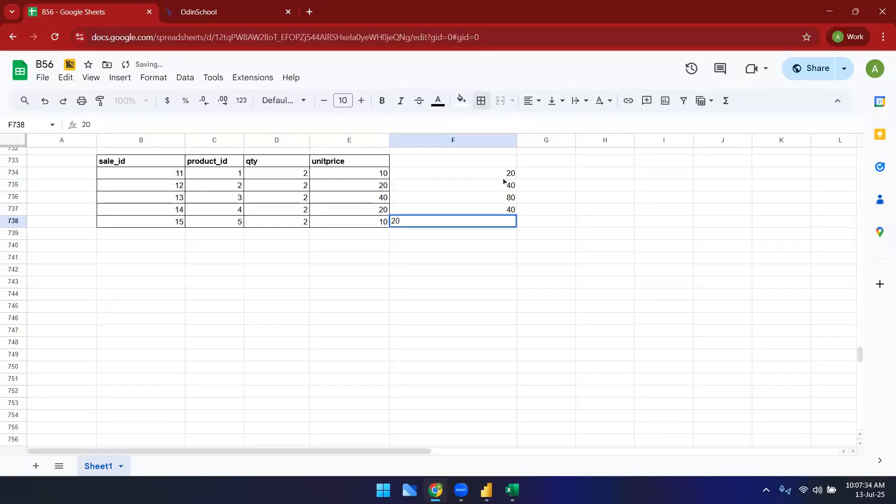
click(526, 308)
Step: Label the new column F header as qty* unitprice
click(458, 163)
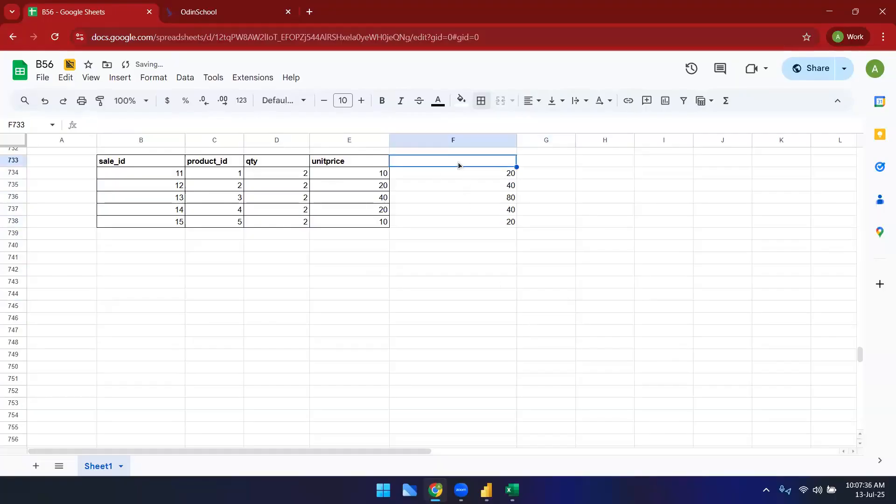
text(qty* unit)
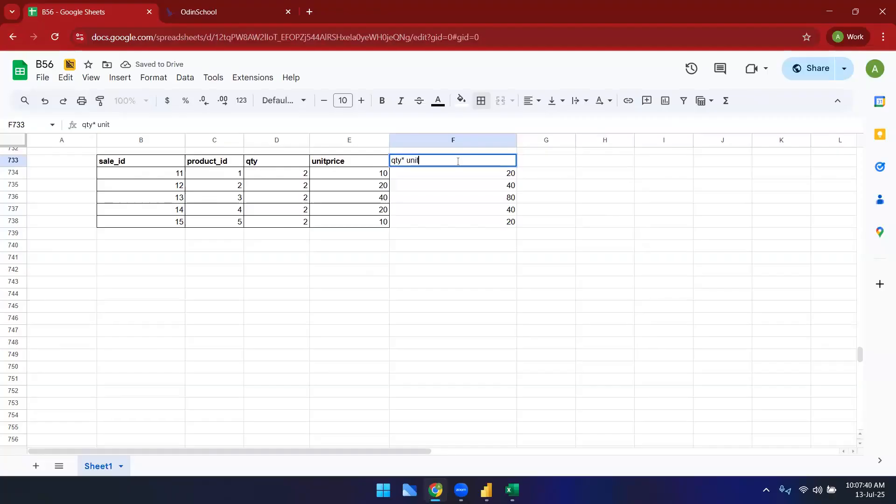
text(price)
click(492, 215)
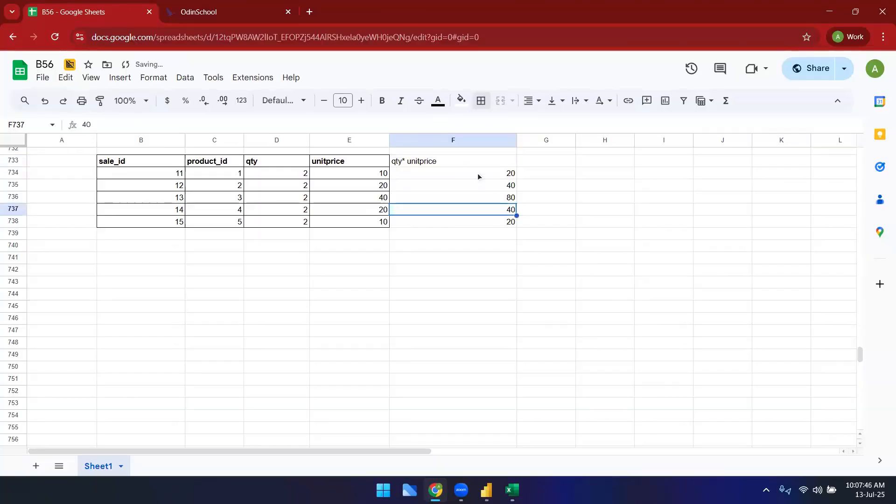
Step: Select the unitprice values to check their total
click(579, 176)
drag(327, 164, 328, 227)
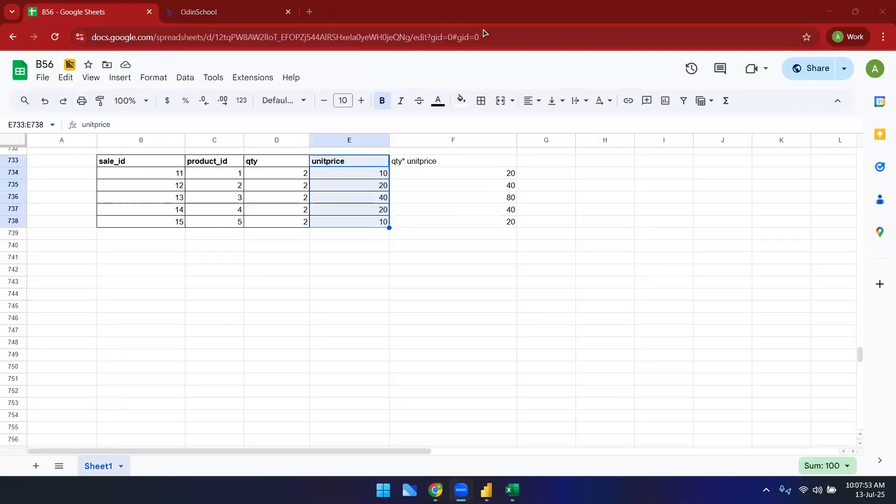
drag(351, 167, 360, 234)
click(365, 366)
click(360, 161)
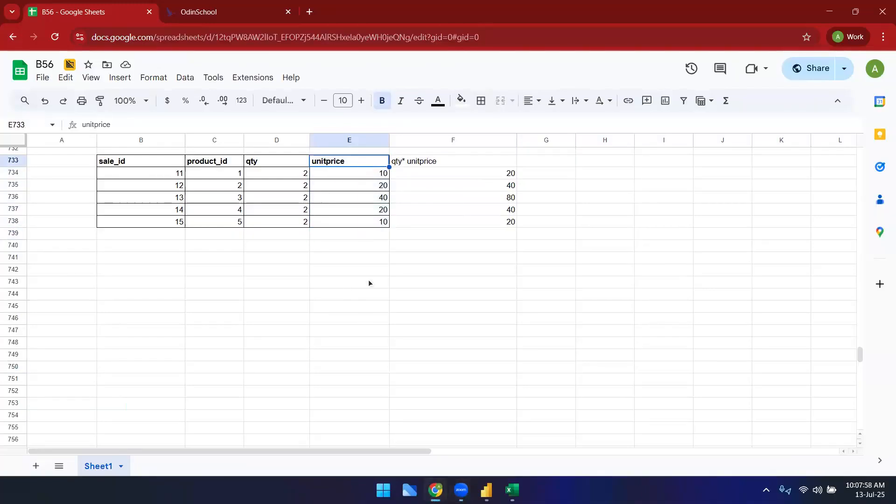
Step: Switch to Power Query Editor and open RetailSalesDataset.xlsx from Downloads as a new Excel source
mouse_move(486, 490)
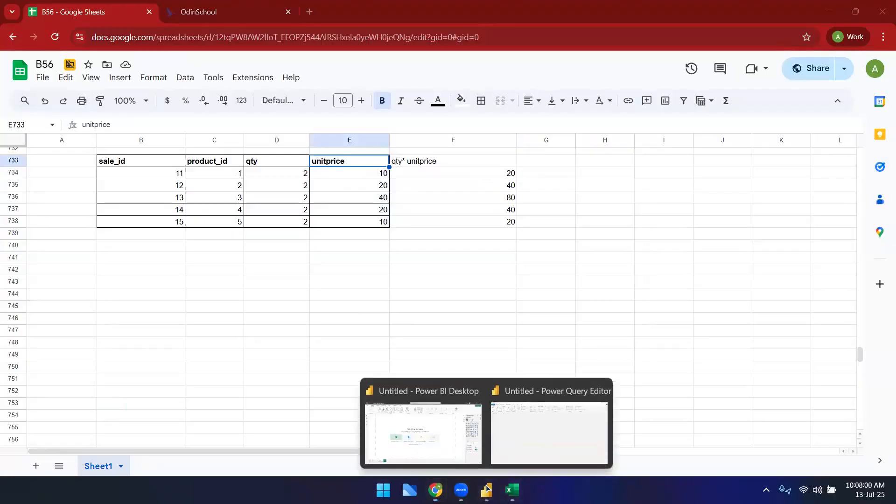
click(545, 426)
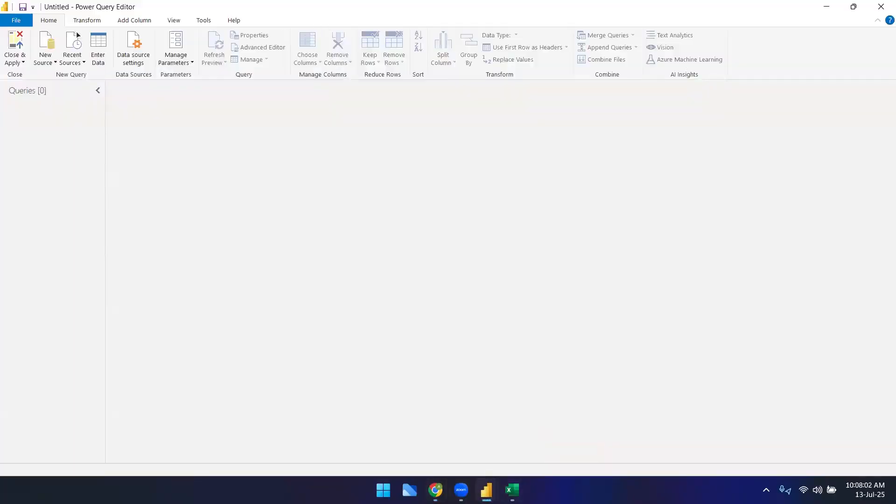
click(45, 59)
click(61, 90)
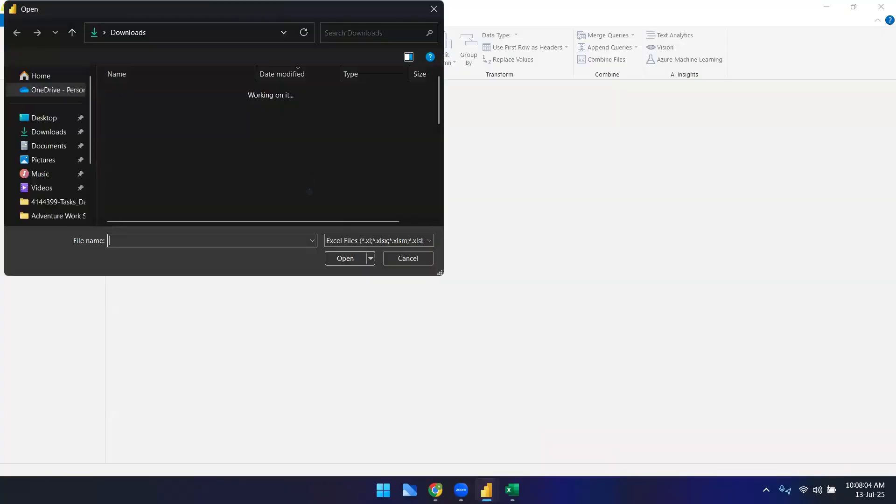
text(ret)
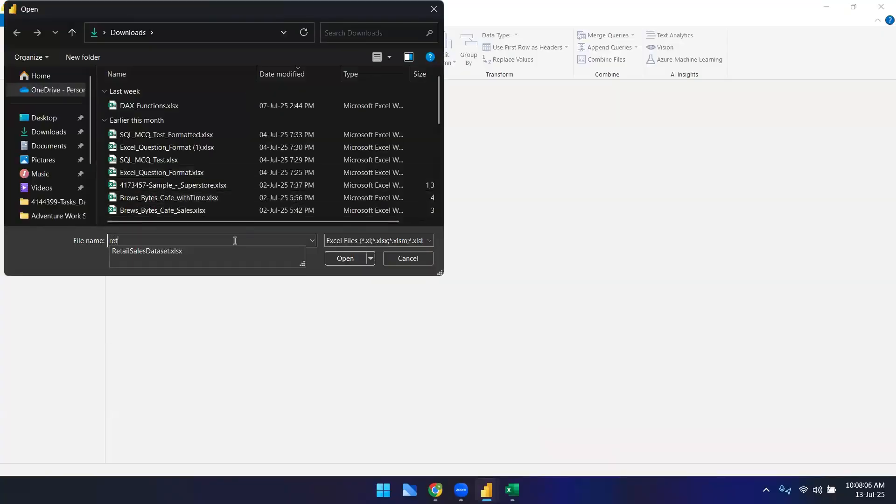
click(291, 253)
click(345, 258)
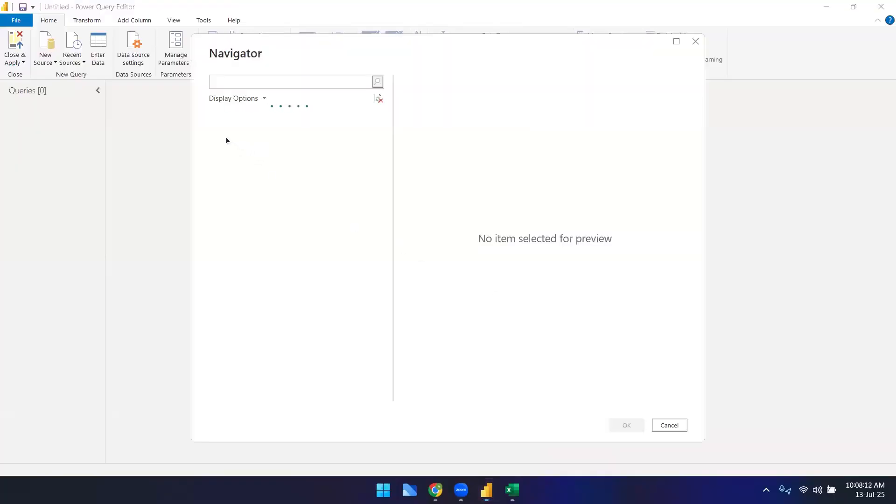
Step: Load the Customers, Products, Regions and SalesTransactions tables from the workbook
click(227, 131)
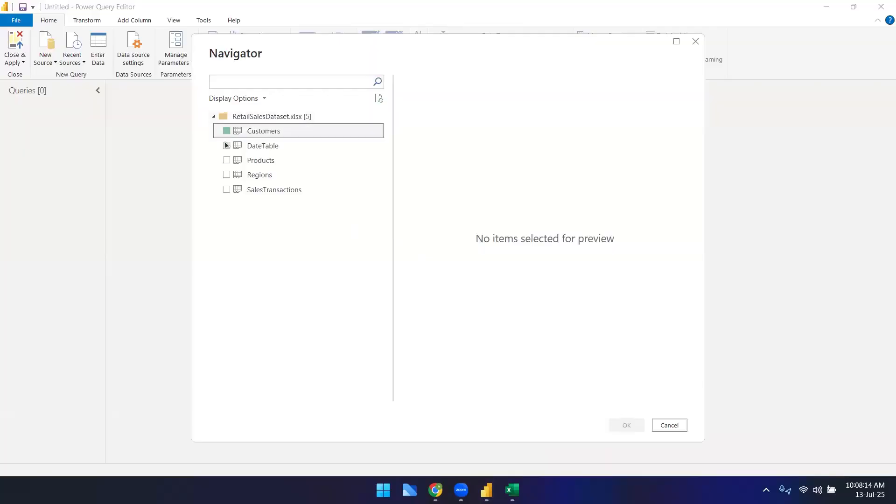
click(227, 160)
click(228, 189)
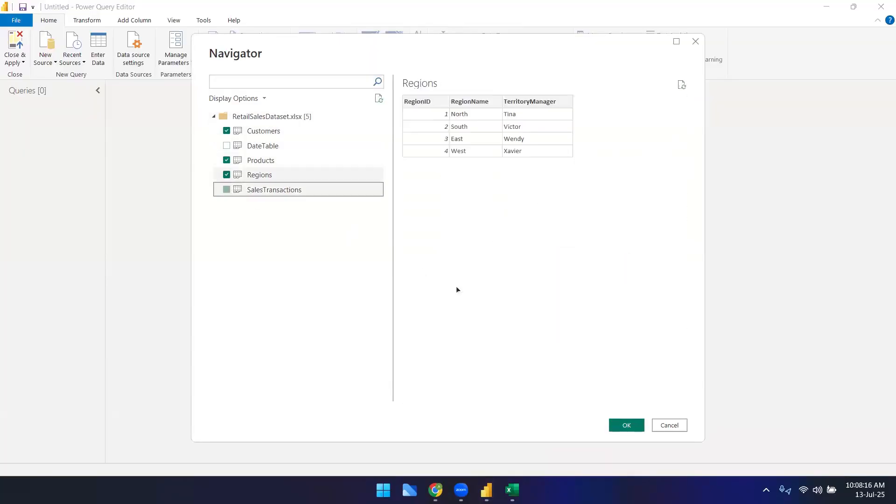
click(617, 425)
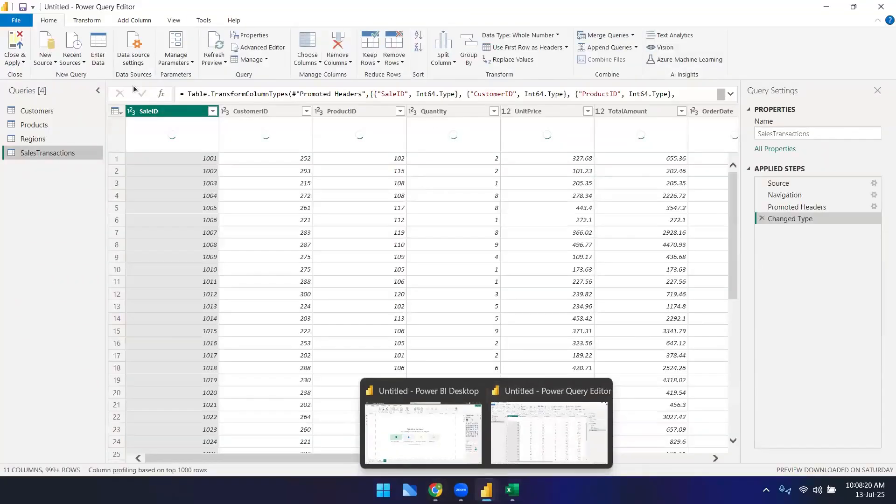
Step: Select the UnitPrice column of SalesTransactions and turn off the column profile view
click(539, 115)
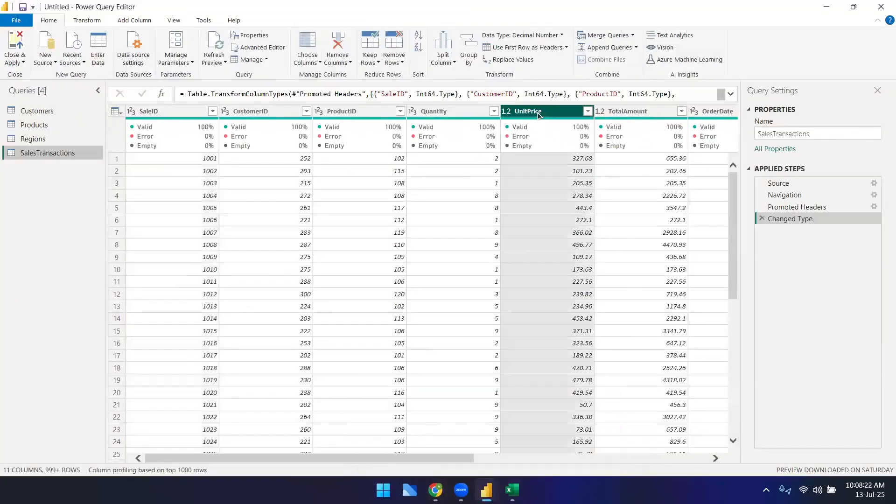
click(89, 20)
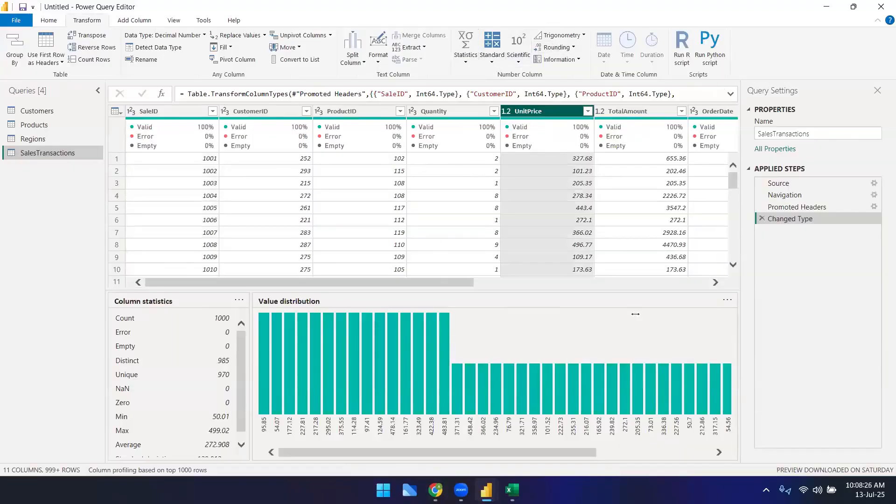
click(175, 21)
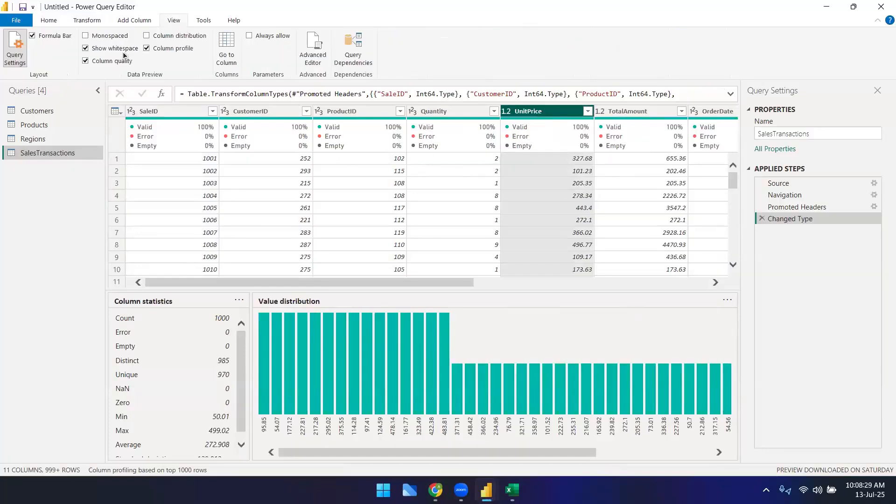
click(147, 49)
click(96, 21)
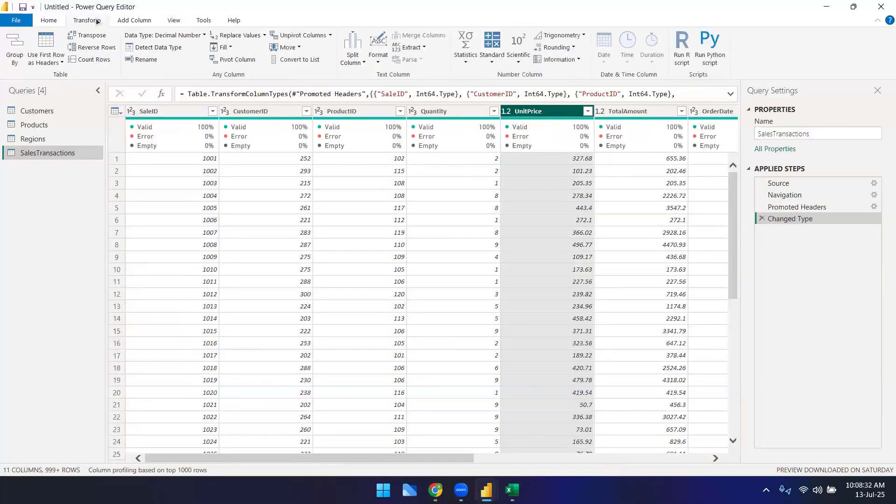
Step: Compute the Sum statistic of UnitPrice, then delete the Calculated Sum applied step
click(466, 51)
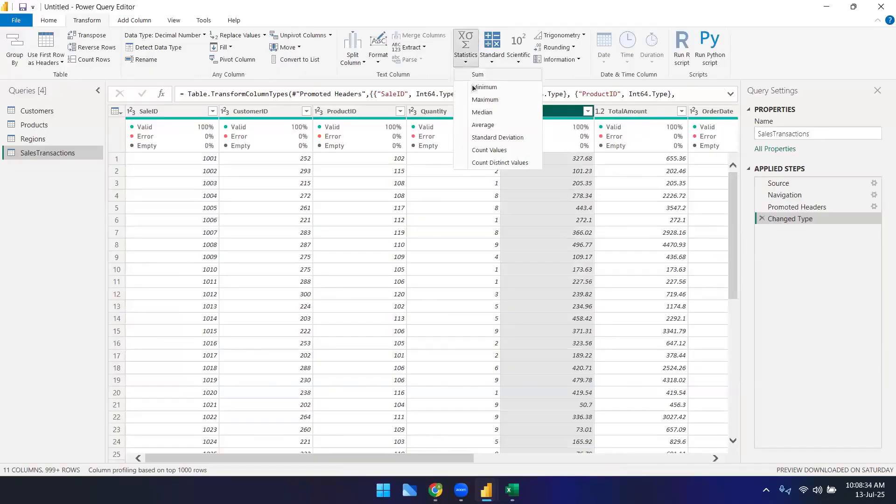
click(475, 74)
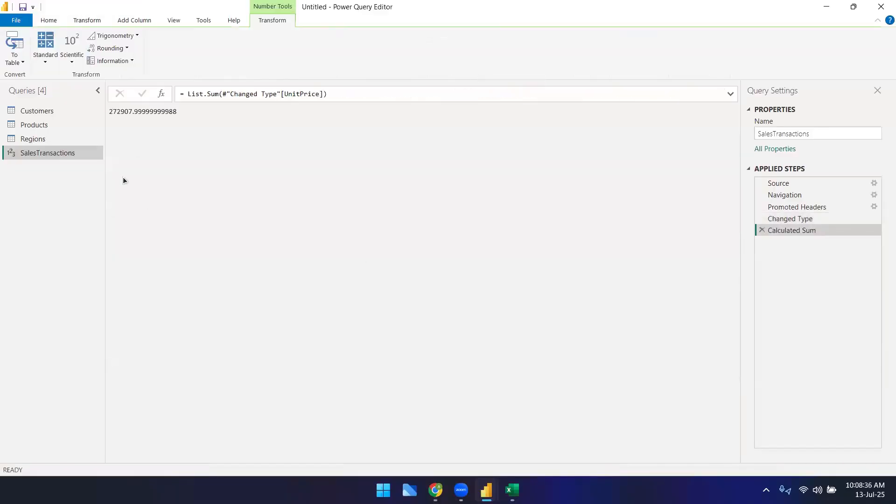
drag(207, 93, 215, 93)
click(656, 120)
click(762, 230)
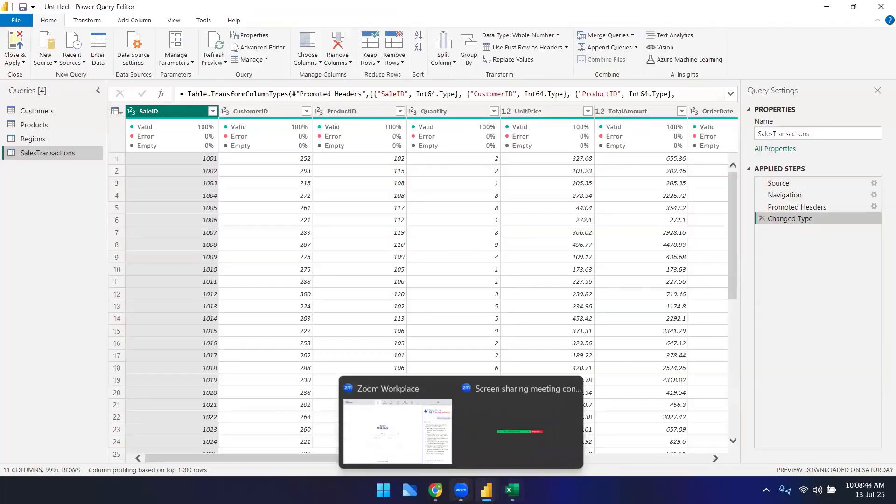
Step: Switch back to the spreadsheet and enter user defined functions in cell E744
mouse_move(436, 490)
click(428, 447)
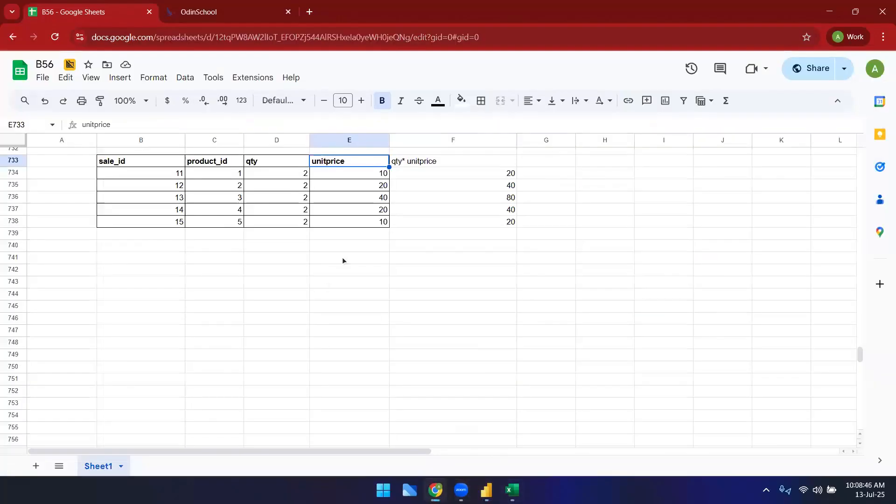
click(423, 177)
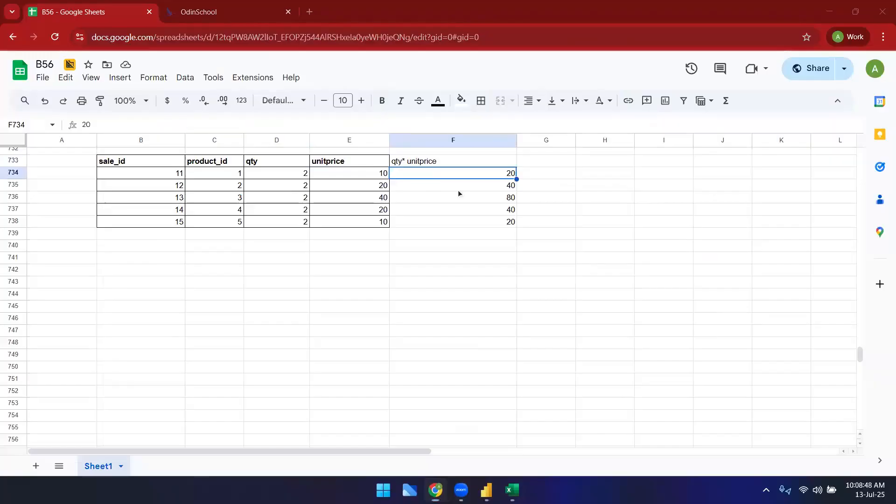
click(497, 304)
text(user defined)
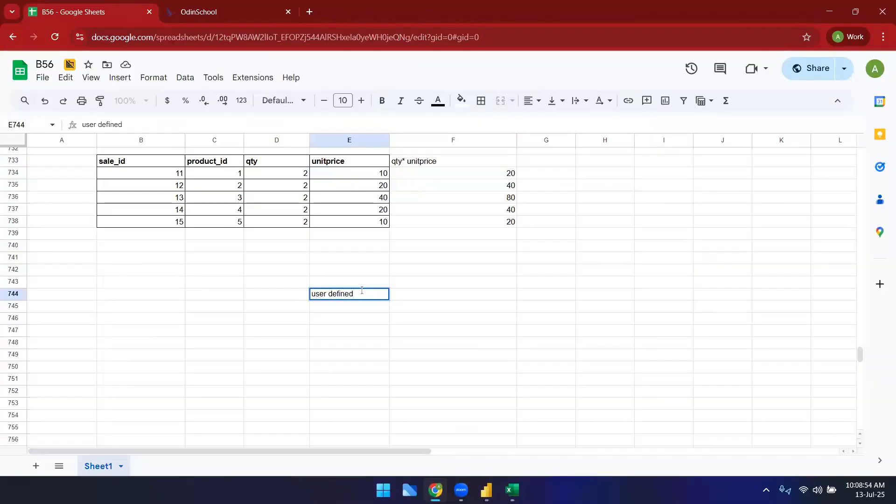
text( functios)
text(s)
key(Return)
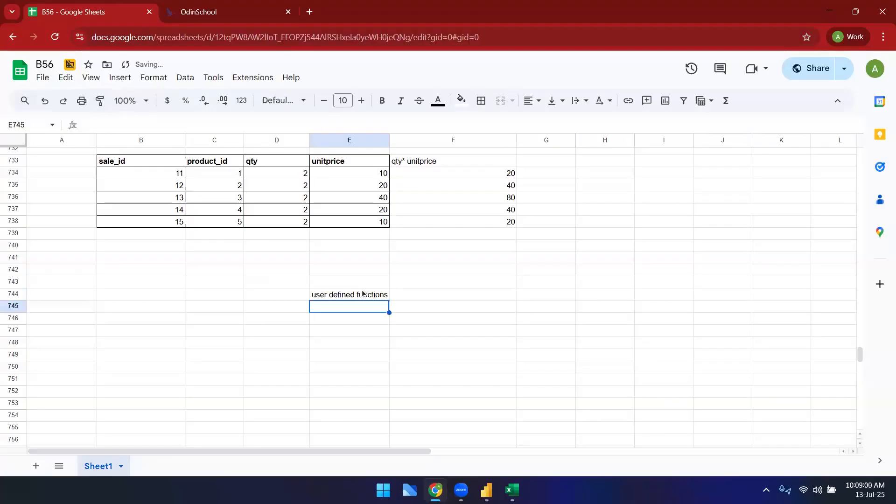
Step: Copy the qty* unitprice header into cell F744 next to the user defined functions label
click(394, 305)
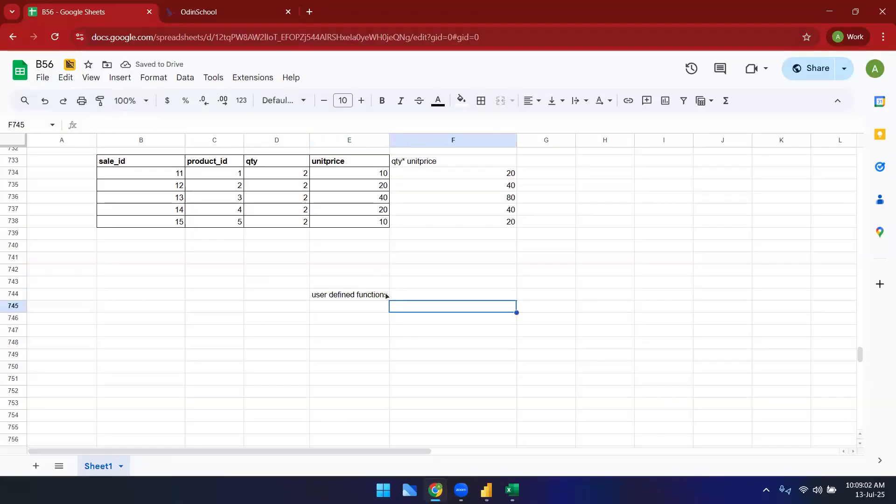
drag(387, 294, 393, 294)
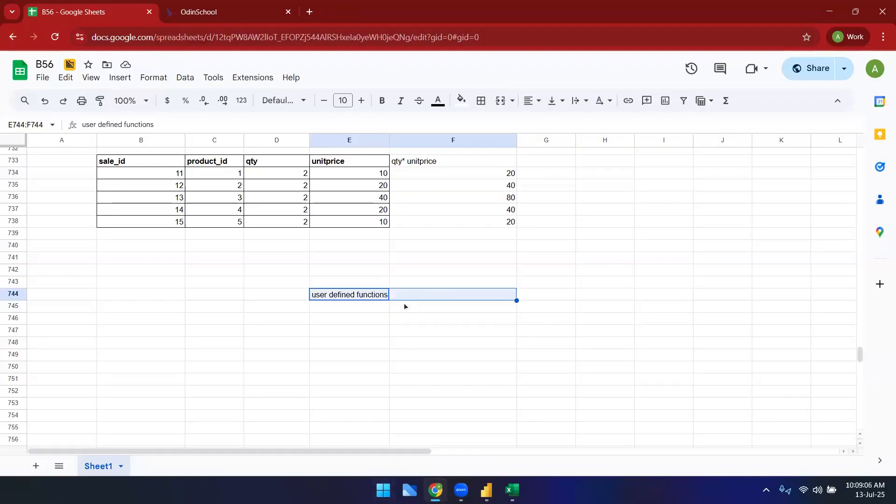
click(392, 343)
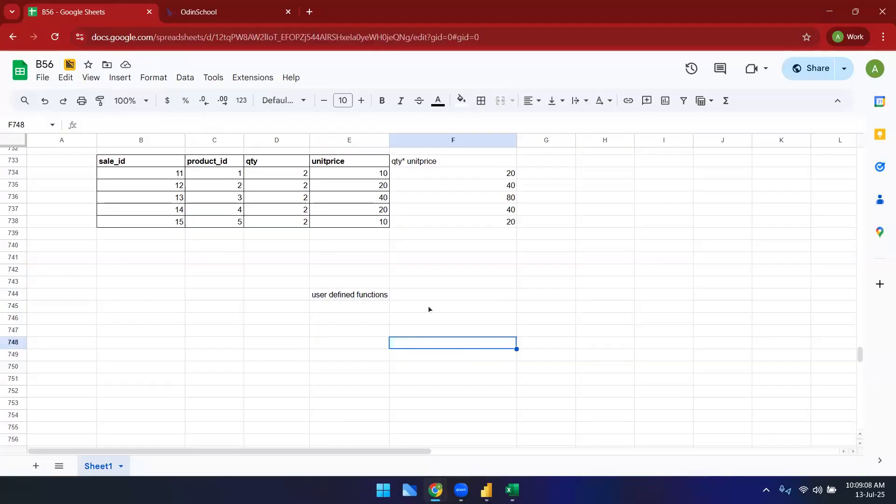
click(498, 321)
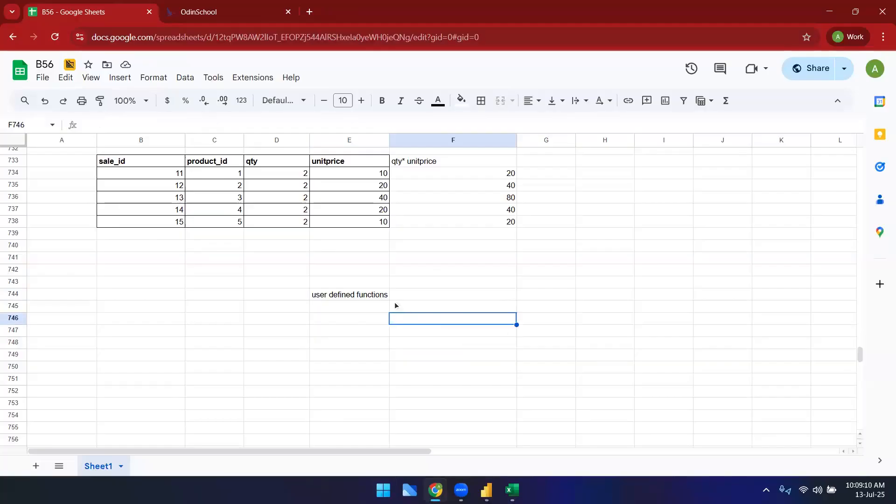
click(370, 298)
click(427, 167)
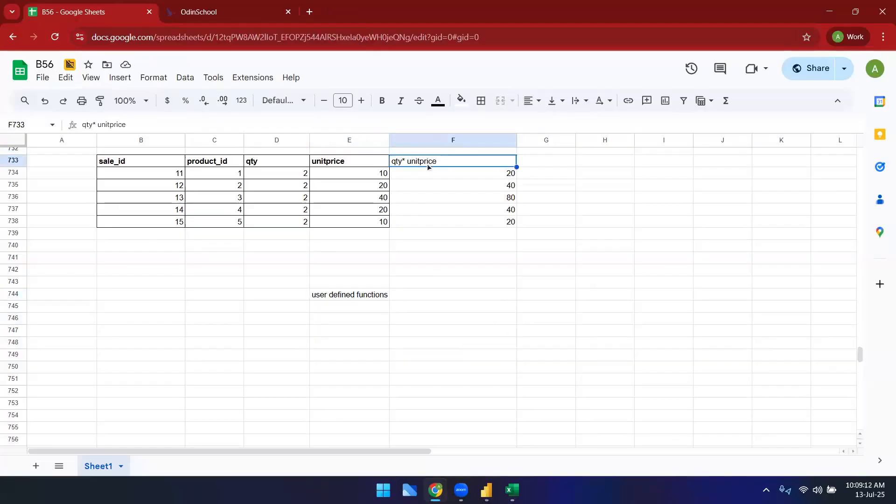
key(ctrl+c)
click(447, 295)
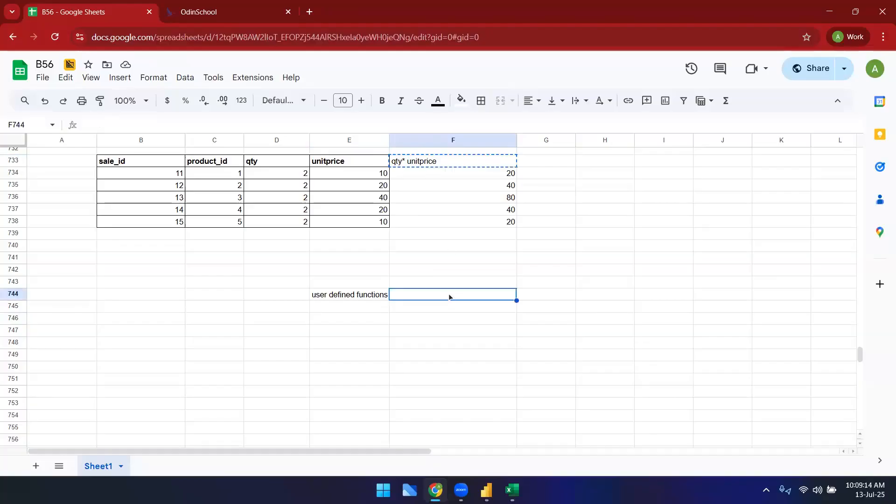
key(ctrl+v)
click(447, 345)
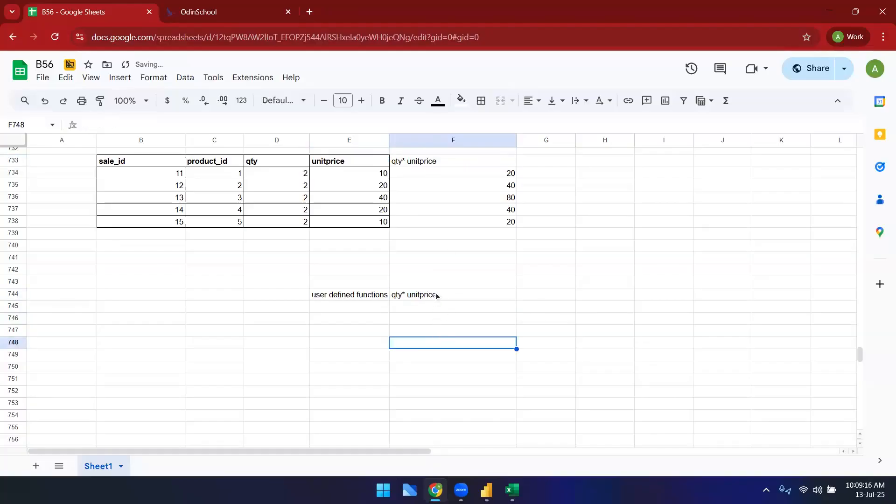
click(437, 296)
Step: Switch back to the Power Query Editor window
mouse_move(486, 490)
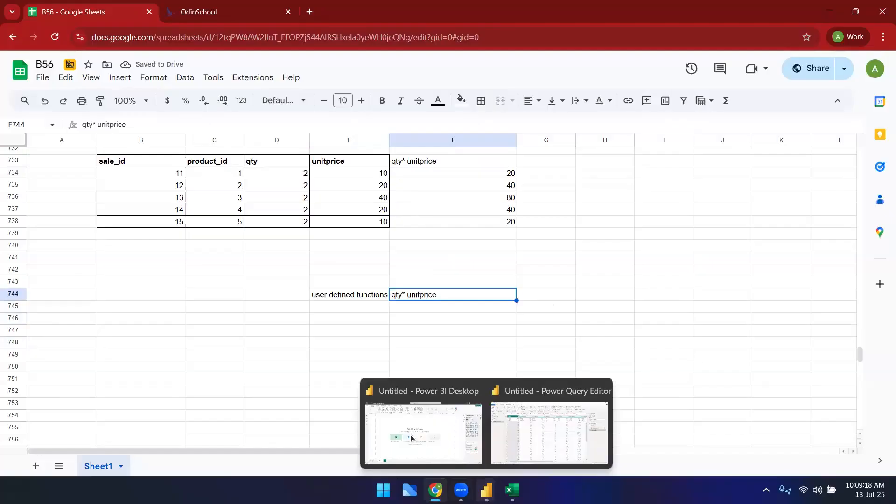
click(411, 437)
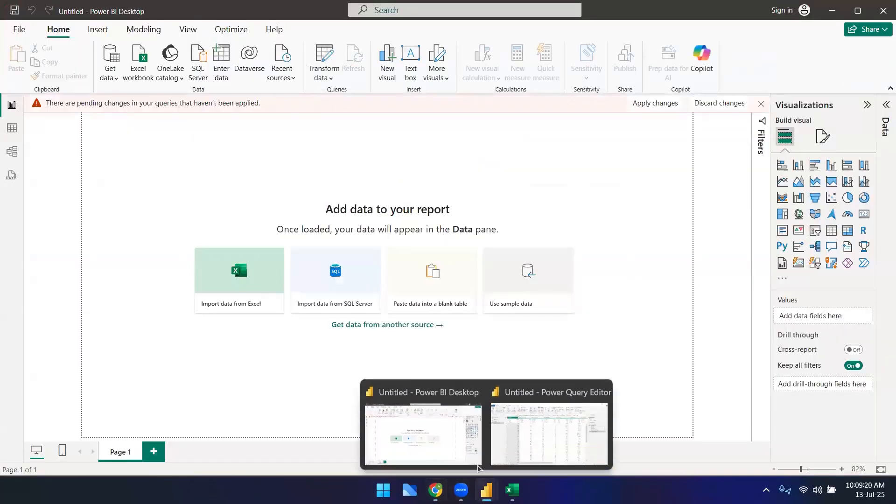
click(549, 435)
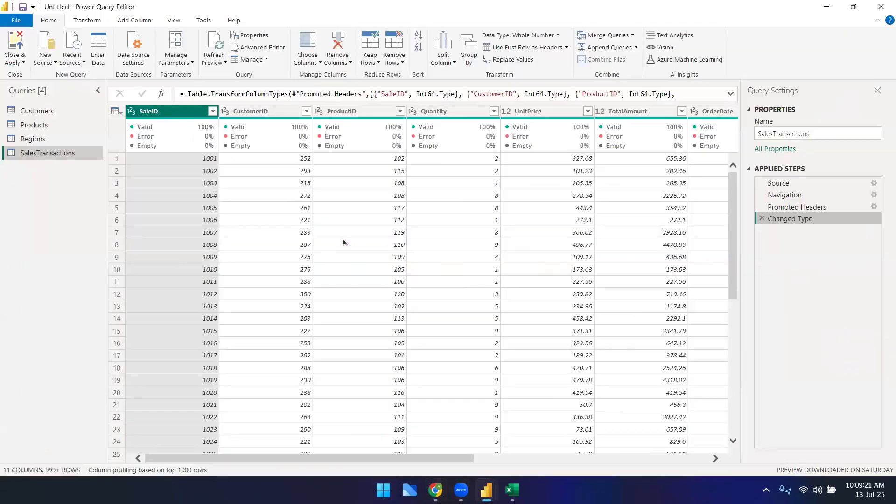
click(82, 24)
click(149, 20)
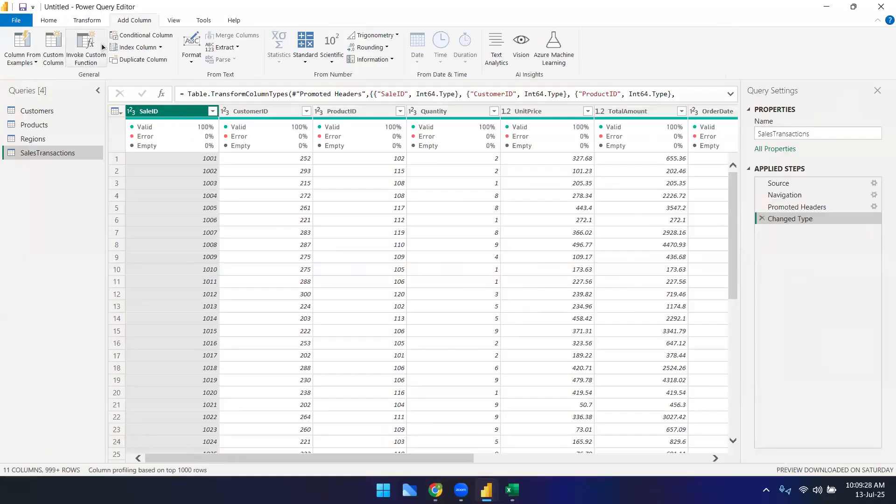
click(85, 52)
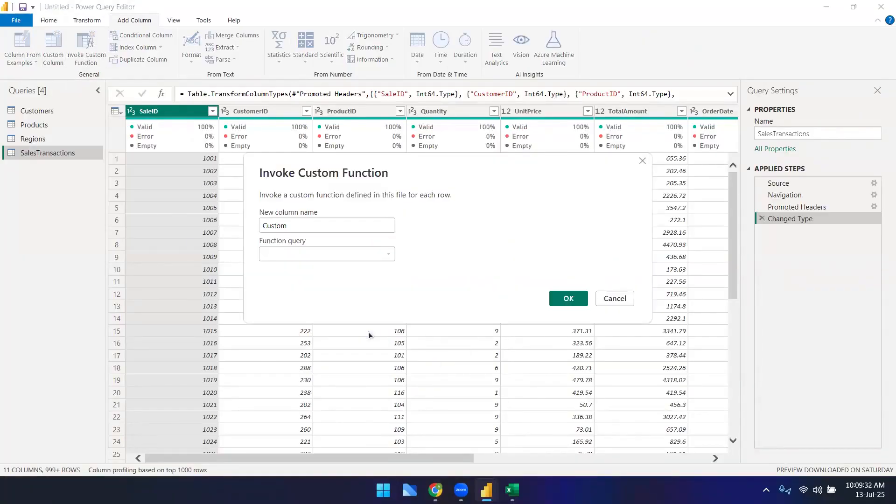
double_click(320, 227)
click(377, 256)
click(625, 299)
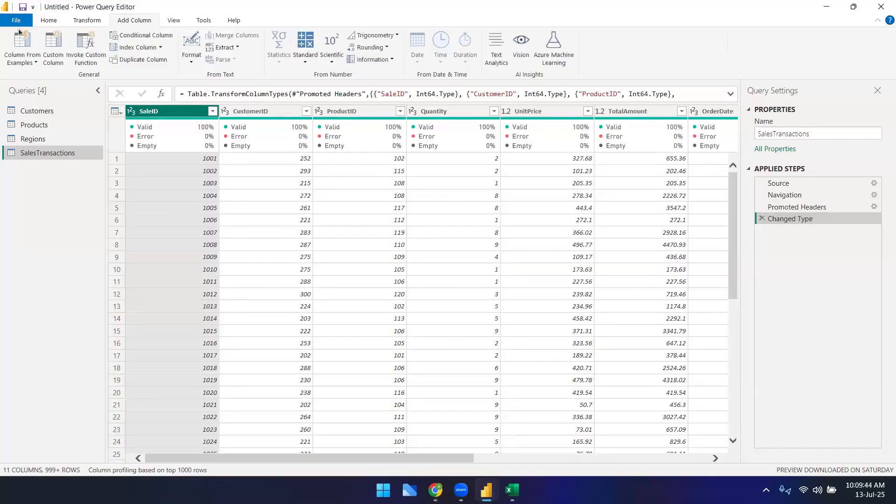
Step: Create a new blank query
click(44, 21)
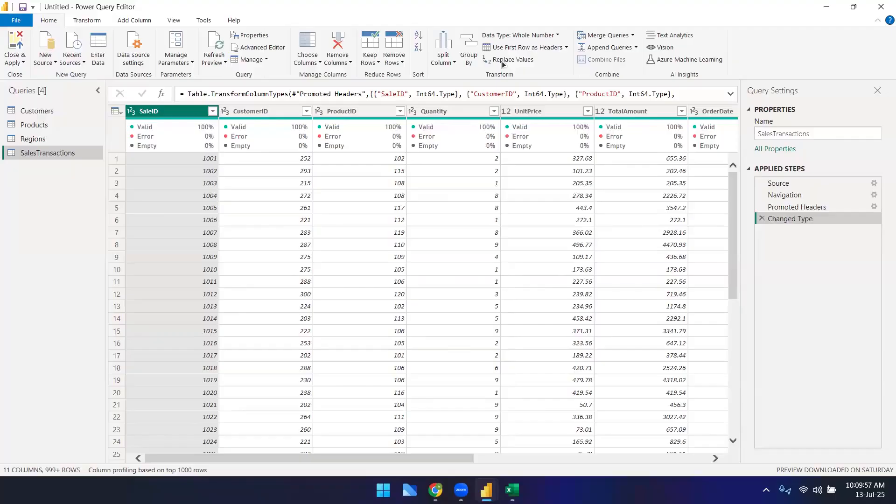
click(45, 56)
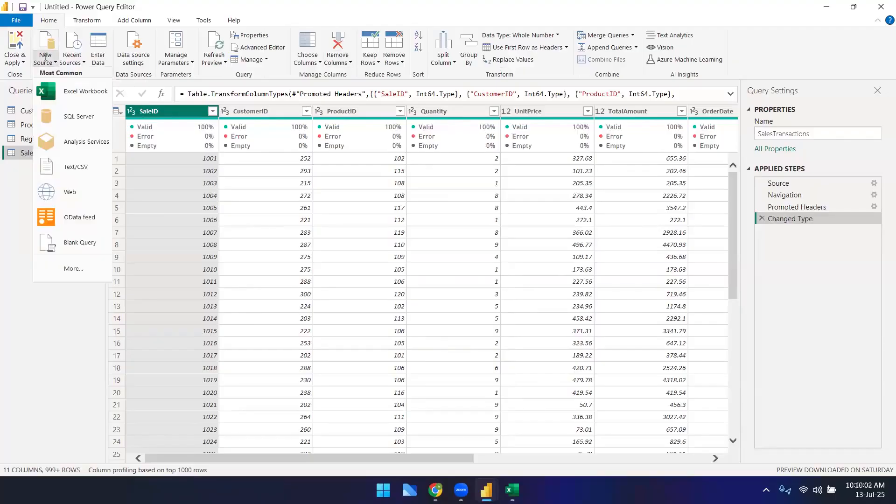
click(68, 331)
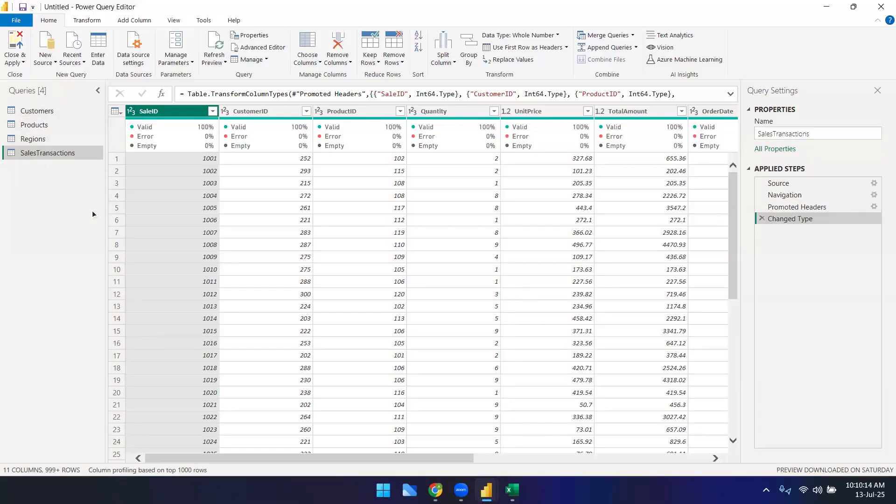
click(44, 61)
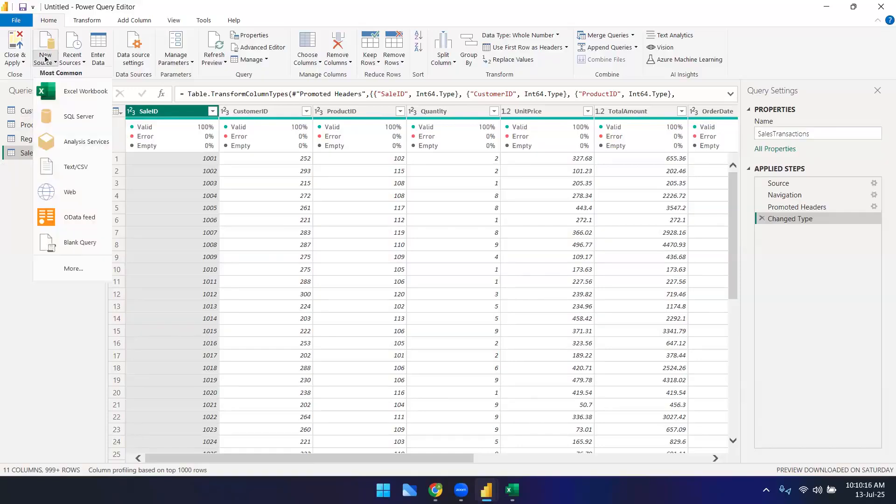
click(66, 245)
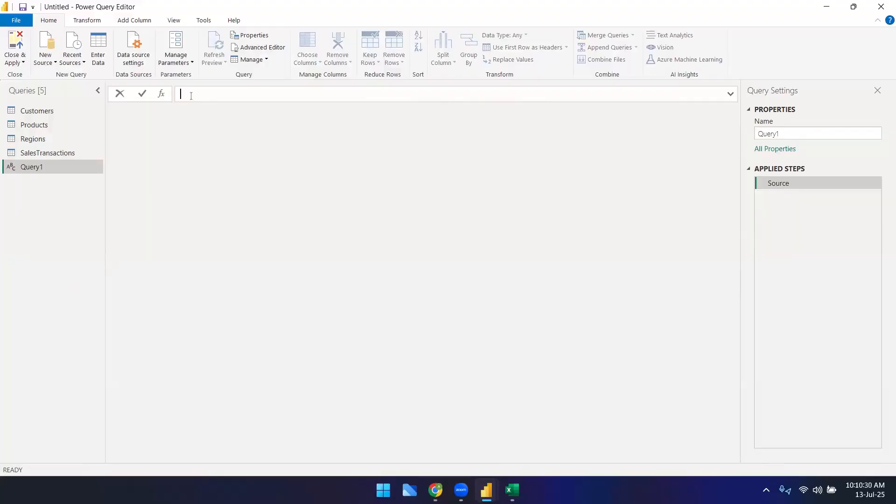
Step: Replace the blank query's formula text with (UnitPrice*Quantity)
key(ctrl+v)
triple_click(208, 97)
key(BackSpace)
text((Unit)
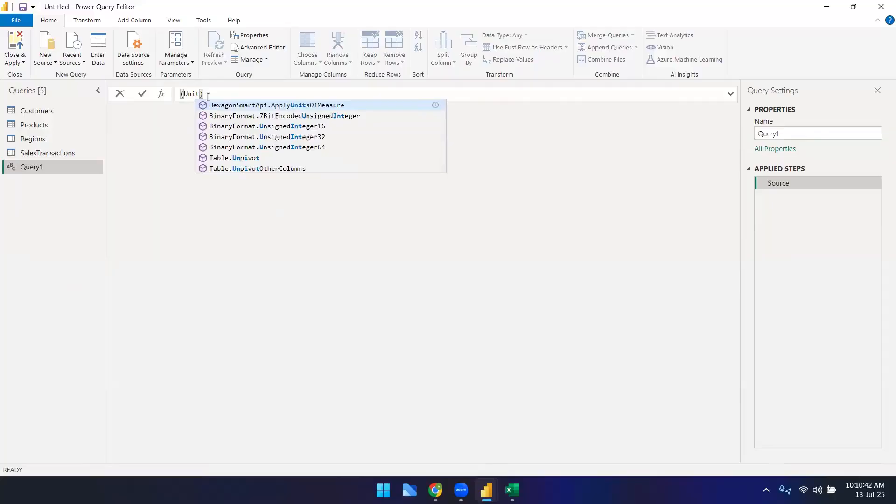
text(Price*)
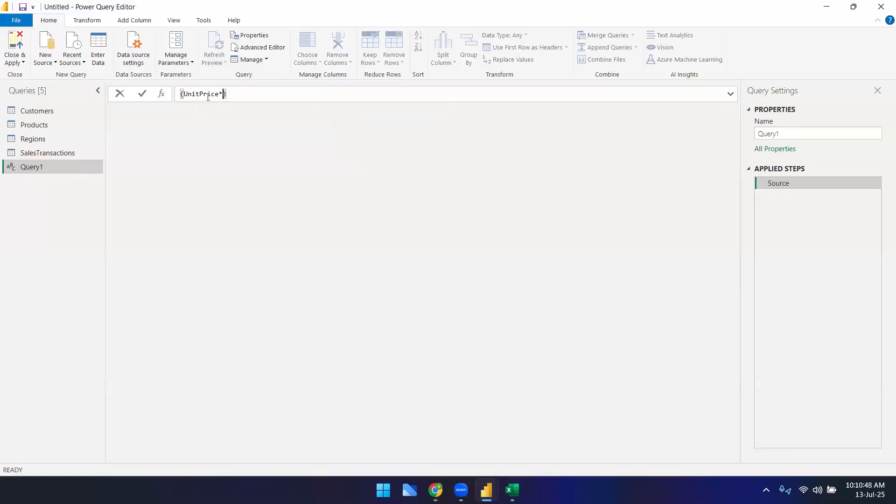
text(Quan)
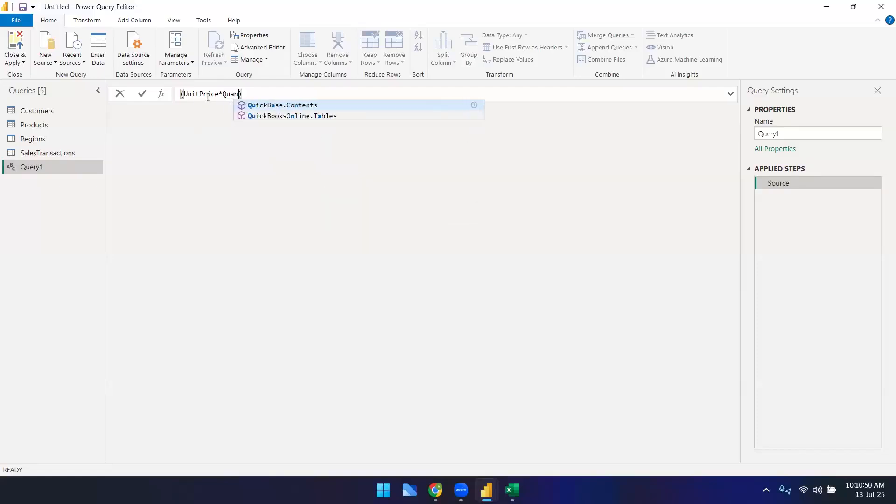
text(tity))
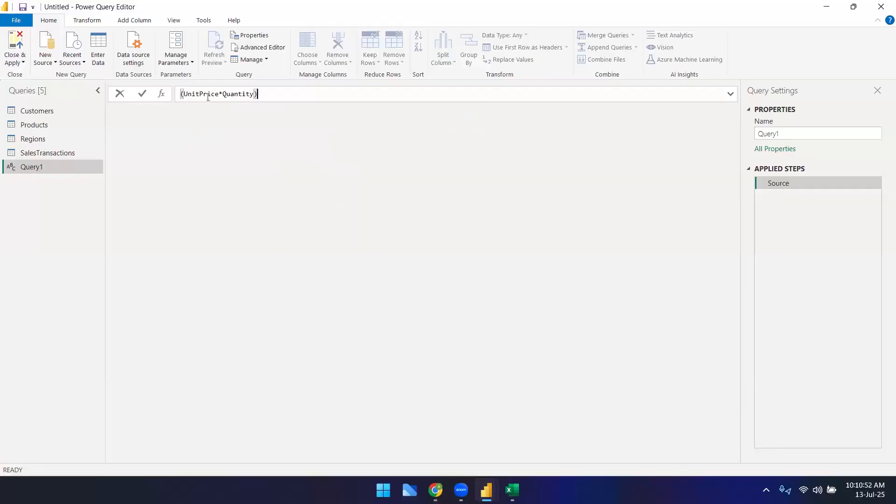
text( as number => unit)
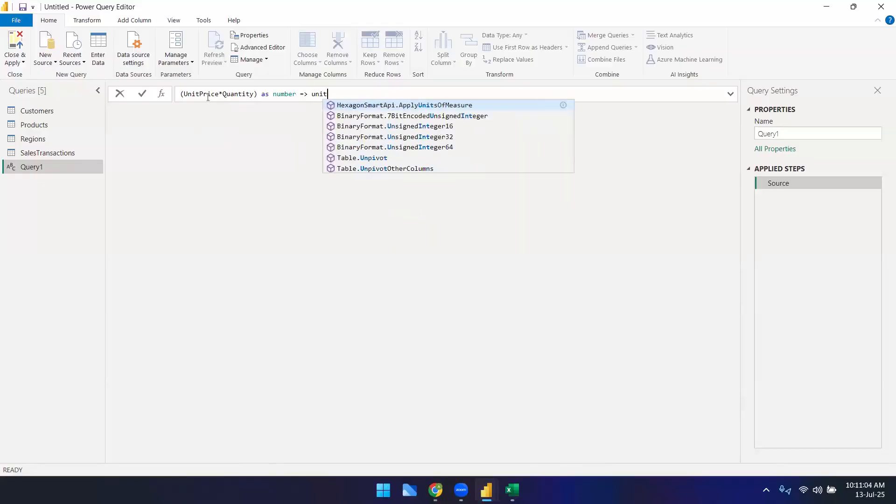
text(price*q)
Step: Append as number => after the parameter list in the formula
key(BackSpace)
key(BackSpace)
key(BackSpace)
key(BackSpace)
key(BackSpace)
key(BackSpace)
key(BackSpace)
key(BackSpace)
key(BackSpace)
key(BackSpace)
key(BackSpace)
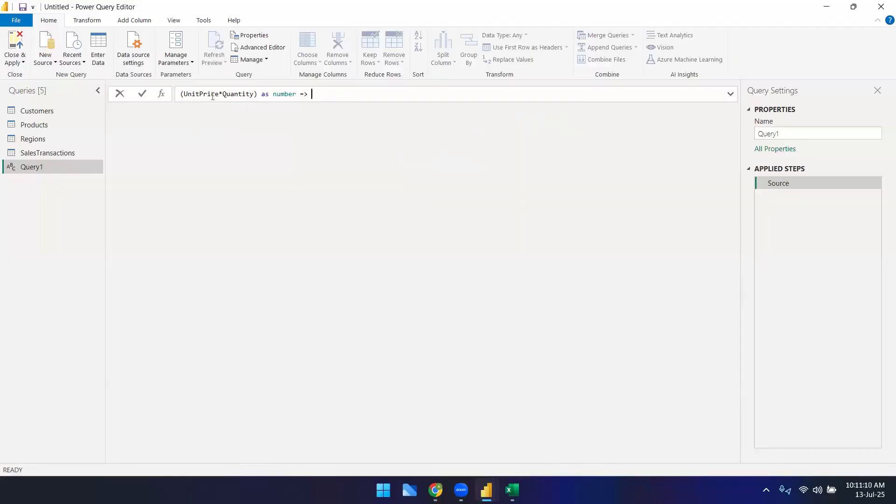
Step: Rewrite the parameters as (UnitPrice as number, Quantity as number)
click(218, 94)
text(as num)
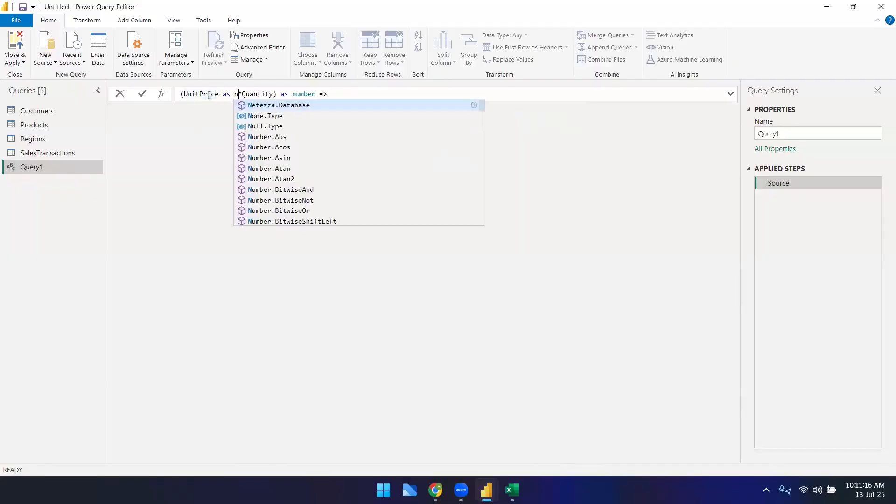
text(ber)
key(Delete)
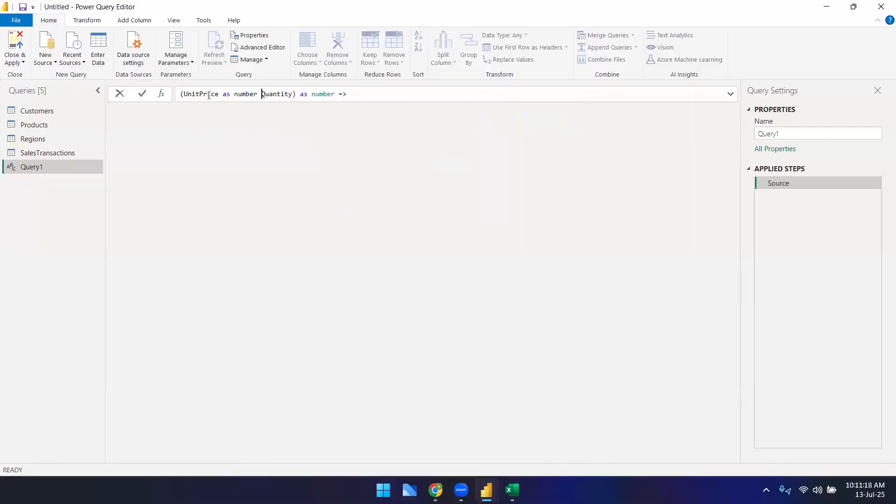
key(Left)
key(Left)
text(,)
key(Right)
key(BackSpace)
key(Right)
key(Left)
key(Left)
text(r)
key(Right)
key(Right)
key(Right)
key(Right)
key(Right)
key(Right)
key(Right)
key(Right)
key(Right)
key(Right)
text(as number)
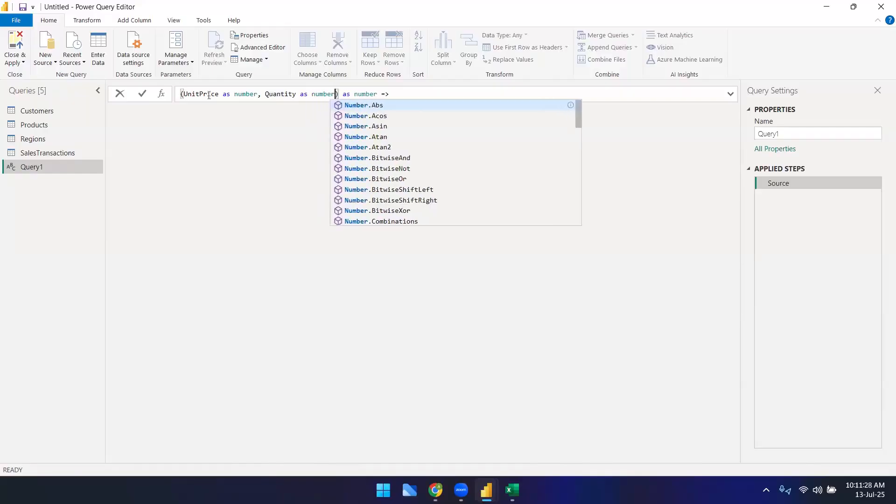
Step: Enter the function body Quantity*UnitPrice after the arrow and commit the formula
key(Right)
key(Right)
key(Right)
key(Right)
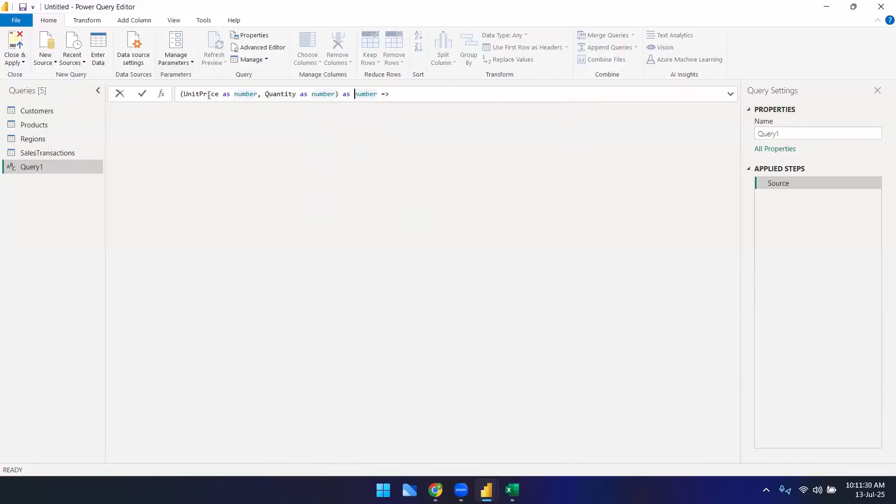
key(Right)
key(Right)
key(Right)
key(Right)
key(Right)
key(Right)
key(Right)
key(Right)
key(Right)
key(Left)
key(Left)
key(Left)
key(Left)
key(Left)
key(Left)
key(Left)
key(Left)
key(Left)
key(Left)
key(Left)
click(397, 95)
text(Q)
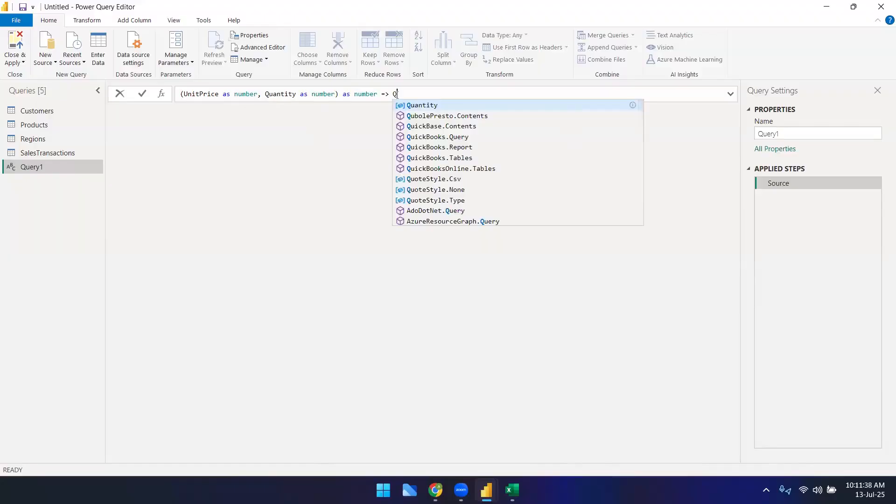
key(Tab)
text(*U)
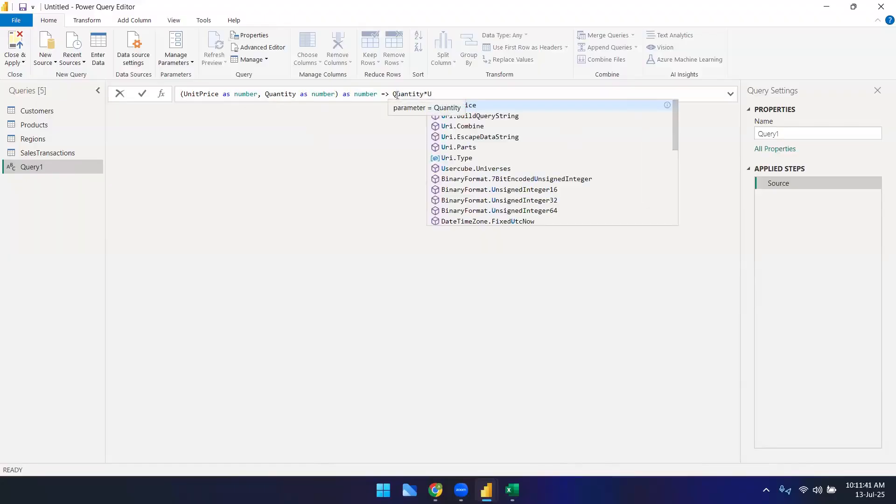
key(Tab)
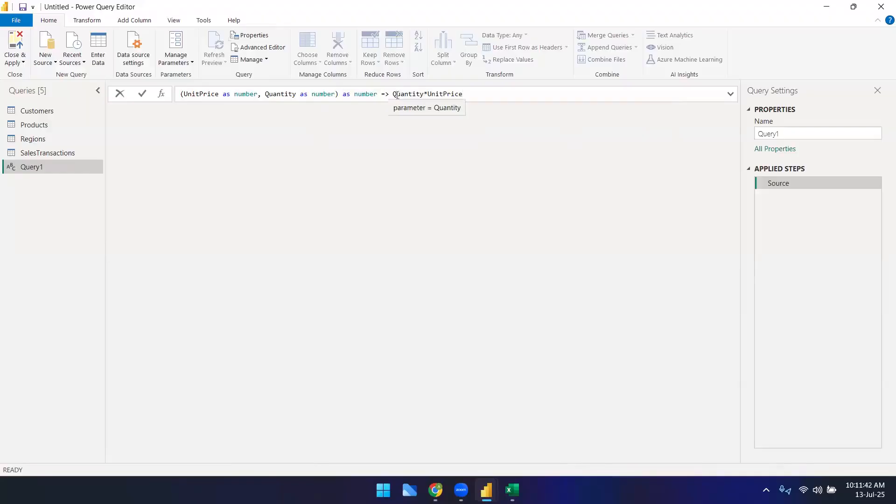
key(Return)
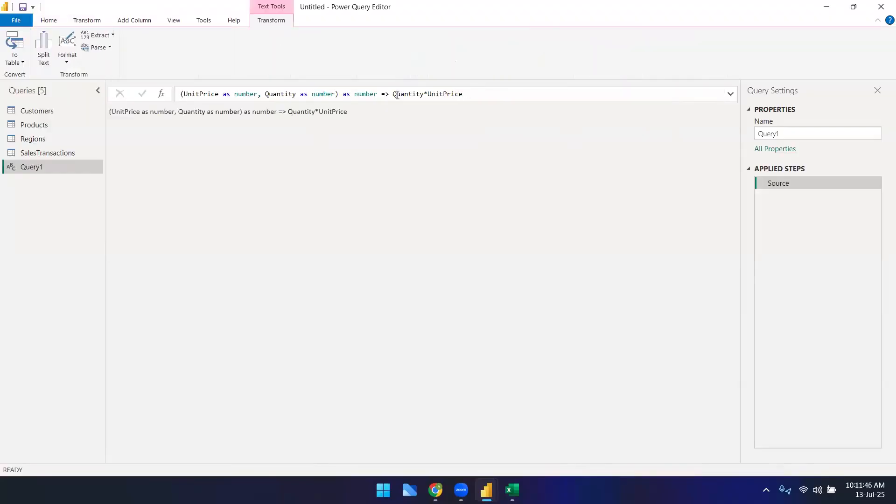
Step: Try moving the function body onto a new line, then delete the added line-break text and recommit
click(393, 93)
key(shift+Return)
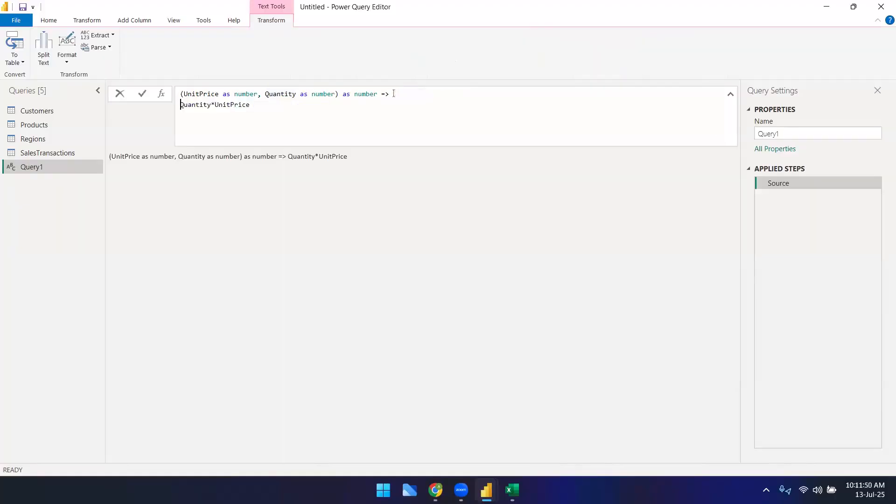
key(Return)
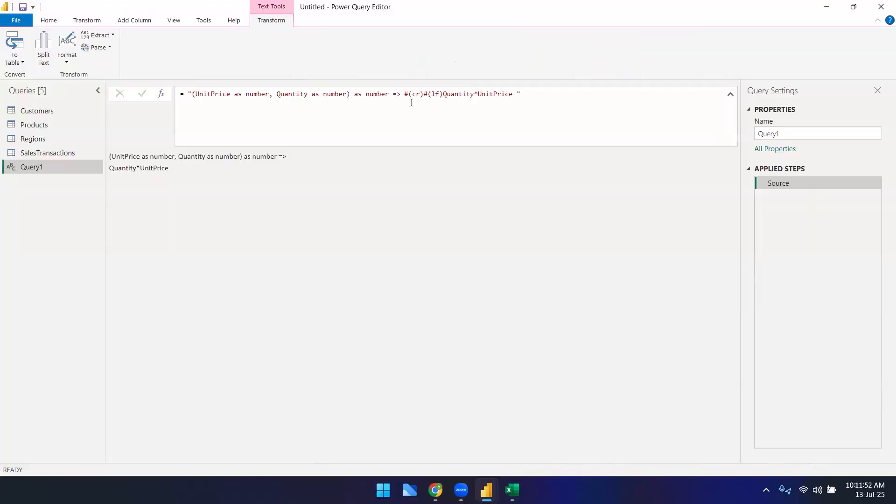
drag(442, 94, 403, 96)
key(Delete)
key(Return)
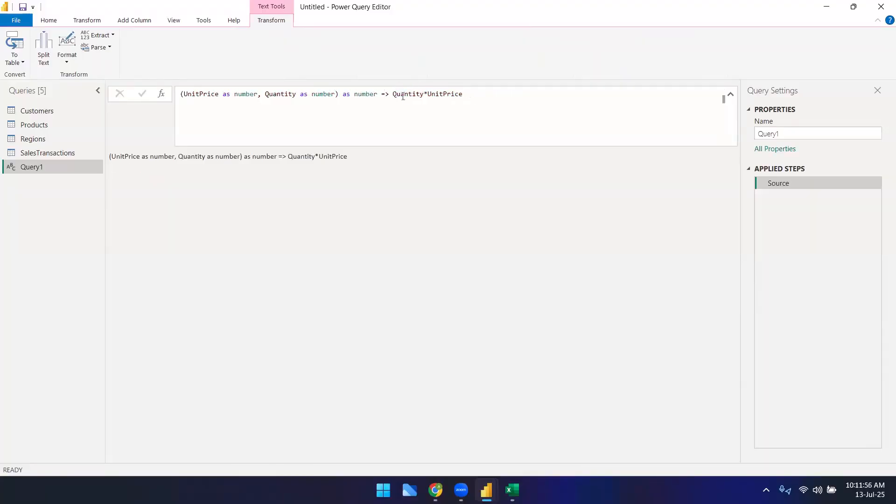
Step: Reformat the function body as Quantity * UnitPrice and commit the formula
click(354, 97)
click(389, 96)
click(423, 95)
key(Right)
key(shift+Return)
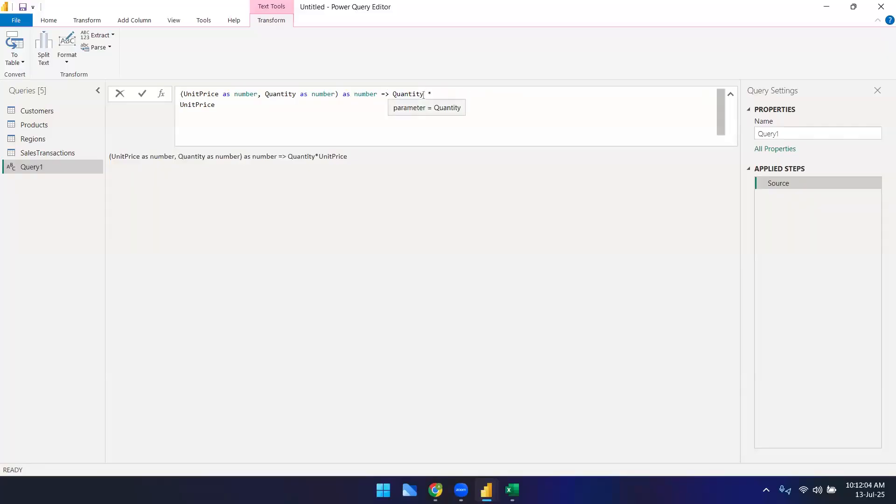
key(BackSpace)
key(Left)
key(Left)
key(Left)
key(Left)
key(Left)
key(Left)
key(Left)
key(Left)
key(Right)
key(Right)
key(Right)
key(Right)
key(Return)
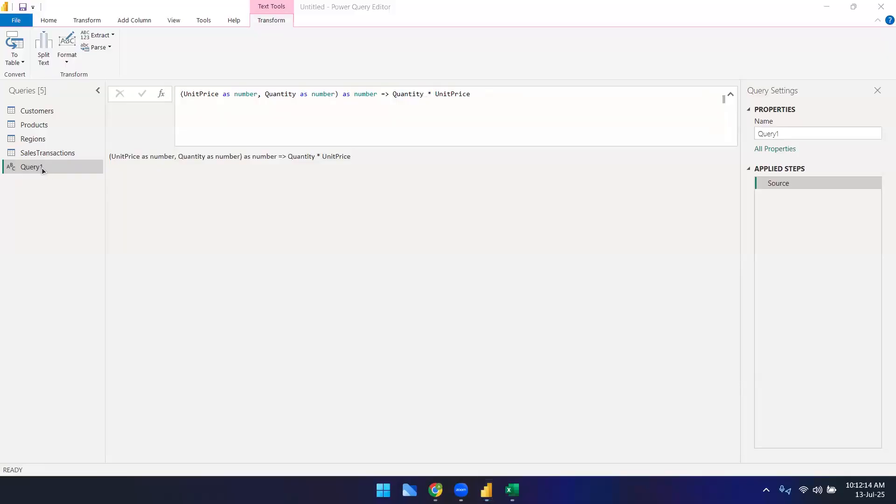
Step: Add a new step and replace its formula with the copied function text (UnitPrice as number, Quantity as number) as number => Quantity * UnitPrice
click(161, 93)
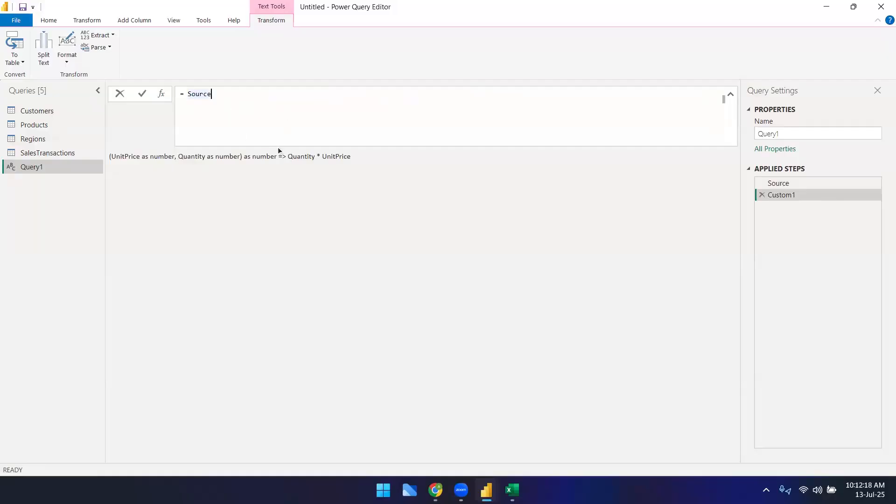
key(BackSpace)
key(BackSpace)
key(BackSpace)
key(BackSpace)
key(BackSpace)
key(BackSpace)
key(BackSpace)
key(BackSpace)
key(ctrl+z)
triple_click(328, 159)
key(ctrl+c)
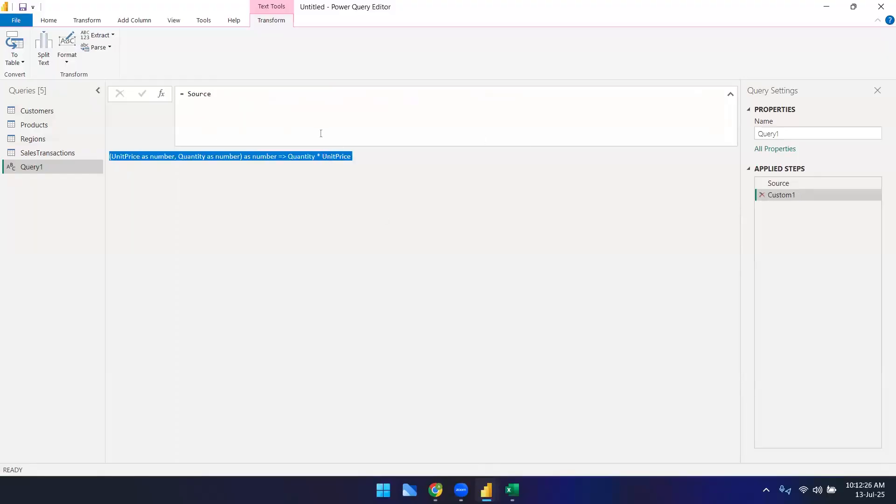
click(318, 126)
key(ctrl+a)
key(ctrl+v)
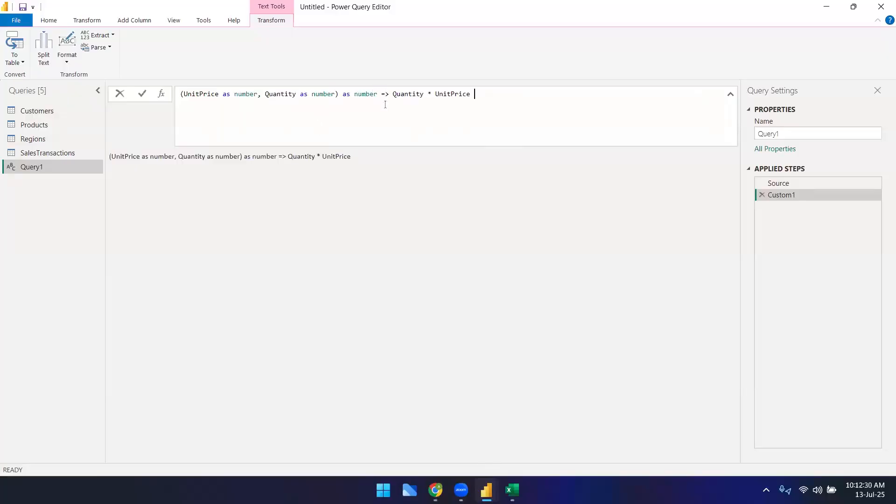
Step: Commit the pasted function formula in the new step and collapse the formula bar
key(BackSpace)
key(shift+Return)
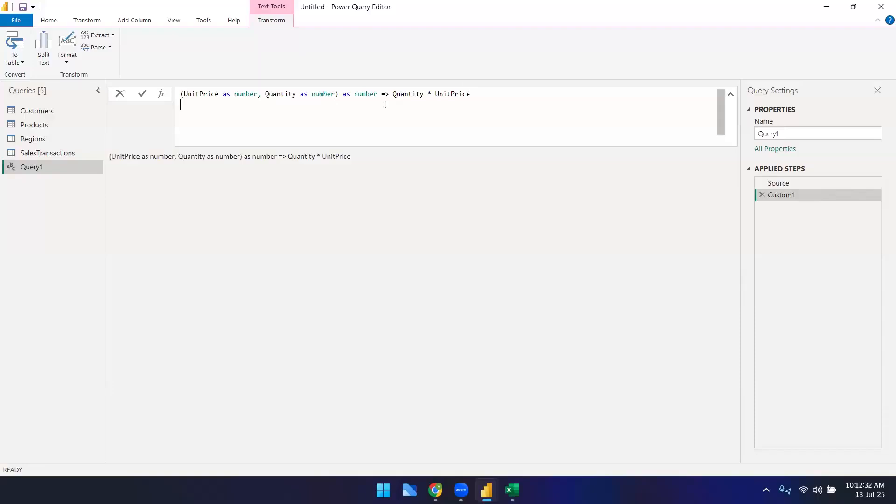
key(BackSpace)
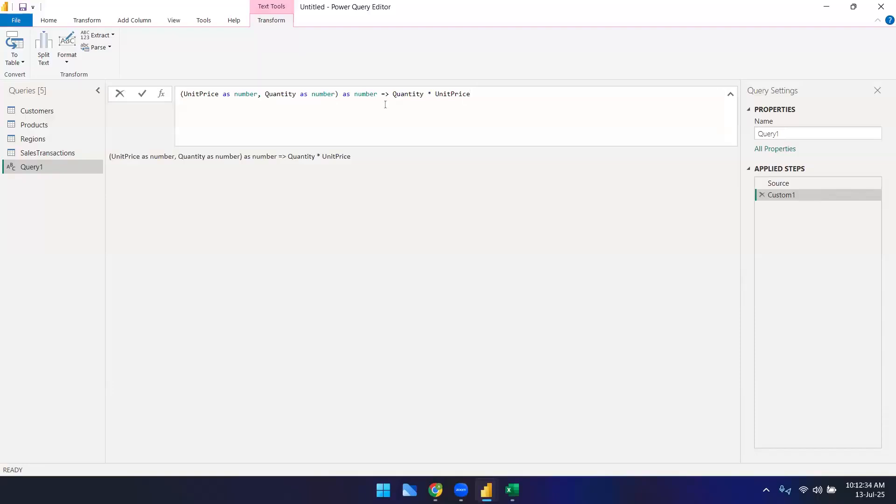
key(Return)
click(731, 94)
click(261, 95)
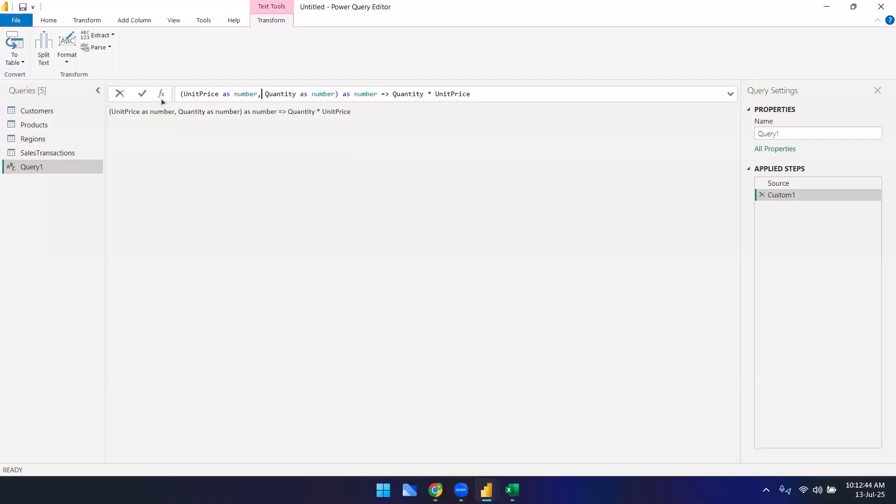
click(500, 94)
click(357, 94)
key(Right)
key(Right)
key(Return)
Step: Try breaking the formula onto a new line before the => arrow and commit it
click(380, 94)
key(shift+Return)
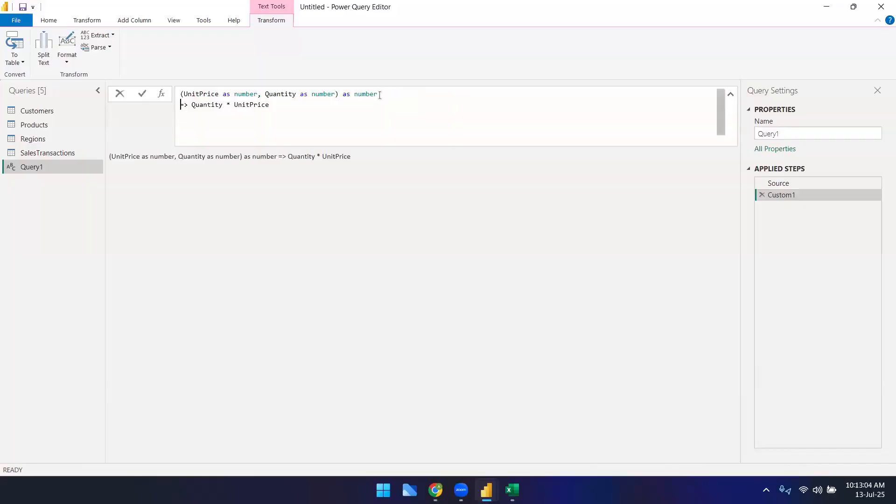
key(Return)
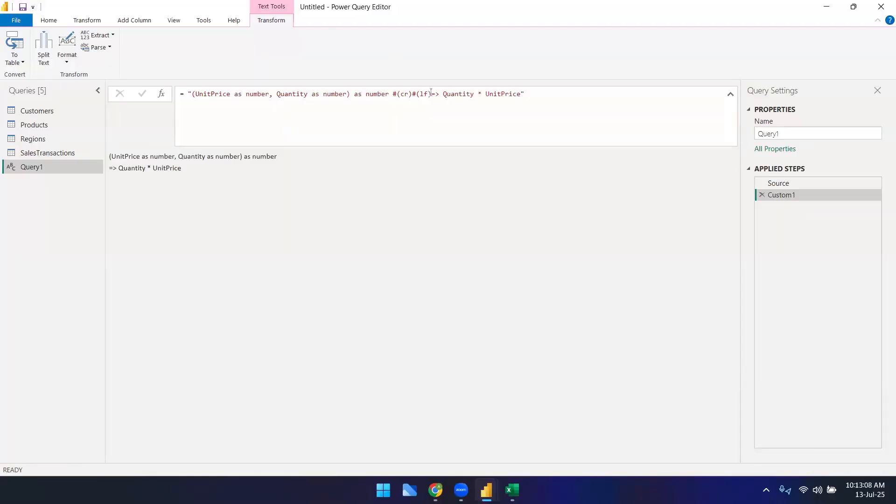
Step: Remove the surrounding quotes and the #(cr)#(lf) line-break codes from the formula and commit it as a function
click(191, 94)
key(BackSpace)
click(528, 94)
key(BackSpace)
key(Left)
key(Left)
key(Left)
key(Left)
key(Left)
key(Left)
key(Left)
key(Left)
key(Left)
key(Left)
key(Left)
key(Left)
key(Left)
key(Left)
key(shift+Left)
key(shift+Left)
key(shift+Left)
key(shift+Left)
key(shift+Left)
key(shift+Left)
key(shift+Left)
key(shift+Left)
key(shift+Left)
key(shift+Left)
key(BackSpace)
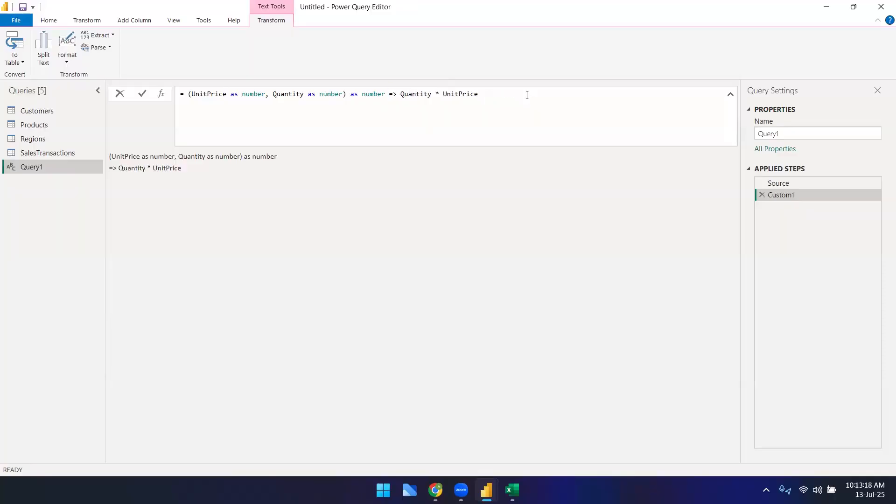
key(Return)
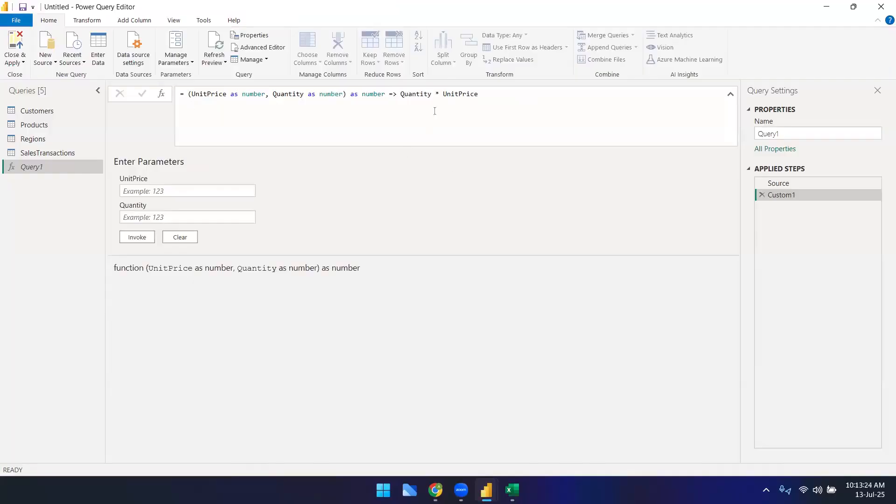
Step: Switch to the Google Sheets tab to review the qty* unitprice example, then return to Power Query Editor
click(176, 192)
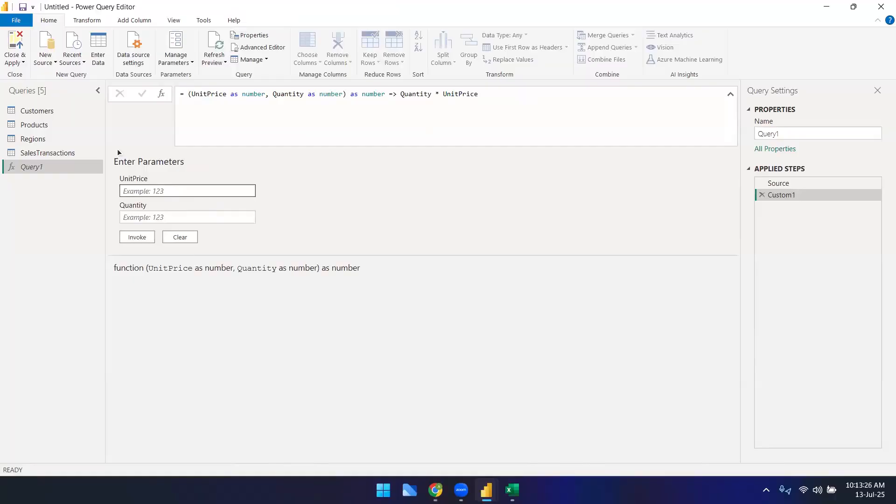
click(302, 99)
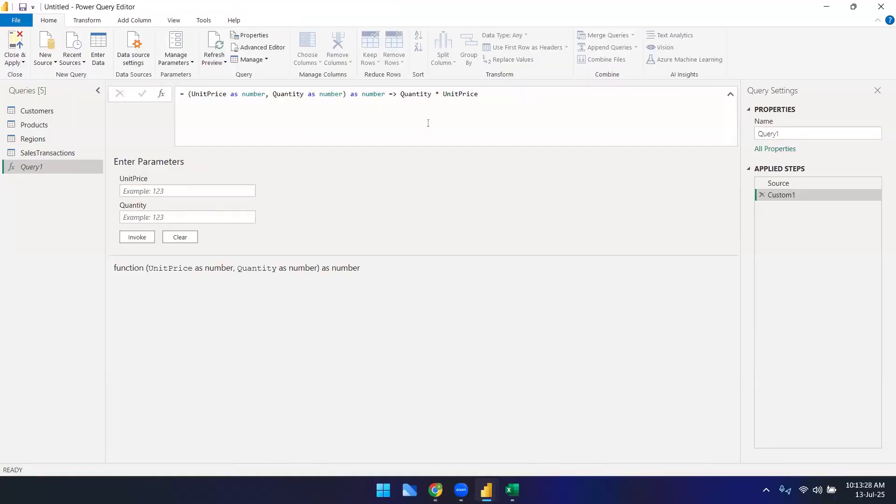
click(436, 490)
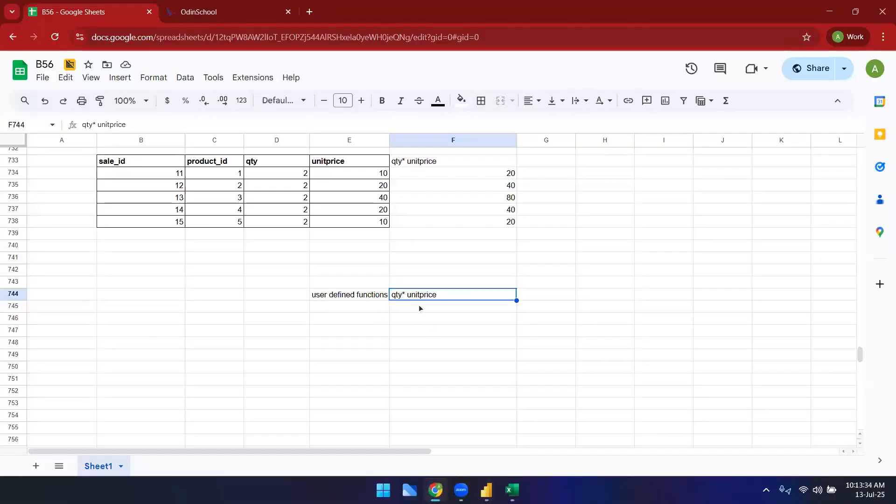
mouse_move(487, 490)
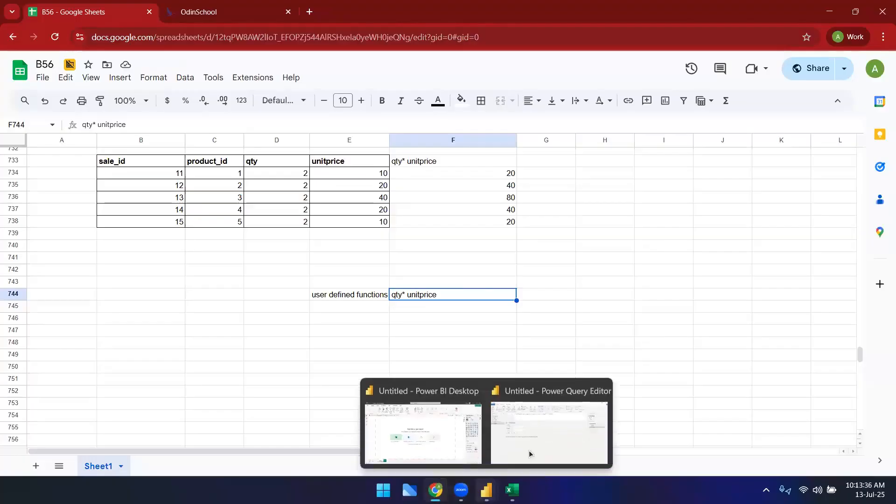
click(528, 450)
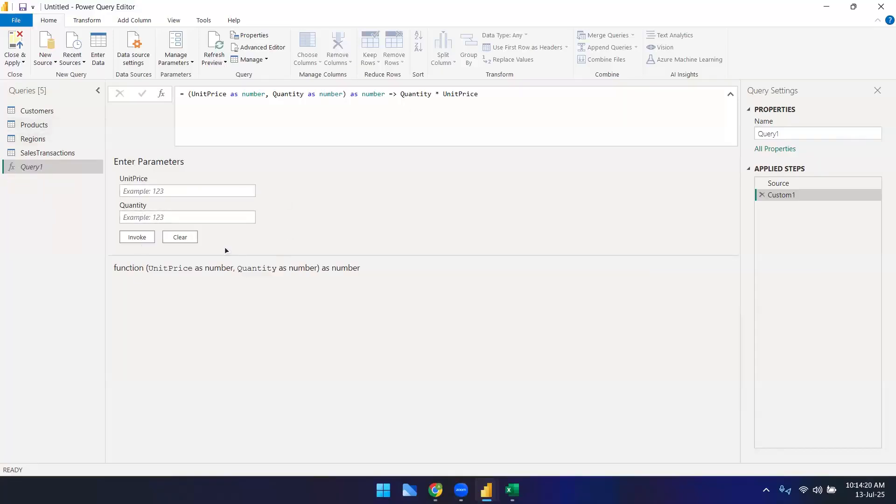
Step: Invoke the function with UnitPrice 20 and Quantity 2 to test it
click(185, 192)
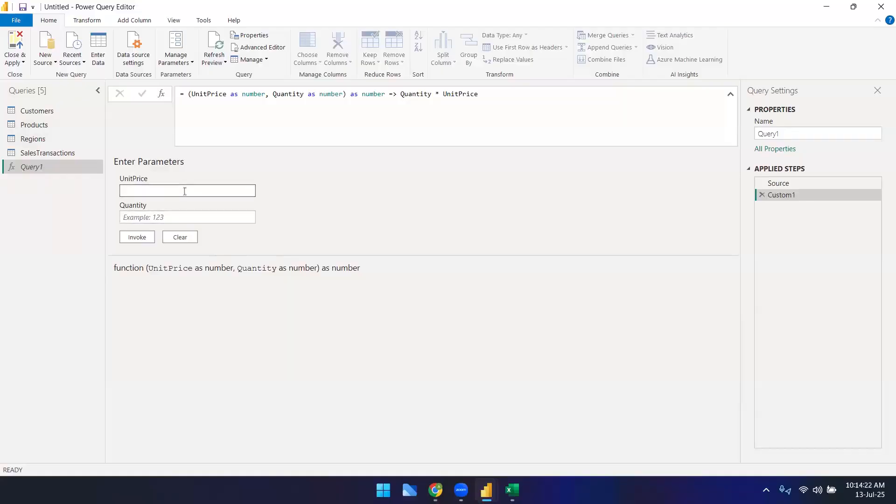
text(20)
click(177, 213)
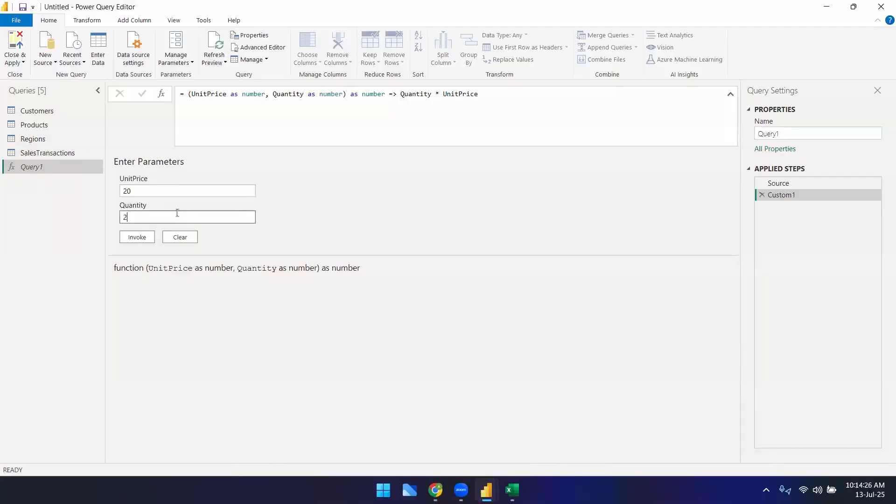
click(140, 237)
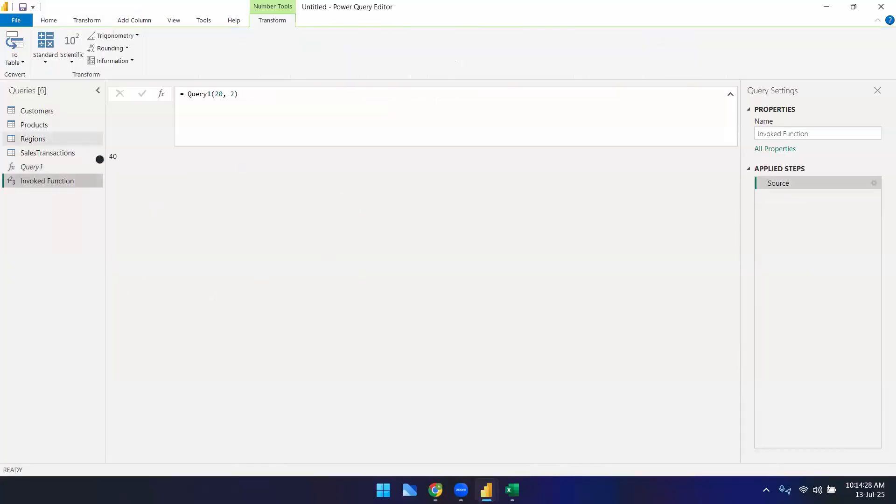
double_click(113, 157)
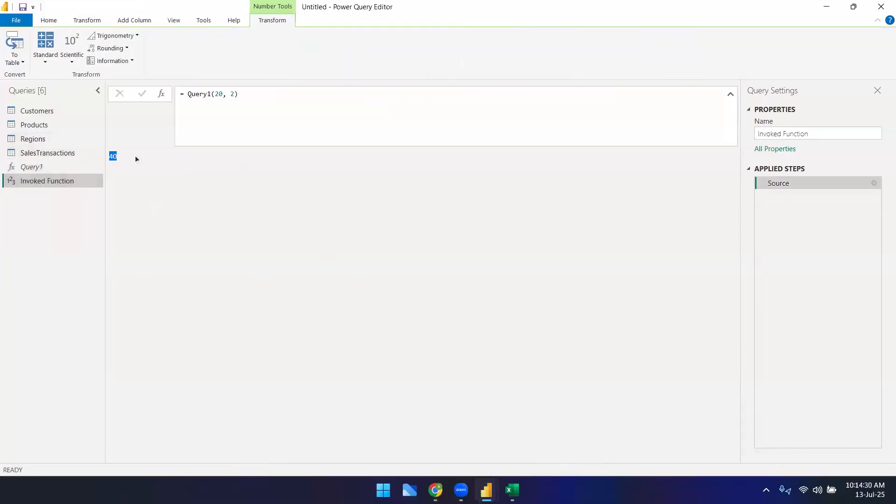
Step: Delete the Invoked Function query
right_click(38, 183)
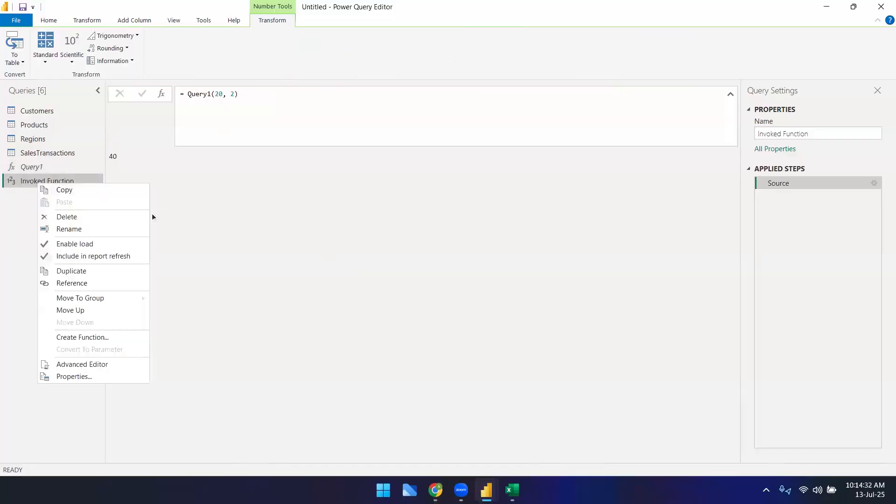
click(82, 218)
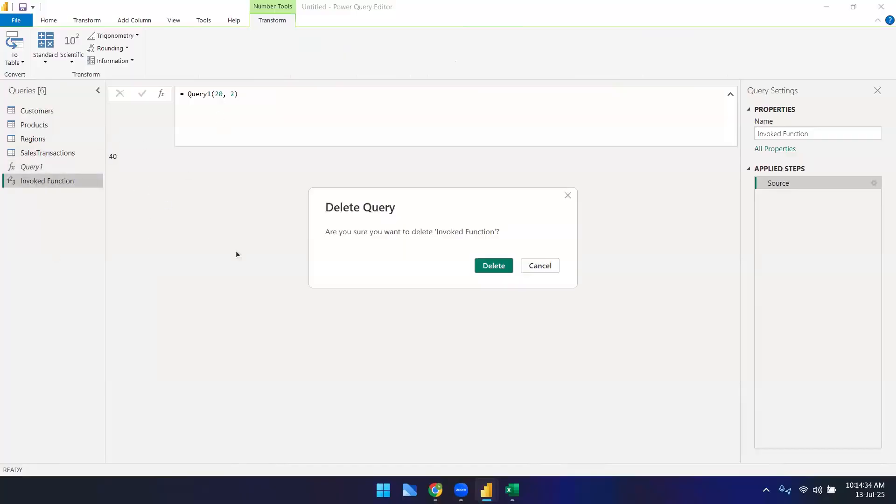
click(494, 266)
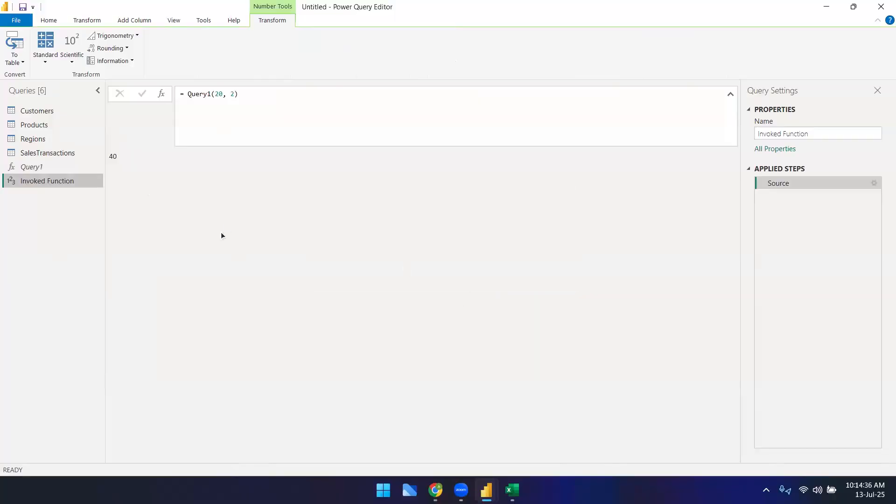
Step: Open the Invoke Custom Function dialog on the SalesTransactions query
click(33, 167)
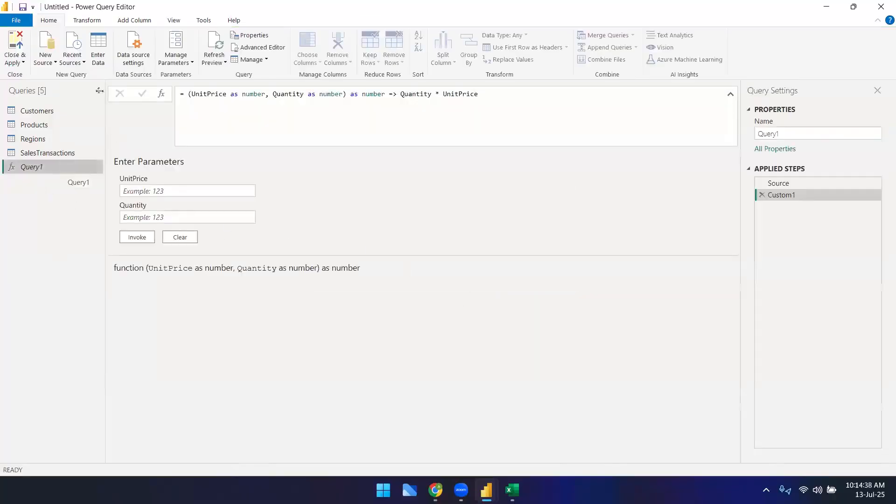
click(127, 21)
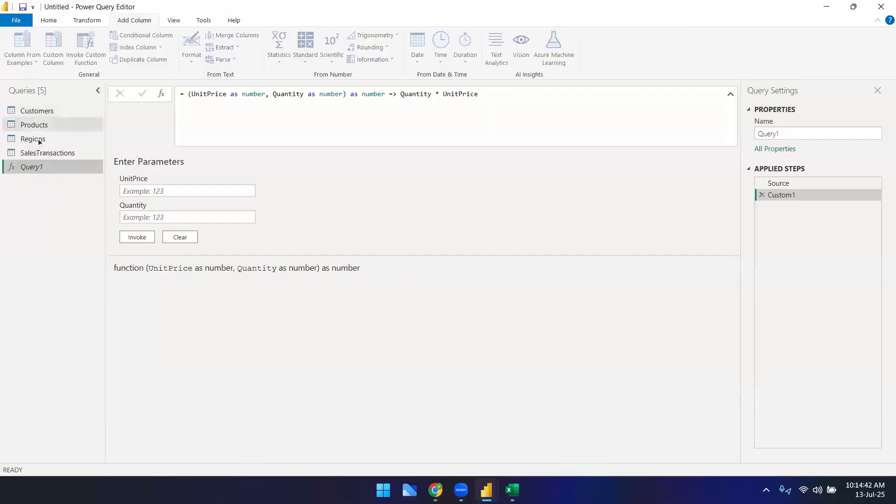
click(41, 153)
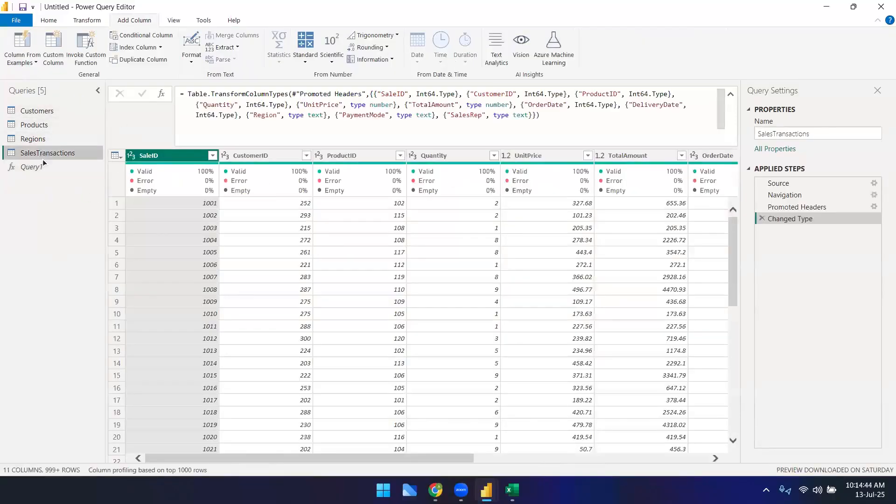
click(601, 156)
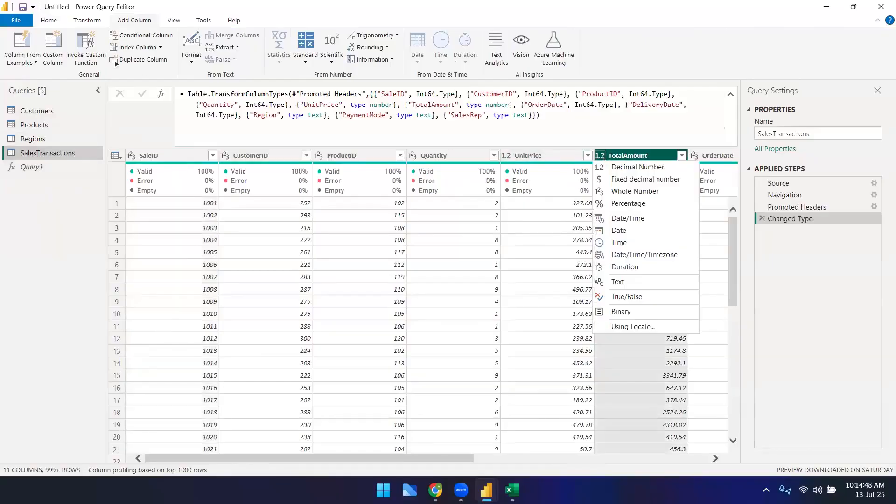
click(28, 234)
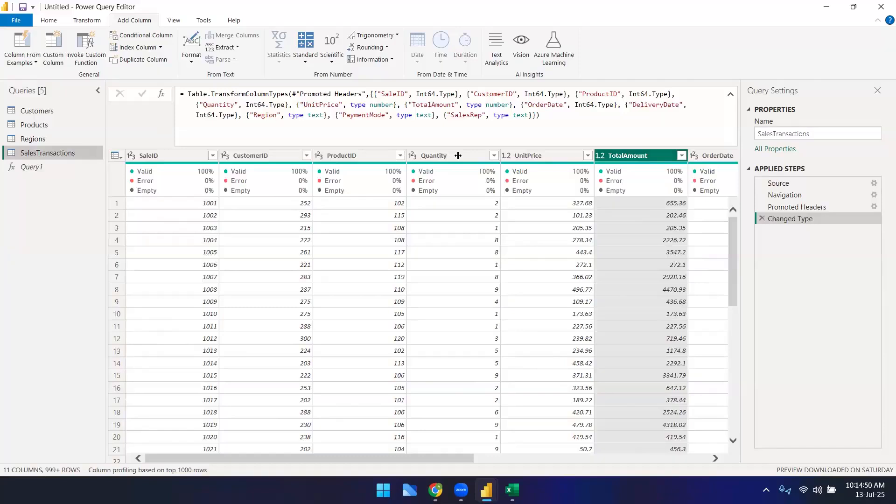
click(731, 94)
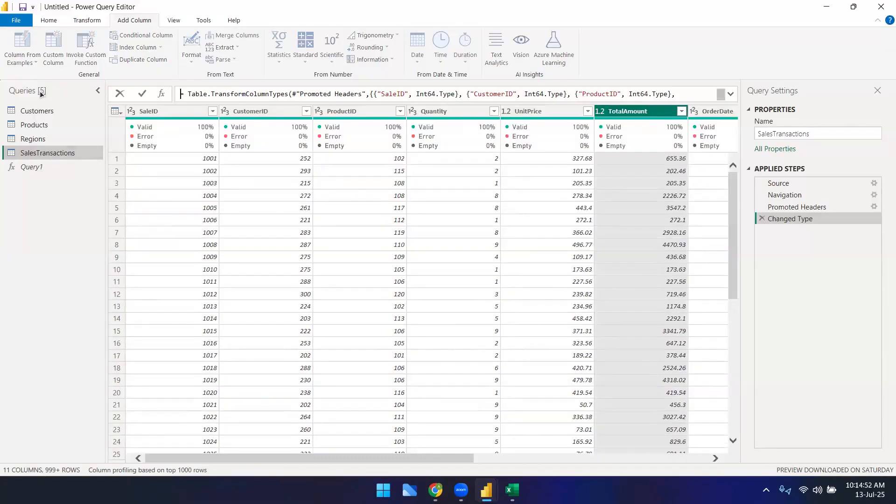
click(57, 153)
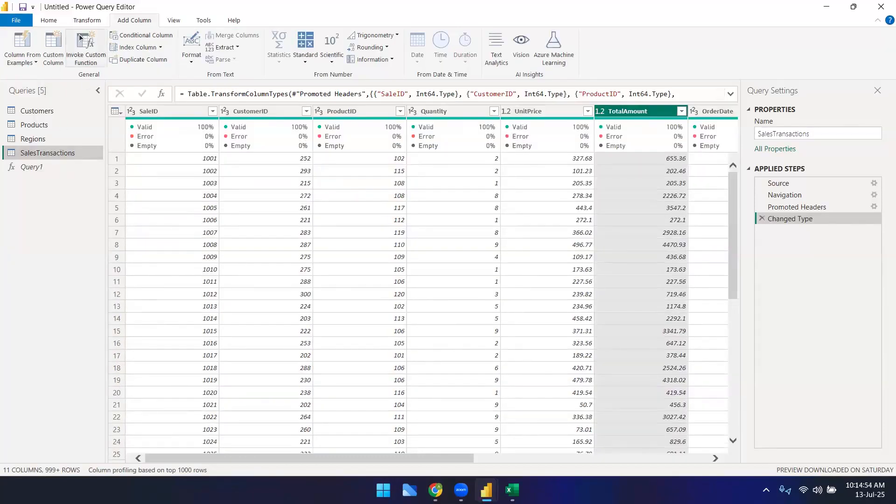
click(88, 21)
click(140, 18)
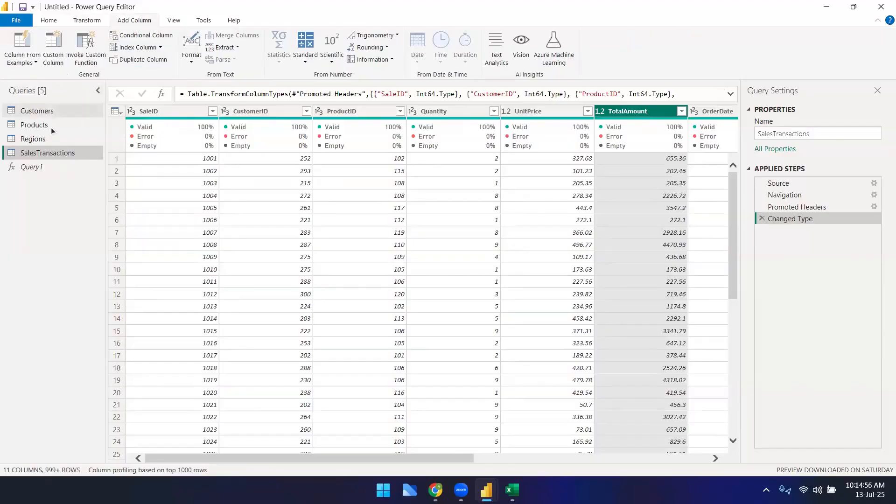
click(86, 47)
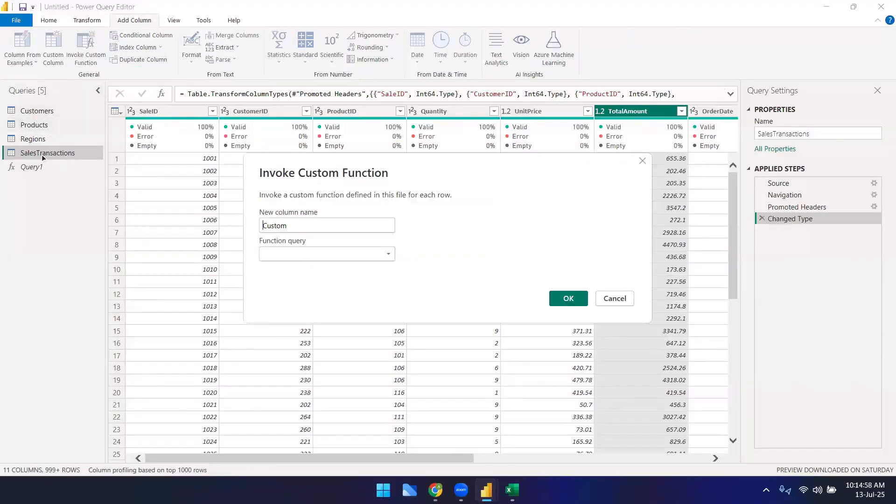
click(388, 255)
click(389, 255)
double_click(348, 226)
text(Total Amount)
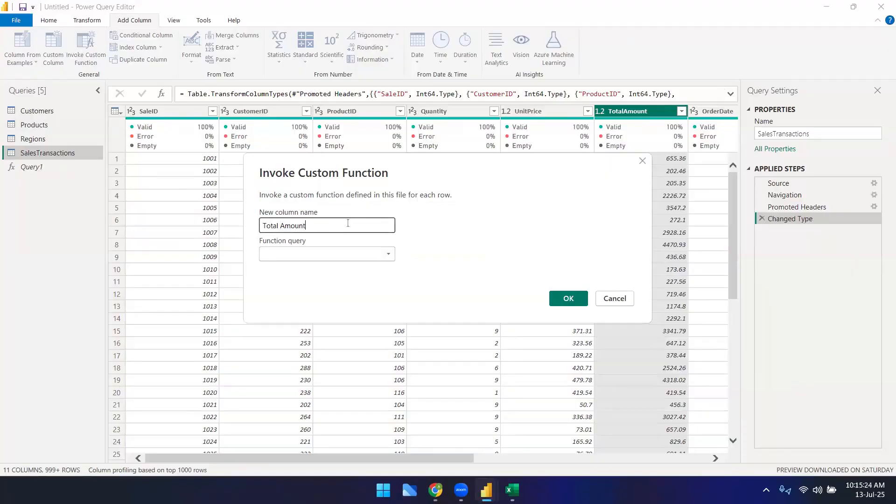
key(Left)
key(Left)
key(Left)
key(Left)
key(Left)
key(Left)
key(Left)
key(Left)
key(Left)
text(Custom)
click(354, 255)
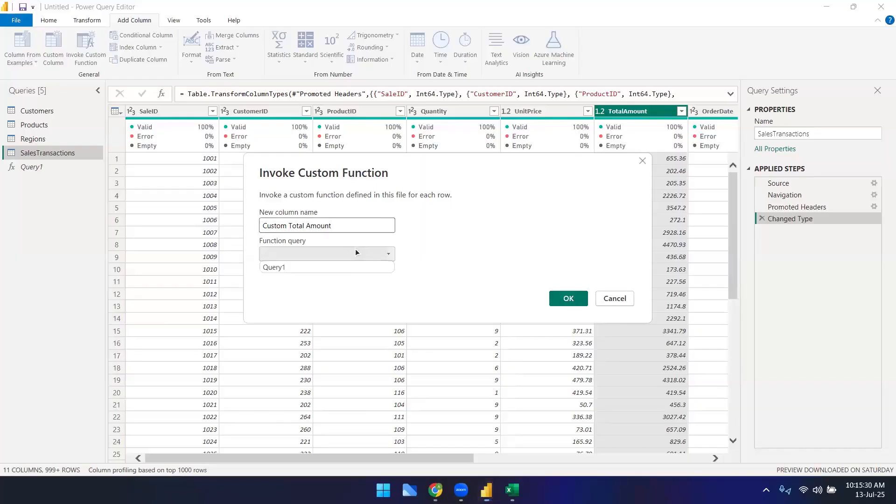
click(340, 268)
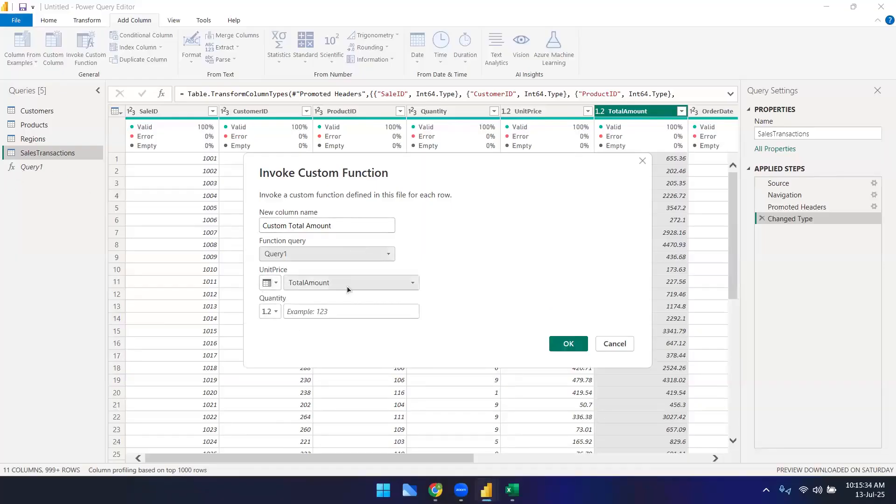
click(389, 288)
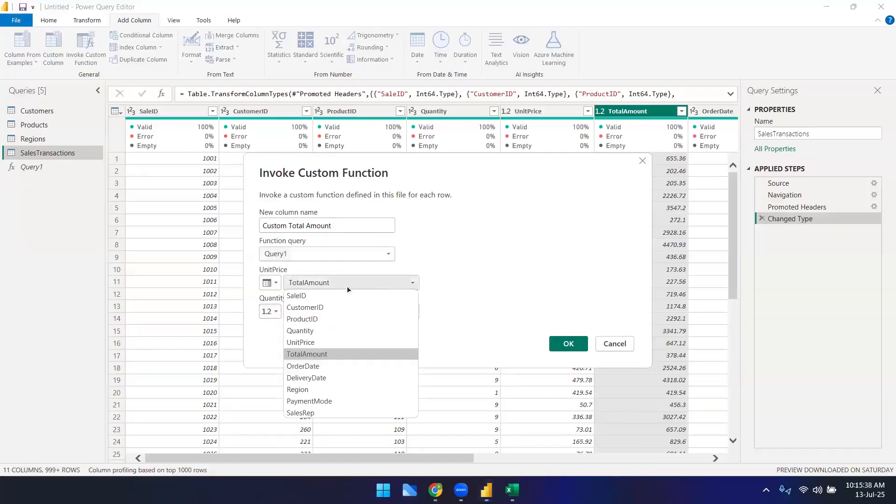
click(310, 332)
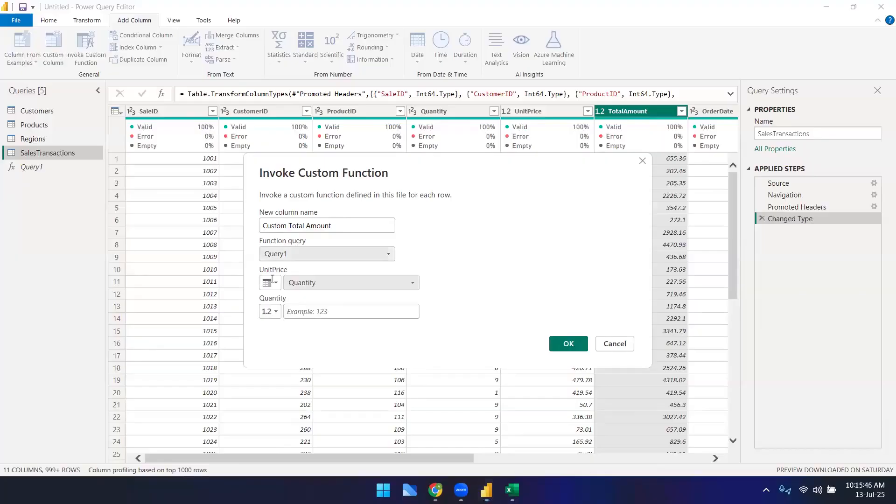
click(275, 312)
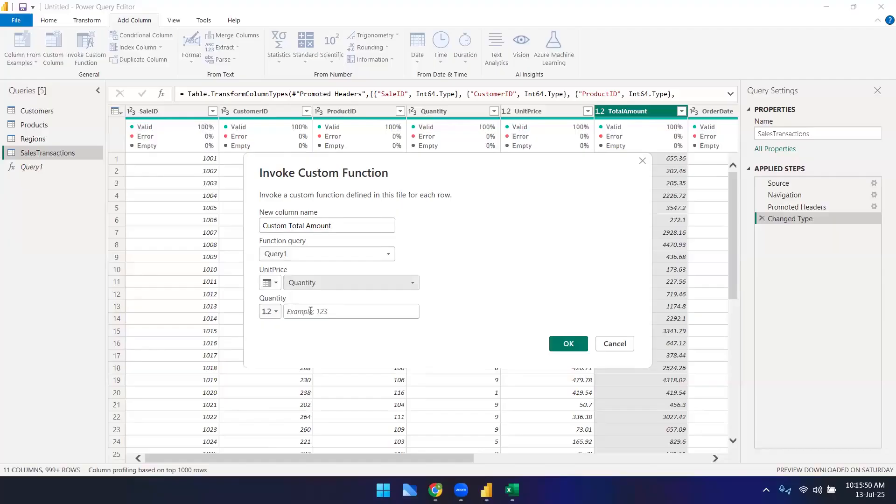
click(622, 348)
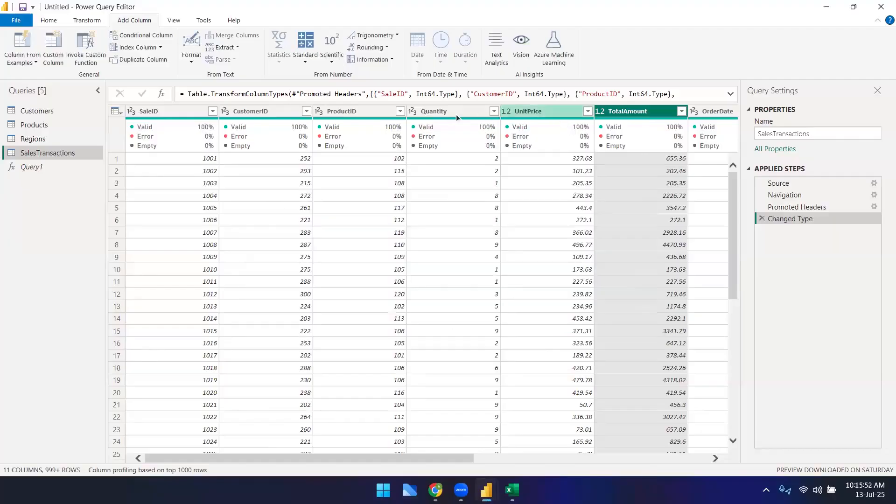
Step: Invoke the Query1 function on the selected Quantity and UnitPrice columns as a new column named Custom Total Amount
click(456, 114)
key(shift+Right)
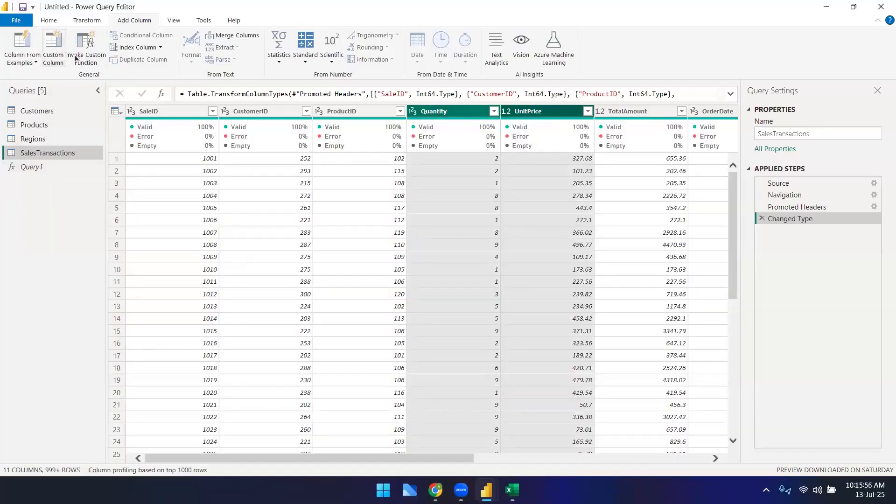
click(86, 47)
click(372, 251)
click(352, 265)
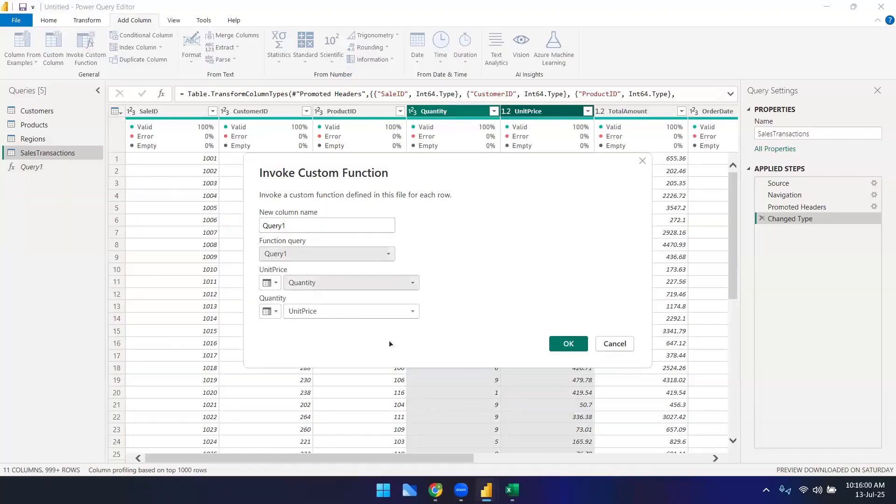
double_click(319, 226)
text(Customer)
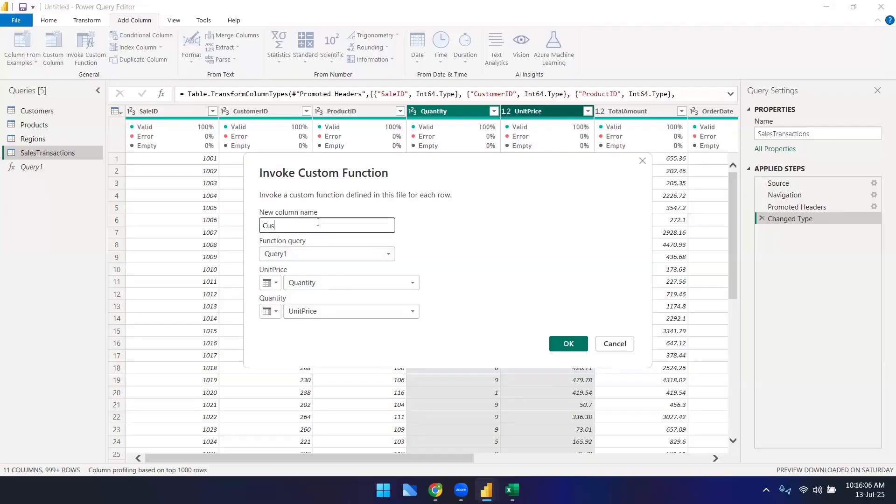
key(BackSpace)
key(BackSpace)
key(BackSpace)
text(Total Amount)
click(572, 342)
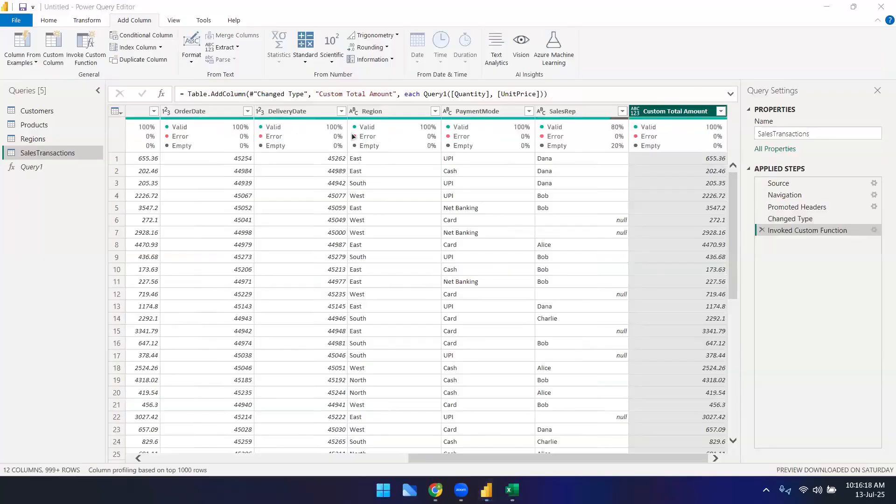
Step: Rename the Query1 function as Custom_amount
drag(575, 459, 416, 473)
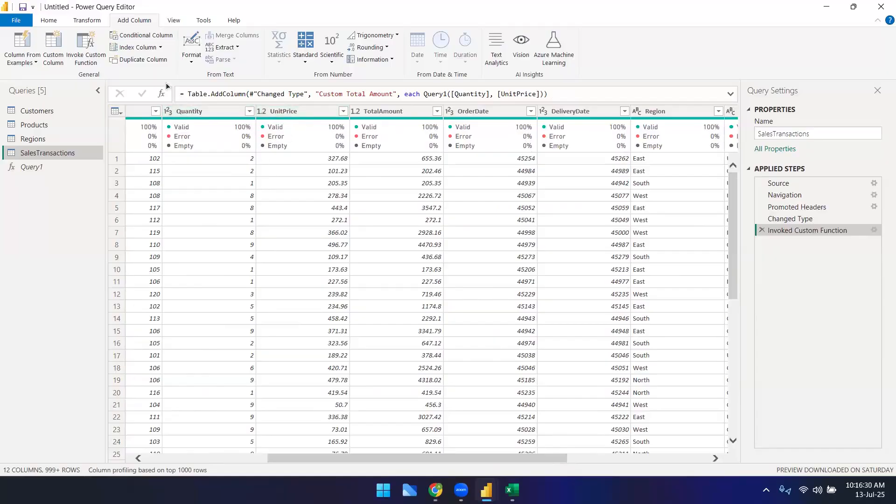
right_click(27, 170)
click(50, 213)
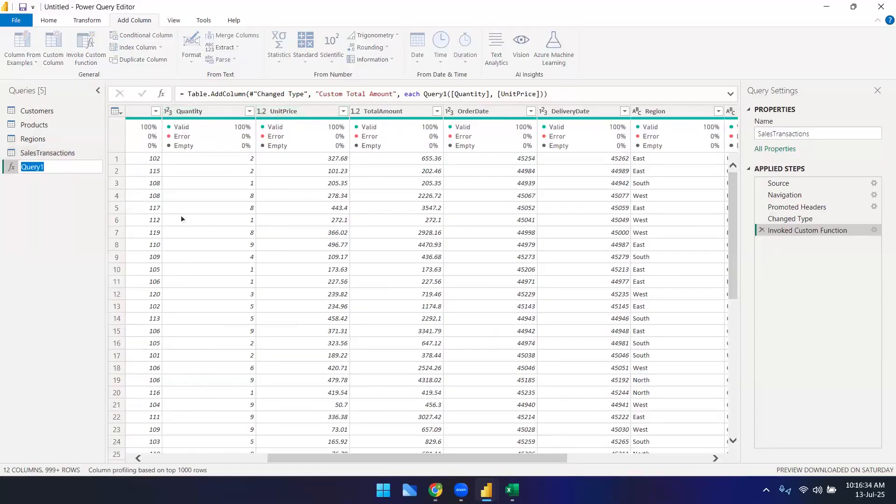
text(Custiom_amount)
key(Return)
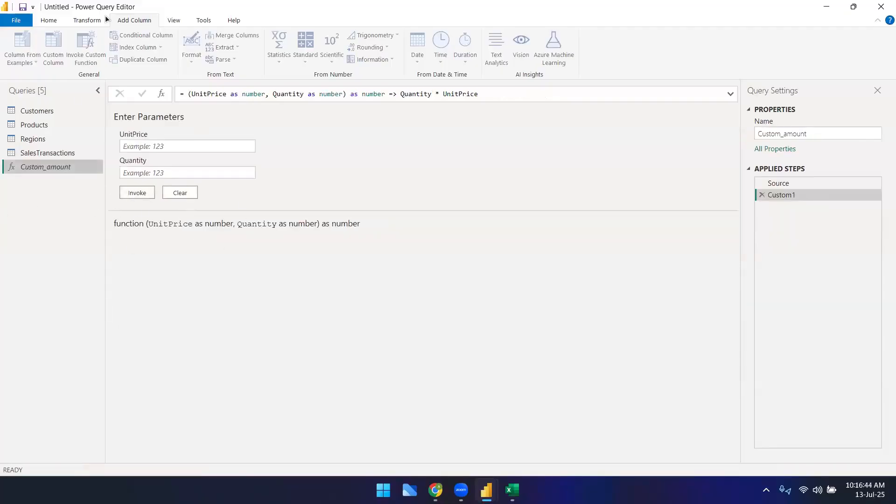
Step: Check the SalesTransactions step formula referencing the function, then return to the Custom_amount function
click(87, 21)
click(47, 153)
click(129, 23)
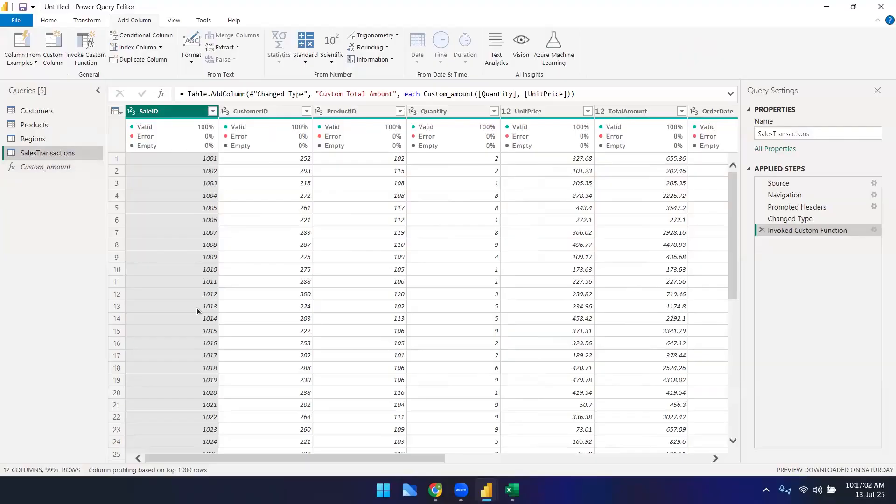
click(38, 169)
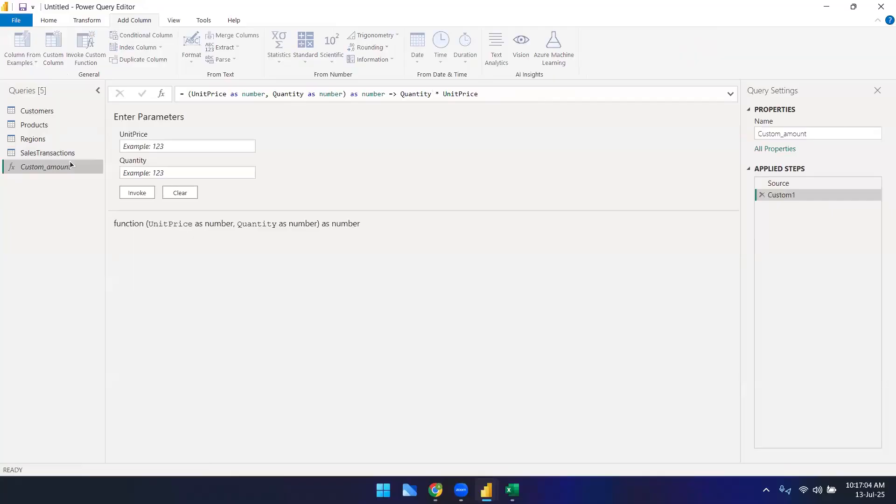
key(ctrl+a)
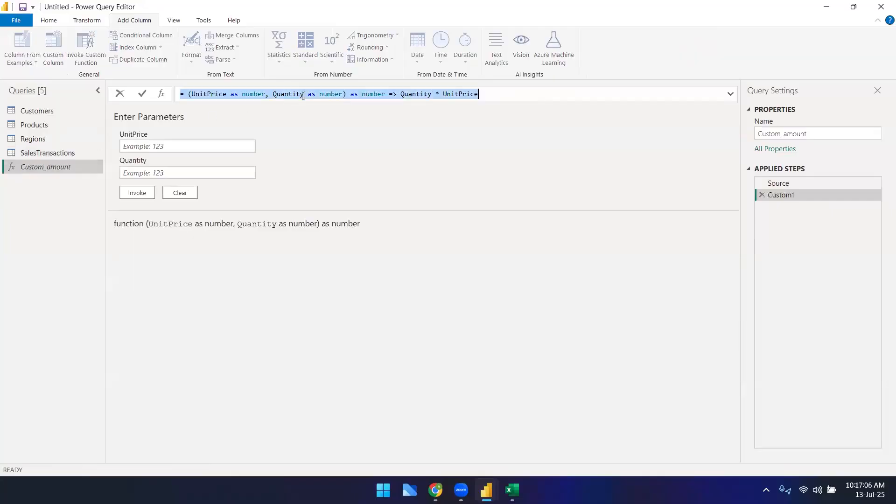
key(alt+Tab)
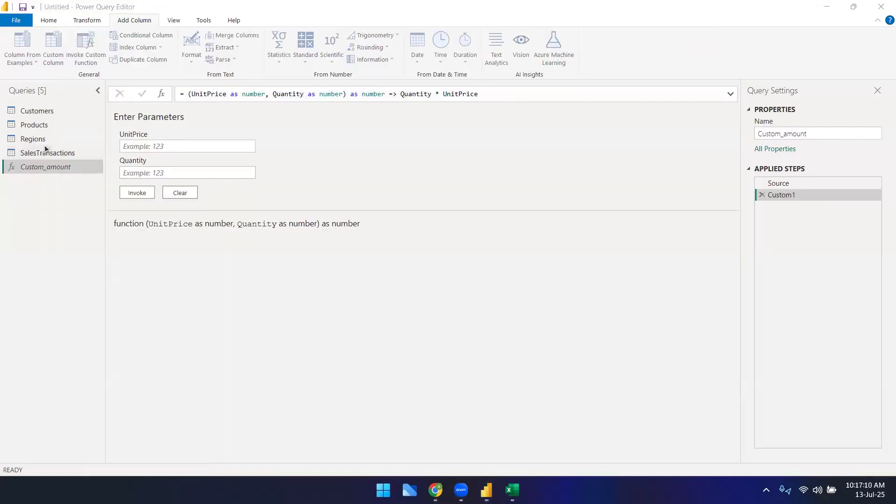
click(49, 19)
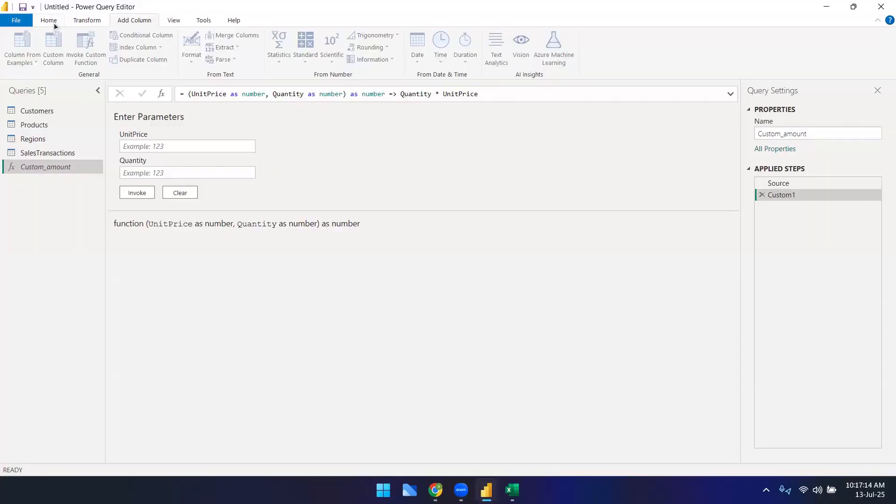
click(52, 22)
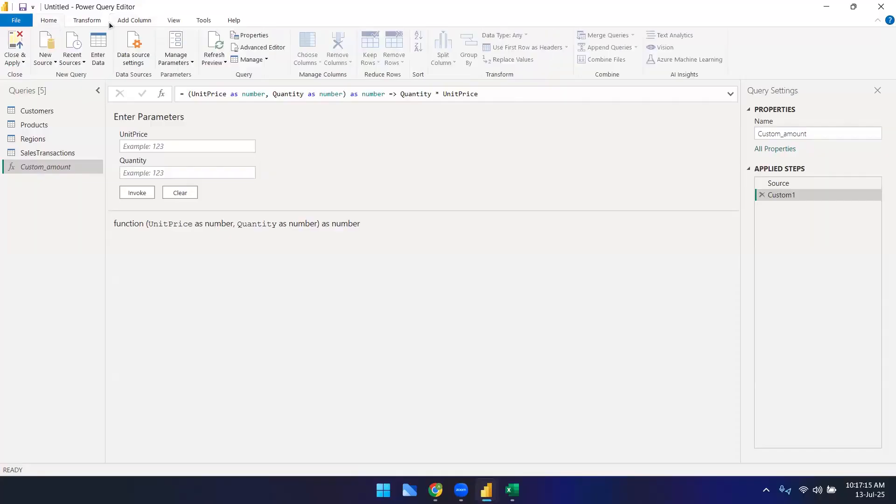
click(50, 64)
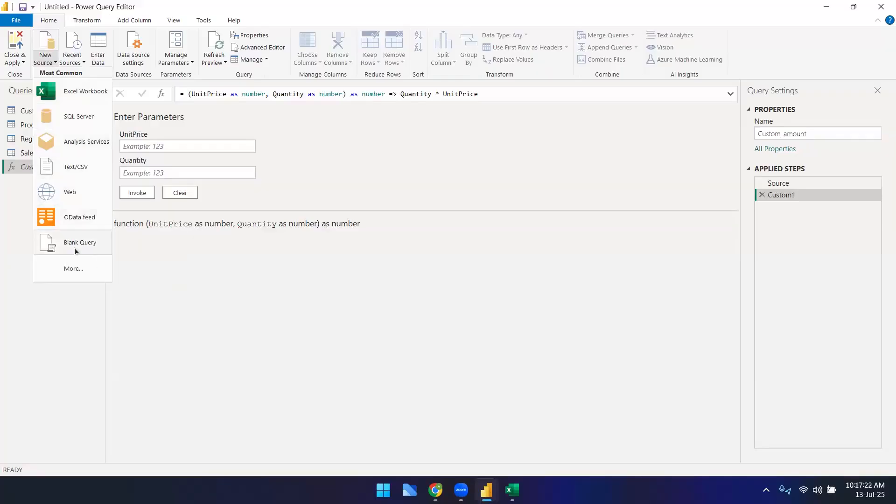
click(15, 207)
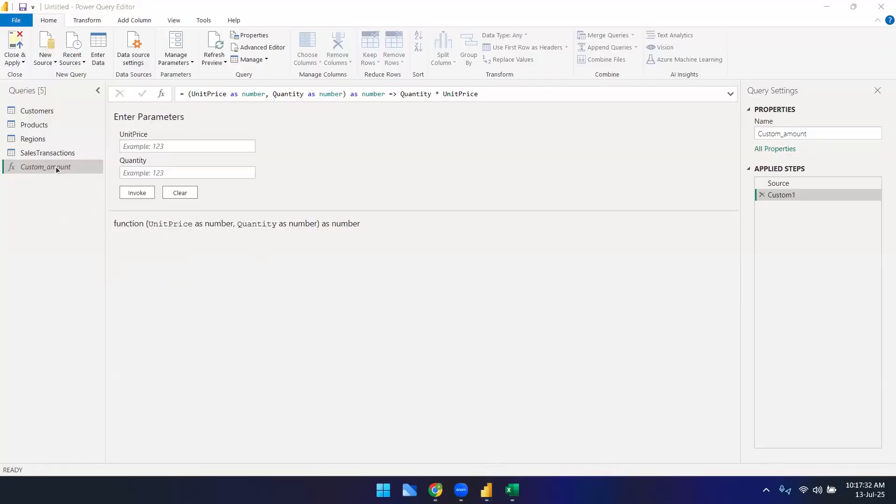
Step: Add a new blank query, then return to the Custom_amount function
click(47, 61)
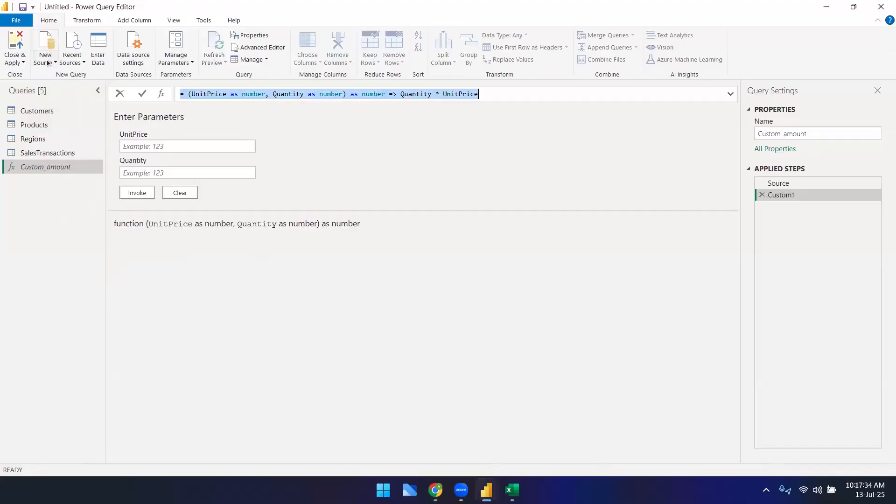
click(47, 61)
click(77, 243)
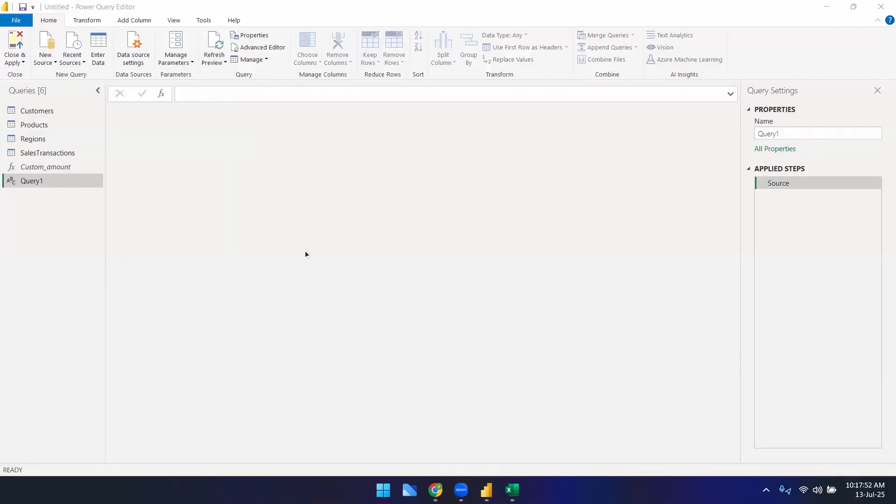
click(239, 95)
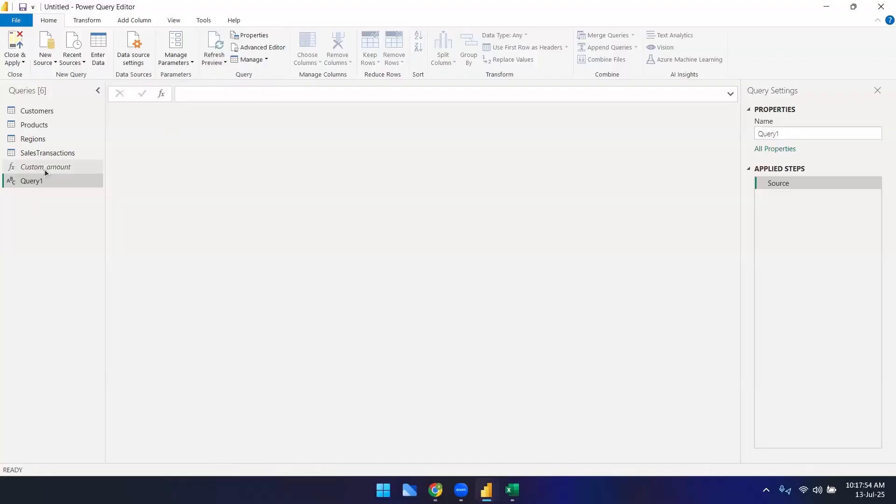
click(74, 169)
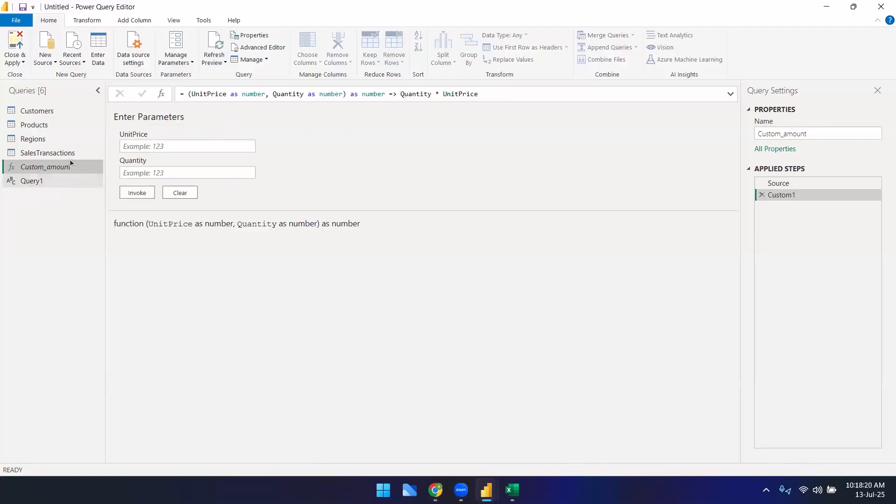
click(134, 20)
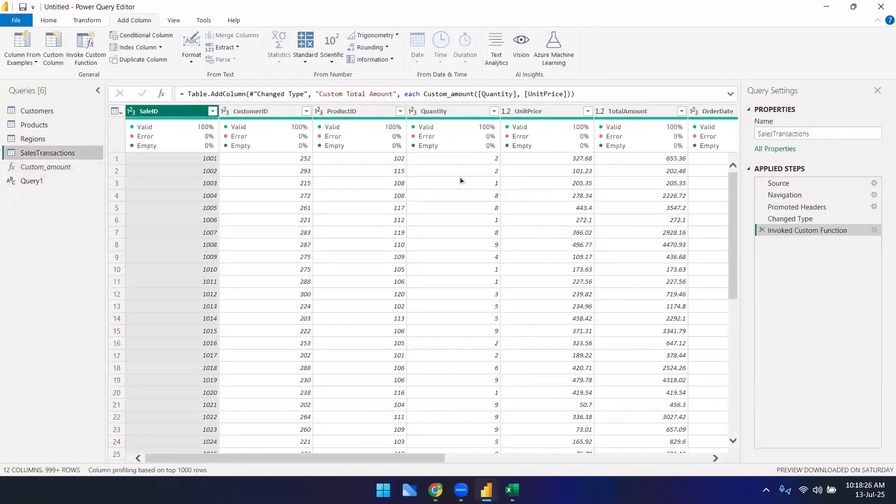
click(457, 113)
key(shift+Right)
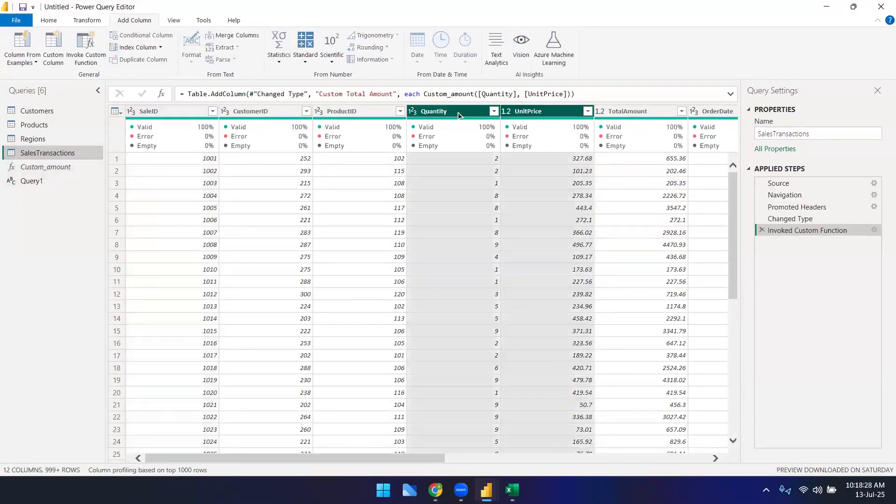
click(85, 53)
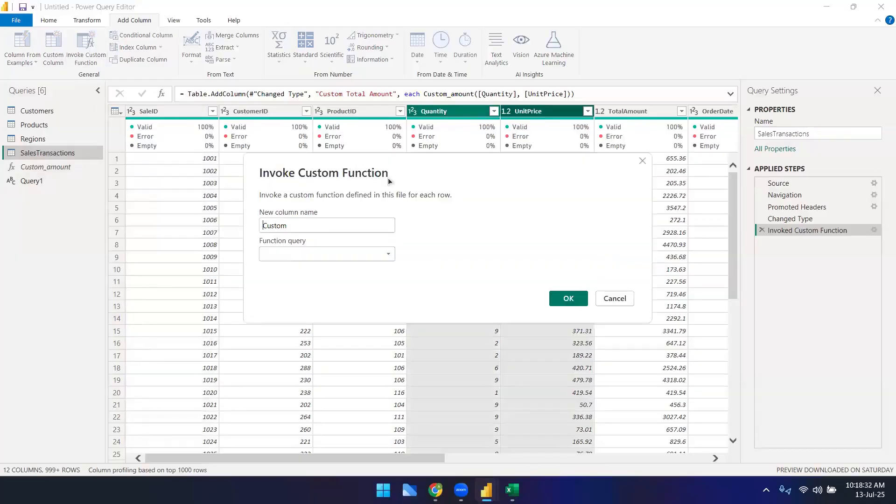
click(373, 257)
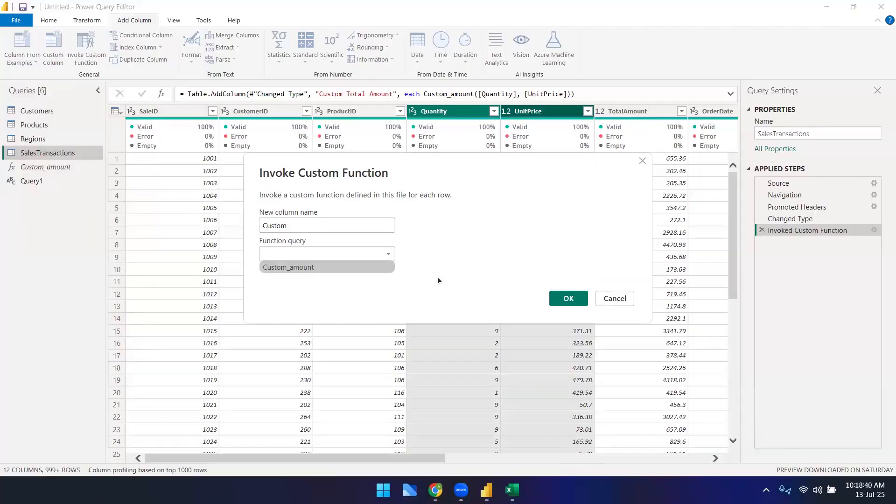
click(604, 304)
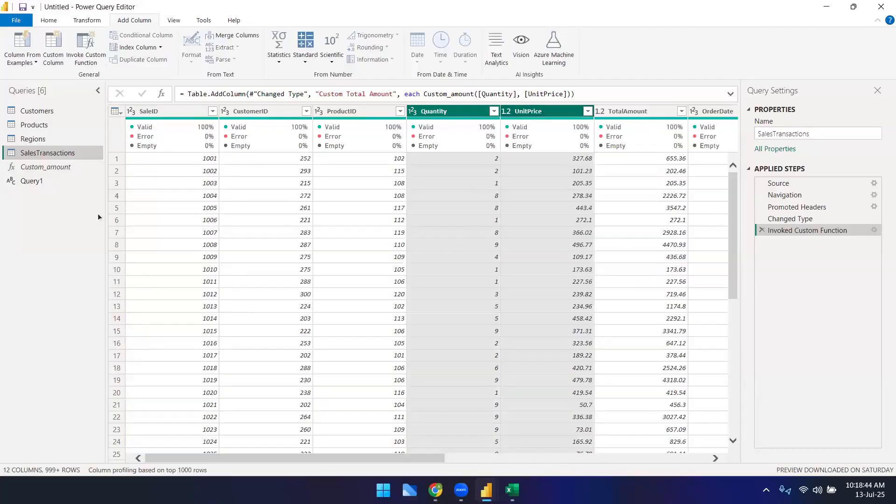
Step: Delete the blank Query1 query
right_click(44, 185)
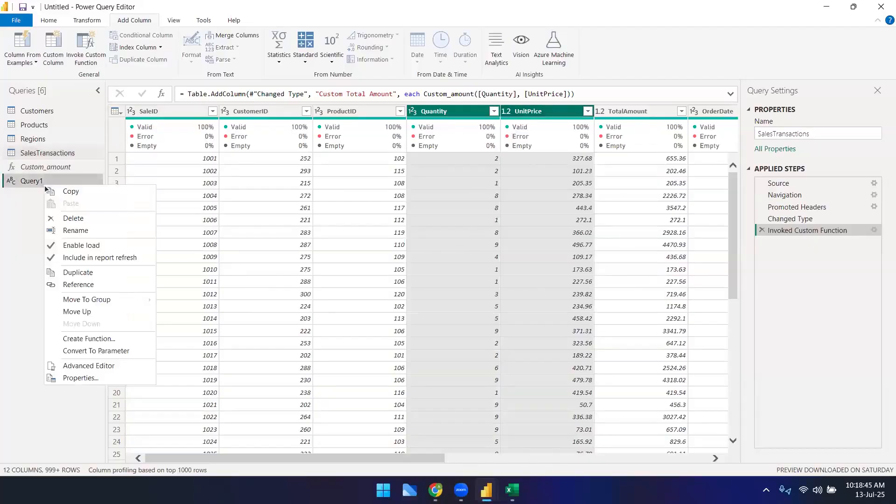
click(85, 220)
key(Return)
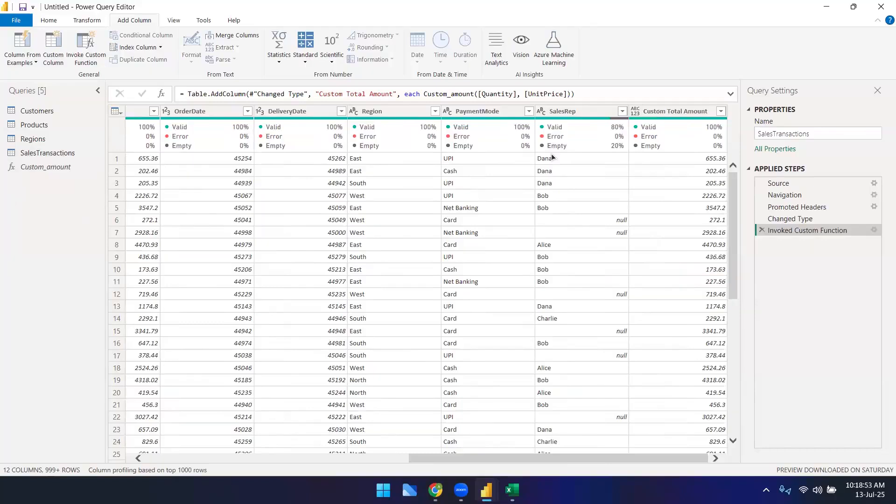
Step: Remove the Custom Total Amount column from the SalesTransactions query
click(670, 114)
right_click(670, 115)
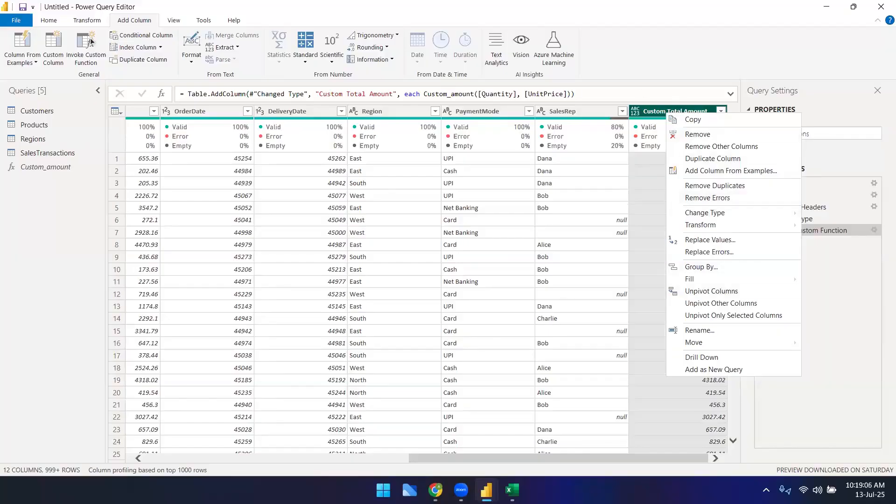
click(87, 20)
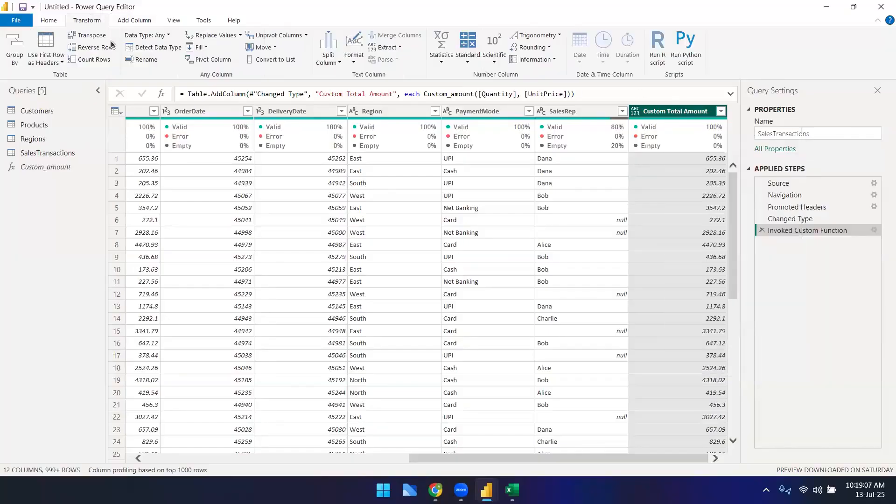
right_click(647, 115)
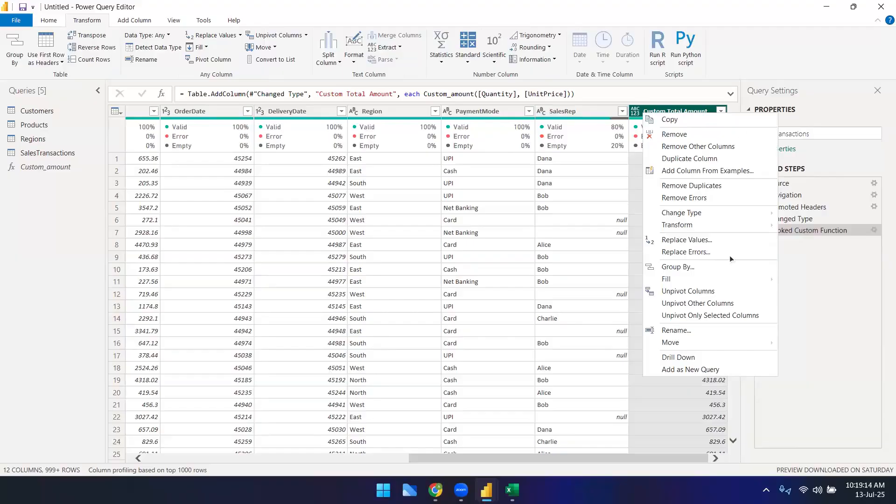
mouse_move(672, 279)
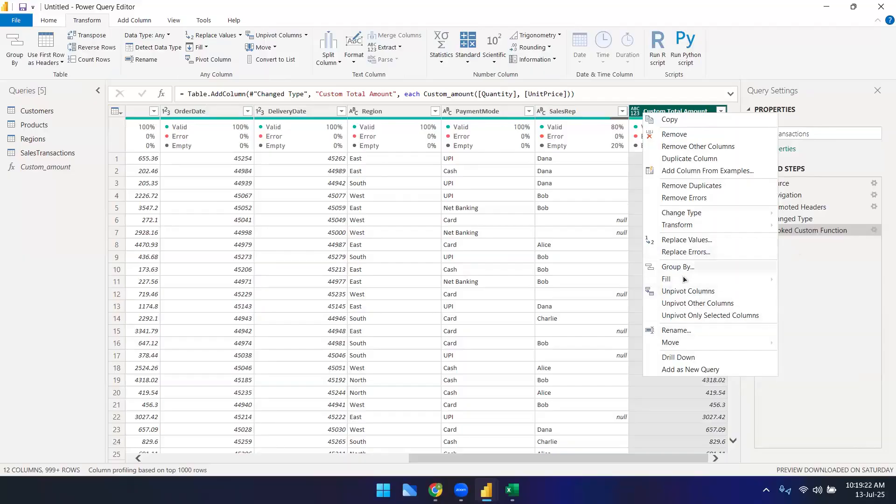
click(696, 133)
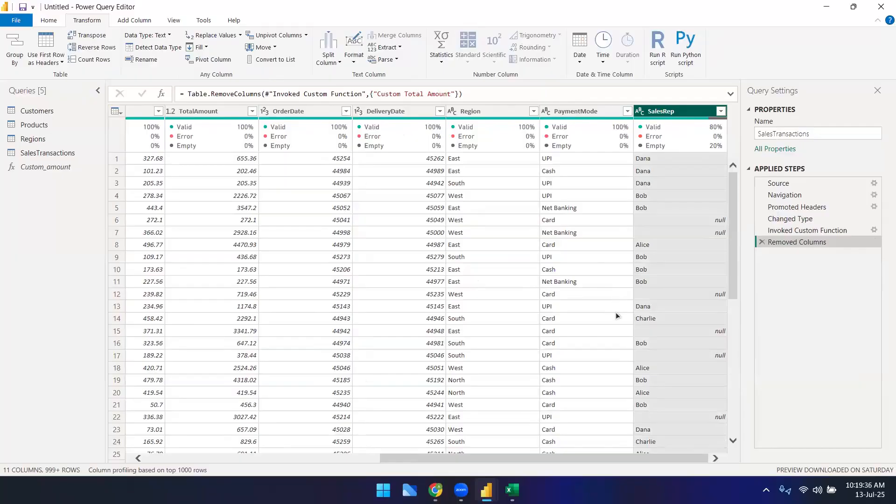
click(37, 111)
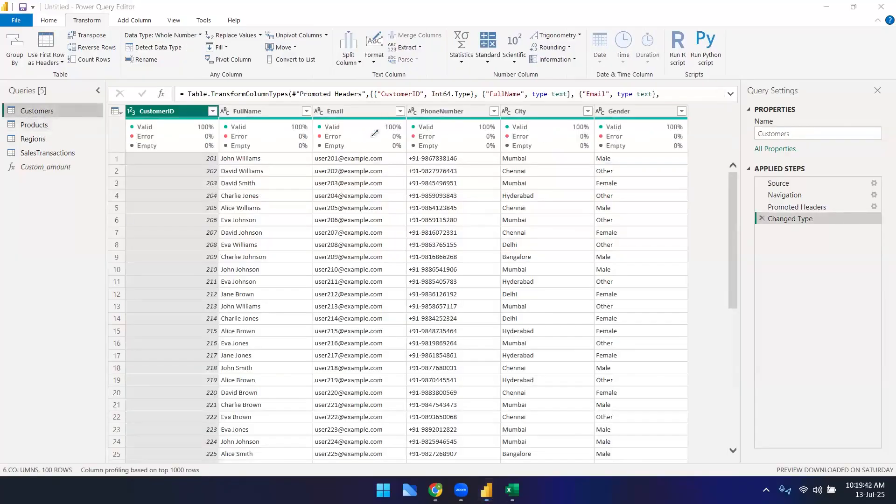
click(701, 125)
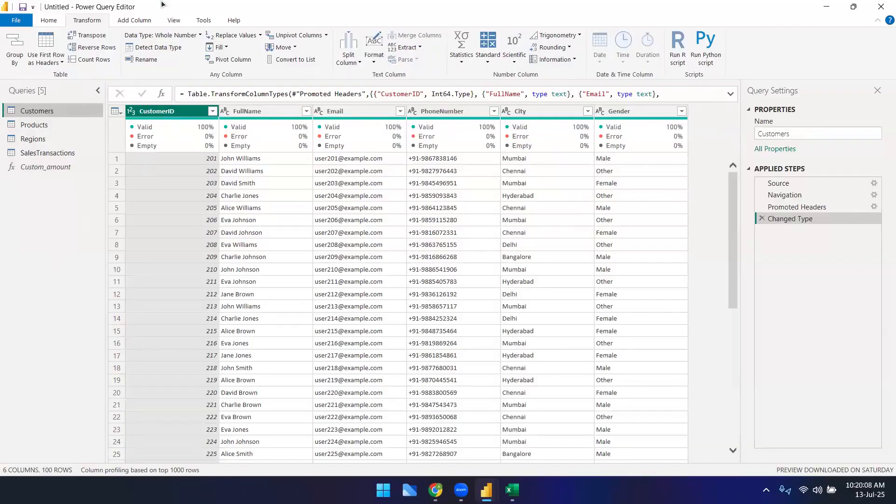
click(131, 21)
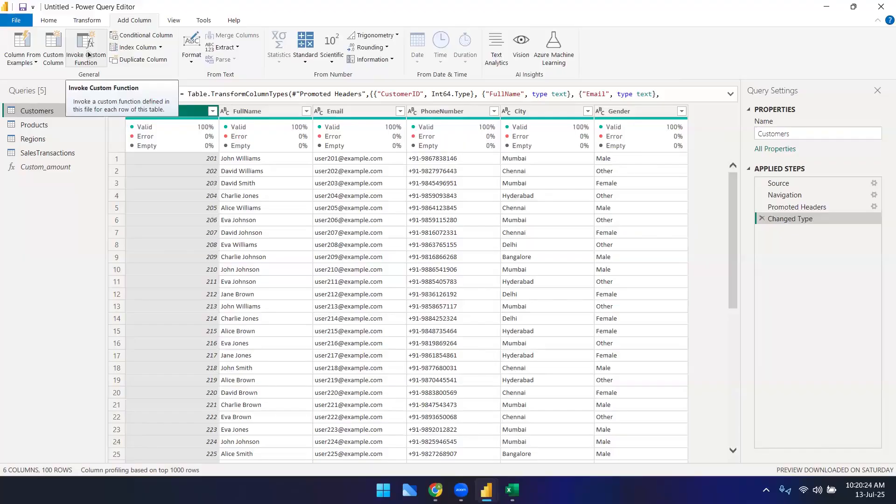
click(88, 54)
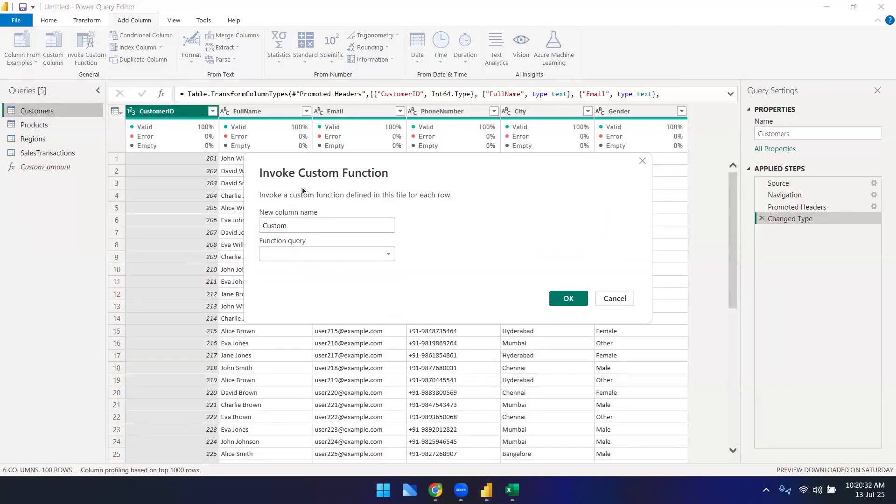
click(388, 256)
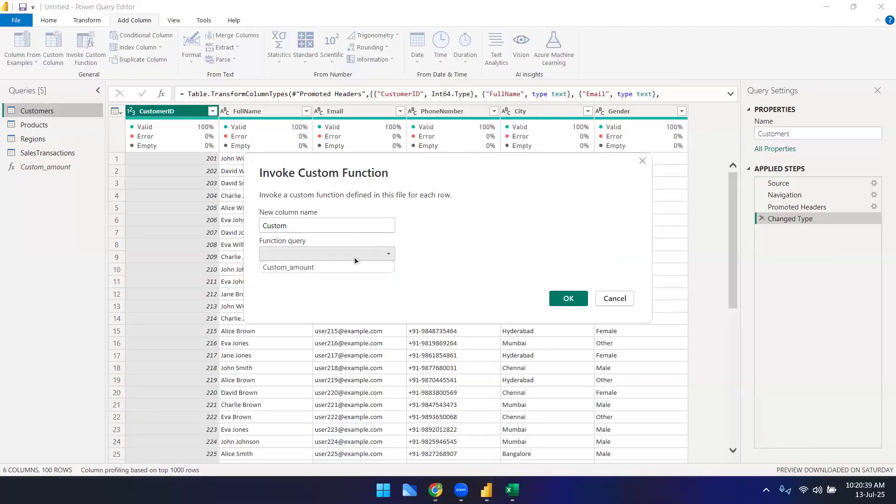
click(293, 298)
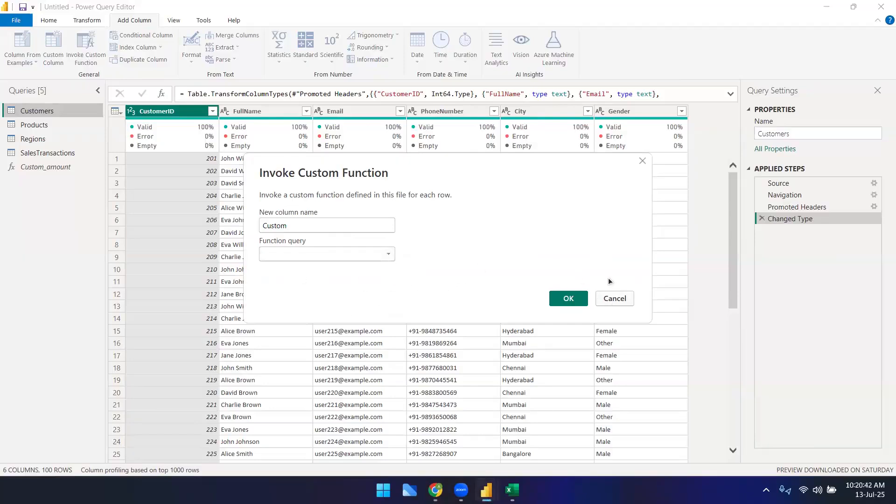
click(615, 298)
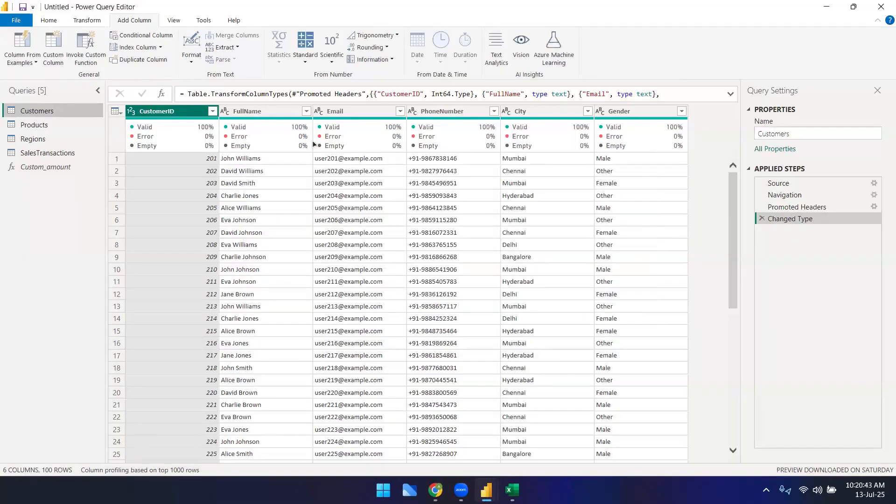
click(52, 22)
click(47, 62)
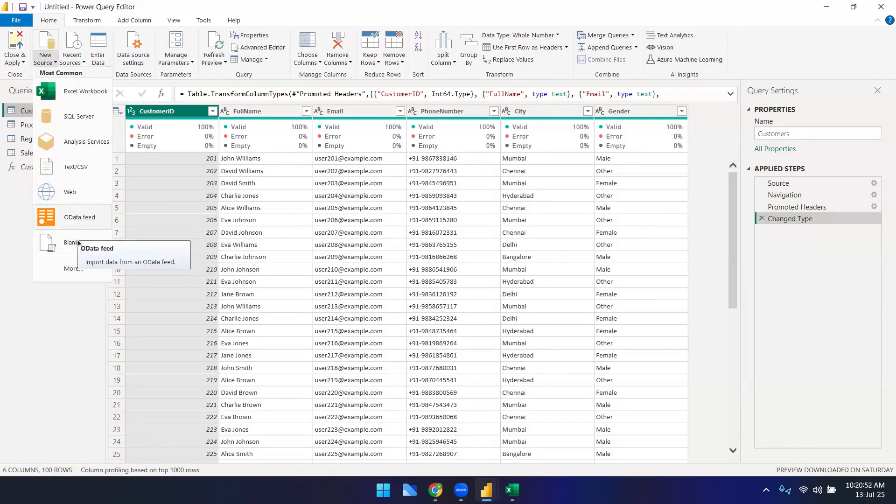
click(63, 334)
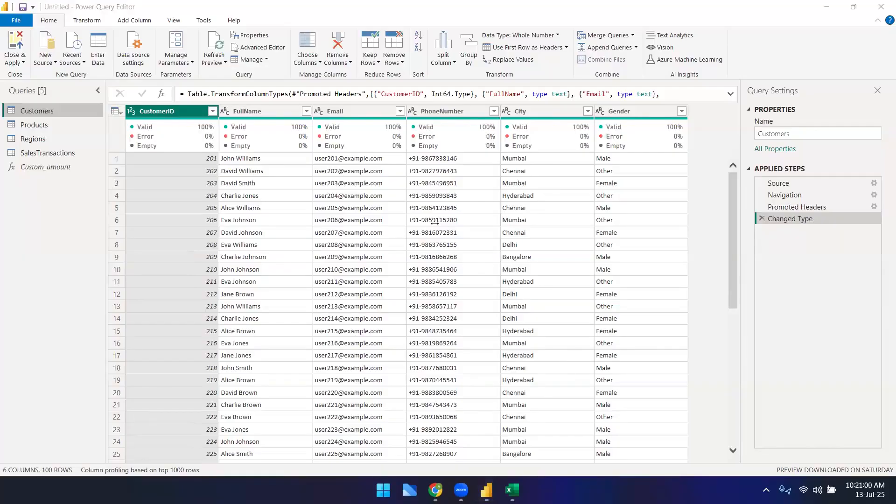
click(85, 21)
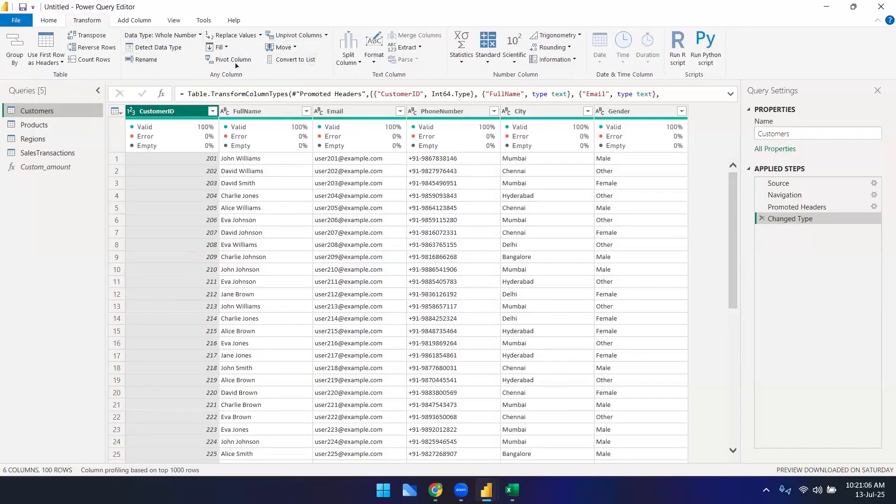
click(136, 20)
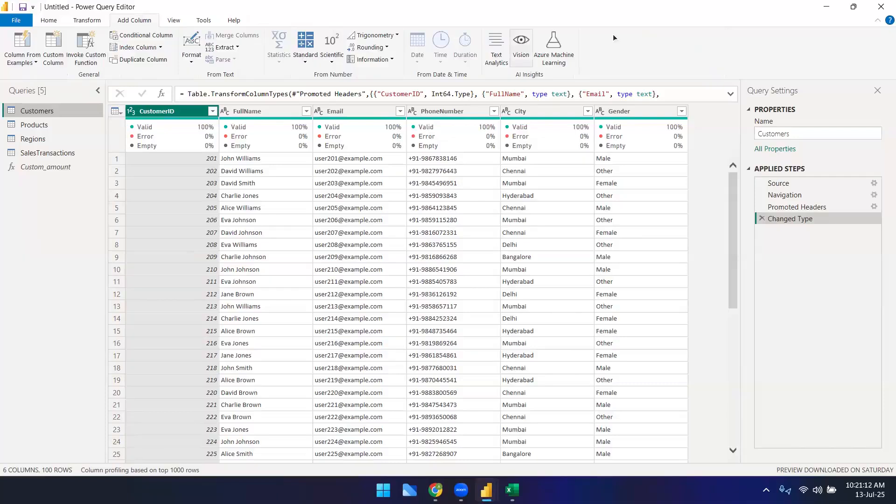
click(49, 20)
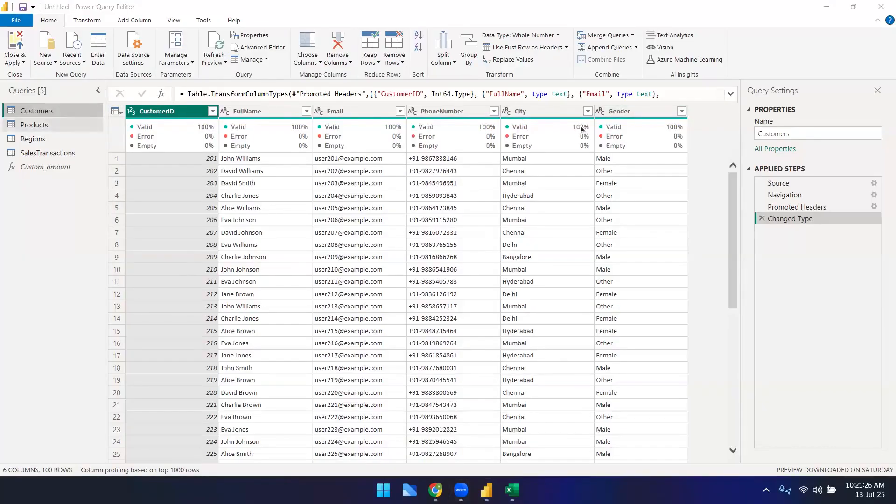
Step: Change the Products LaunchDate column type to Date, adding it as a new step
mouse_move(453, 124)
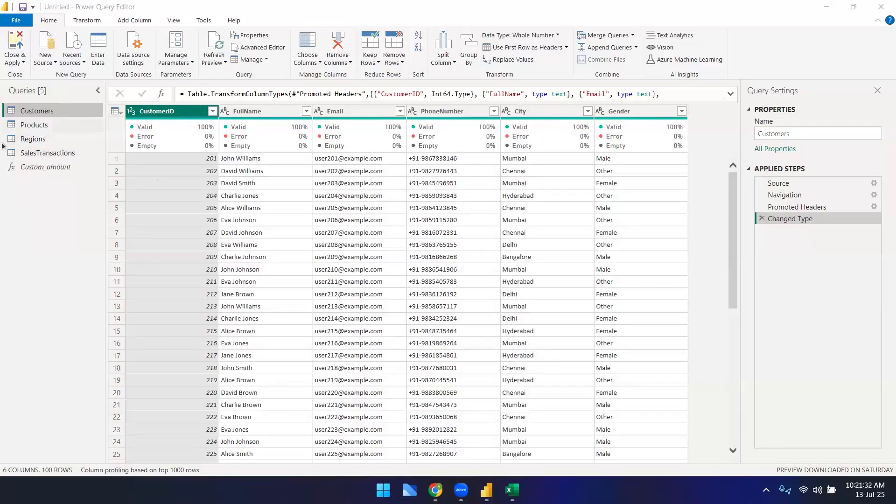
click(33, 126)
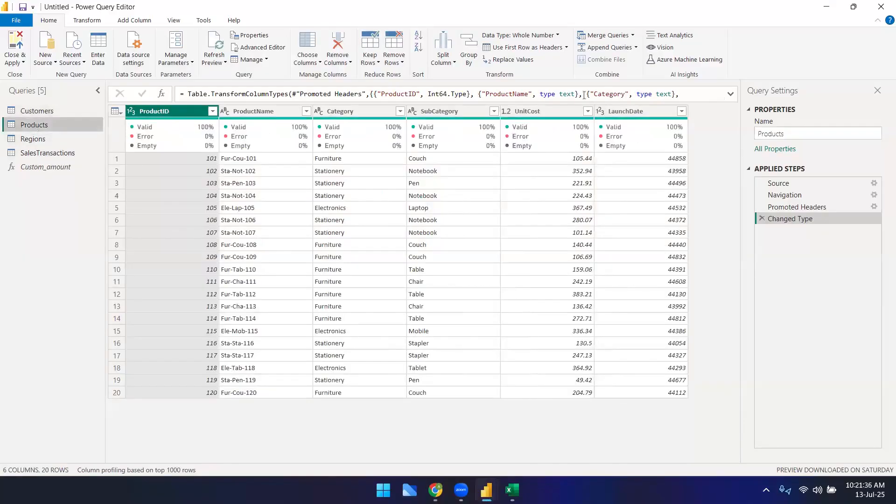
click(621, 112)
right_click(618, 113)
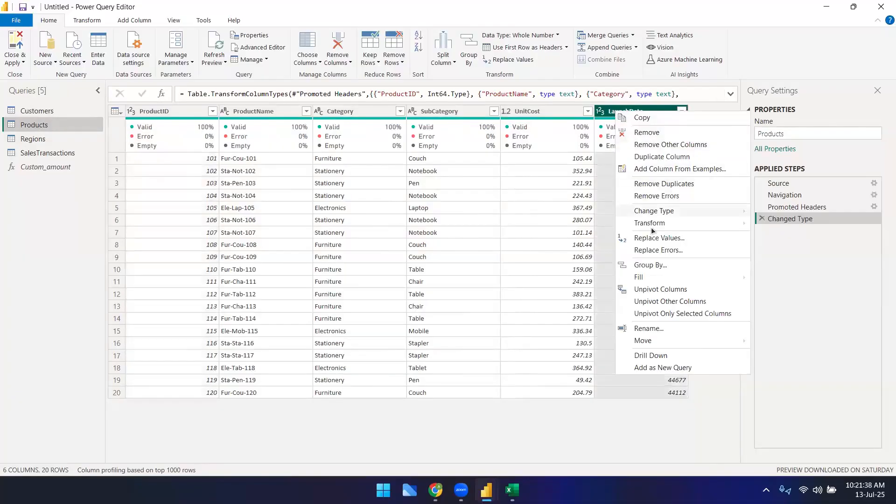
mouse_move(665, 210)
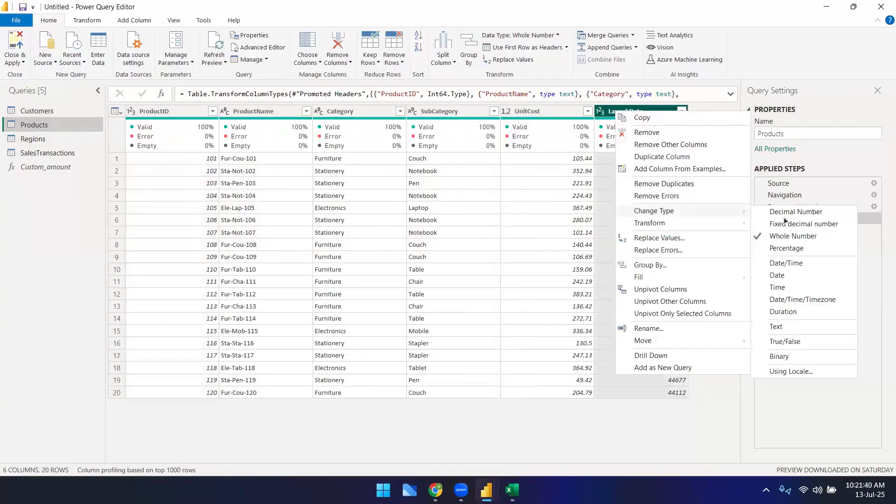
click(789, 276)
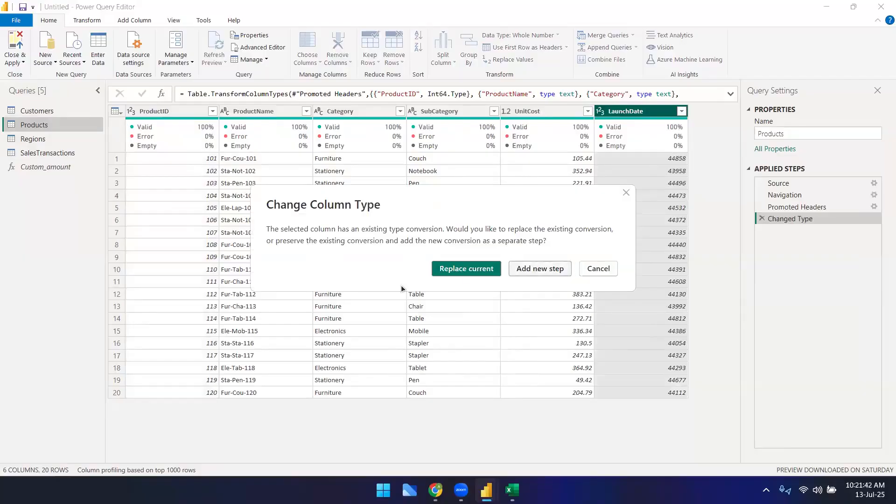
click(540, 269)
Step: Change the OrderDate and DeliveryDate columns in SalesTransactions to the Date type
click(36, 139)
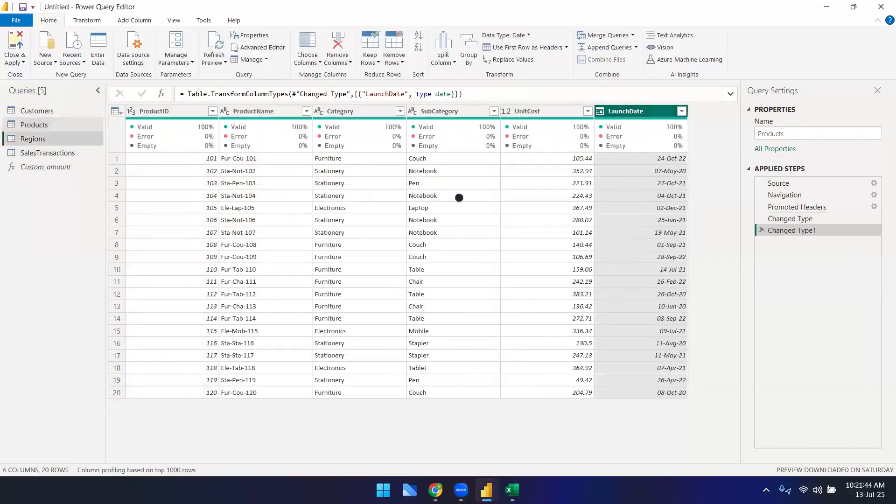
click(37, 153)
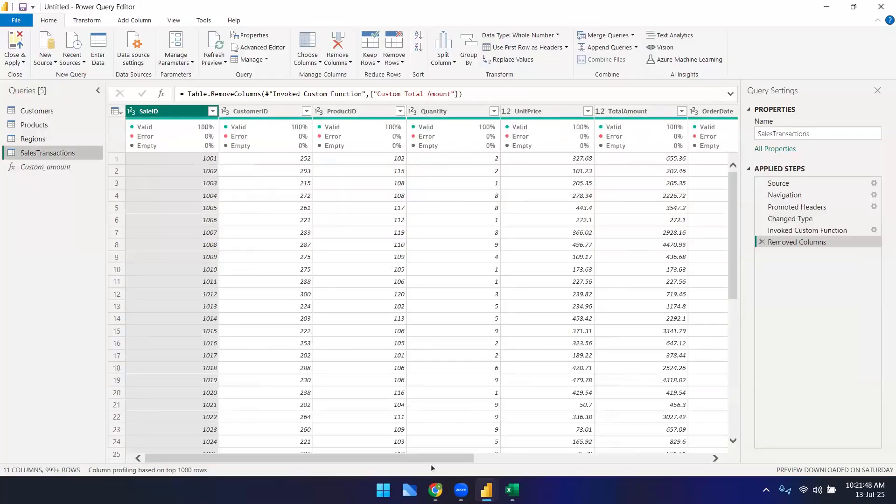
drag(433, 458, 687, 464)
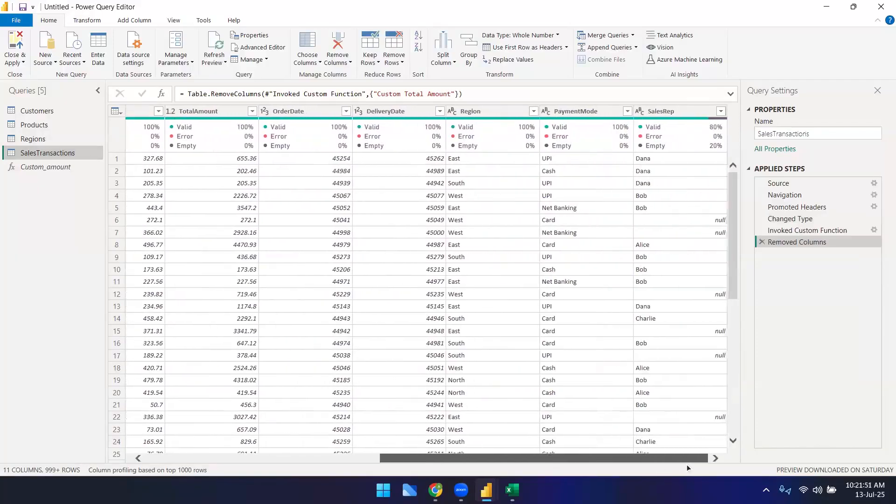
right_click(293, 113)
mouse_move(331, 213)
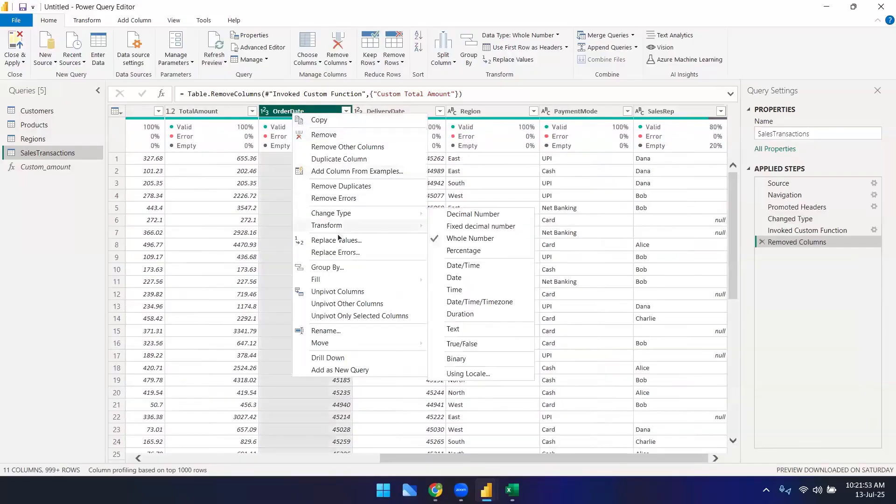
click(493, 277)
right_click(378, 113)
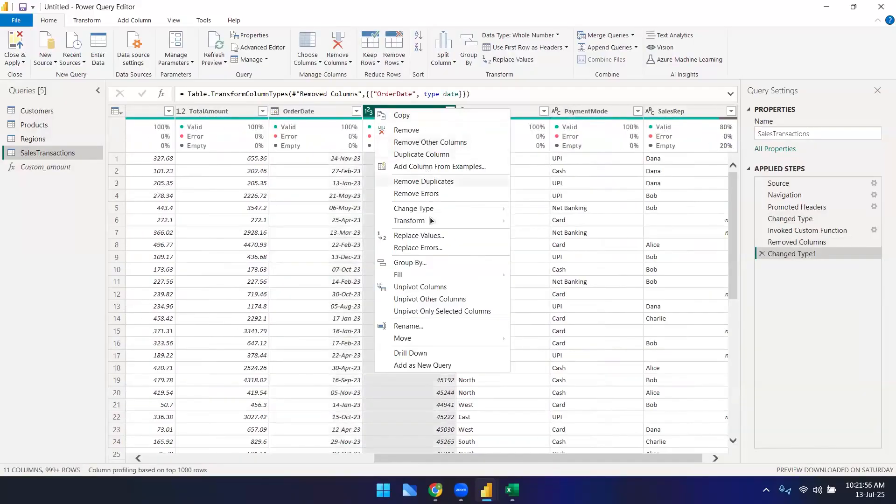
mouse_move(509, 207)
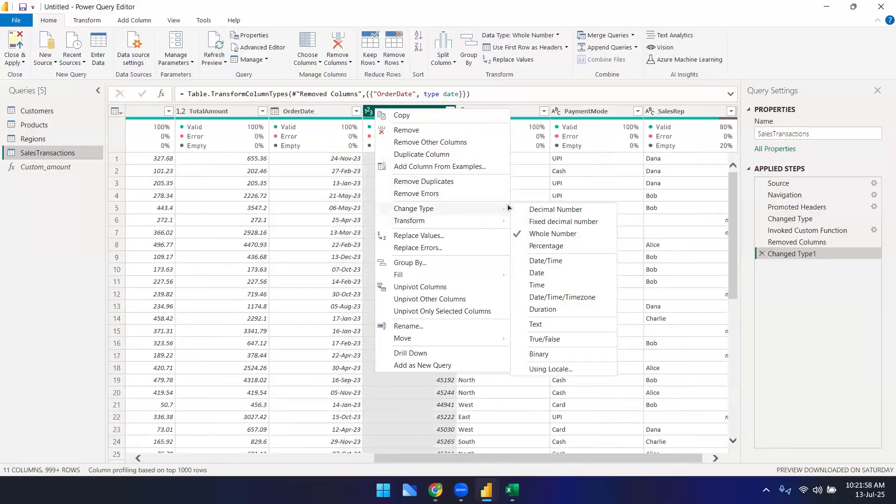
click(542, 274)
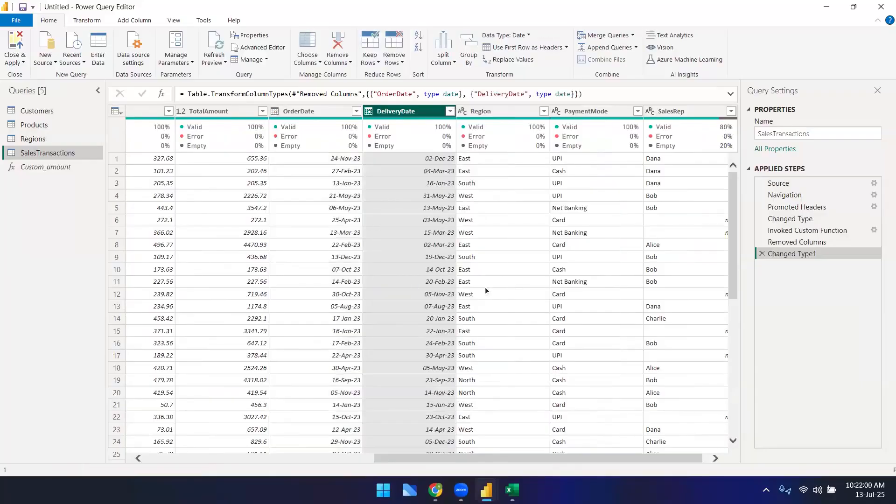
Step: Fill down the empty values in the SalesRep column of SalesTransactions
drag(536, 455, 656, 463)
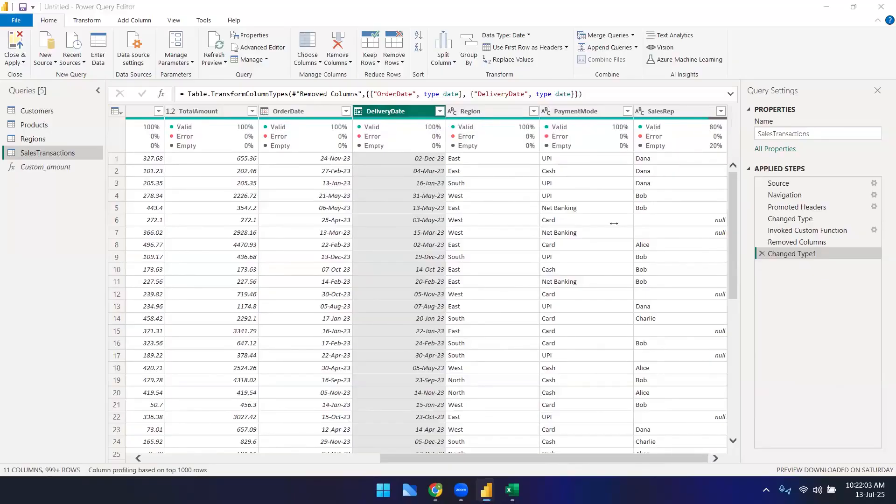
click(661, 111)
click(87, 21)
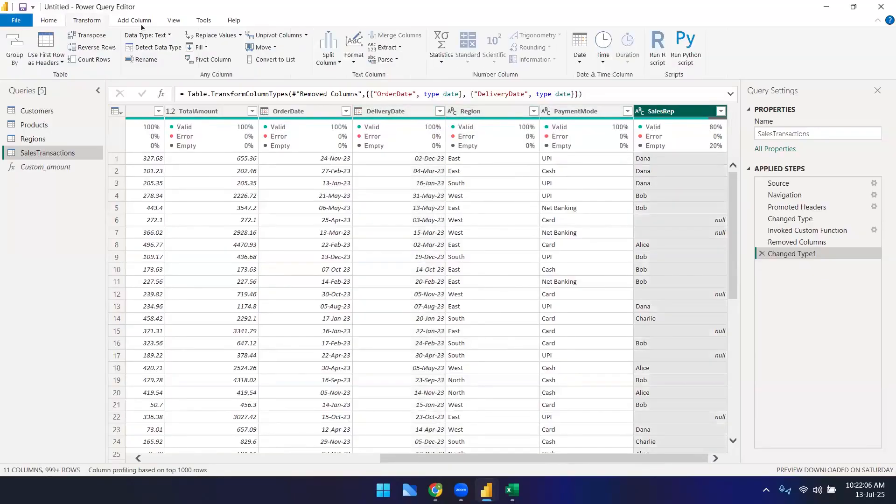
click(199, 47)
click(210, 62)
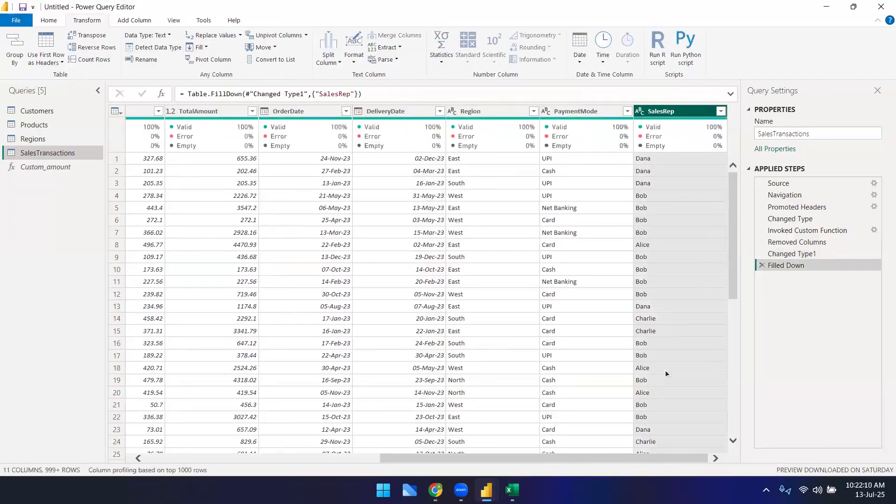
Step: Inspect the filled SalesRep values further down the table, then switch to the Customers query
scroll(665, 370, down, 8)
drag(614, 458, 290, 458)
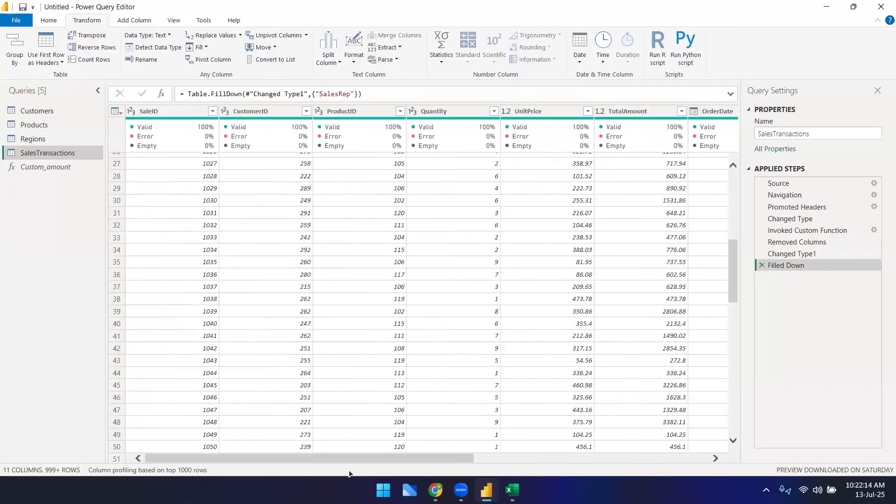
drag(357, 457, 592, 457)
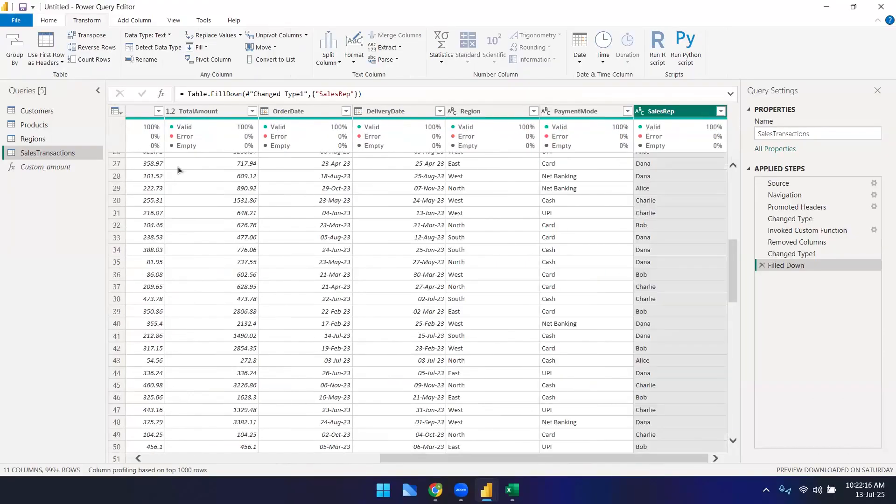
click(37, 110)
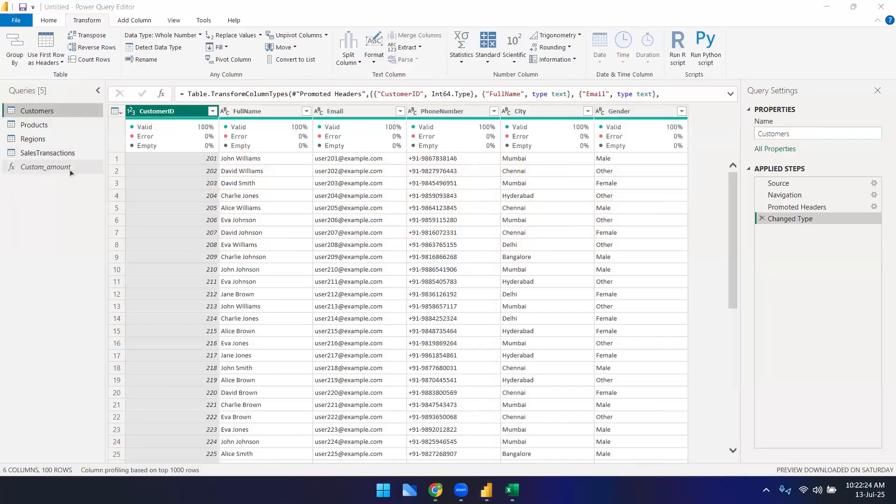
Step: Review the Products, Regions and SalesTransactions queries in turn
click(55, 125)
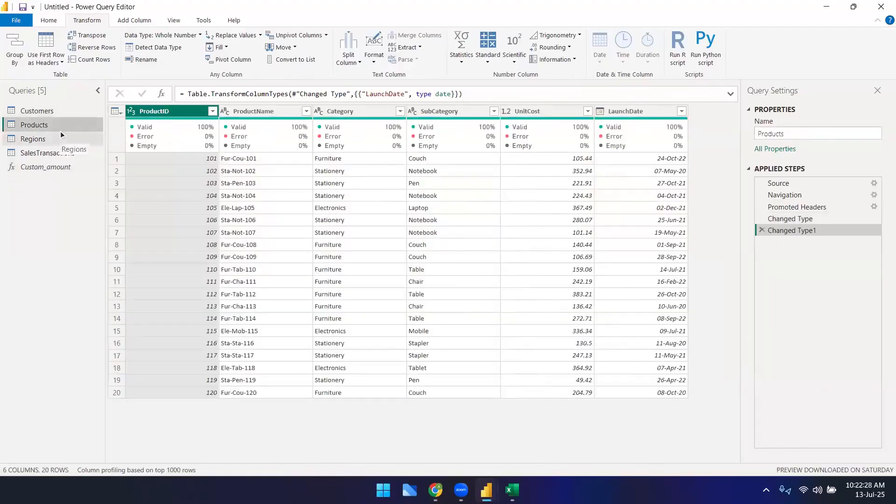
click(49, 140)
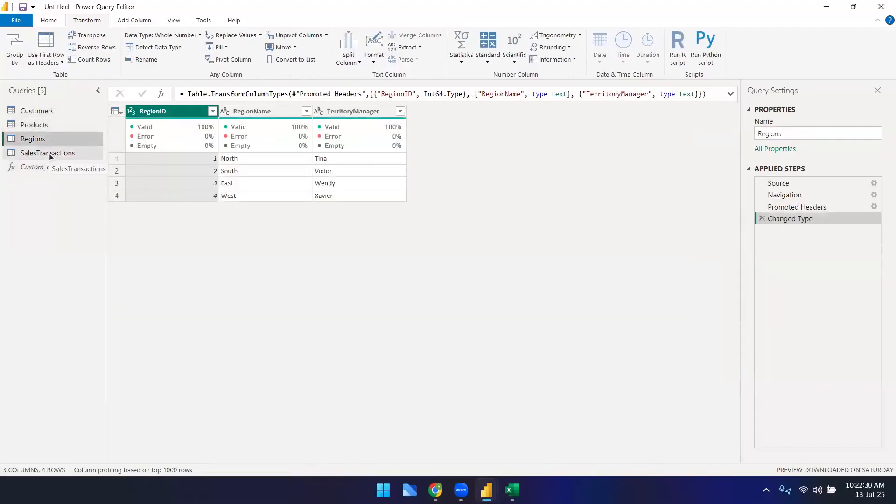
click(49, 153)
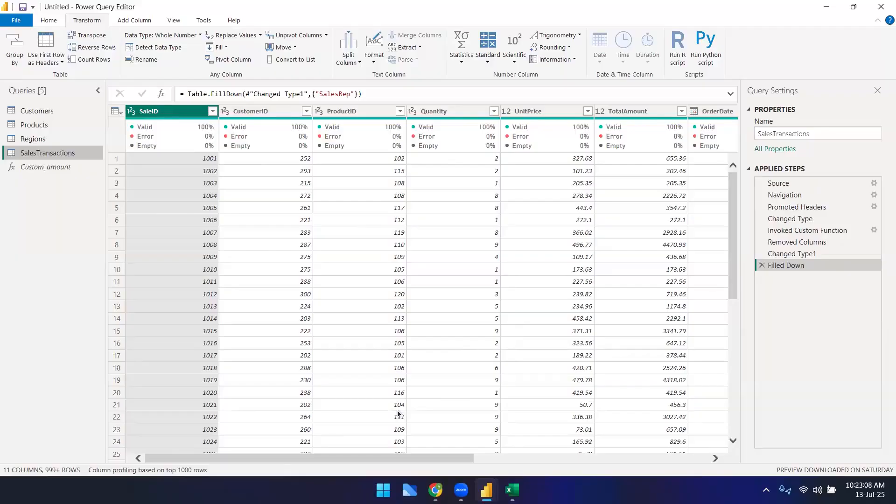
Step: Review the qty* unitprice user-defined function example in the Google Sheets spreadsheet, then return to Power Query Editor
mouse_move(436, 490)
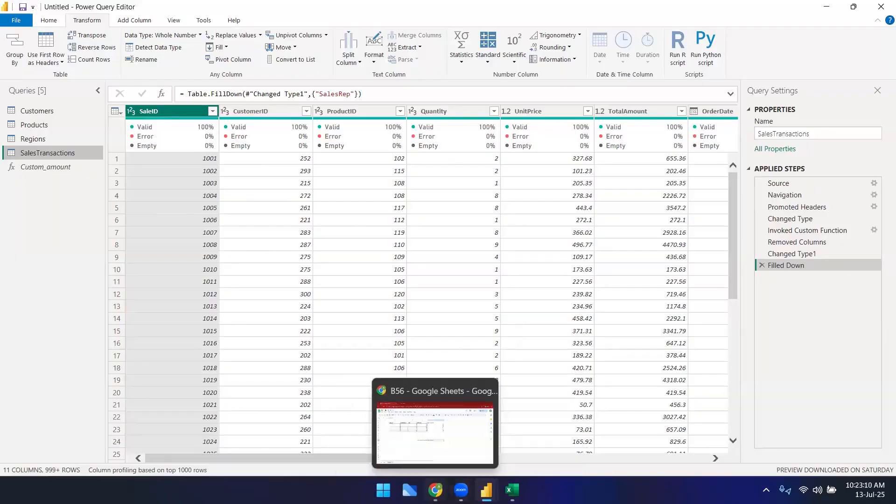
click(446, 422)
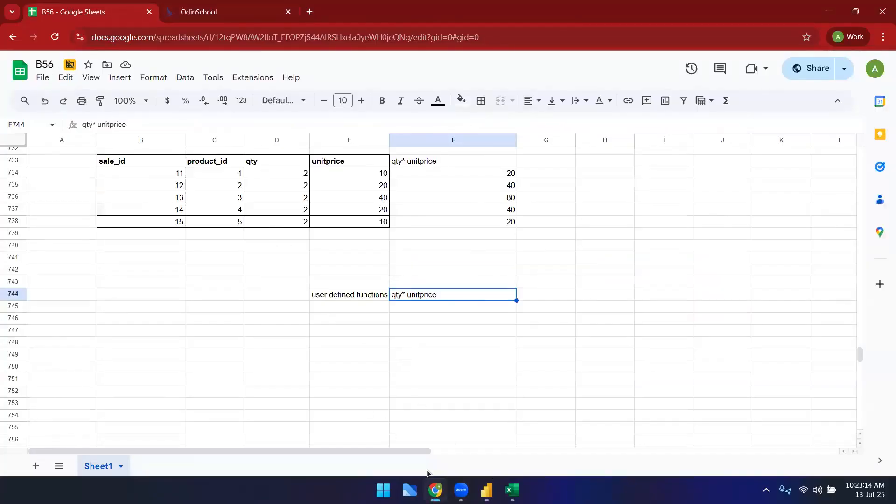
click(422, 357)
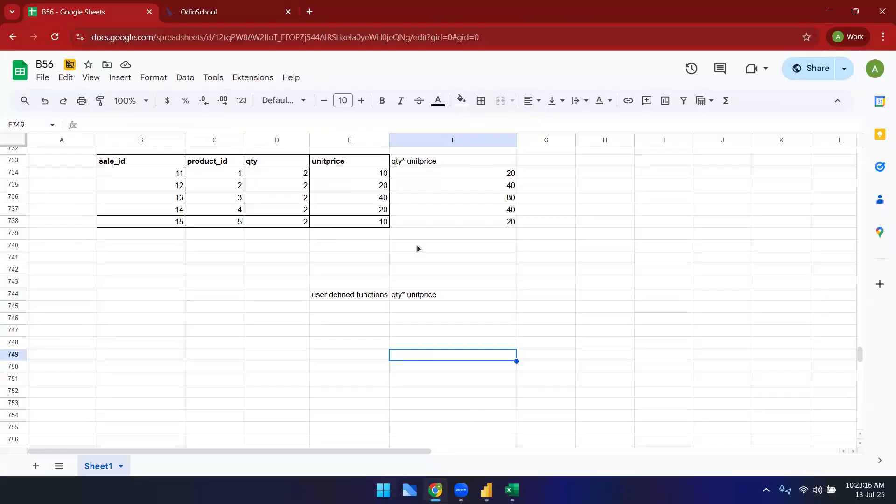
scroll(415, 395, up, 5)
mouse_move(486, 490)
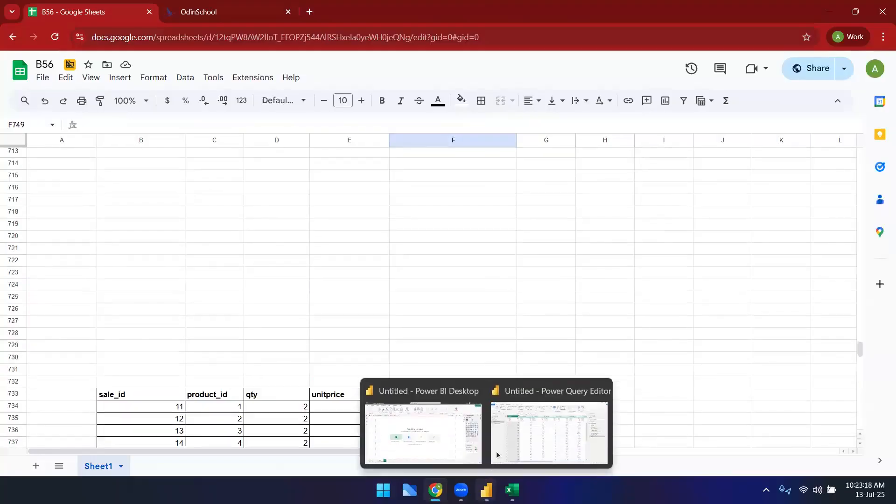
click(497, 451)
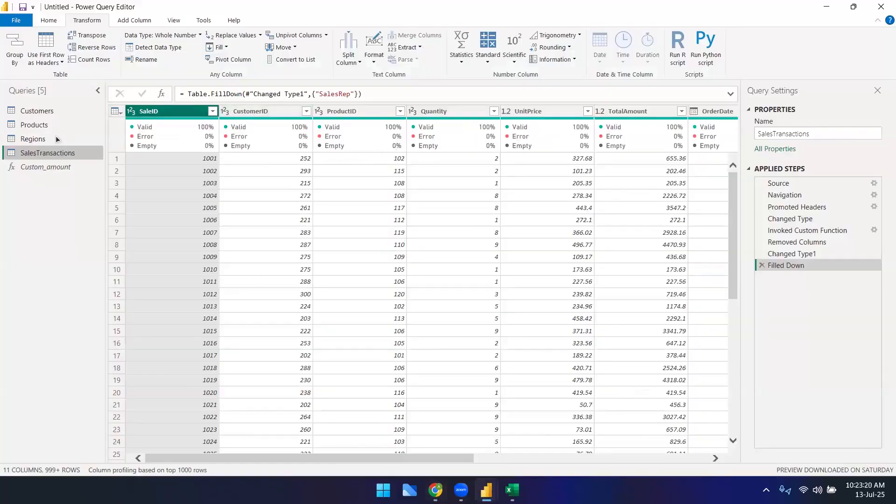
Step: Flip through the Regions, Products, Customers and SalesTransactions queries again to compare their applied steps
click(30, 139)
click(33, 125)
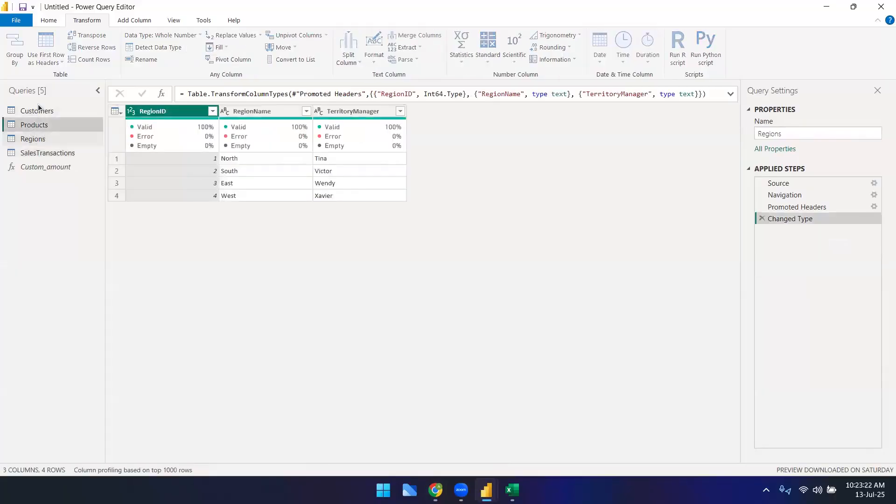
click(38, 111)
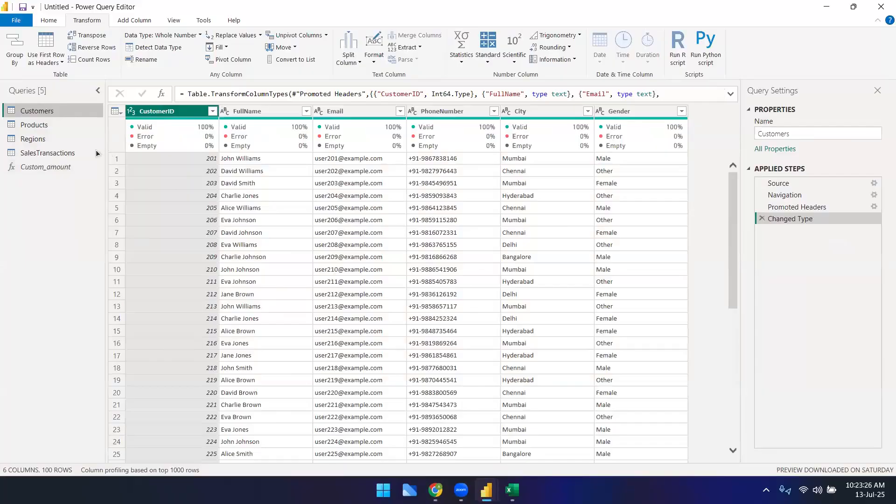
click(51, 153)
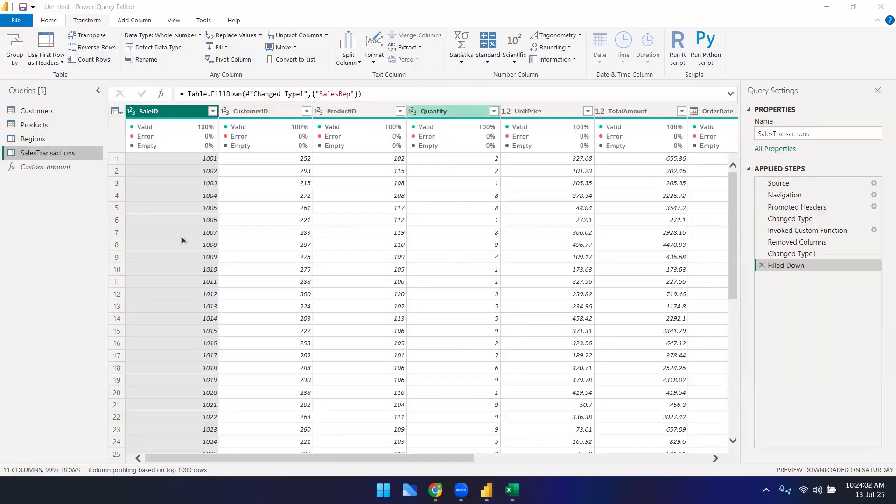
click(37, 125)
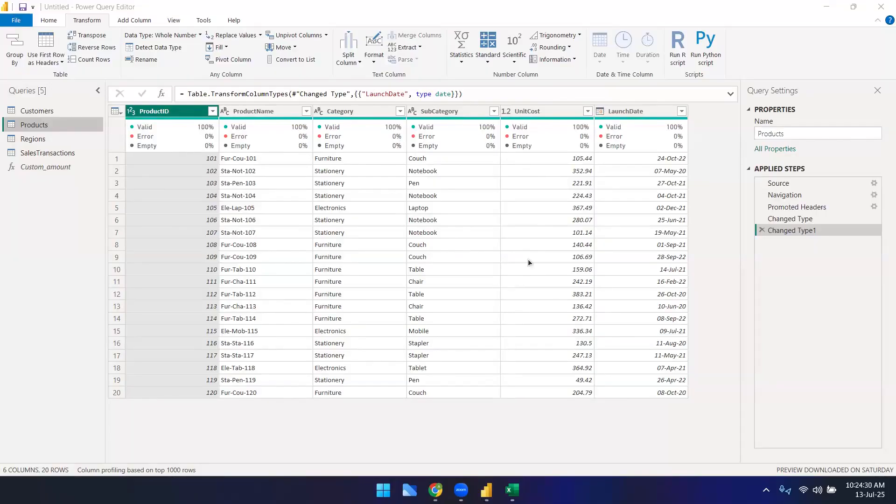
click(34, 114)
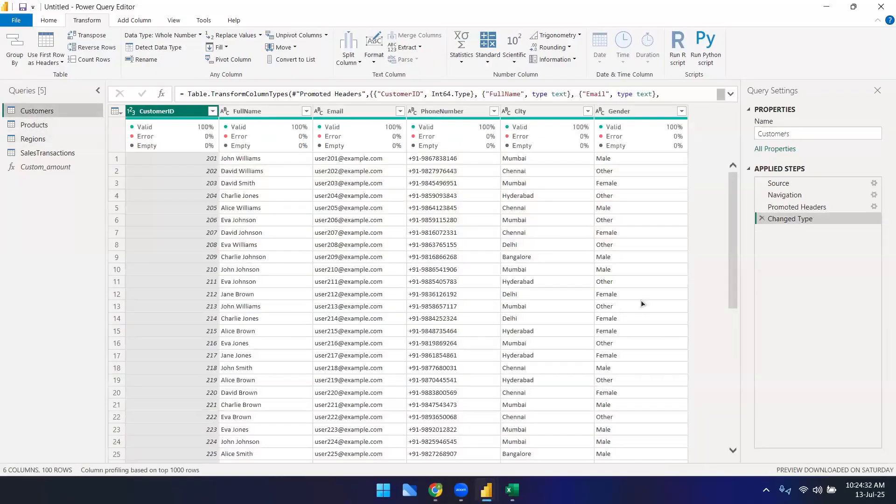
click(49, 122)
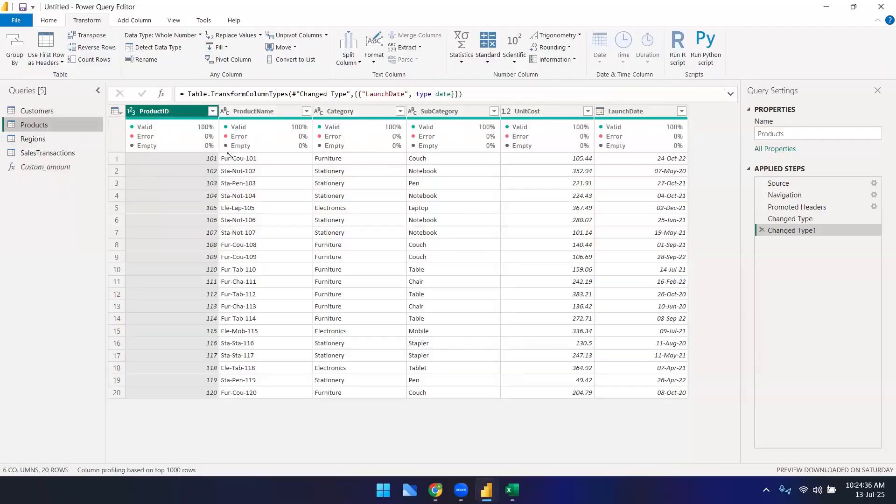
click(643, 110)
right_click(641, 112)
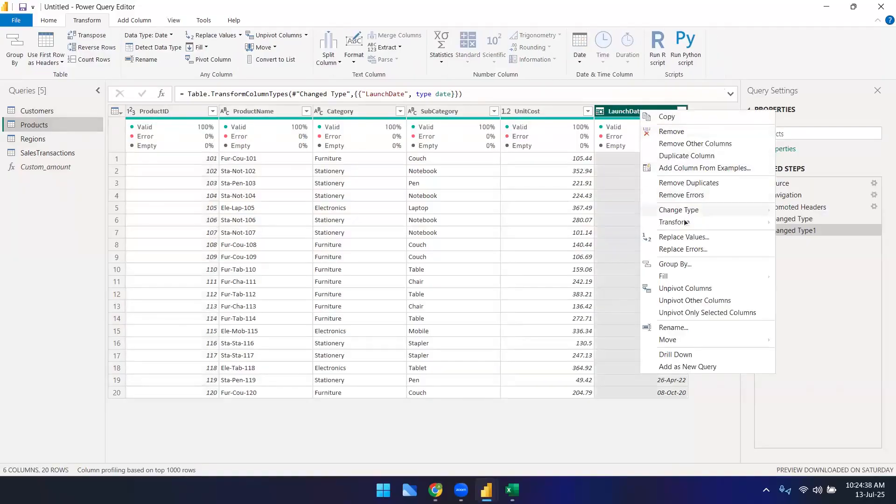
mouse_move(746, 210)
click(812, 273)
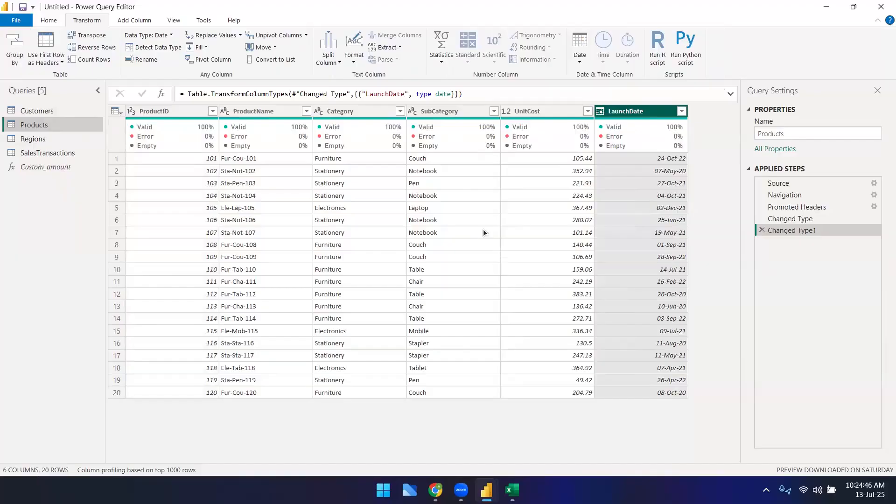
Step: Scroll across all columns of the SalesTransactions query to review them
click(44, 138)
click(46, 153)
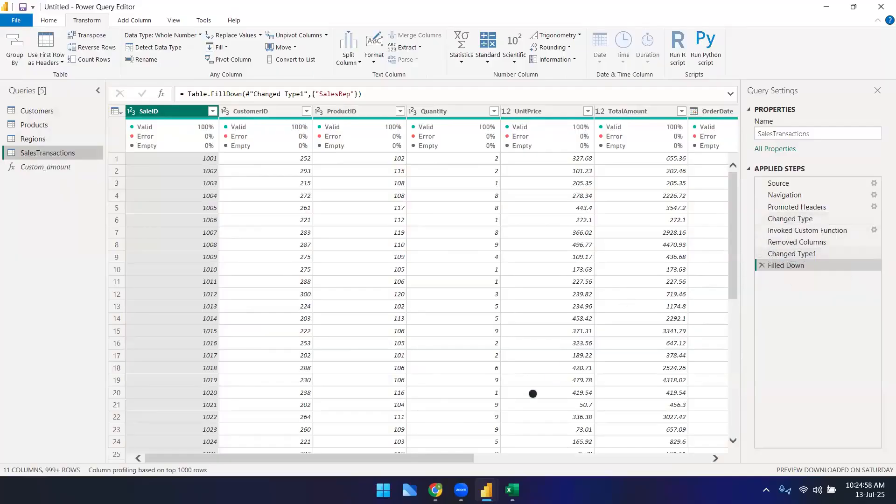
drag(465, 458, 733, 447)
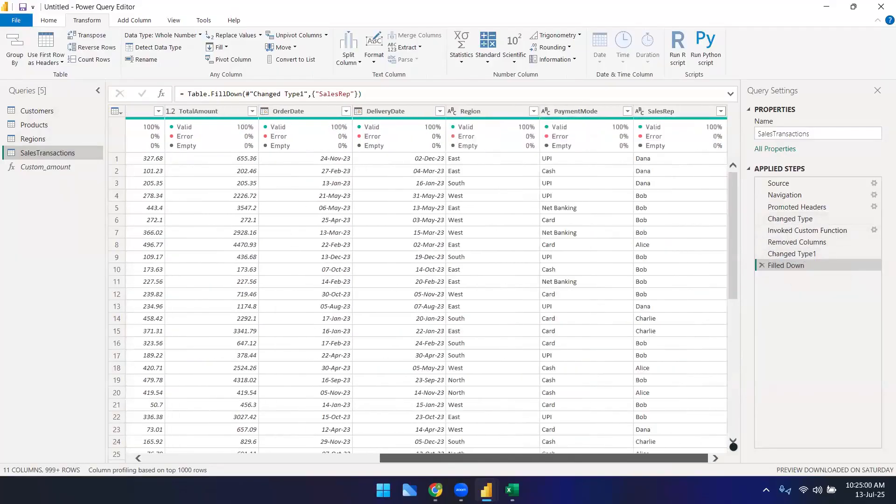
drag(617, 456, 373, 457)
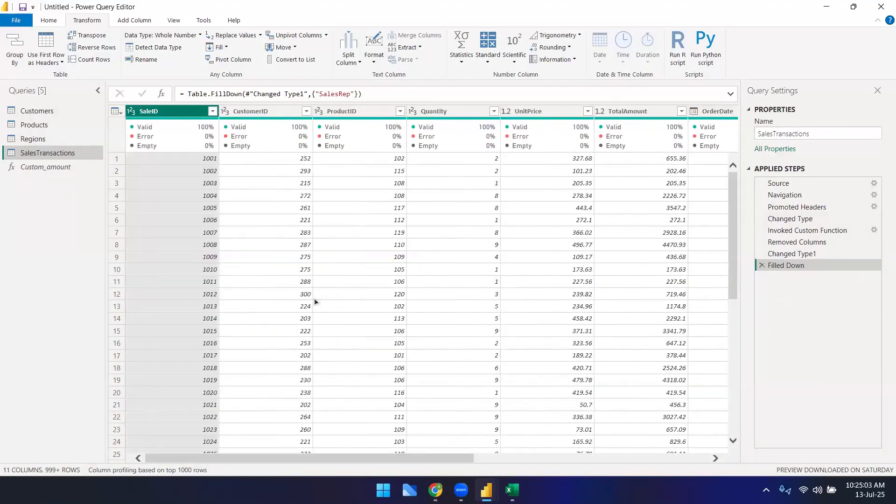
scroll(681, 308, down, 3)
scroll(681, 309, up, 3)
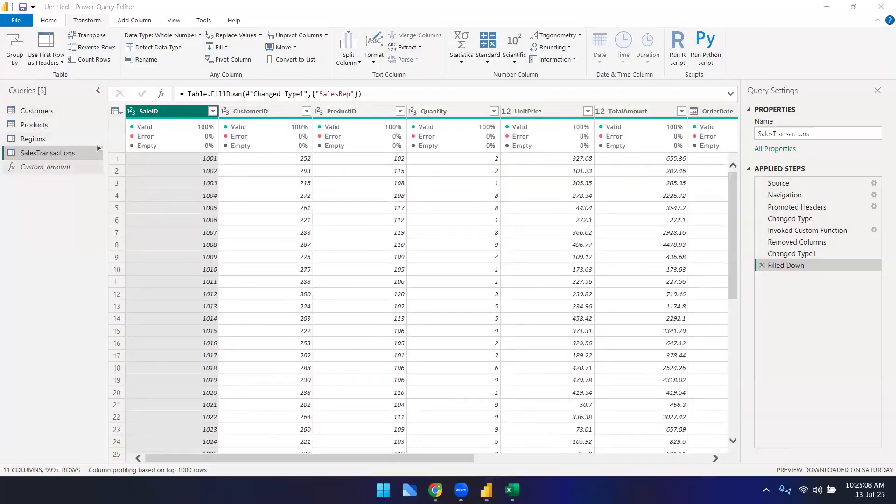
Step: Apply the pending query changes in Power BI Desktop
mouse_move(486, 490)
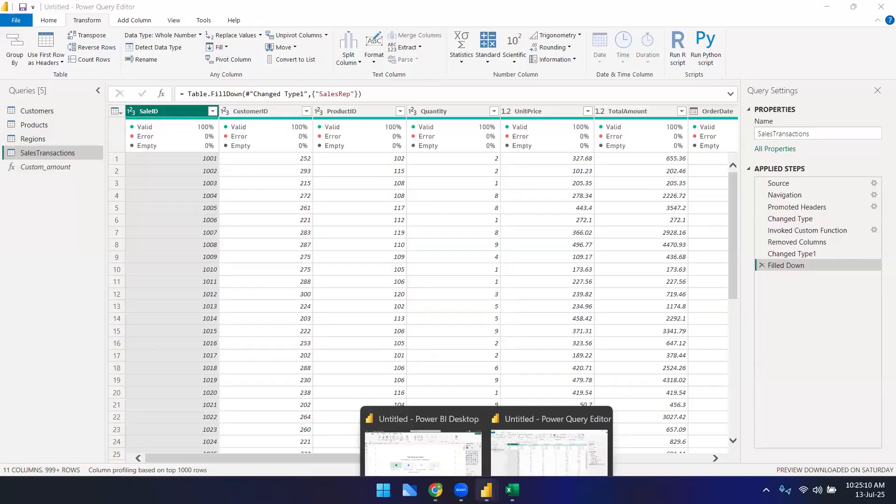
click(440, 446)
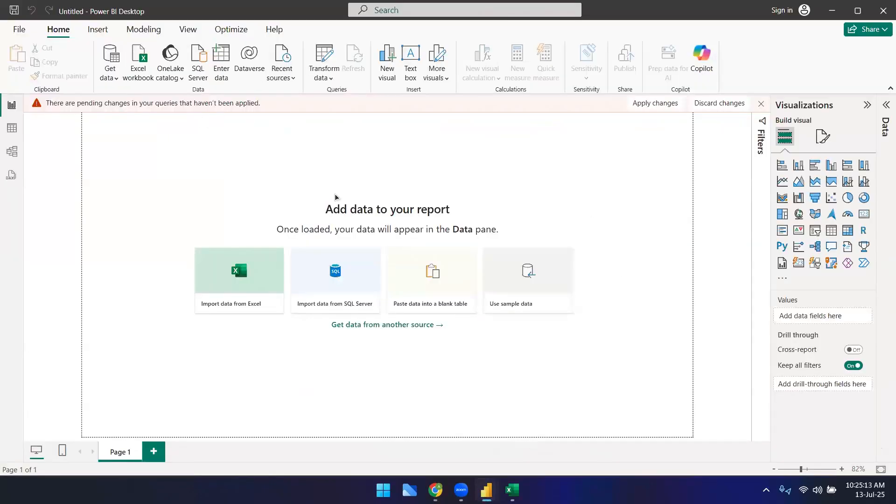
click(649, 105)
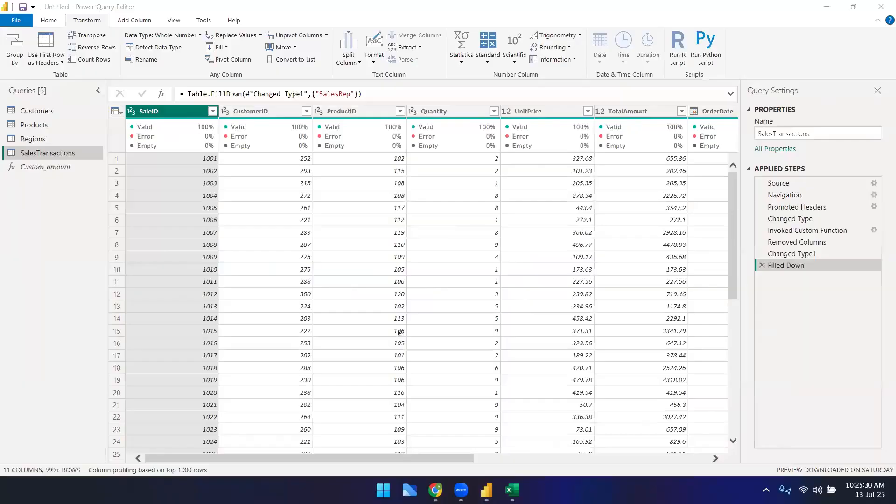
Step: Inspect the loaded Customers, Products, Regions and SalesTransactions tables in table view
mouse_move(486, 490)
click(468, 452)
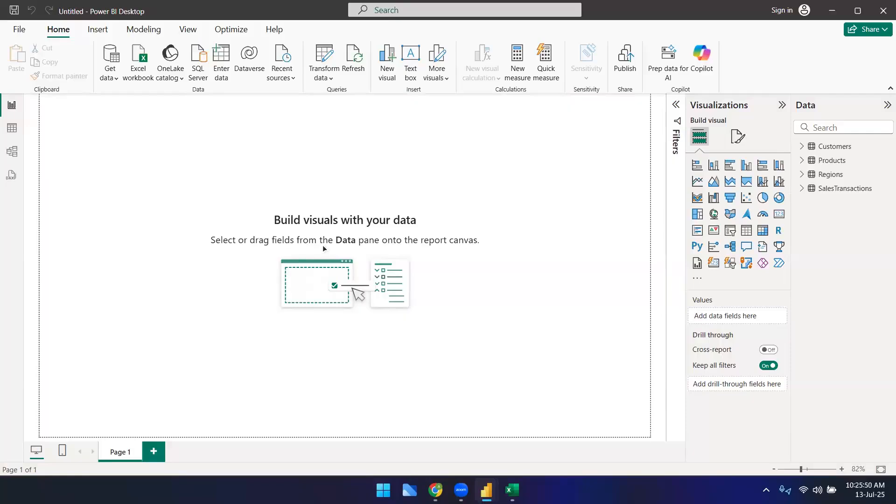
click(10, 131)
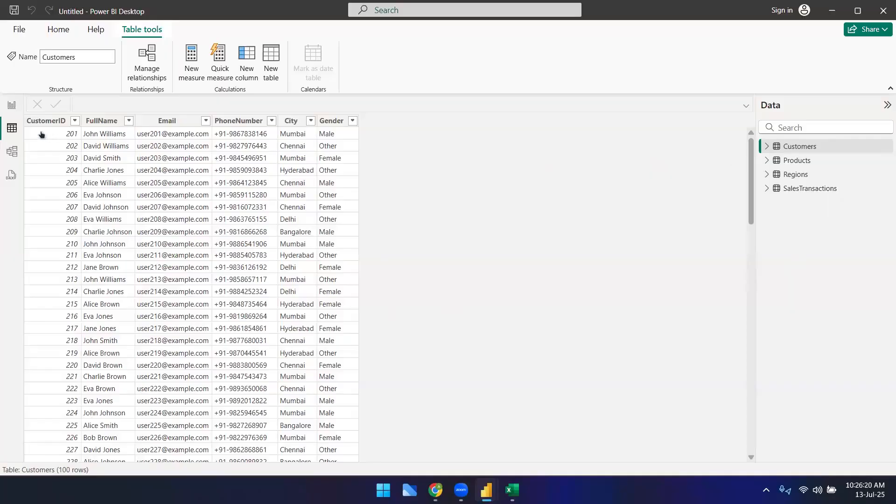
click(11, 107)
click(12, 128)
click(795, 161)
click(796, 176)
click(798, 188)
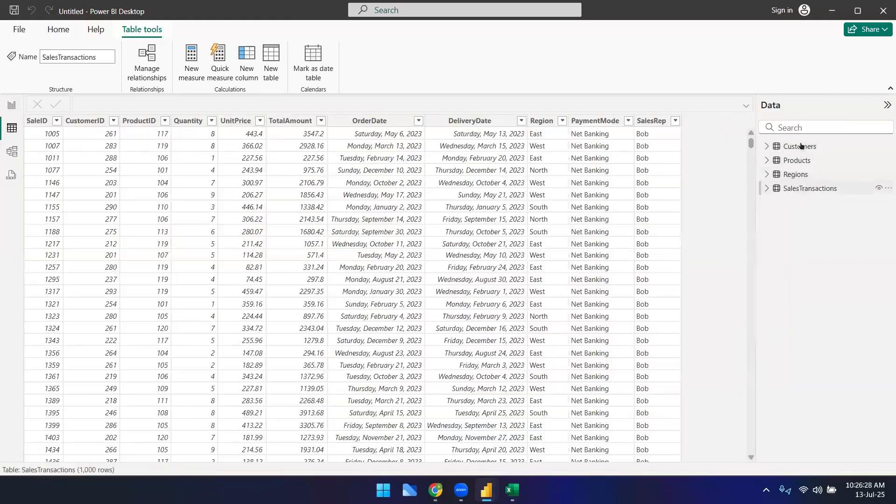
click(801, 147)
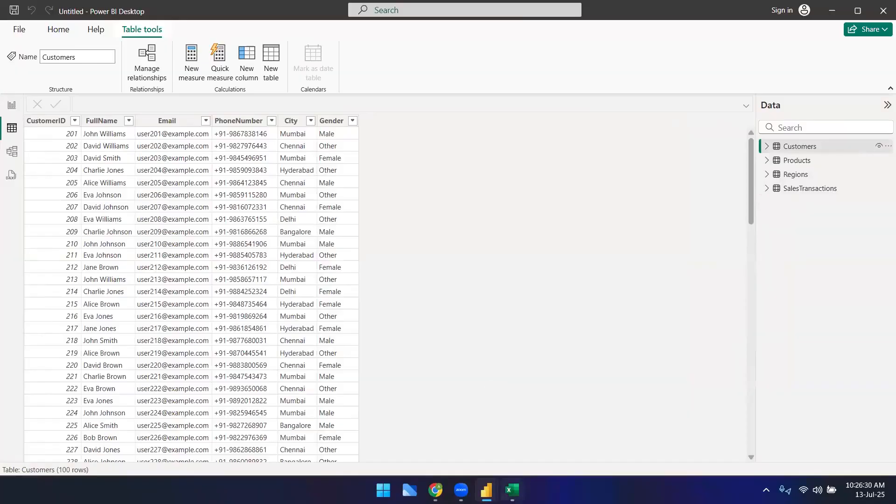
Step: Examine the DateTable, Regions, Products, Customers and SalesTransactions sheets of the RetailSalesDataset workbook in Excel
click(512, 490)
click(291, 457)
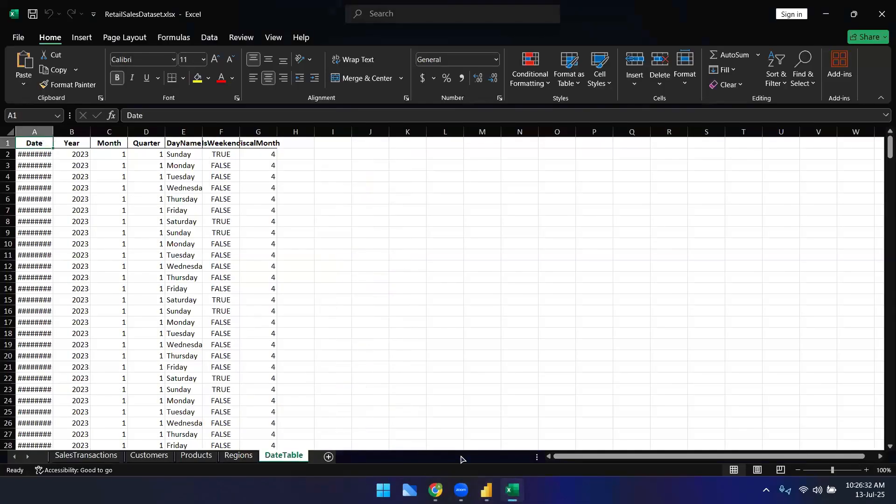
scroll(251, 313, down, 7)
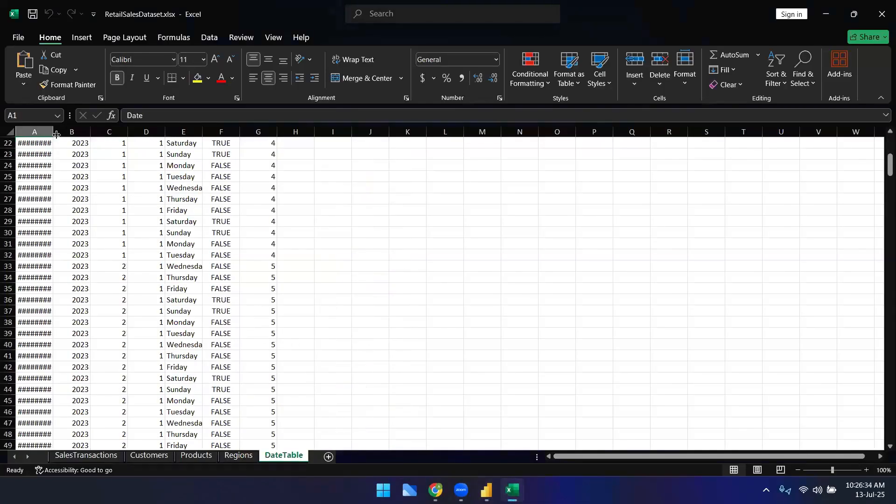
double_click(72, 134)
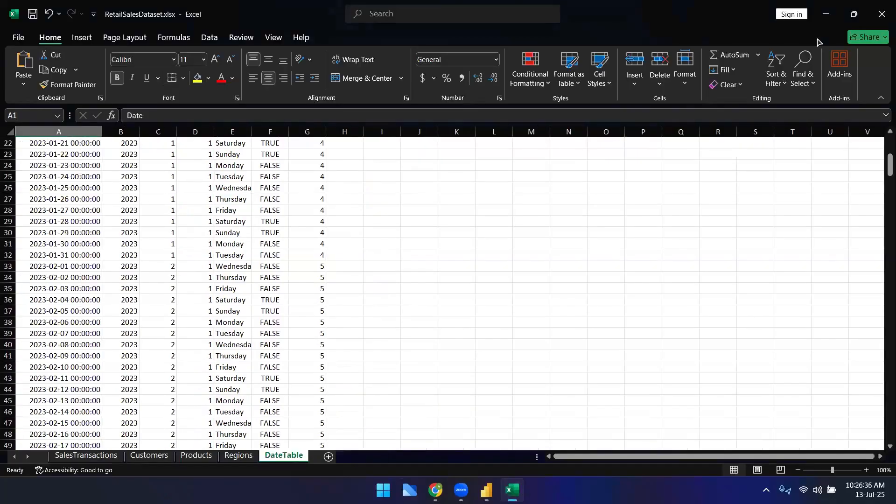
click(239, 457)
click(197, 457)
click(149, 456)
click(82, 458)
click(827, 12)
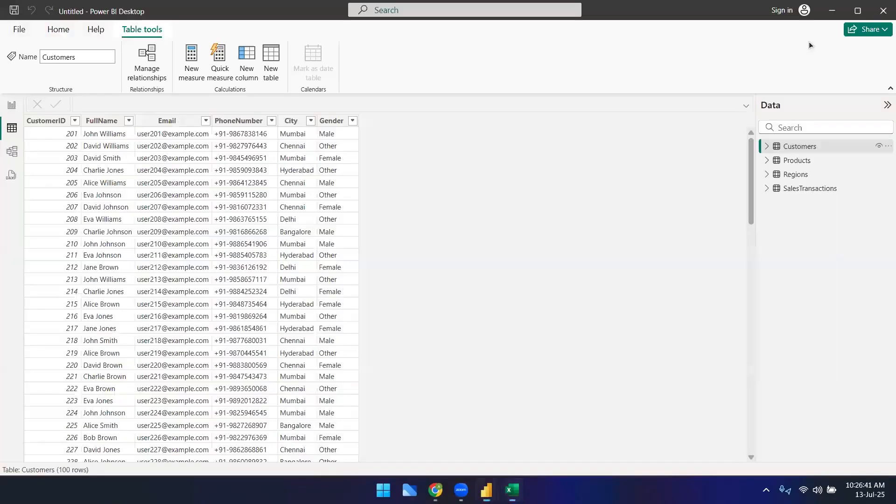
Step: Open model view and rearrange the table cards so the relationships are clearly laid out
click(13, 151)
drag(204, 145, 161, 145)
drag(342, 329, 381, 336)
drag(150, 327, 171, 403)
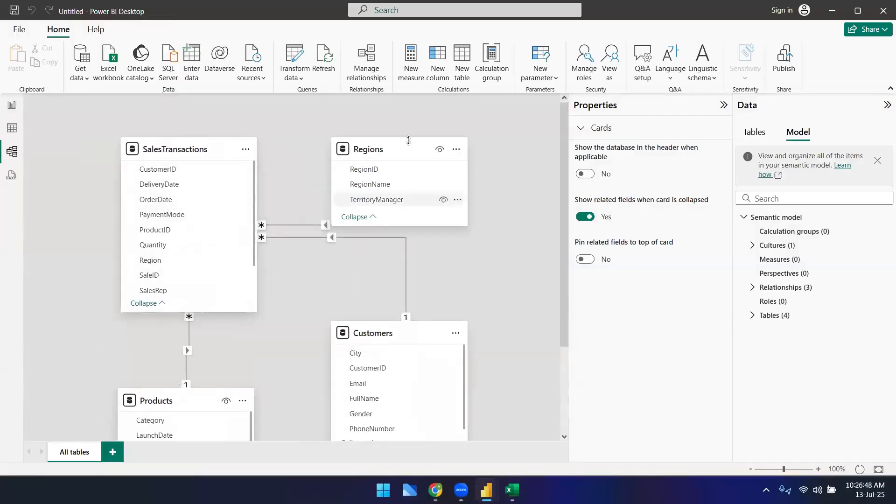
drag(381, 147, 404, 114)
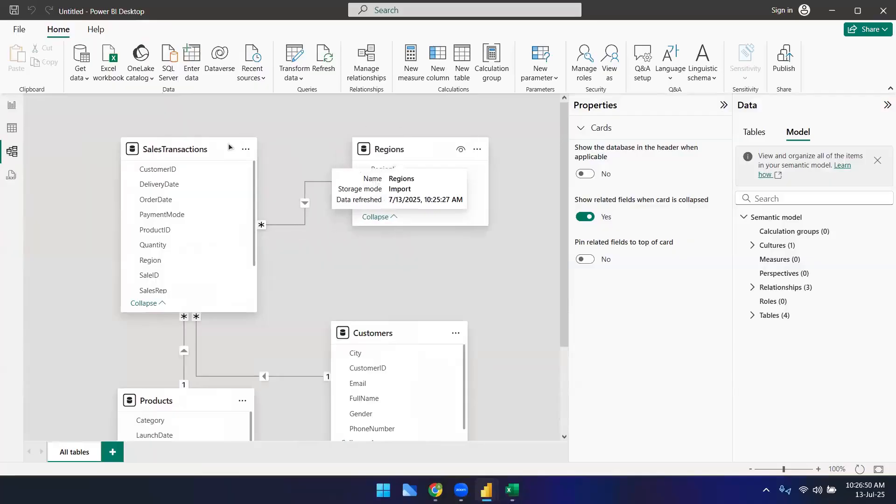
drag(162, 148, 126, 149)
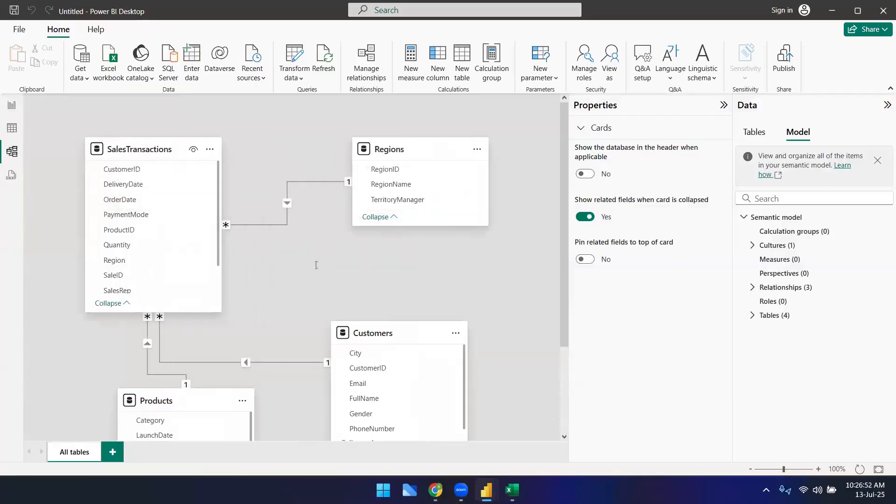
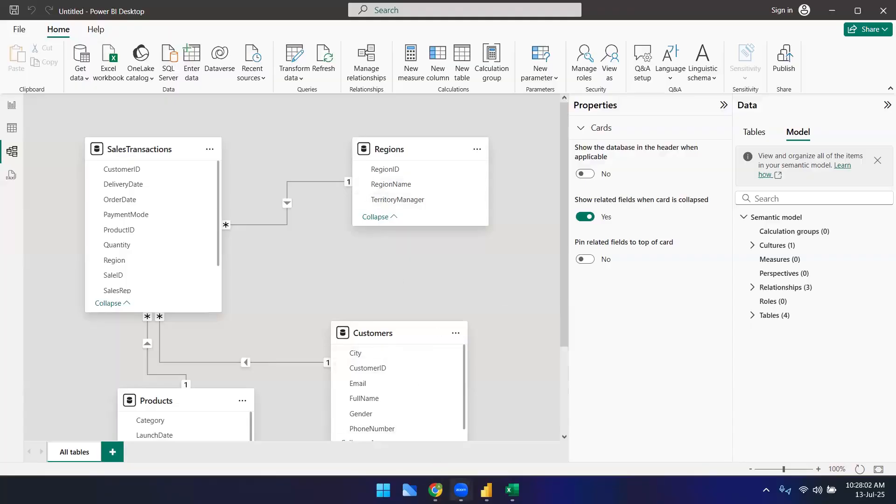
Step: Switch to the browser and open the 'Sat 9:37 PM' board in the tldraw whiteboard
click(436, 490)
click(309, 12)
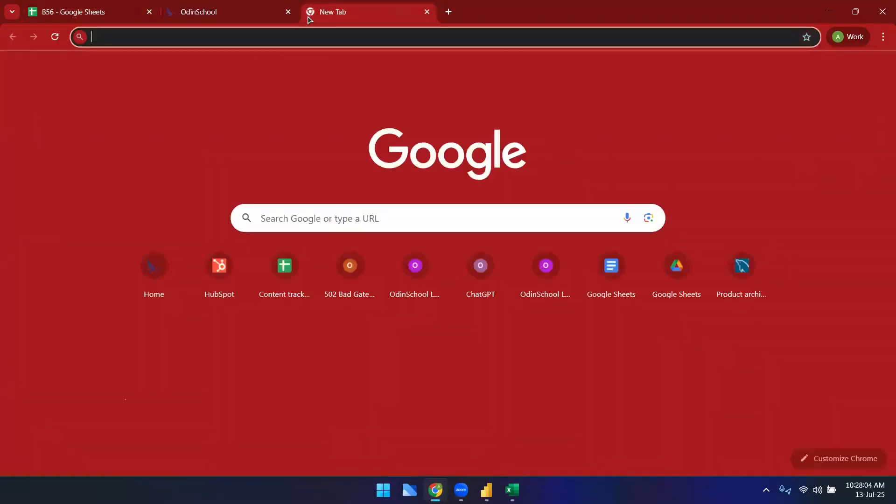
text(ds56)
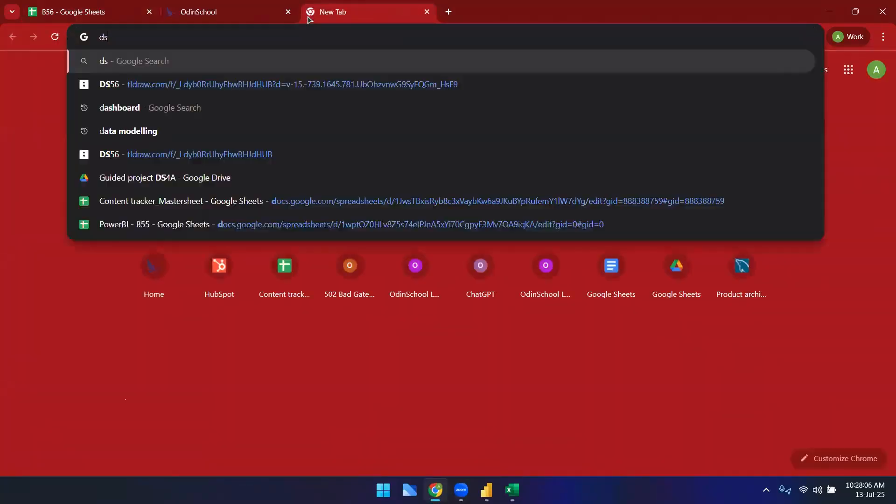
key(Return)
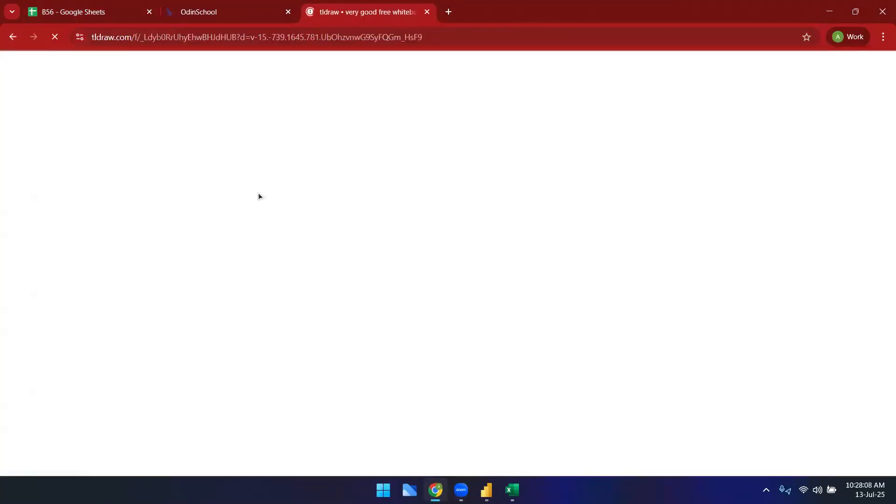
click(310, 31)
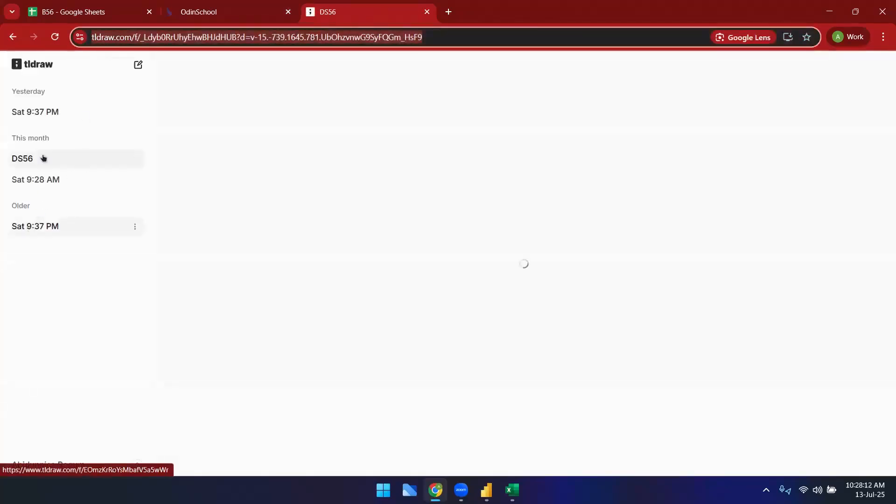
click(48, 121)
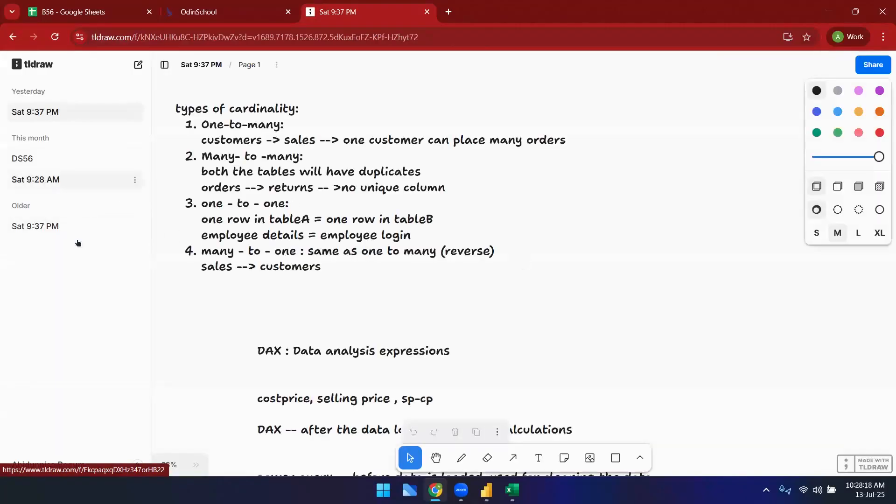
Step: Pan around the whiteboard to review the star and snowflake schema sketches and the cardinality notes
scroll(336, 306, up, 6)
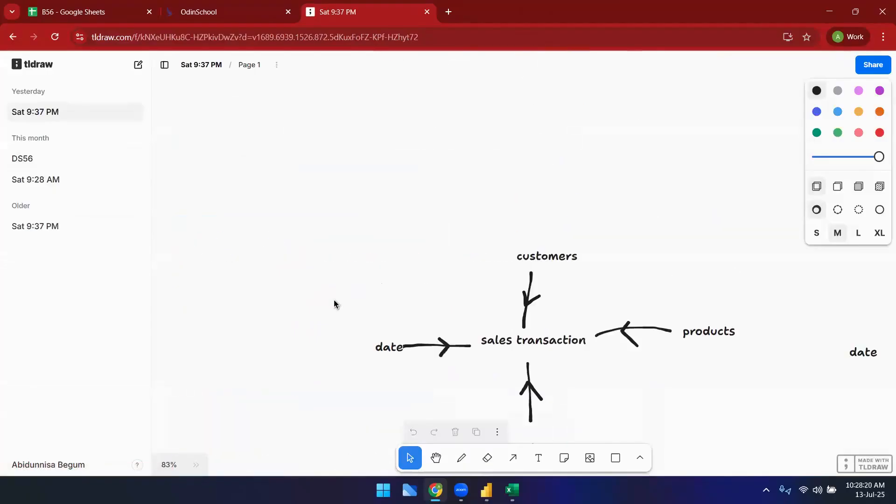
click(436, 458)
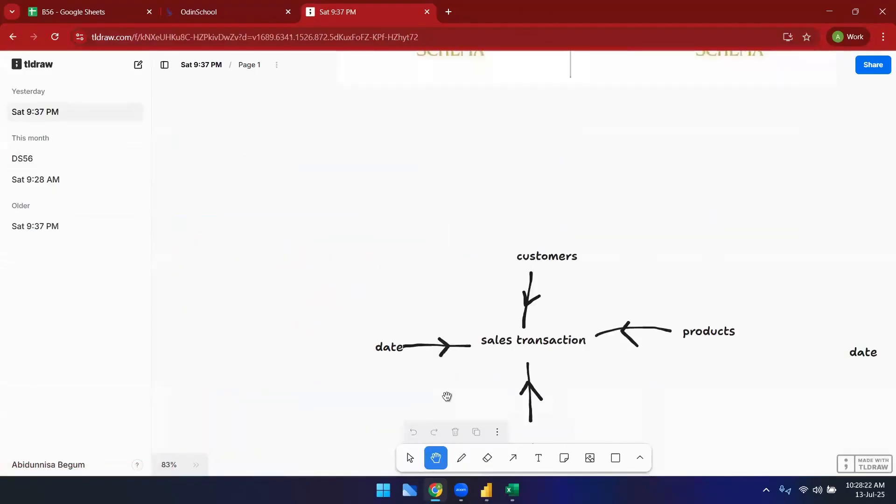
scroll(224, 280, right, 6)
scroll(224, 280, down, 3)
scroll(225, 314, up, 3)
scroll(225, 314, left, 3)
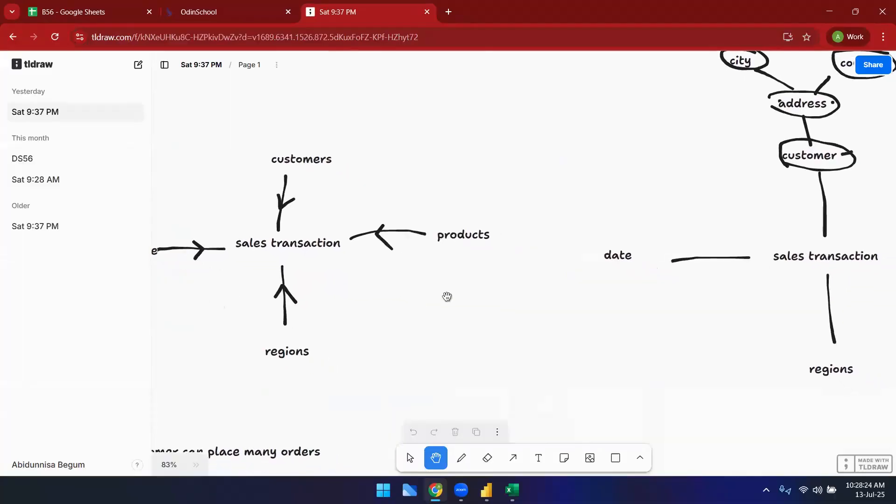
scroll(348, 288, right, 9)
scroll(314, 384, up, 2)
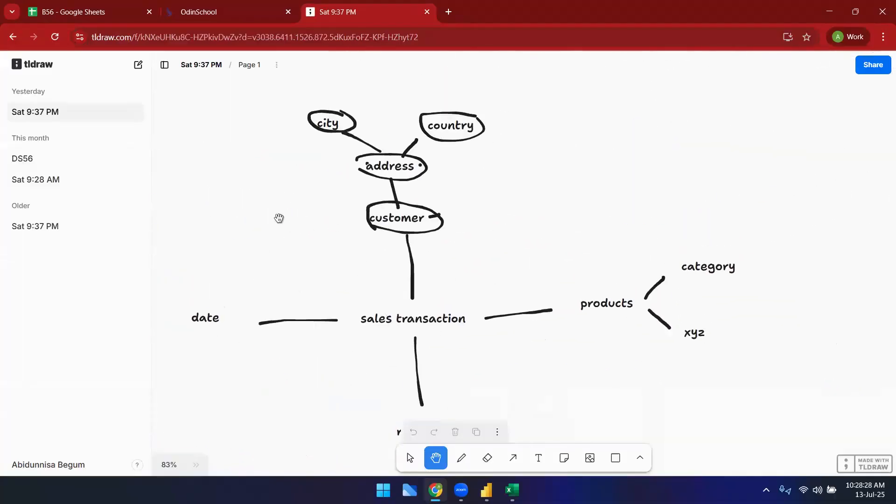
scroll(280, 137, left, 6)
scroll(281, 137, down, 1)
scroll(280, 137, left, 4)
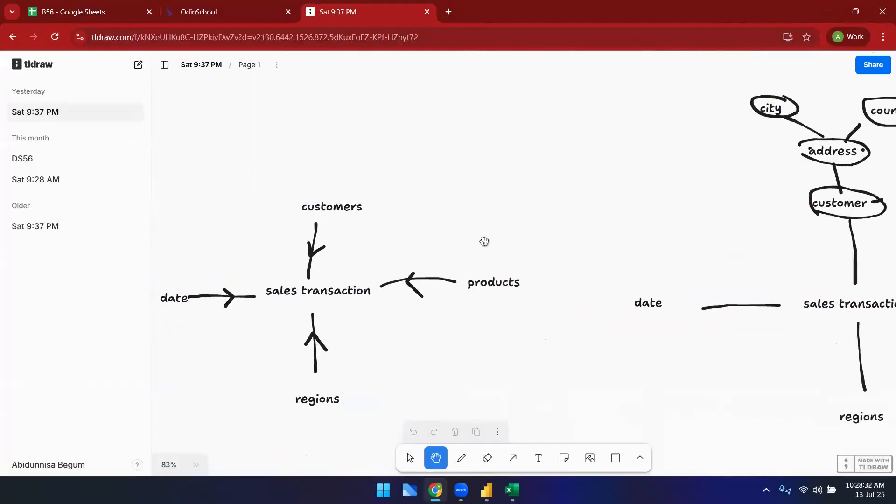
scroll(482, 242, right, 7)
scroll(482, 243, down, 1)
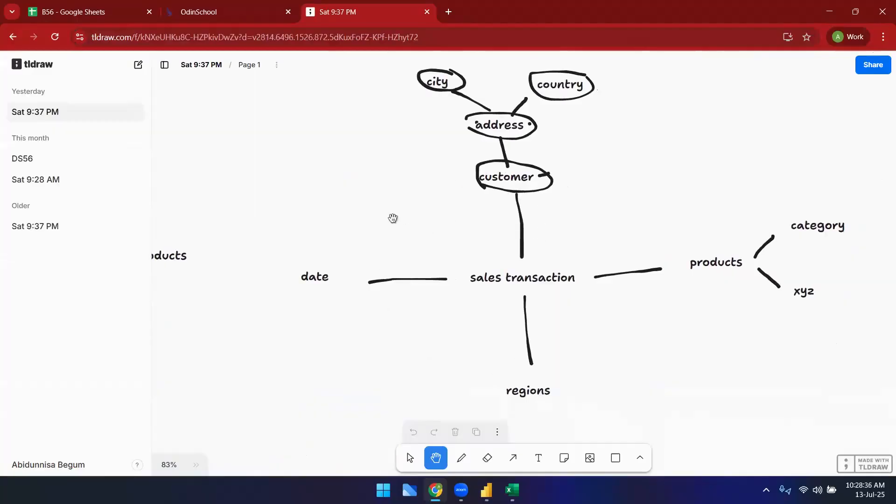
drag(312, 198, 538, 196)
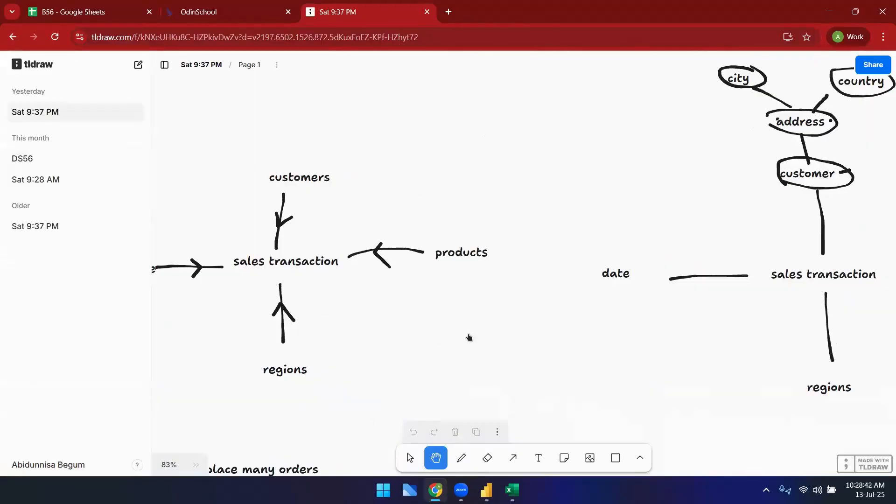
drag(274, 303, 168, 280)
drag(471, 288, 366, 444)
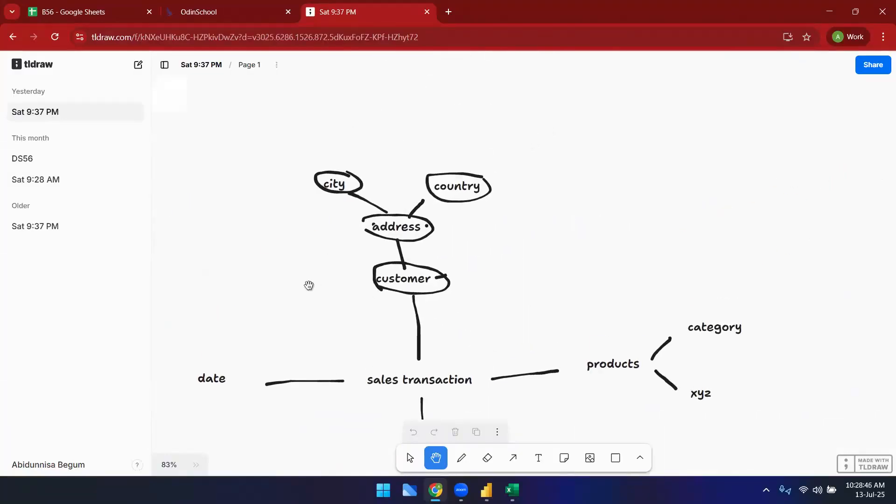
drag(308, 284, 526, 156)
drag(310, 312, 501, 253)
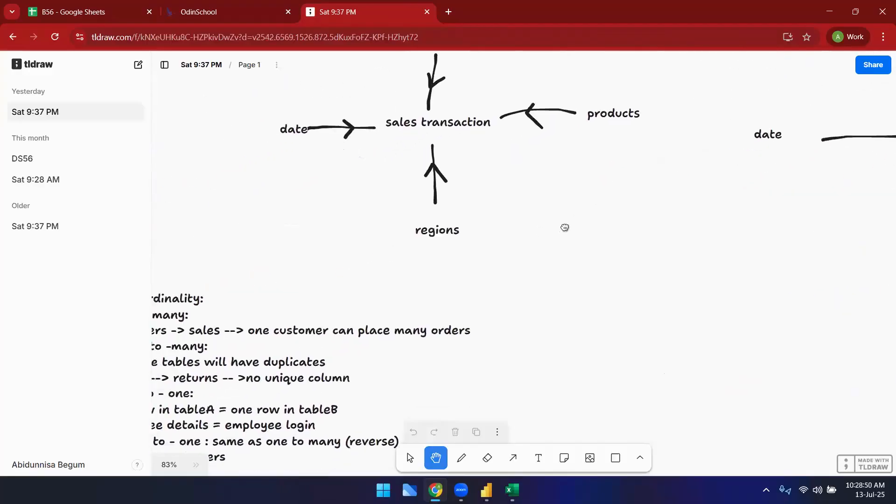
drag(374, 281, 462, 238)
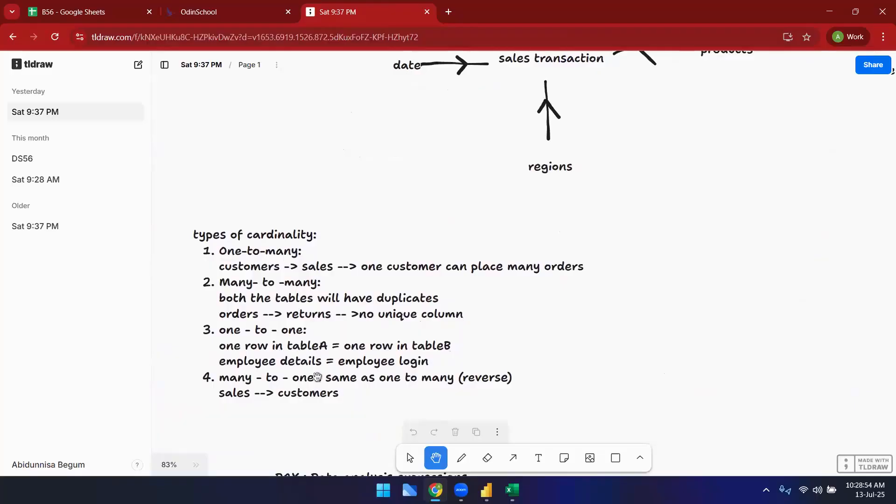
Step: Edit the cardinality text block, deleting every note below the 'One-to-many:' heading
click(416, 459)
double_click(353, 319)
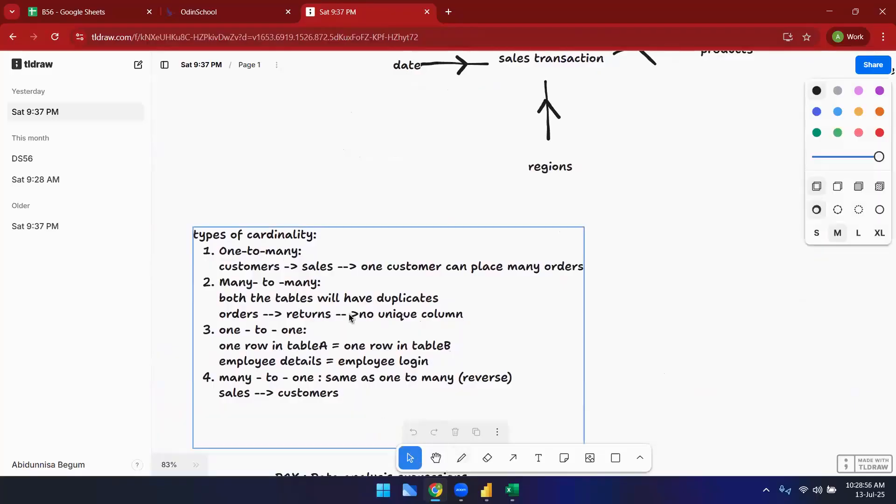
click(318, 423)
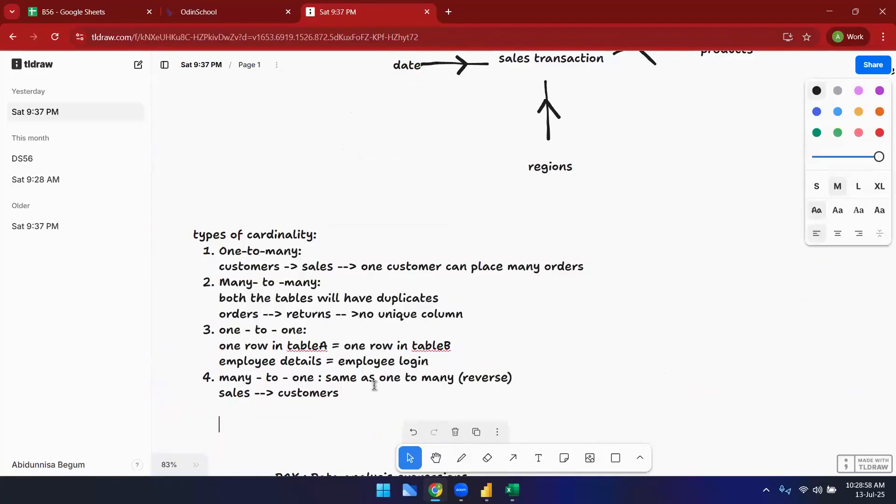
triple_click(246, 266)
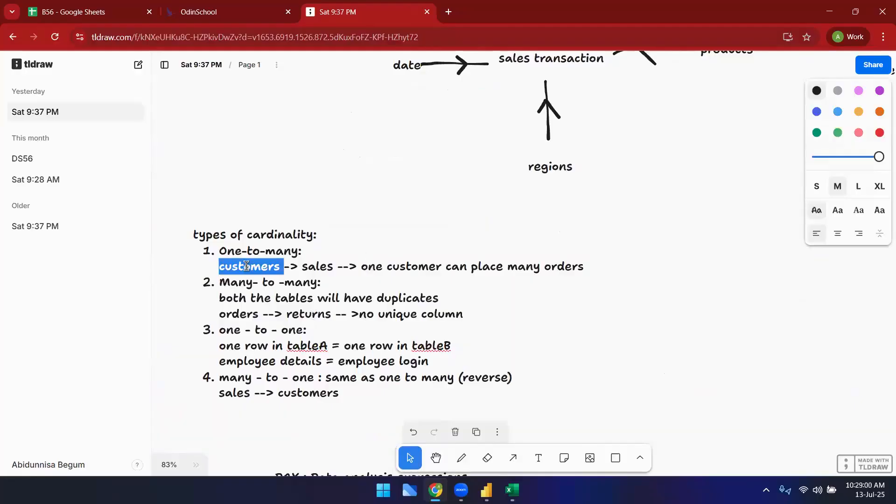
key(BackSpace)
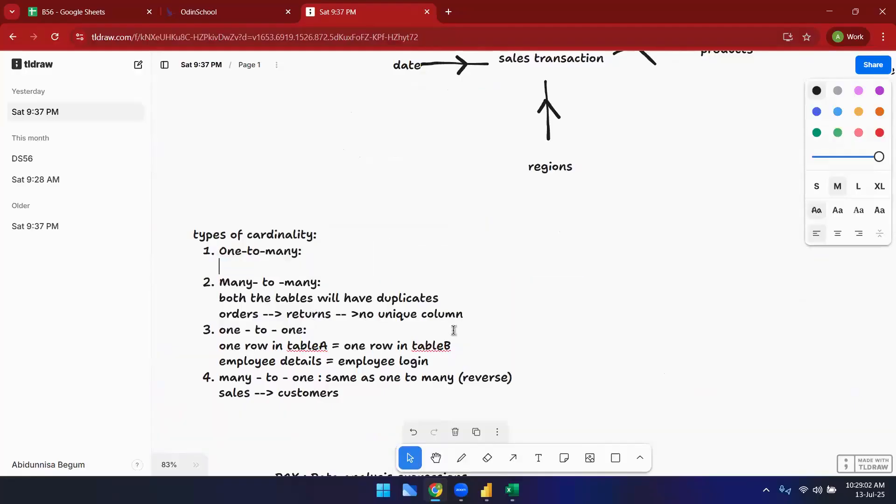
drag(463, 314, 218, 299)
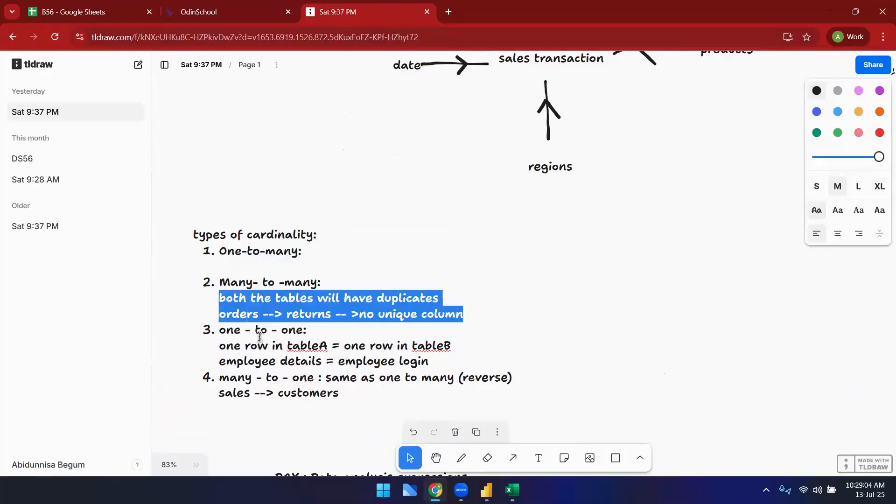
drag(344, 395, 194, 283)
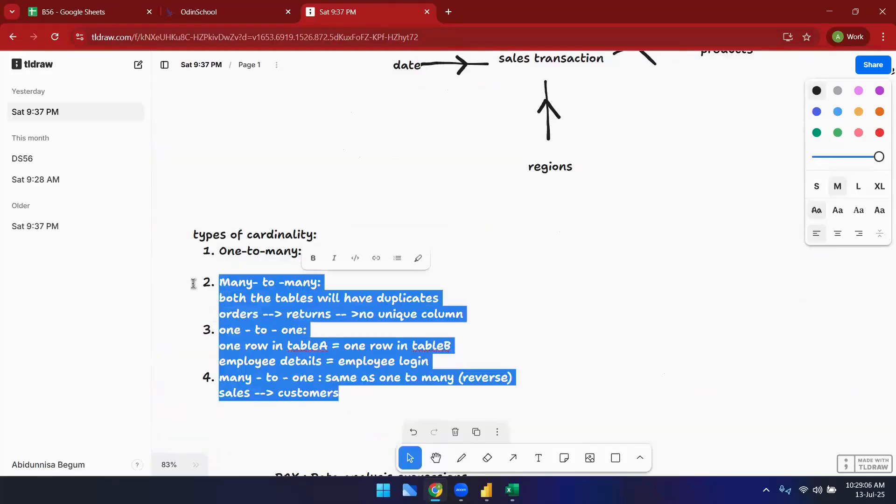
key(BackSpace)
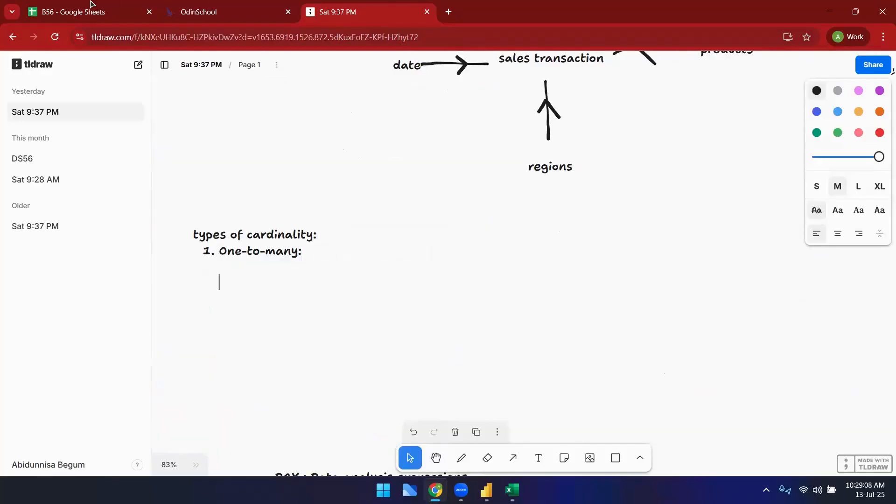
Step: In the B56 Google Sheet, copy the sale_id sales table from B733:F745 and paste it at cell A308
click(91, 5)
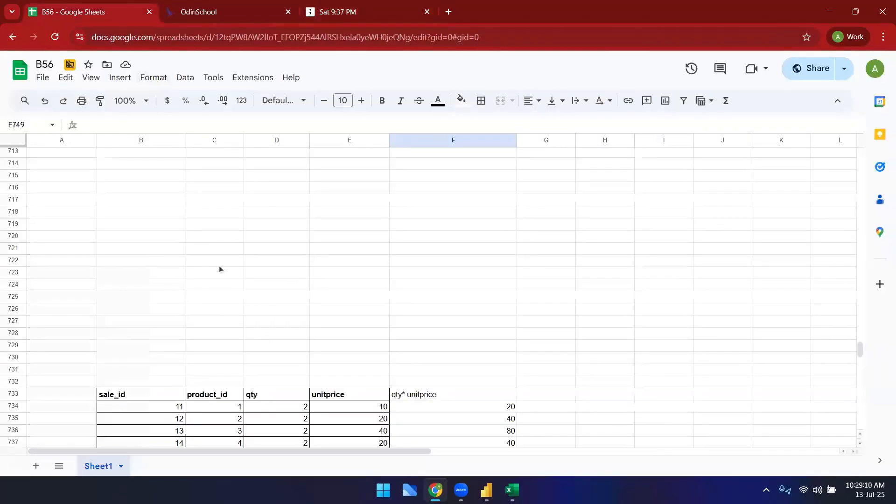
scroll(315, 342, down, 10)
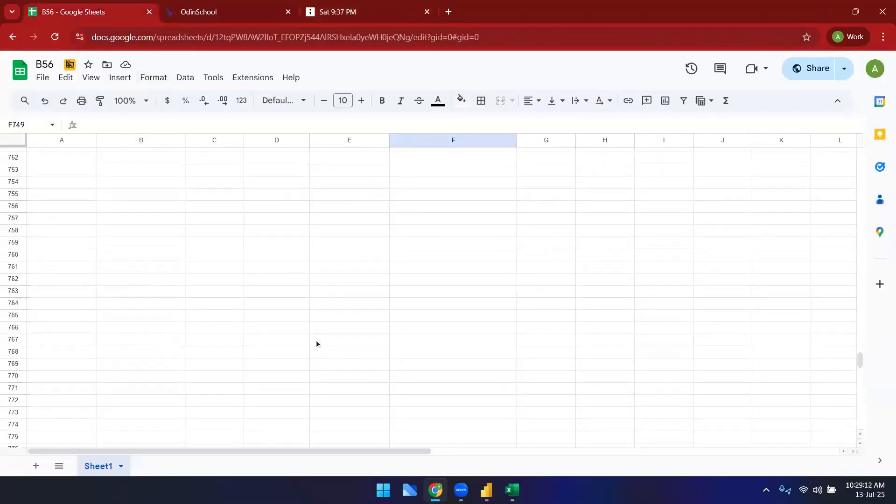
scroll(316, 344, up, 13)
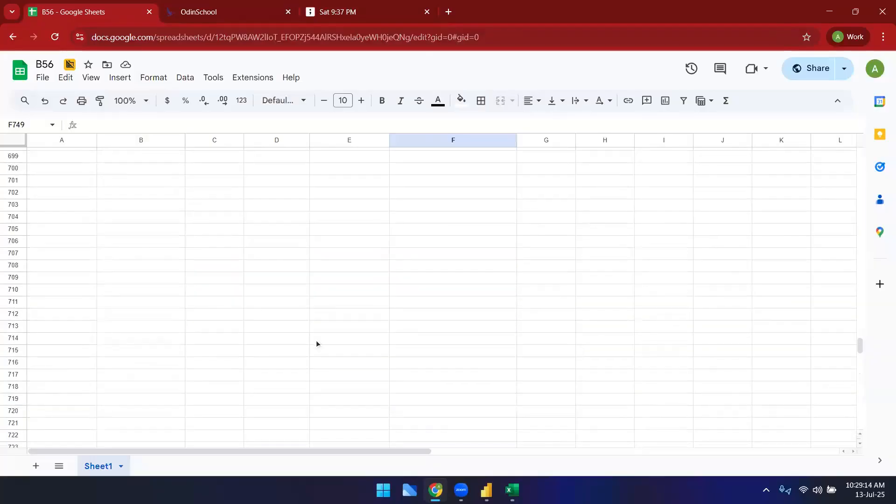
scroll(316, 341, down, 10)
scroll(296, 340, up, 3)
drag(171, 225, 502, 368)
key(ctrl+c)
scroll(295, 353, up, 5)
scroll(295, 356, up, 20)
scroll(108, 339, up, 10)
drag(861, 306, 864, 227)
scroll(864, 228, down, 13)
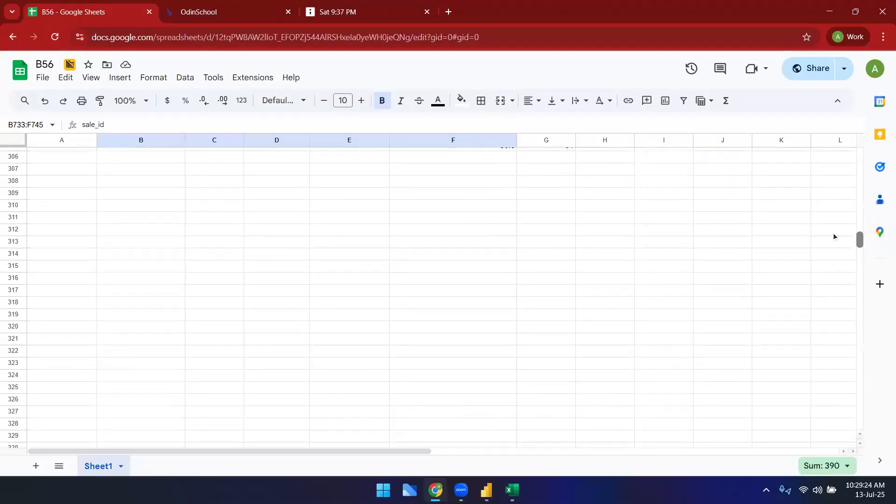
click(94, 163)
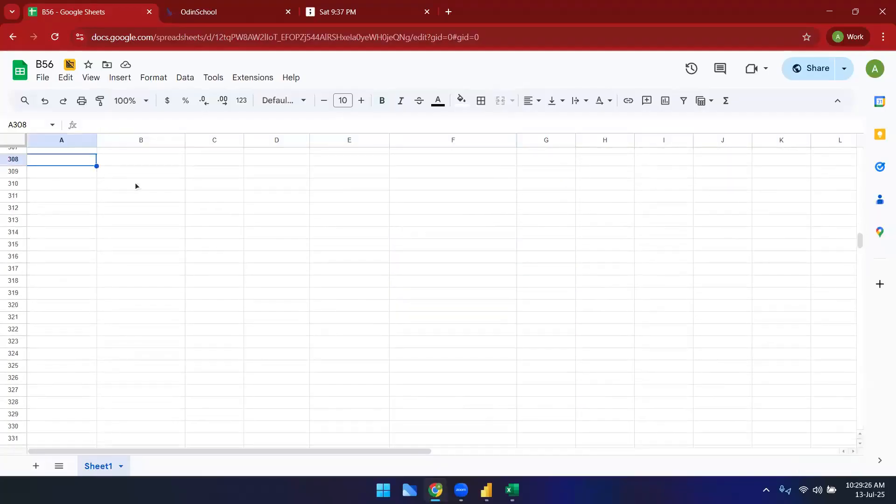
key(ctrl+a)
scroll(107, 266, down, 20)
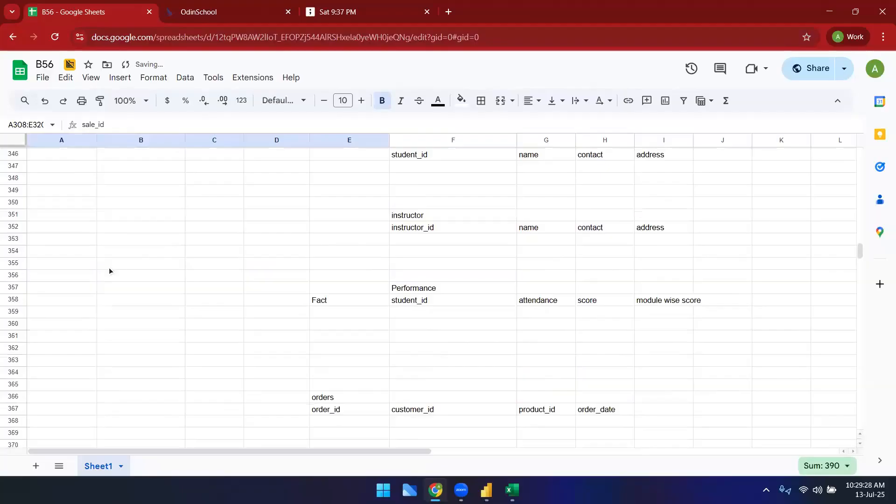
Step: Enter the heading 'Types of cardinality:' in cell A391
scroll(110, 269, down, 3)
click(74, 186)
scroll(72, 180, down, 1)
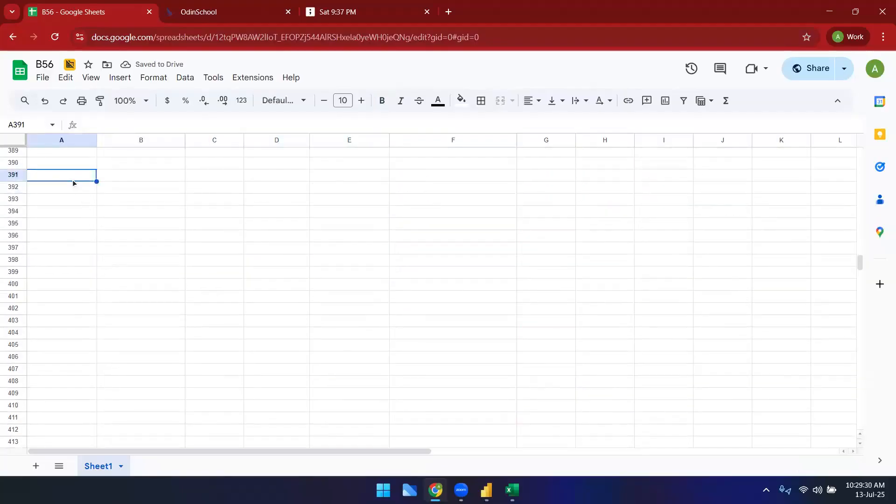
text(Types of)
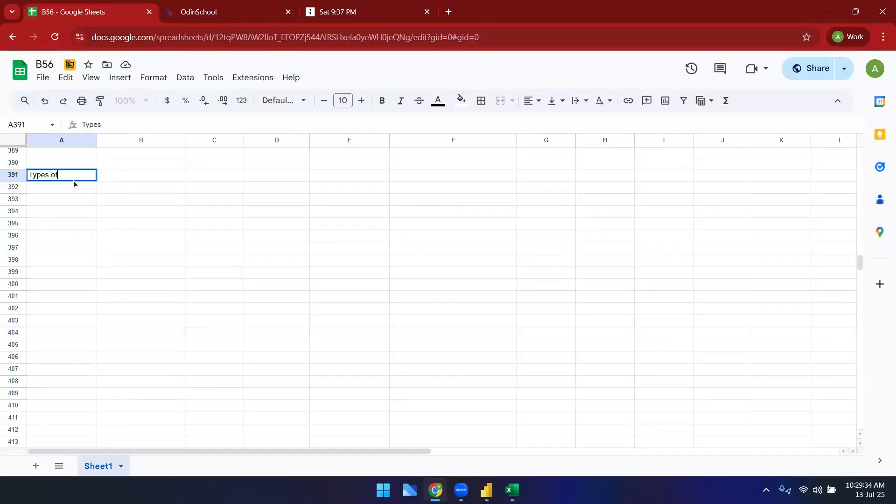
text( cardinality:)
key(Return)
key(Return)
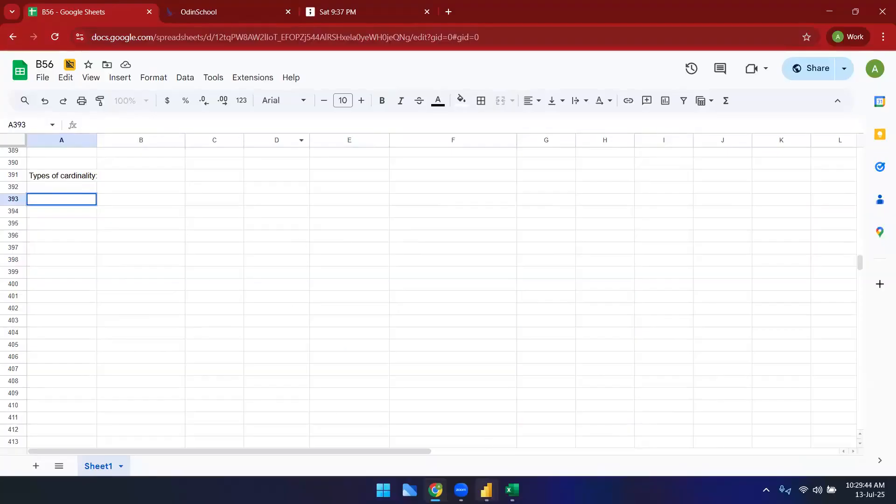
Step: Inspect the SalesTransactions–Regions relationship in Power BI model view, then the Regions sheet of the Excel workbook
click(486, 490)
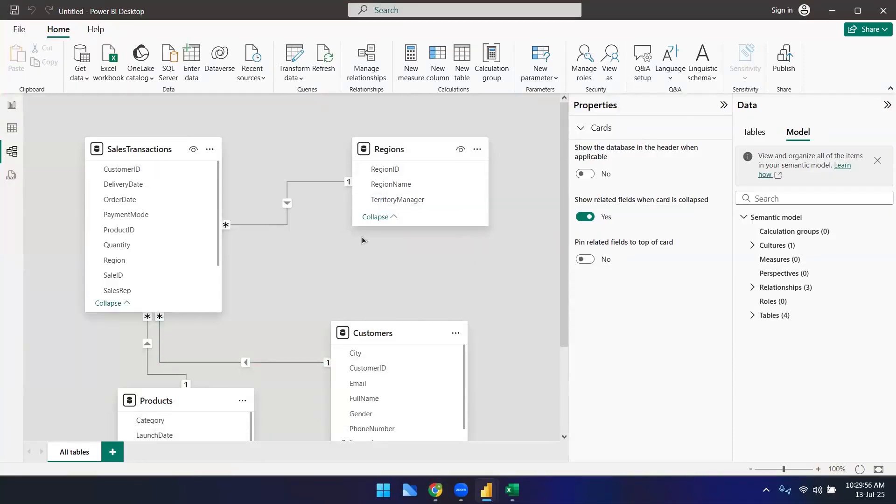
click(285, 203)
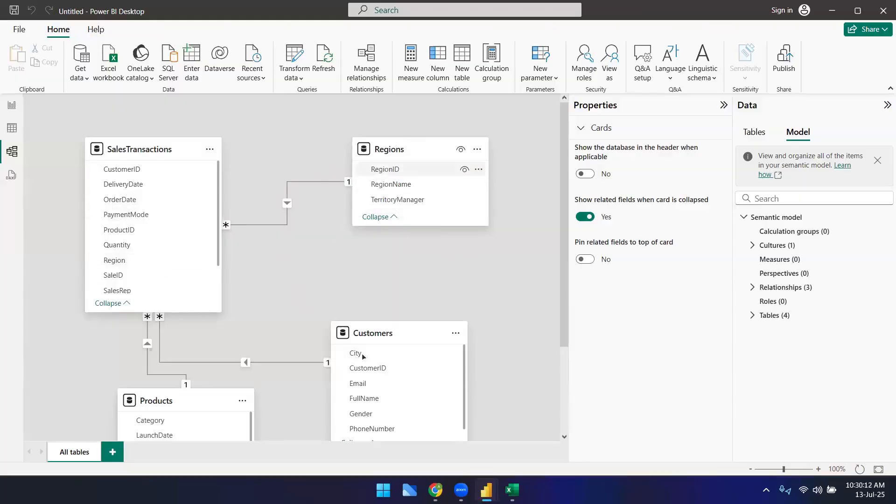
click(512, 490)
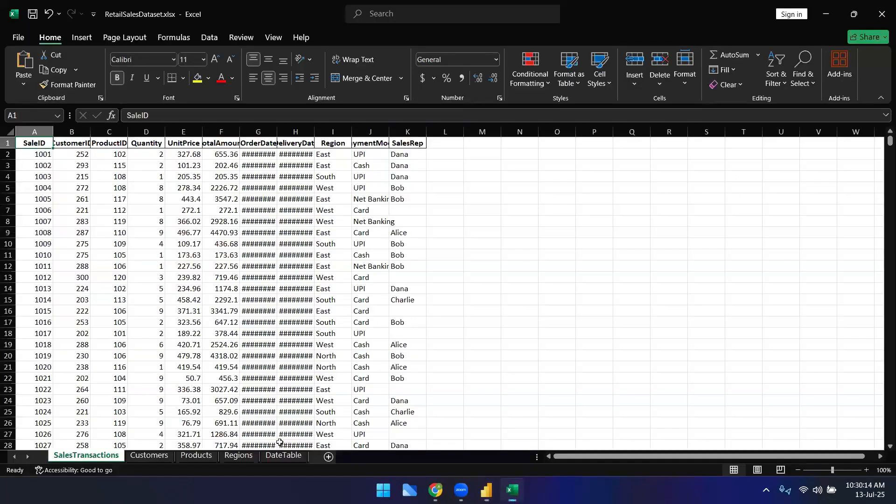
click(243, 459)
click(71, 155)
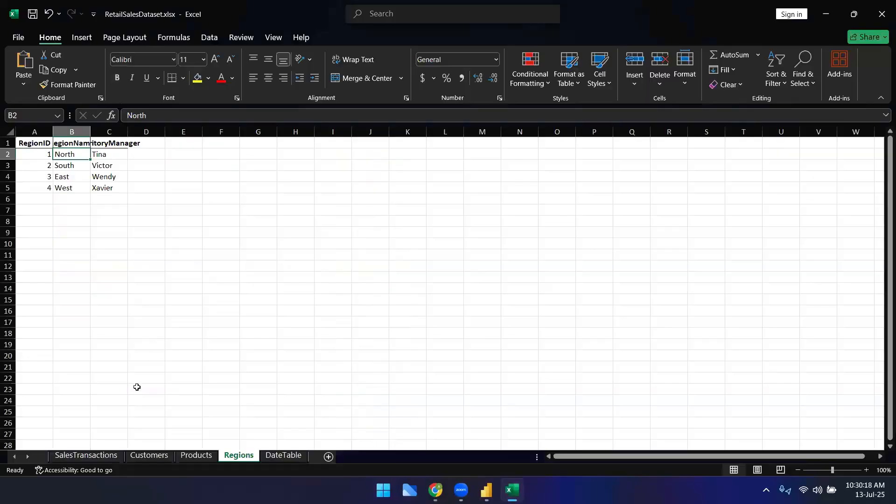
Step: Turn on filtering for the SalesTransactions Region column and show only the North region
click(85, 455)
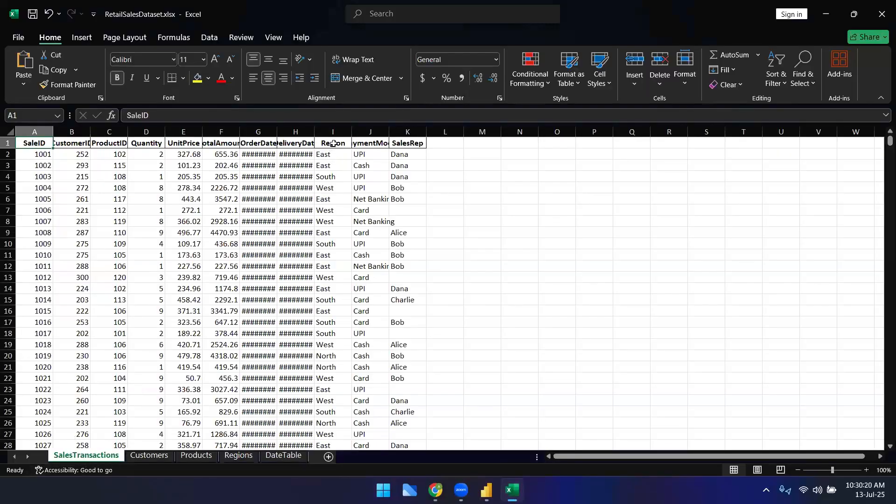
click(331, 132)
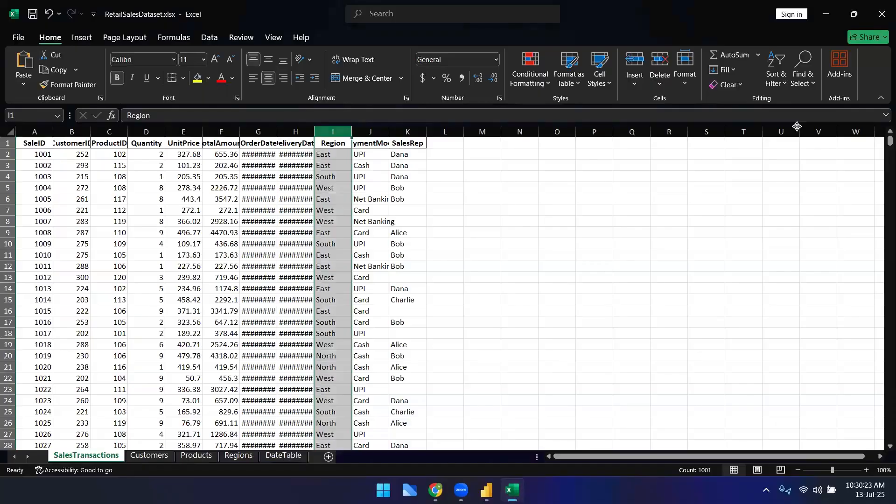
click(776, 74)
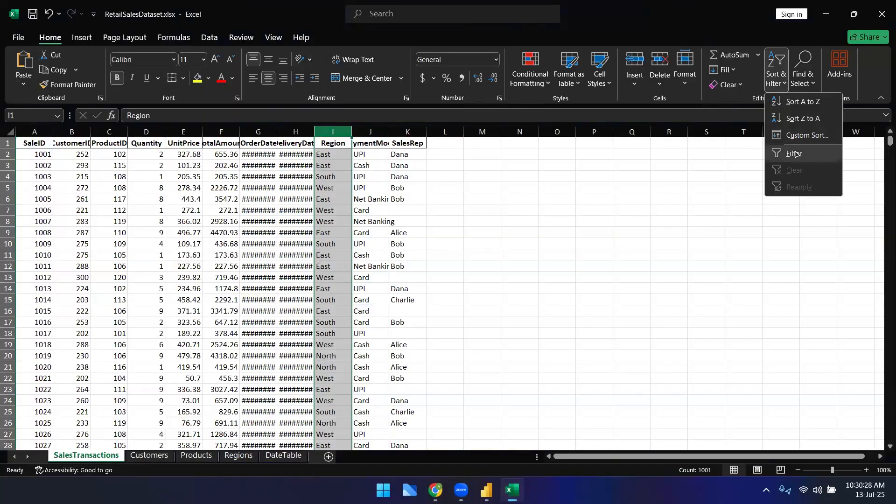
click(796, 155)
key(alt+Down)
click(228, 304)
click(227, 324)
click(227, 335)
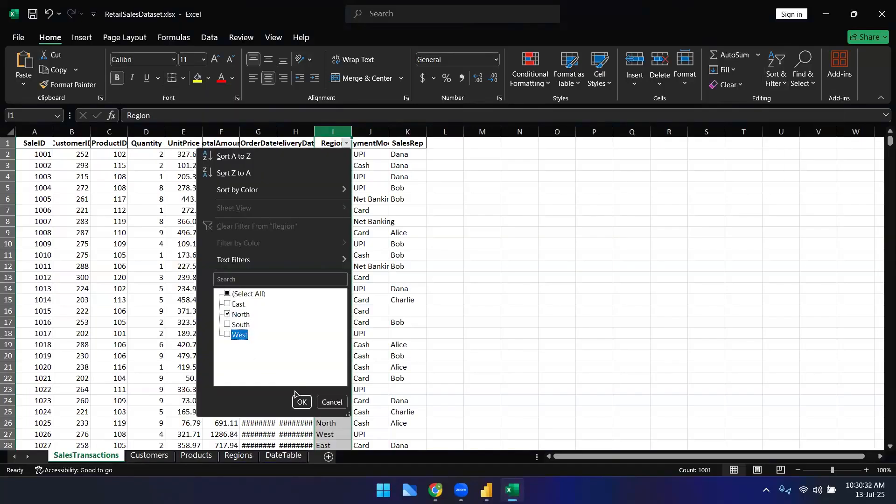
click(302, 402)
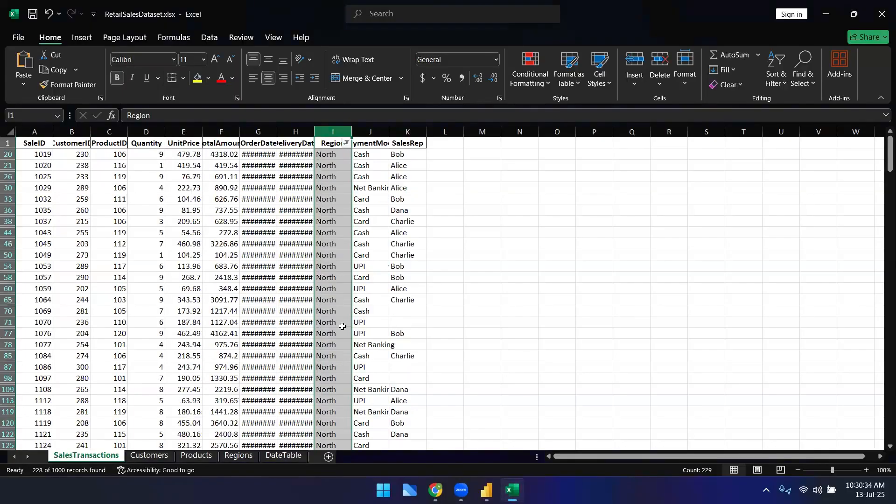
Step: Examine the North row of the Regions sheet
click(239, 456)
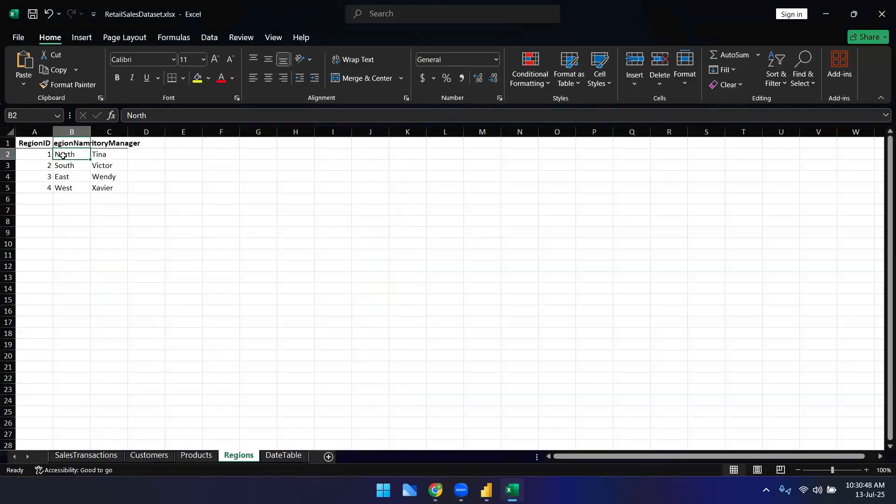
click(72, 167)
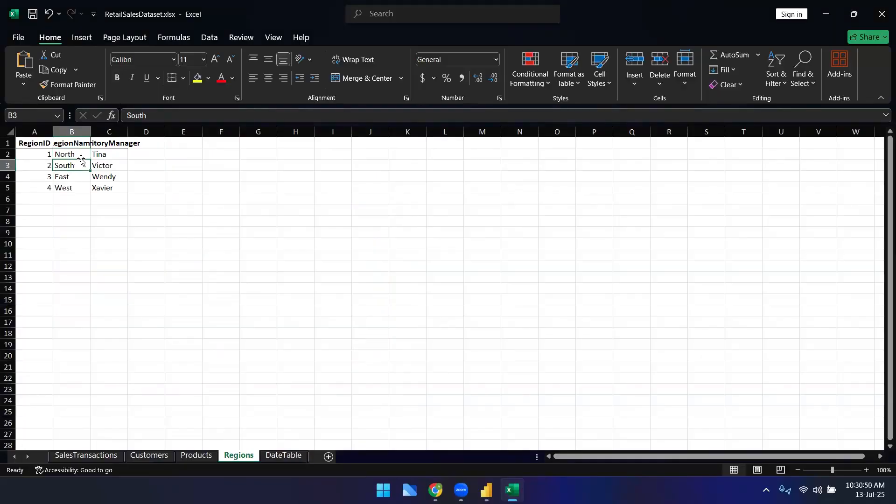
click(107, 157)
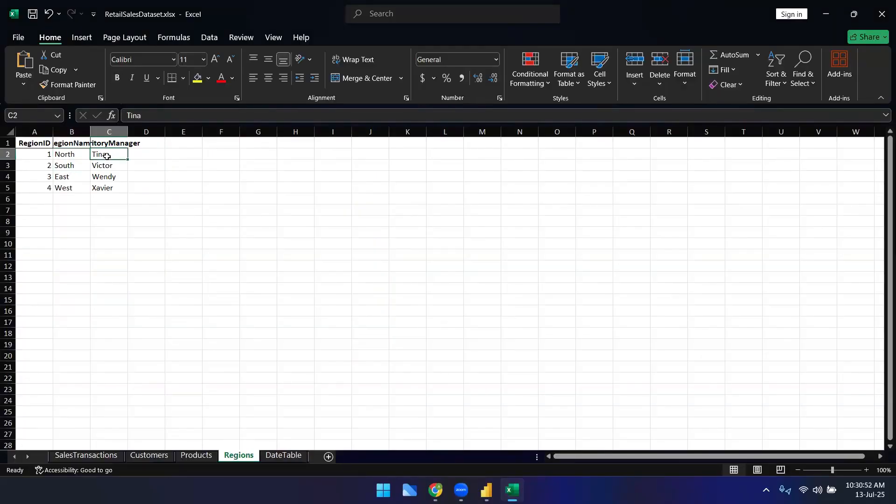
click(44, 154)
drag(106, 154, 41, 157)
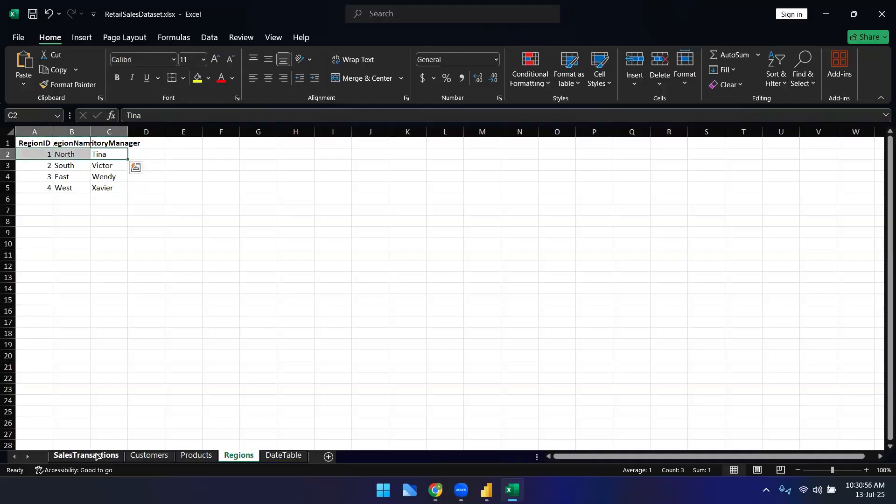
Step: Clear the Region filter on SalesTransactions so all regions show again
click(86, 455)
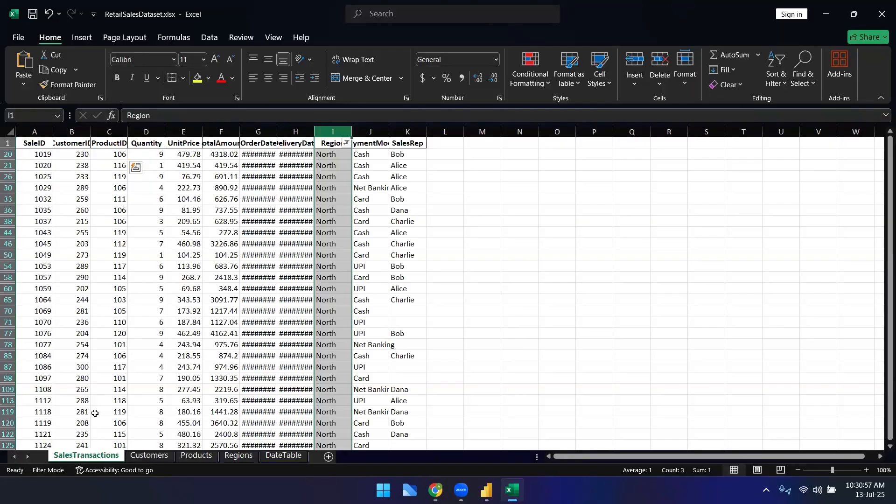
click(345, 144)
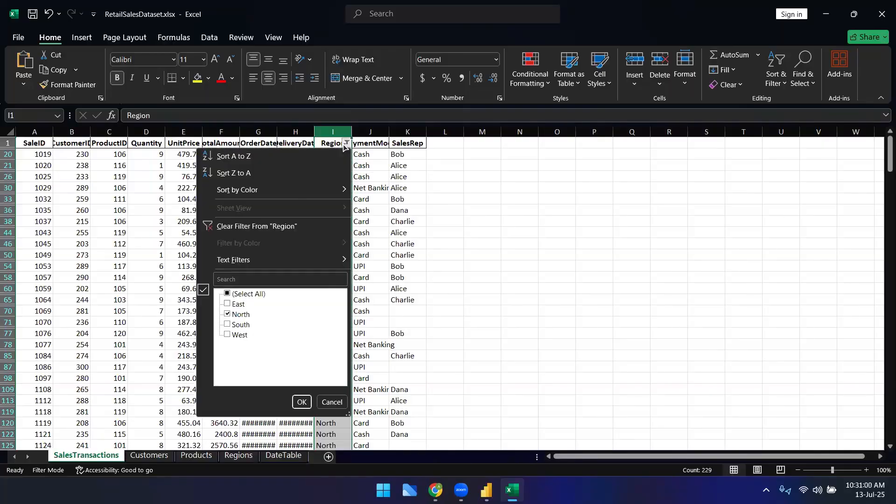
click(228, 293)
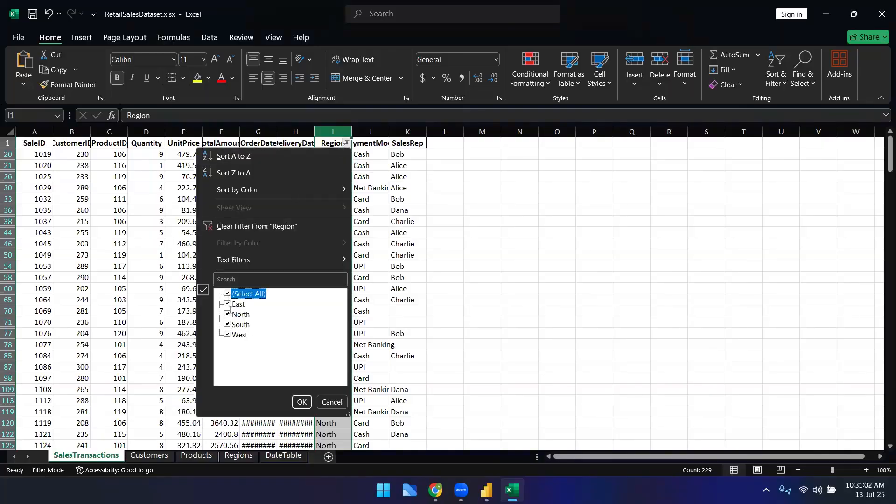
click(302, 401)
click(331, 202)
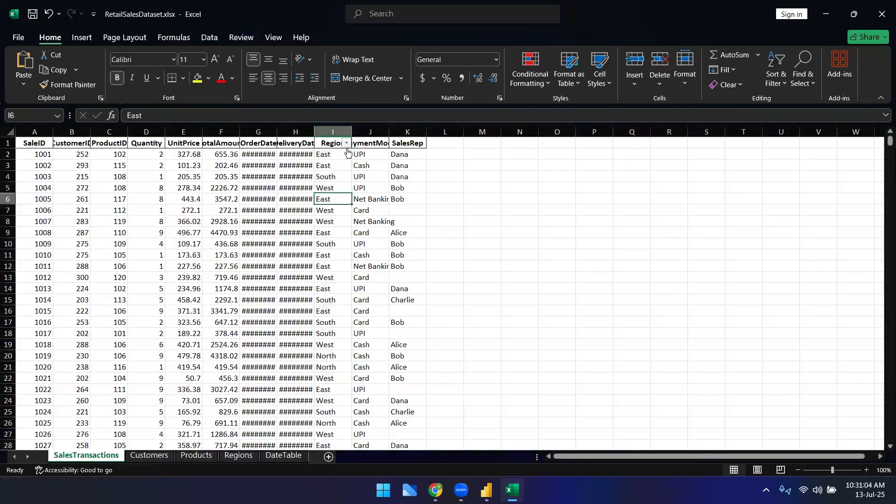
Step: Widen the Region, DeliveryDate, OrderDate and CustomerID columns of SalesTransactions
drag(352, 131, 387, 131)
drag(316, 131, 373, 132)
drag(277, 132, 340, 131)
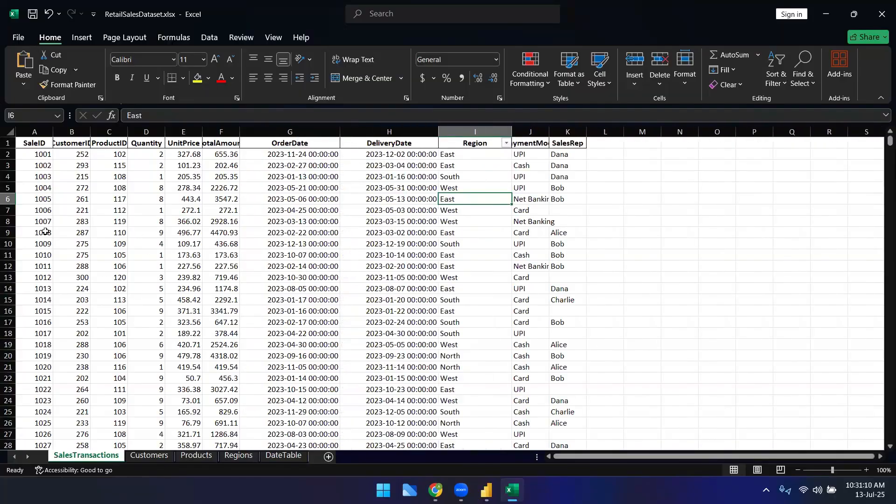
drag(90, 132, 147, 132)
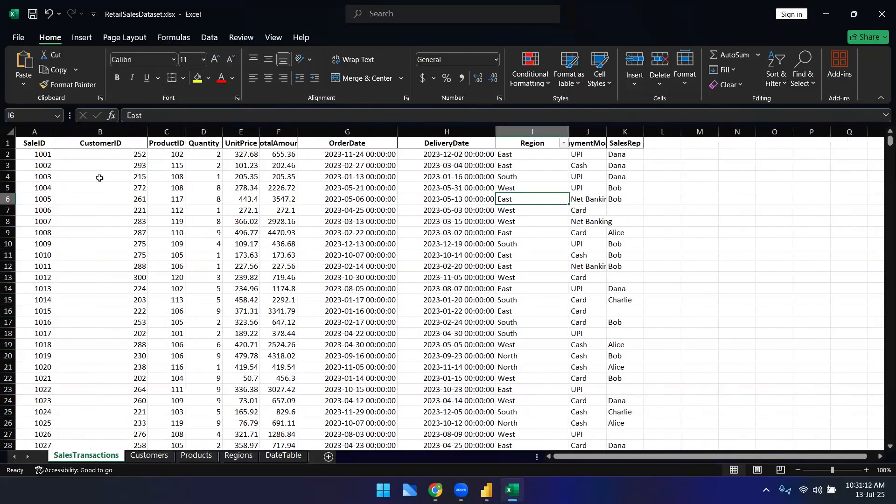
Step: Examine the first customer record on the Customers sheet
click(150, 456)
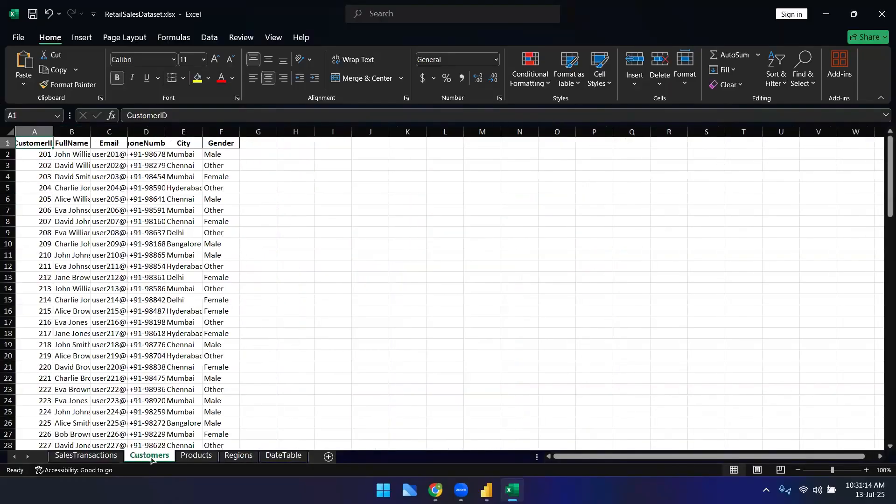
drag(46, 156, 230, 156)
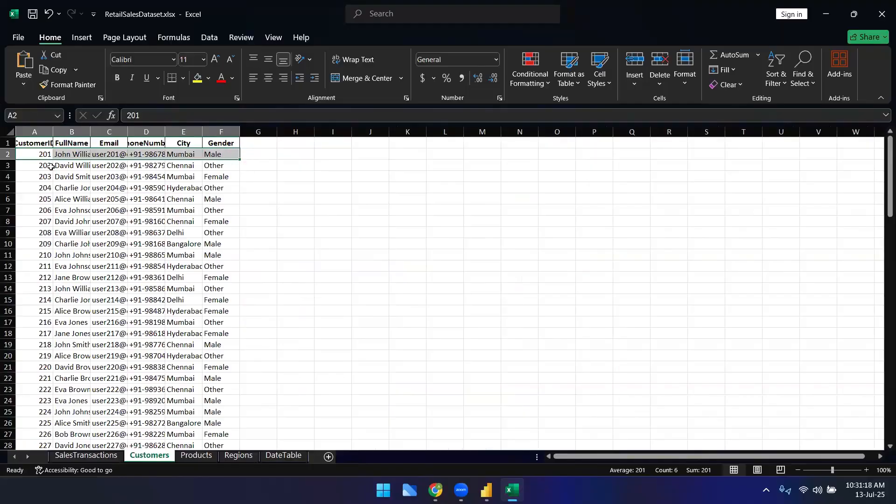
click(50, 163)
click(42, 153)
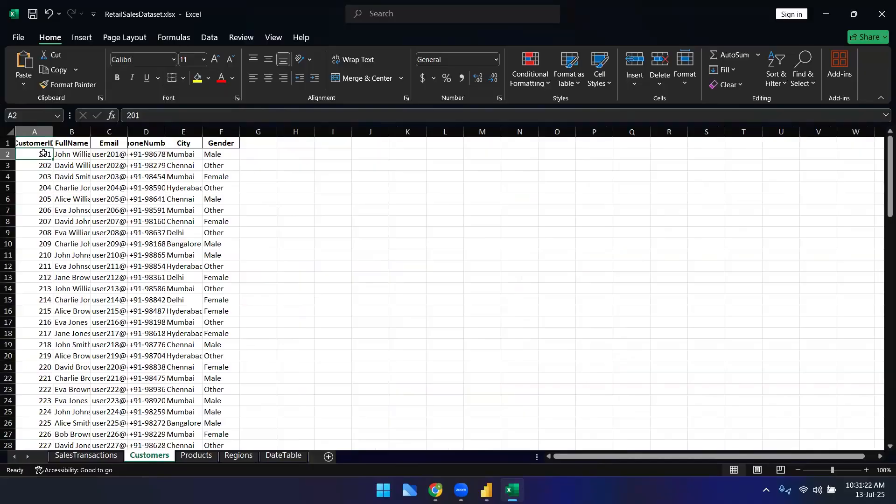
drag(222, 156, 40, 159)
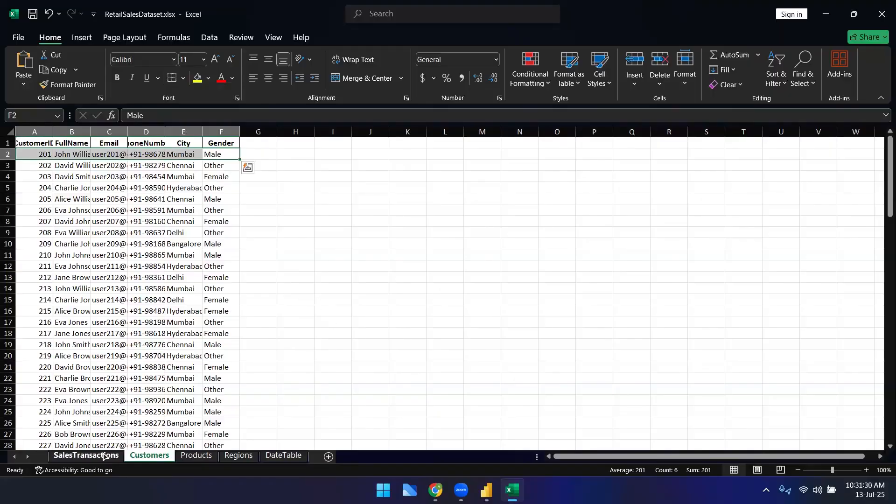
Step: Filter the SalesTransactions CustomerID column to show only customer 201 and select its matching IDs
click(86, 455)
click(138, 132)
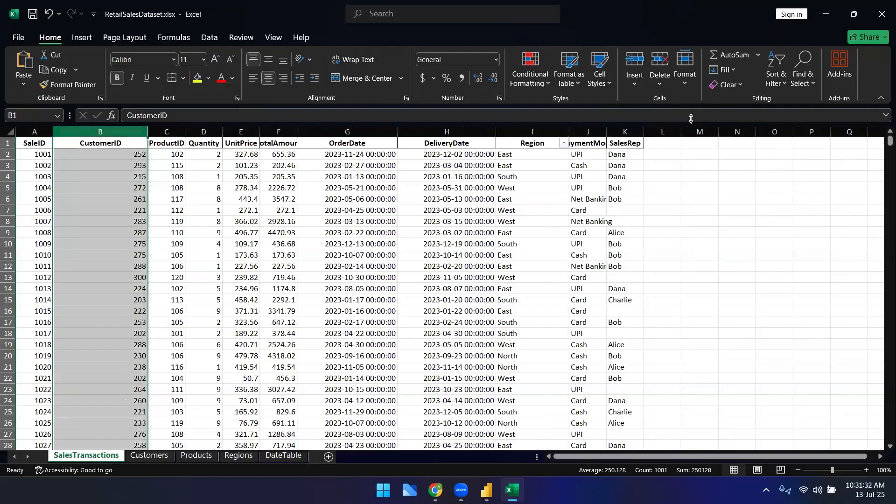
click(776, 77)
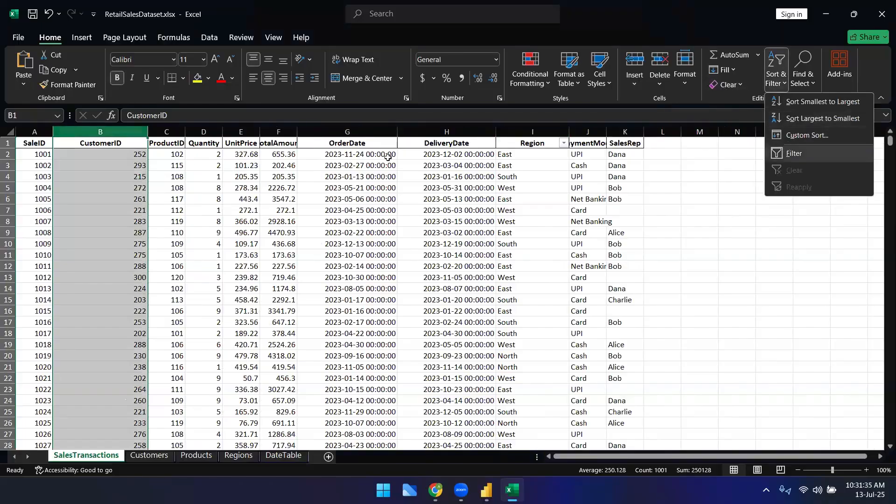
click(793, 153)
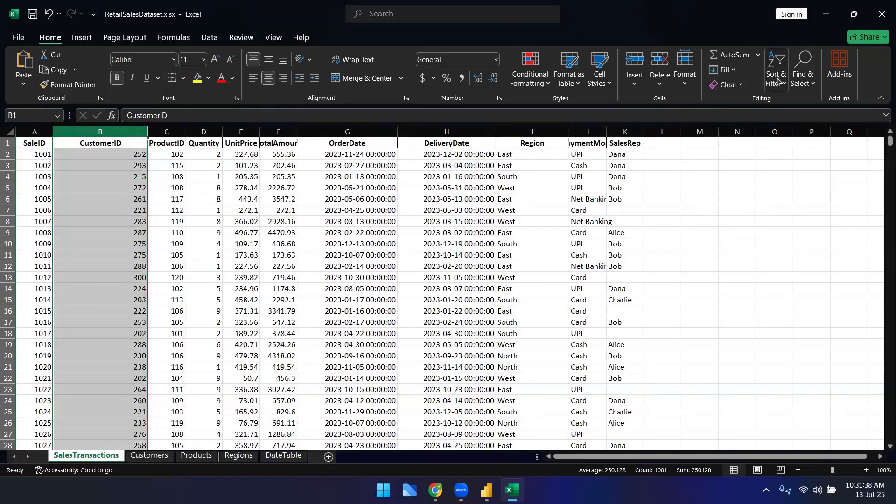
click(776, 74)
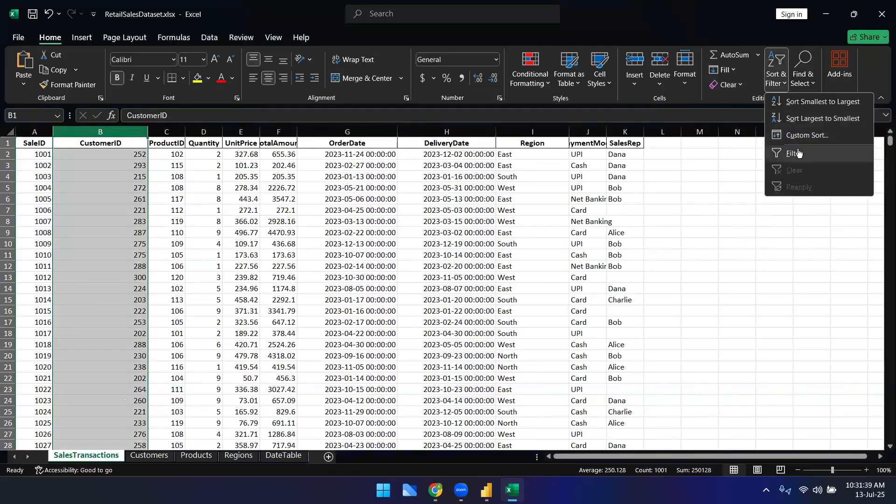
click(798, 154)
key(alt+Down)
click(31, 294)
click(31, 304)
click(105, 402)
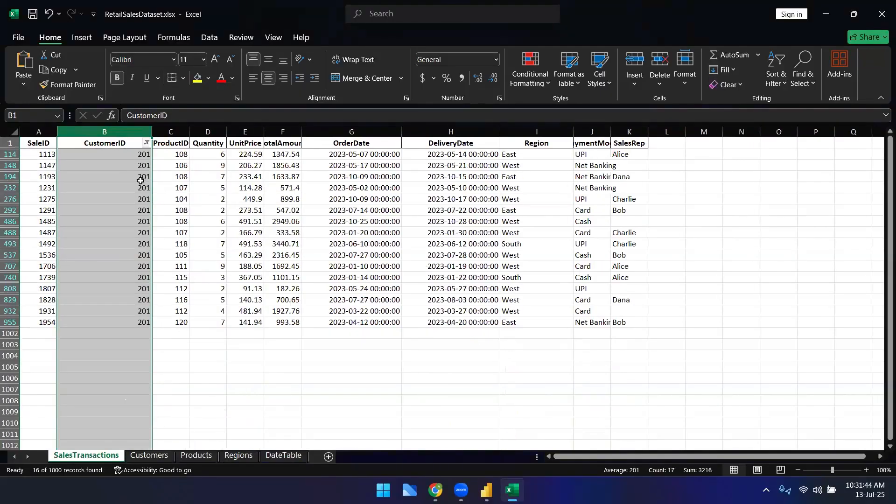
drag(129, 155, 124, 322)
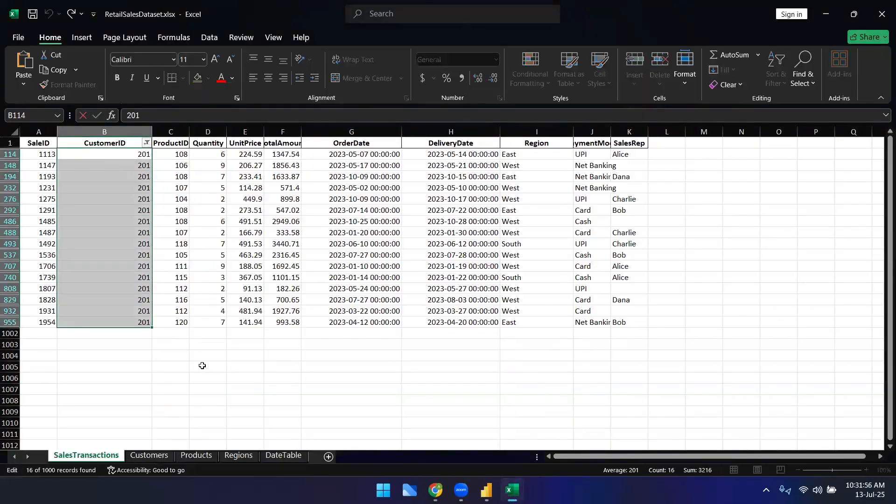
click(201, 365)
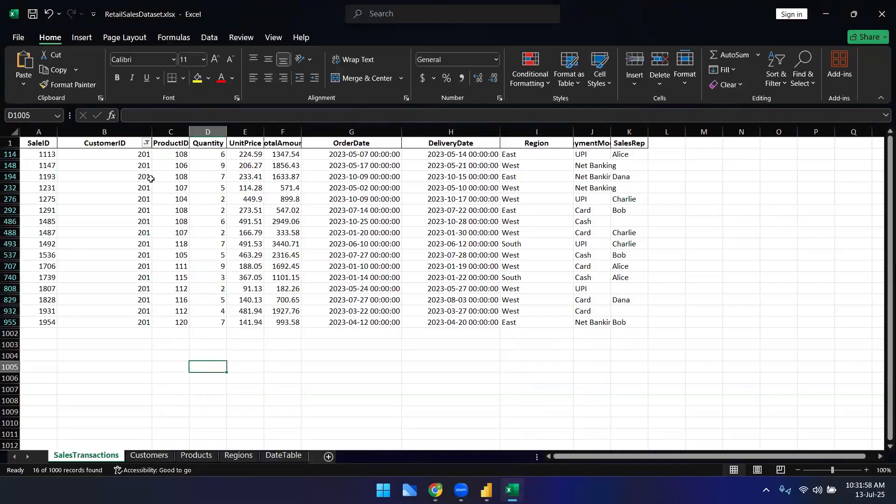
Step: Clear the CustomerID filter so all transactions show again
click(147, 143)
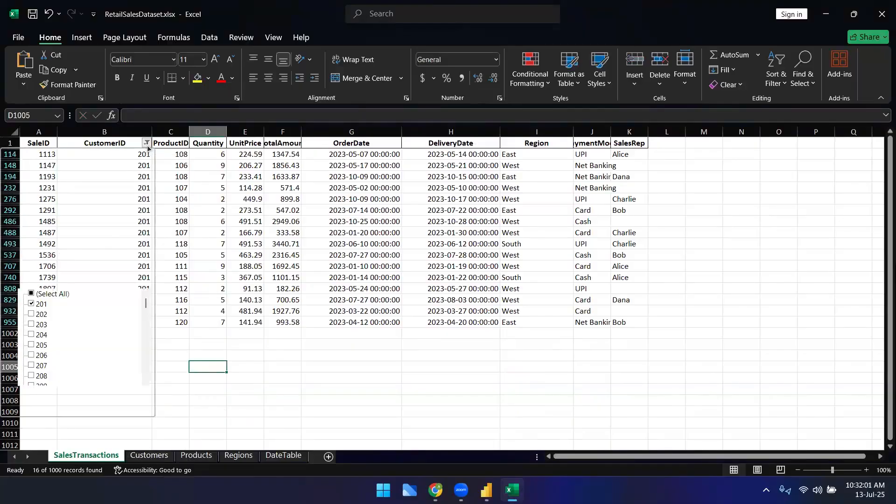
click(31, 293)
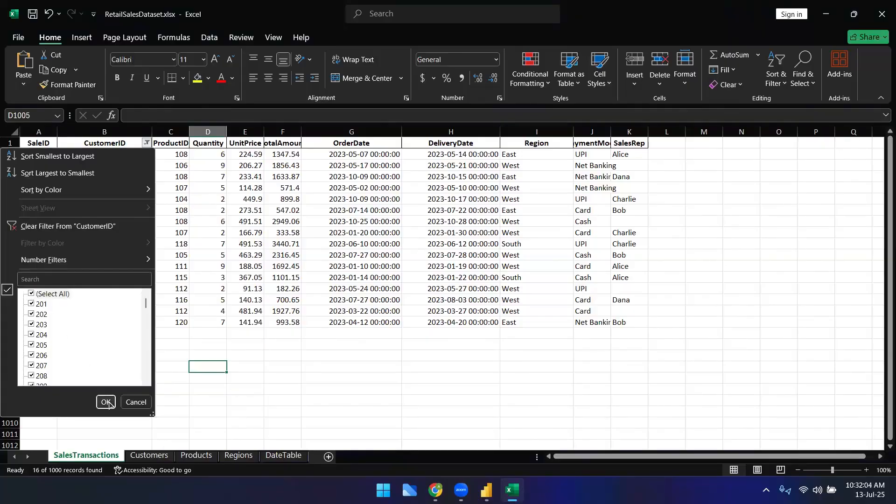
click(106, 401)
click(278, 311)
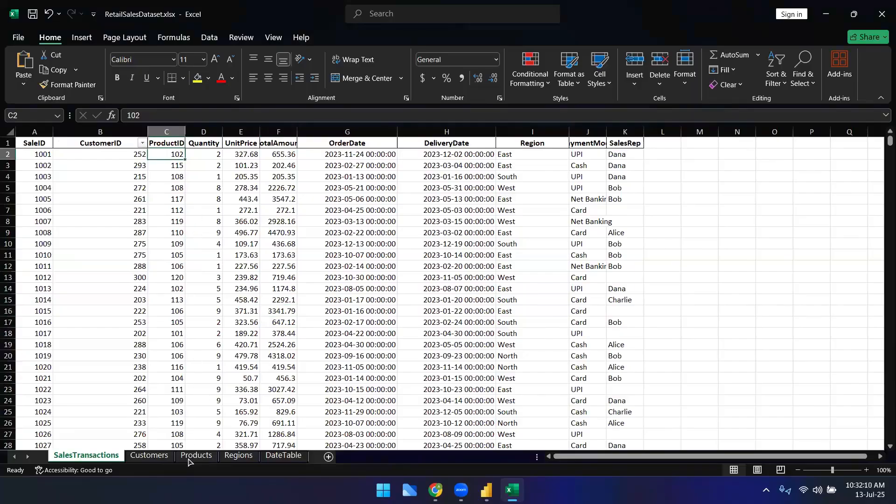
click(186, 209)
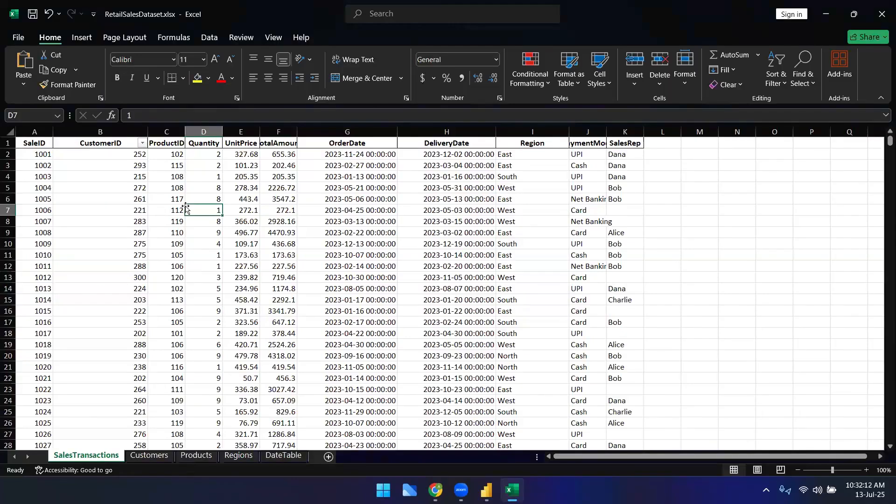
Step: On the Products sheet, widen the ProductID, ProductName and LaunchDate columns and select the first five product rows
click(196, 456)
click(47, 156)
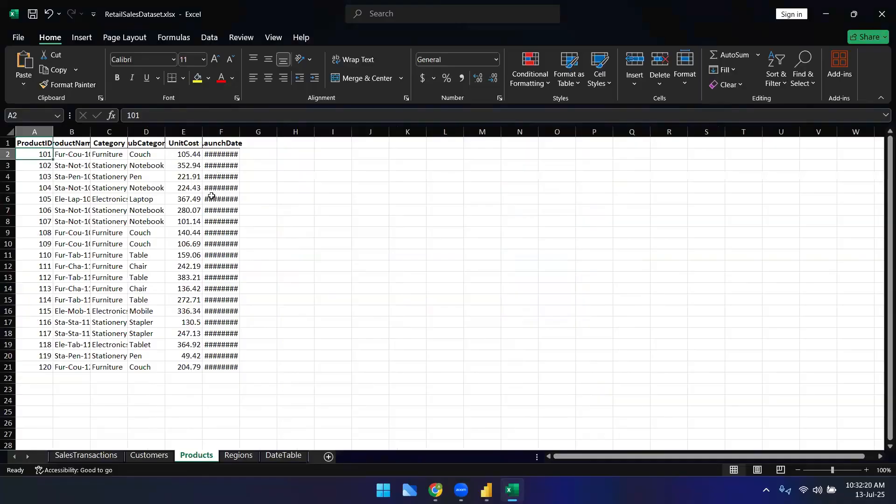
click(42, 132)
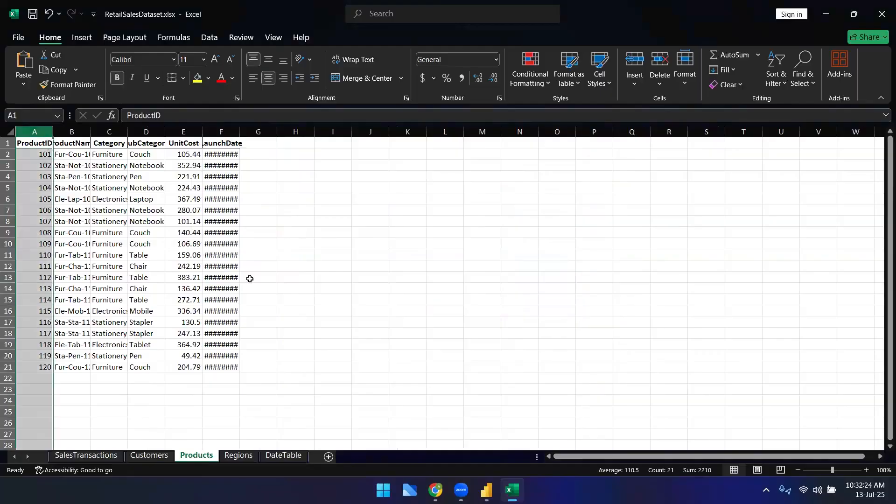
drag(240, 132, 296, 133)
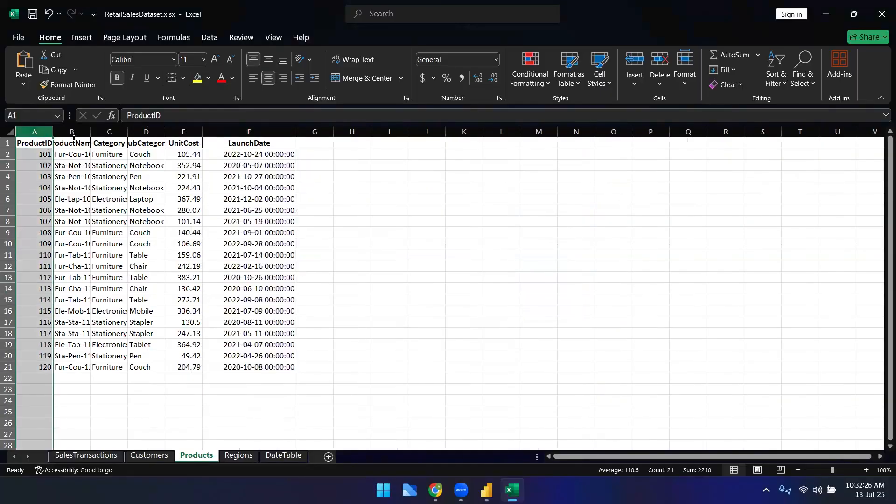
drag(53, 132, 185, 132)
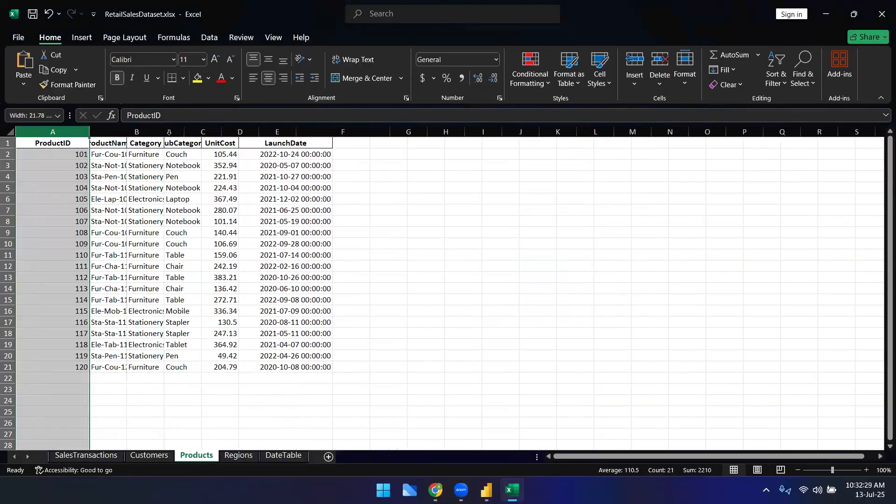
click(69, 154)
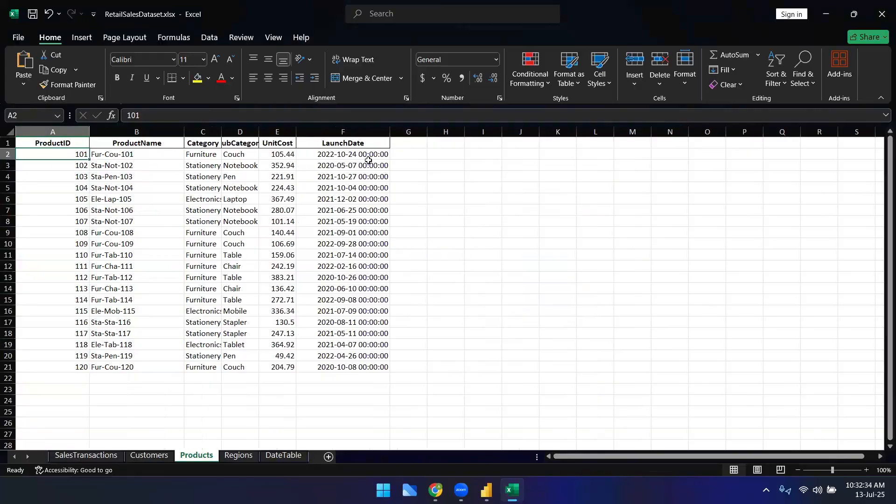
drag(367, 157, 56, 199)
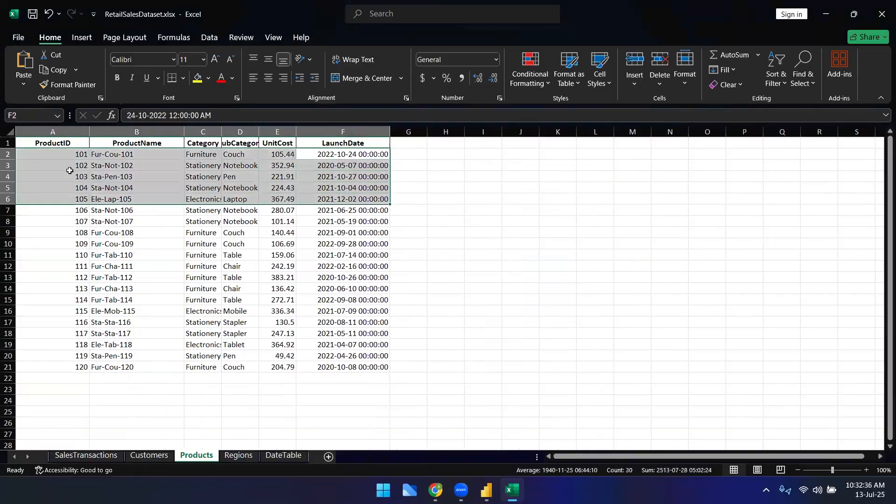
Step: Check the first product IDs on the Products sheet and return to the SalesTransactions sheet
click(70, 171)
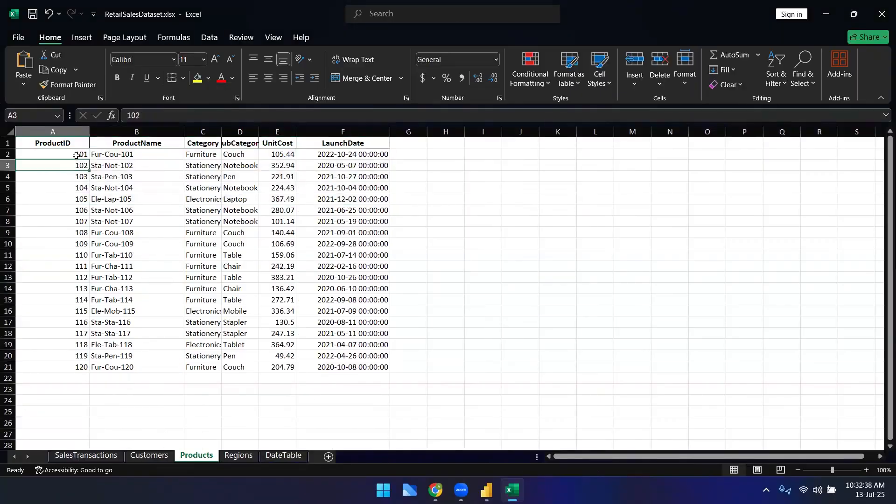
click(76, 155)
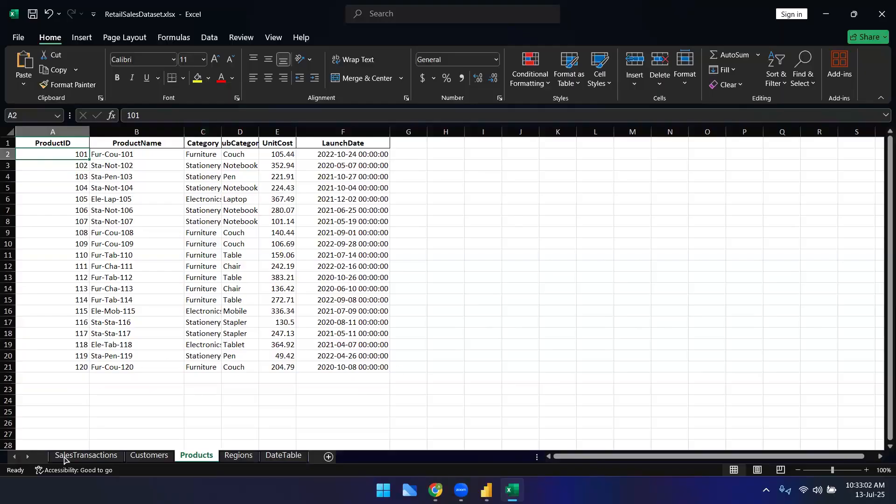
click(96, 460)
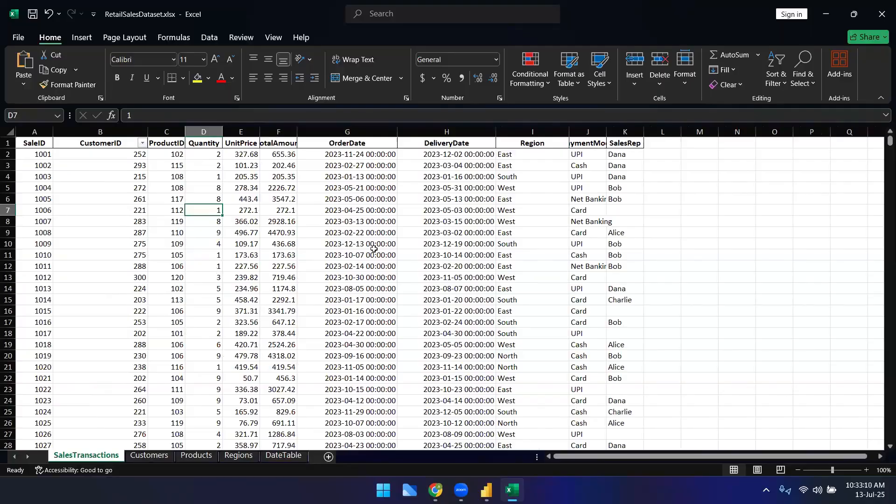
Step: Switch to the Google Sheets notes and review the student, instructor and Performance dimension and fact table layouts
click(436, 490)
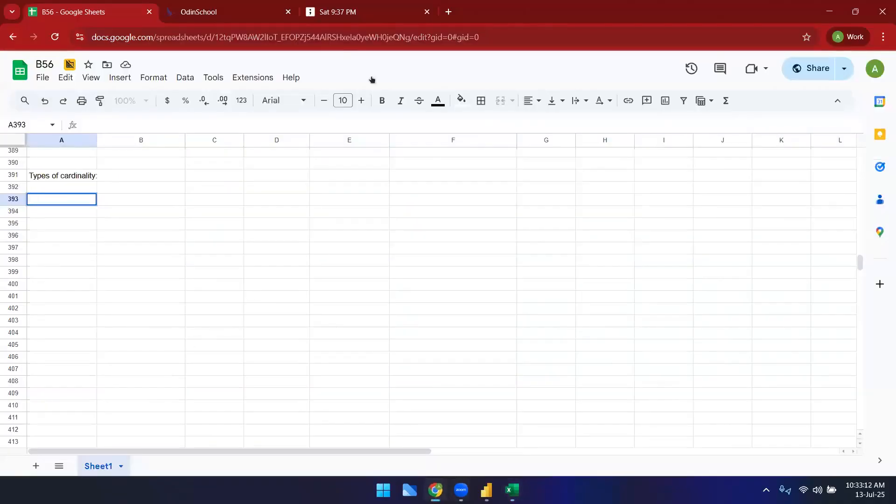
scroll(369, 338, up, 10)
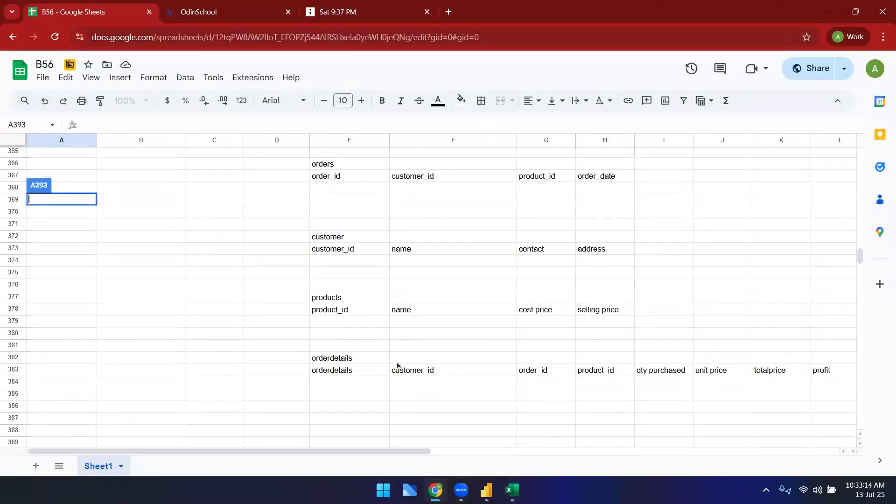
scroll(397, 365, up, 4)
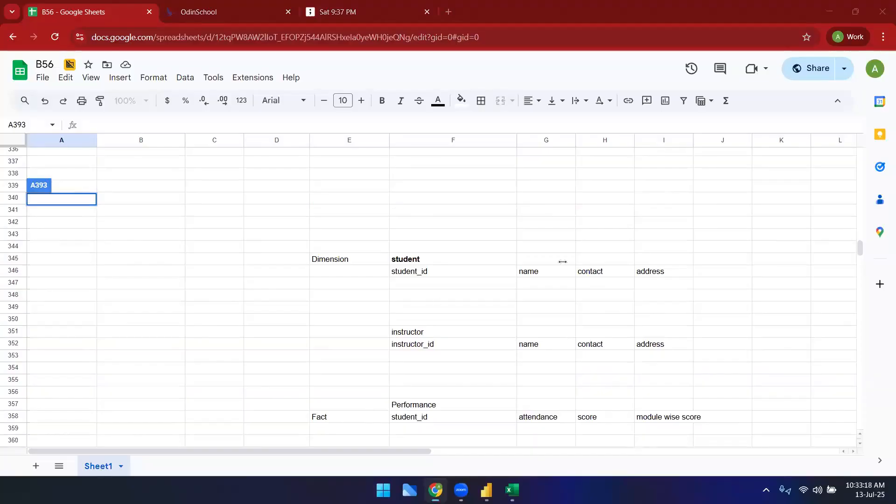
scroll(407, 313, down, 4)
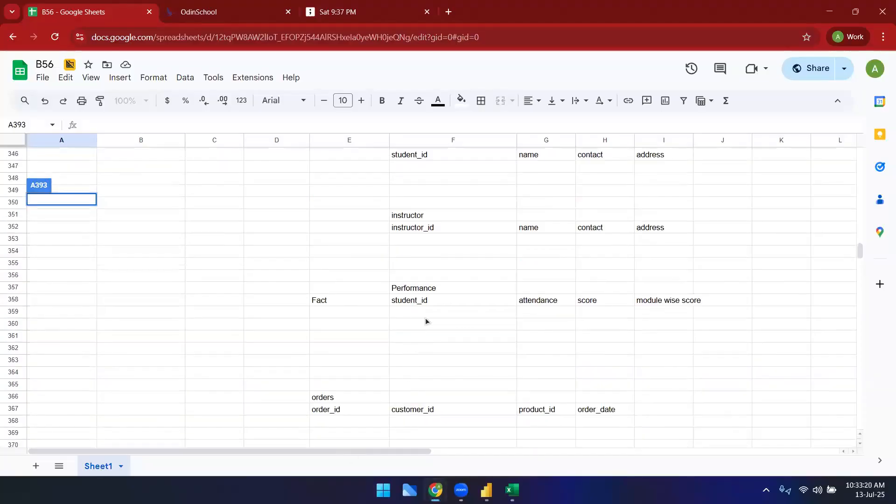
click(425, 316)
click(586, 314)
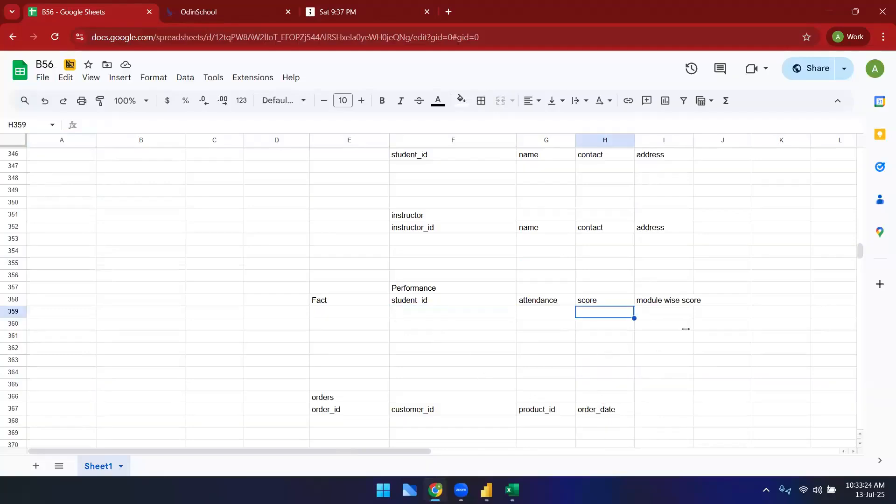
click(659, 312)
click(663, 361)
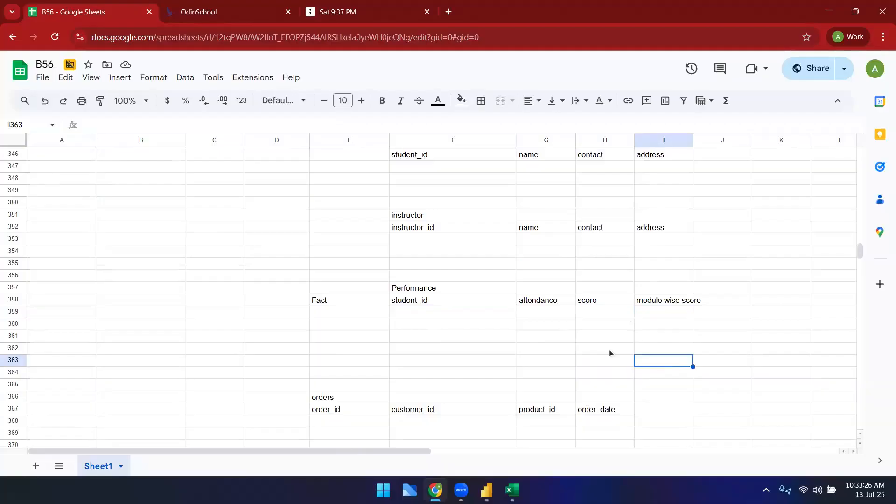
click(434, 315)
click(435, 327)
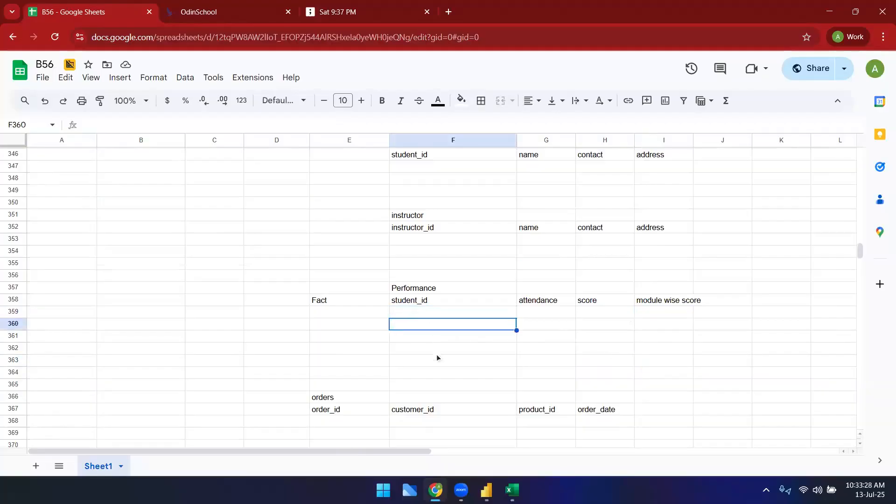
click(436, 351)
click(427, 290)
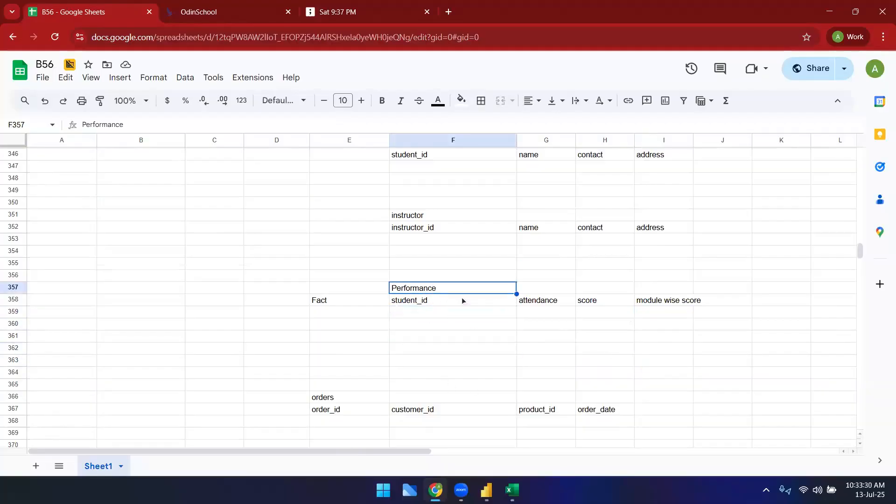
scroll(472, 317, up, 3)
drag(413, 282, 651, 286)
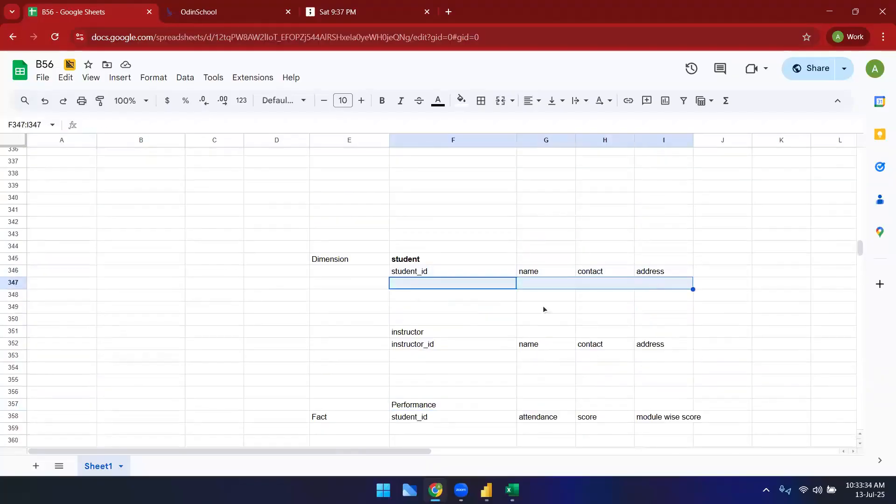
click(451, 272)
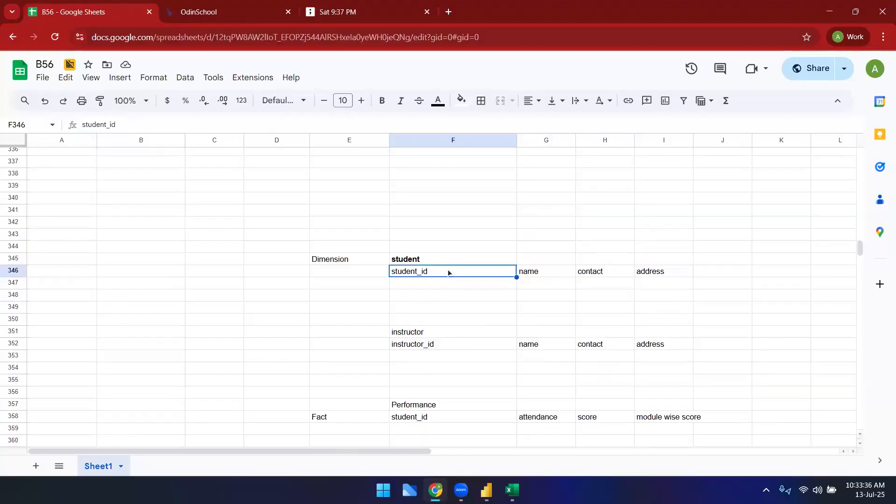
click(428, 418)
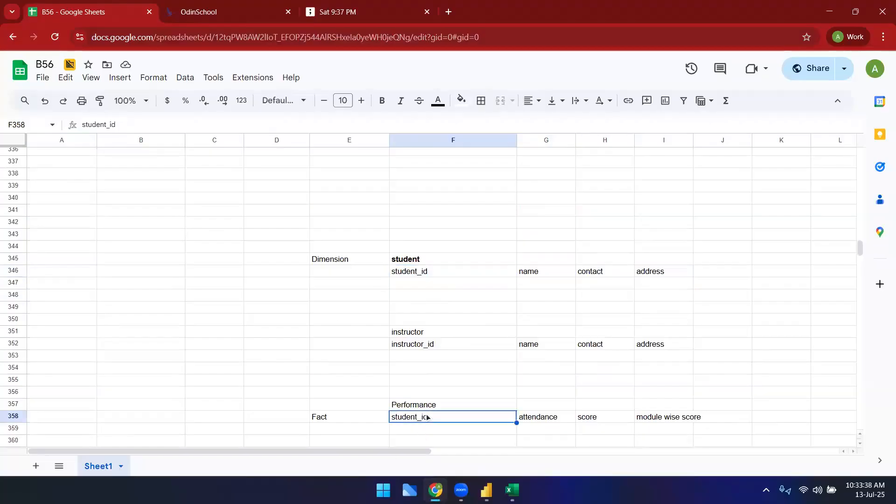
scroll(428, 417, down, 1)
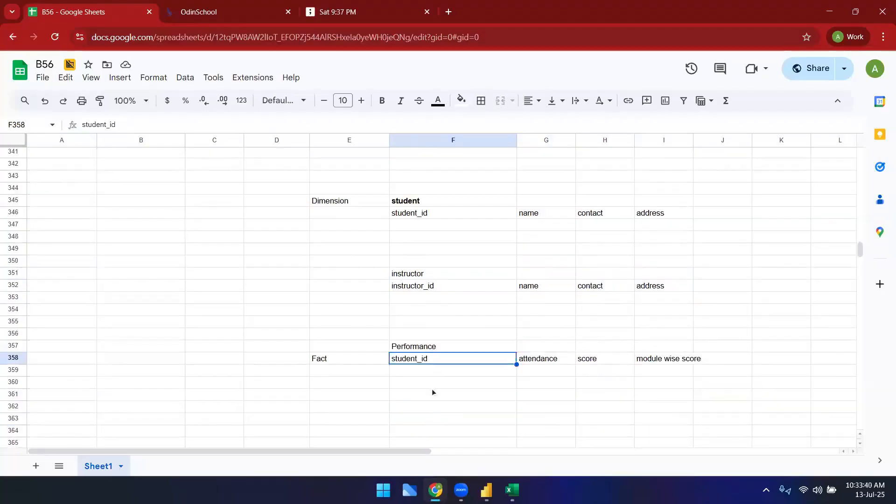
click(432, 392)
click(421, 202)
click(453, 381)
click(418, 196)
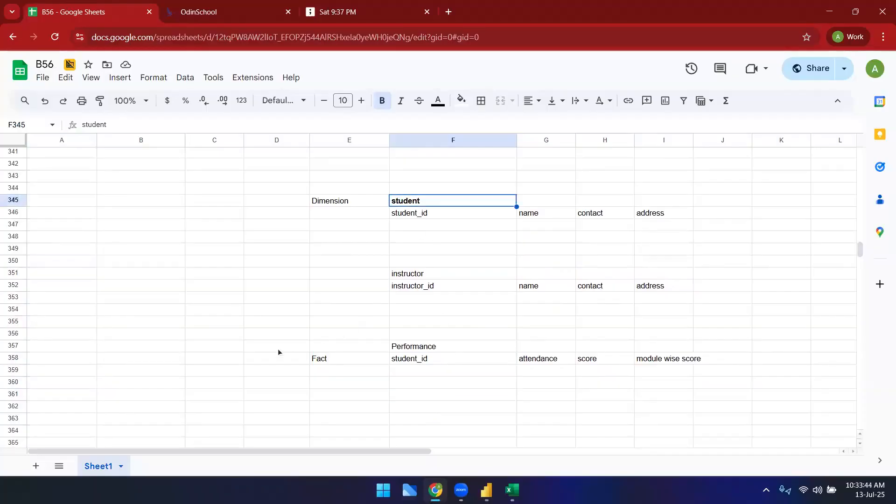
Step: Enter the terms "primary key" and "foreign key" in consecutive cells of column A beside the instructor table
scroll(278, 348, down, 1)
click(69, 232)
text(primary key)
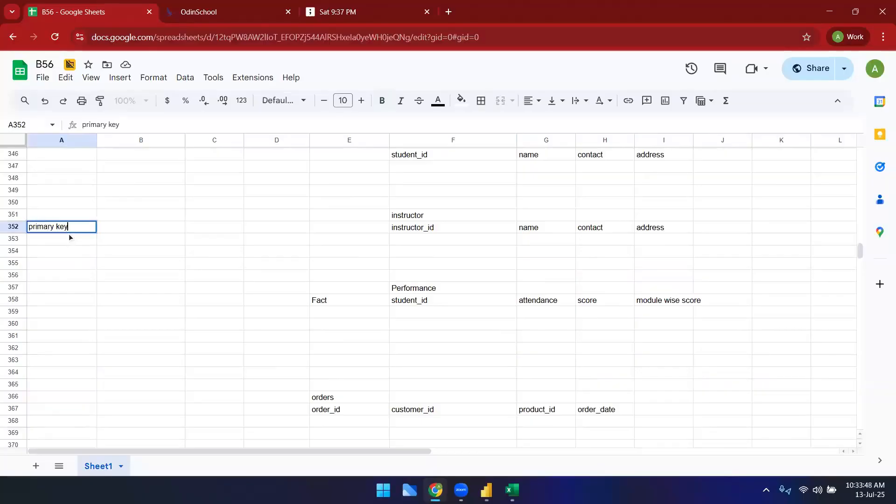
key(Return)
text(fore)
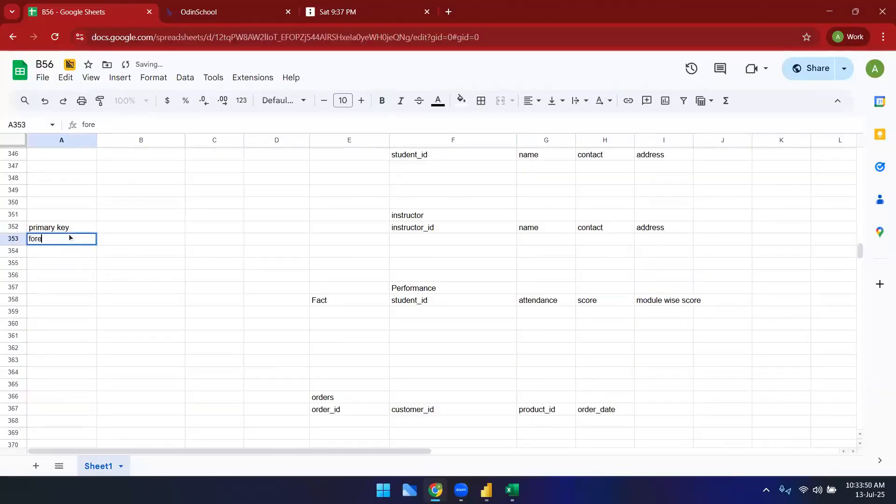
text(ign key)
key(Return)
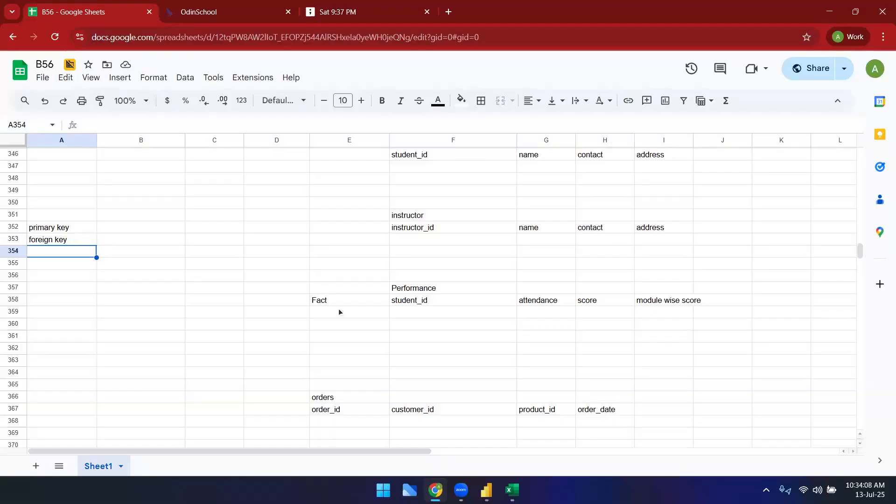
Step: Add "one to one" as the first entry under Types of cardinality
scroll(338, 310, down, 9)
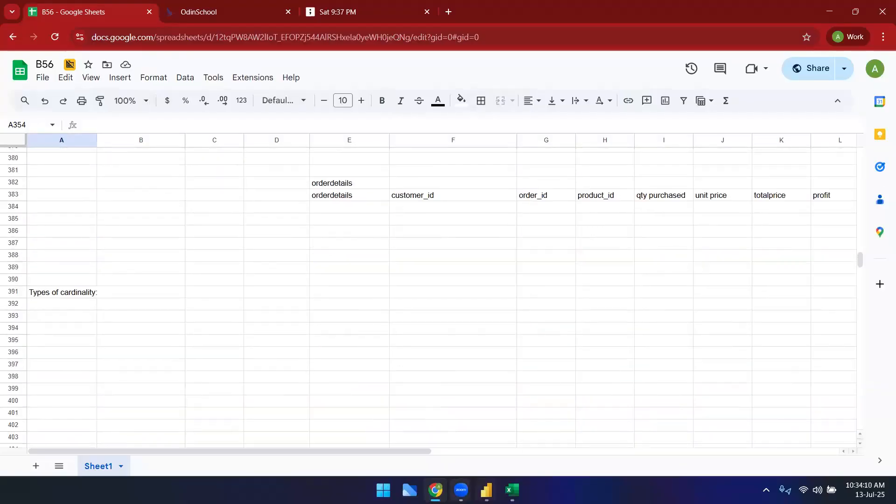
click(215, 316)
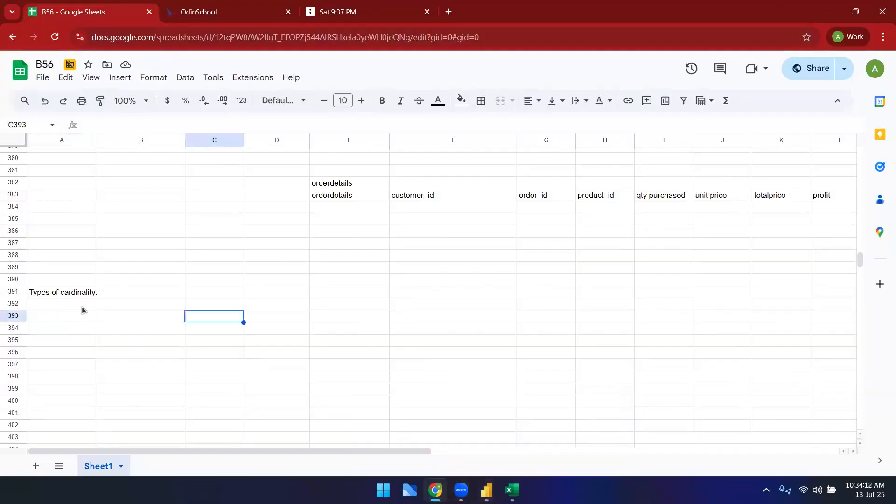
click(80, 292)
click(81, 329)
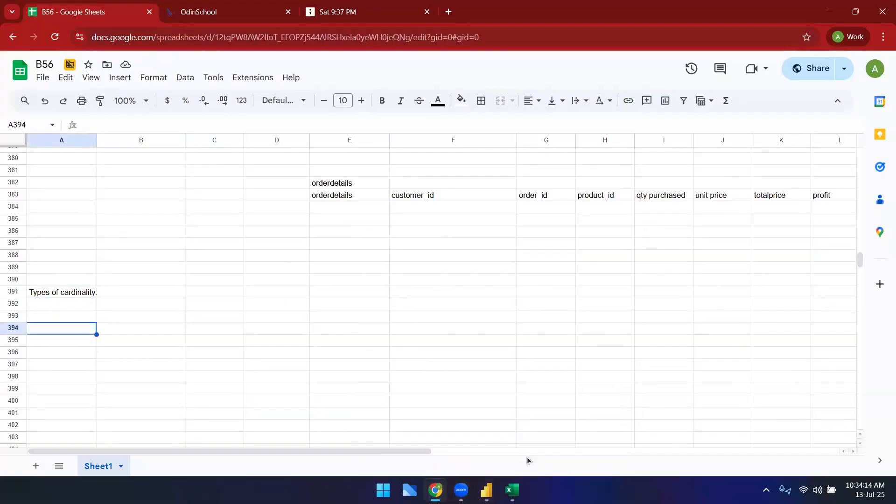
click(55, 307)
click(55, 317)
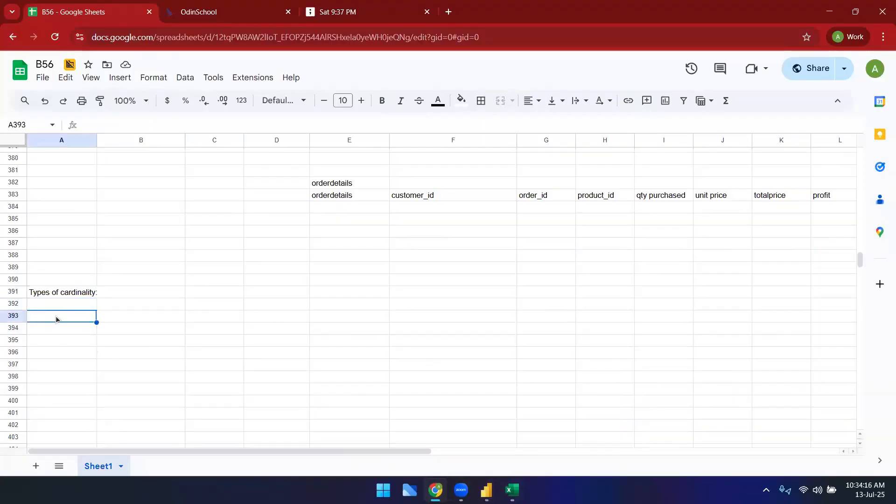
text(one to one)
key(Tab)
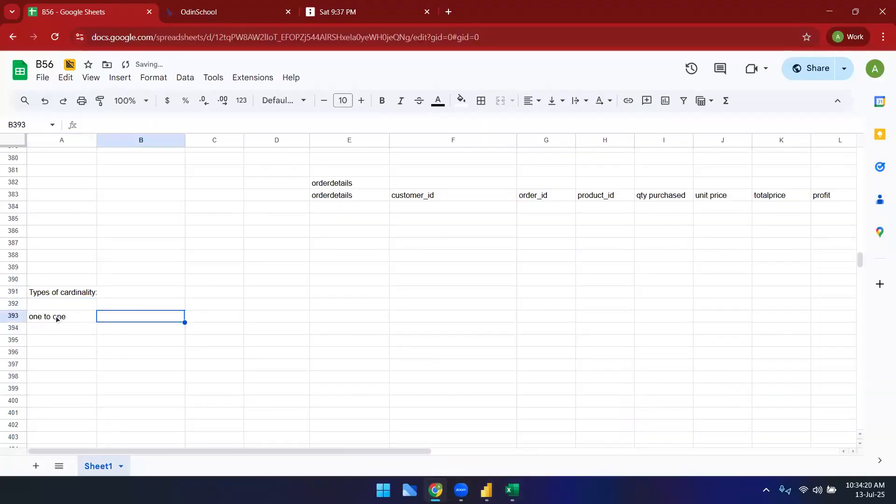
Step: Describe one to one beside it as "each value in table a matches exactle one value in table b"
text(each v)
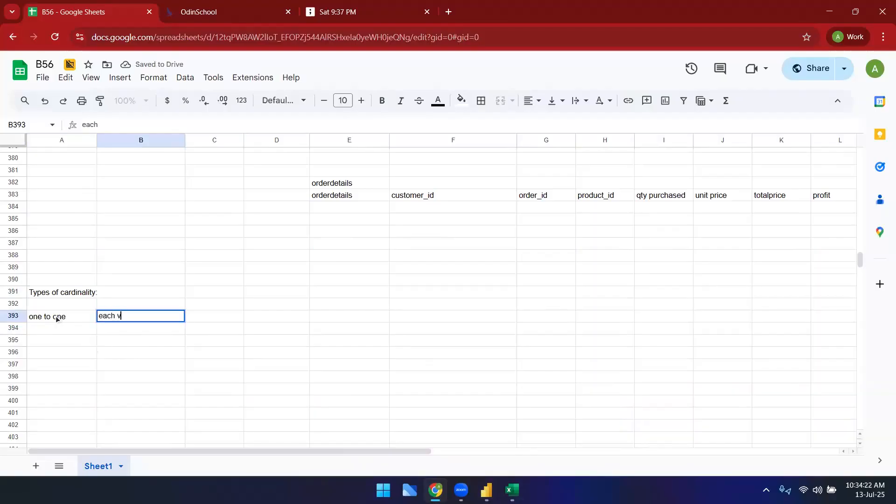
text(alue in table a matches ex)
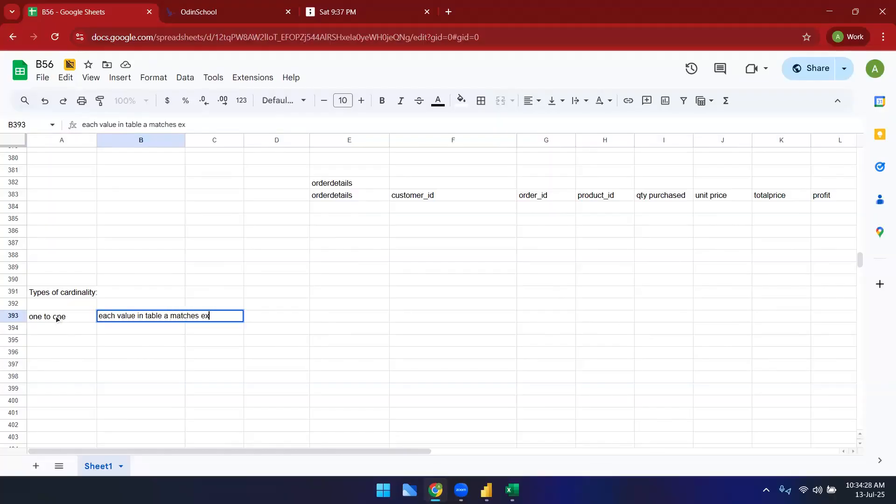
text(actle one)
text( value in table)
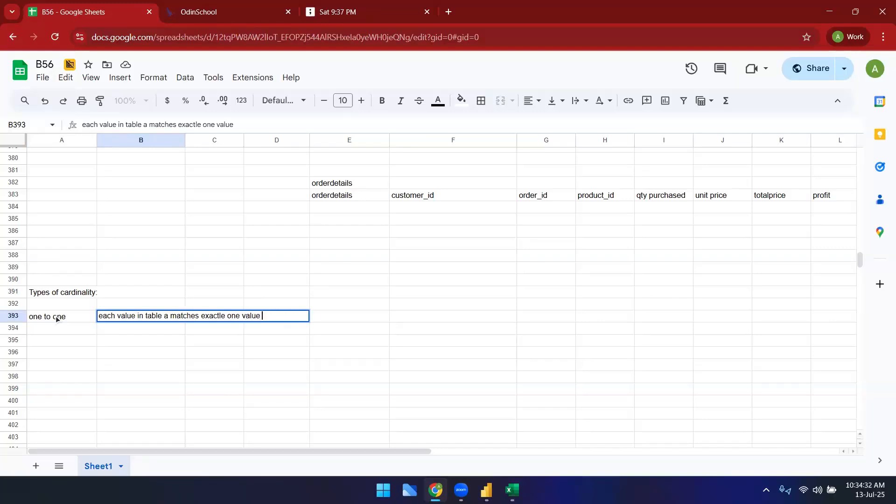
text( b)
click(227, 380)
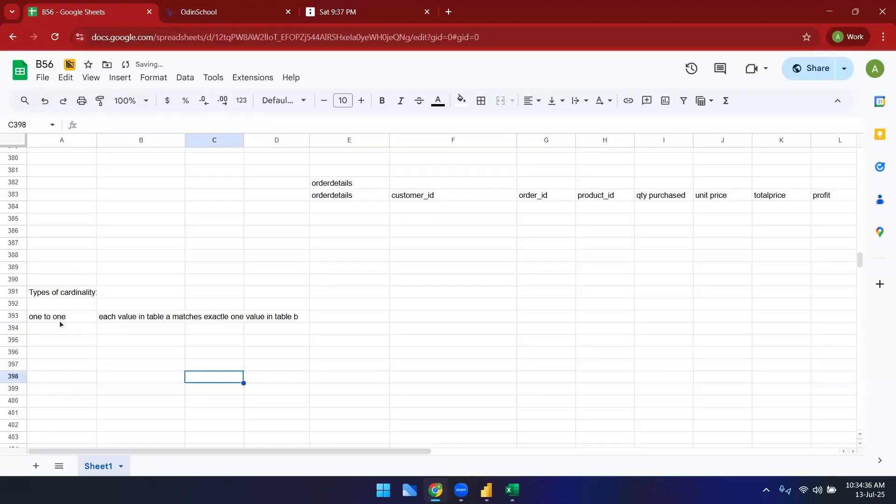
Step: Return to the Excel workbook and select customer 201's ID on the Customers sheet
mouse_move(485, 493)
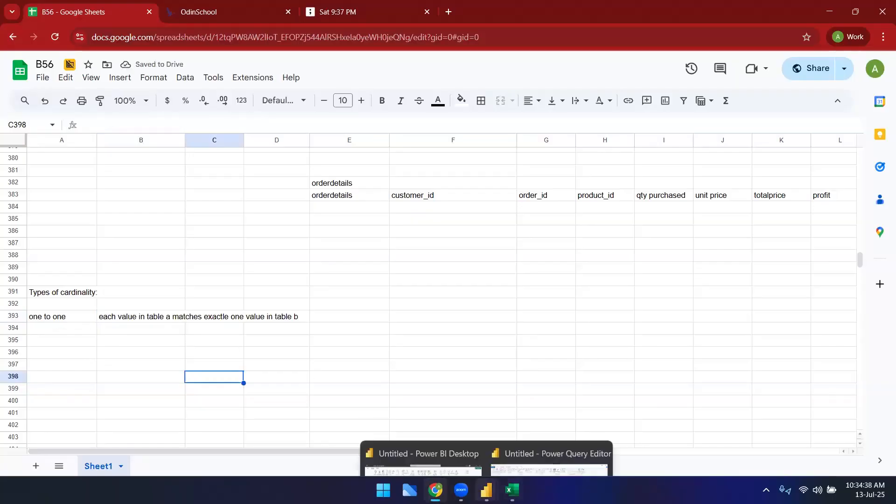
click(512, 491)
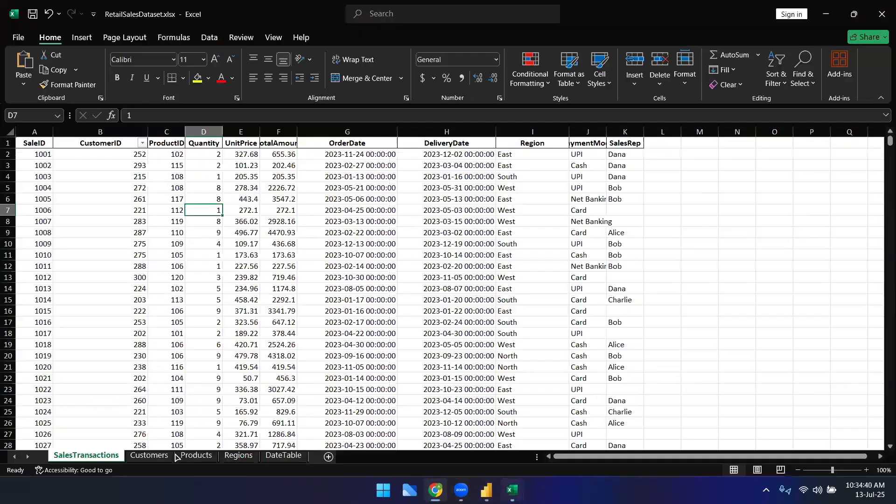
click(145, 456)
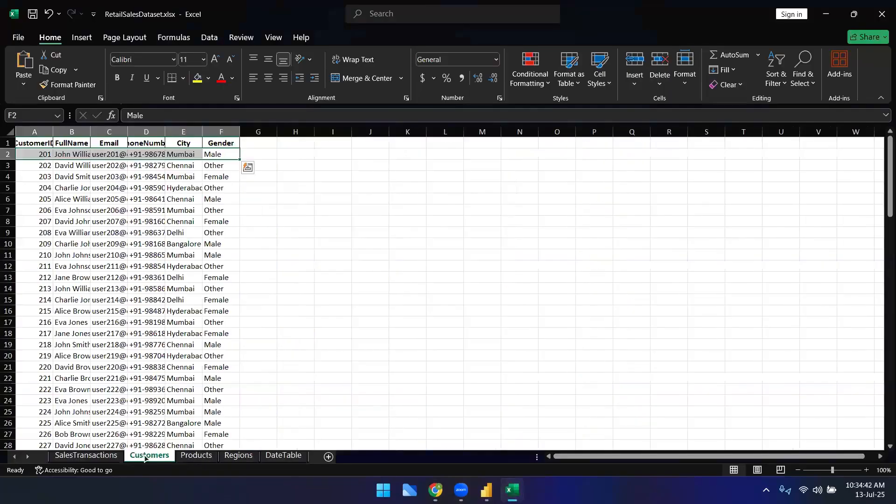
click(45, 155)
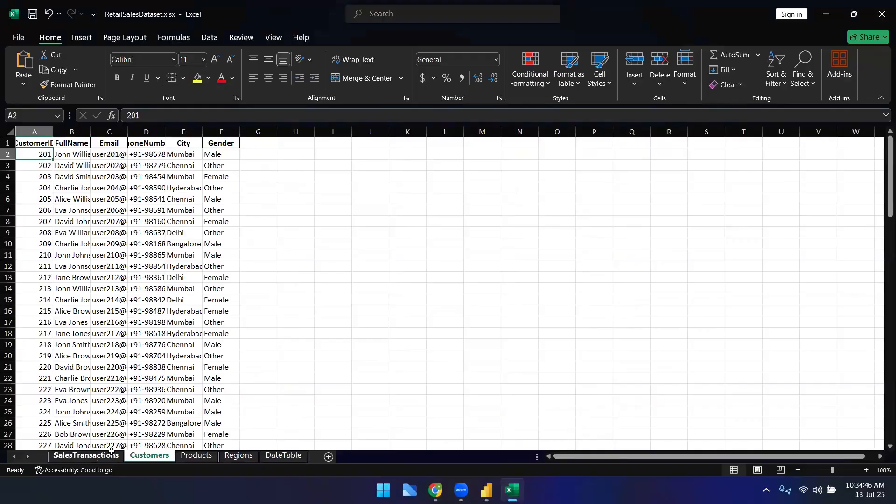
Step: On SalesTransactions, filter the CustomerID column to show only transactions for customer 201
click(95, 456)
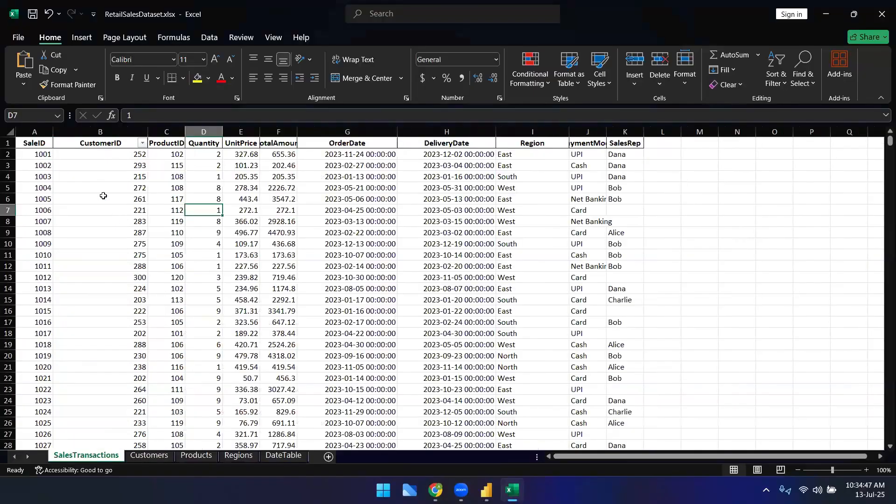
click(142, 143)
click(31, 293)
click(31, 304)
click(106, 402)
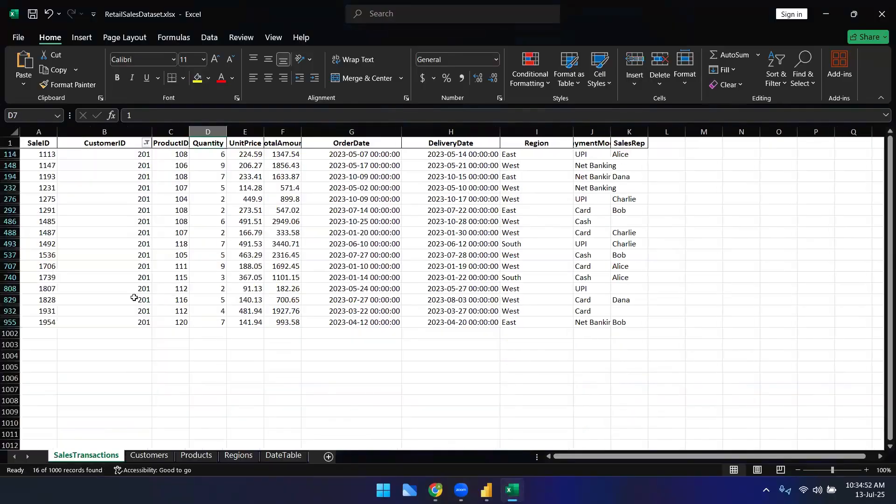
Step: Clear the CustomerID filter on SalesTransactions so all transactions show again
click(146, 143)
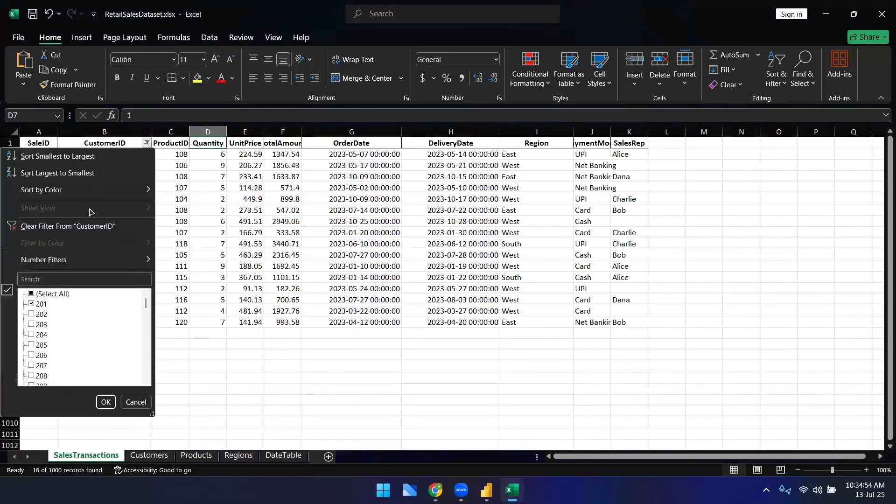
click(31, 293)
click(106, 402)
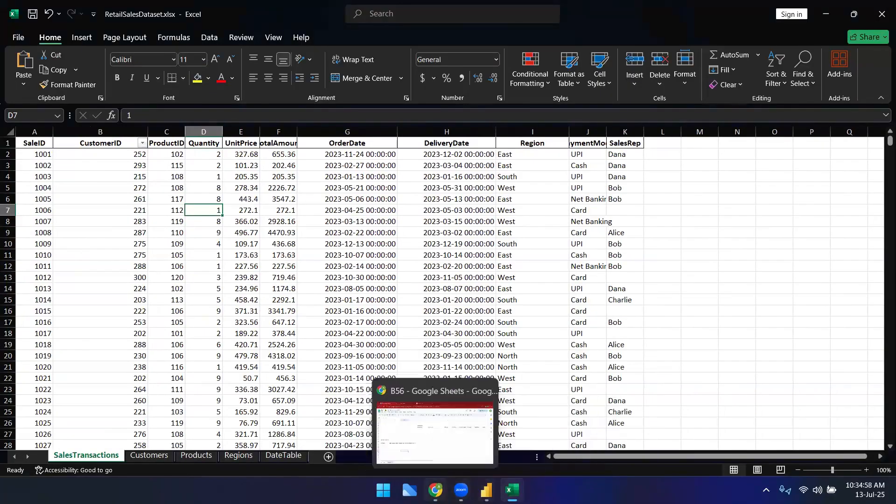
Step: In the Google Sheets notes, widen column B and wrap its text so the one to one description fits
click(436, 490)
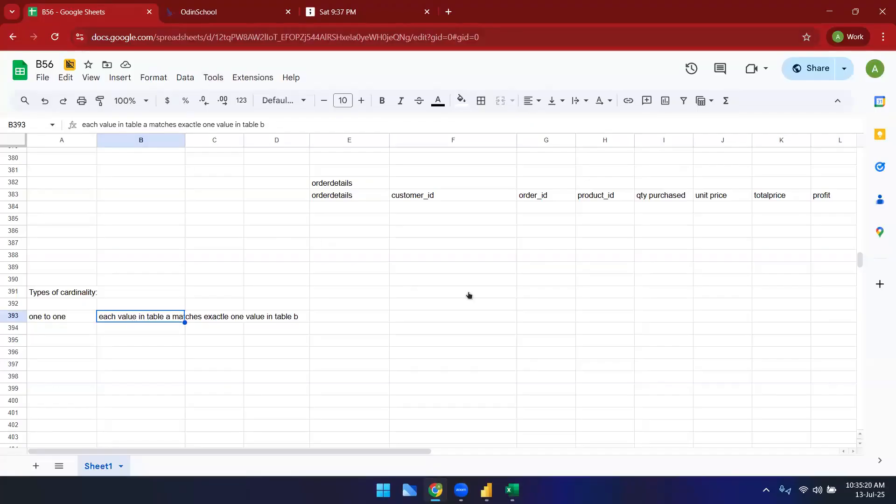
scroll(448, 298, up, 4)
scroll(298, 266, down, 3)
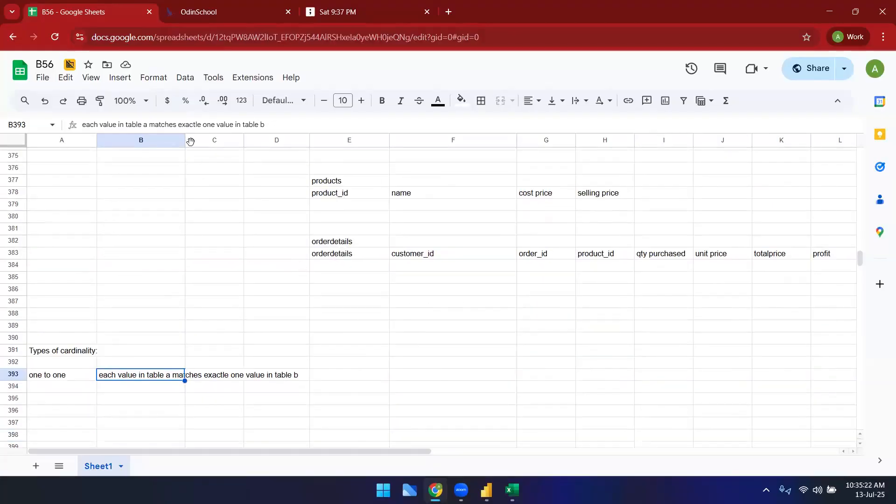
drag(185, 141, 285, 141)
click(210, 141)
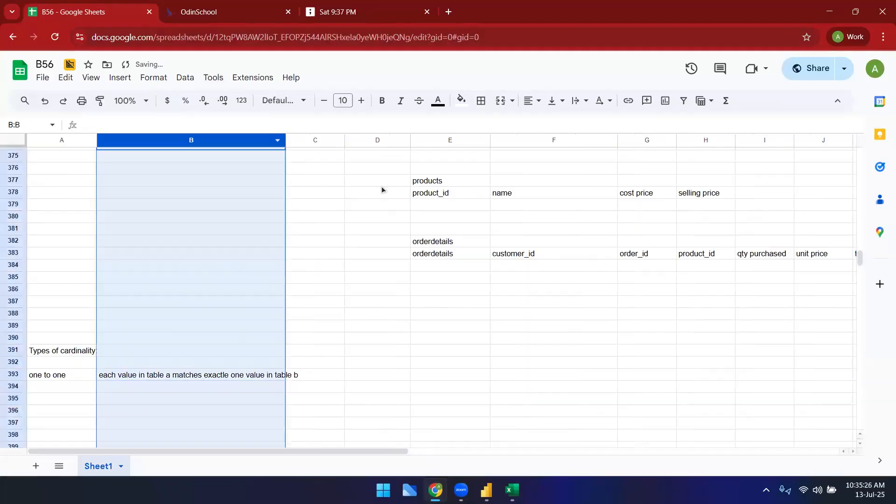
click(577, 101)
click(594, 124)
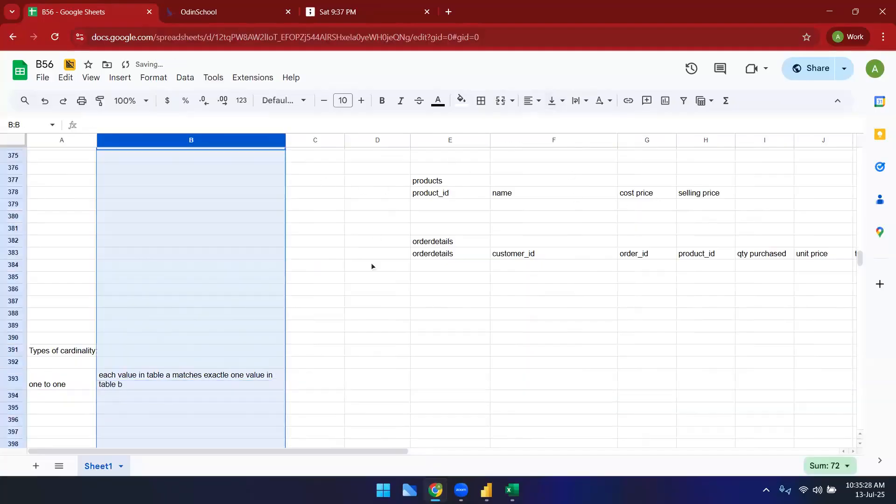
click(329, 317)
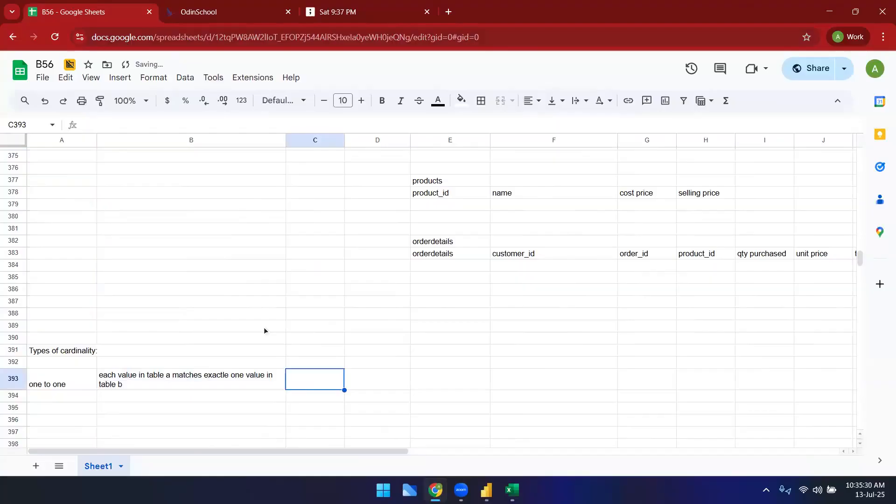
Step: List One to many, Many to one and Many to many below one to one under Types of cardinality
scroll(264, 330, down, 1)
click(81, 326)
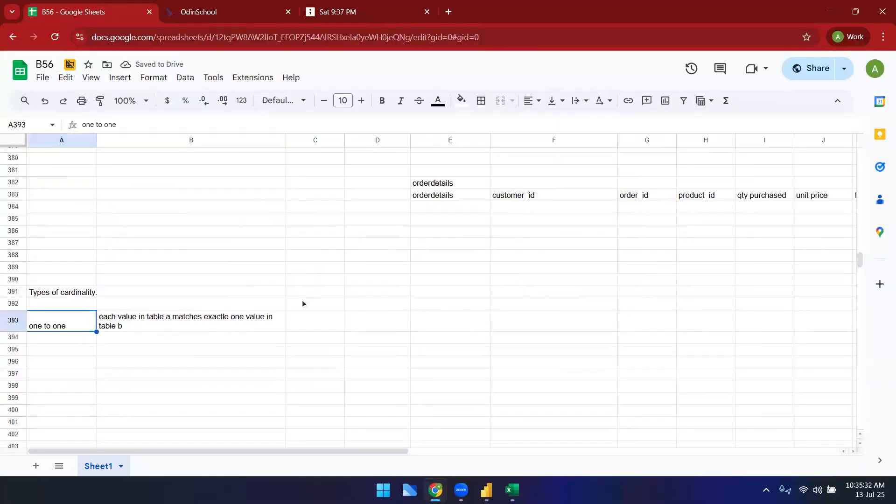
click(77, 340)
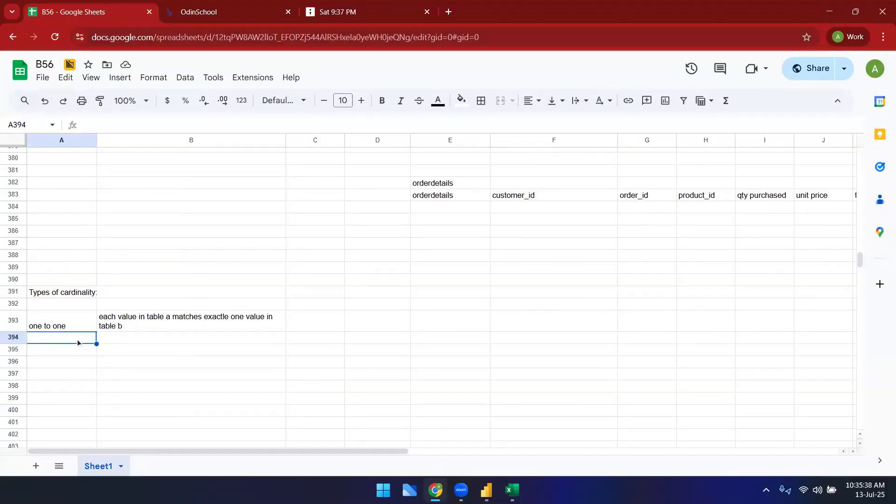
text(One to many)
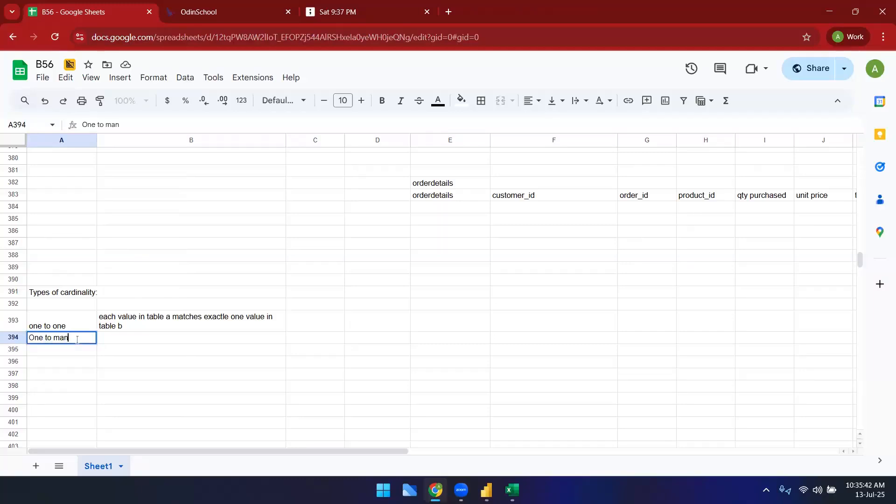
key(Return)
text(Many to one)
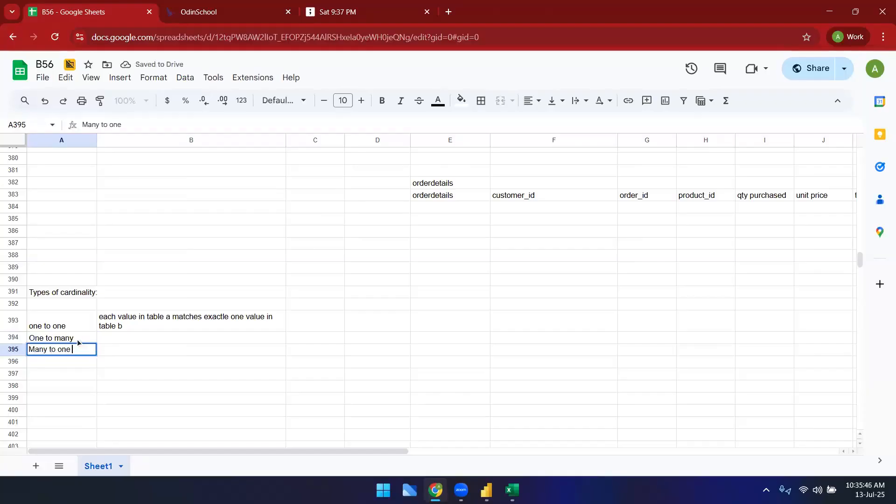
key(Return)
text(Many to)
key(Tab)
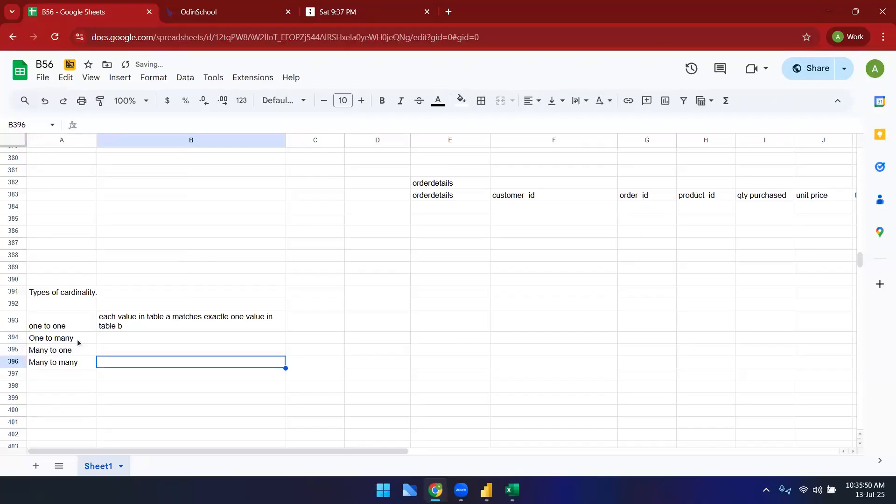
Step: Describe Many to many beside it as "many values in table a matches many values in table b"
click(184, 401)
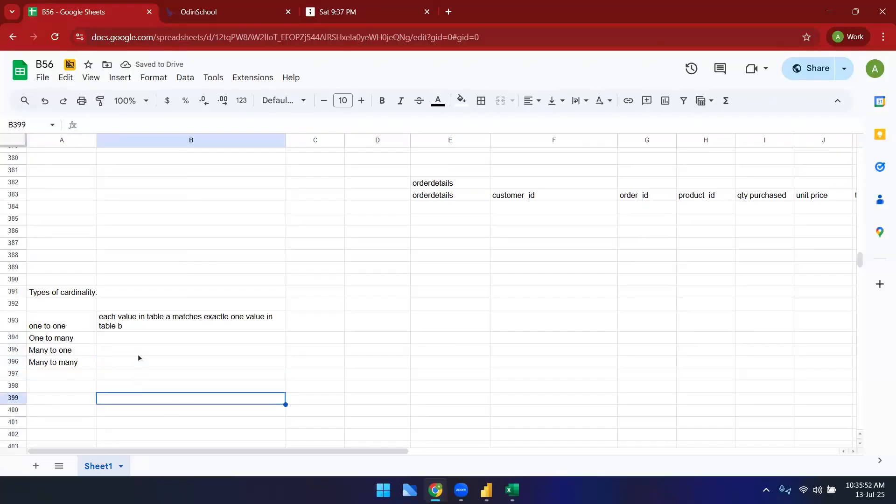
click(139, 363)
text(many values in table a matched)
text( aany)
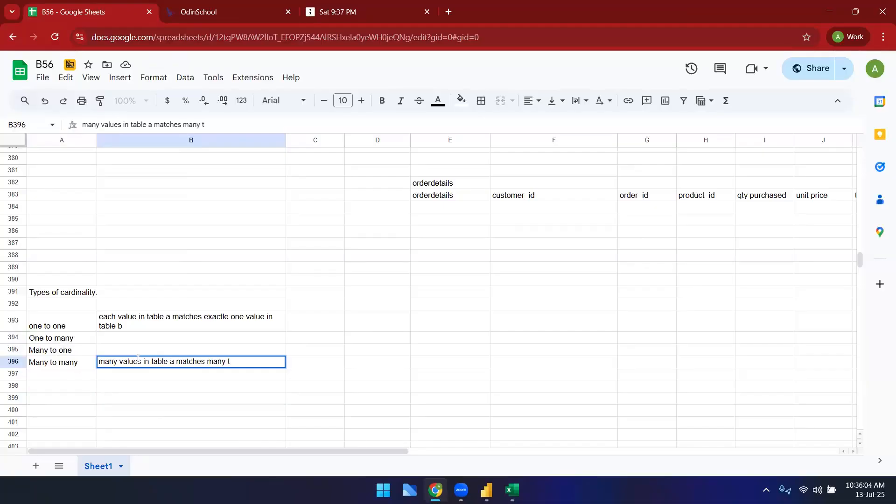
text( values in table)
click(452, 304)
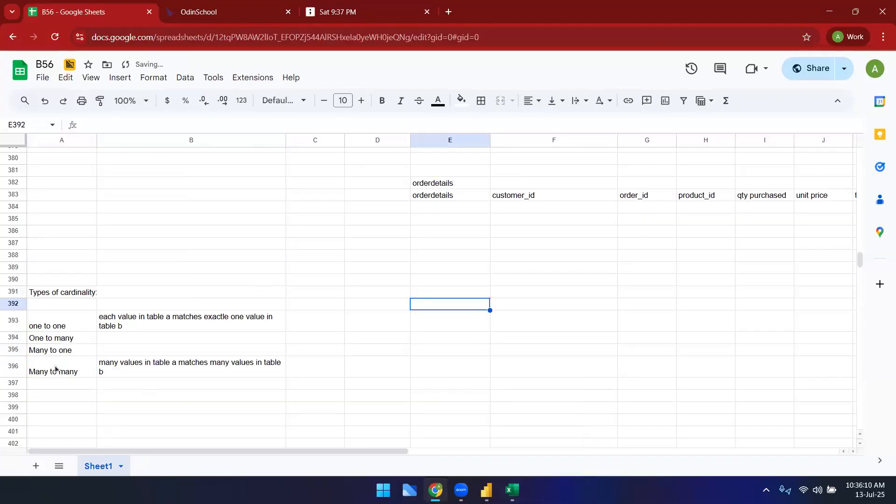
Step: Switch to the RetailSalesDataset workbook and browse its Customers, Products and SalesTransactions sheets
drag(56, 367, 224, 367)
key(alt+Tab)
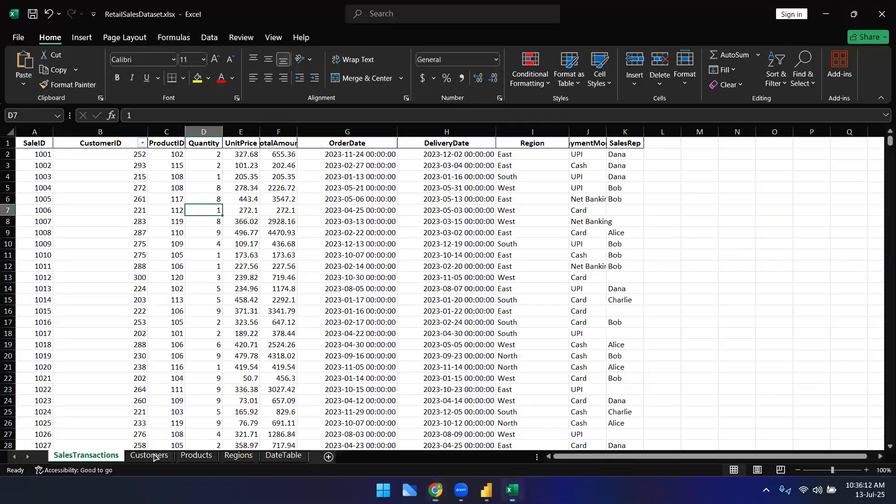
click(154, 455)
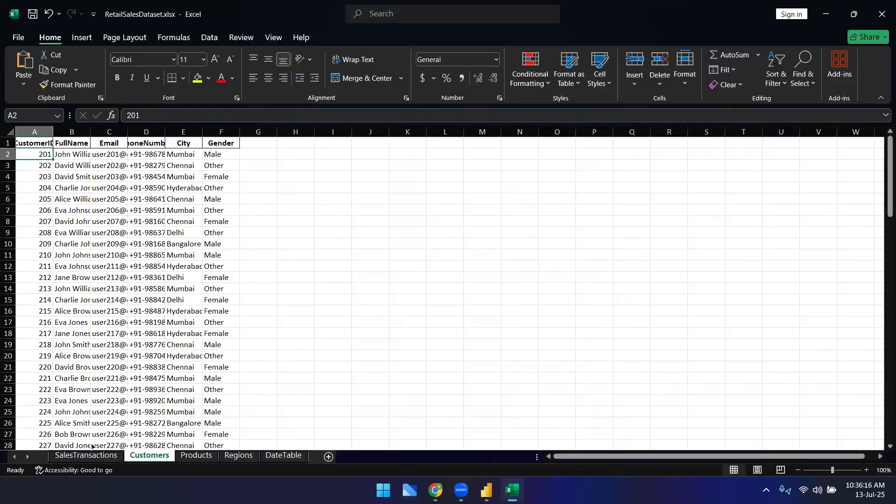
click(103, 456)
click(196, 455)
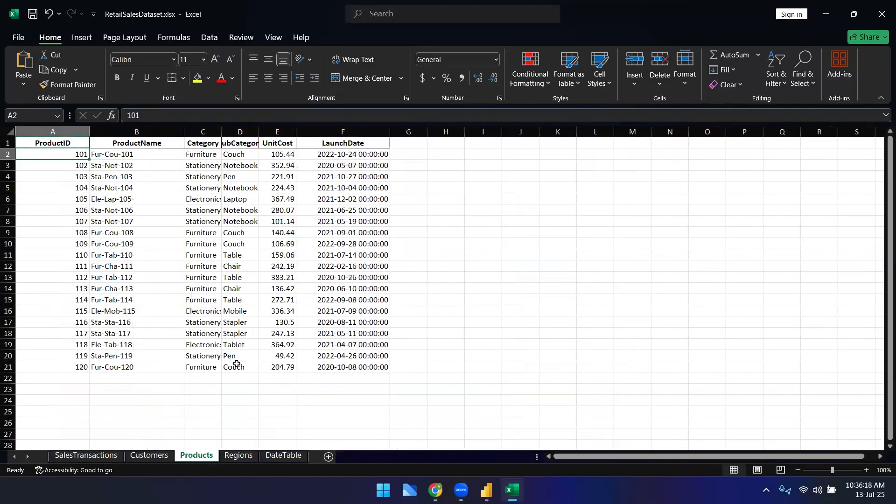
click(85, 455)
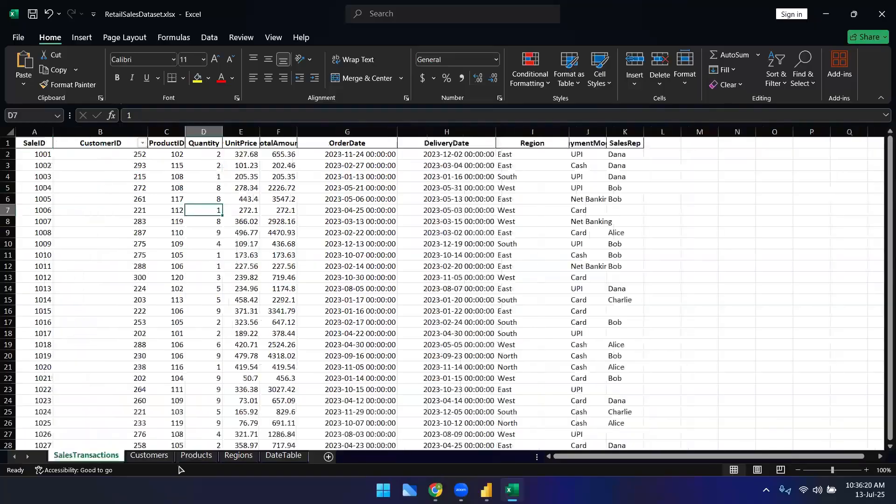
mouse_move(435, 490)
click(383, 490)
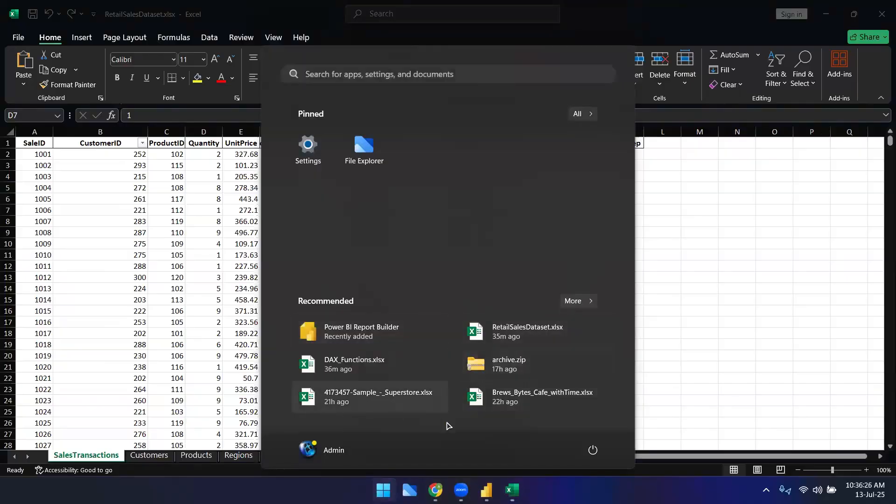
key(super)
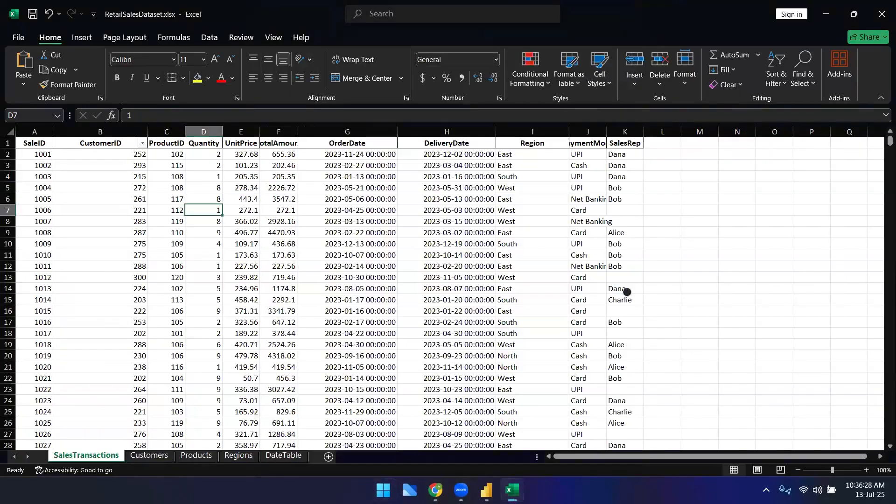
Step: Switch to the Superstore sample workbook and browse its Orders, People and Returns sheets
key(alt+Tab)
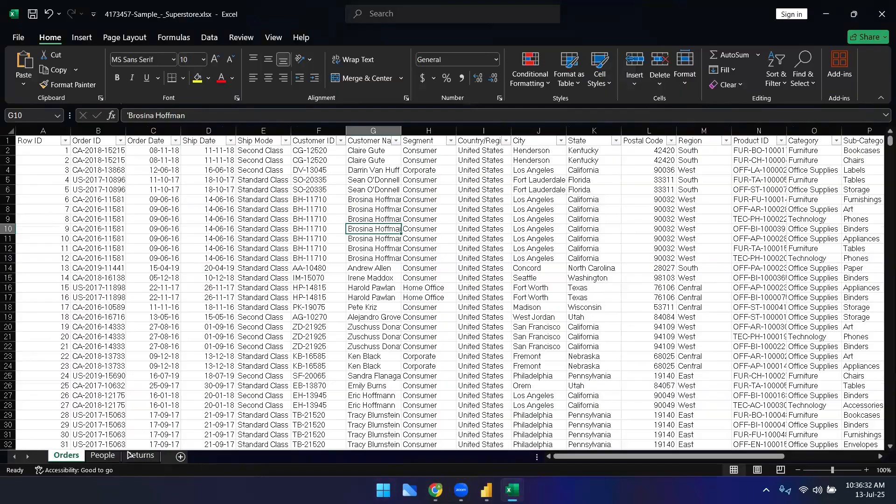
click(101, 455)
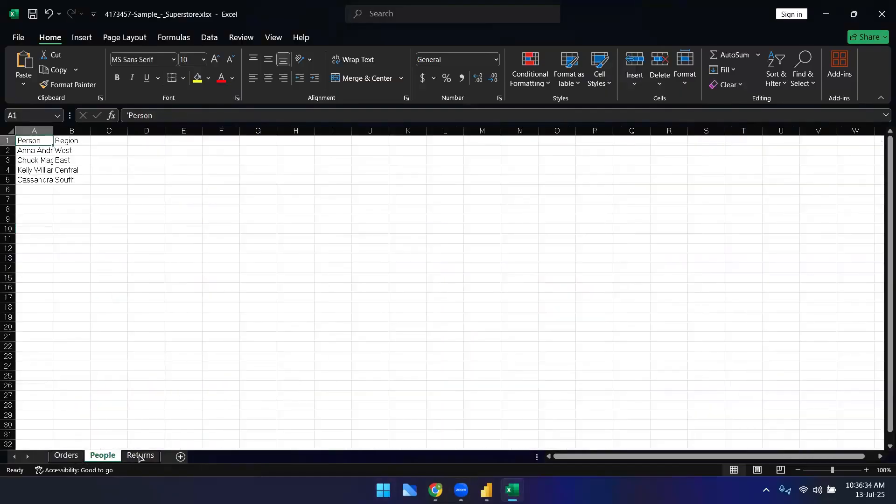
click(139, 457)
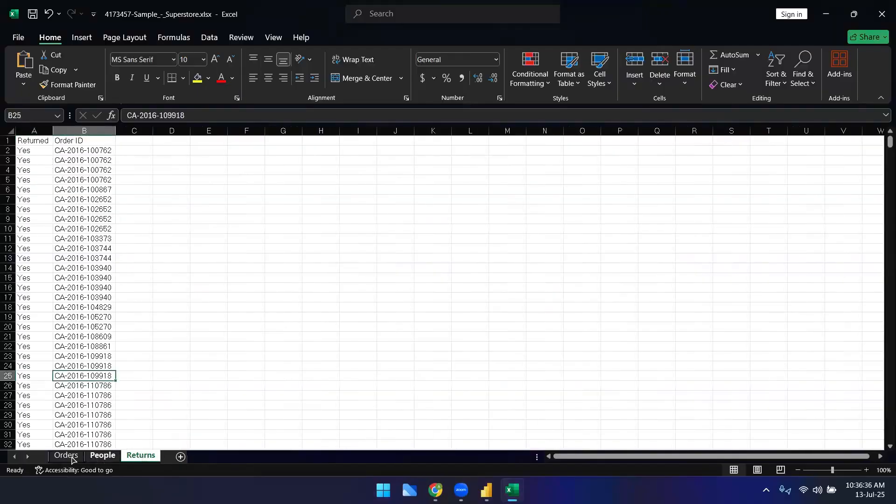
click(70, 457)
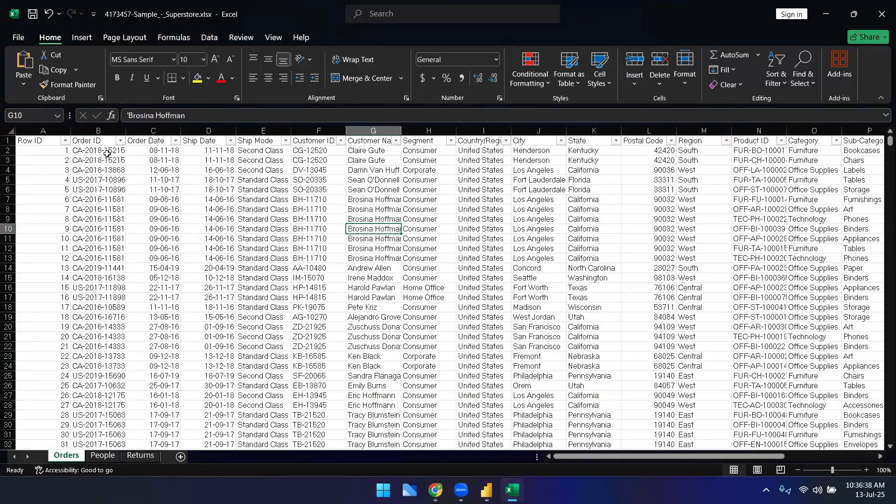
Step: Highlight the repeated Order ID values in rows 7 to 13 of the Orders sheet
click(110, 210)
drag(110, 210, 113, 259)
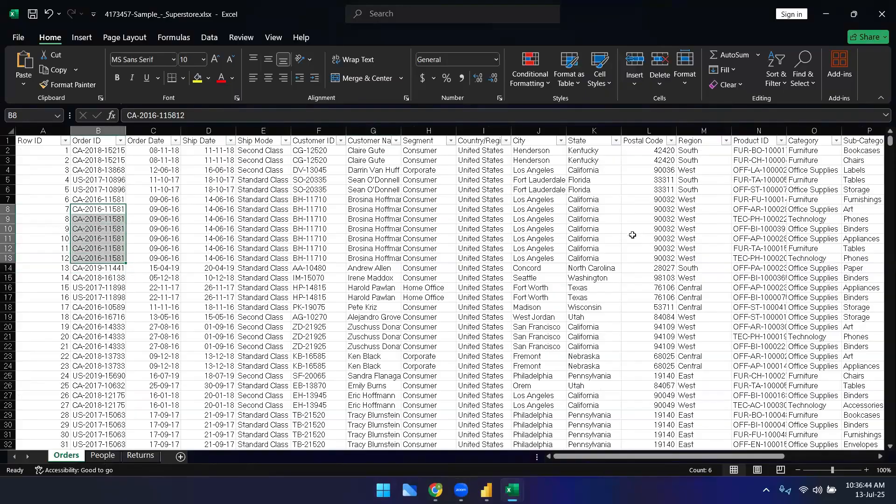
drag(106, 211, 106, 258)
click(110, 200)
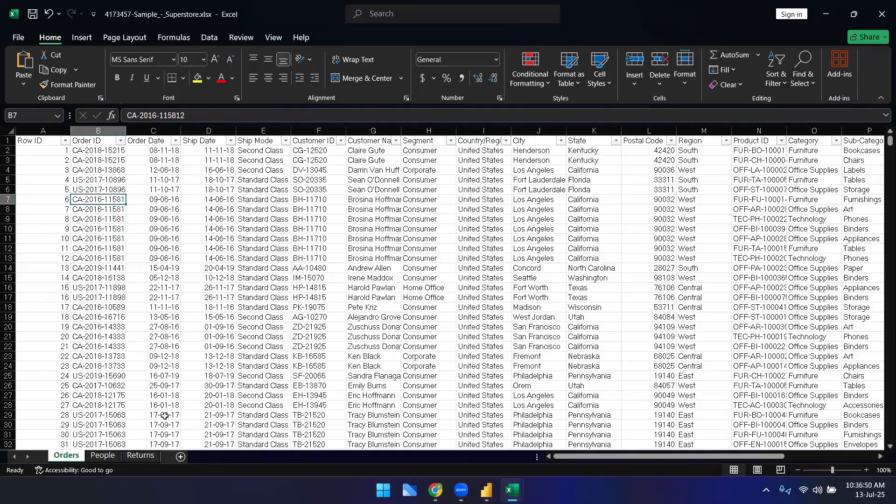
click(159, 208)
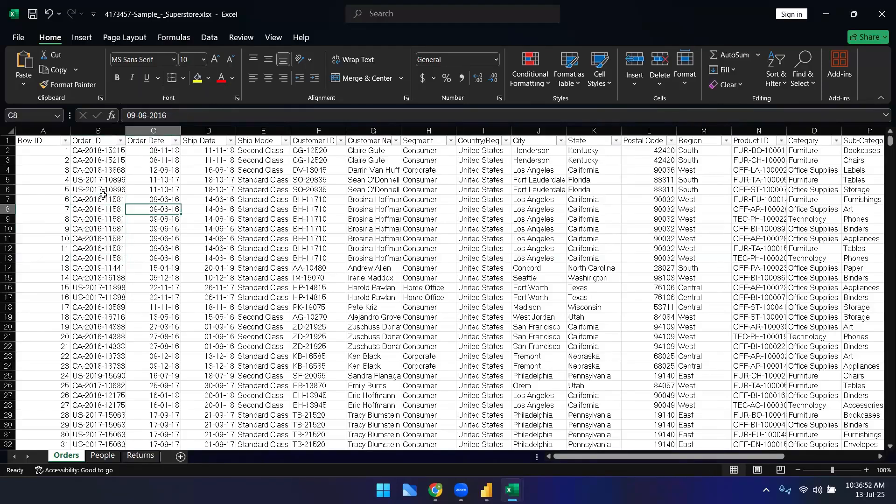
drag(104, 200, 105, 259)
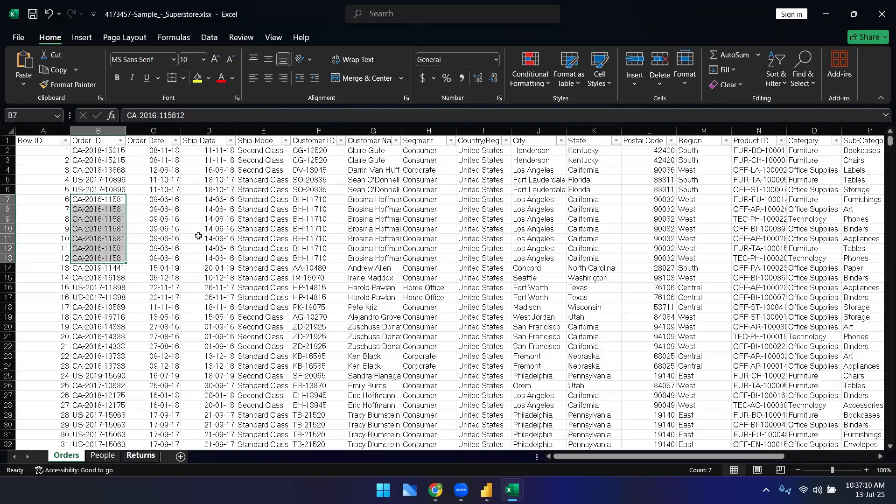
click(198, 235)
drag(105, 202, 102, 258)
click(137, 456)
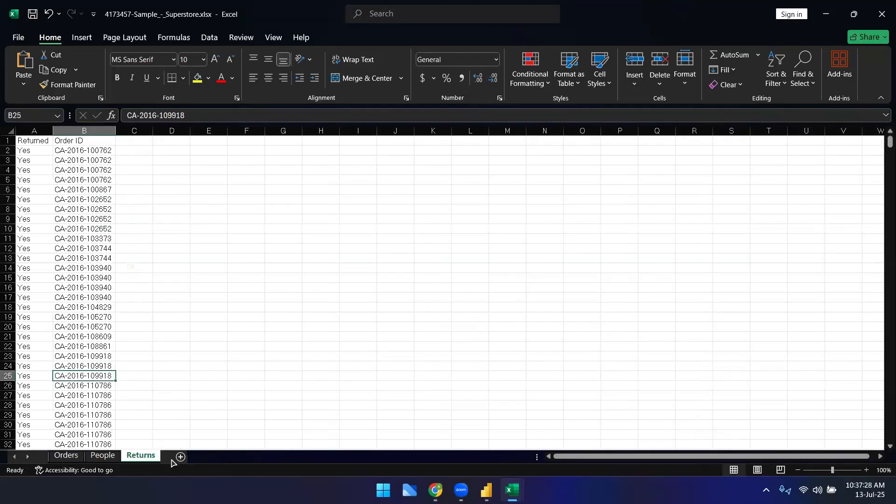
click(68, 456)
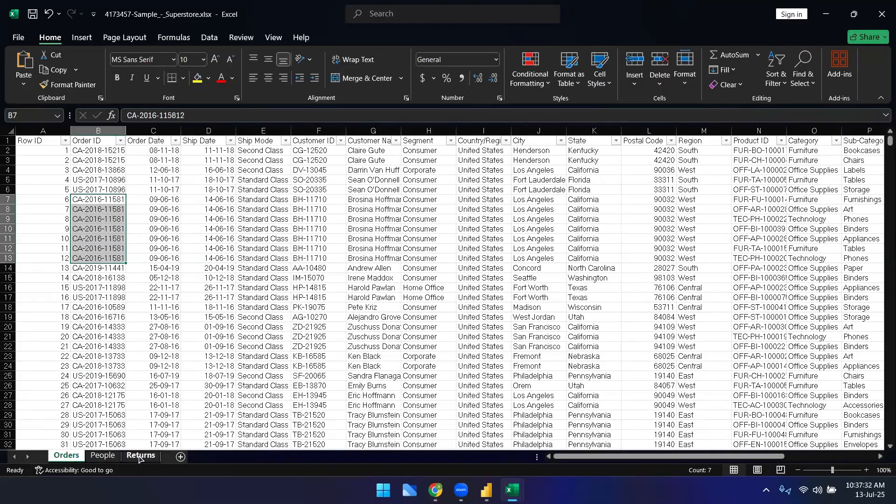
click(140, 457)
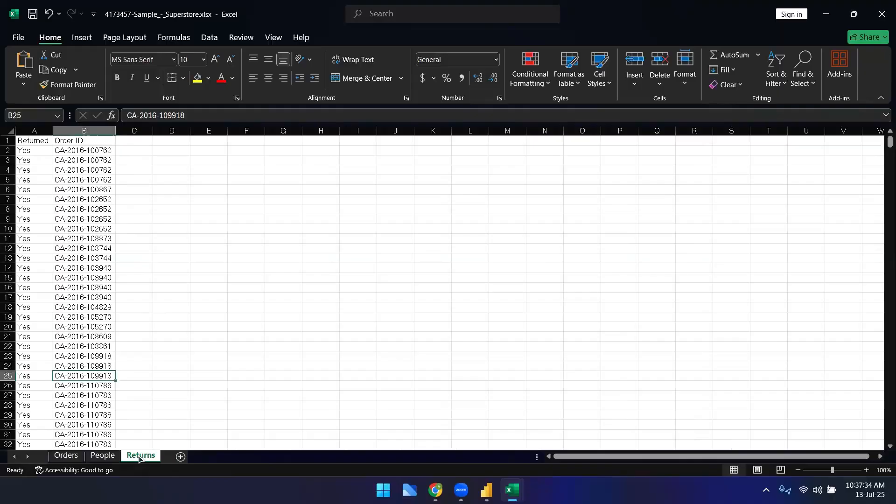
drag(103, 150, 102, 179)
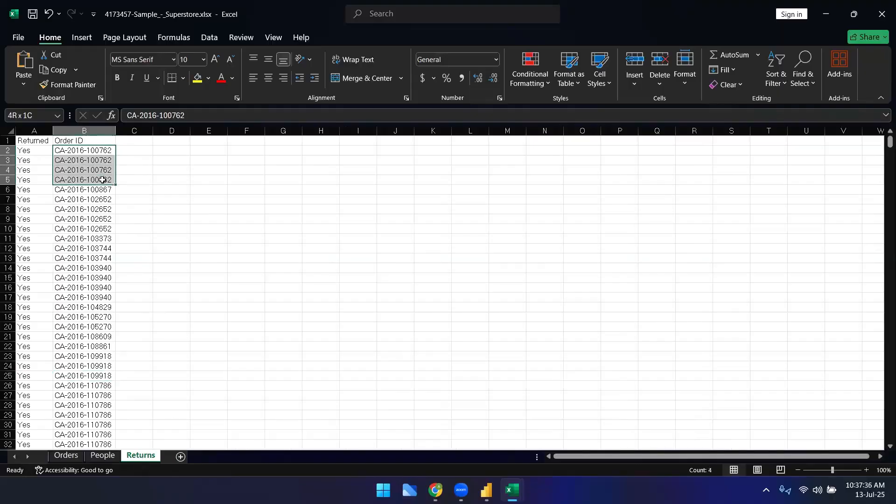
Step: On the Orders sheet, filter the Order ID column to show only order 100762
click(65, 457)
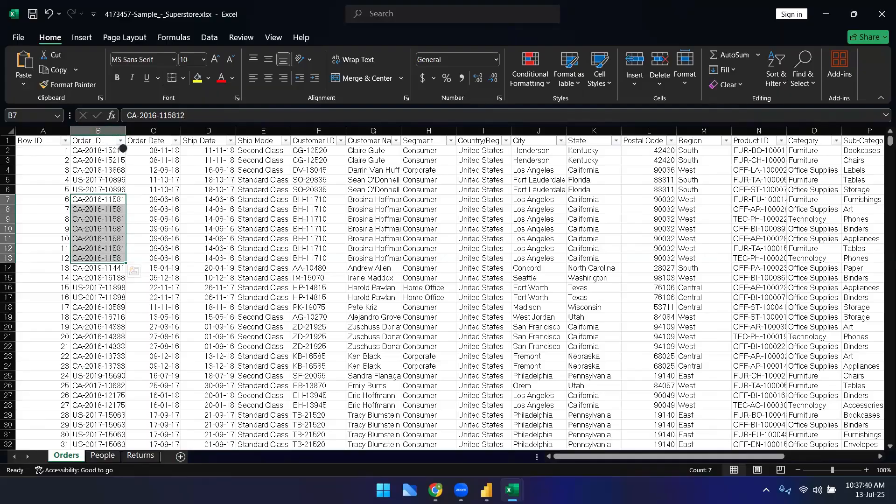
click(121, 140)
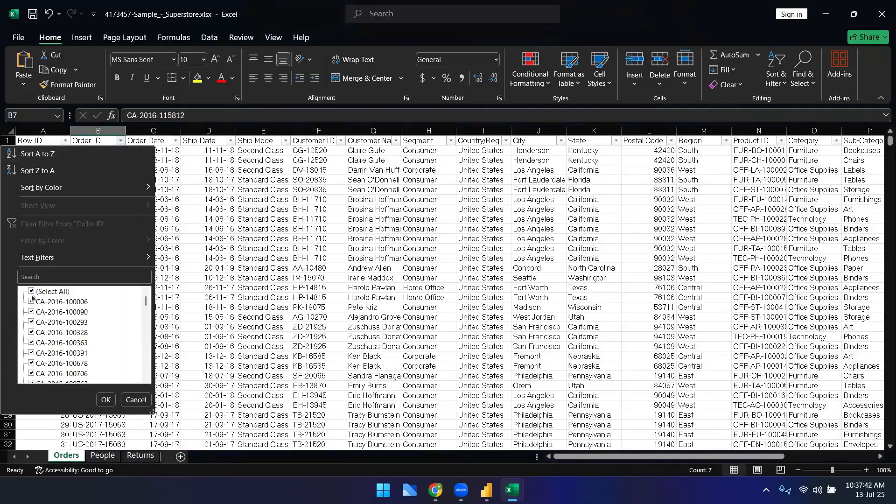
click(31, 291)
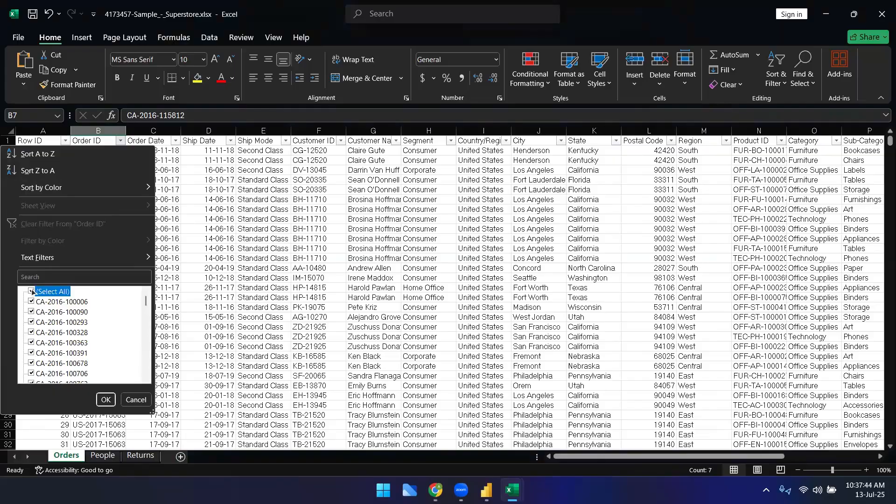
click(32, 276)
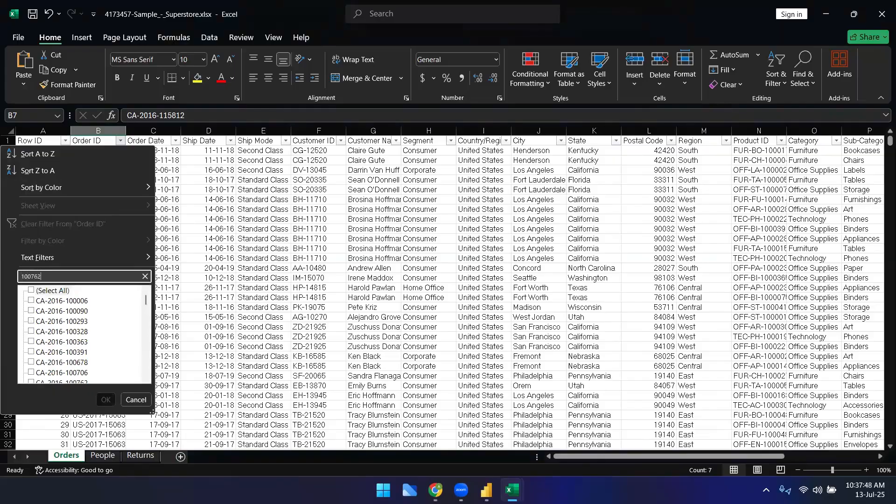
key(Return)
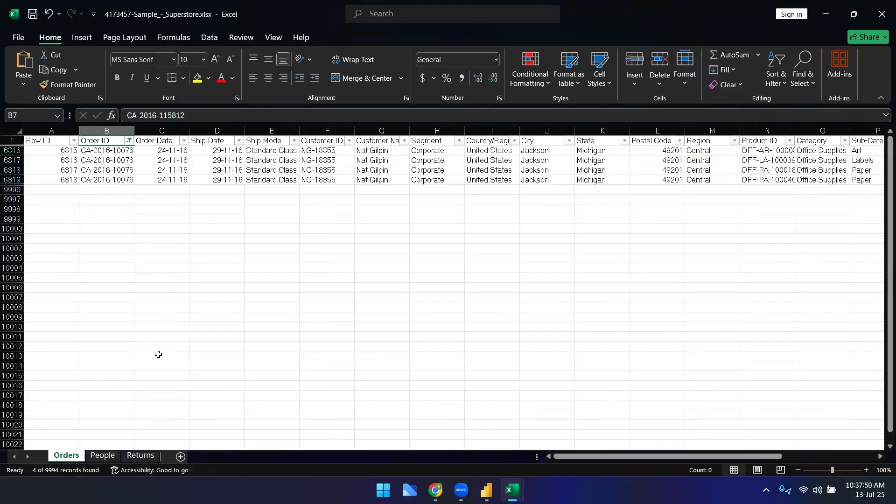
drag(134, 131, 173, 130)
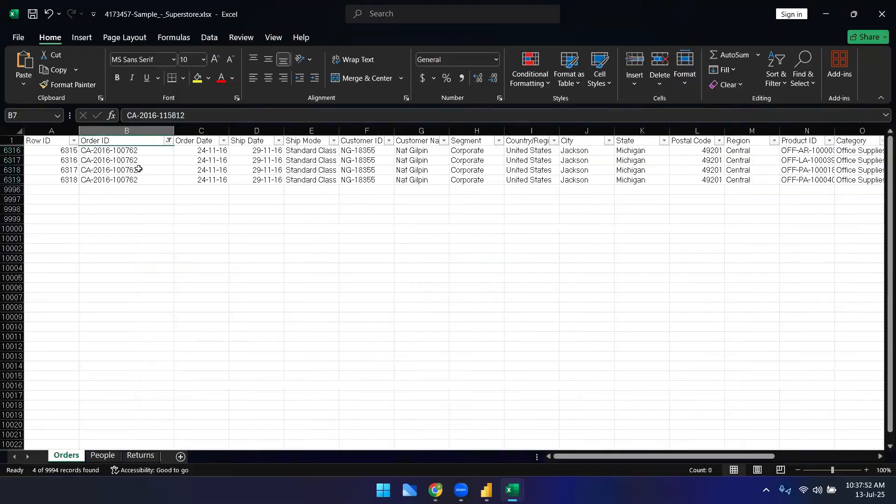
drag(135, 152, 135, 182)
key(ctrl+c)
click(141, 455)
key(ctrl+v)
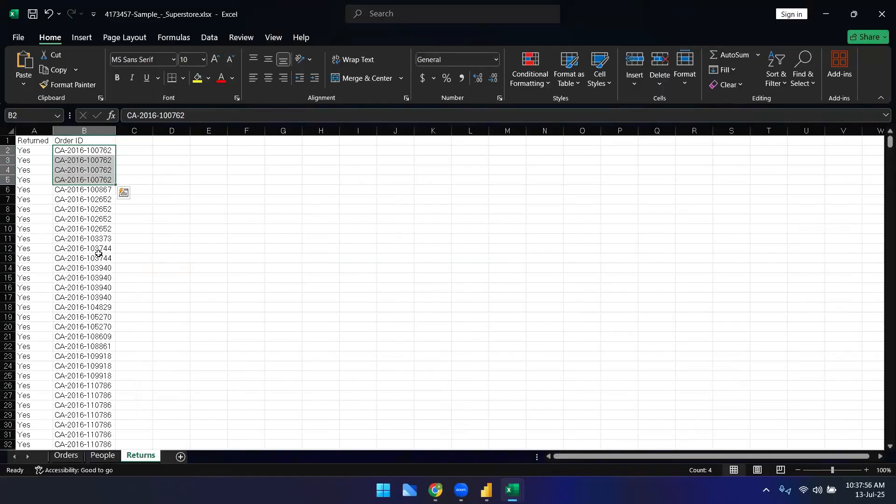
click(162, 167)
drag(105, 148, 103, 182)
click(65, 455)
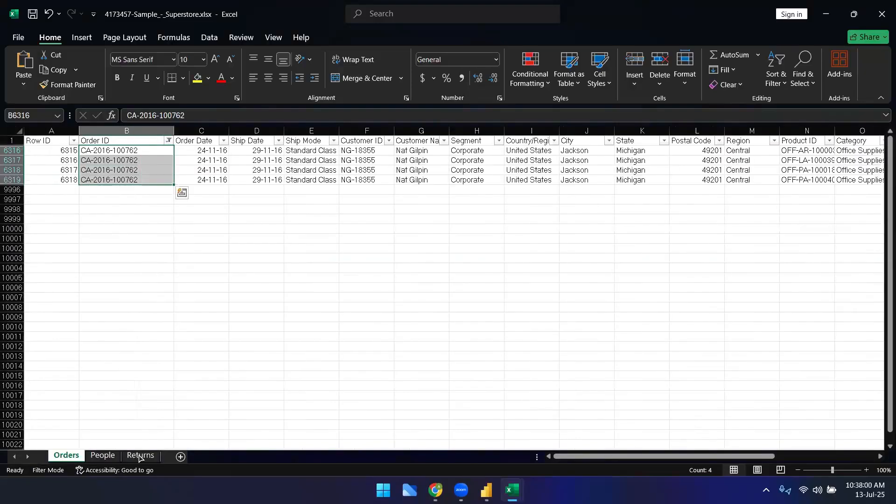
Step: Clear the Order ID filter on the Orders sheet by reselecting all values
click(168, 140)
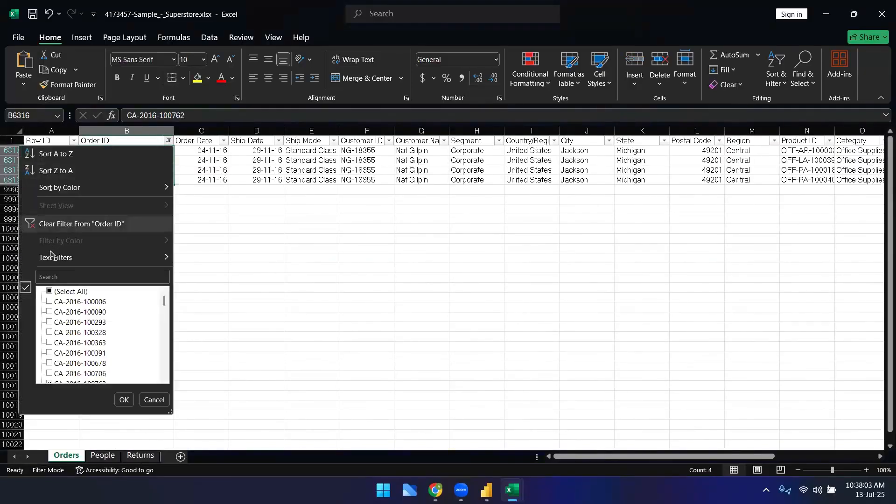
click(50, 291)
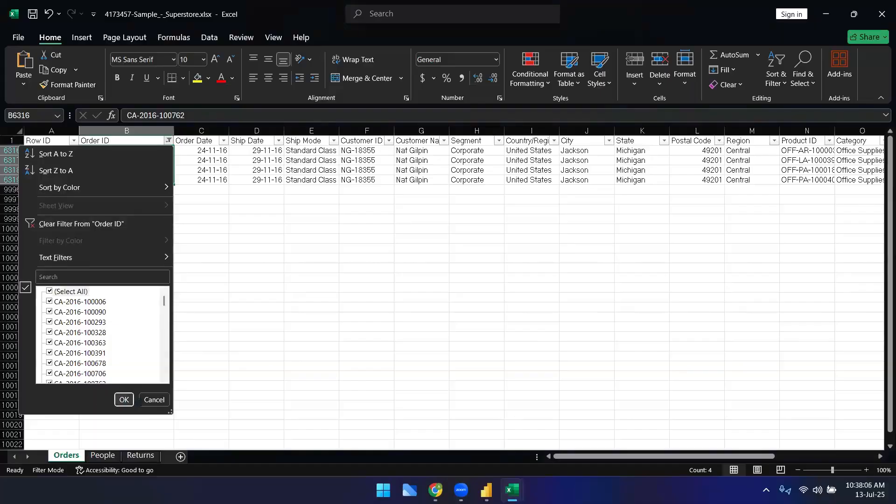
click(124, 400)
Step: In the Google Sheets notes, describe Many to one as "many values in table a match one value in table b"
mouse_move(436, 490)
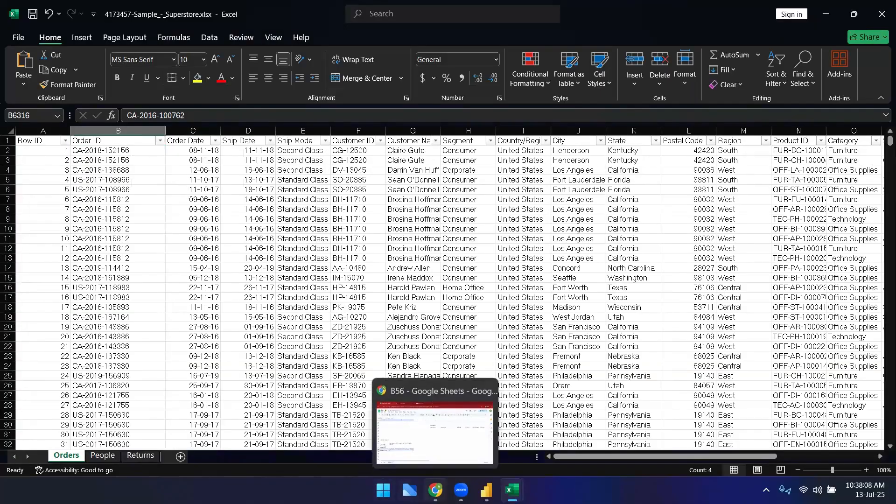
click(436, 434)
click(113, 369)
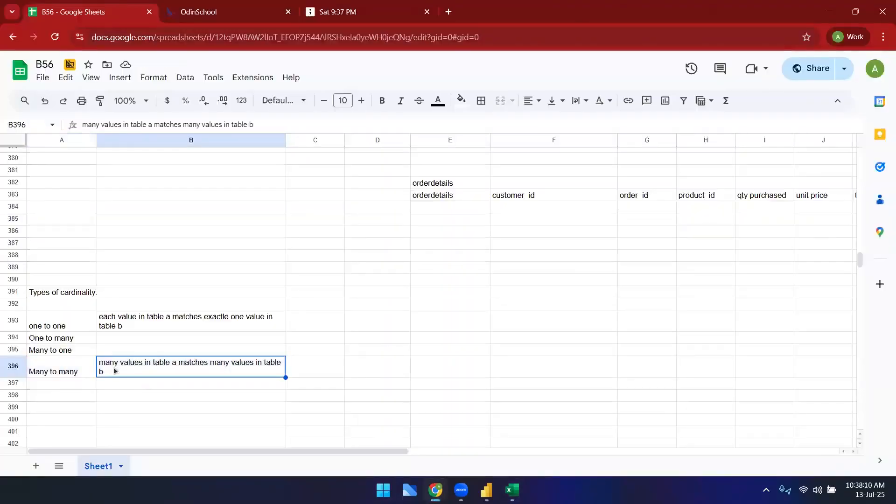
click(64, 326)
click(65, 372)
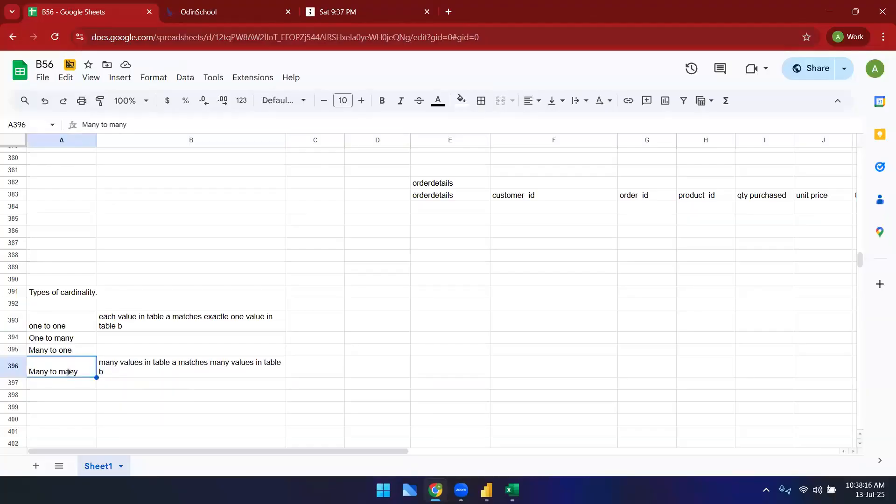
click(115, 350)
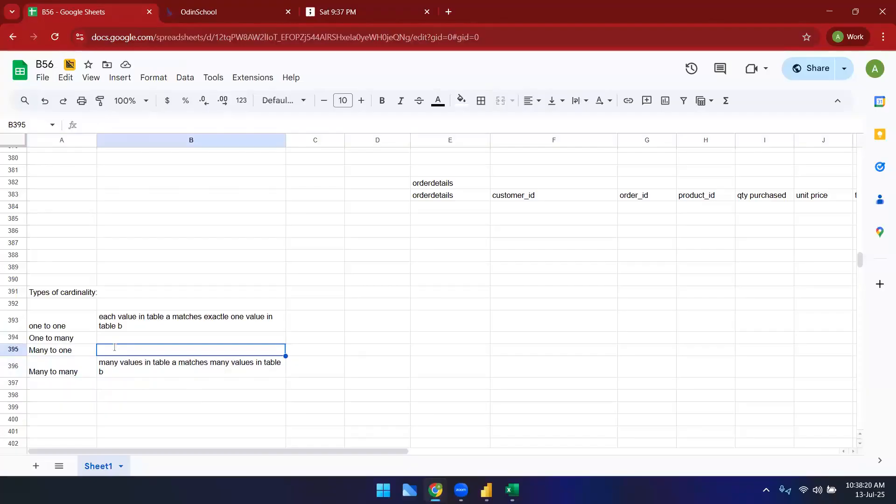
text(many values in)
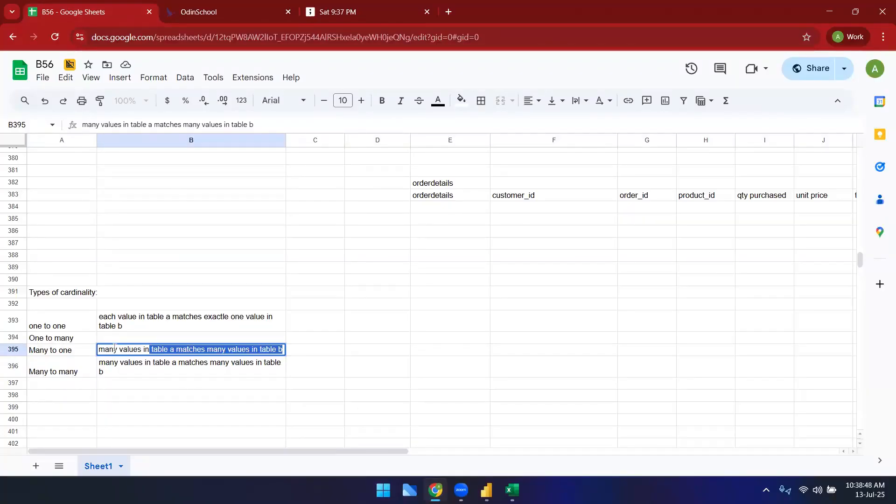
text(t)
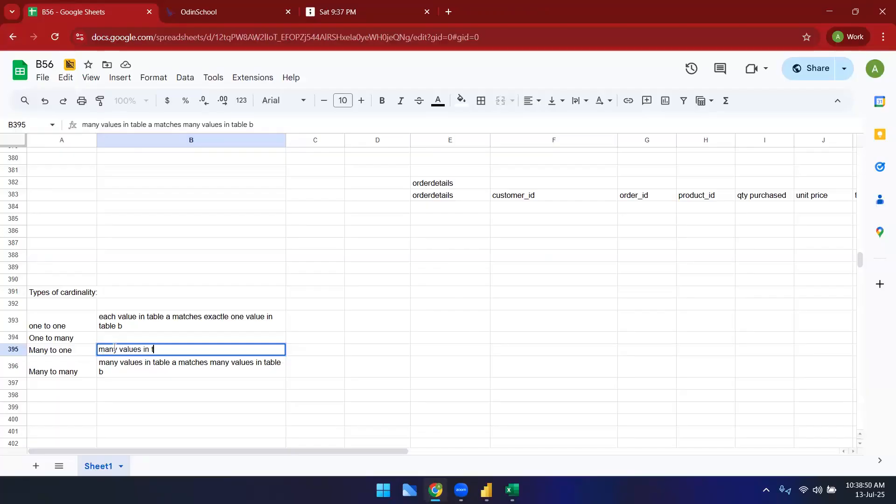
text(able an)
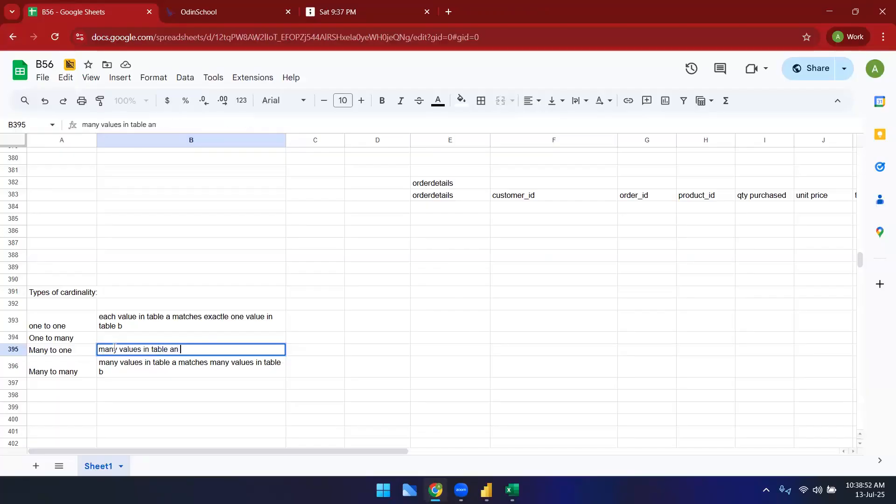
key(BackSpace)
key(BackSpace)
text(match one value in table b)
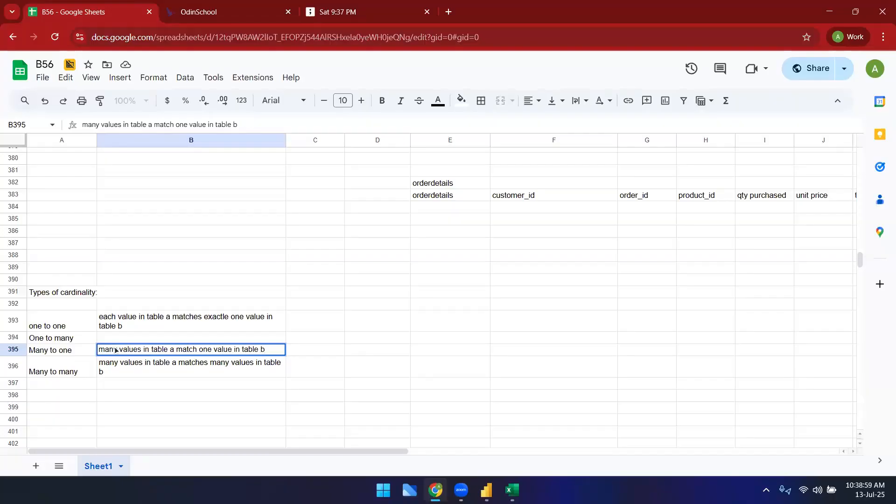
key(Return)
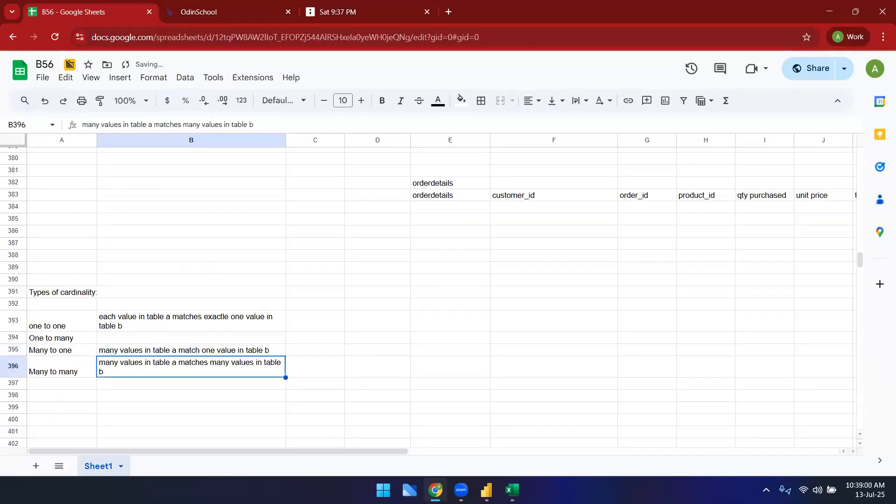
Step: Switch to the RetailSalesDataset workbook and compare its Customers and SalesTransactions sheets
mouse_move(512, 490)
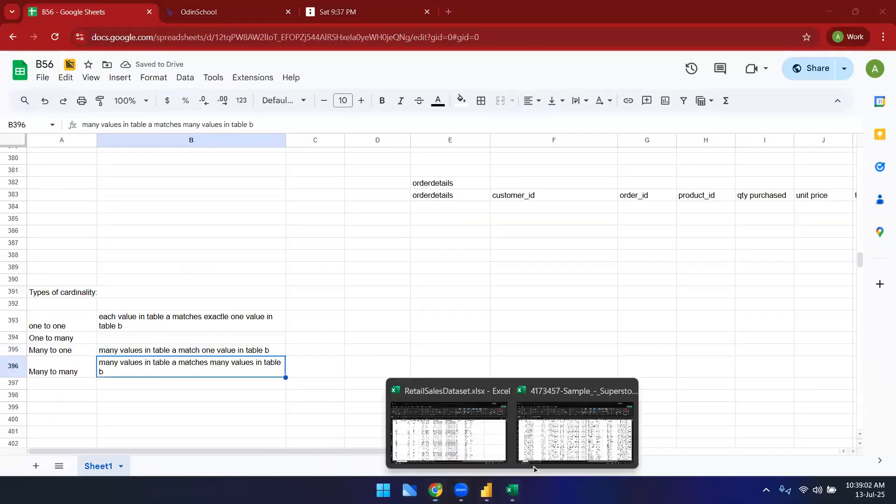
click(467, 431)
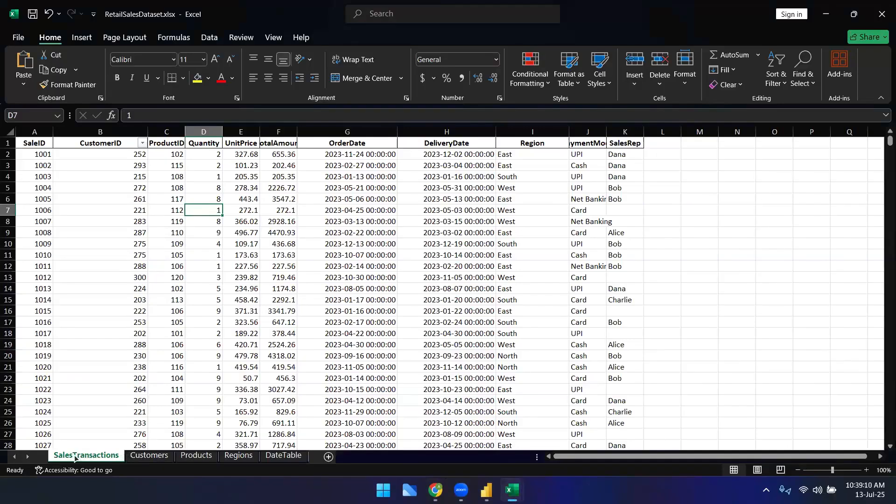
click(154, 460)
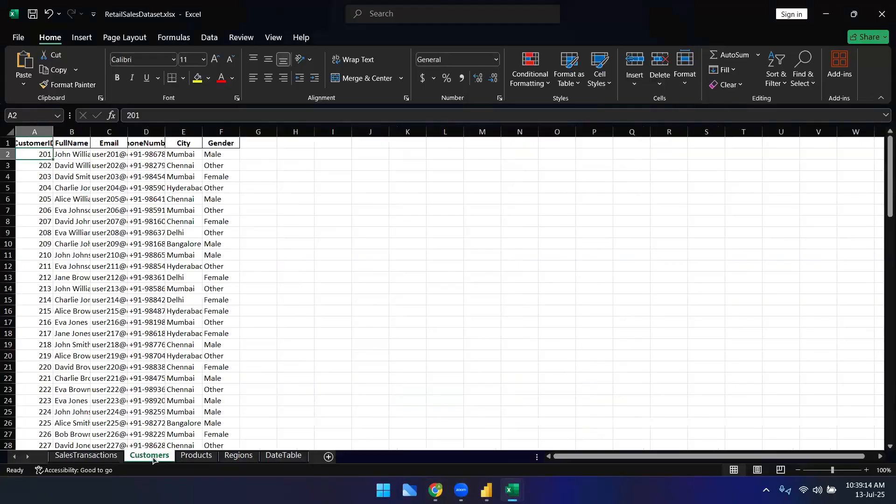
click(85, 459)
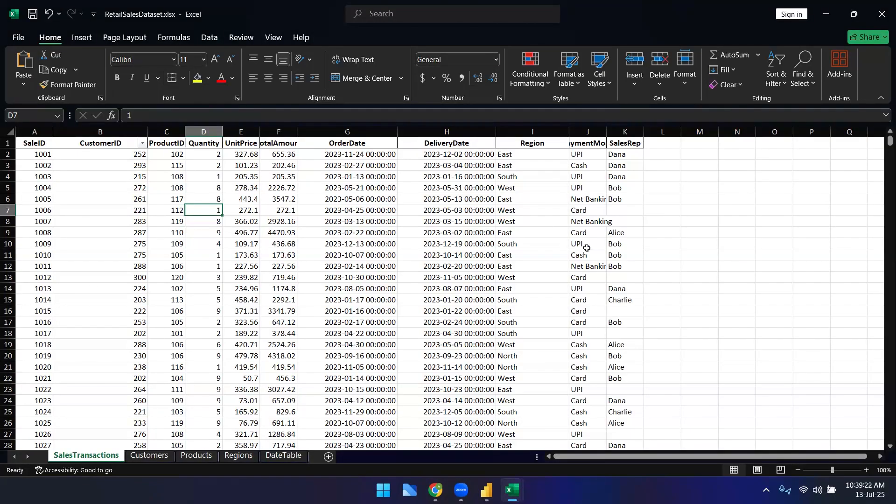
click(159, 454)
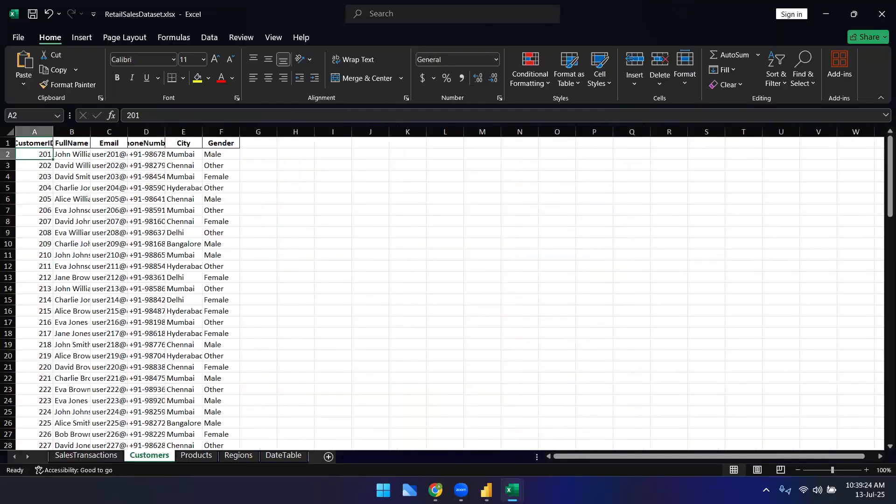
Step: In the notes, describe One to many as "one row in table a matches many rows in table b" and highlight both rows
mouse_move(461, 490)
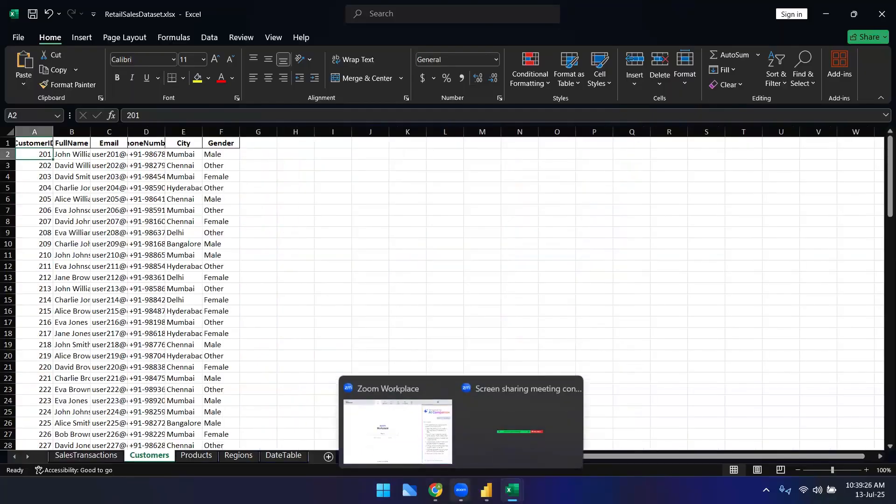
click(435, 490)
click(135, 340)
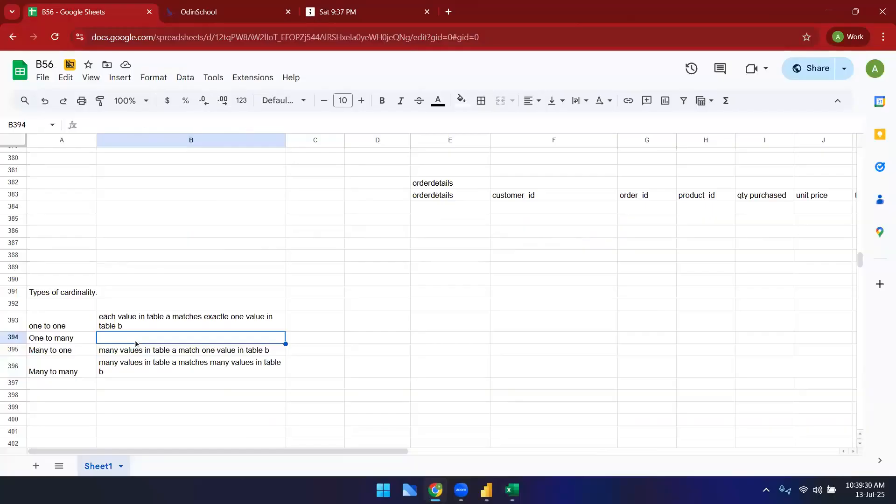
text(one )
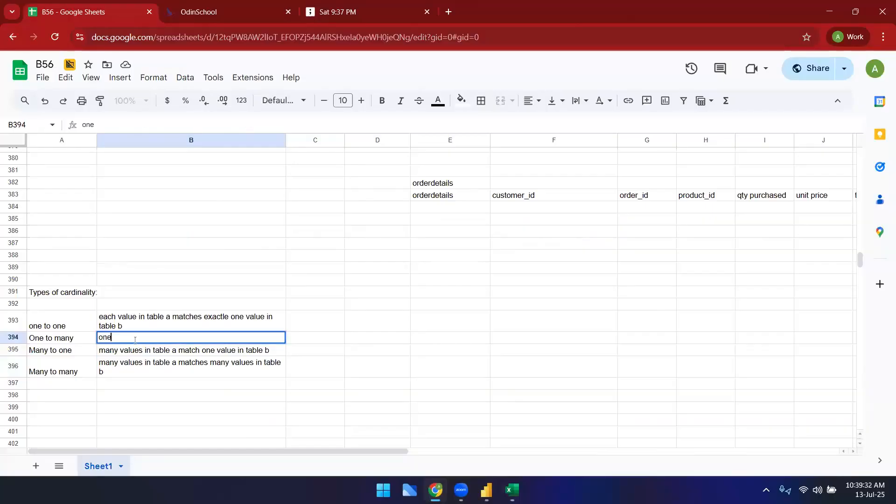
text(row in table a matched)
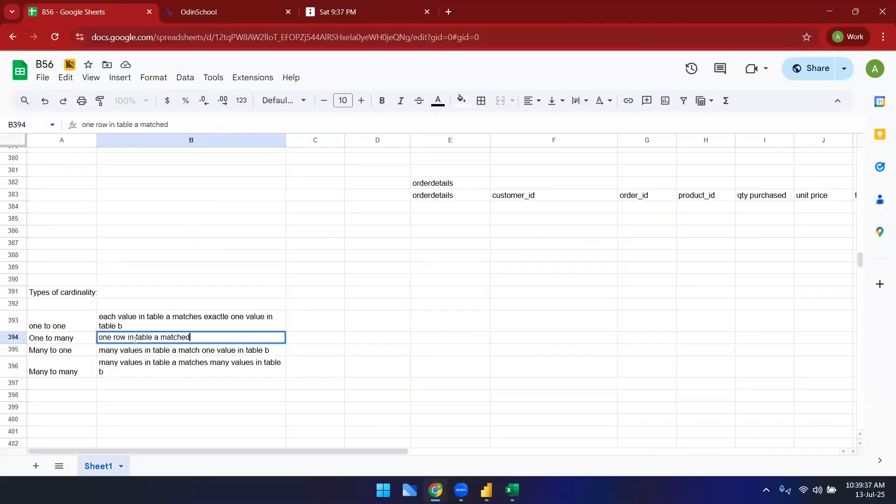
key(BackSpace)
text(s many rows in t)
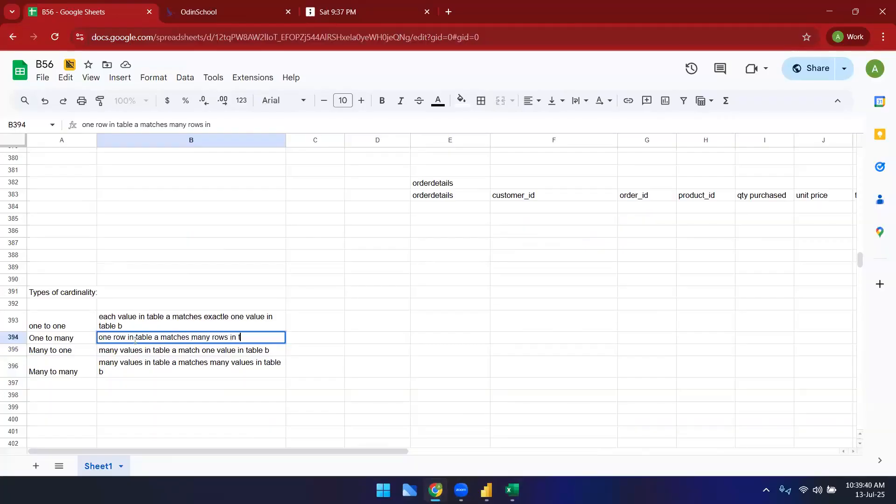
text(able b)
click(328, 353)
drag(64, 337, 224, 350)
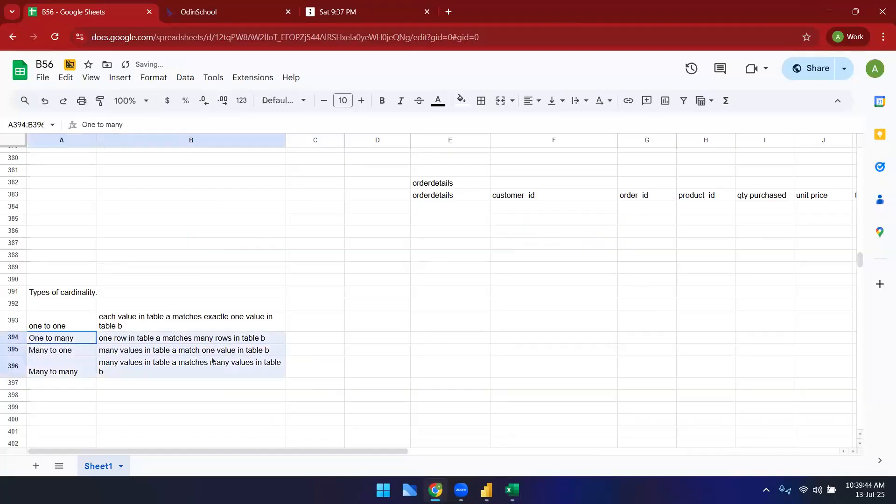
click(340, 340)
drag(85, 339, 229, 350)
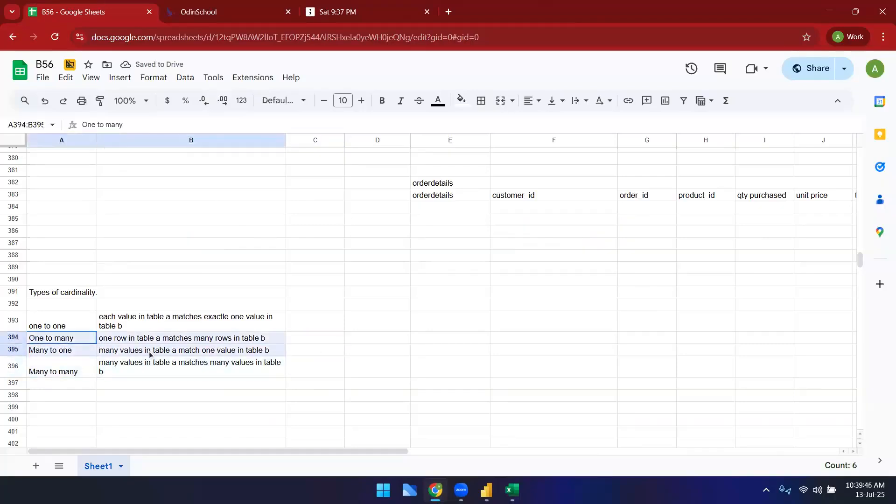
Step: Switch back to the RetailSalesDataset workbook and open the SalesTransactions sheet
mouse_move(512, 490)
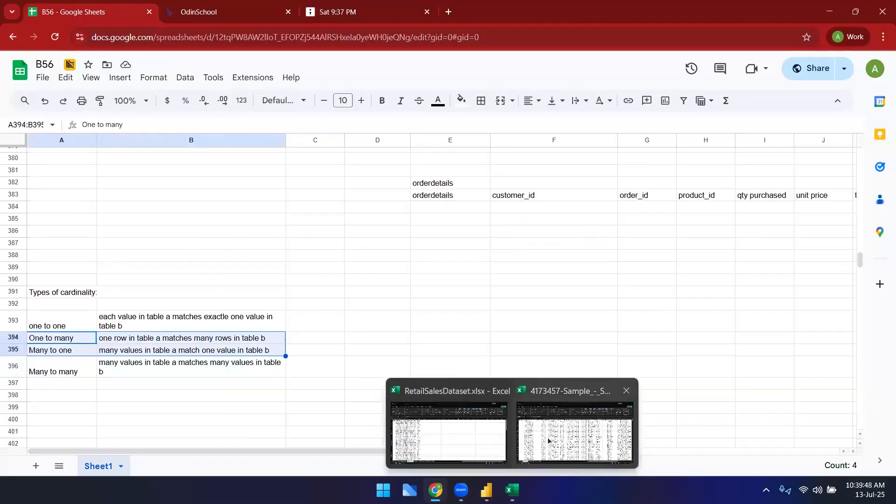
click(535, 450)
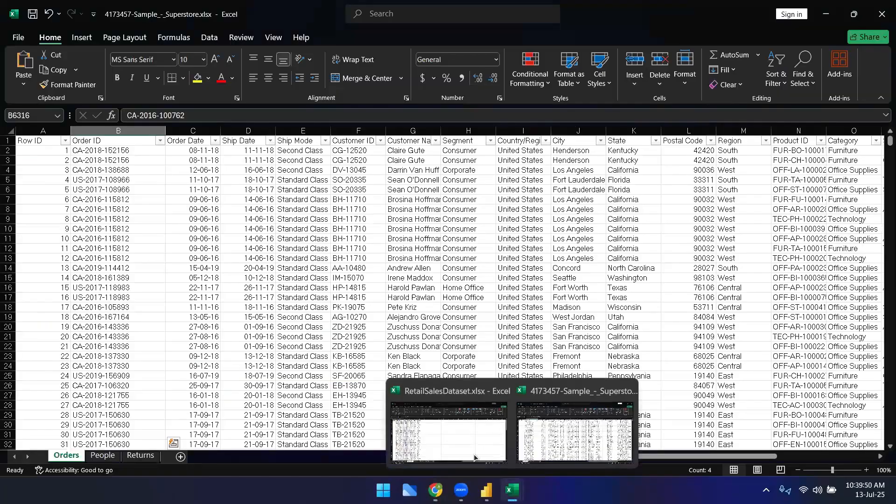
click(467, 423)
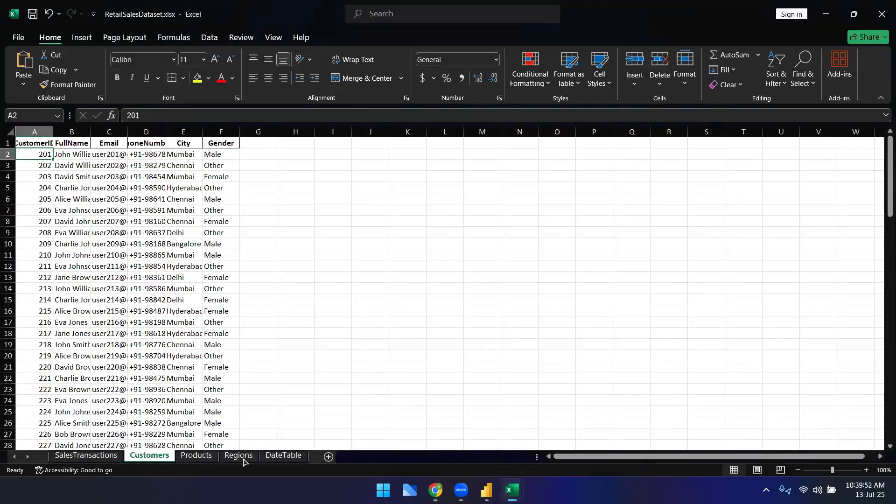
click(95, 455)
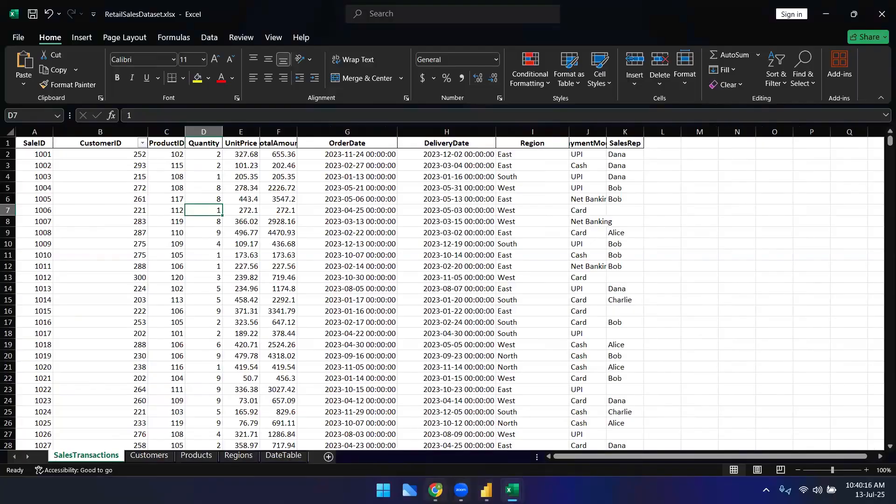
Step: Switch to the Google Sheets notes and highlight the One to many and Many to one rows
mouse_move(435, 490)
click(424, 444)
click(284, 408)
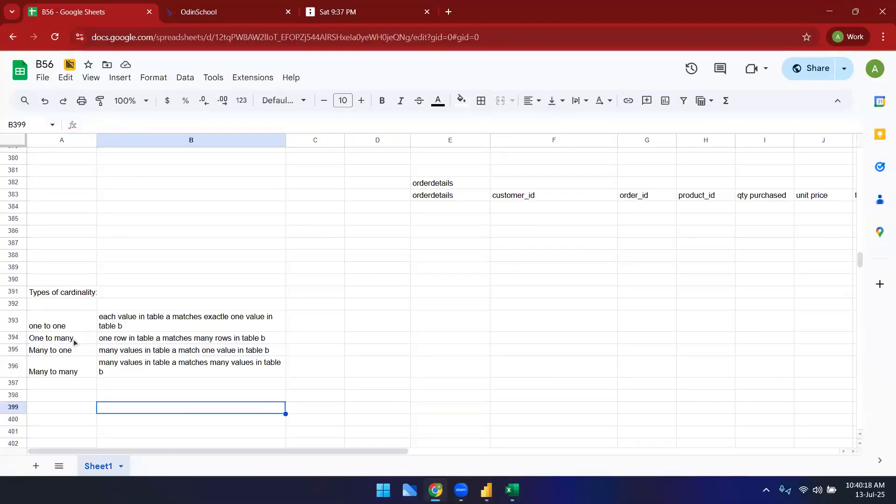
drag(74, 340, 141, 350)
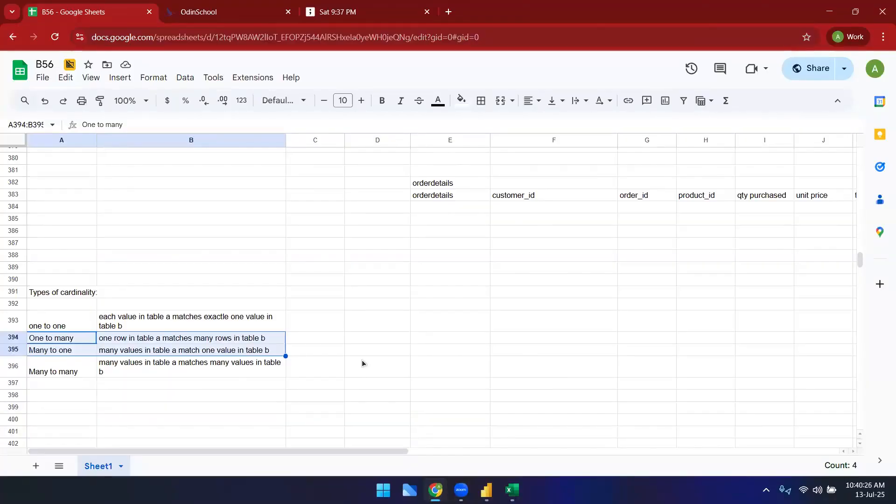
click(472, 342)
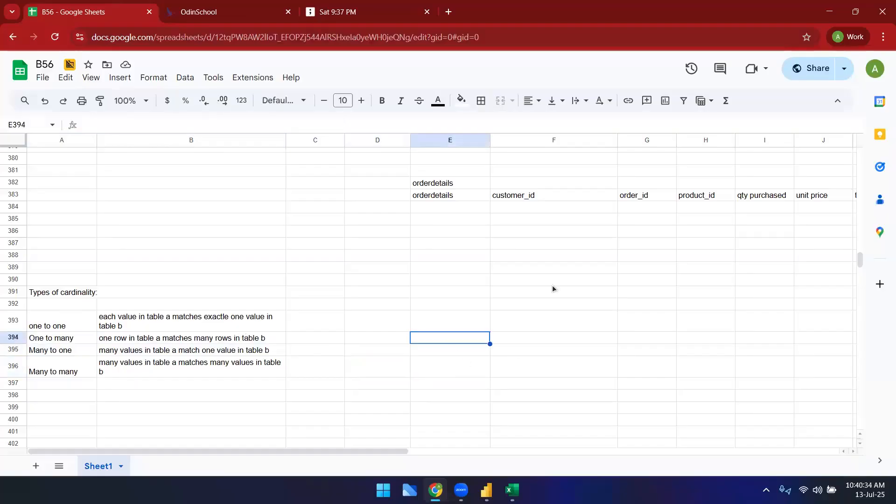
click(189, 353)
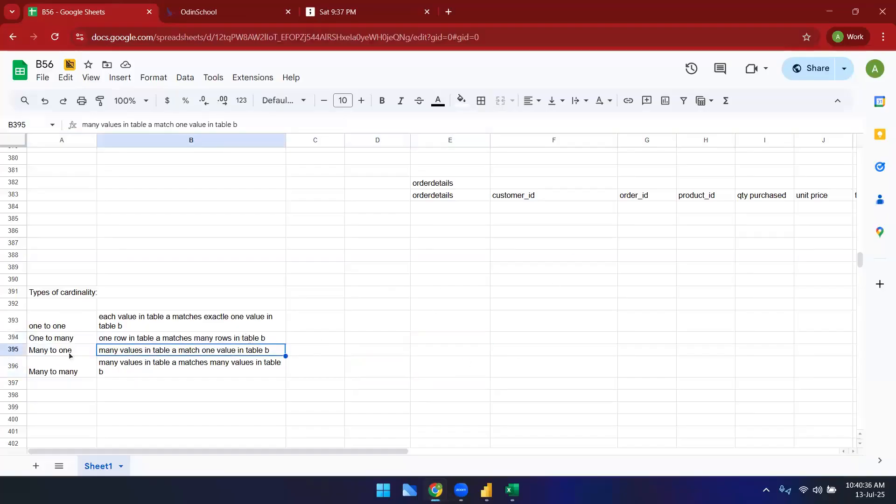
drag(69, 356, 157, 353)
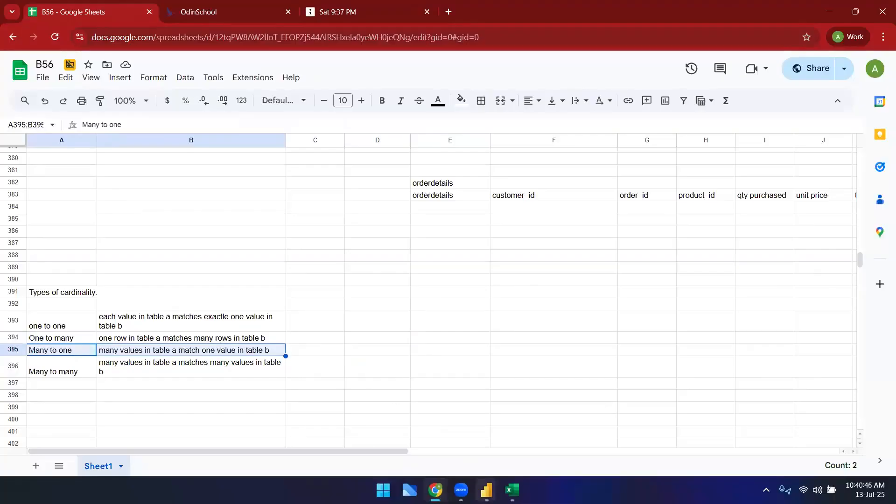
Step: Glance at the SalesTransactions sheet in the RetailSalesDataset workbook and return to the cardinality notes
mouse_move(512, 491)
click(452, 452)
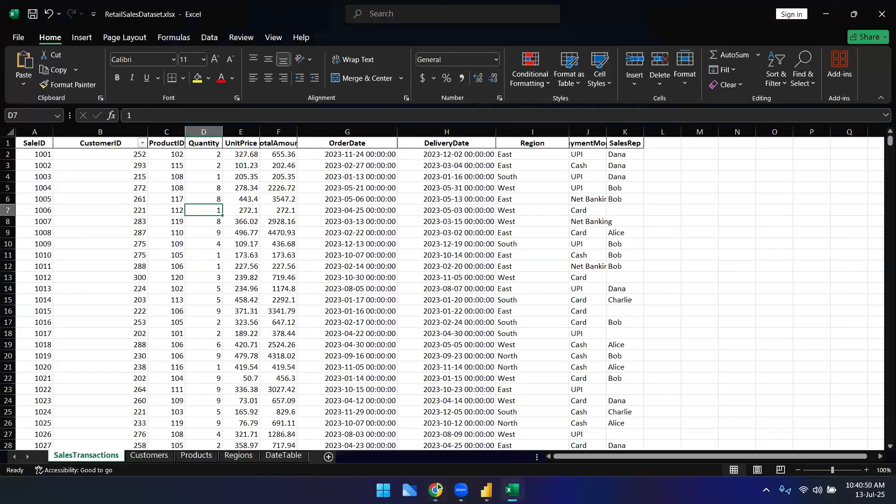
click(435, 434)
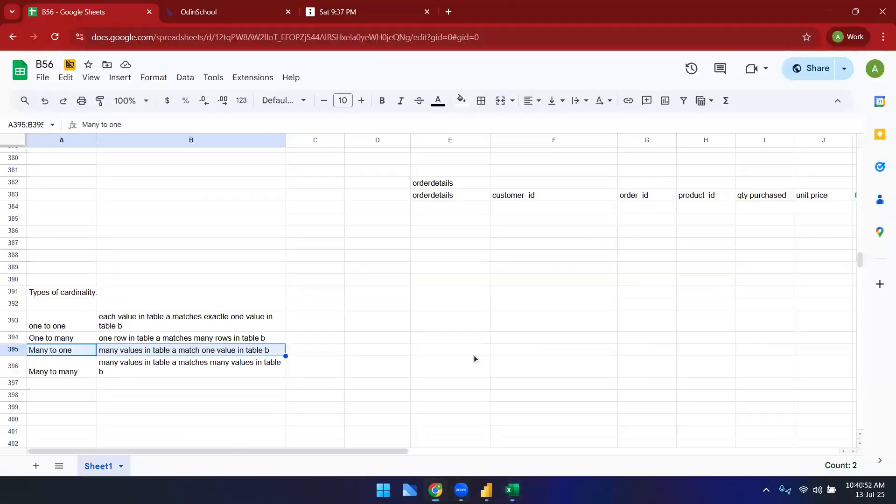
click(365, 378)
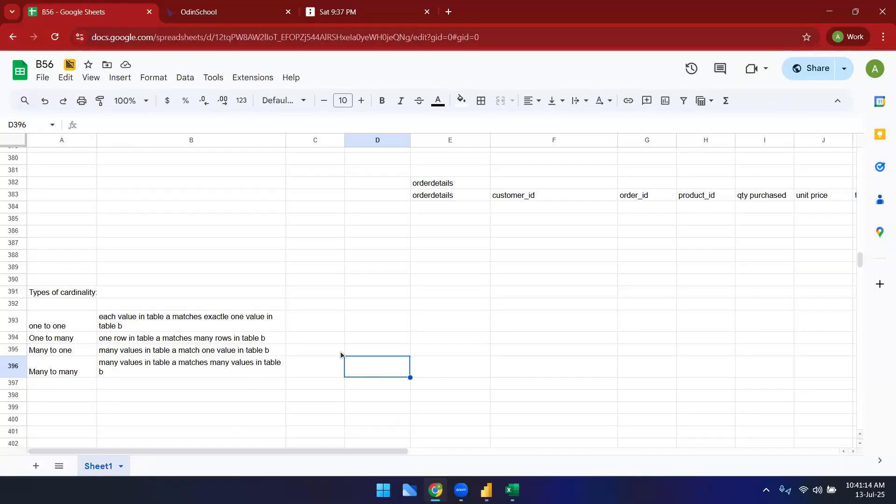
Step: Beside the One to many definition, note the example "products -> sales transactions"
click(353, 340)
text(pr)
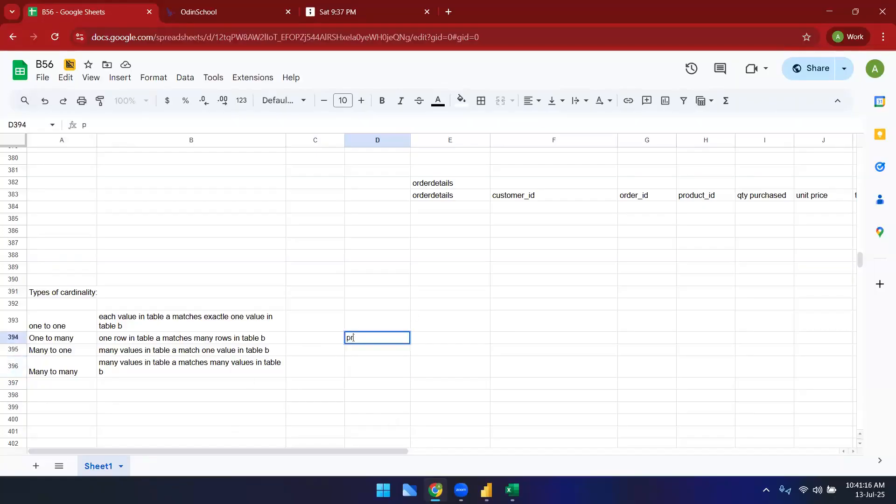
text(oducts -> sales transactions)
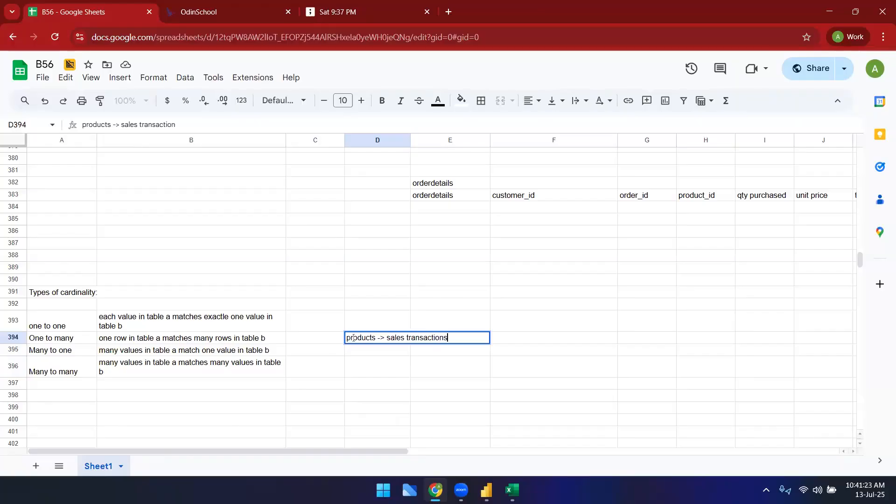
key(Return)
Step: Beside the Many to one definition, note the example "salestransactions -> products"
text(sa)
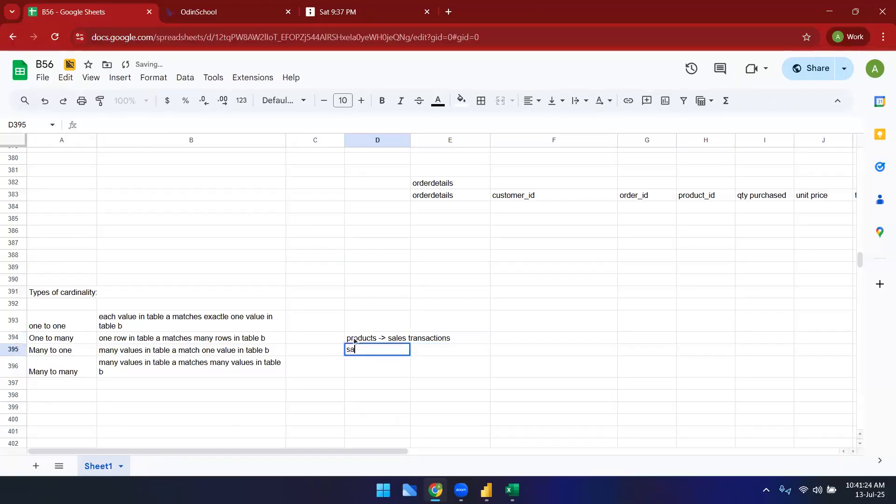
text(lestransa)
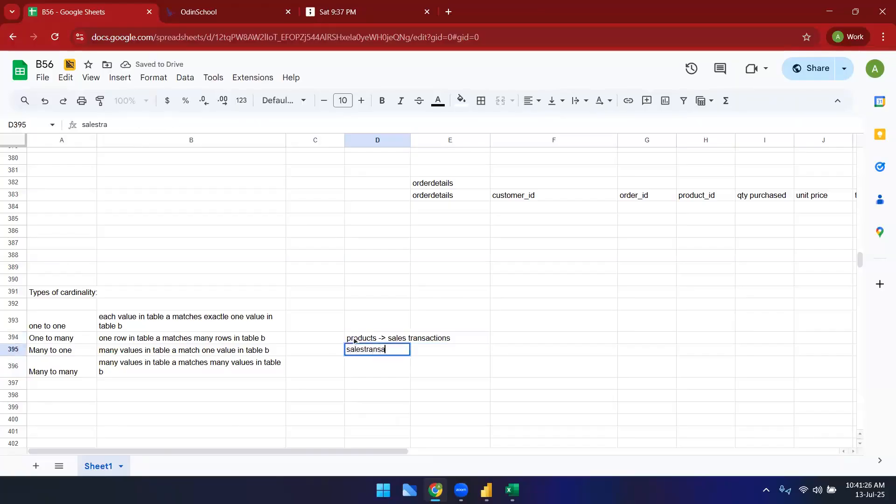
text(ctions -> products)
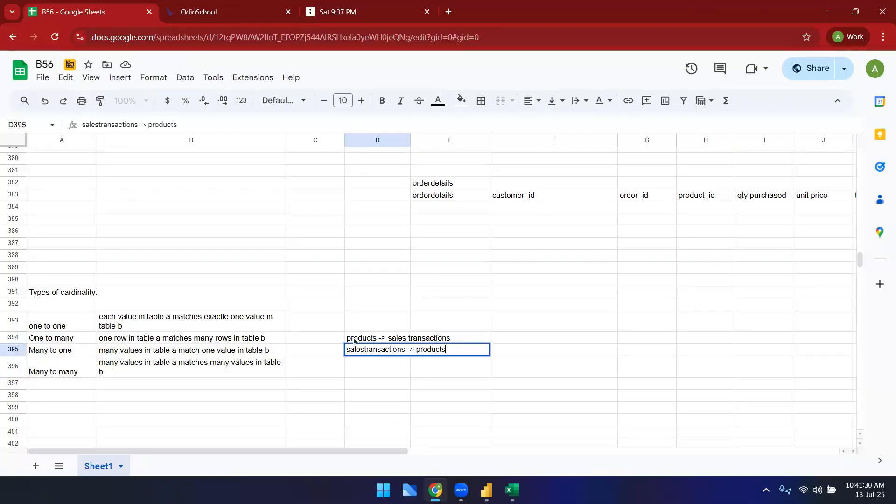
key(Return)
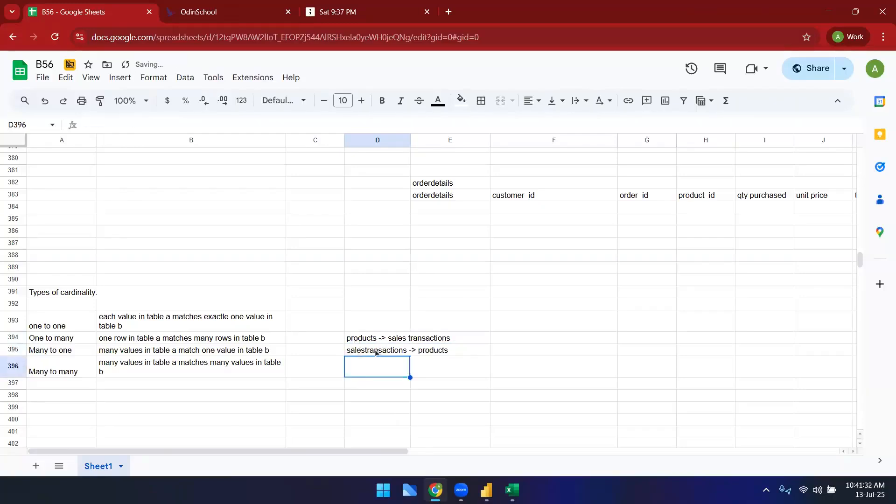
Step: Highlight the One to many and Many to one rows together with their examples
click(361, 339)
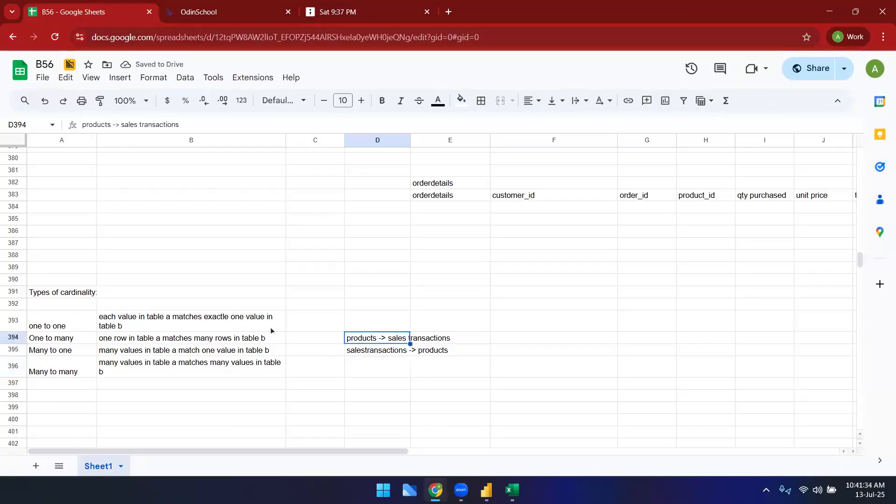
click(76, 343)
drag(337, 356, 364, 340)
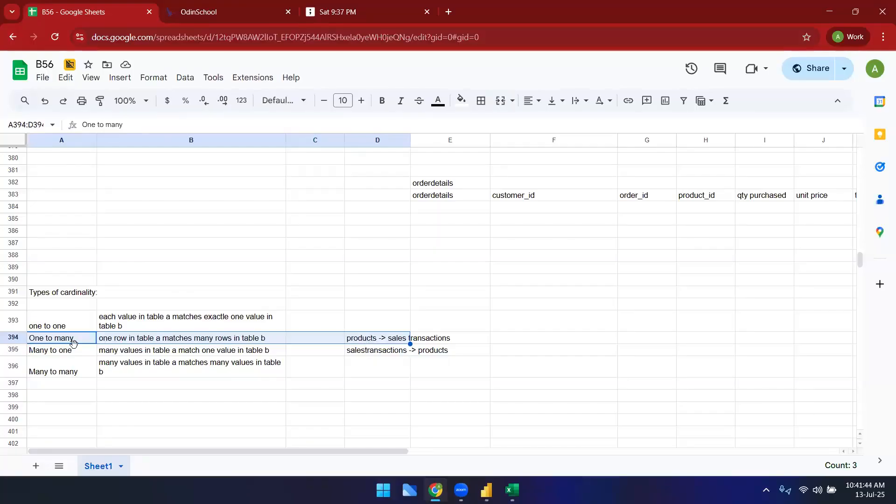
drag(71, 350, 114, 353)
drag(293, 360, 401, 351)
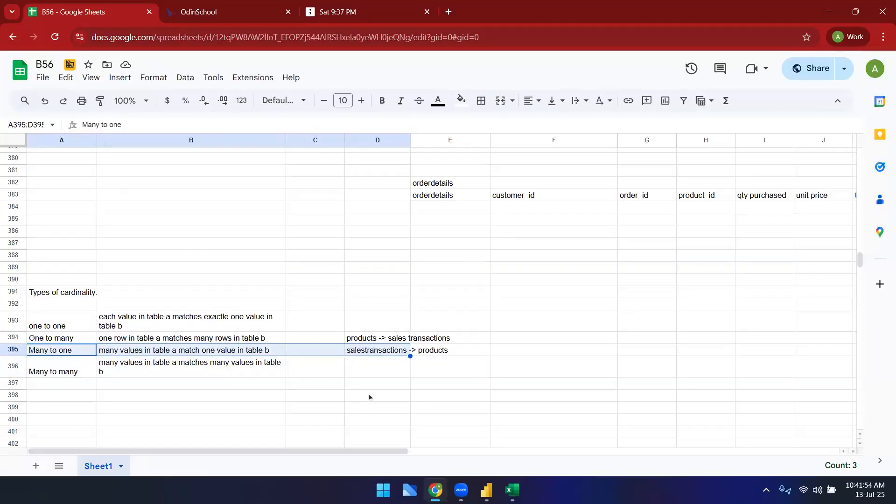
click(385, 362)
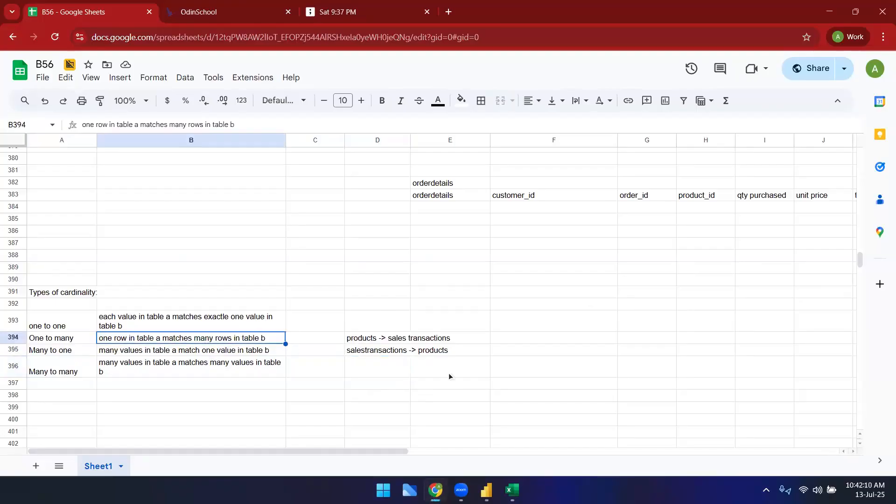
Step: Review the whole cardinality types table with its definitions and examples
drag(79, 326, 271, 372)
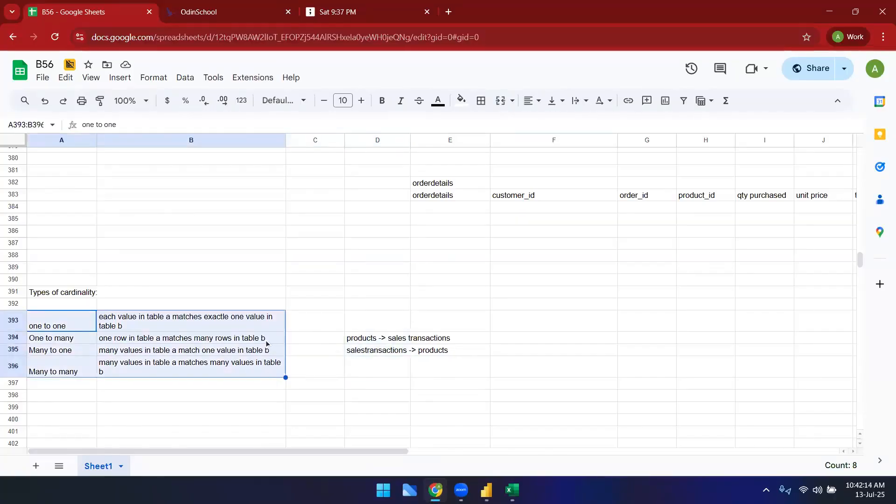
click(206, 420)
click(90, 329)
shift+click(134, 364)
click(532, 395)
scroll(511, 348, down, 1)
click(421, 366)
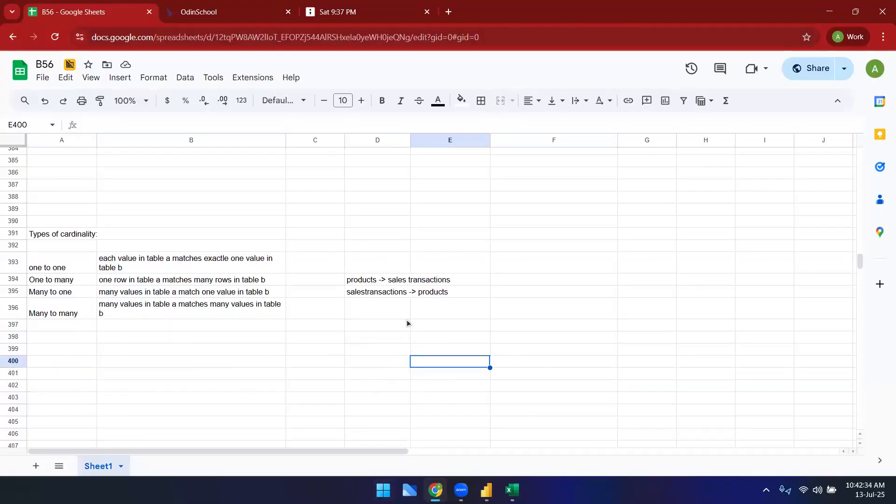
click(376, 283)
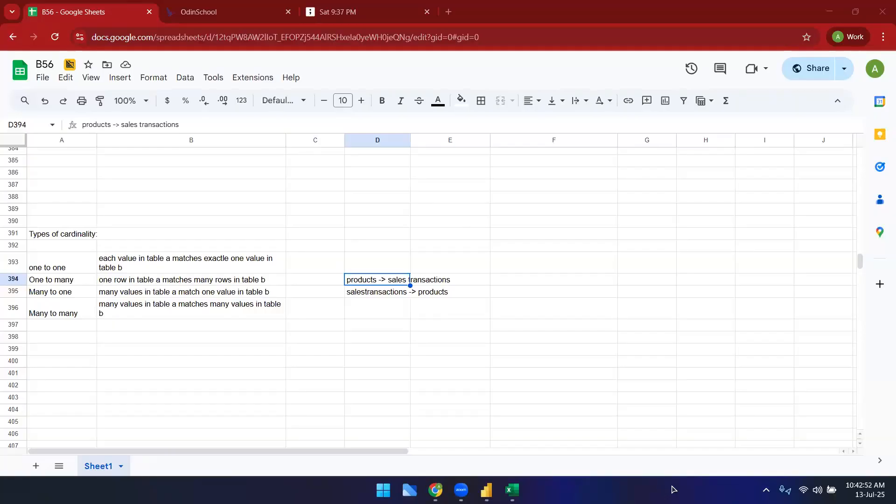
click(505, 318)
click(86, 266)
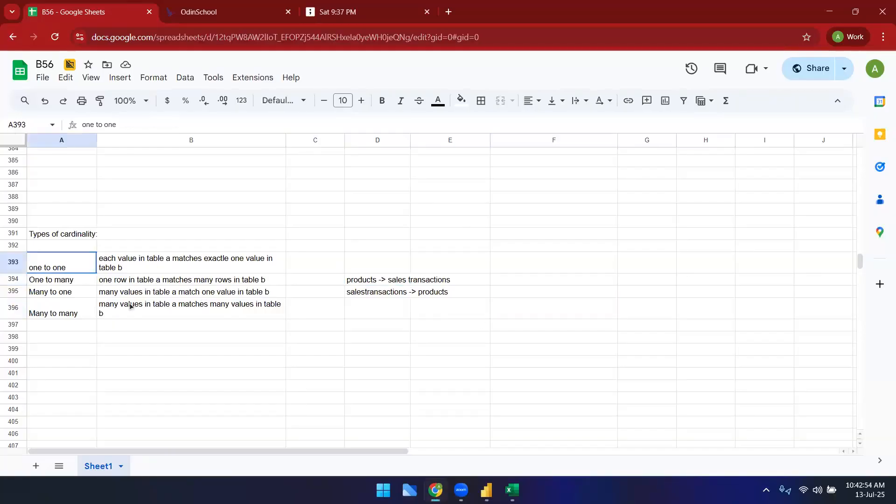
shift+click(130, 306)
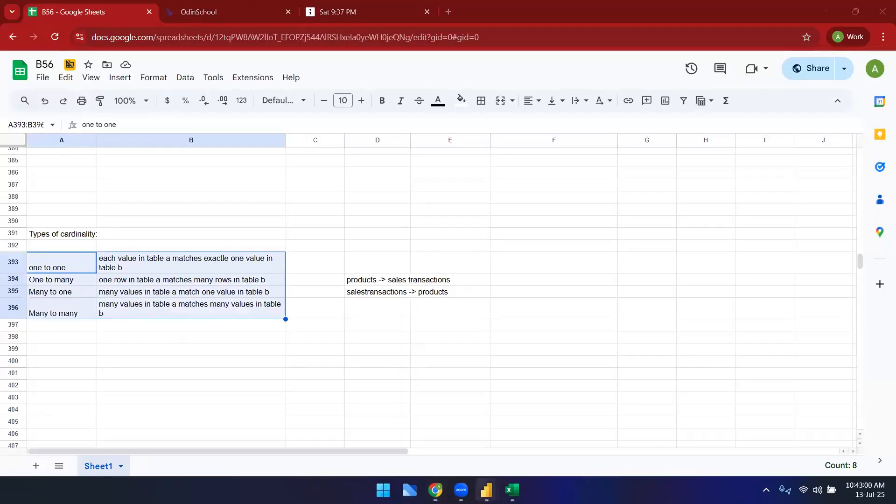
Step: Switch to Power BI and review the model's relationships in Manage relationships and the diagram
mouse_move(486, 490)
click(441, 439)
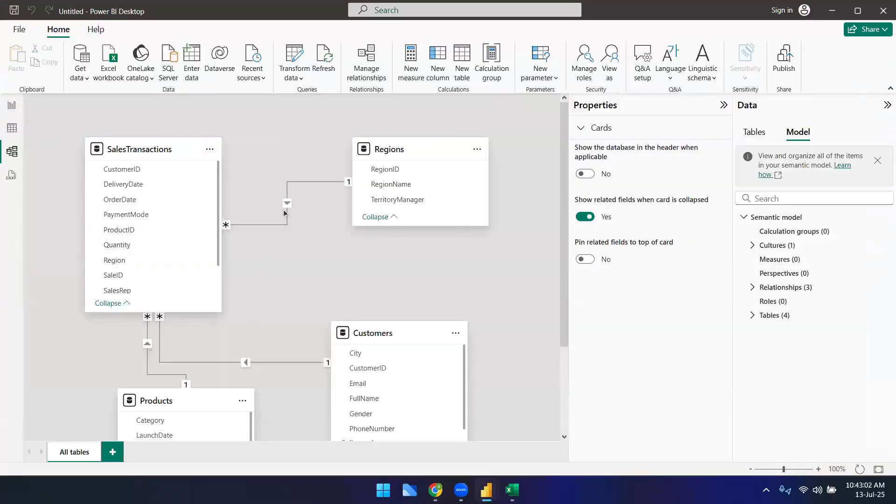
click(368, 61)
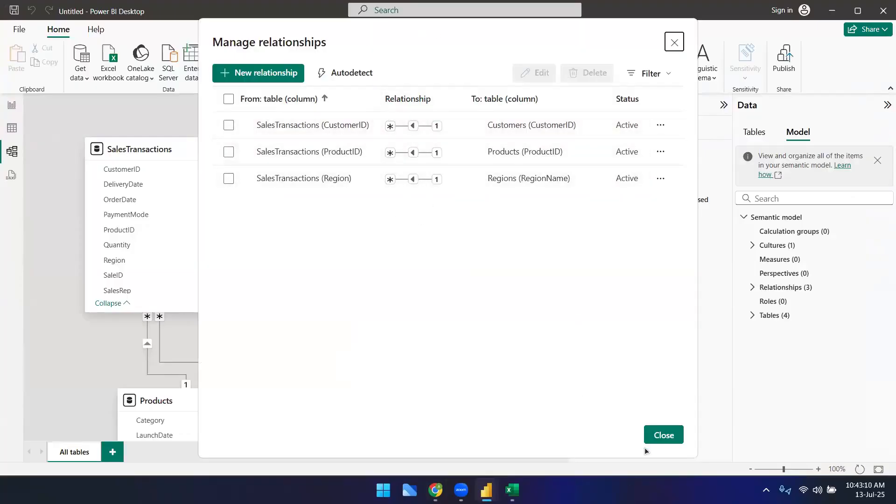
click(659, 434)
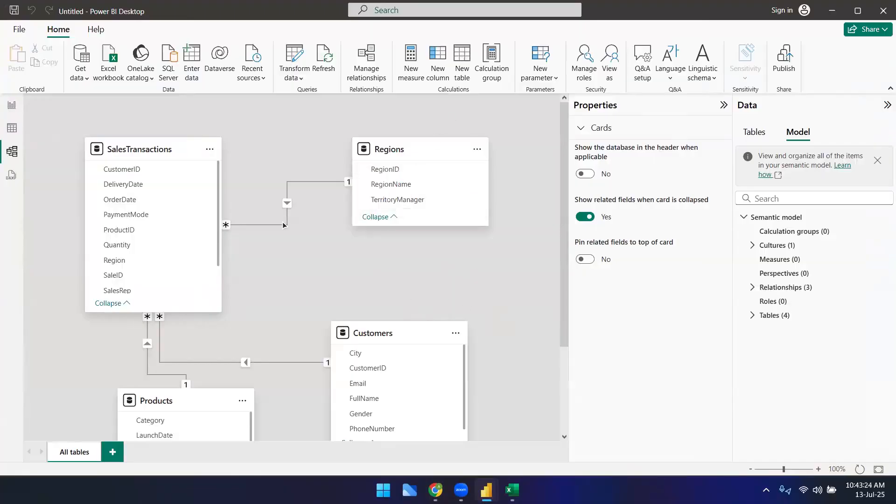
scroll(229, 380, down, 3)
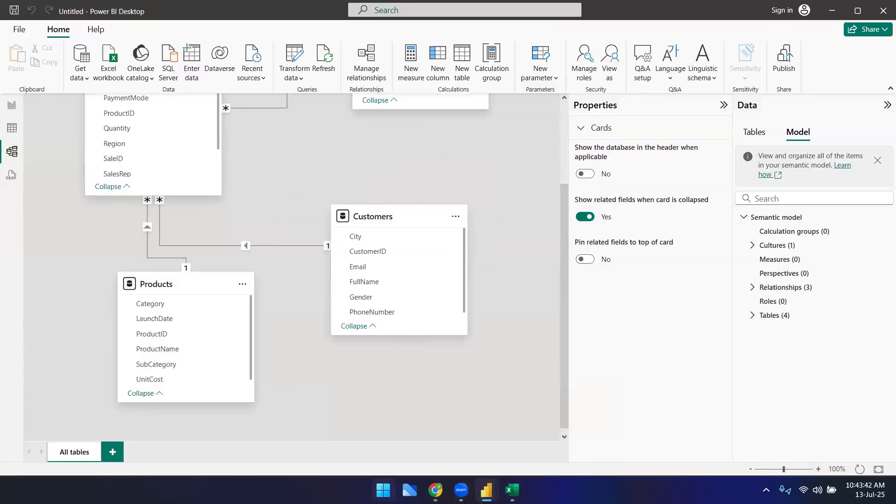
Step: Launch MySQL Workbench and open the Local instance MySQL80 connection
key(super)
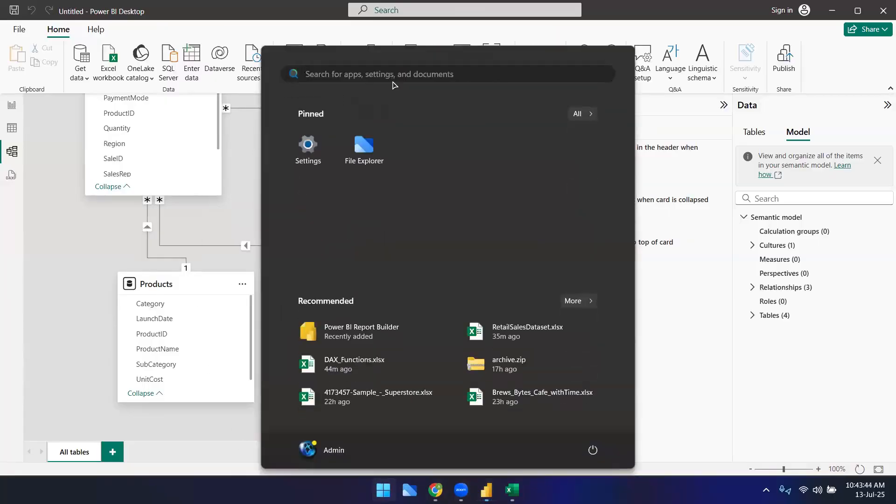
text(my)
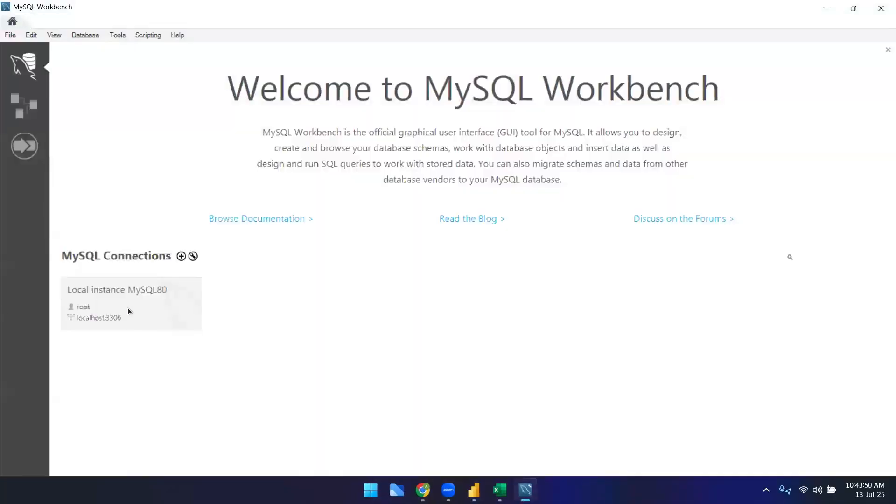
click(128, 307)
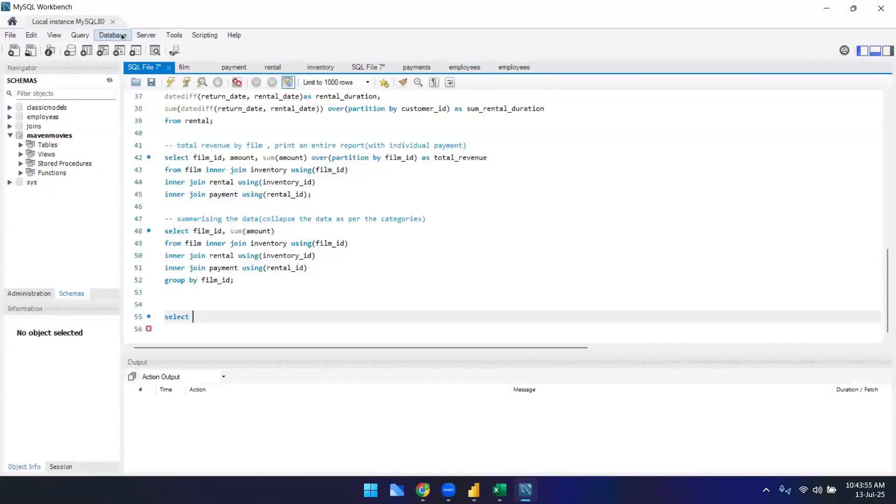
Step: Start the Reverse Engineer wizard, keep the root connection parameters, and submit the root user's password to connect
click(113, 35)
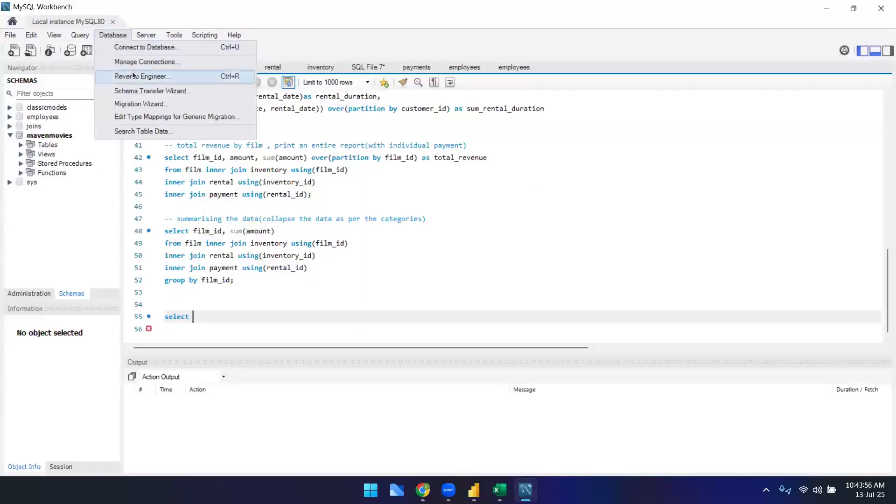
click(134, 76)
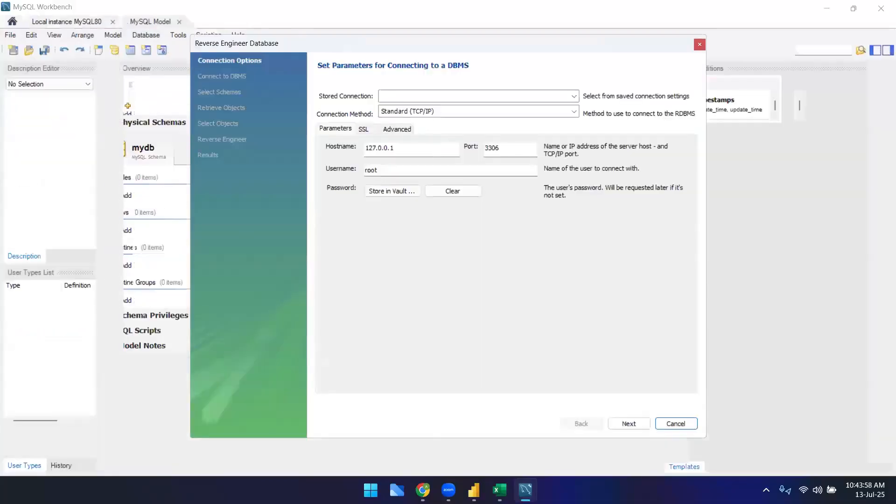
click(629, 424)
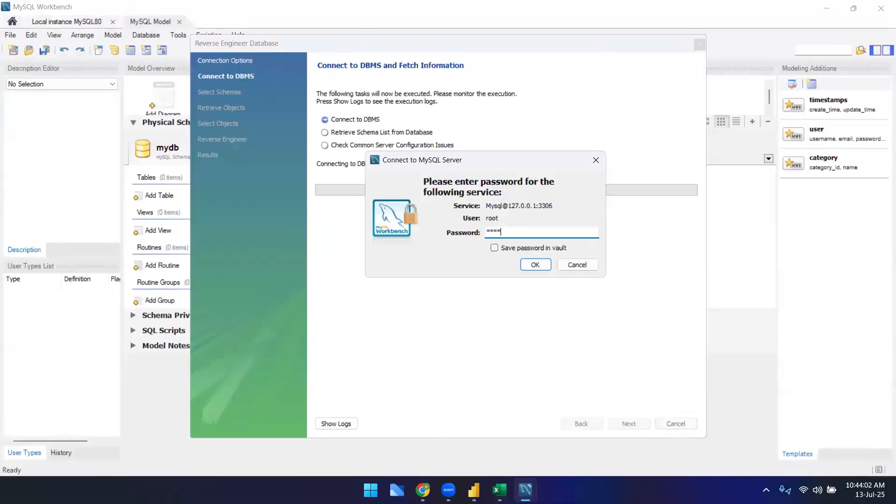
key(Return)
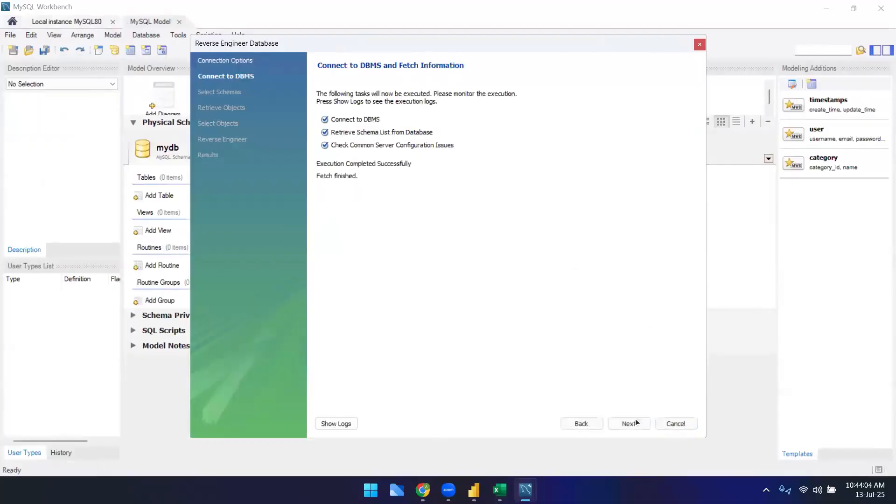
Step: Select the mavenmovies schema and run the wizard through to finish generating the EER diagram
click(637, 422)
click(323, 154)
click(629, 425)
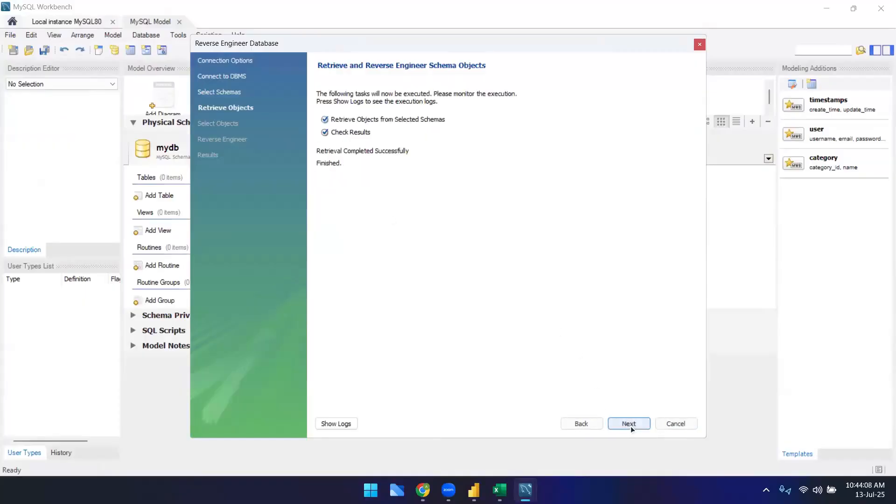
click(631, 426)
click(631, 426)
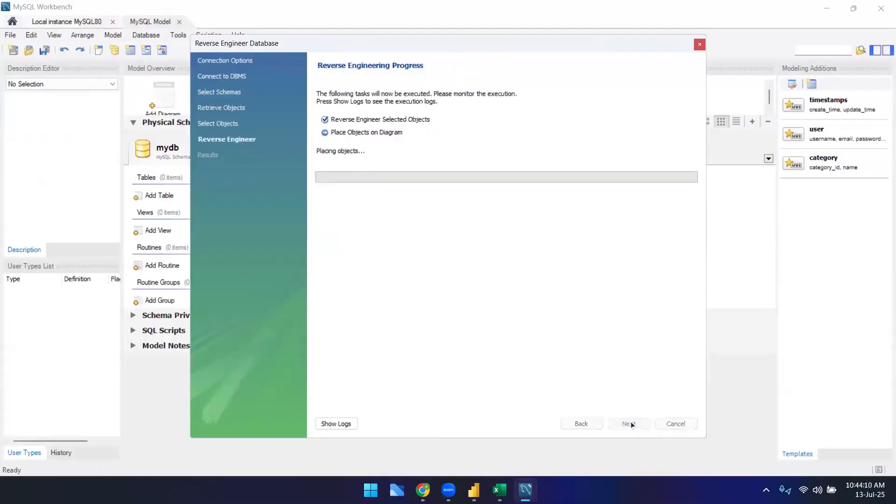
click(631, 423)
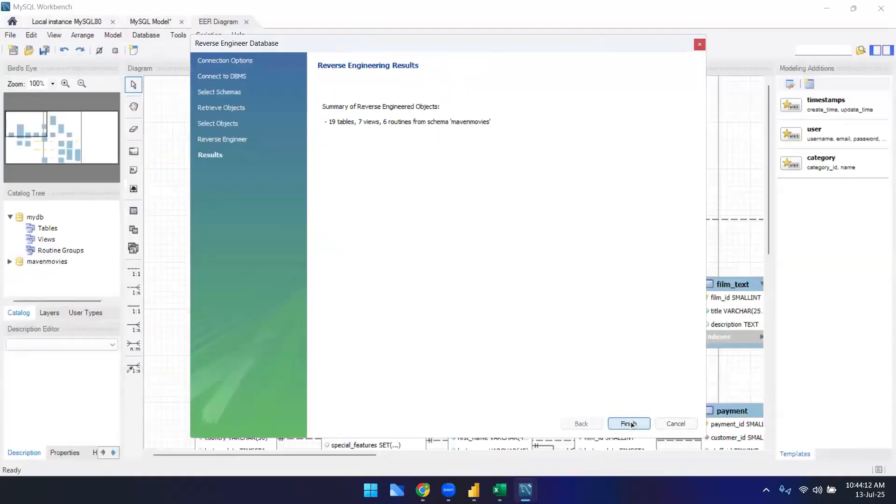
click(629, 424)
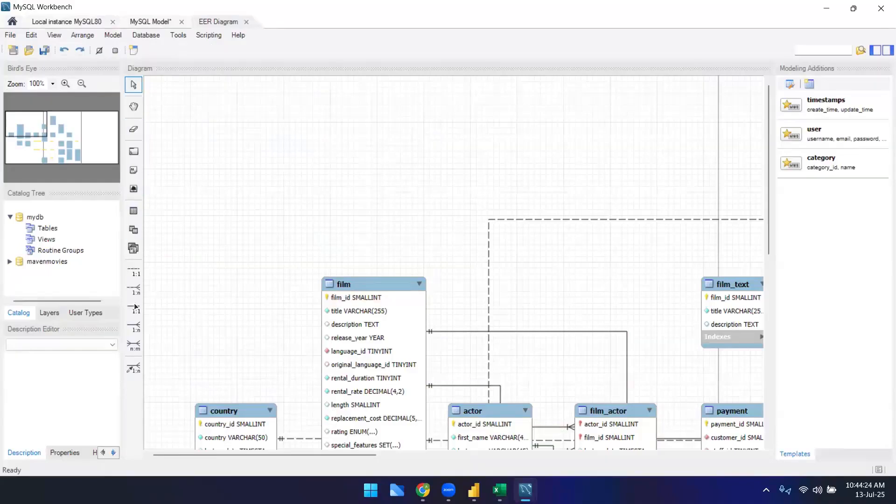
Step: Close MySQL Workbench, return to the Power BI model view, and briefly open and close Manage relationships
click(882, 6)
click(403, 259)
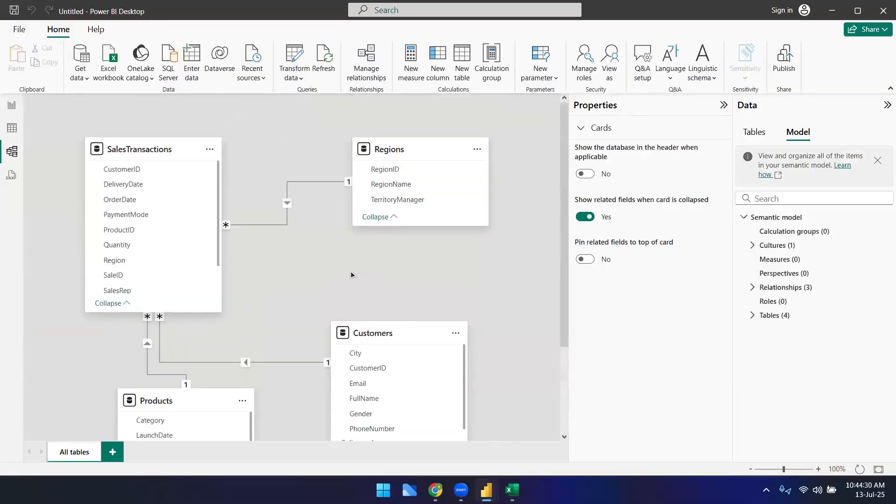
mouse_move(435, 490)
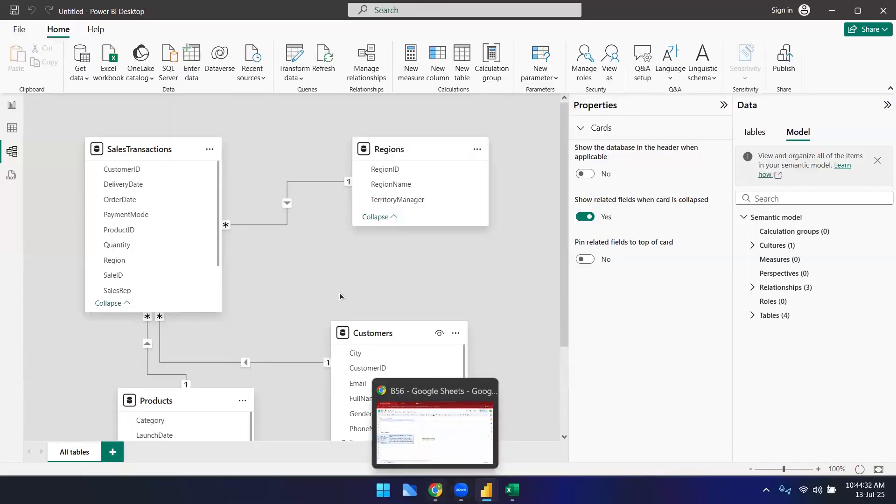
click(363, 64)
click(651, 434)
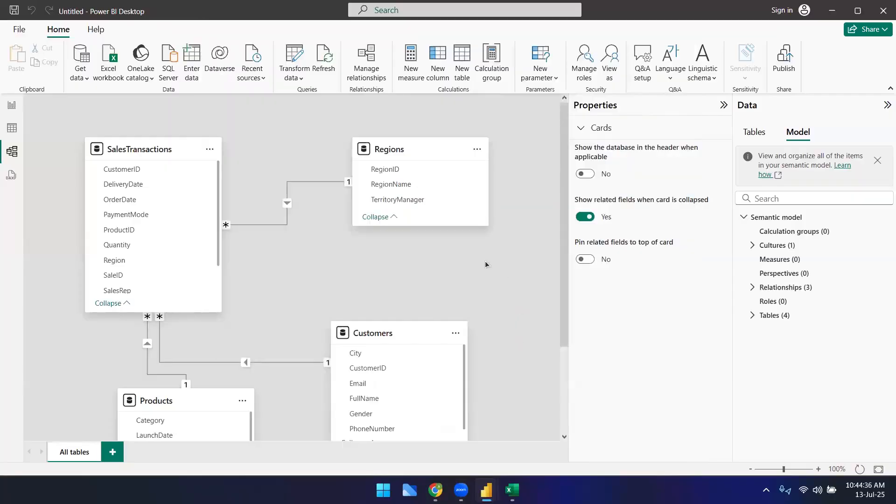
Step: Reopen Manage relationships to review the SalesTransactions relationships to Customers, Products and Regions
scroll(486, 268, down, 2)
scroll(503, 259, up, 2)
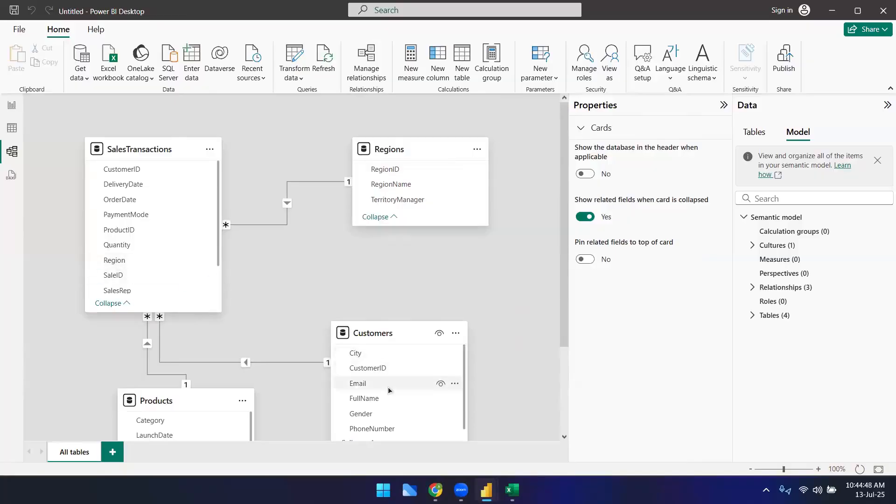
scroll(390, 379, down, 1)
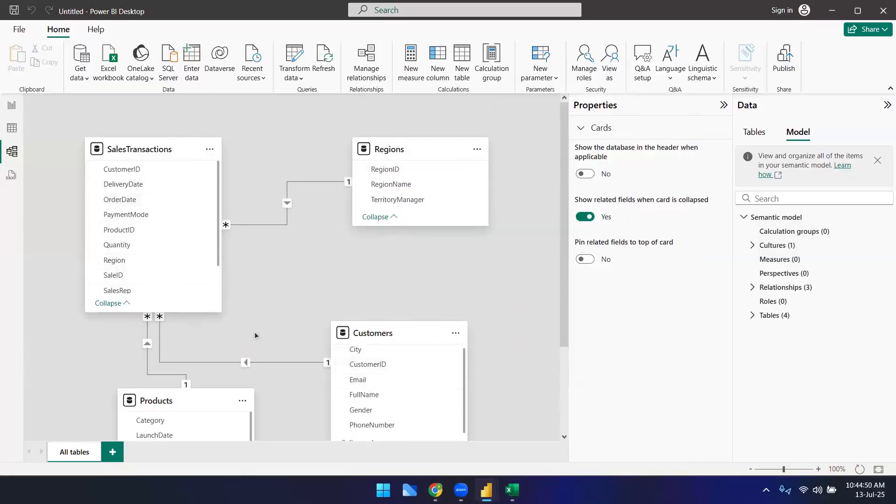
click(358, 62)
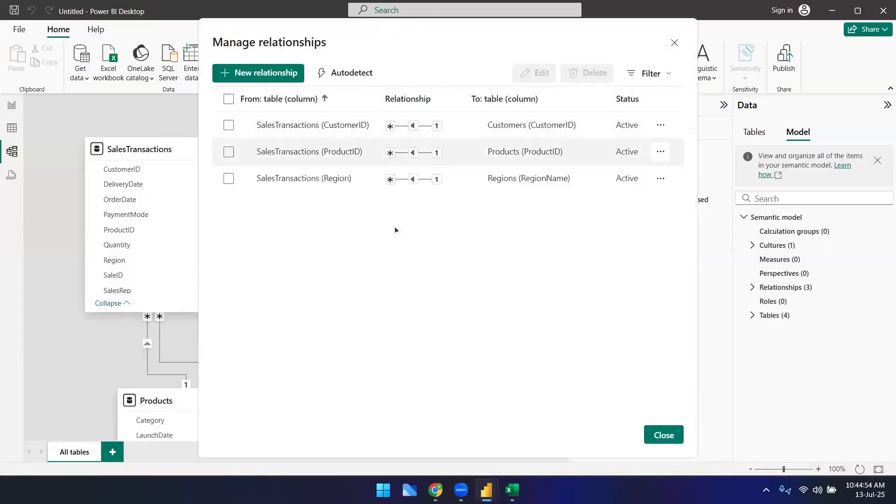
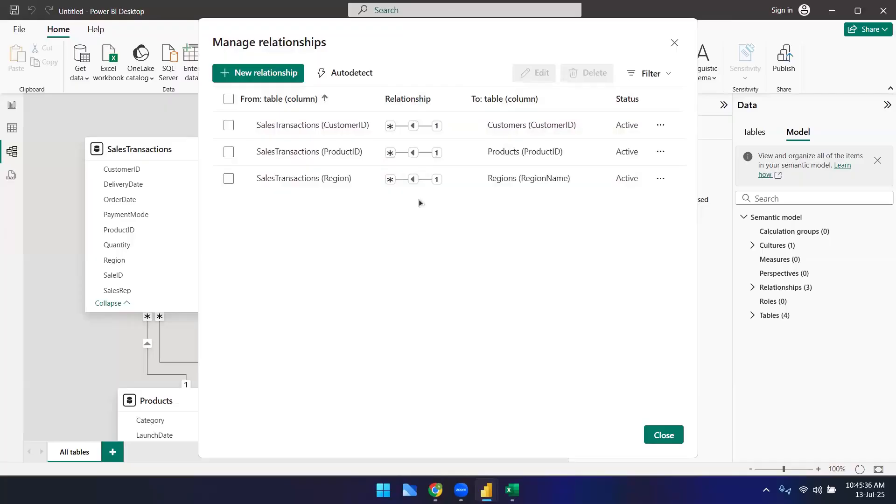
Step: Close the Manage relationships dialog and look over the model diagram's tables and relationship lines
click(659, 434)
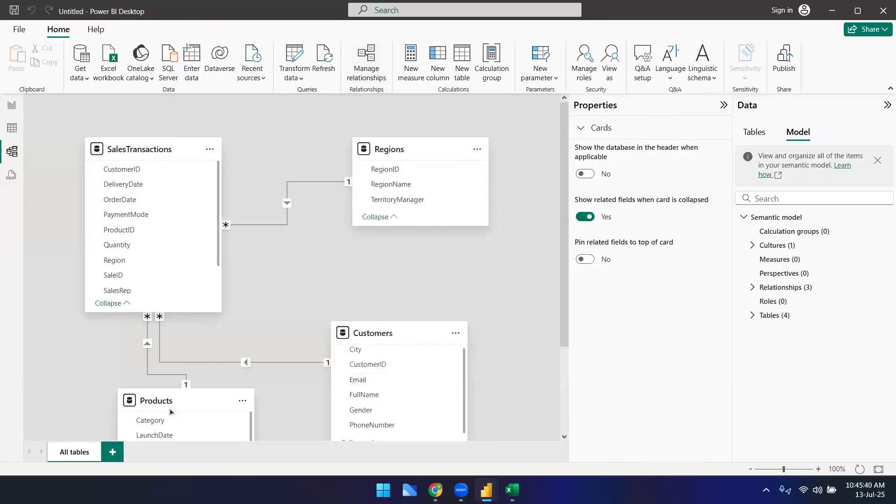
scroll(315, 305, down, 1)
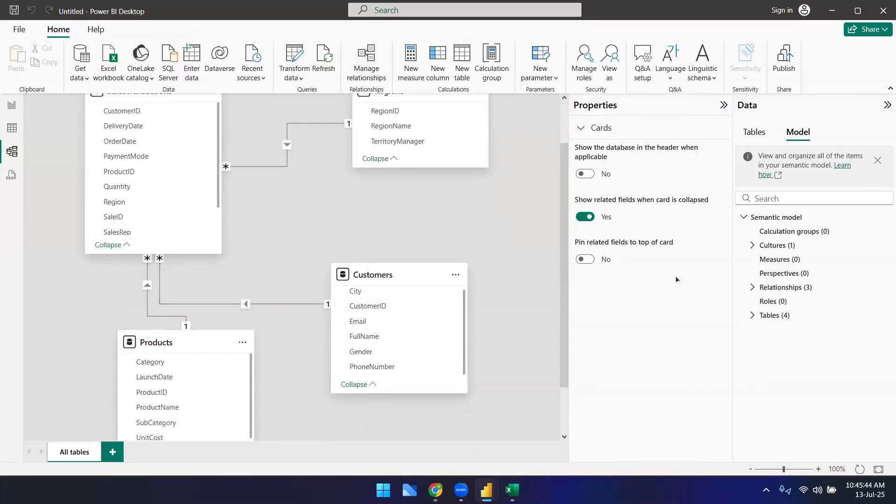
scroll(280, 422, up, 1)
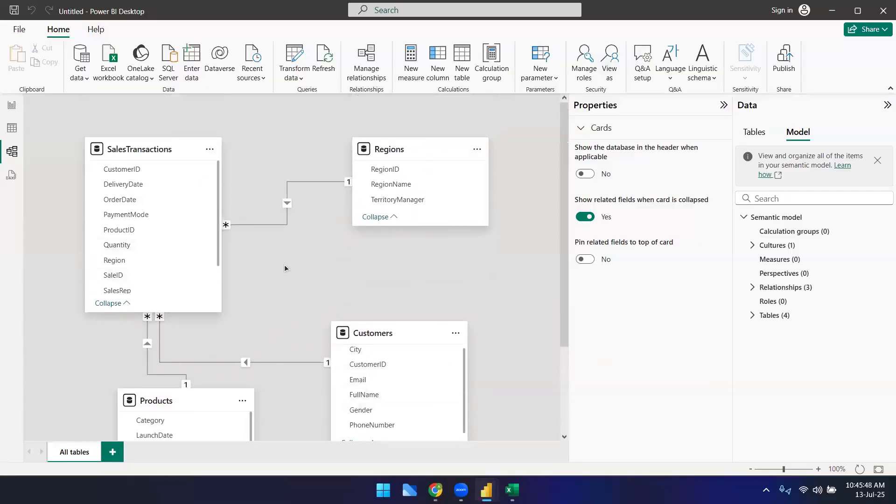
Step: Reopen Manage relationships to review each relationship's cardinality and cross-filter direction, then close it
click(367, 59)
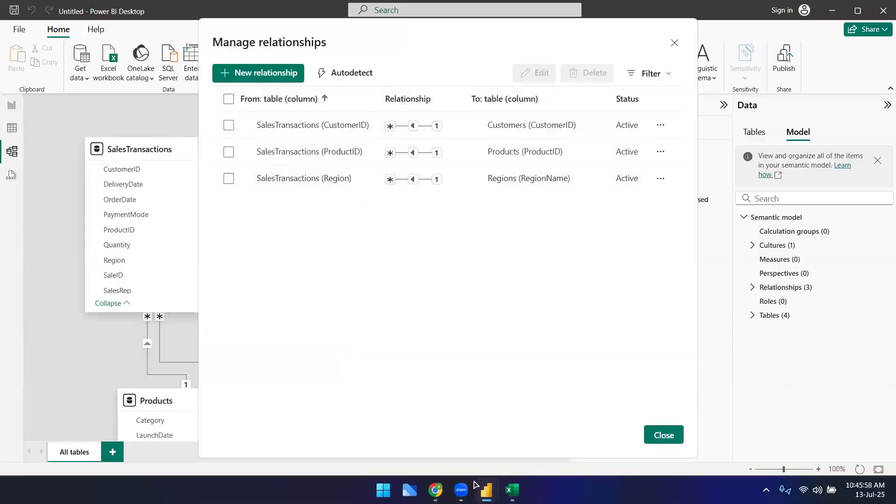
click(512, 490)
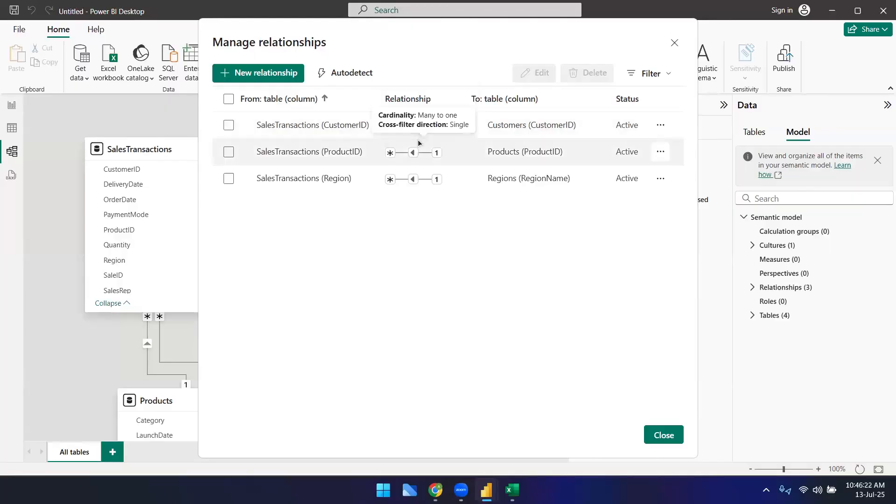
mouse_move(512, 490)
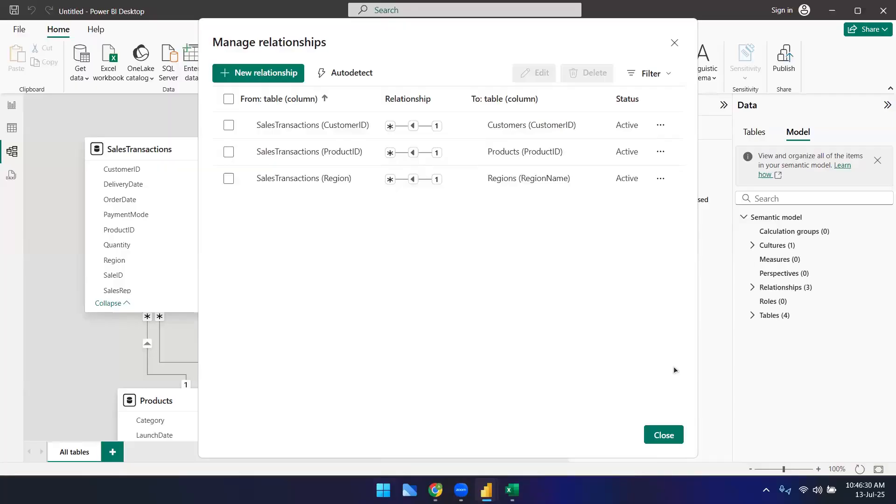
click(668, 435)
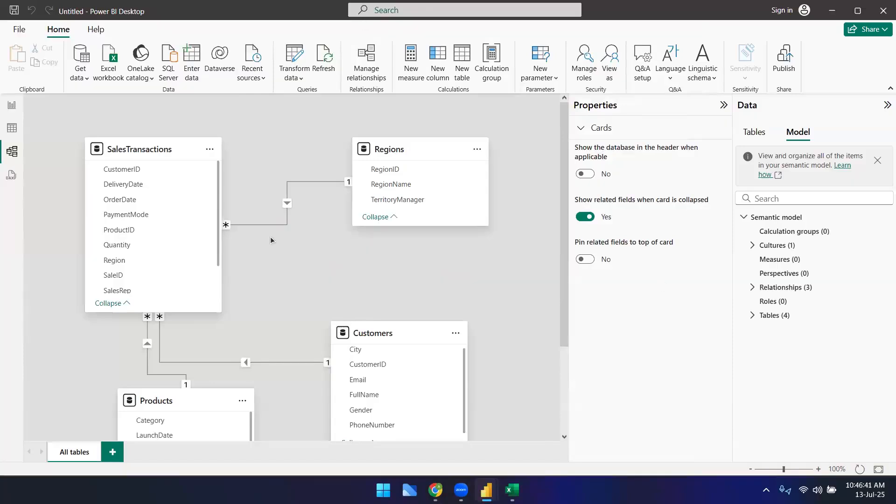
scroll(271, 236, down, 3)
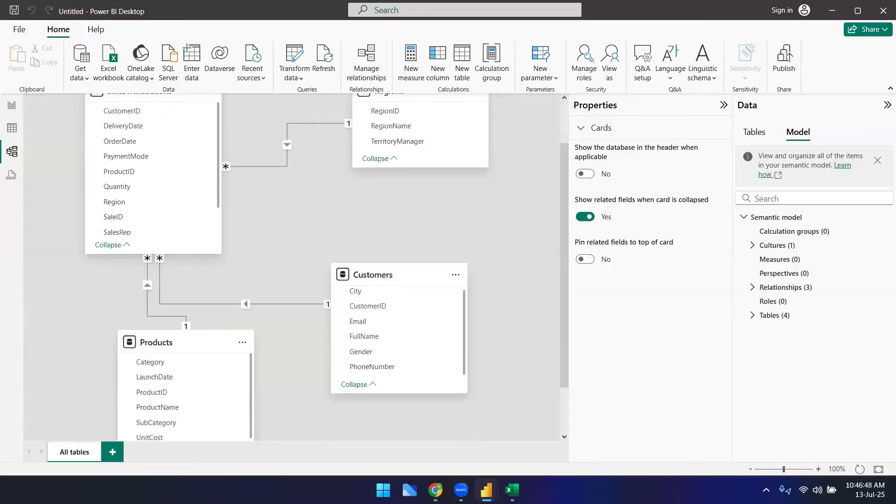
Step: Switch to the OdinSchool course page in the browser and open the Classwork Task - Day 1 lesson
click(436, 490)
click(219, 12)
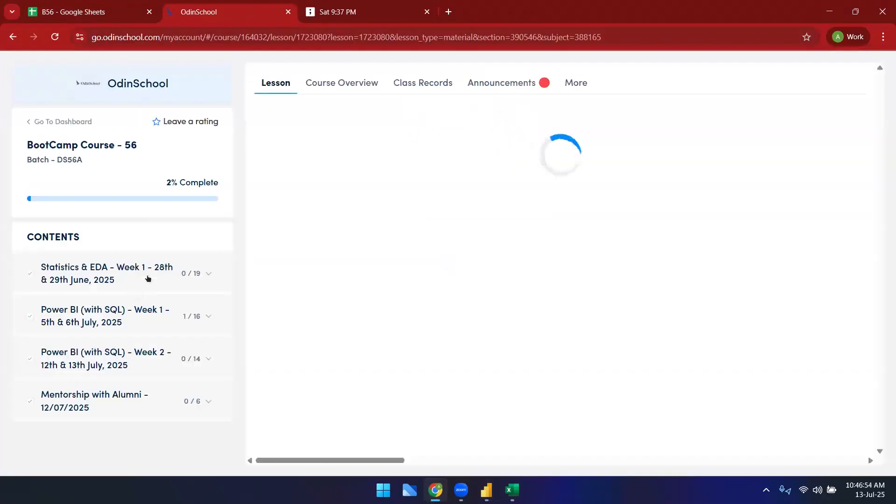
scroll(106, 426, down, 4)
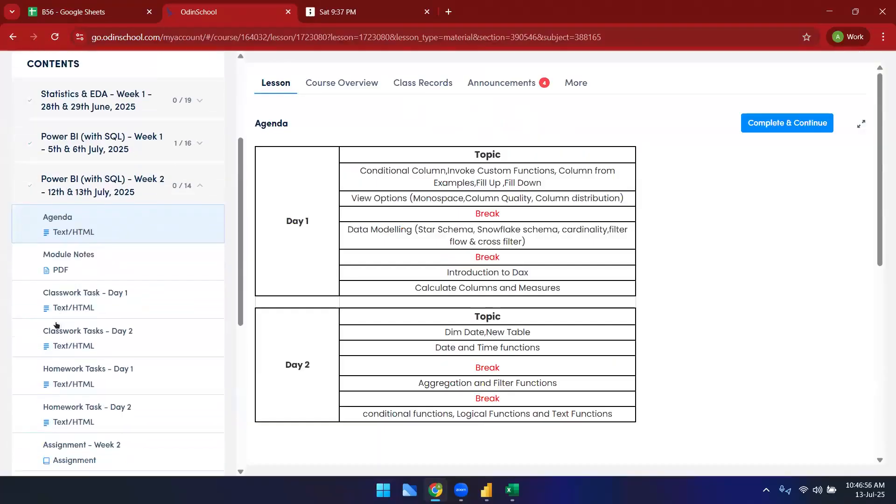
scroll(110, 344, down, 4)
scroll(112, 314, up, 2)
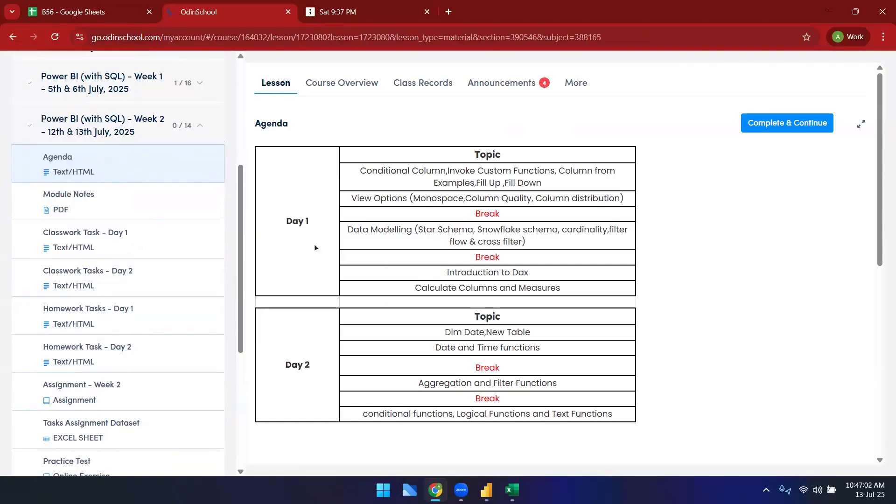
click(79, 238)
scroll(435, 282, down, 3)
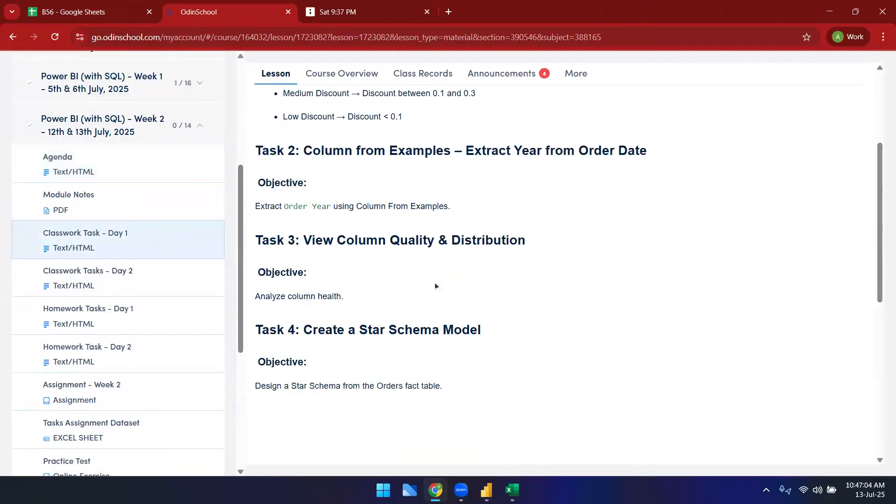
scroll(435, 281, down, 5)
scroll(432, 282, up, 5)
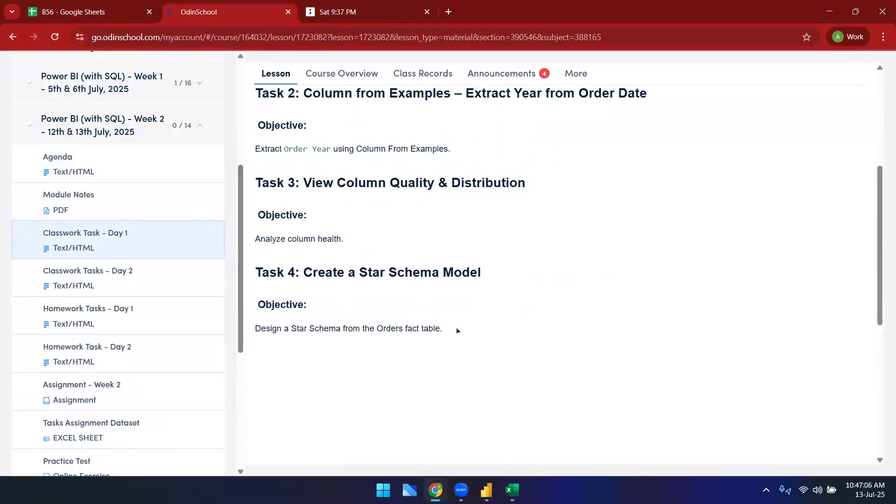
Step: Highlight the Task 4: Create a Star Schema Model objective in the lesson text
drag(464, 337, 254, 267)
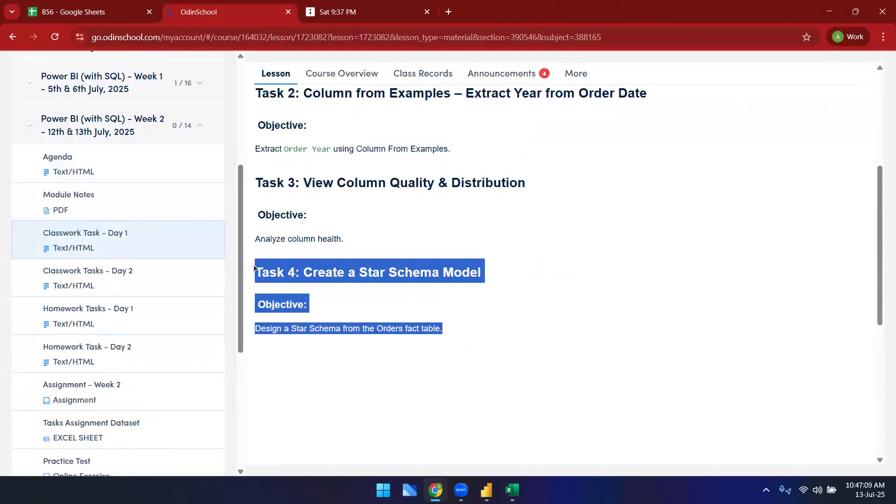
click(405, 355)
drag(256, 271, 558, 396)
click(559, 323)
scroll(516, 335, up, 1)
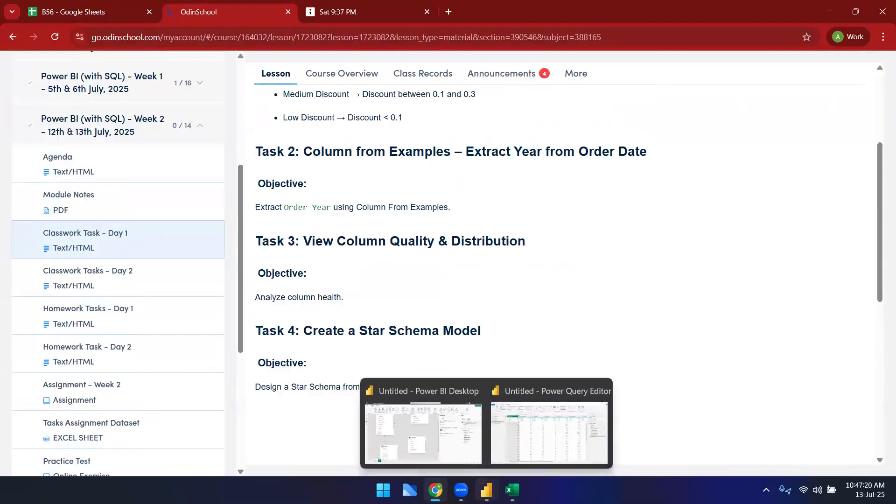
Step: Compare the Power BI model diagram with the highlighted Task 4 star schema objective in the browser
click(455, 440)
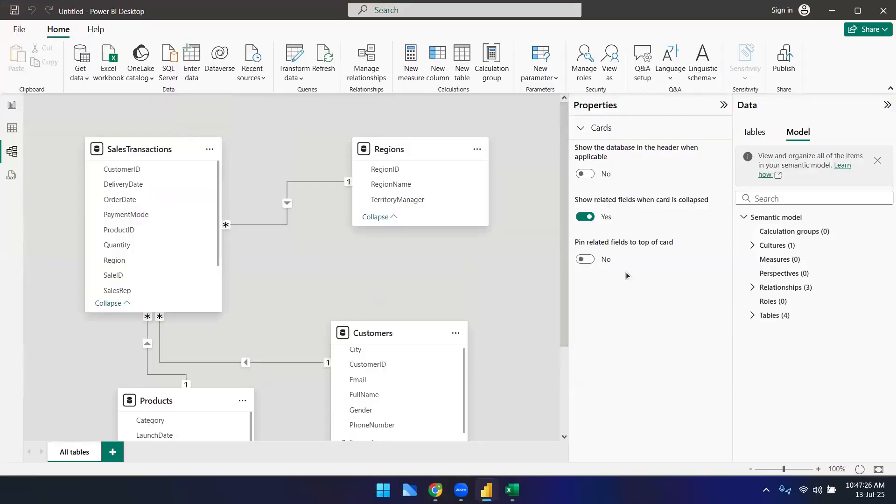
mouse_move(435, 490)
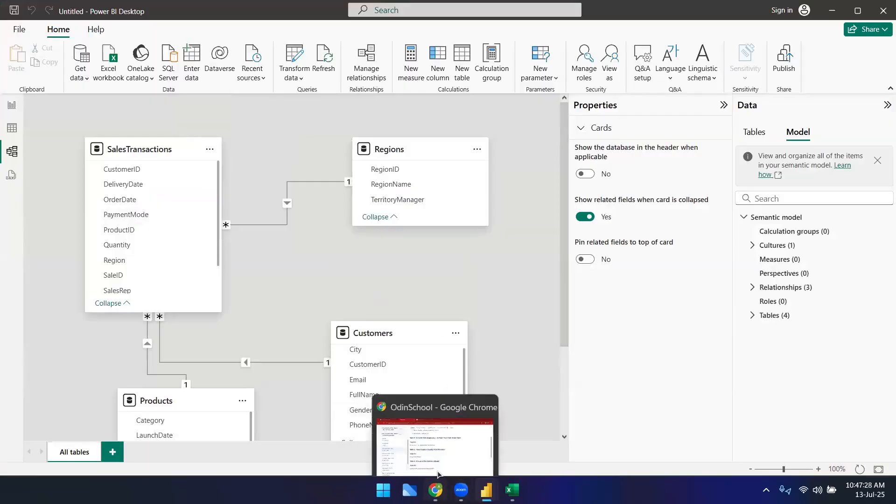
click(446, 431)
drag(394, 373, 256, 331)
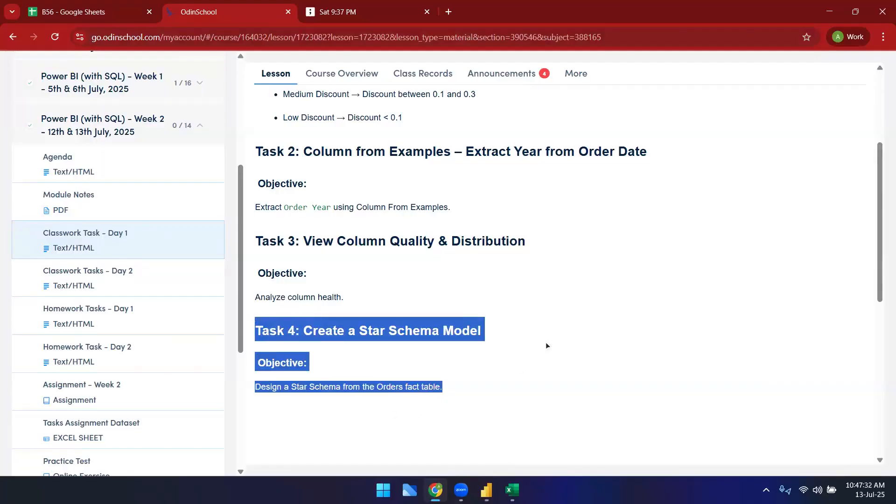
click(518, 352)
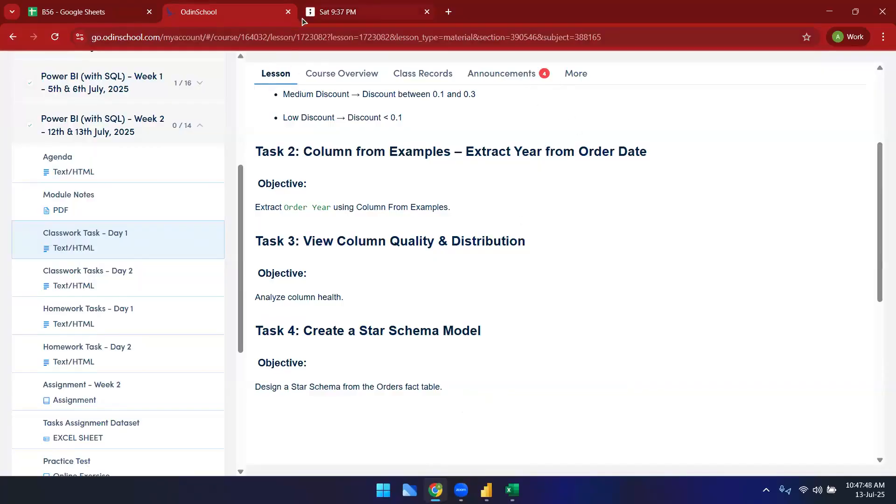
Step: Switch to Power BI to view the model diagram again and return to the browser
mouse_move(486, 490)
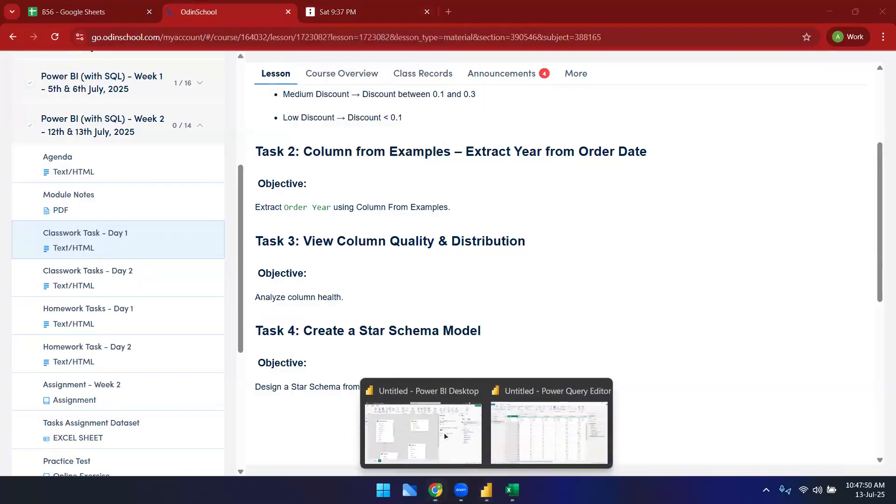
click(444, 433)
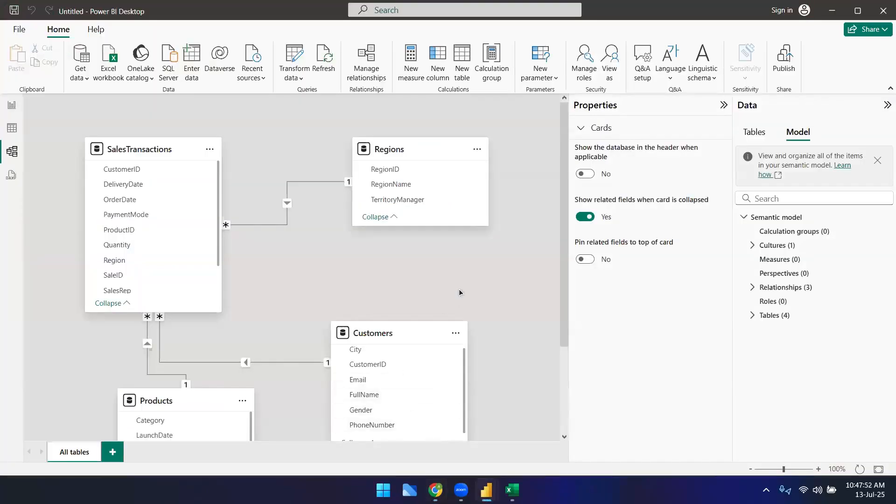
scroll(450, 304, down, 1)
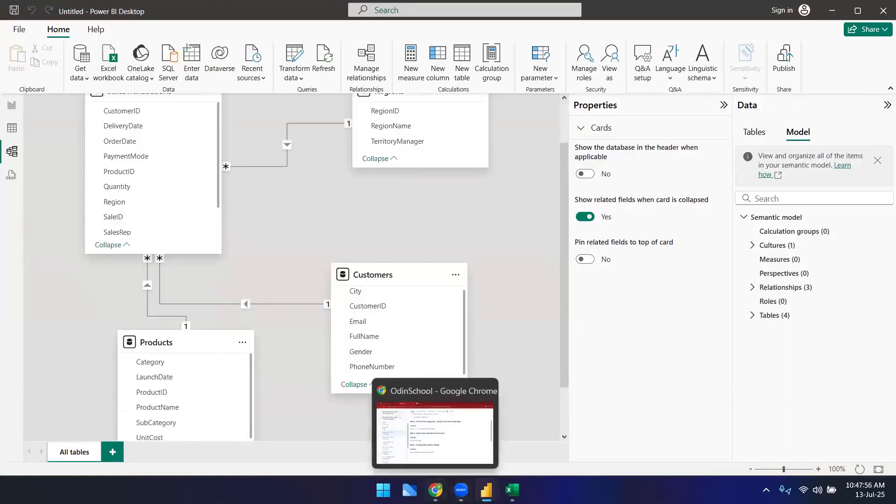
click(435, 490)
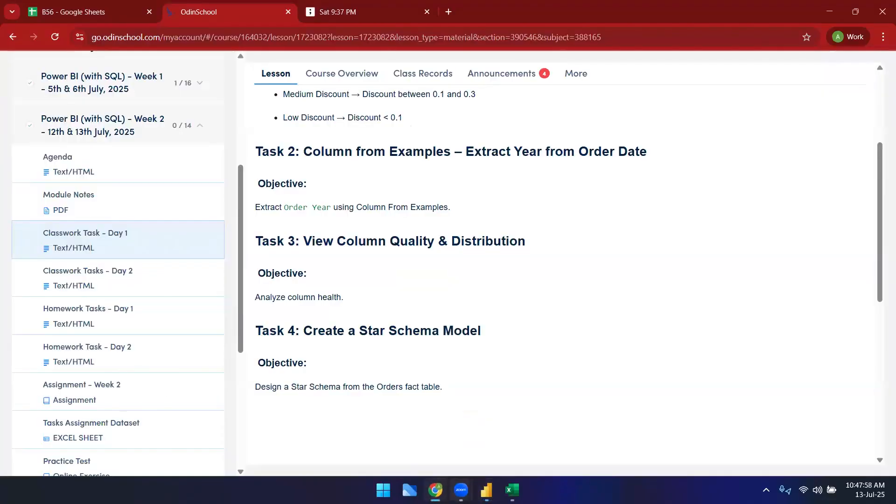
mouse_move(487, 490)
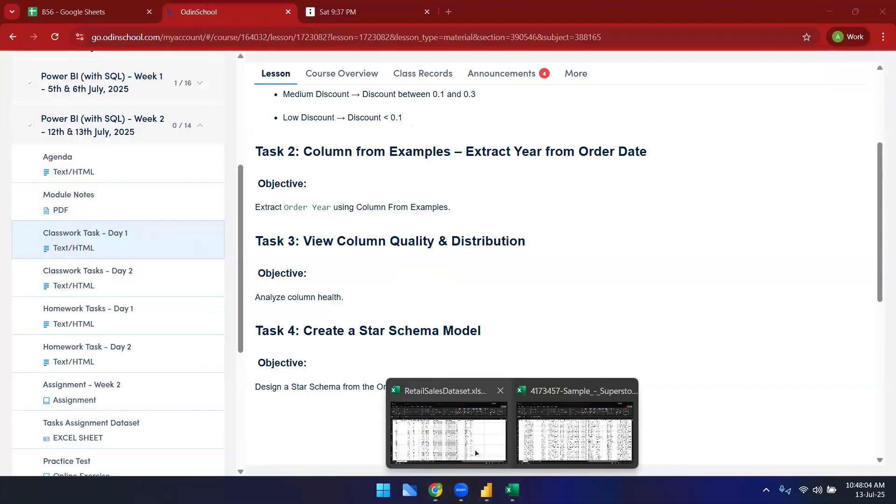
Step: Switch to the B56 spreadsheet tab and scroll to the orders, customer, products and orderdetails tables
click(342, 19)
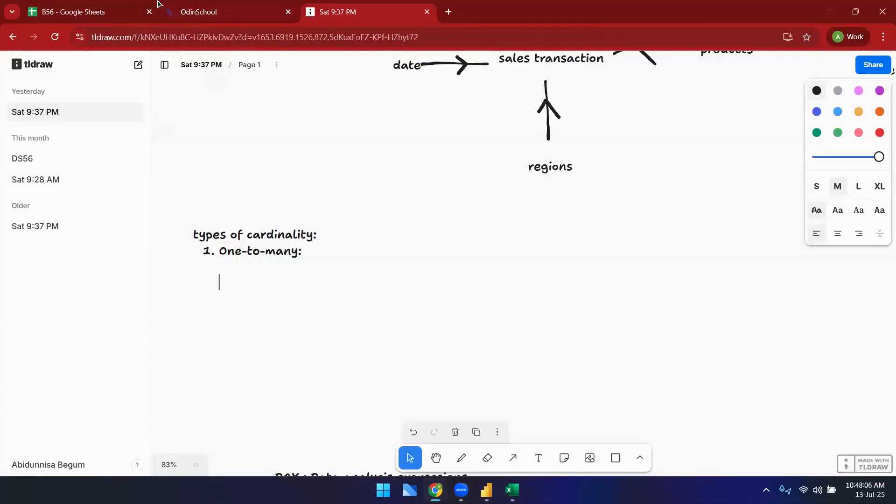
key(ctrl+1)
click(191, 352)
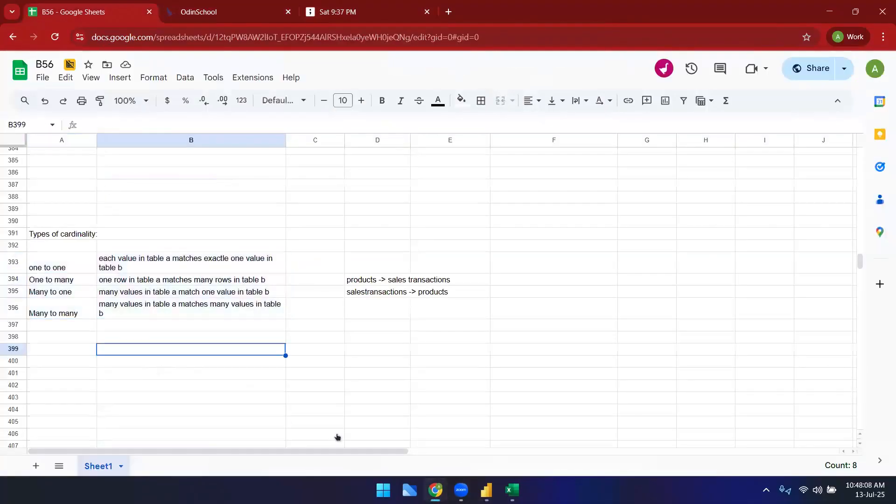
scroll(336, 430, up, 7)
scroll(337, 430, up, 4)
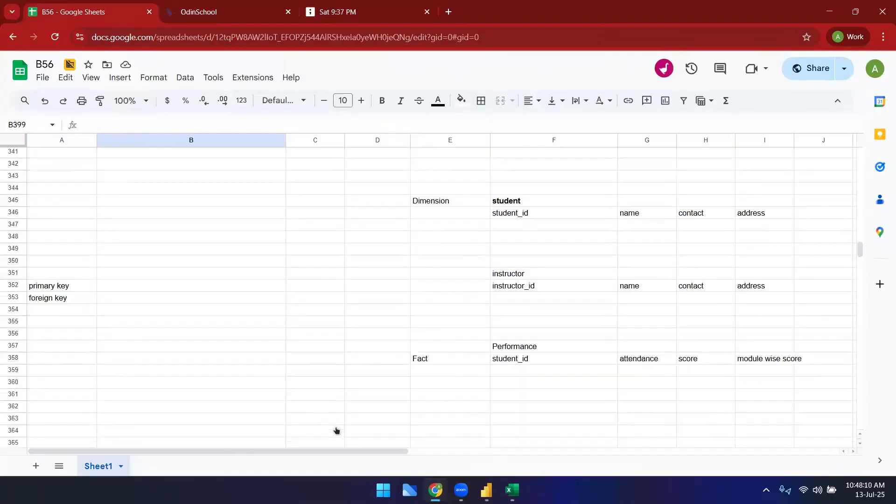
scroll(336, 430, down, 5)
drag(376, 454, 486, 454)
Step: Apply all borders to the orders table range E367:H369
click(206, 226)
drag(400, 241, 408, 238)
click(436, 267)
drag(218, 237, 463, 261)
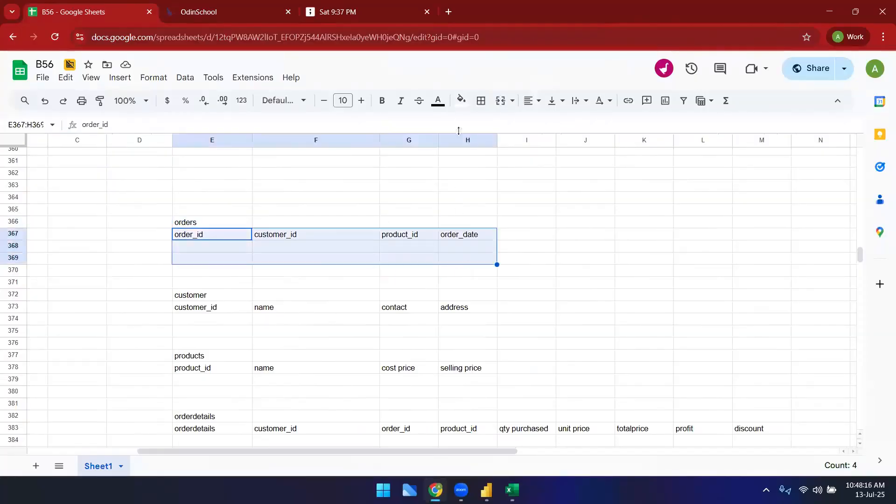
click(481, 101)
click(486, 125)
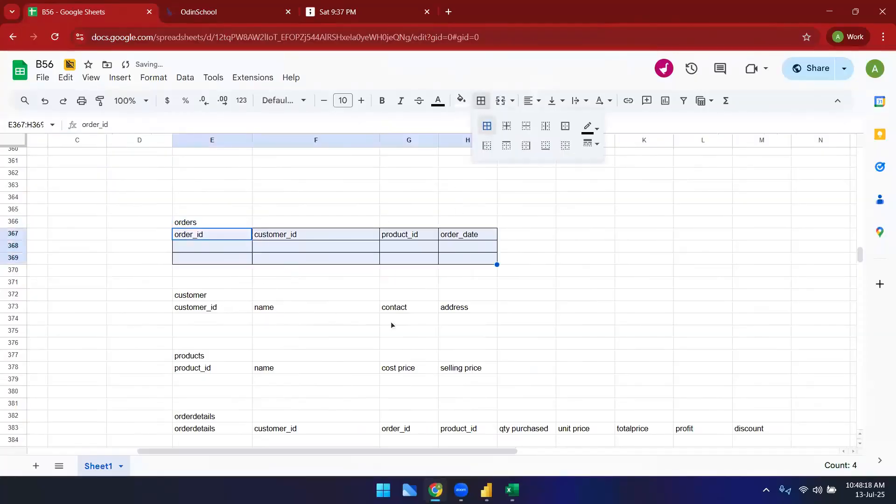
Step: Apply all borders to the customer table range E373:H375
drag(210, 307, 468, 334)
click(481, 101)
click(488, 127)
Step: Apply all borders to the products table range E378:H380
drag(208, 372, 458, 397)
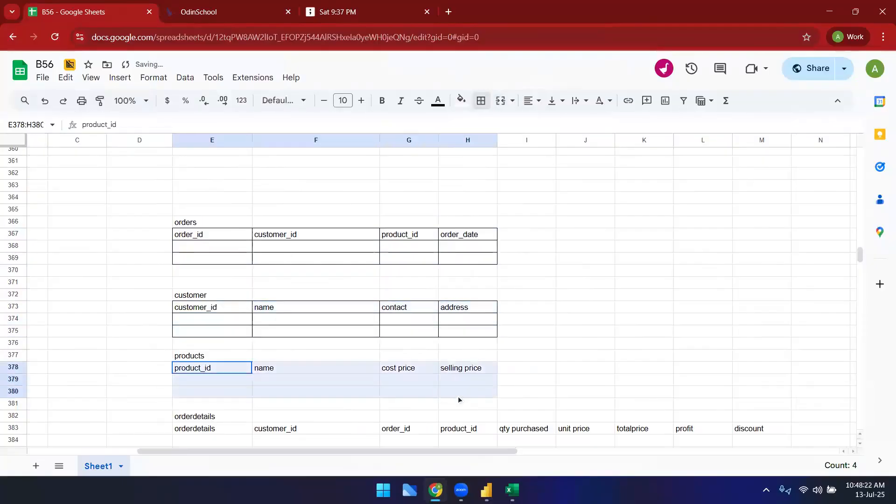
click(481, 101)
click(487, 126)
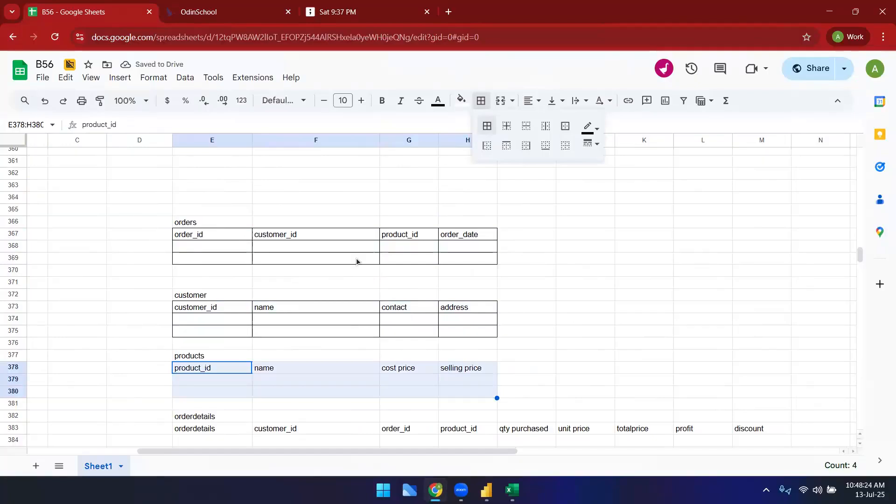
Step: Apply all borders to the orderdetails table range E383:L386
scroll(198, 320, down, 3)
drag(199, 317, 696, 351)
click(480, 101)
click(487, 126)
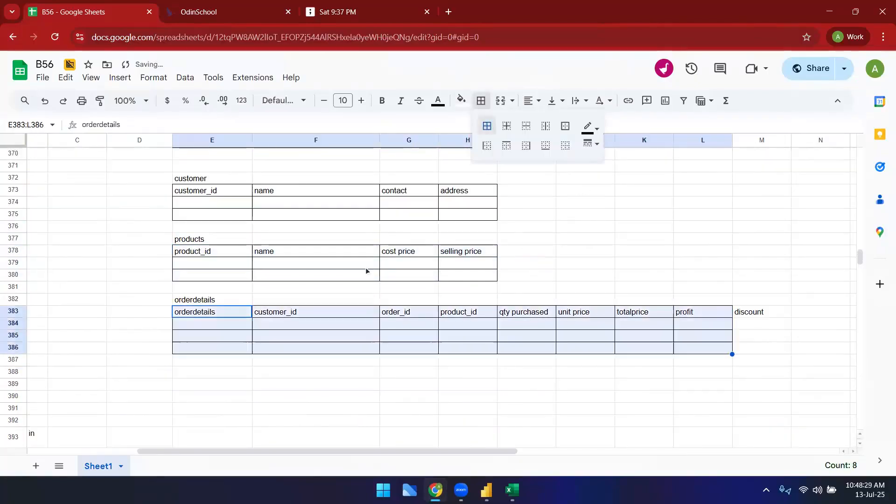
Step: Apply all borders to the discount column M383:M386 of the orderdetails table
scroll(399, 369, up, 2)
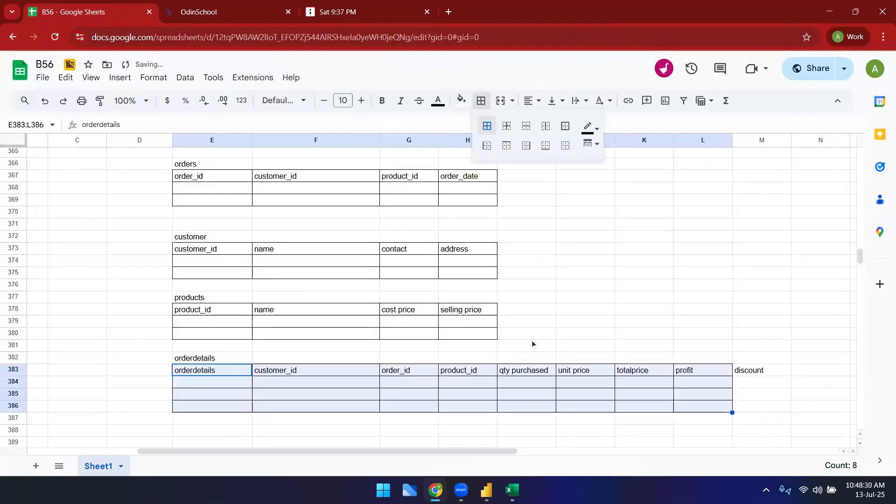
click(585, 310)
drag(746, 371, 738, 402)
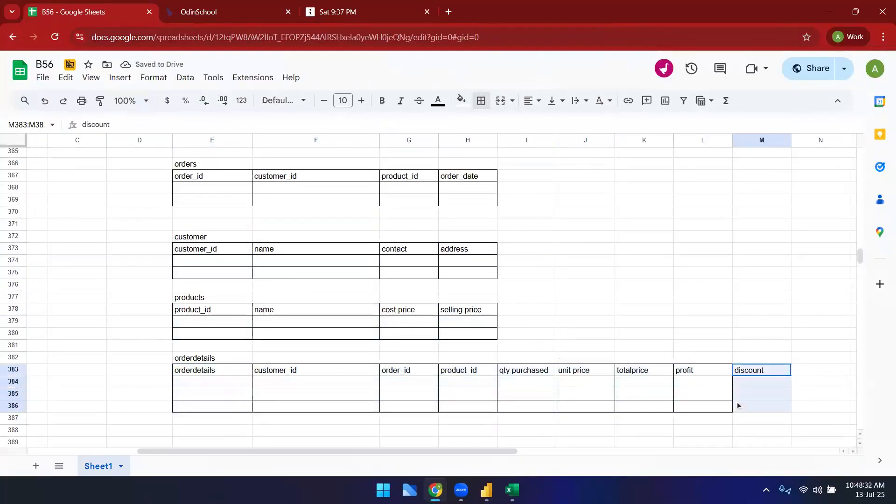
click(480, 101)
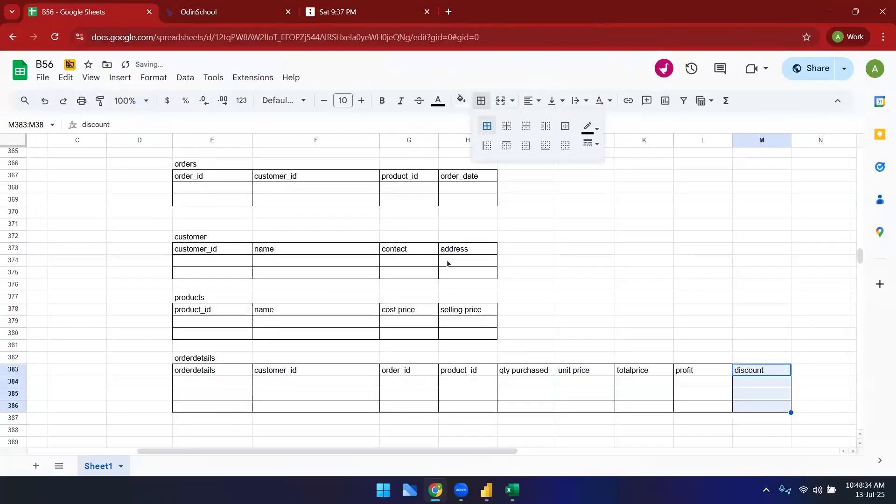
drag(419, 452, 475, 452)
click(453, 275)
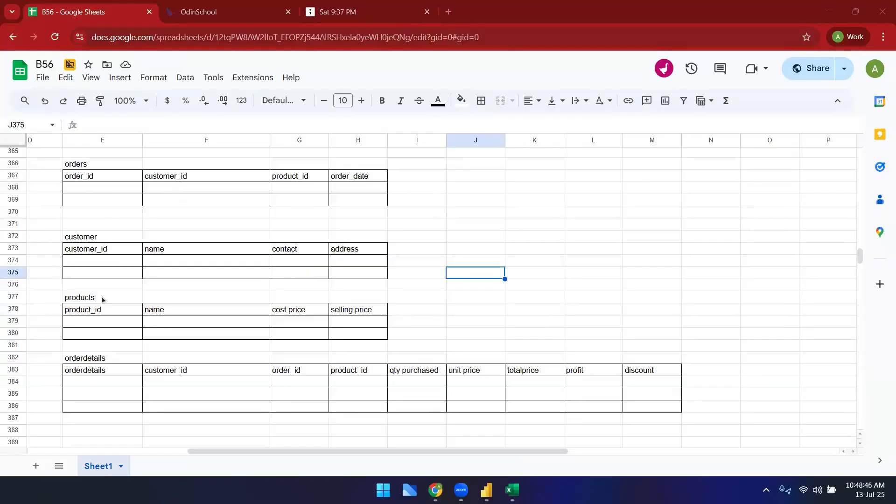
Step: Enter the labels Dimension in J372 and defining a value in K372
click(493, 240)
text(Dimen)
text(sion)
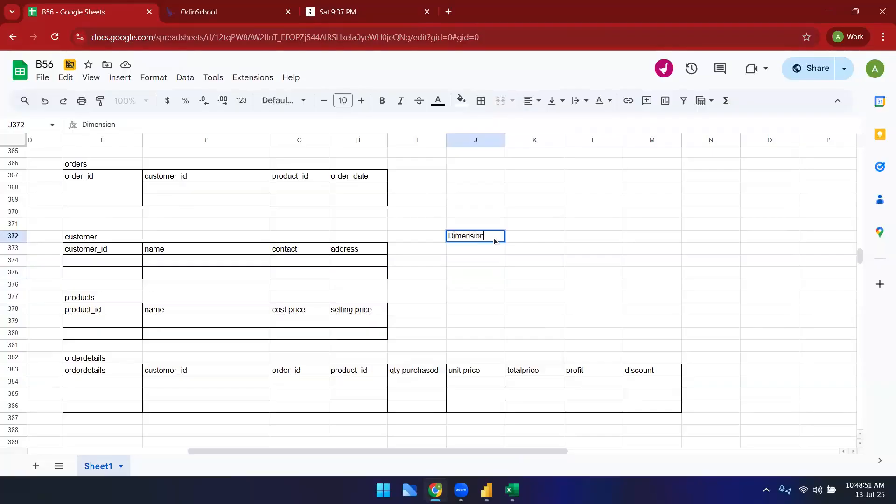
key(Tab)
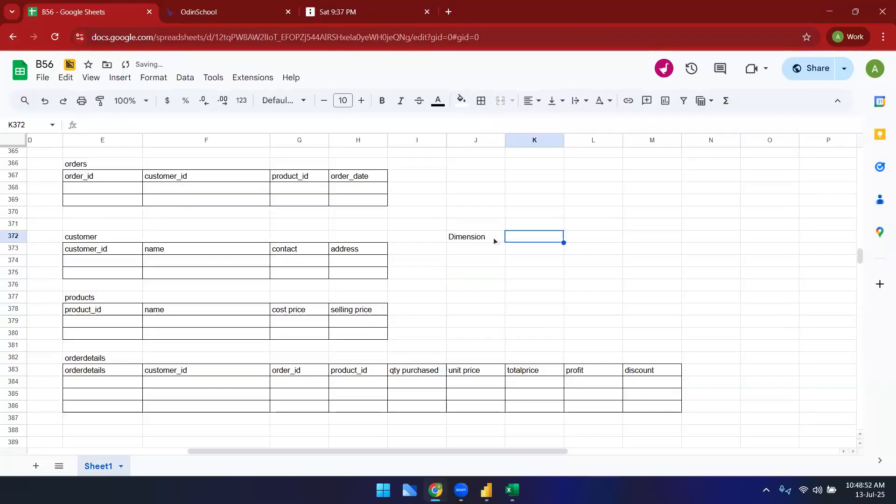
text(defining a value)
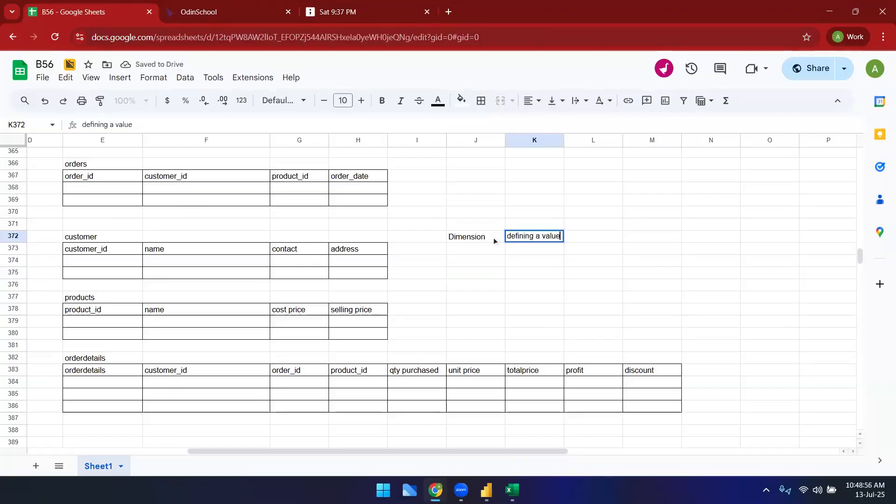
key(Return)
Step: Type a note defining customer_id in K373, then clear that cell
text(define )
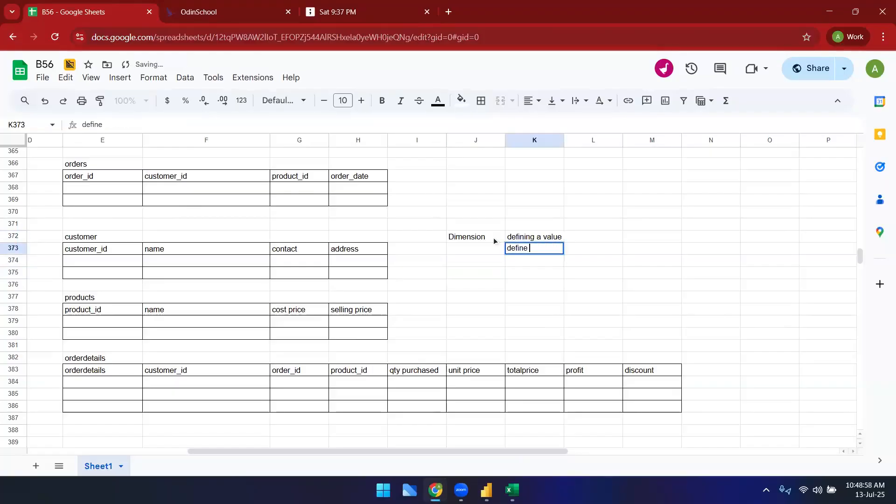
text(: customer_id )
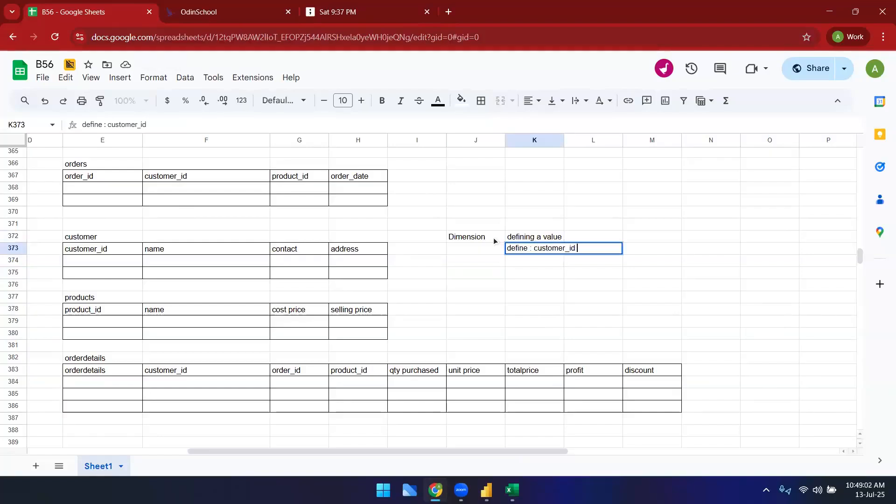
text( 1?)
key(BackSpace)
key(Return)
click(544, 251)
key(Delete)
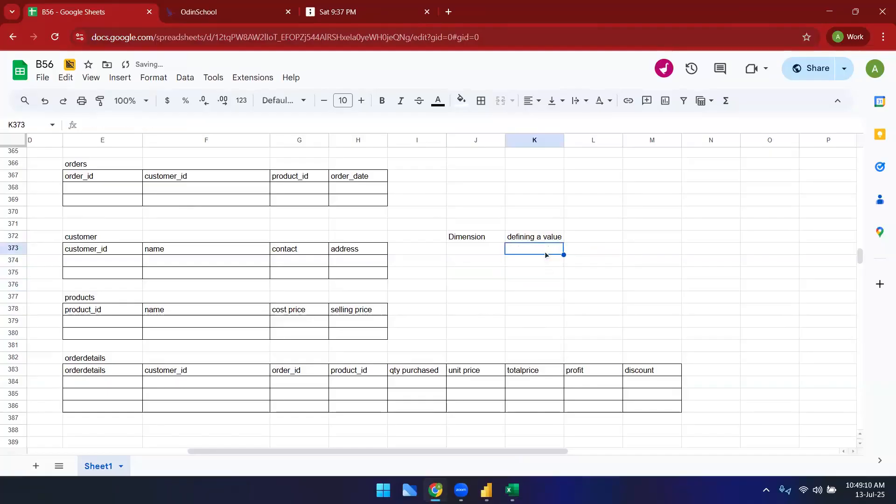
Step: Enter customer_id 1 in the first data row of the customer table
click(522, 286)
click(134, 190)
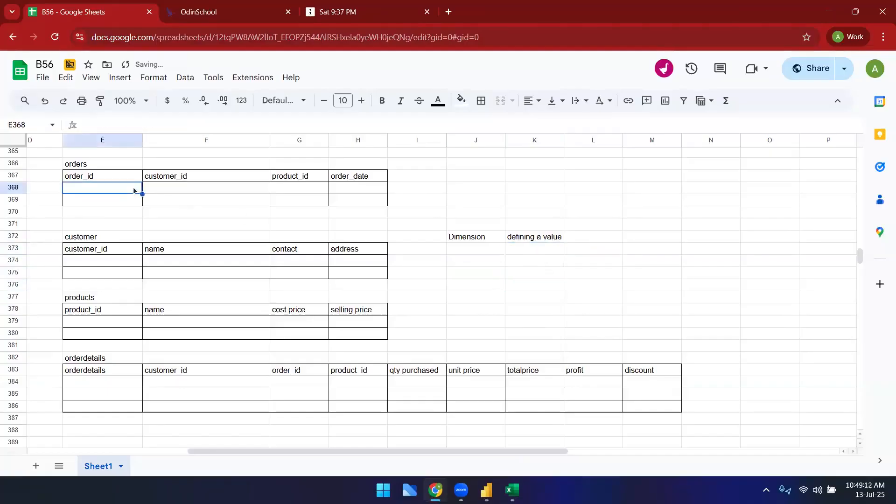
key(Down)
key(Down)
key(Down)
key(Down)
key(Down)
key(Down)
text(1)
key(Return)
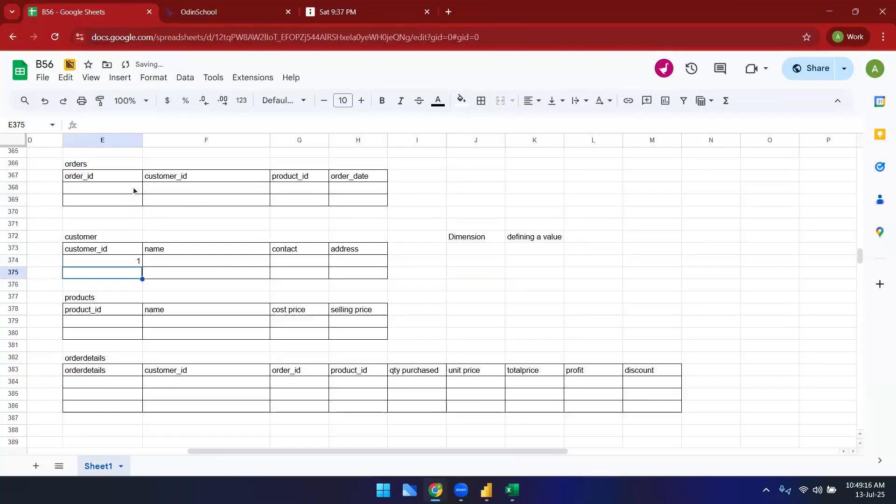
Step: Delete the orders table E366:H369, clearing both its contents and its borders
drag(103, 164, 359, 207)
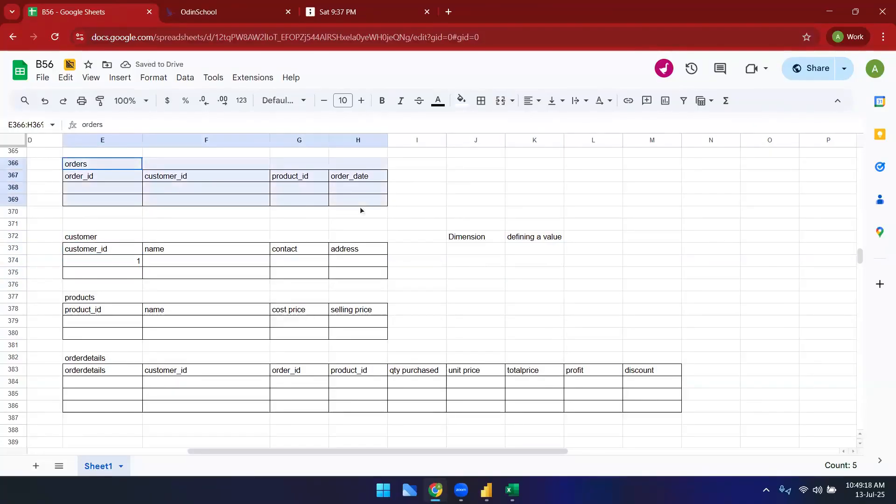
key(Delete)
click(482, 100)
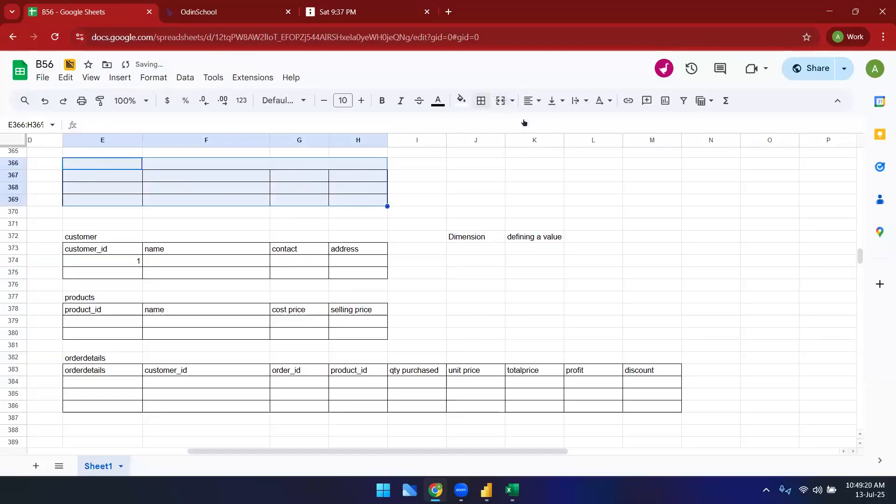
click(568, 145)
Step: Clear the order_id column G382:G386 from the orderdetails table
drag(285, 359, 287, 410)
key(Delete)
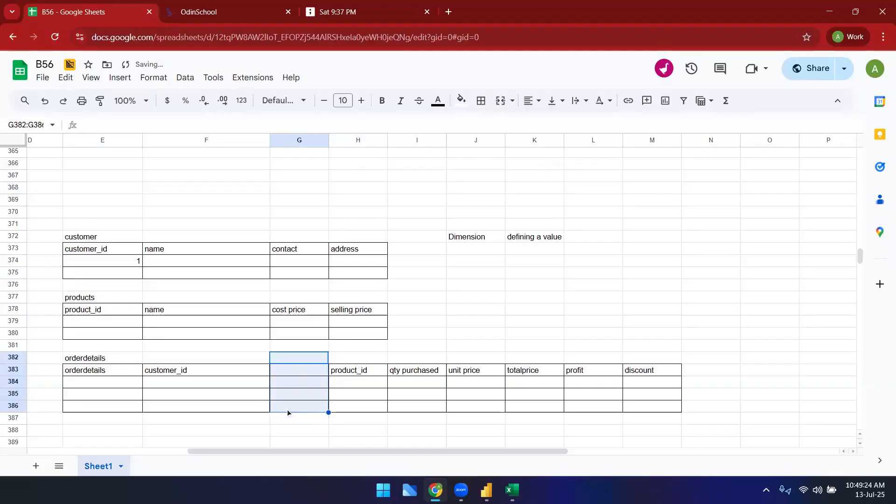
click(392, 404)
Step: Shift the product_id through discount columns one column left by copying H383:M386 into G383
drag(366, 373, 637, 414)
key(ctrl+c)
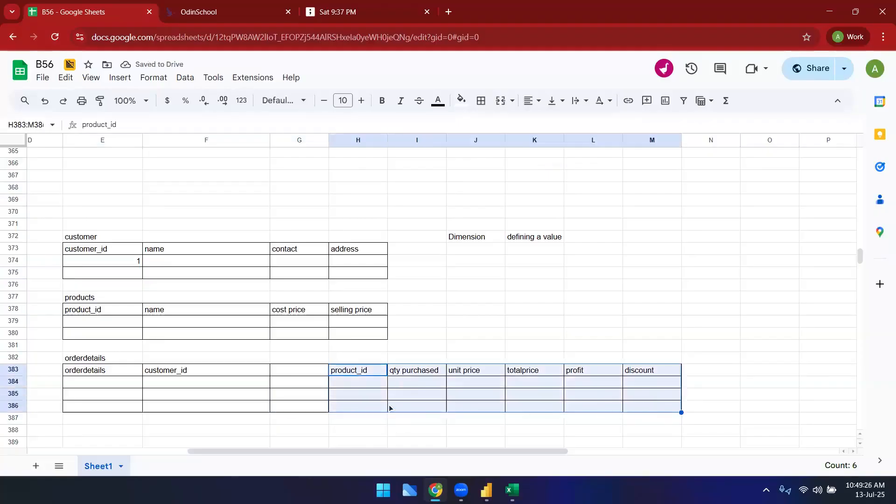
click(315, 373)
key(ctrl+v)
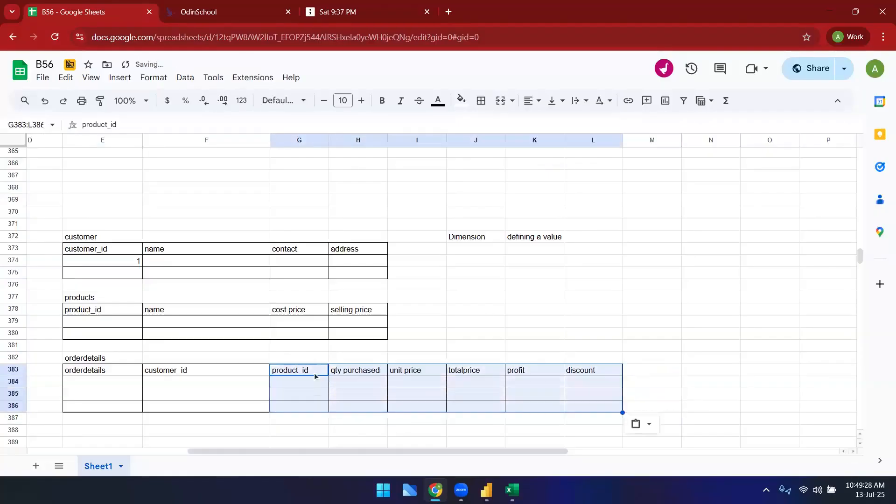
click(433, 296)
Step: Delete the Dimension and defining a value labels in J372:K372
scroll(435, 287, down, 2)
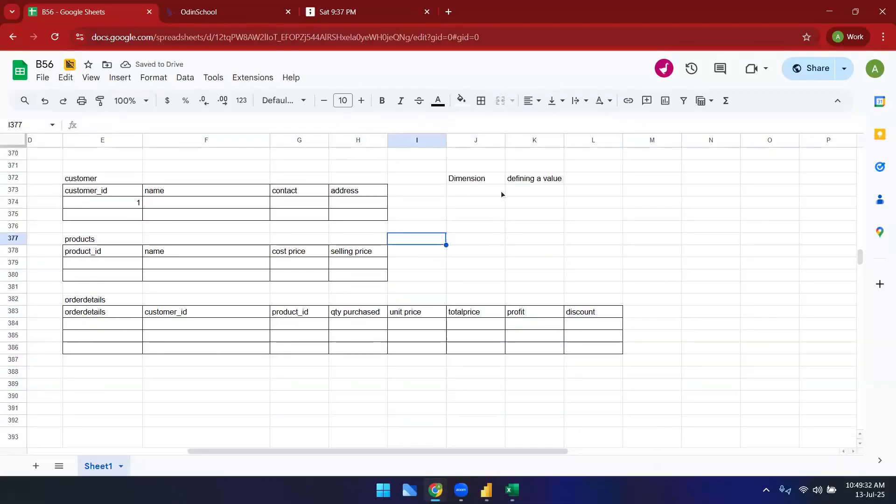
drag(478, 180, 520, 180)
key(Delete)
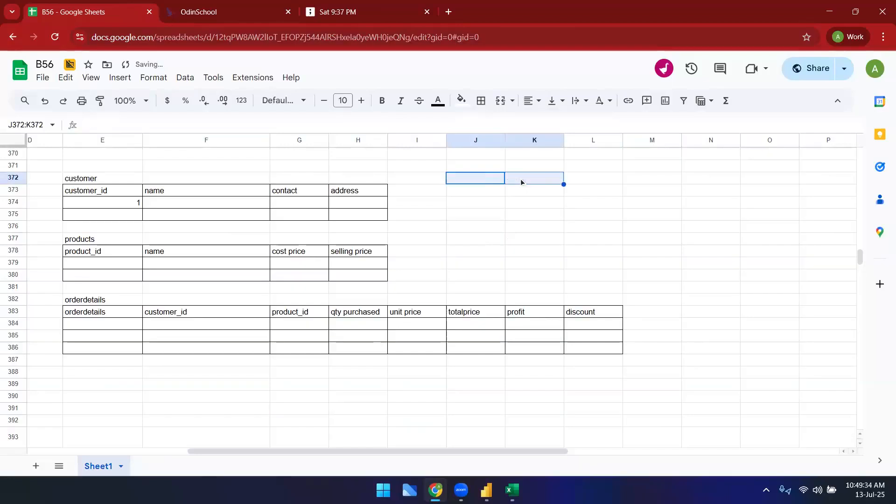
Step: Enter customer_id 2 and fill in a name for each of the two customers
click(119, 217)
text(2)
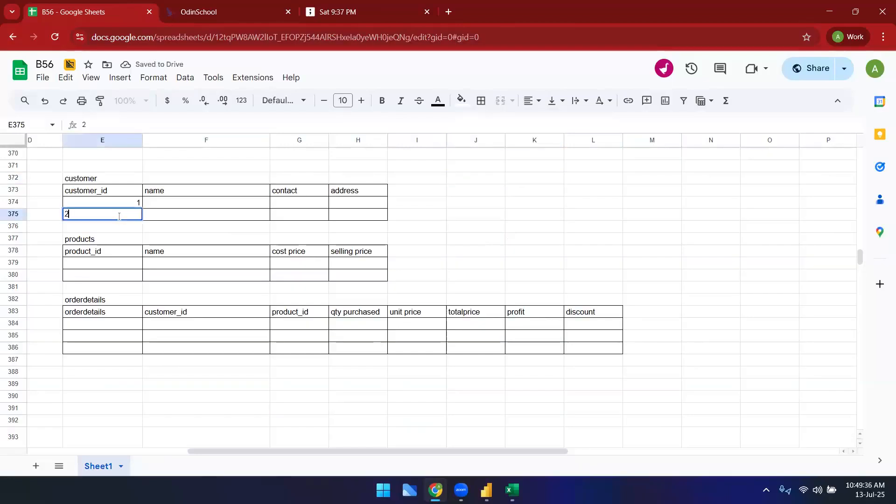
key(Tab)
key(Up)
text(Abid)
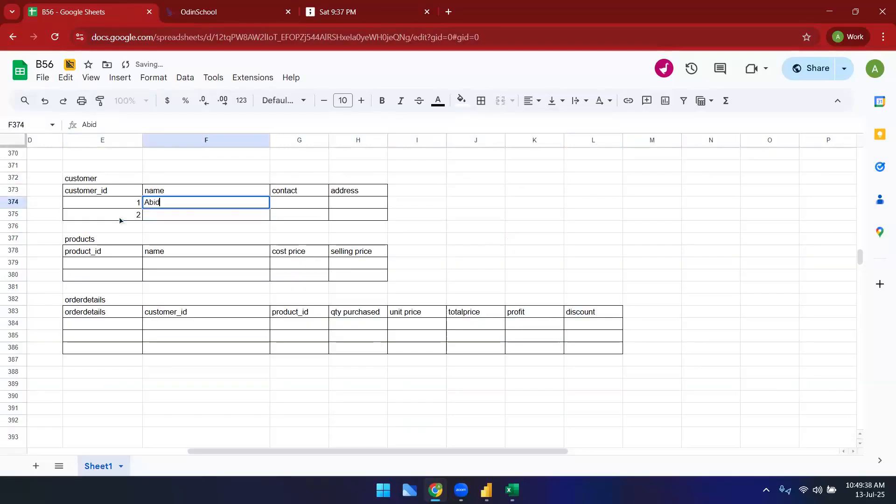
key(Return)
text(SAi Ram)
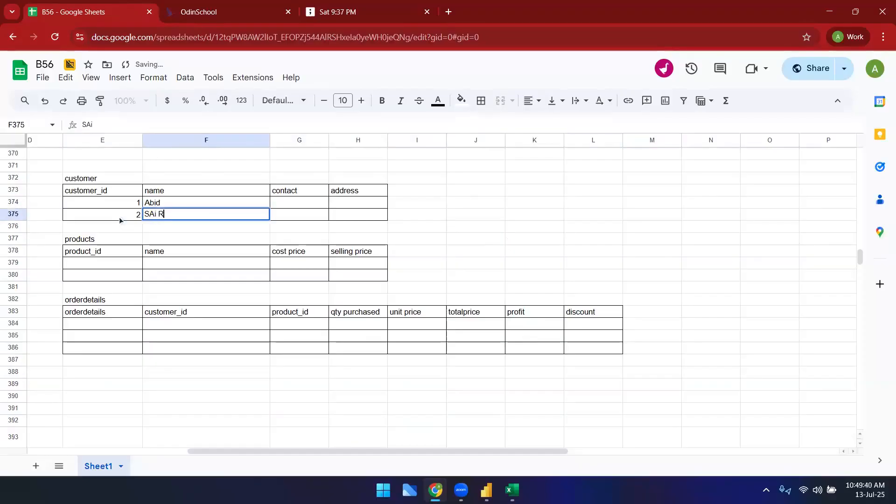
Step: Fill in a contact number for each of the two customers
key(Right)
key(Right)
key(Up)
key(Left)
text(568452)
key(Return)
text(3548653)
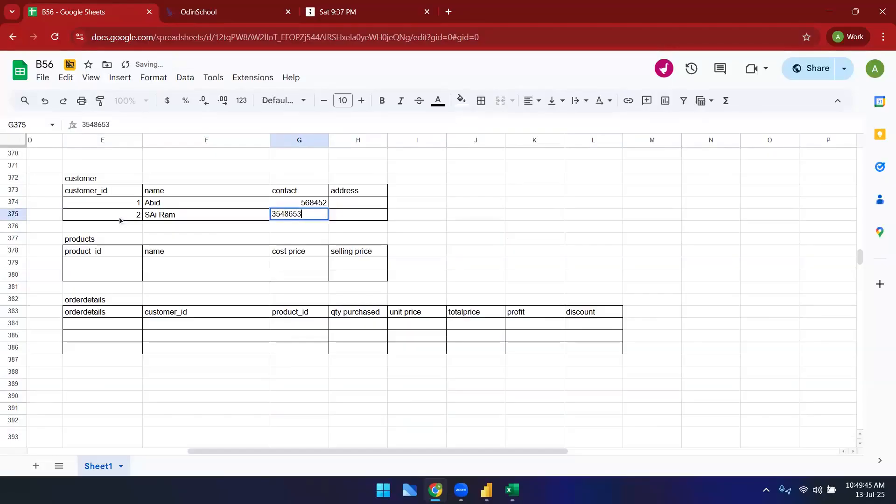
Step: Set the address of both customers to Hyderabad
key(Tab)
key(Up)
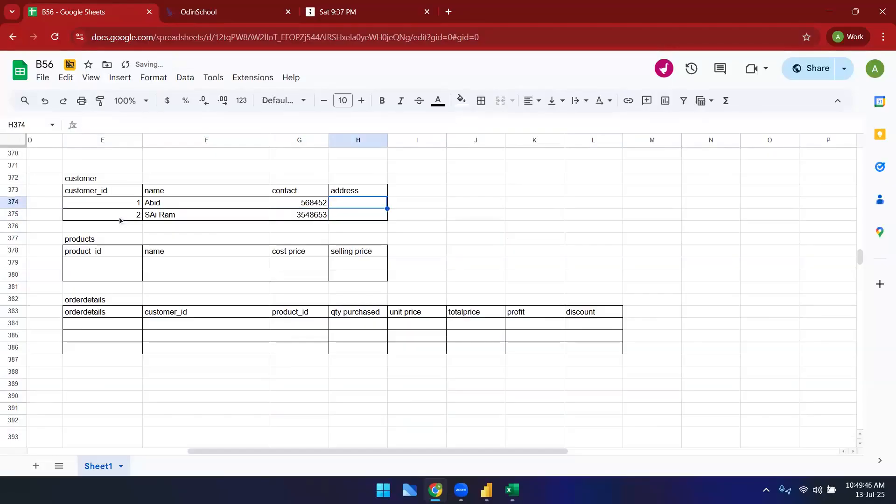
text(Hyderabad)
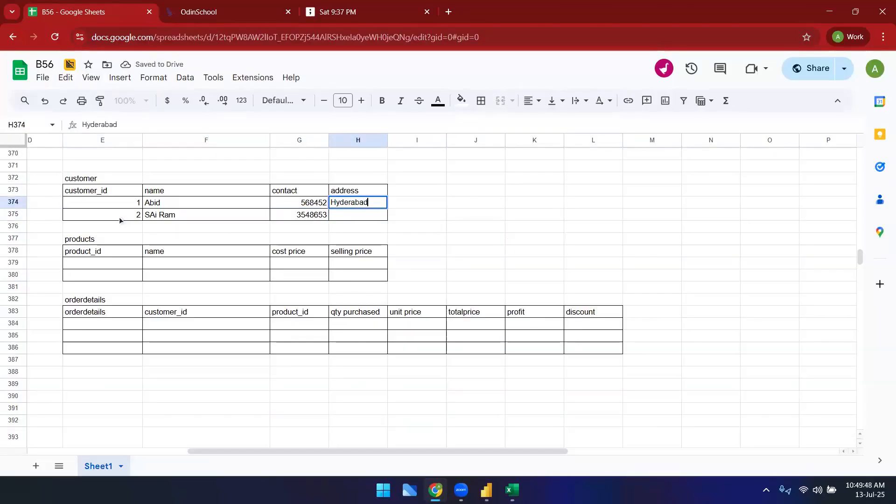
key(Return)
text(Hyderabad)
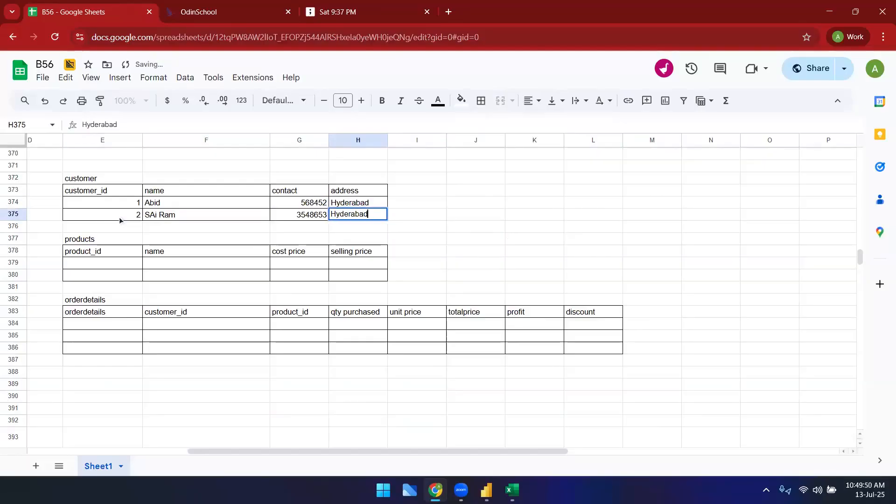
key(Return)
Step: Enter product_id 1 and 2 with names Book1 and Book2 in the products table
click(92, 264)
text(1)
key(Return)
text(2)
key(Return)
key(Right)
key(Up)
key(Up)
text(Book1)
key(Return)
text(Book2)
key(Tab)
key(Tab)
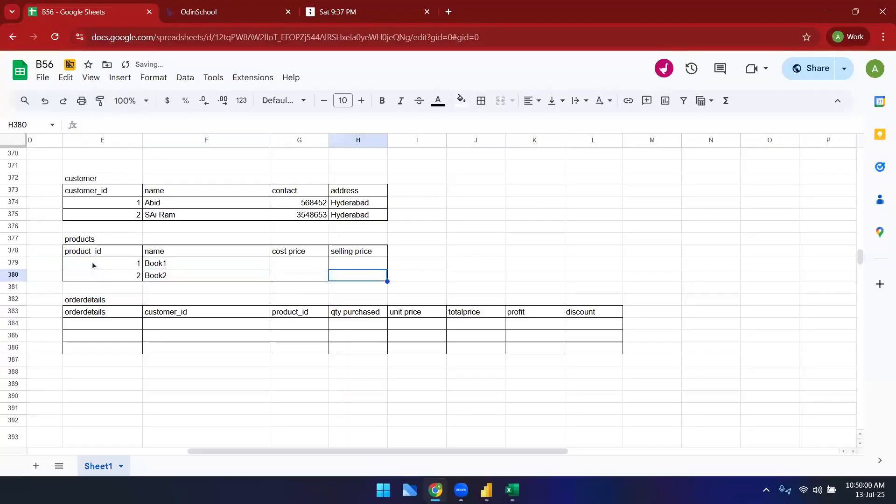
Step: Set cost prices 30 and 20 and selling prices 50 and 50 for the two products
key(Left)
key(Up)
text(30)
key(Return)
text(20)
key(Return)
key(Right)
key(Up)
key(Up)
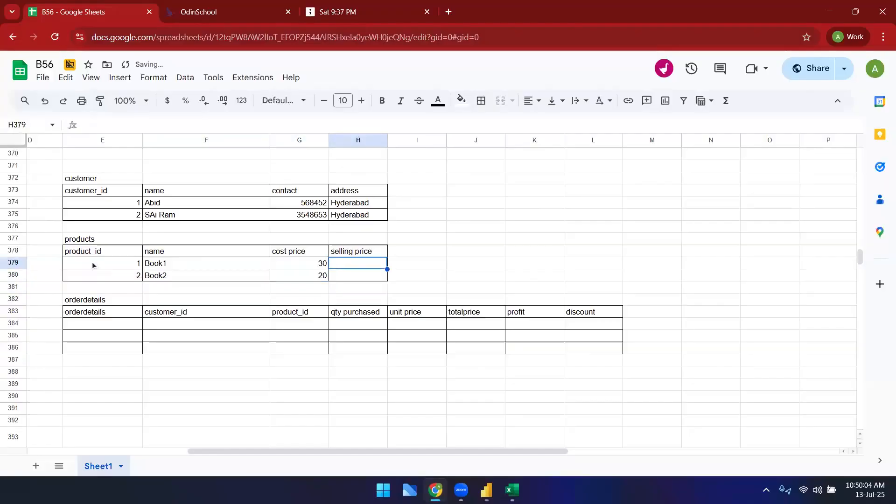
text(50)
key(Return)
text(50)
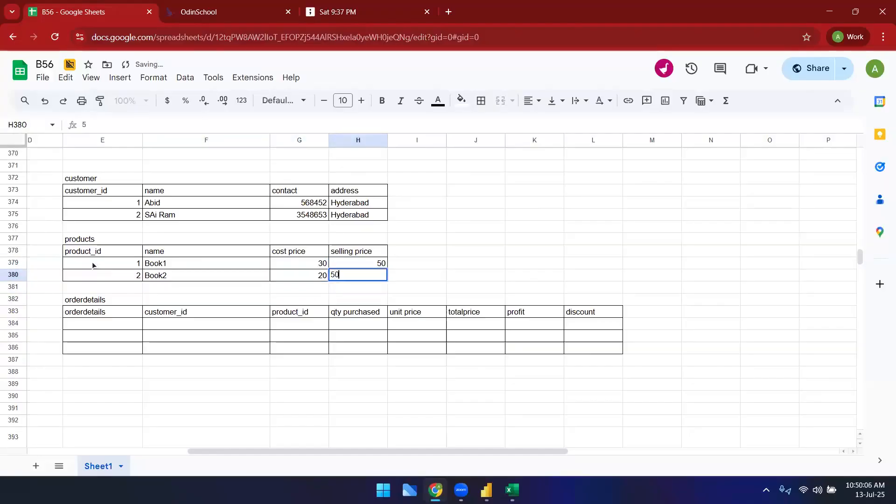
key(Return)
Step: Number the orderdetails rows 1 to 3 and set their customer_id values to 1, 1 and 2
click(133, 324)
text(1)
key(Return)
text(2)
key(Return)
text(3)
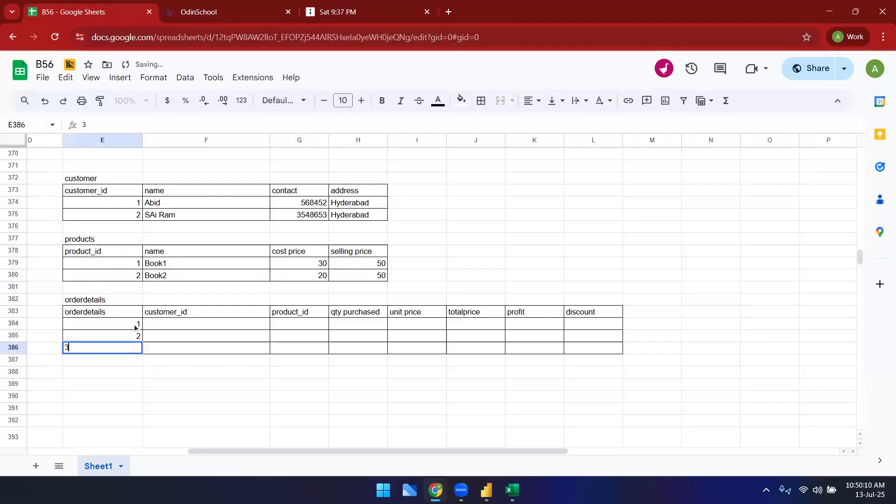
key(Tab)
key(Up)
key(Up)
text(1)
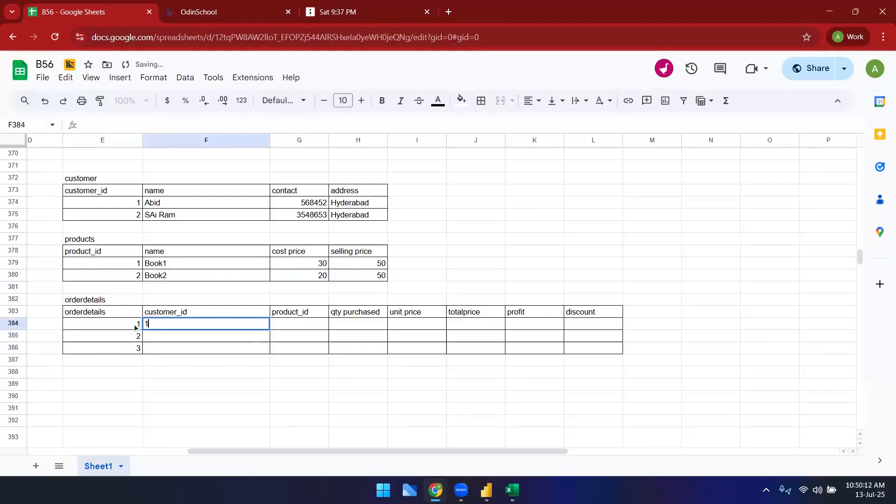
key(Return)
text(1)
key(Return)
text(2)
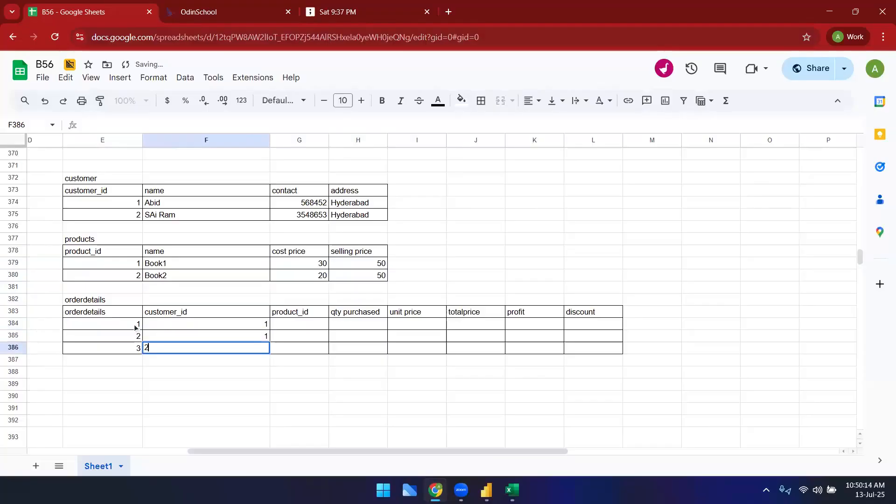
Step: Set product_id to 1 for all three orderdetails rows
key(Tab)
key(Up)
key(Up)
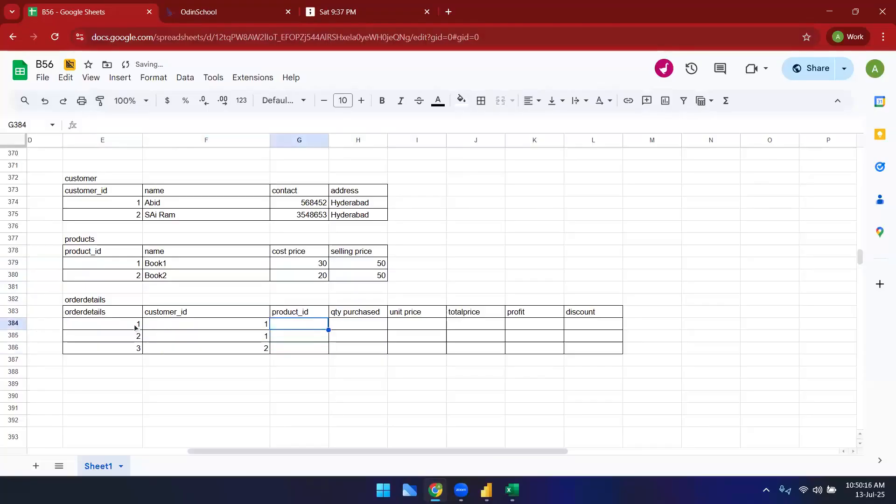
text(1)
key(Return)
text(1)
key(Return)
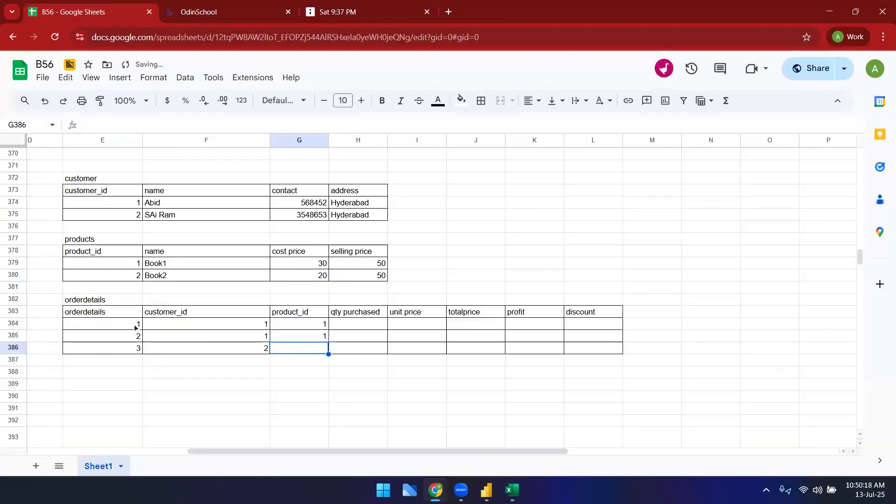
text(1)
key(Tab)
key(Up)
key(Up)
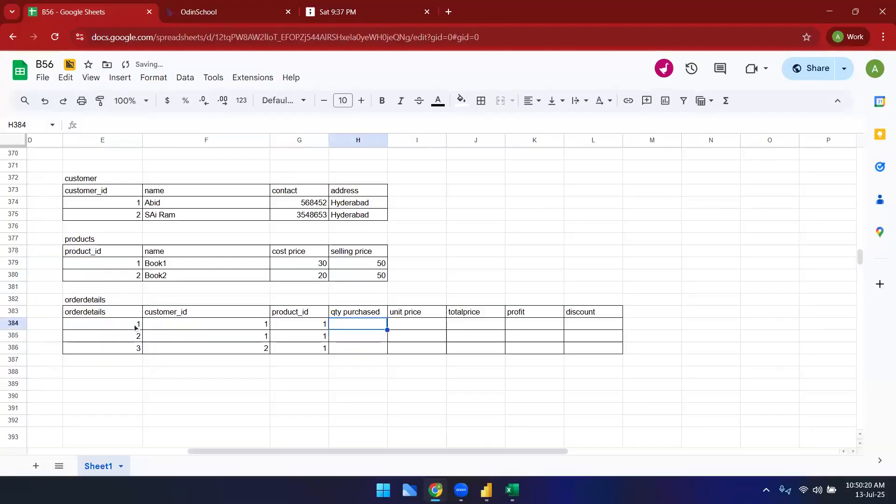
Step: Set qty purchased to 1 for all three orderdetails rows
text(1)
key(Return)
text(1)
Step: Set the unit price to 50 for all three orderdetails rows
key(Return)
text(1)
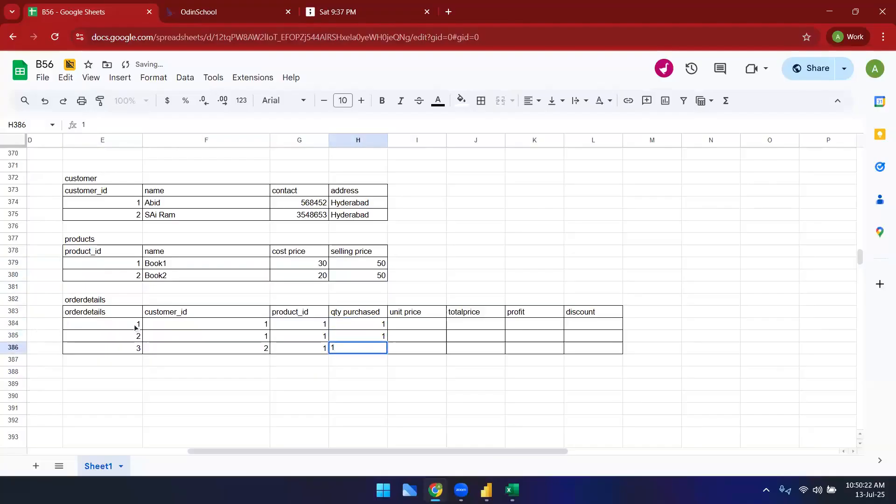
key(Tab)
key(Up)
key(Up)
text(50)
key(Return)
text(50)
key(Return)
text(50)
key(Tab)
key(Up)
key(Up)
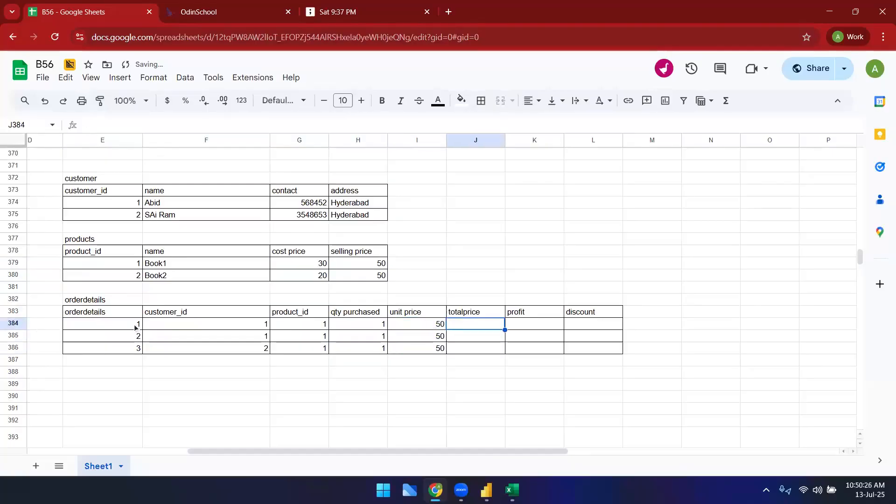
Step: Copy the three unit prices into the totalprice column
key(Left)
key(shift+Down)
key(shift+Down)
key(ctrl+c)
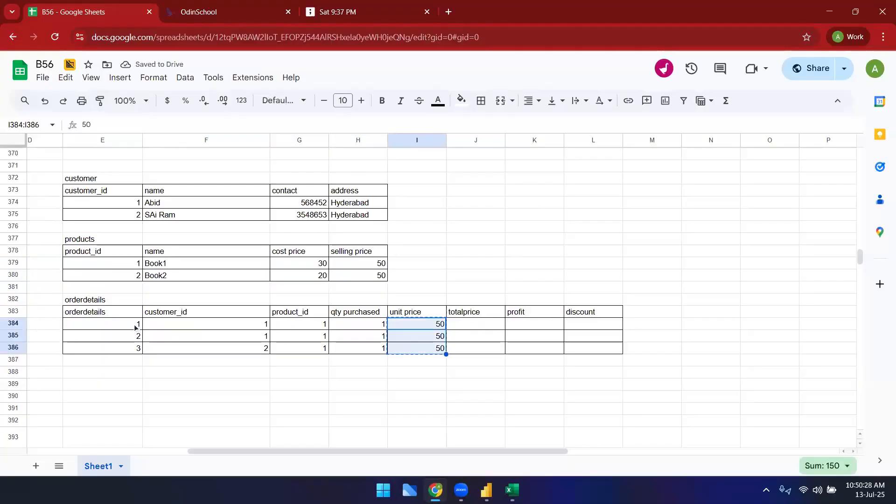
key(Right)
key(ctrl+v)
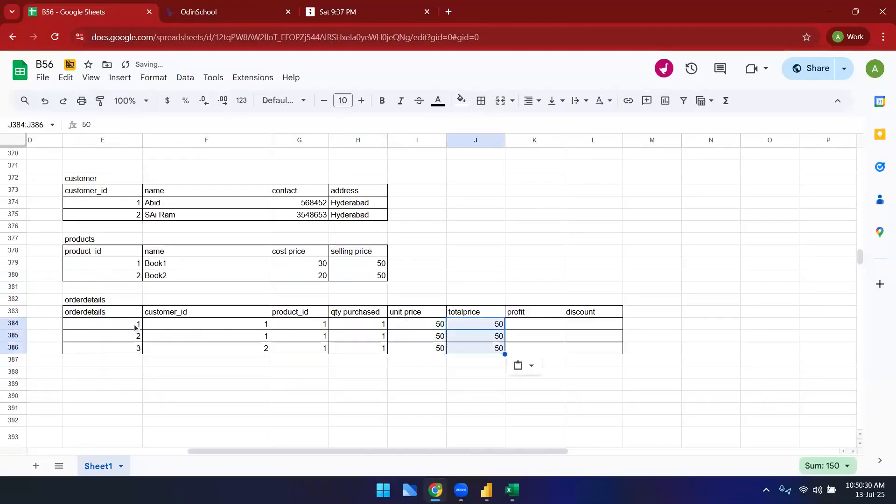
key(Right)
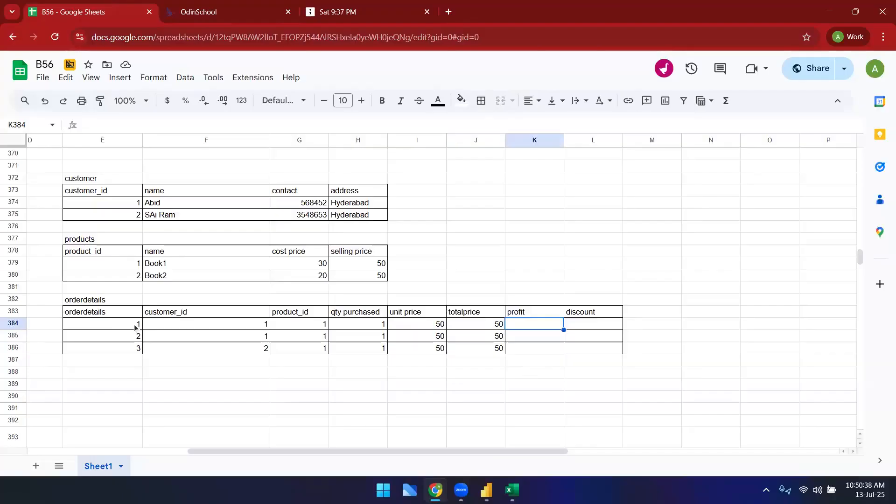
Step: Enter a profit of 20 for all three orderdetails rows
text(20)
key(Return)
text(20)
key(Return)
text(20)
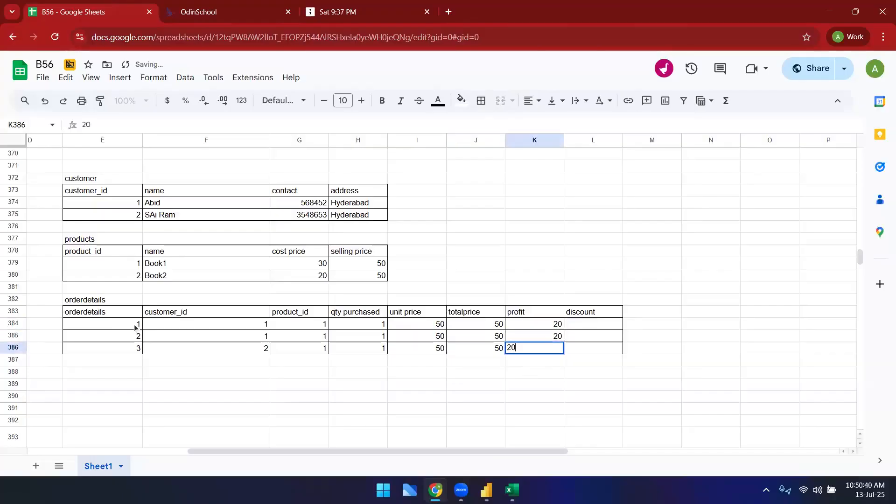
key(Tab)
key(Up)
key(Up)
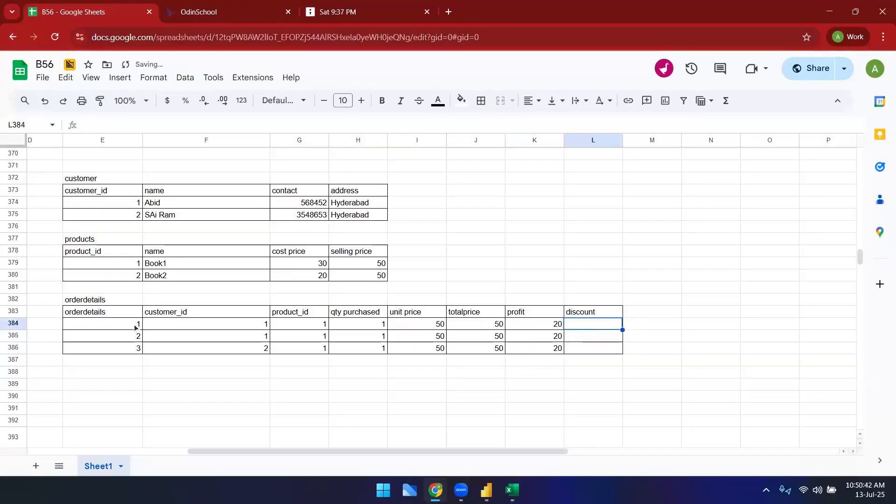
Step: Set the discount to 0 for all three orderdetails rows
text(0)
key(Return)
text(0)
key(Return)
text(0)
key(Return)
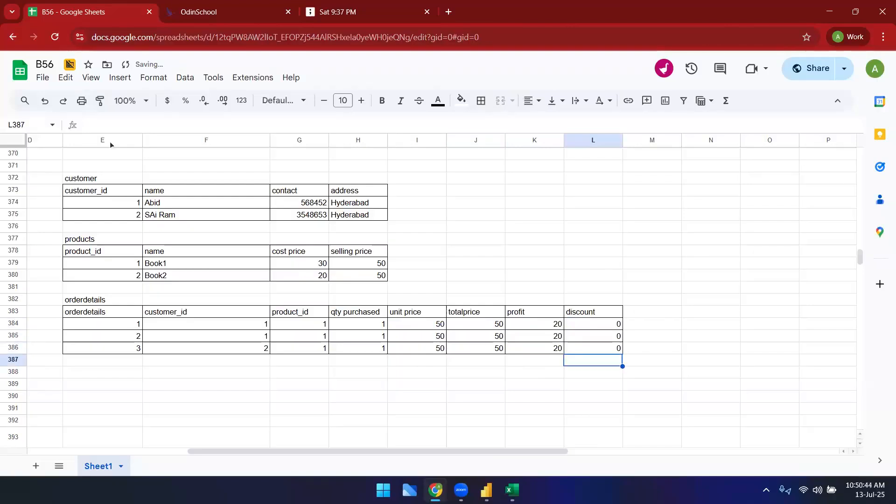
Step: Highlight the customer and products tables and the orderdetails values to review them
click(540, 243)
drag(103, 179, 359, 275)
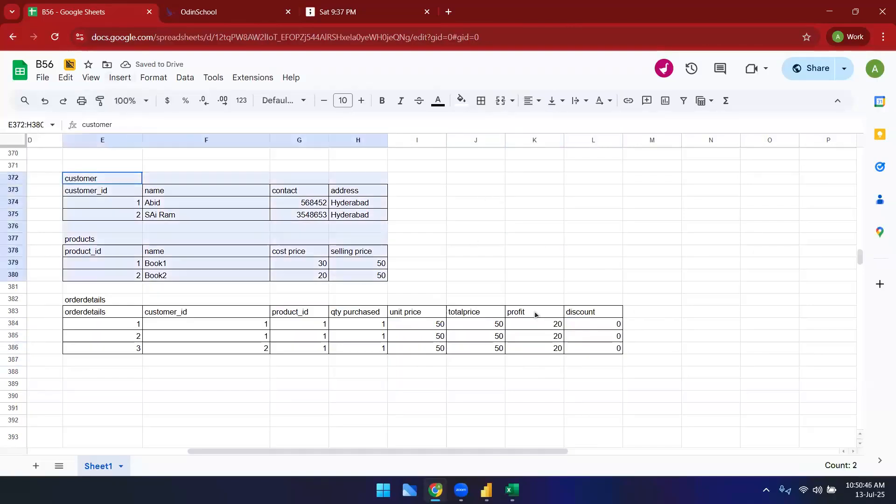
drag(536, 314, 618, 351)
click(612, 377)
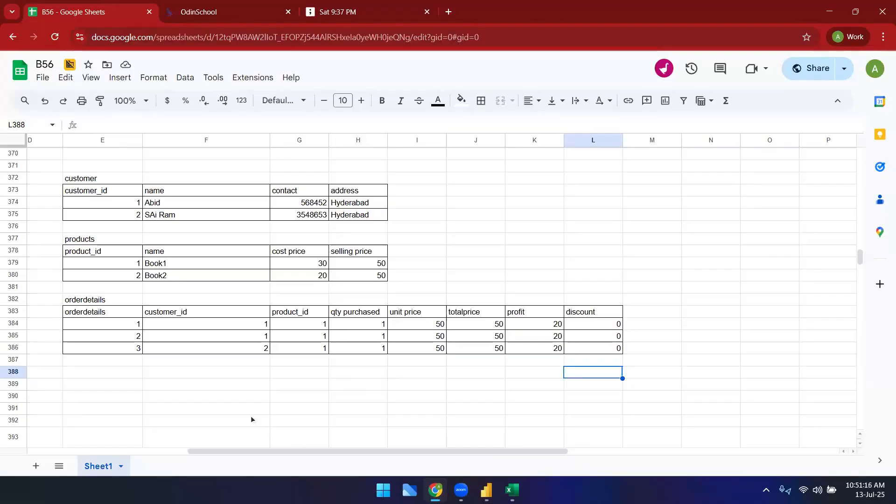
Step: Below the tables, enter a flat sample row with values 1, 1 and Book1
click(231, 382)
text(1)
key(Tab)
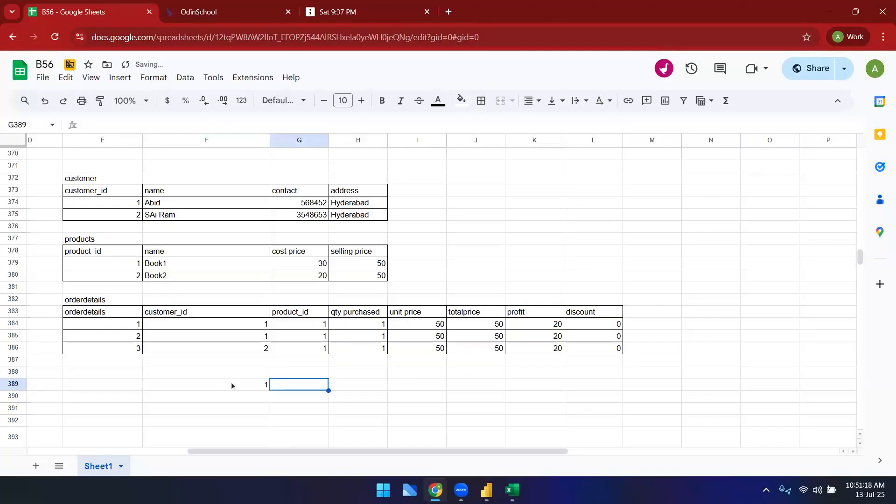
text(1)
key(Tab)
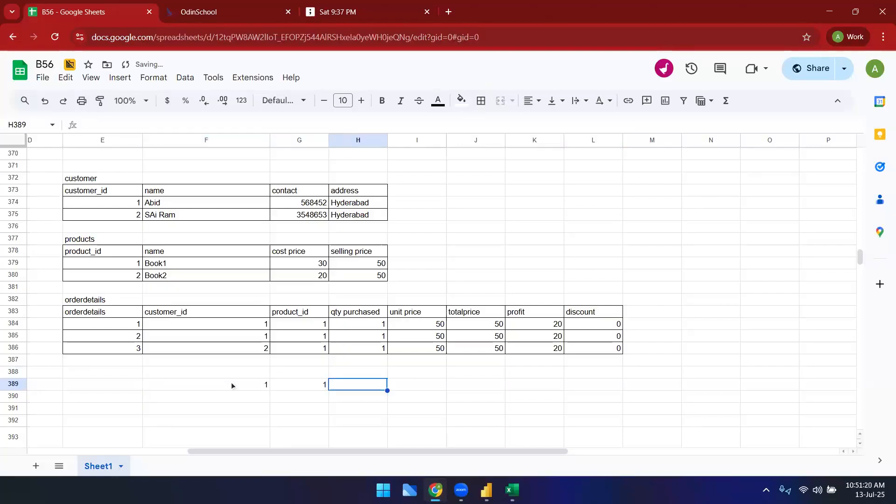
text(Book1)
key(Return)
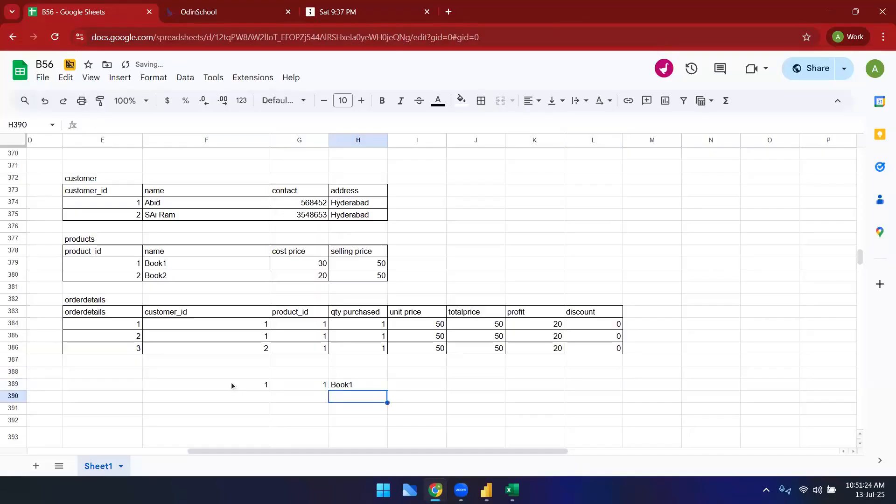
Step: Add a second flat row with values 1, 1 and Book1 beneath it
key(Left)
key(Left)
text(1)
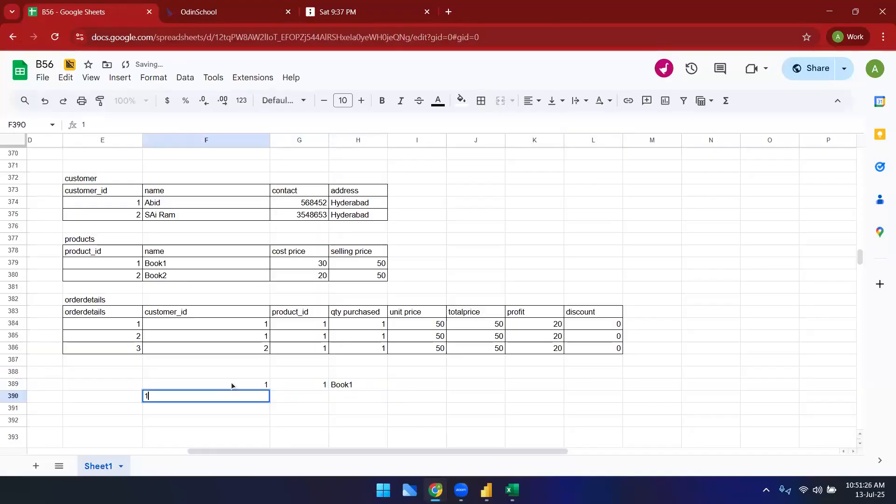
key(Tab)
text(1)
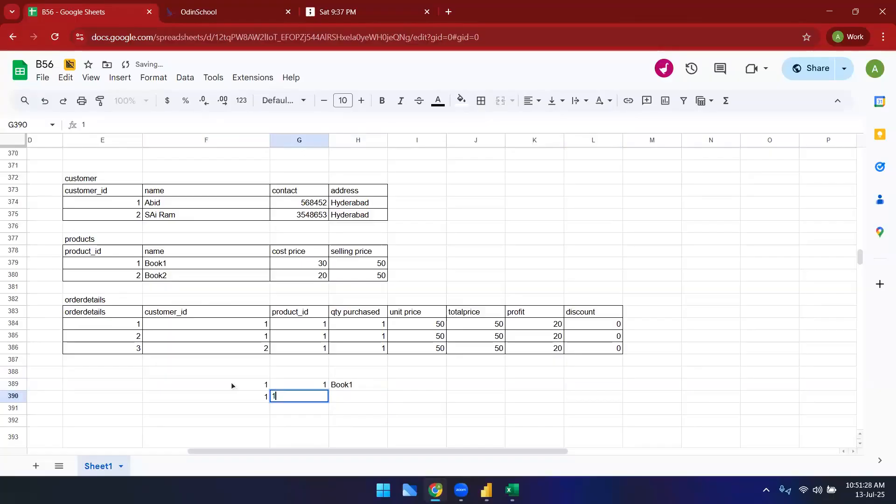
key(Tab)
text(Book1)
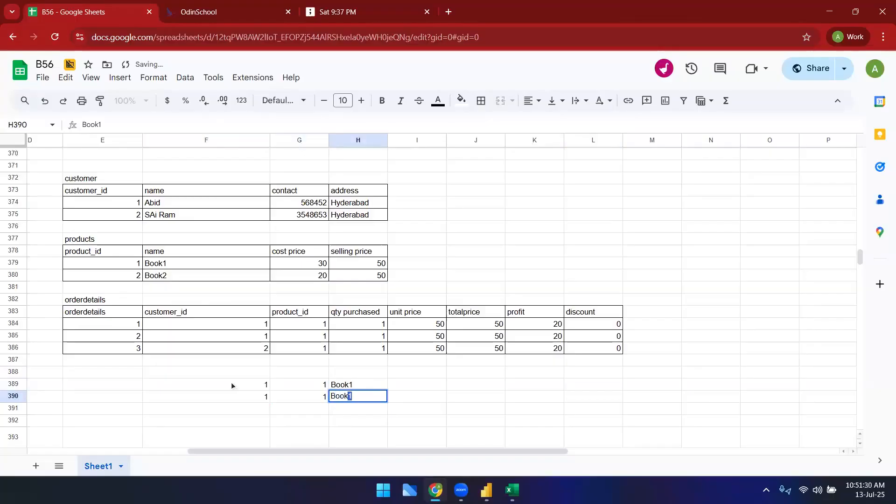
key(Tab)
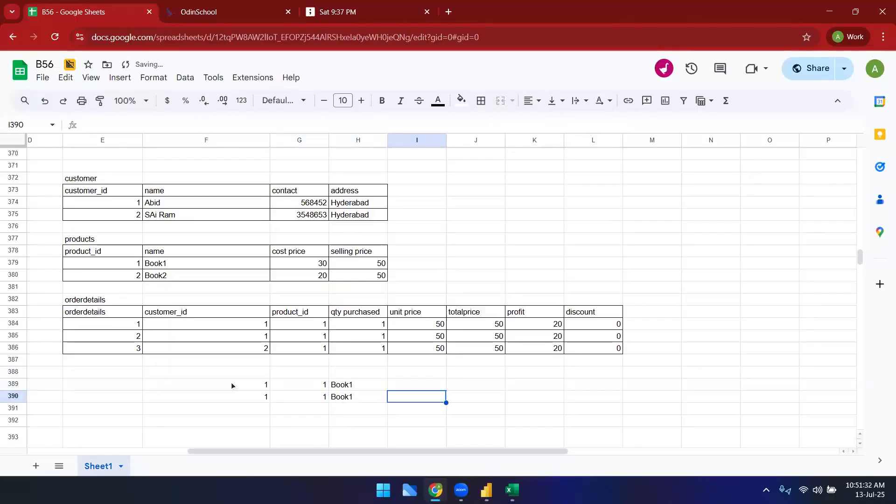
Step: Enter the first customer's name in the next column of both flat rows
key(Up)
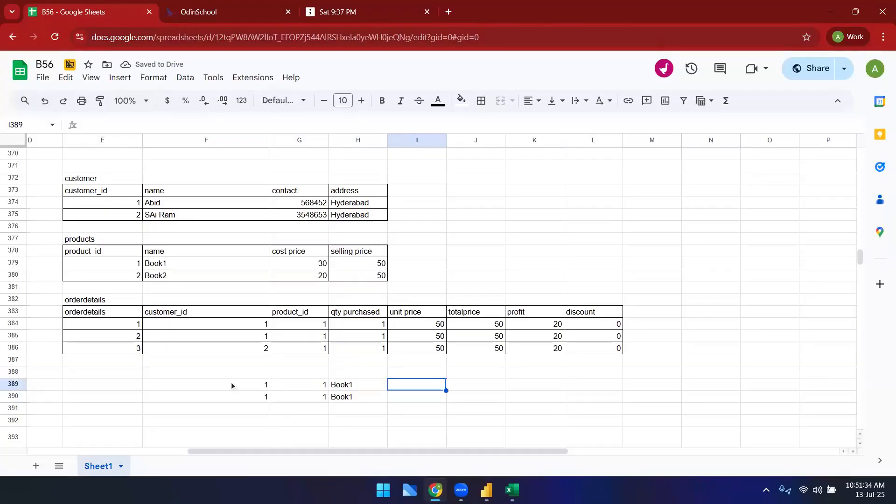
text(Abid)
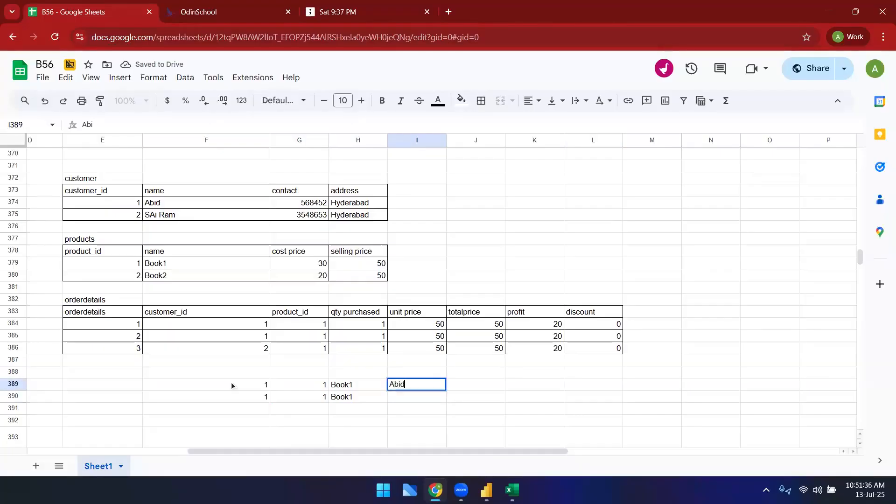
key(Return)
text(Abid)
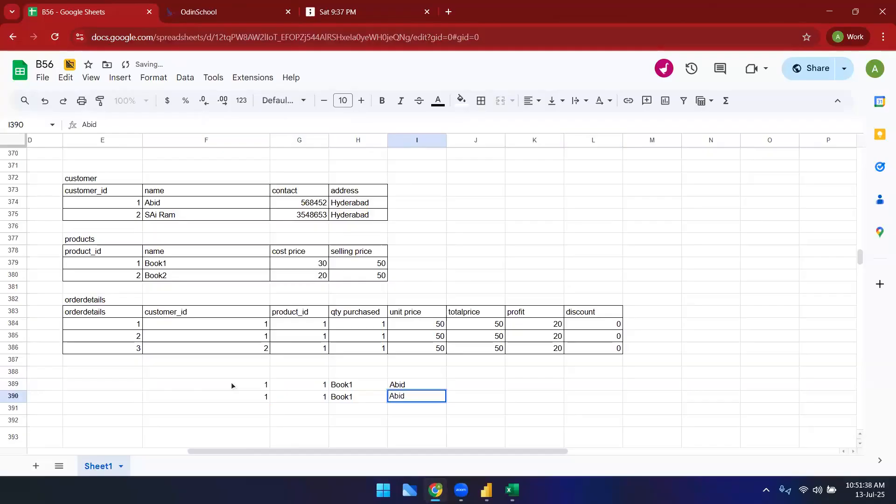
Step: Select the tables and flat rows in turn to compare them
scroll(232, 382, up, 2)
click(286, 298)
drag(93, 248, 589, 416)
click(643, 395)
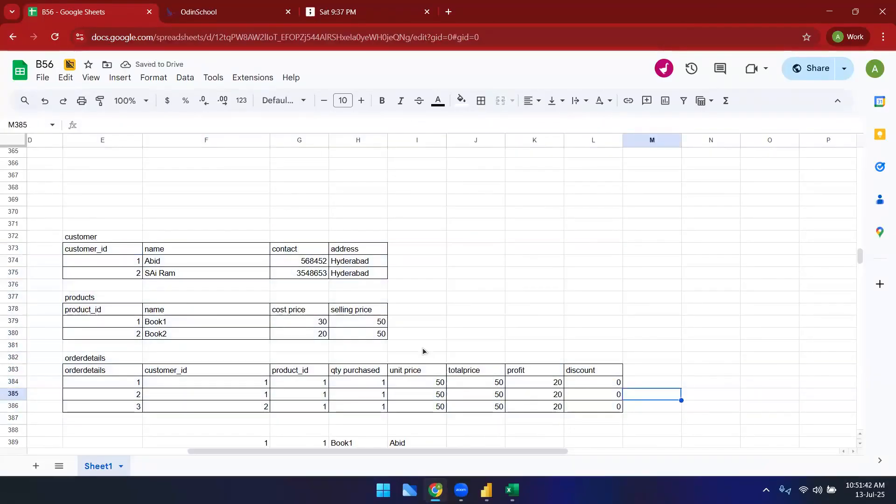
scroll(422, 348, down, 2)
drag(111, 180, 608, 351)
click(602, 398)
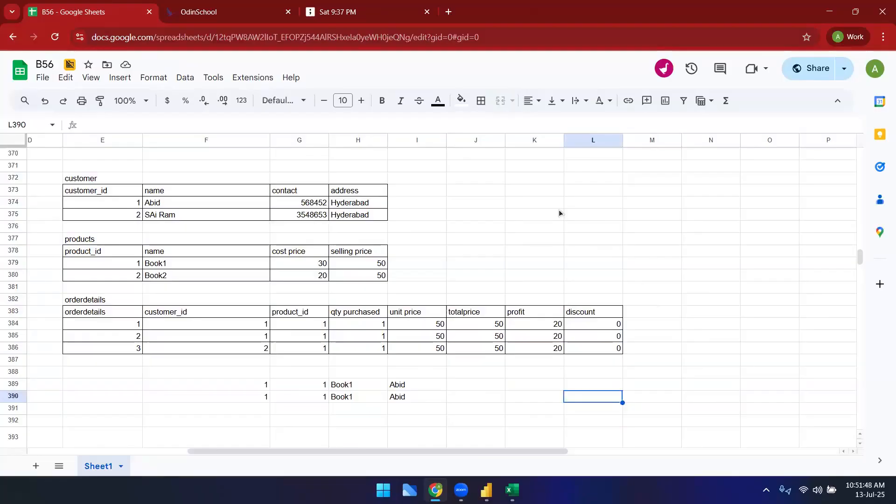
click(136, 204)
click(139, 255)
click(176, 327)
click(483, 413)
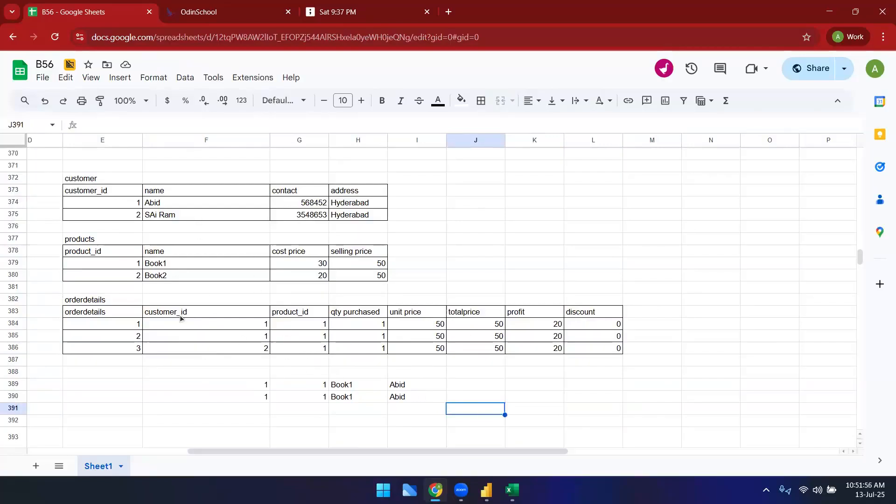
Step: Highlight the products, customer and orderdetails tables one after another
click(76, 182)
drag(358, 275, 45, 239)
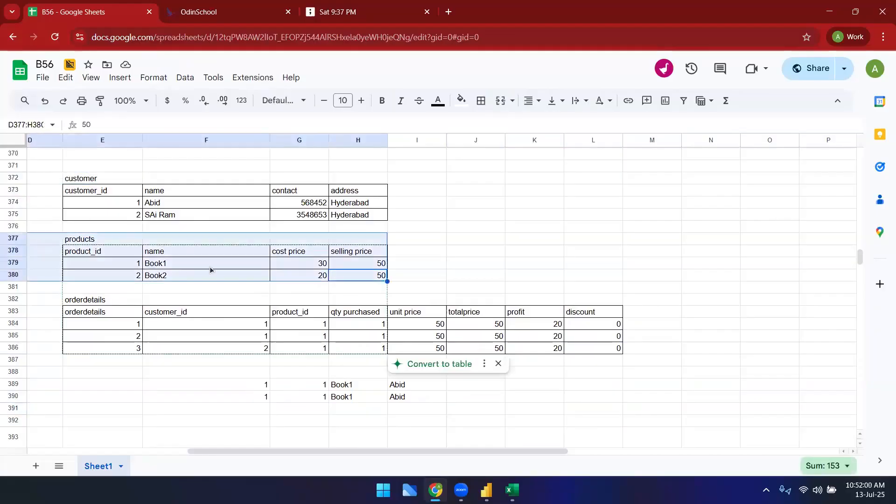
click(133, 191)
drag(102, 179, 355, 215)
drag(105, 301, 608, 353)
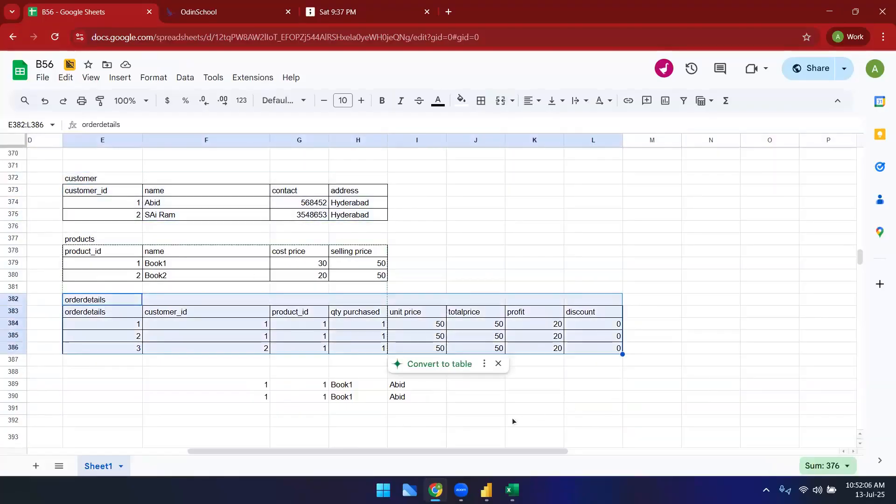
click(514, 420)
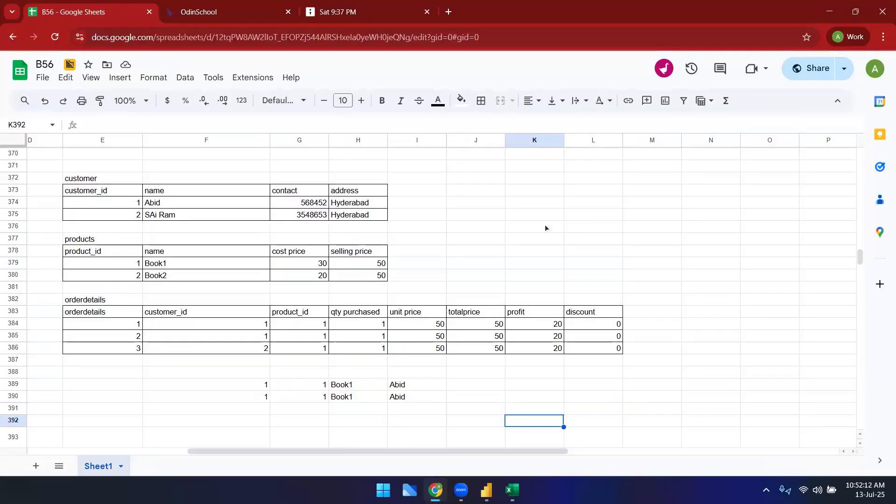
click(547, 178)
text(customer_id)
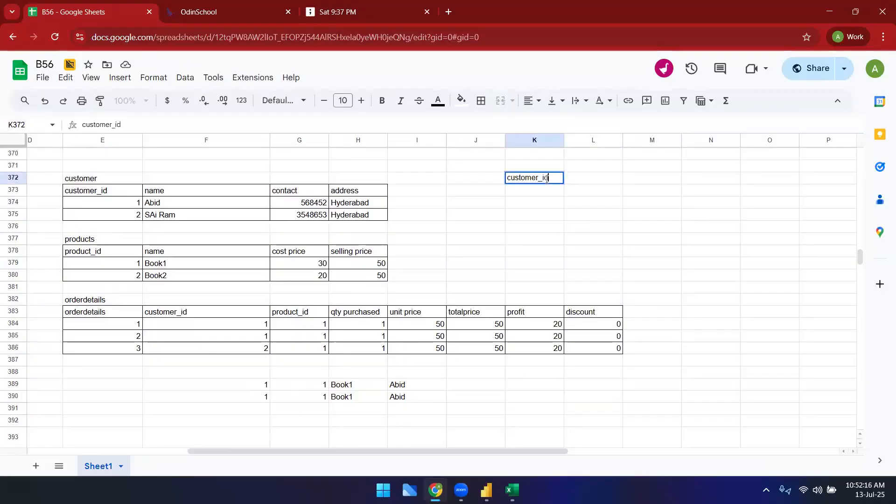
key(BackSpace)
key(BackSpace)
key(BackSpace)
key(BackSpace)
key(BackSpace)
key(BackSpace)
key(BackSpace)
key(BackSpace)
key(BackSpace)
key(BackSpace)
key(BackSpace)
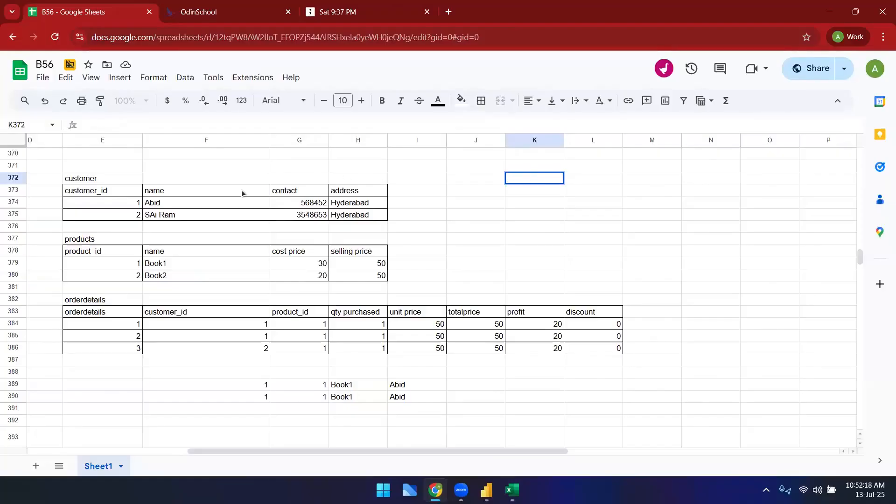
Step: Replace the customer table's title with Primary key
click(126, 202)
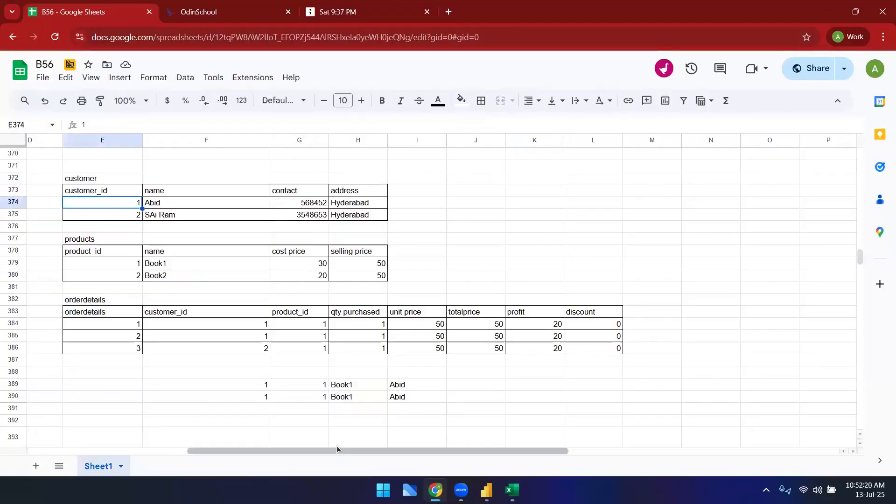
scroll(285, 443, left, 3)
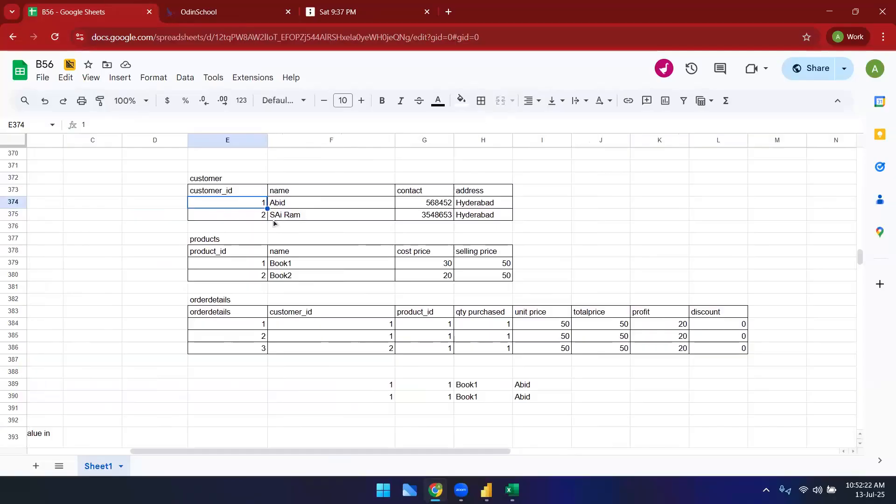
click(208, 193)
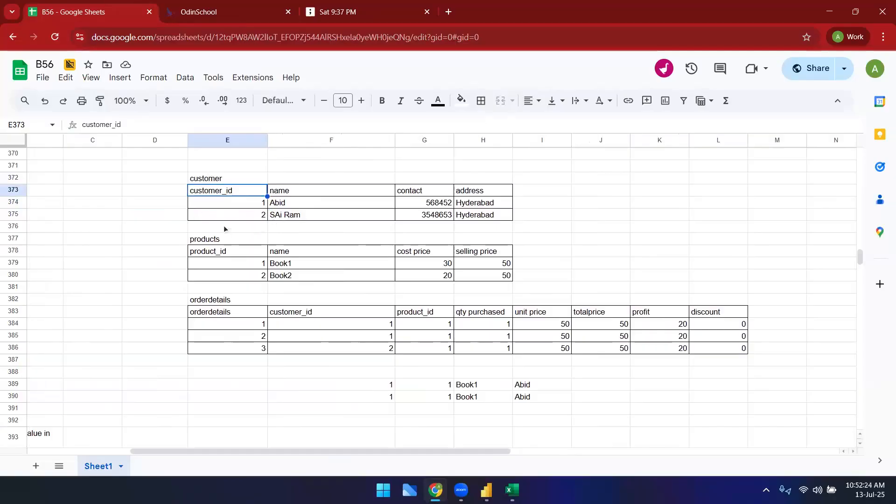
click(166, 191)
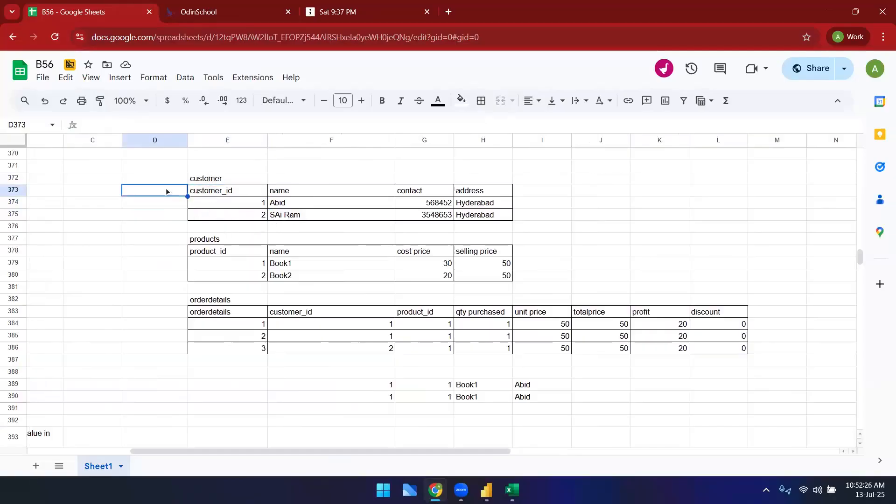
key(Up)
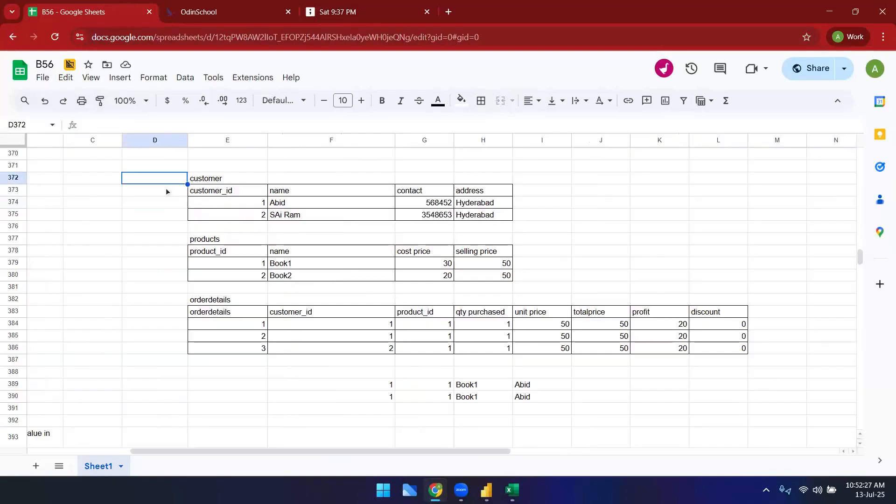
click(237, 181)
key(Delete)
text(Primary key)
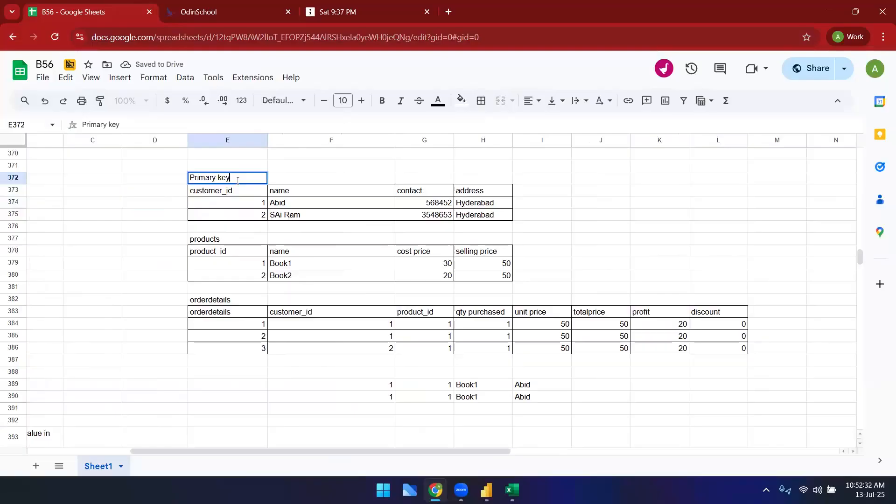
key(Return)
key(Down)
key(Down)
key(Down)
key(Down)
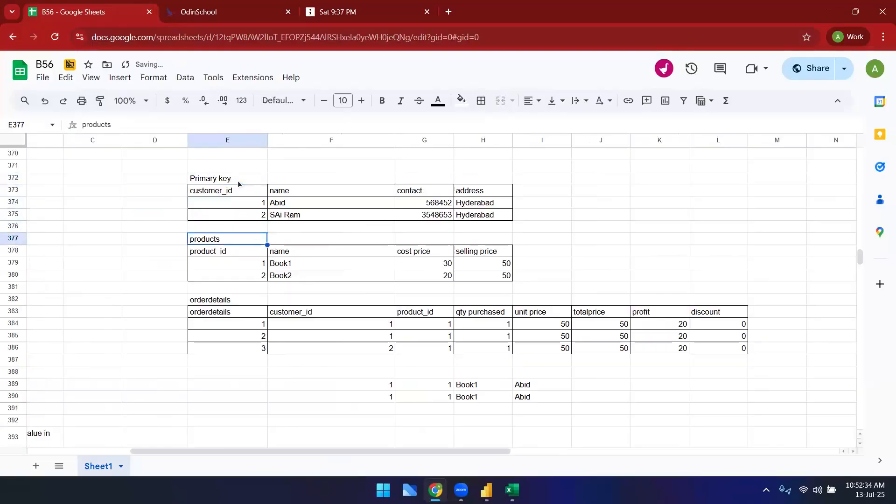
Step: Replace the products table's title with primary key
text(primary key)
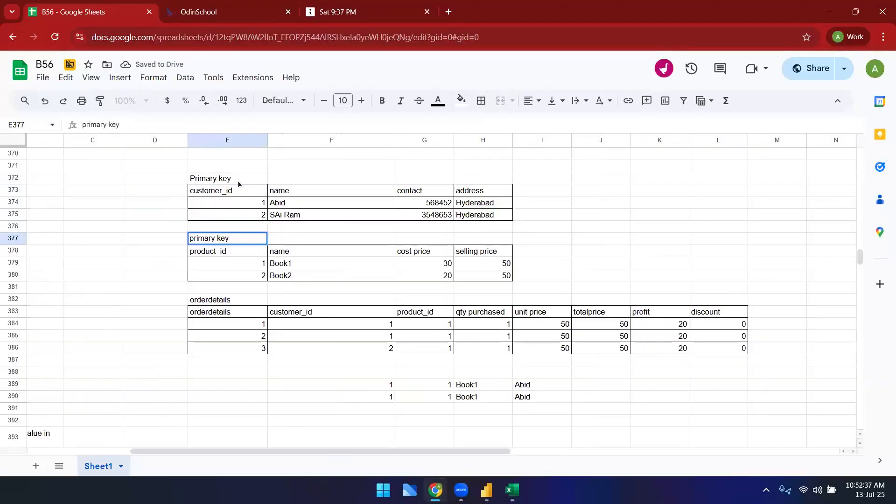
Step: Label the customer_id and product_id columns of the orderdetails table as foreign key
click(321, 299)
text(cus)
key(BackSpace)
key(BackSpace)
key(BackSpace)
key(BackSpace)
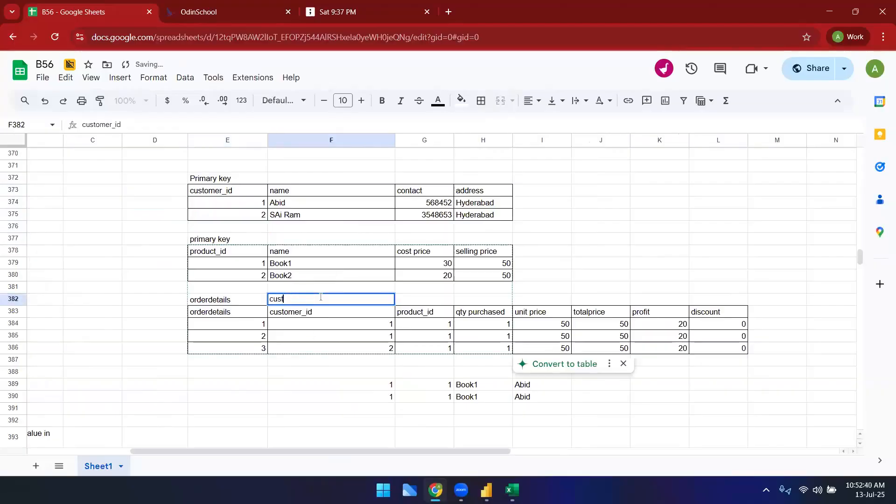
text(foreg)
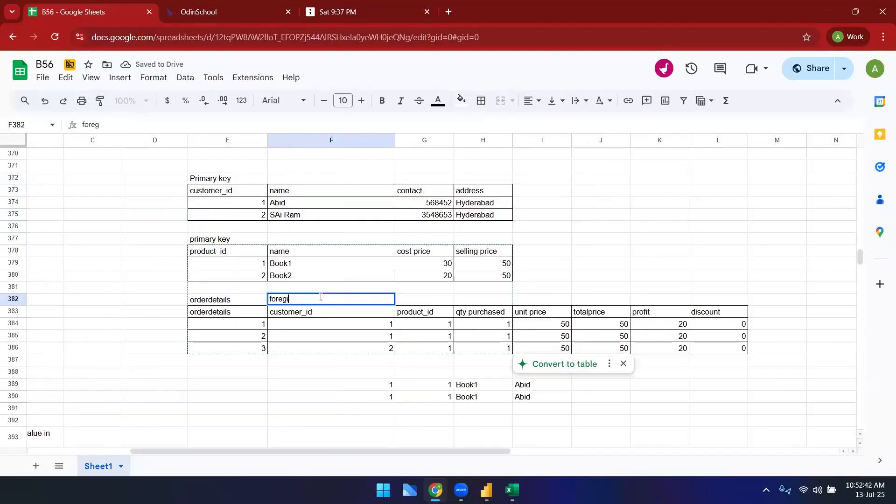
key(BackSpace)
text(ign key)
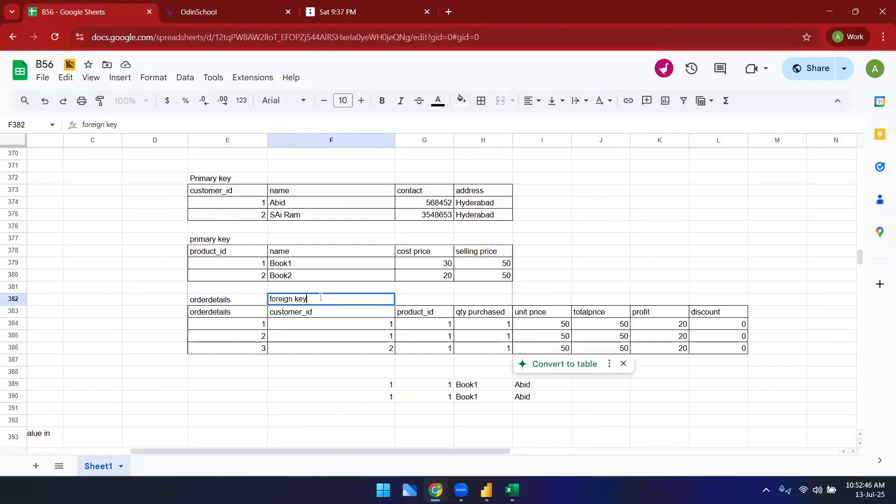
key(Tab)
text(forei)
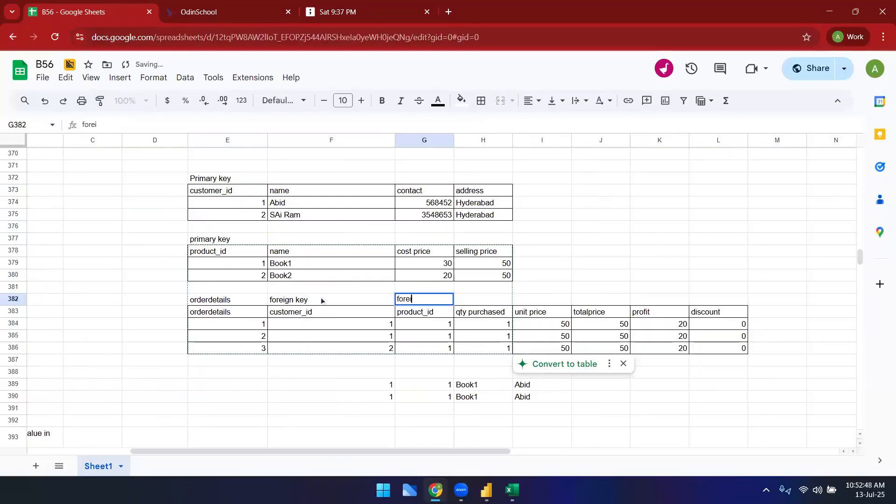
text(gn key)
key(Return)
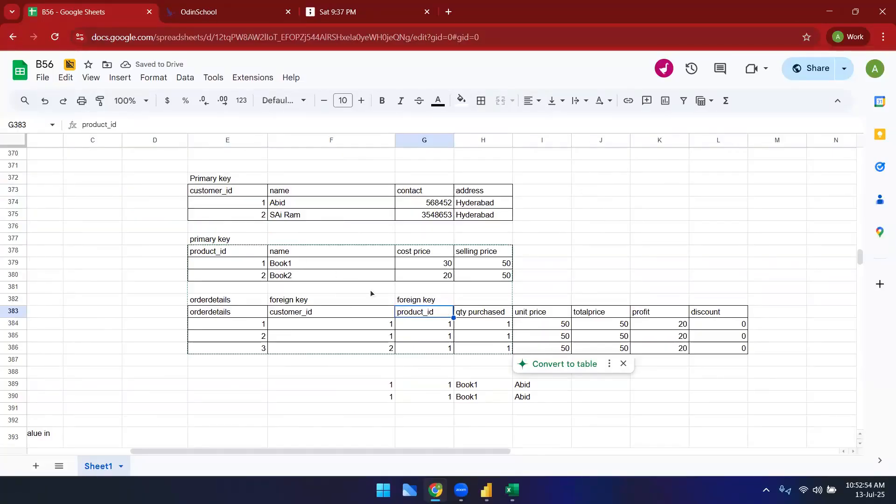
Step: Delete the flat sample rows below the orderdetails table
click(570, 267)
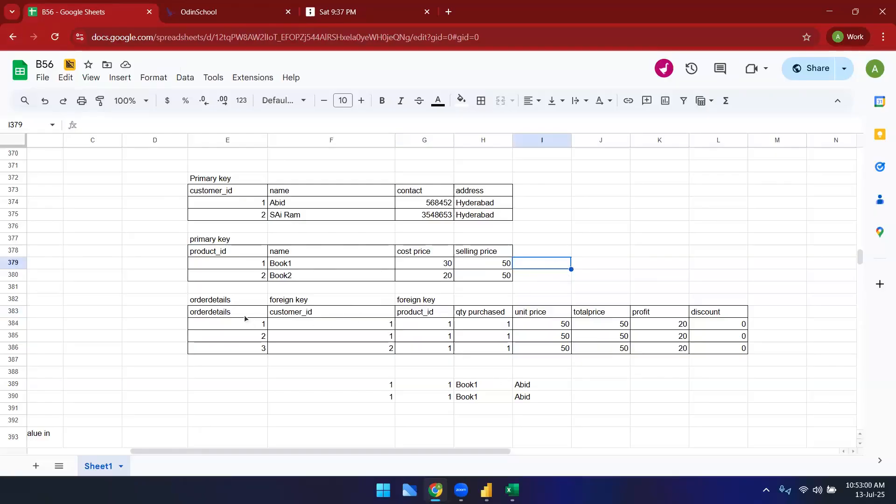
click(296, 329)
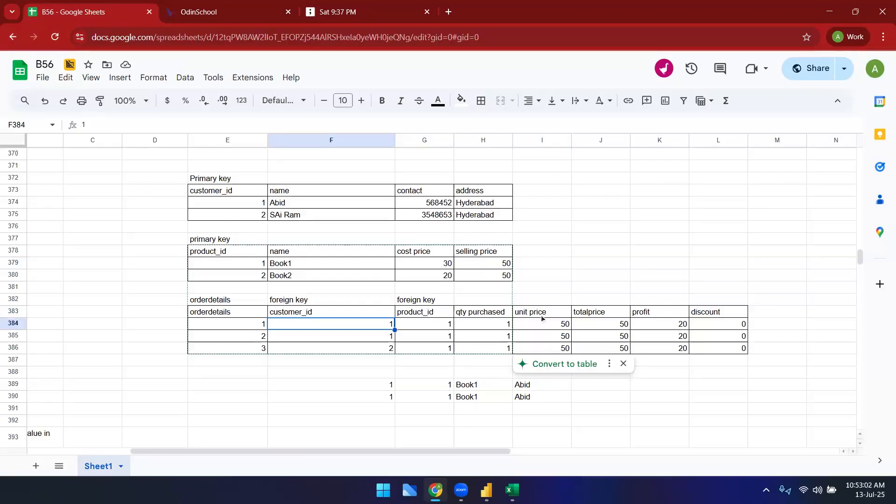
click(434, 413)
drag(388, 372, 530, 399)
key(Delete)
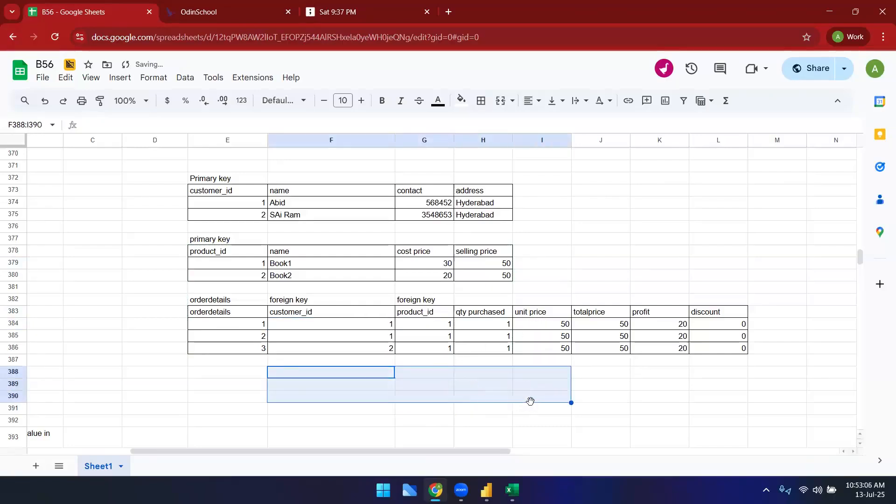
click(560, 256)
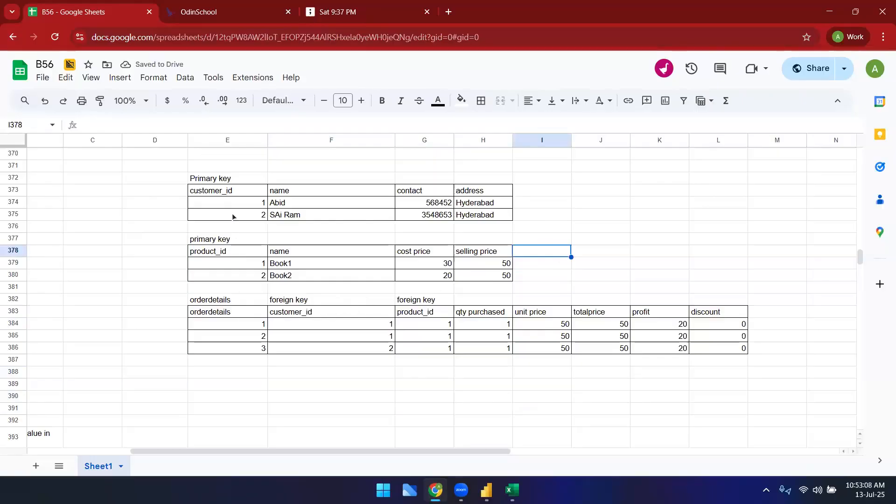
Step: Select rows and ID cells of the customer and products tables to point out their primary keys
click(227, 180)
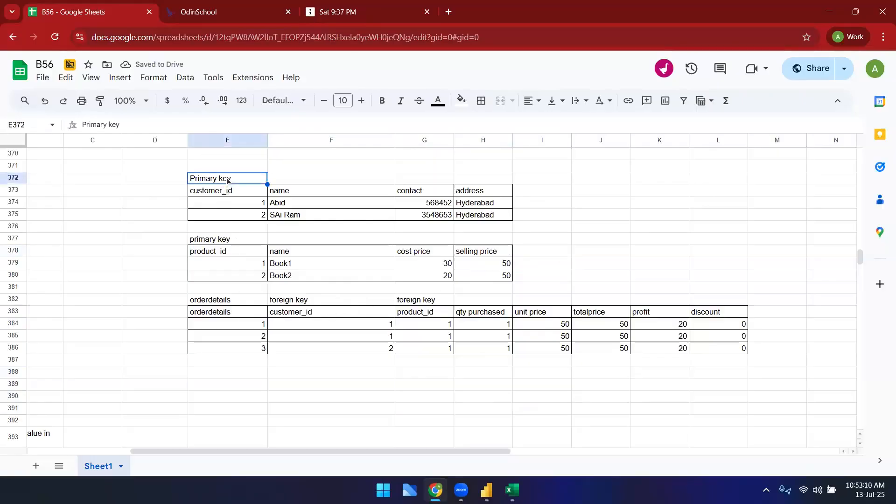
drag(226, 202, 563, 214)
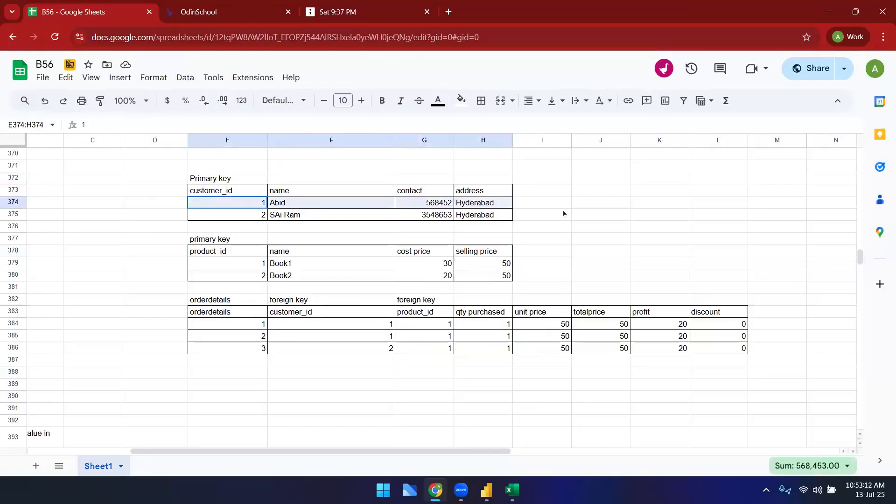
click(579, 191)
click(246, 205)
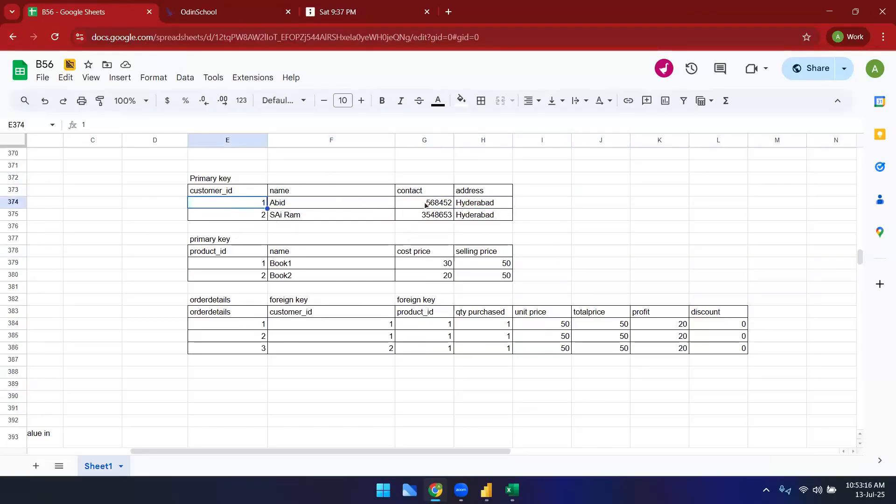
key(ctrl+shift+Right)
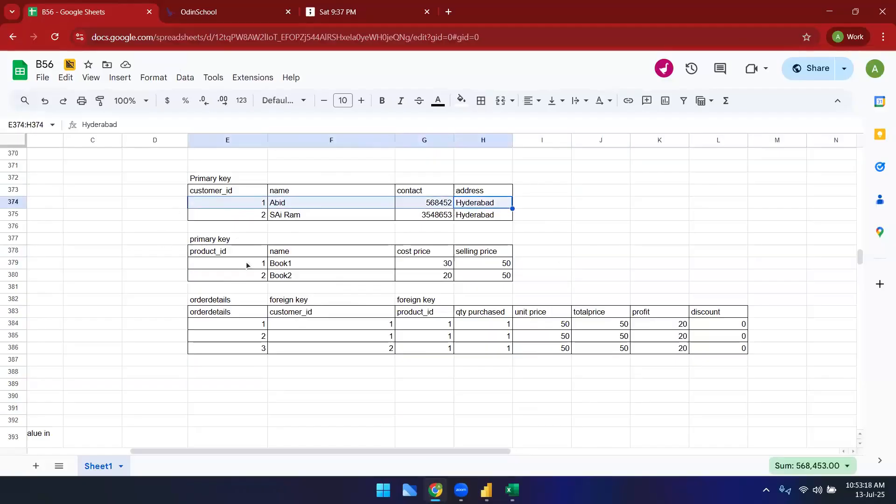
click(247, 264)
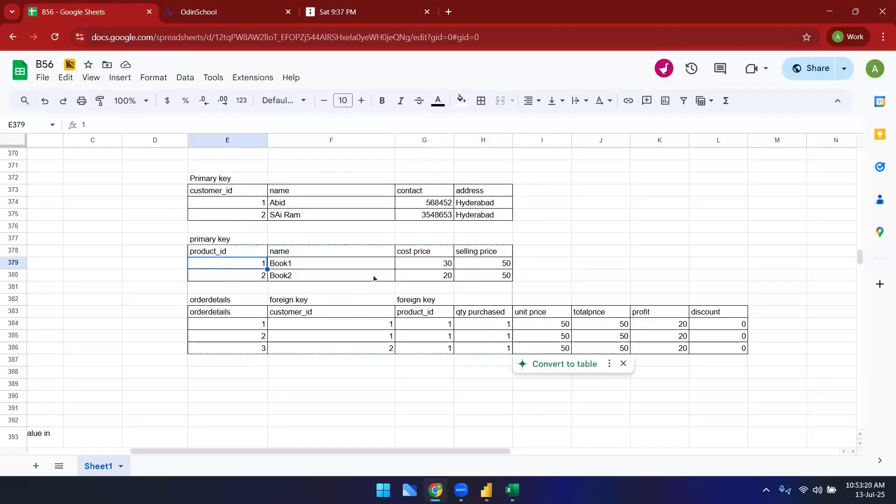
click(468, 279)
click(256, 265)
click(249, 205)
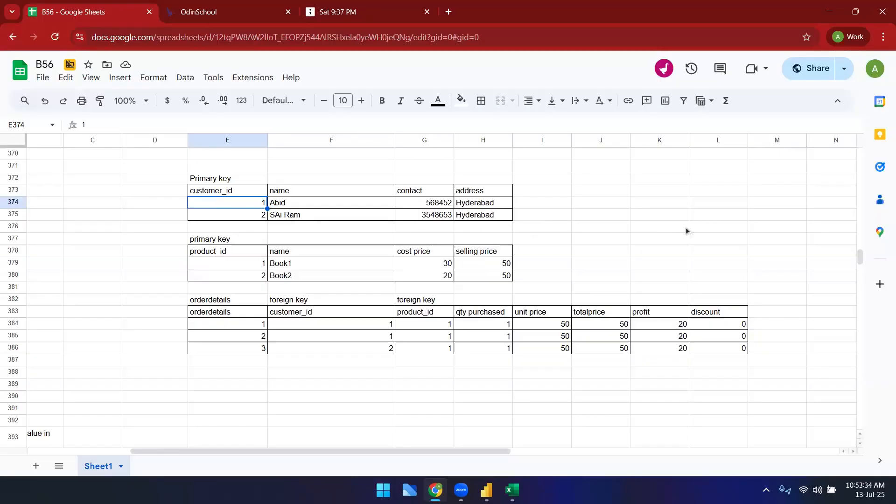
click(322, 206)
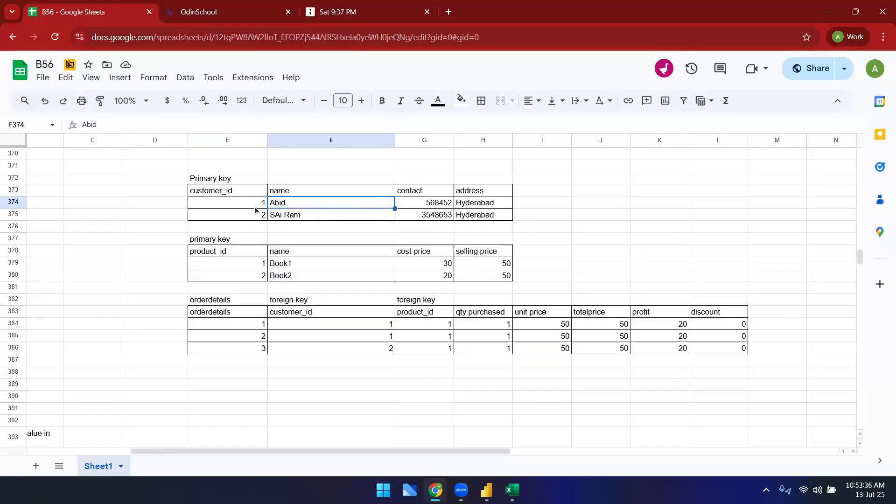
click(242, 206)
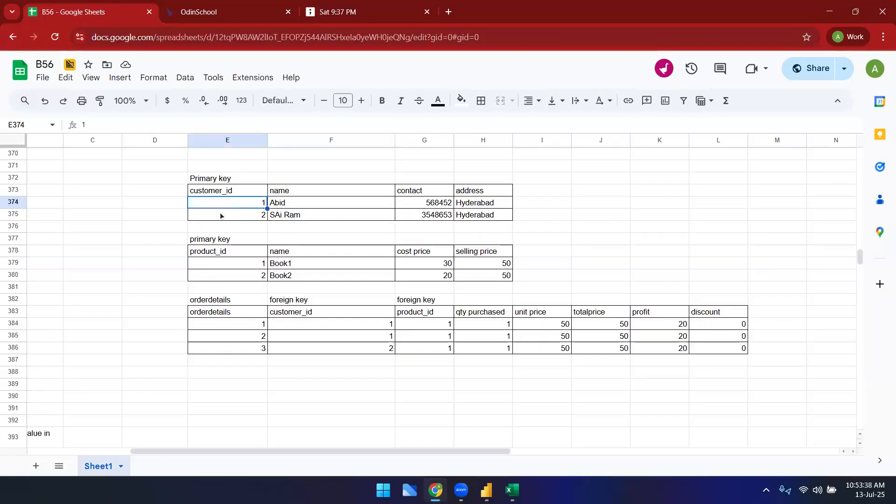
click(221, 195)
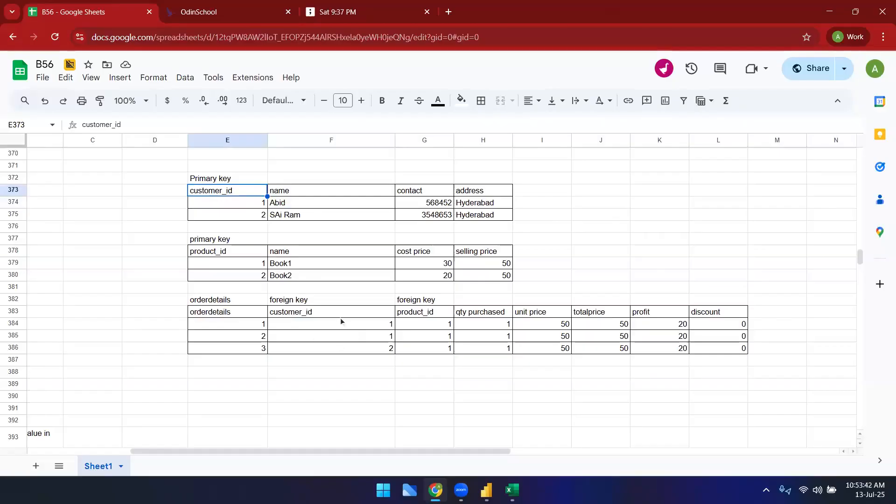
Step: Select the customer_id values in orderdetails and compare them with the customer table's IDs
click(350, 328)
click(353, 339)
click(358, 328)
click(362, 338)
click(365, 327)
click(361, 339)
click(362, 326)
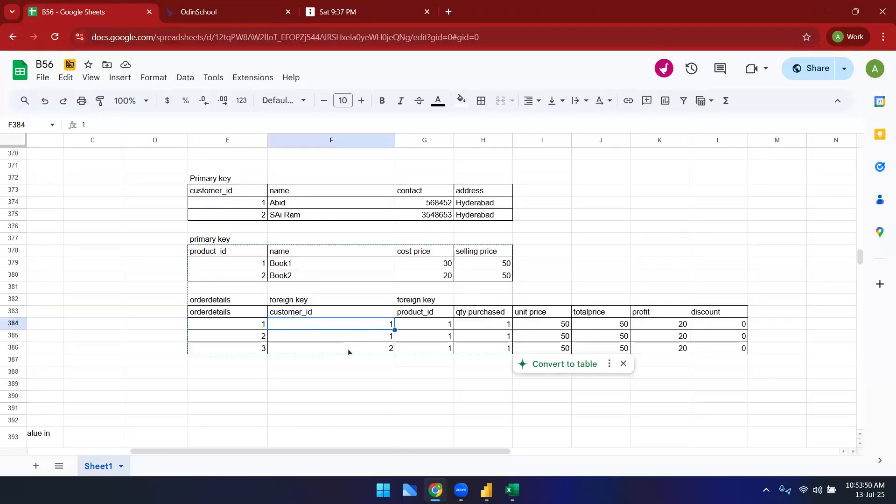
drag(209, 182, 425, 216)
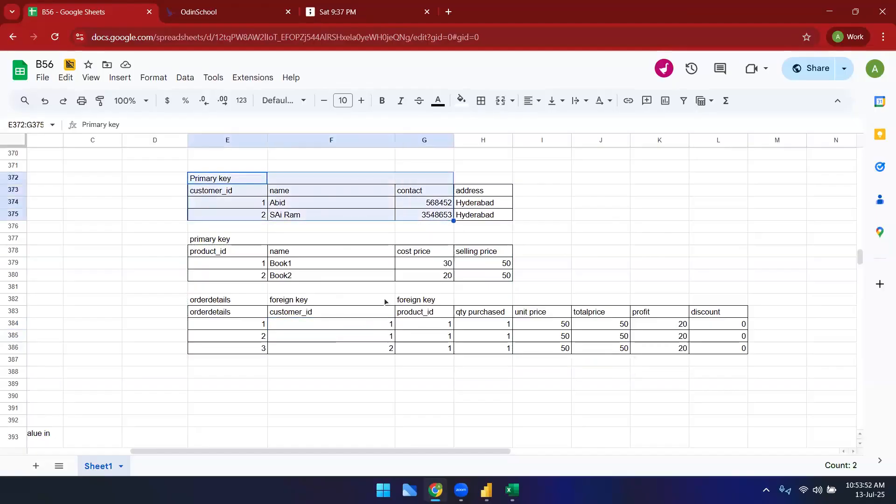
click(306, 315)
key(ctrl+shift+Down)
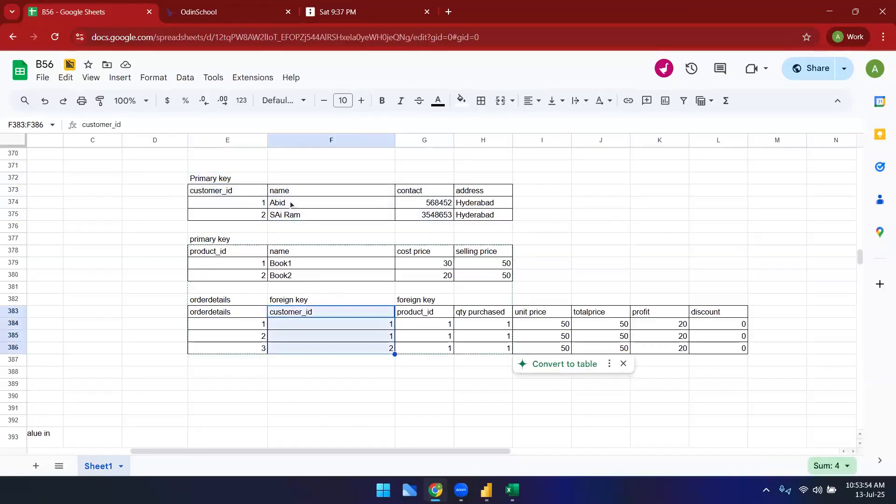
click(243, 207)
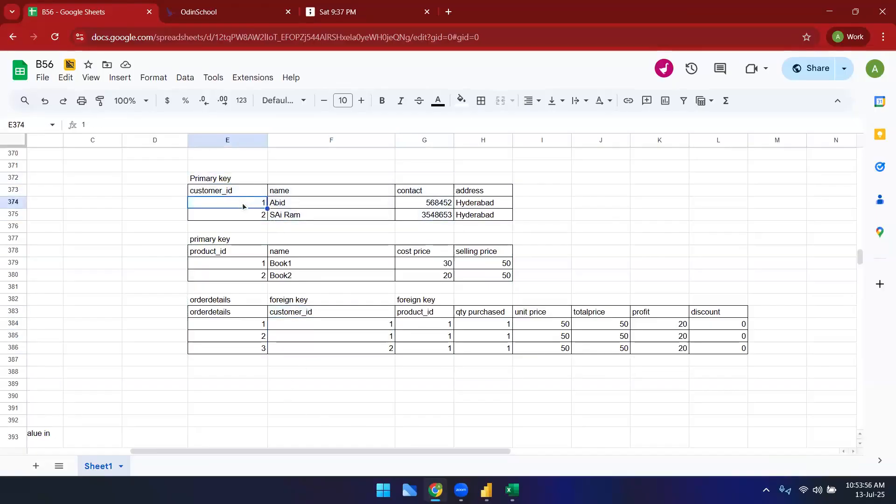
drag(325, 323, 327, 351)
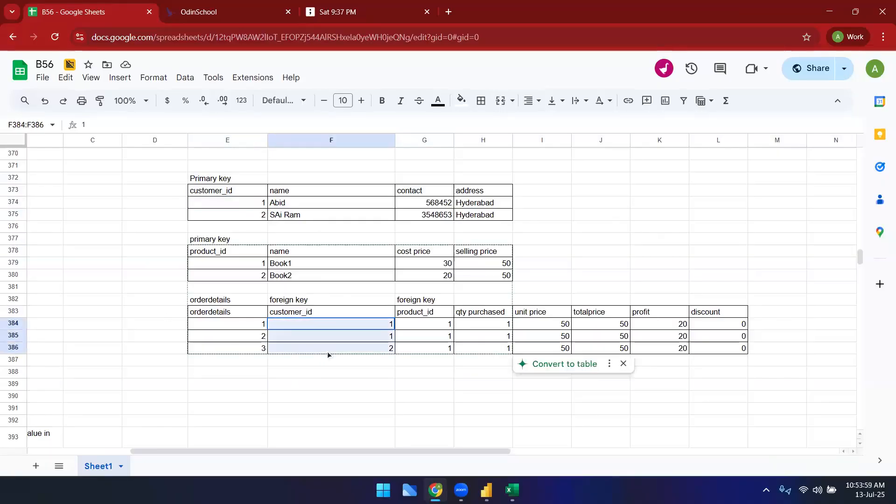
click(333, 395)
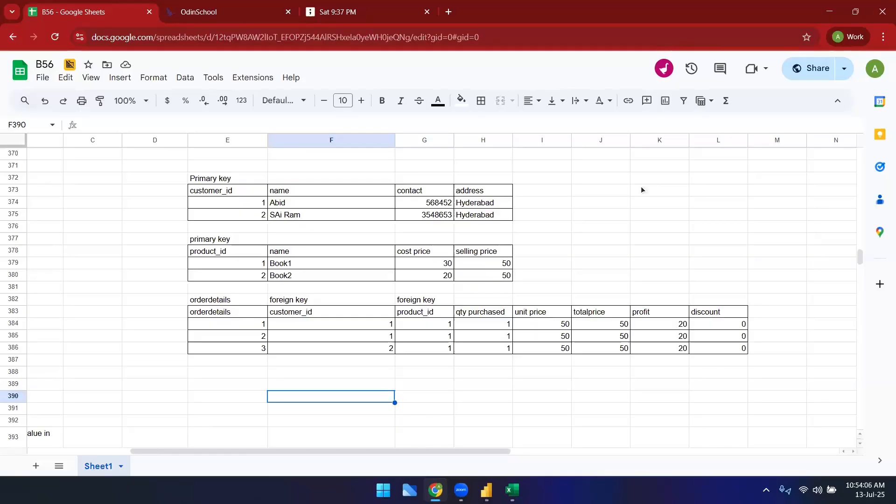
Step: Select orderdetails rows and whole tables in turn to illustrate how they relate
click(247, 203)
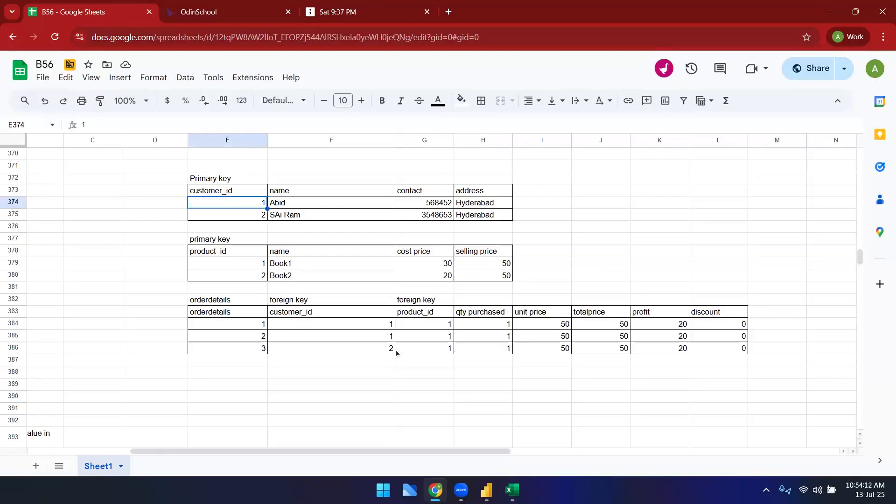
click(435, 383)
drag(375, 330, 512, 337)
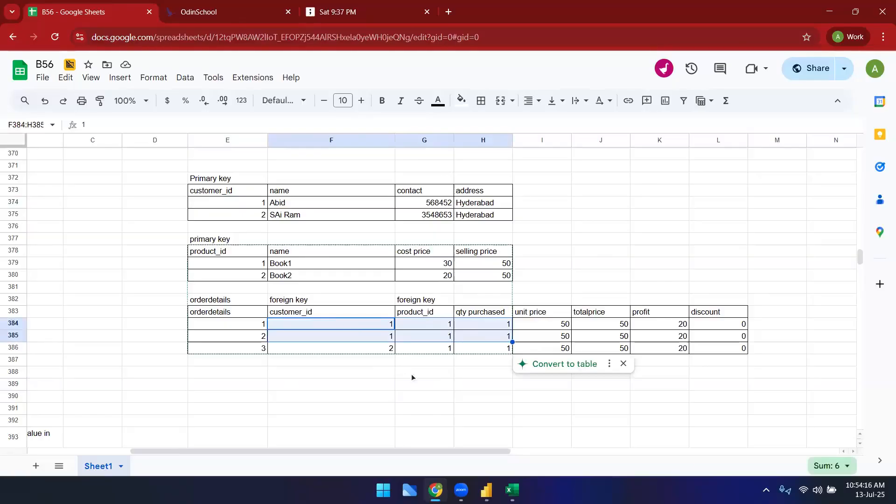
click(399, 406)
drag(358, 329, 453, 336)
click(437, 329)
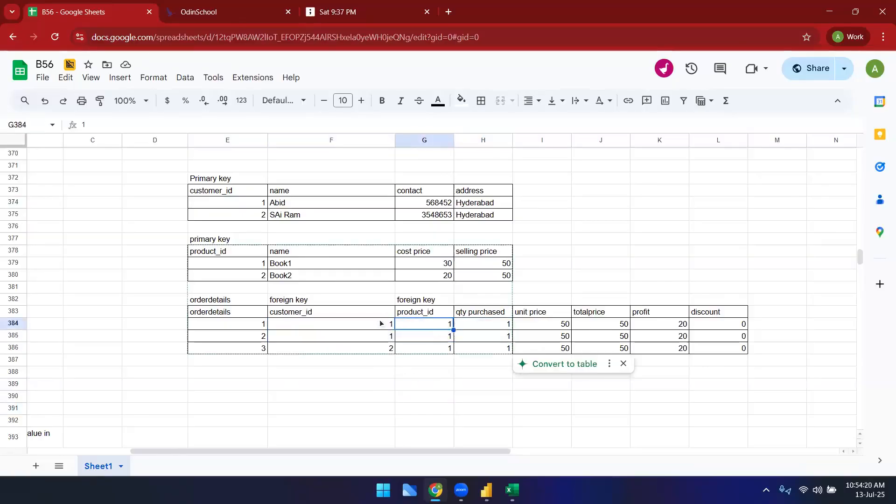
drag(382, 329, 504, 340)
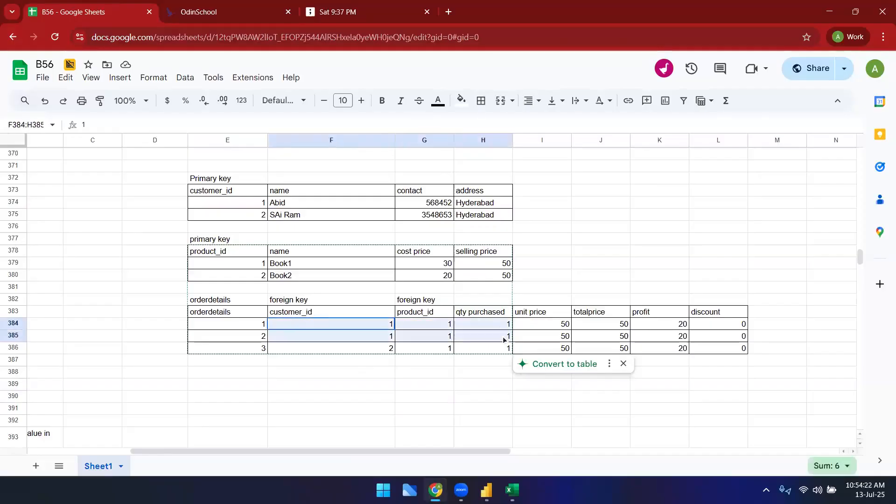
click(349, 400)
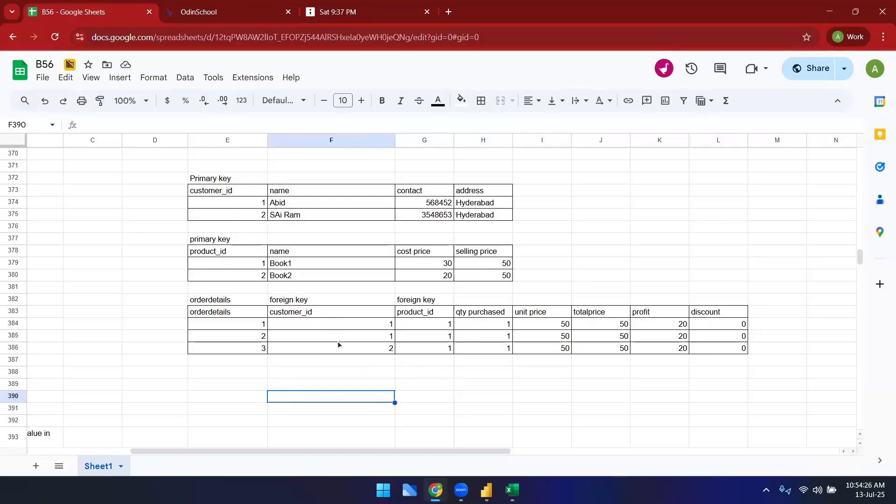
drag(257, 328, 653, 338)
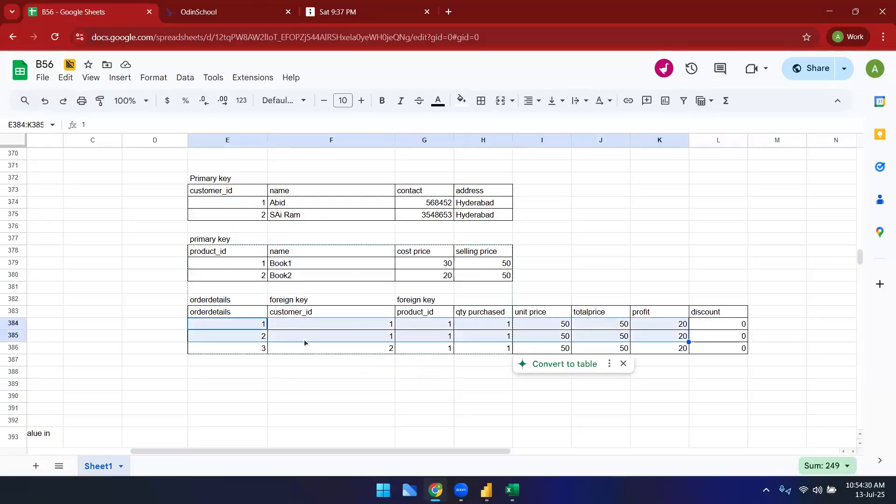
click(327, 400)
drag(257, 327, 654, 342)
click(306, 433)
drag(219, 300, 613, 373)
drag(222, 179, 511, 218)
click(373, 388)
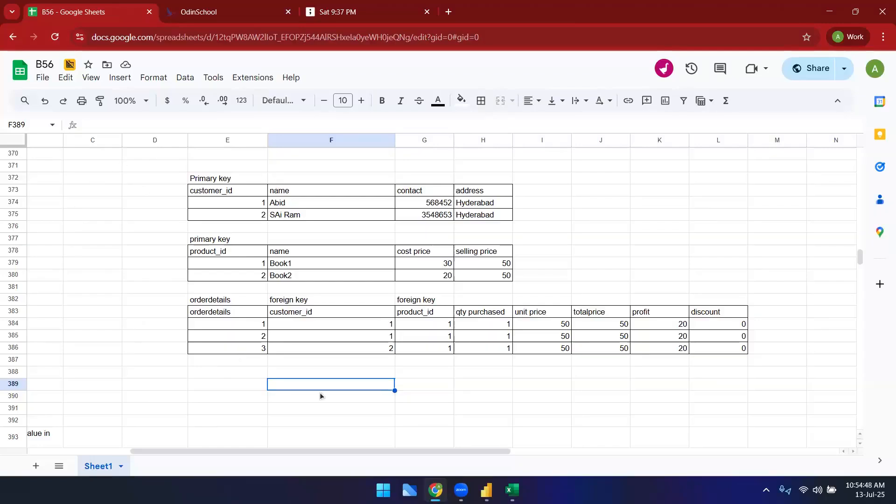
Step: Examine the list of cardinality types below, then return to the customer table rows
drag(330, 451, 195, 444)
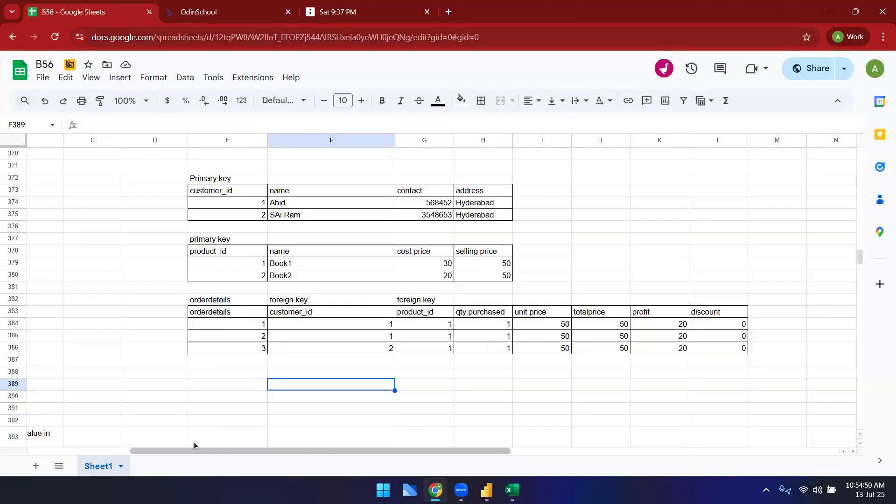
scroll(122, 410, down, 3)
click(66, 325)
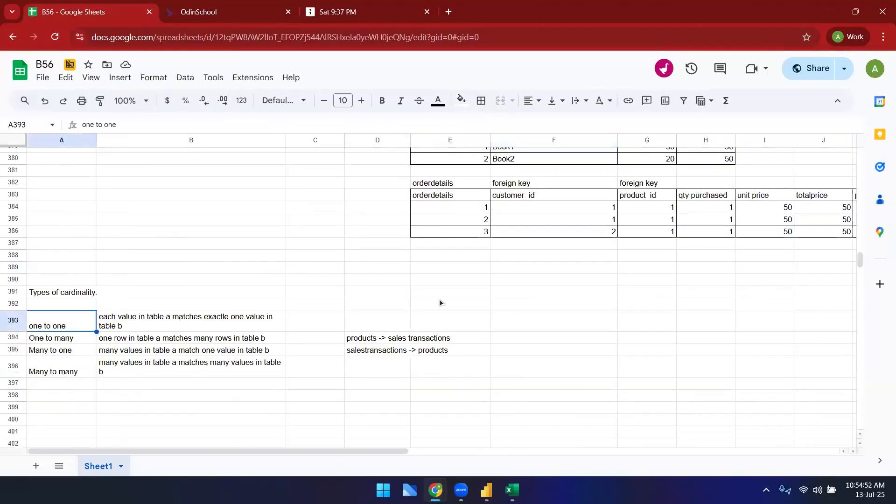
scroll(439, 301, up, 3)
click(485, 205)
drag(546, 207, 422, 203)
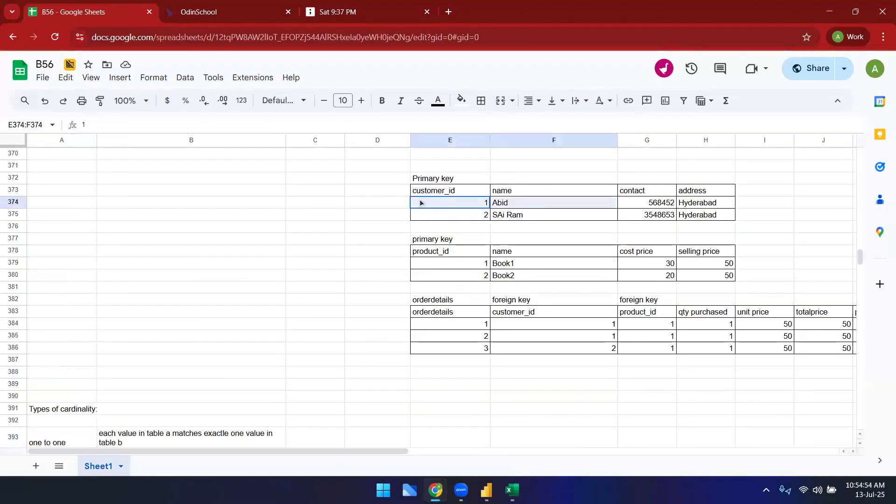
Step: Select rows of the customer and orderdetails tables and review the cardinality types list to relate them
click(405, 323)
shift+click(586, 329)
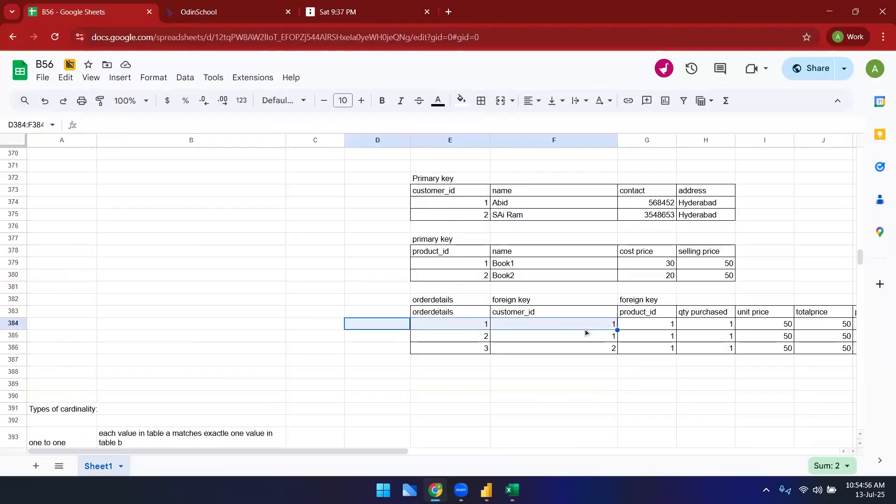
scroll(101, 325, down, 5)
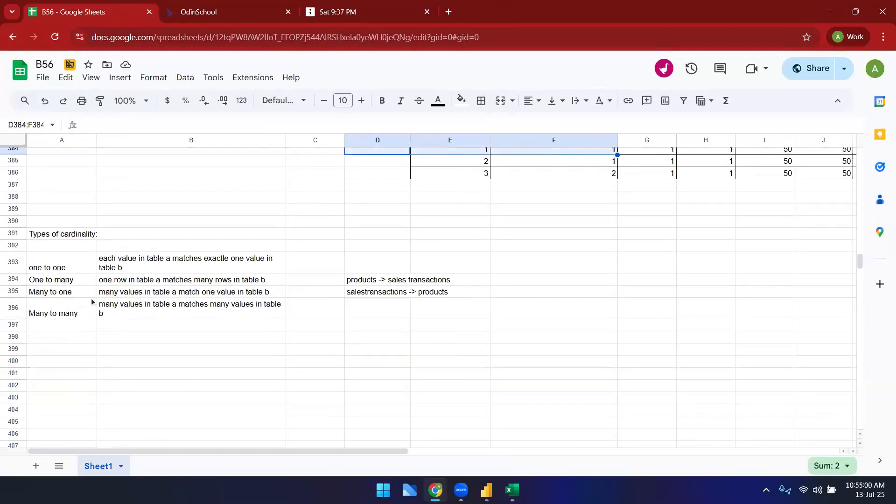
click(200, 313)
scroll(317, 414, up, 5)
drag(466, 178, 560, 227)
click(448, 313)
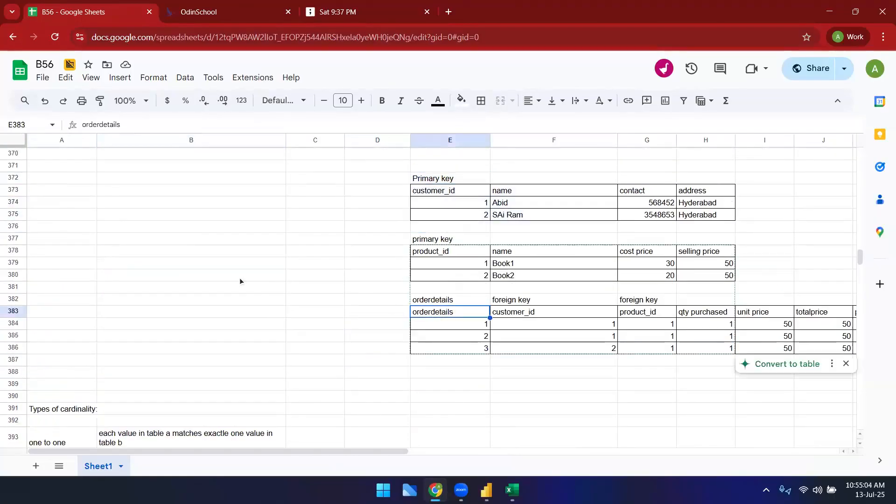
Step: Compare the orderdetails table with the cardinality list and select the Many to many entry
scroll(242, 273, down, 3)
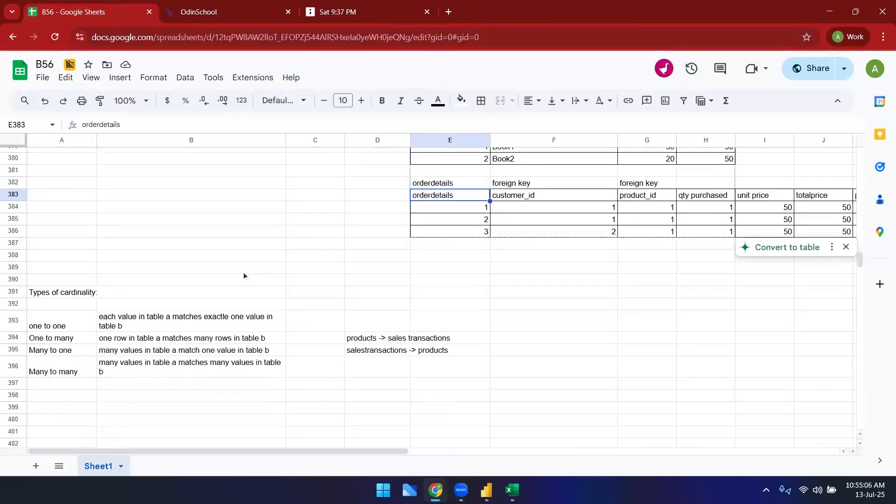
scroll(430, 243, up, 3)
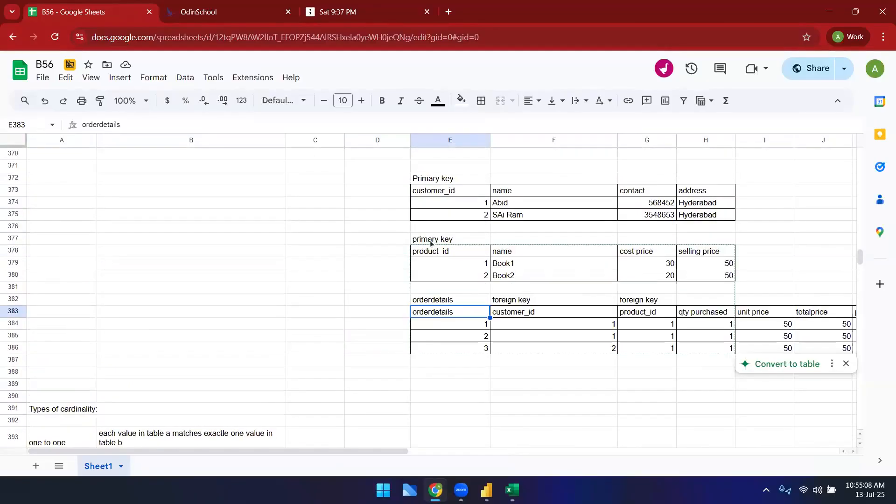
scroll(264, 299, down, 3)
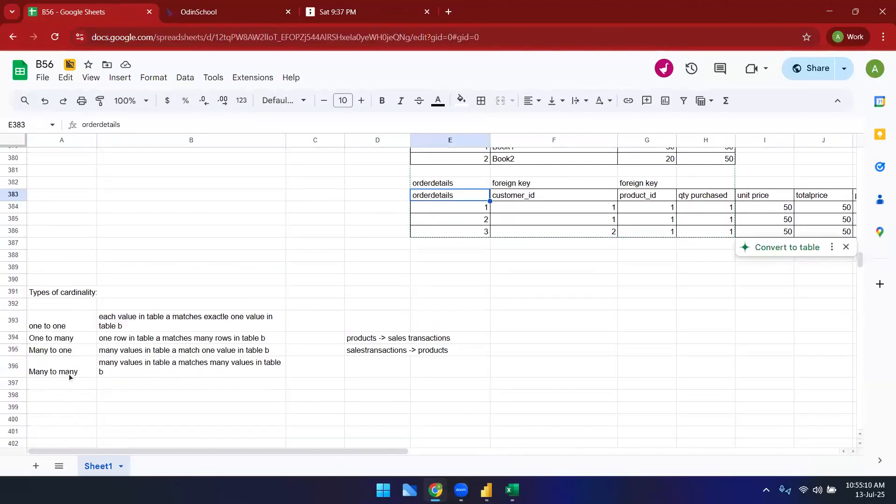
drag(77, 374, 159, 368)
scroll(617, 413, up, 3)
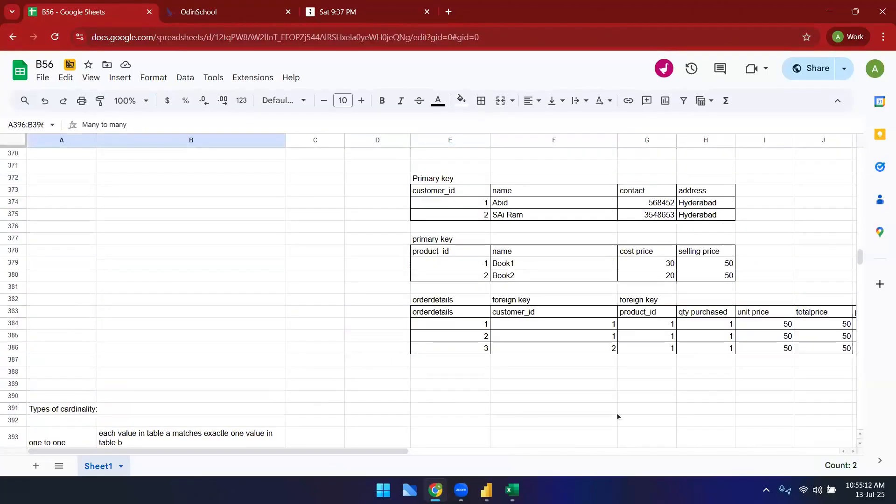
Step: Switch to the Superstore Excel workbook and browse the Orders and Returns sheets
mouse_move(512, 490)
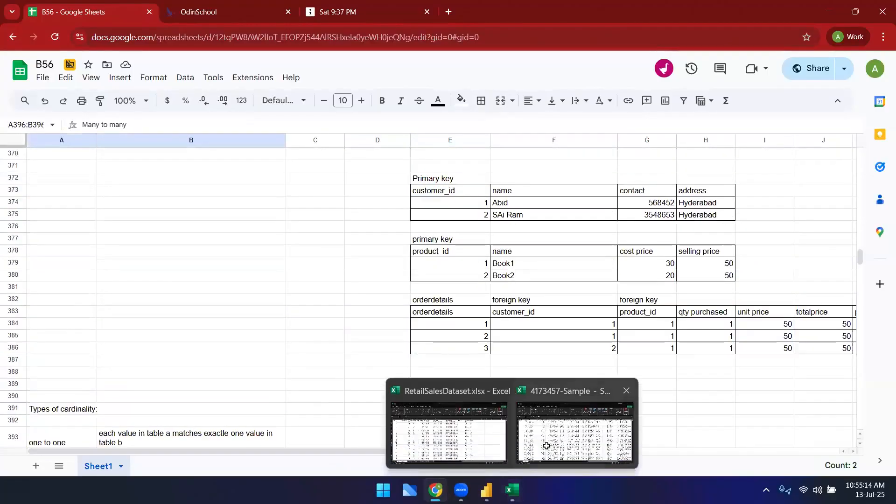
click(545, 447)
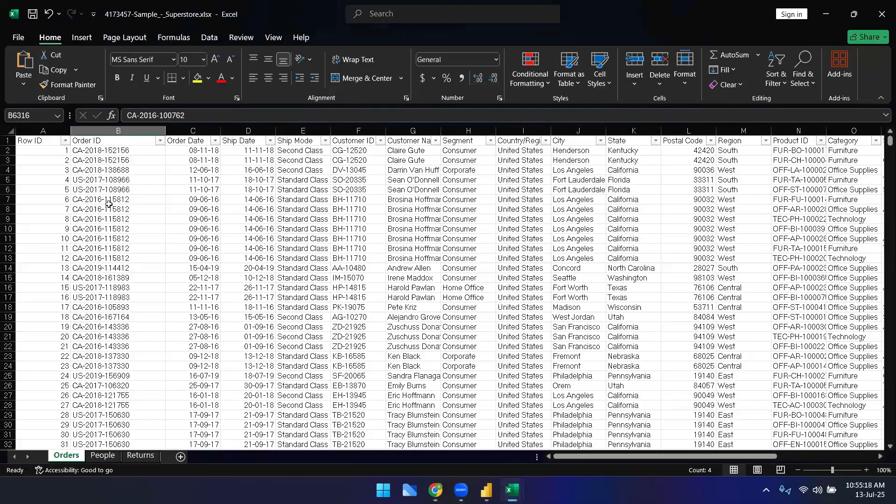
scroll(116, 280, down, 15)
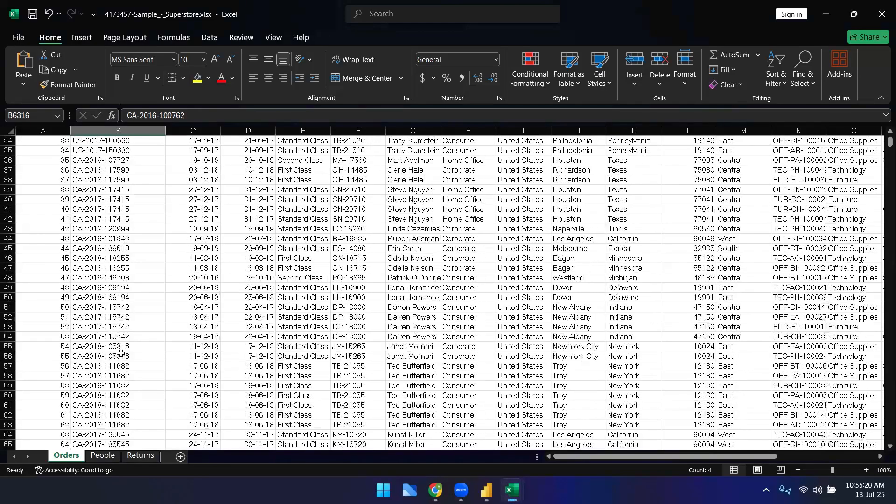
click(144, 456)
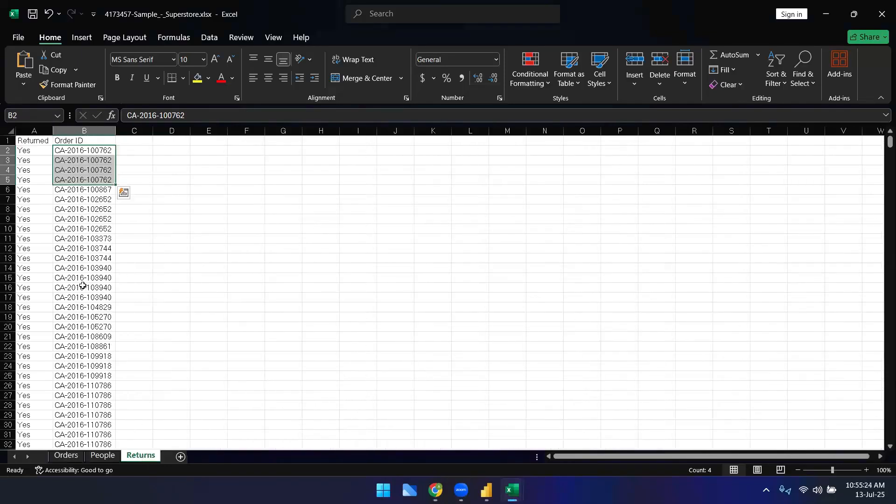
click(66, 456)
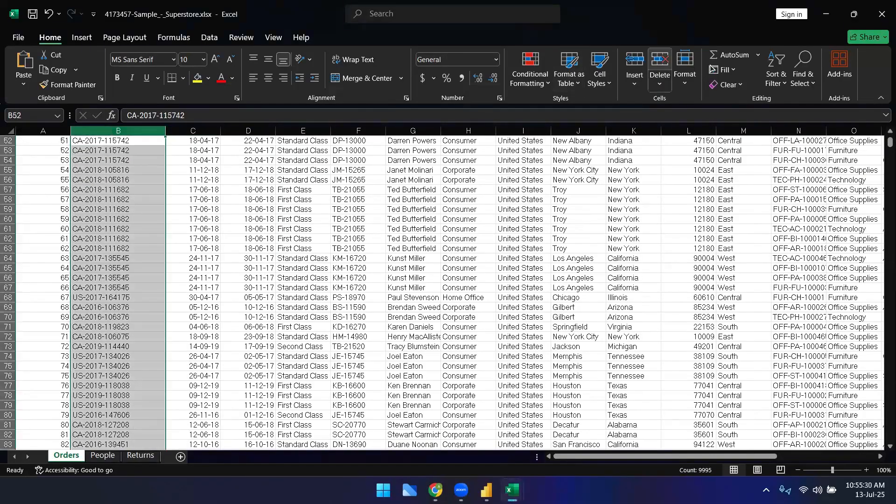
scroll(130, 241, up, 13)
scroll(130, 241, up, 4)
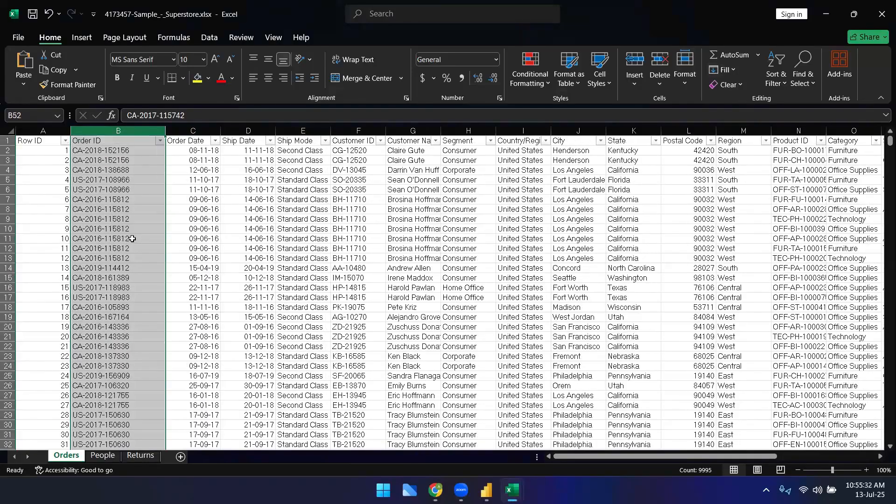
Step: Filter the Orders sheet's Order ID column to show only order 100762
click(160, 141)
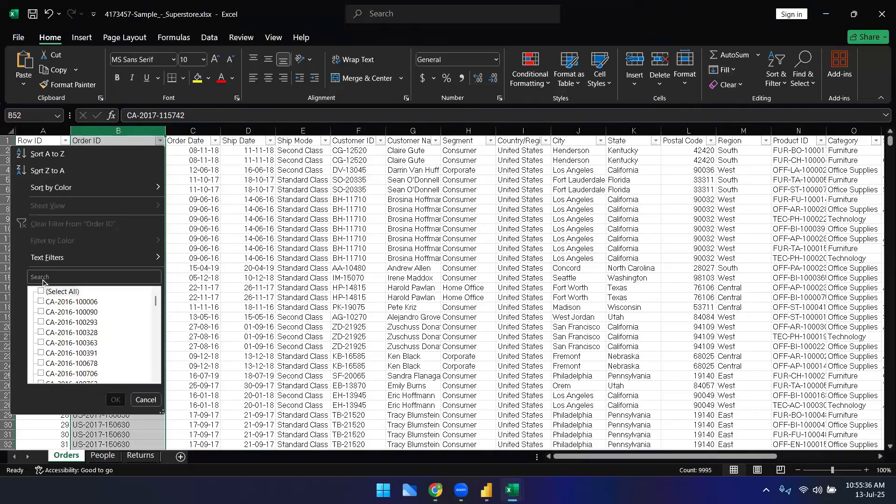
click(42, 291)
click(42, 276)
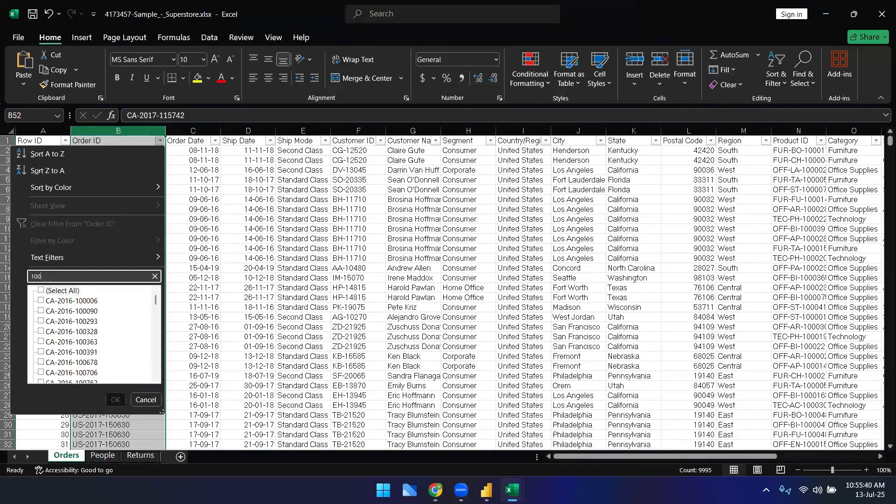
text(100762)
key(Return)
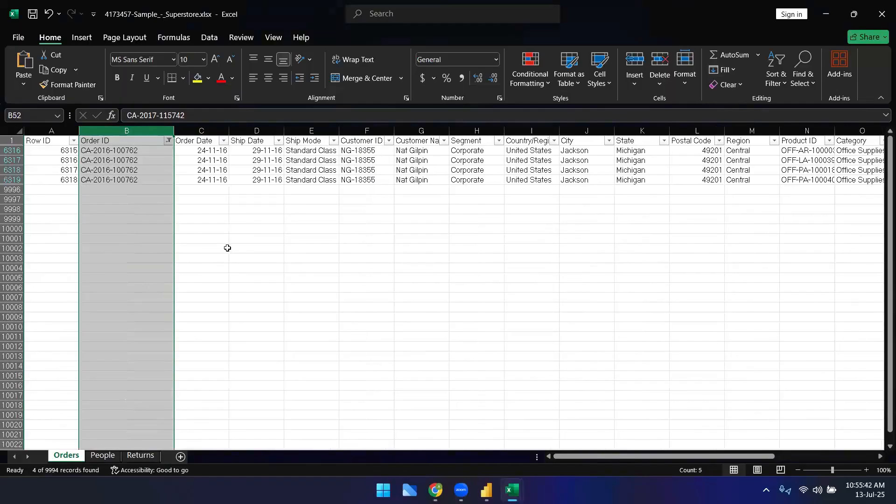
Step: Select the filtered order's Order ID and Row ID cells and inspect its product names
click(227, 248)
drag(122, 153, 120, 180)
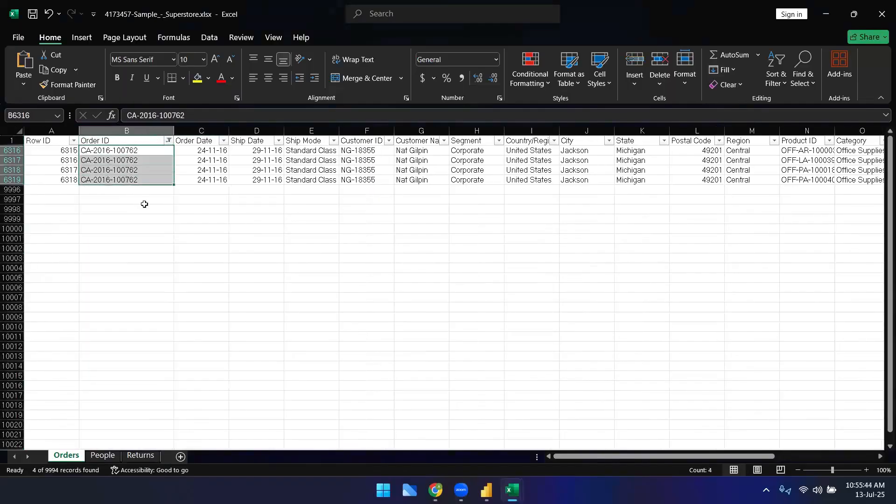
click(118, 213)
drag(109, 154, 62, 181)
click(299, 305)
click(57, 154)
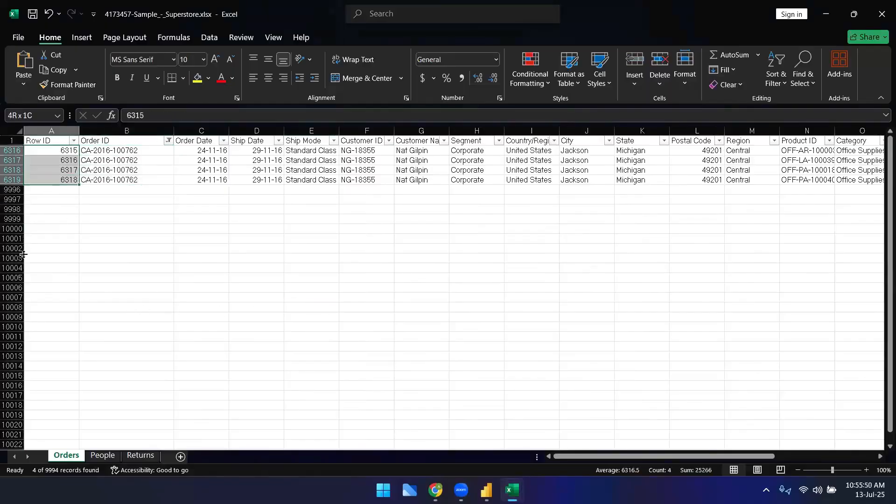
click(142, 245)
drag(131, 153, 134, 179)
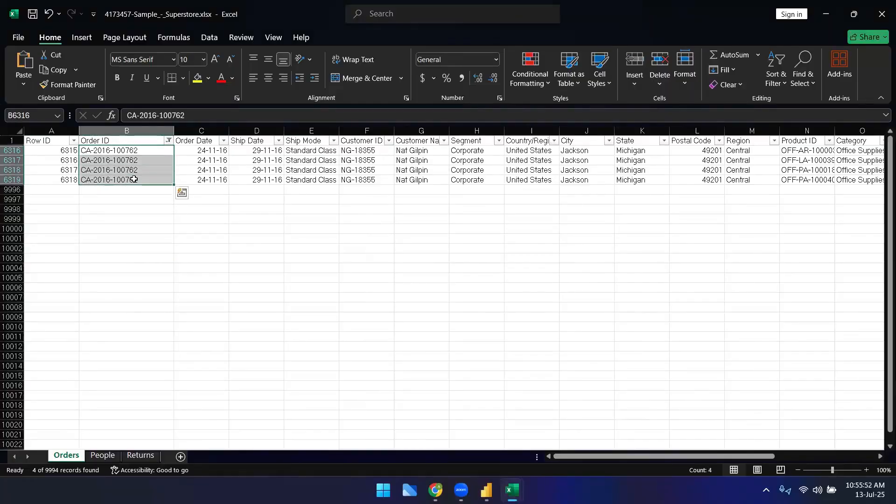
click(149, 236)
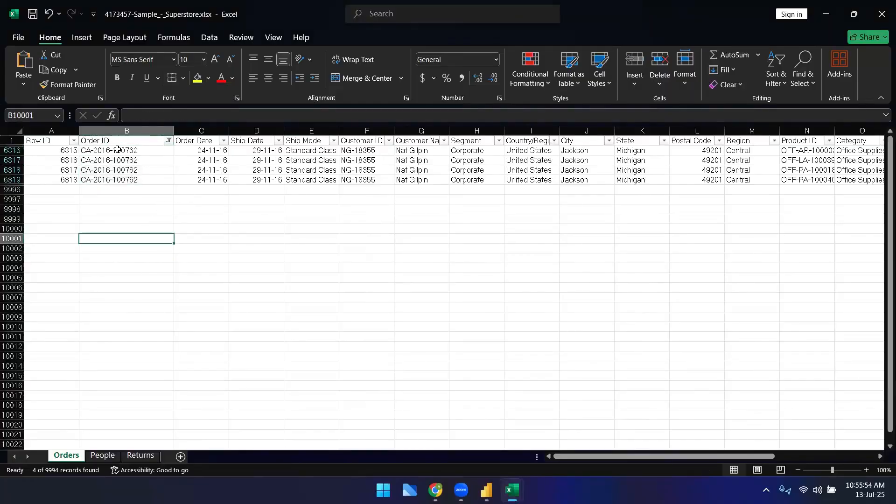
drag(126, 151, 133, 181)
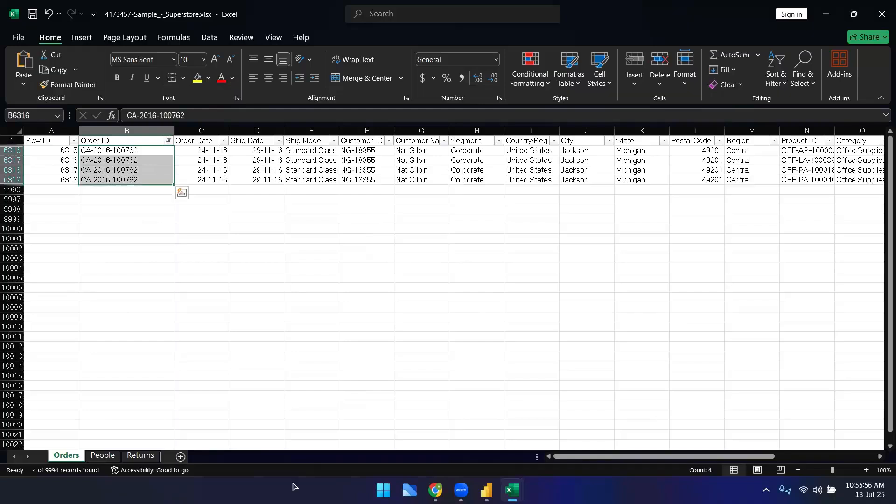
scroll(584, 462, right, 3)
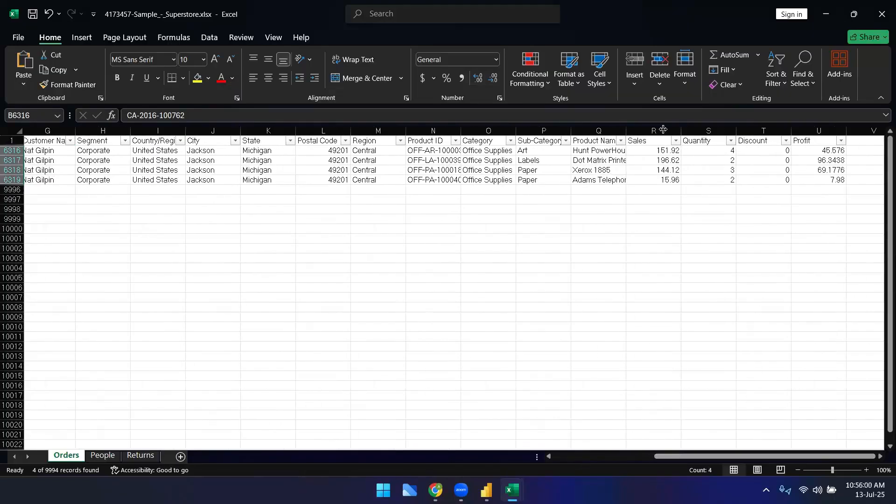
double_click(626, 132)
drag(629, 150, 589, 192)
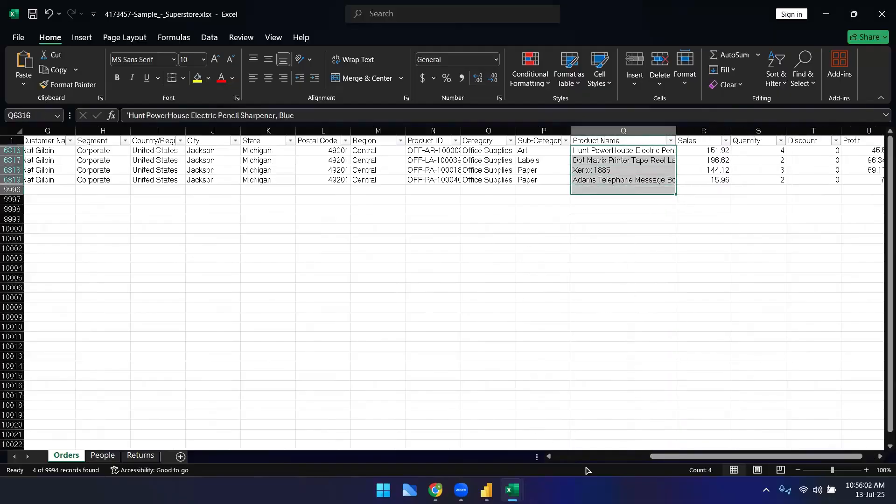
scroll(592, 462, left, 3)
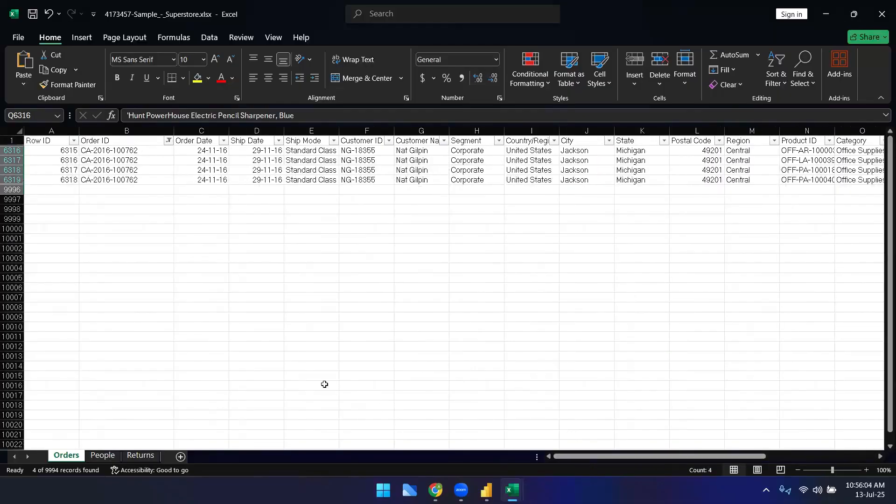
click(134, 305)
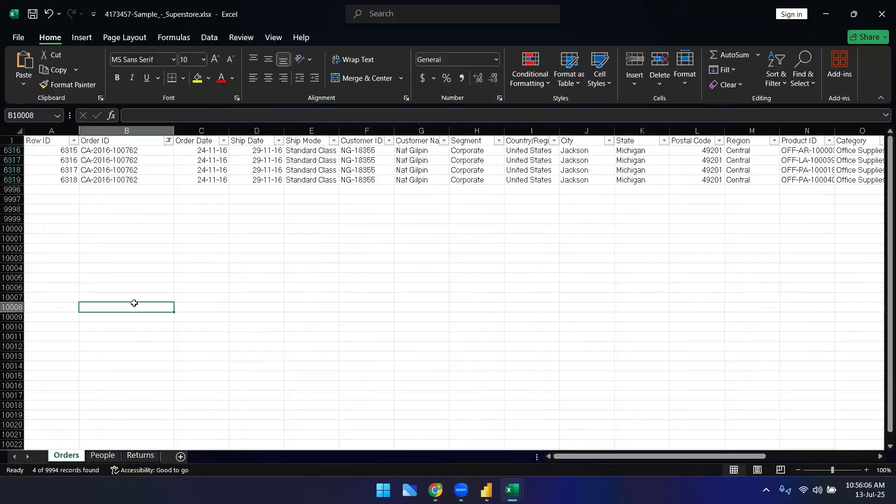
drag(128, 153, 126, 199)
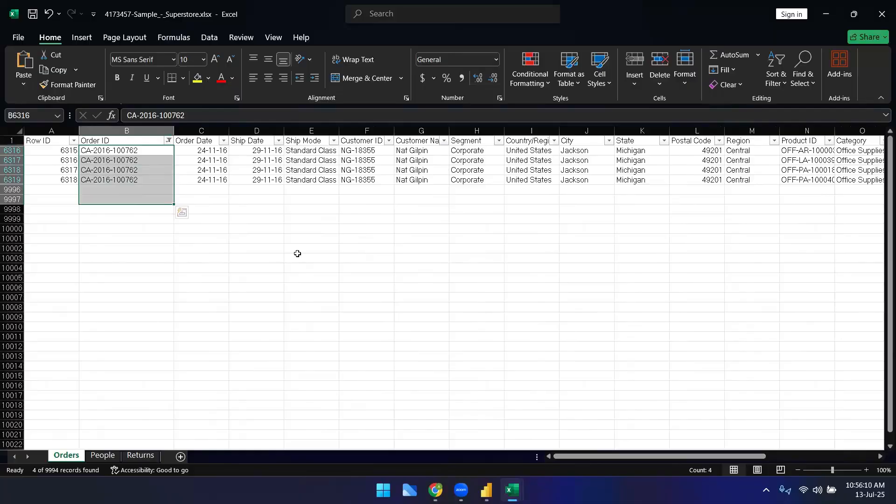
Step: Compare the matching Order ID entries on the Returns sheet with the filtered Orders rows
click(142, 456)
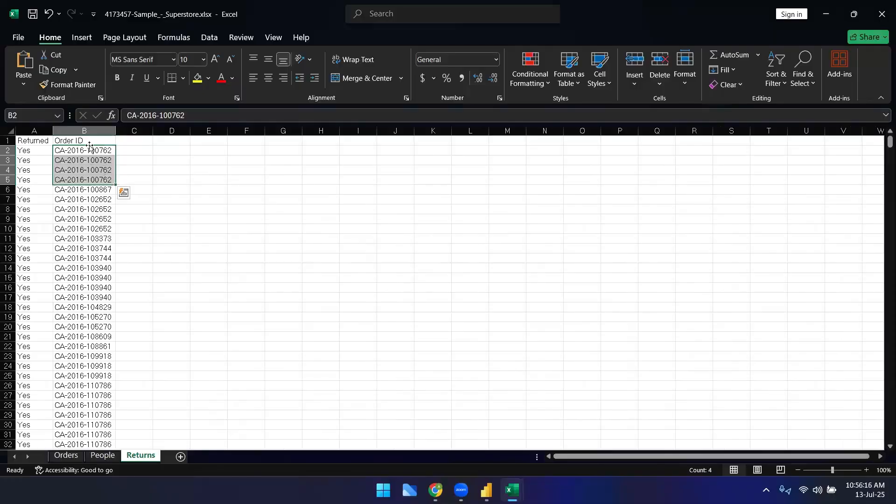
drag(89, 151, 90, 180)
click(70, 456)
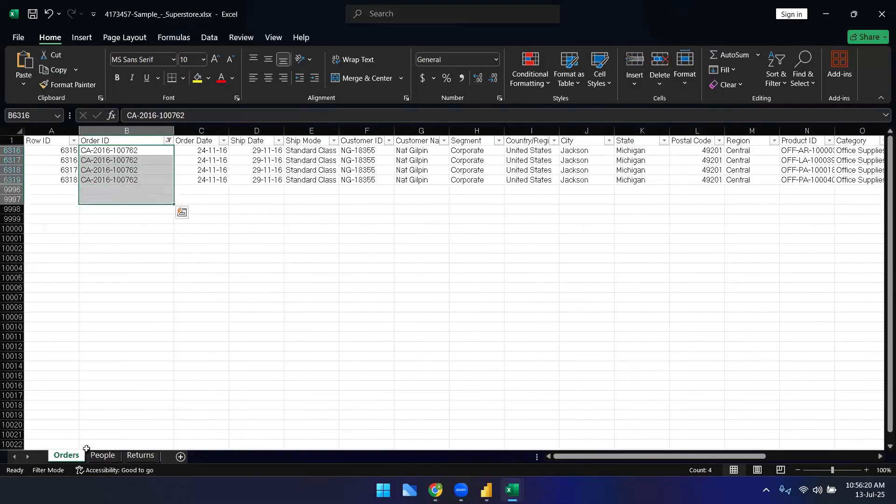
click(136, 456)
click(66, 455)
click(137, 456)
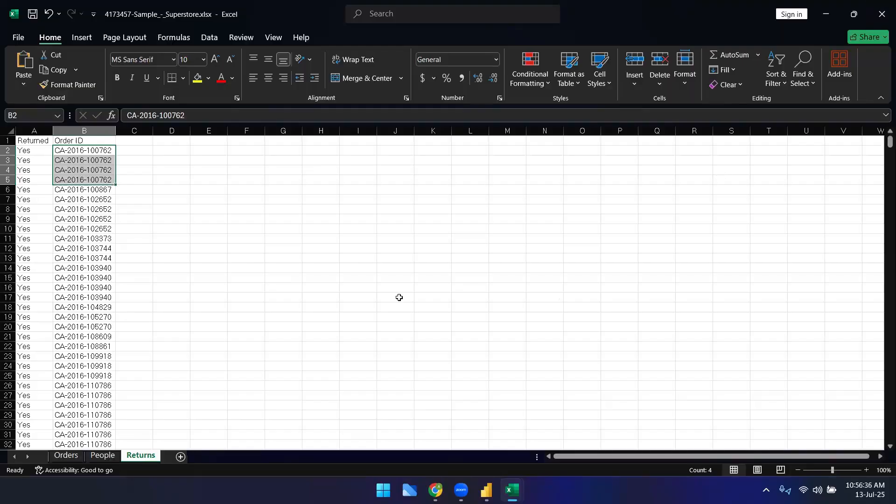
Step: Switch to Power BI Desktop and examine the model diagram relationships between SalesTransactions, Regions, Customers and Products
click(436, 490)
click(486, 491)
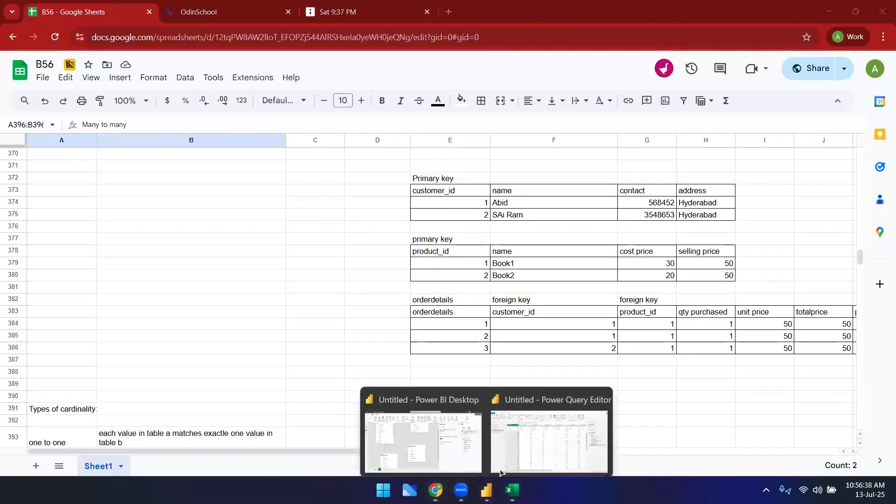
click(423, 425)
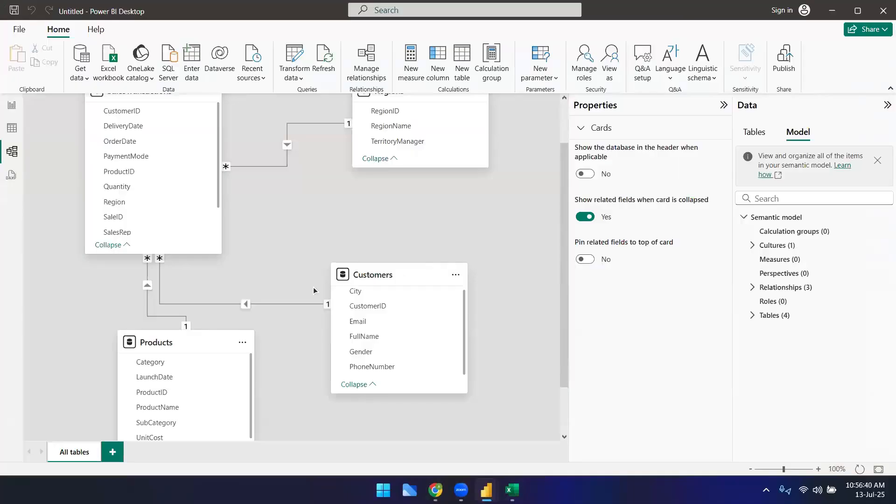
scroll(281, 301, up, 2)
scroll(281, 305, down, 4)
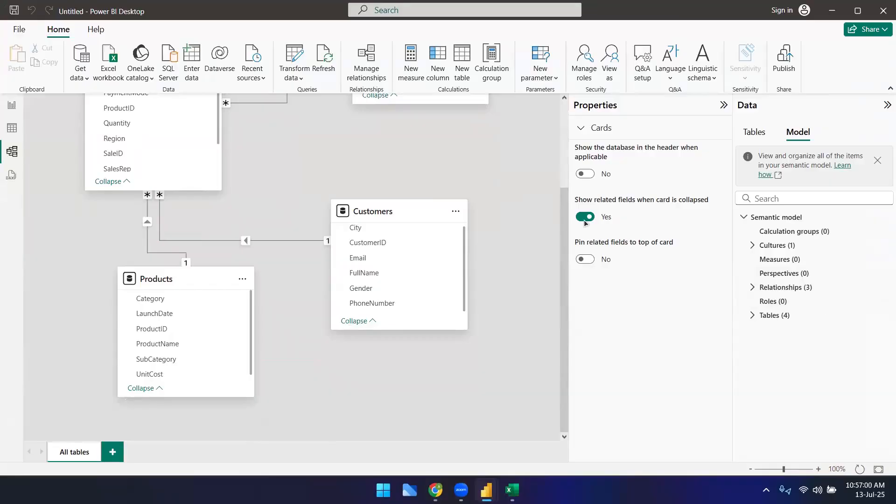
scroll(492, 267, up, 3)
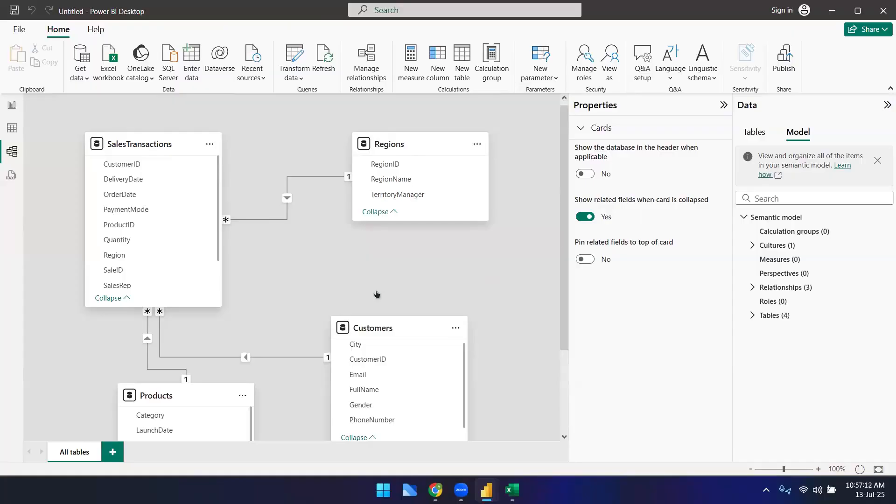
scroll(447, 288, down, 3)
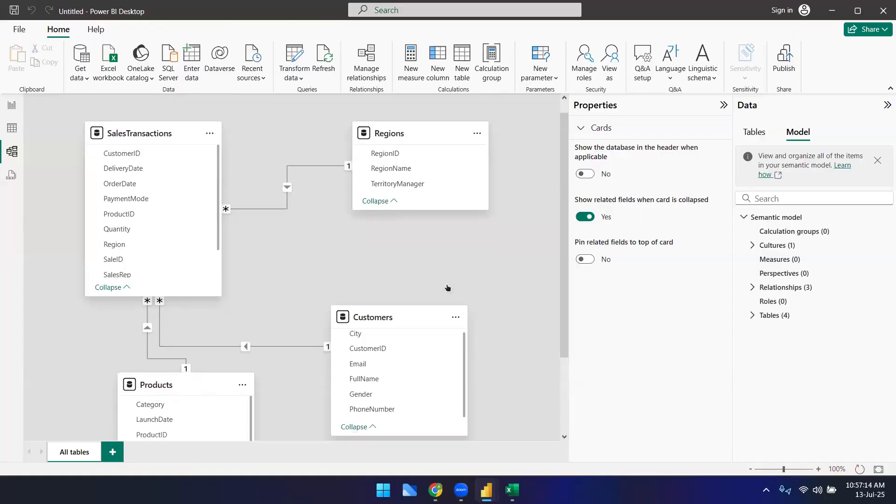
scroll(532, 305, up, 3)
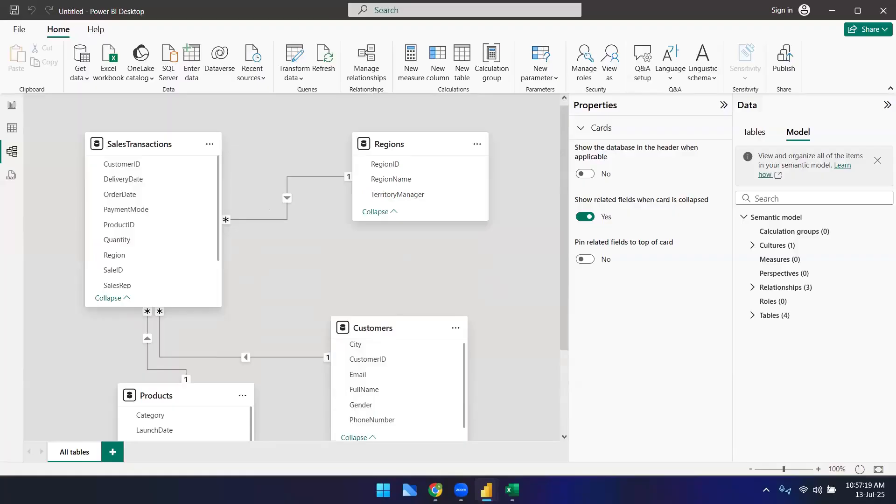
Step: Open a new Power BI Desktop window from the Start menu search
key(super)
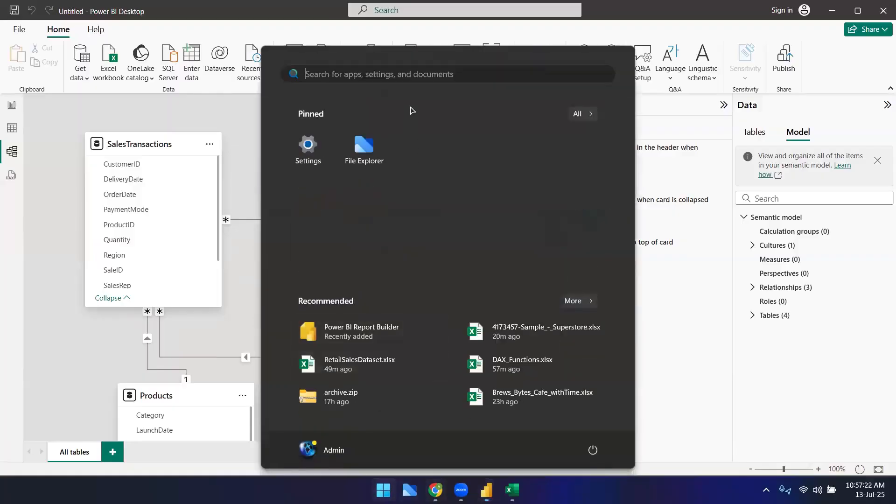
text(power)
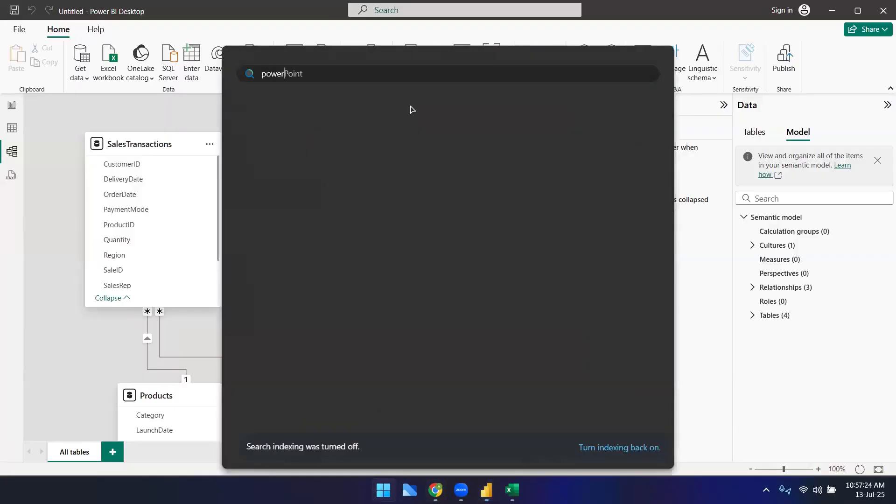
key(Escape)
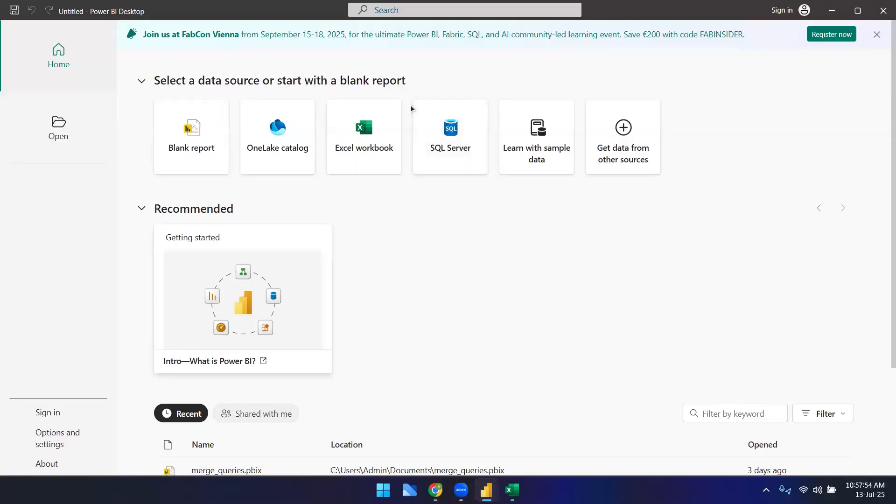
Step: Import the Orders, People and Returns sheets from the 4173457-Sample_-_Superstore.xlsx workbook
click(174, 160)
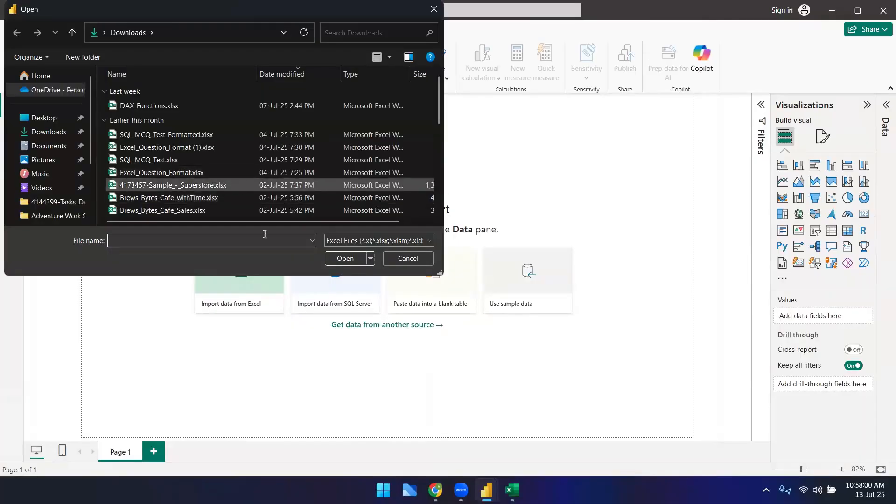
click(206, 185)
click(345, 258)
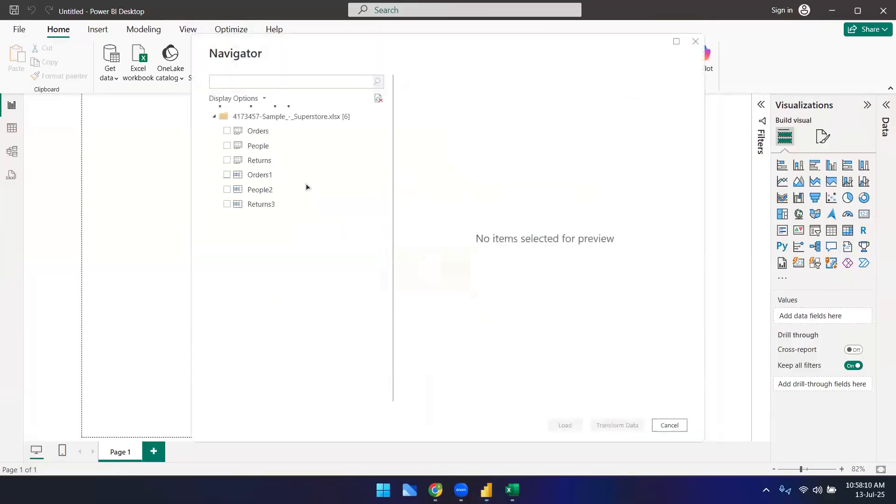
click(227, 132)
click(227, 146)
click(258, 160)
click(227, 160)
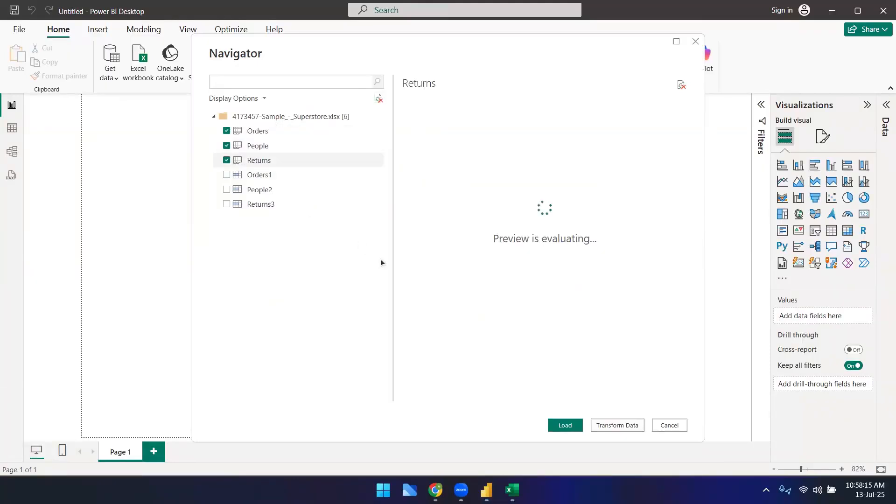
click(565, 425)
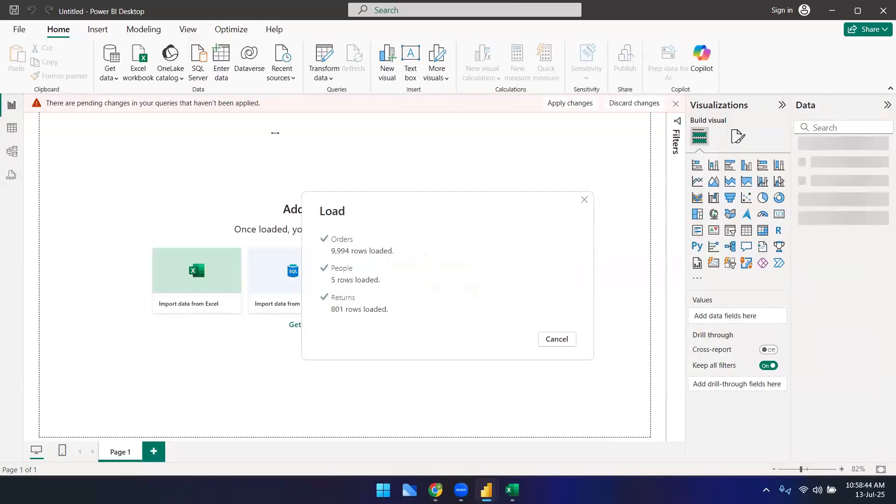
Step: Open the query editor and promote the first row to headers in the People and Returns queries
click(13, 155)
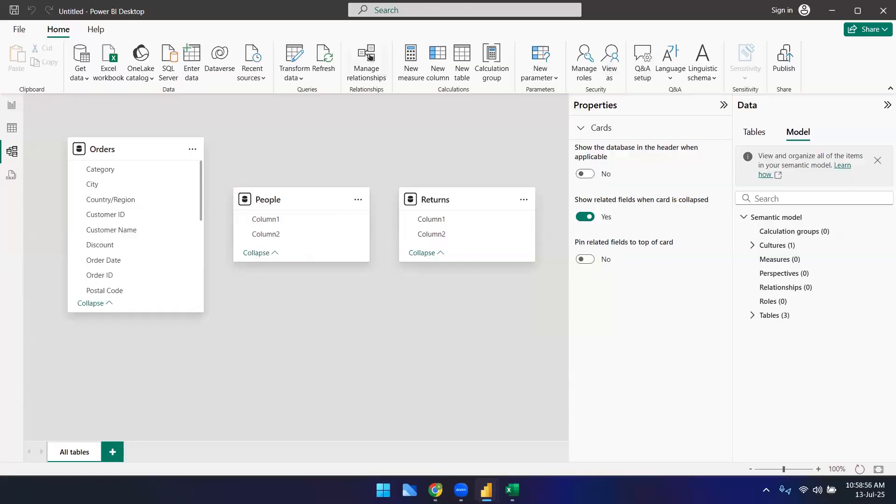
click(293, 54)
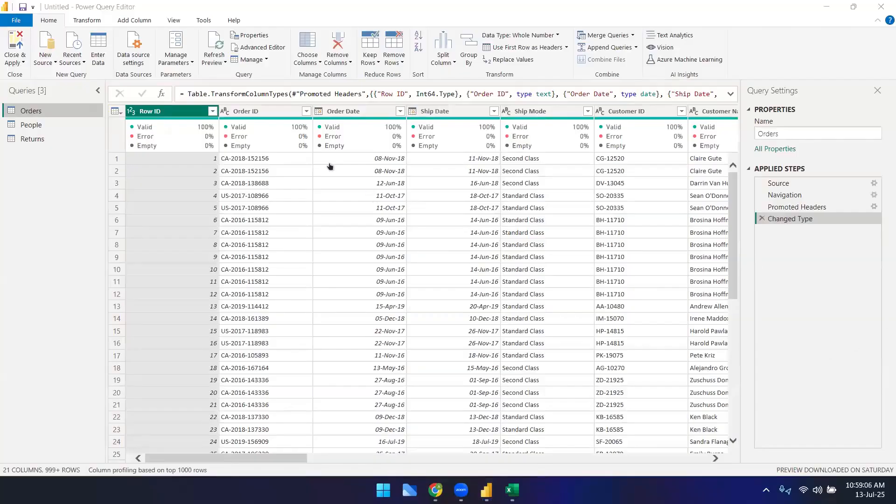
click(56, 122)
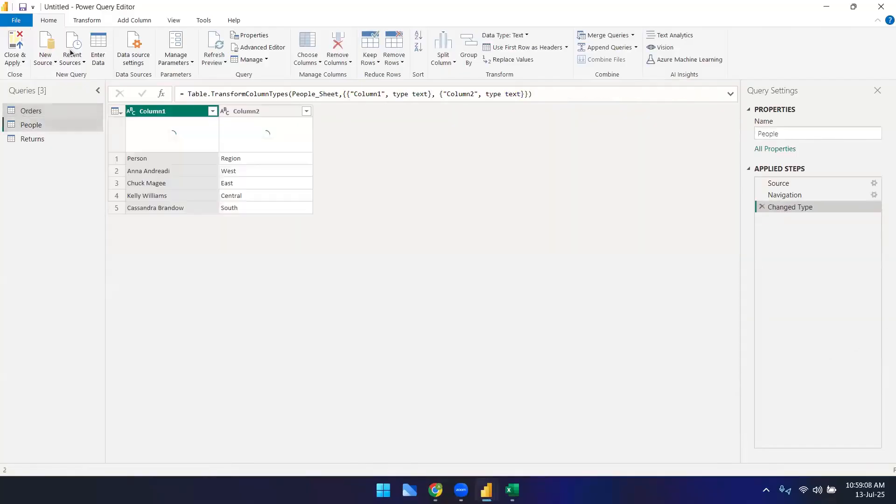
click(86, 20)
click(29, 52)
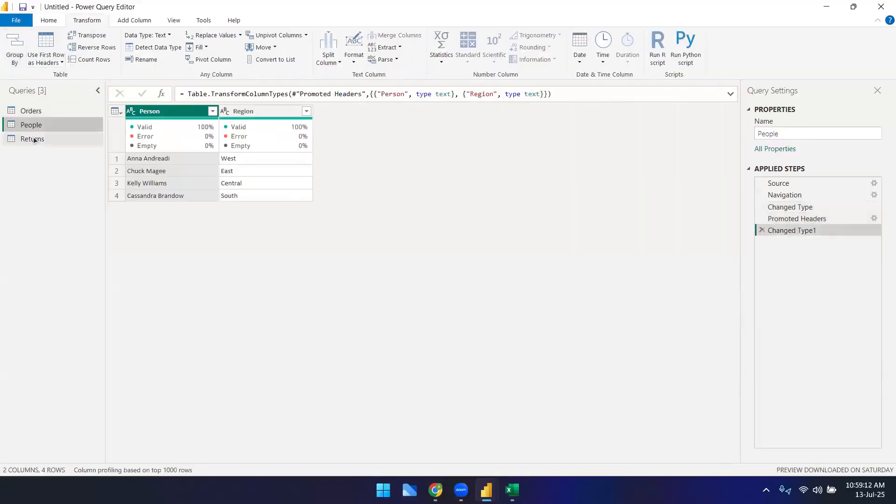
click(31, 139)
click(45, 46)
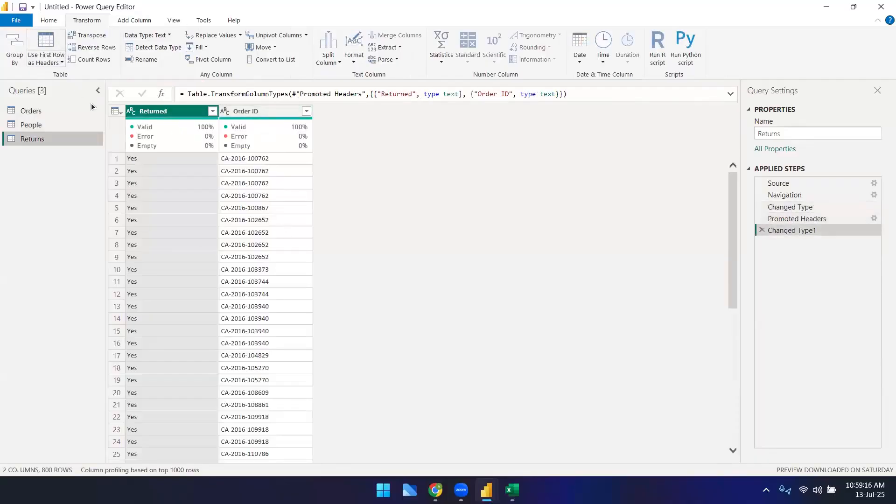
Step: Return to the model diagram and apply the pending query changes
mouse_move(491, 489)
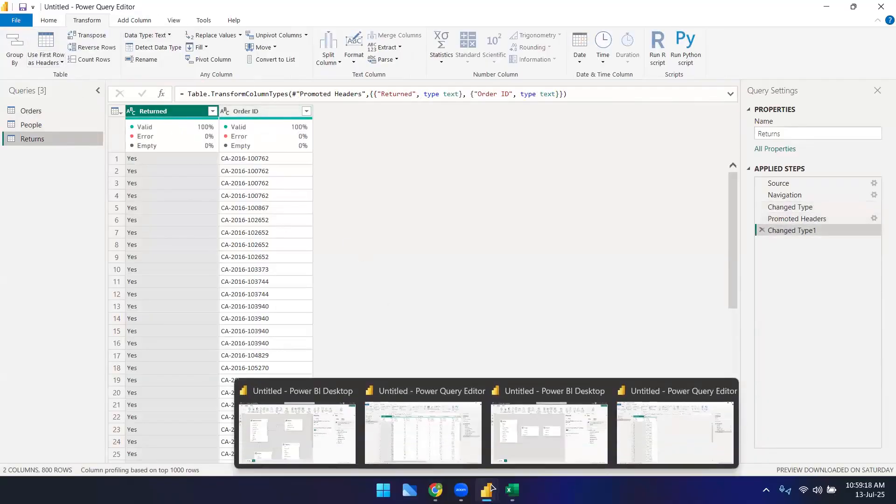
click(418, 415)
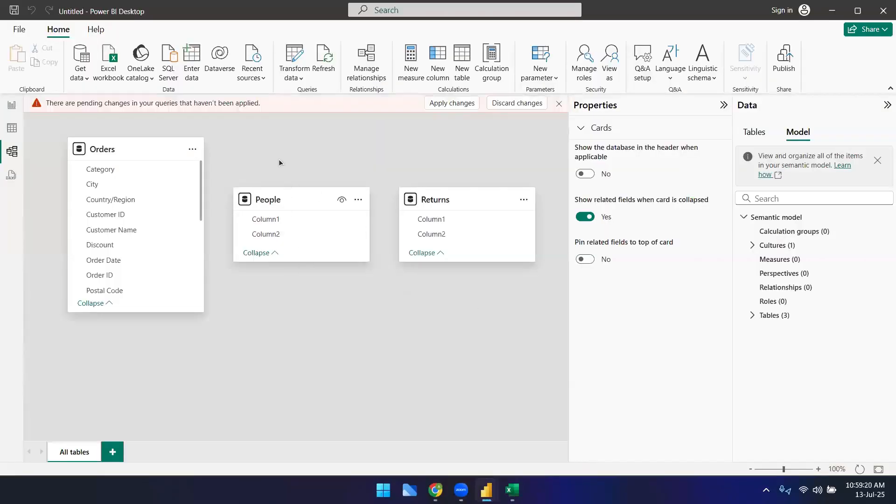
click(461, 103)
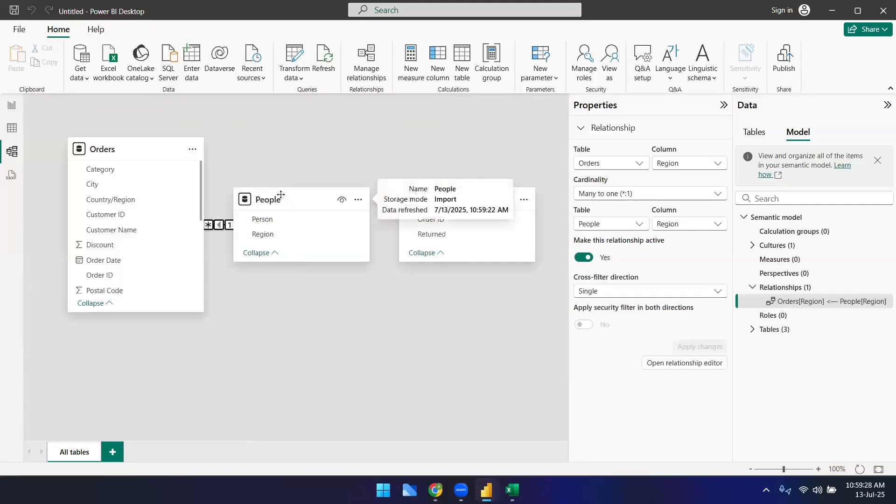
Step: Rearrange the People and Returns table cards on the model diagram
drag(280, 194, 305, 325)
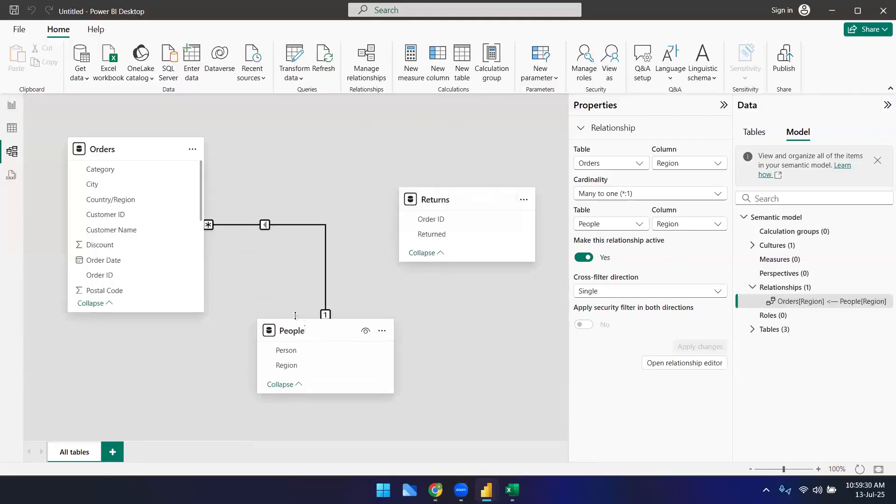
drag(442, 204, 426, 154)
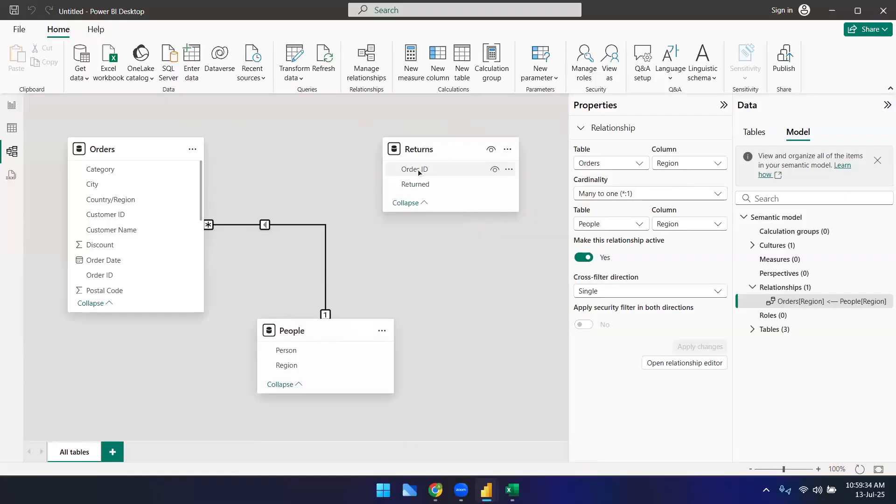
Step: Create a many-to-many relationship between Orders Order ID and Returns Order ID
drag(106, 275, 414, 172)
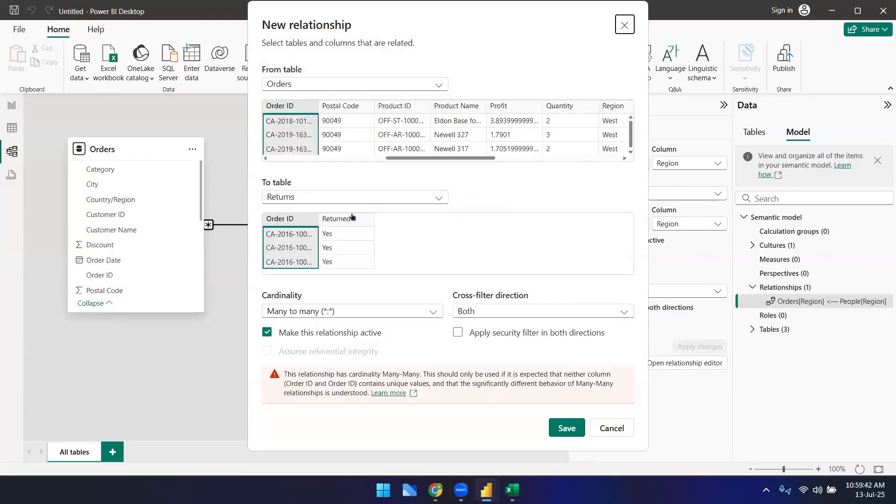
click(631, 26)
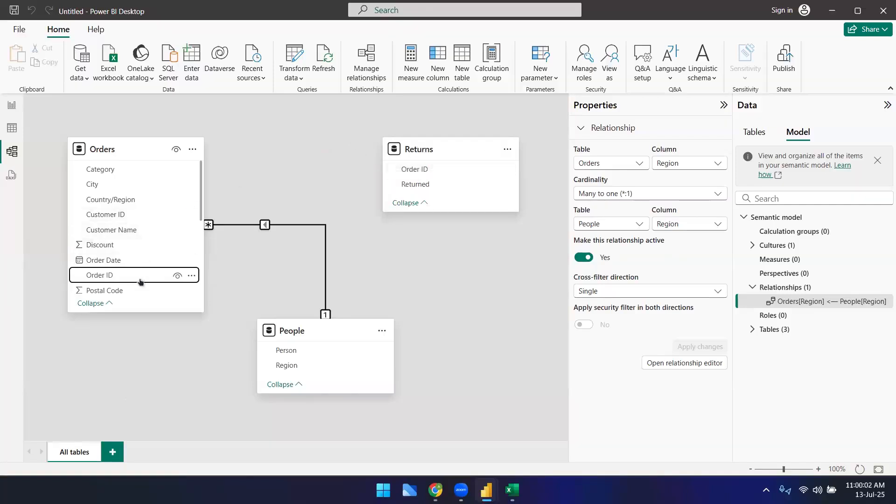
drag(108, 279, 433, 172)
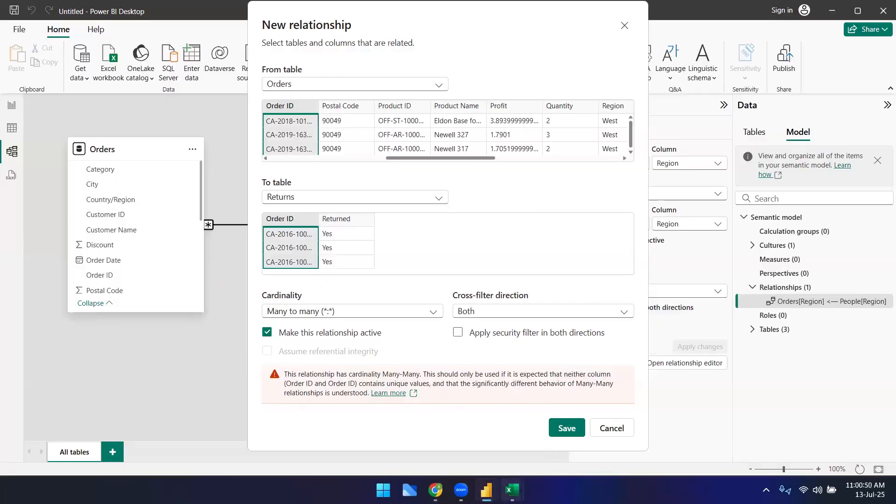
click(513, 491)
click(549, 428)
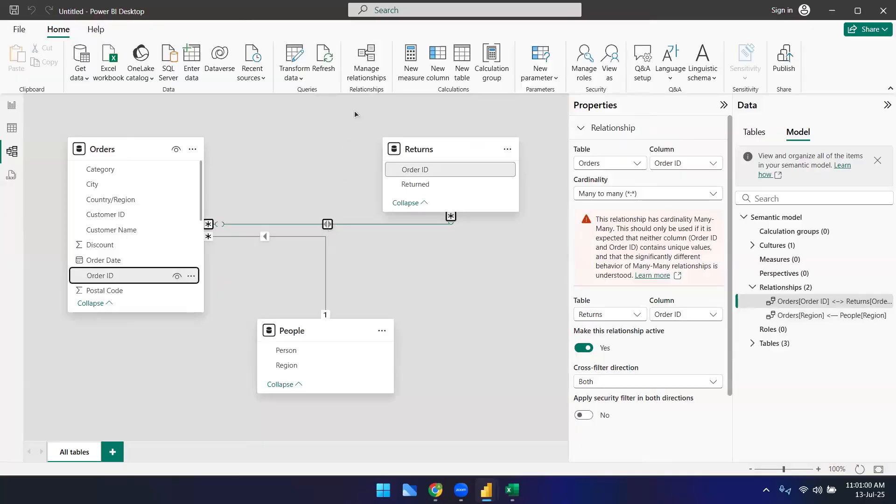
Step: Review the model's relationships in the Manage relationships dialog
click(371, 63)
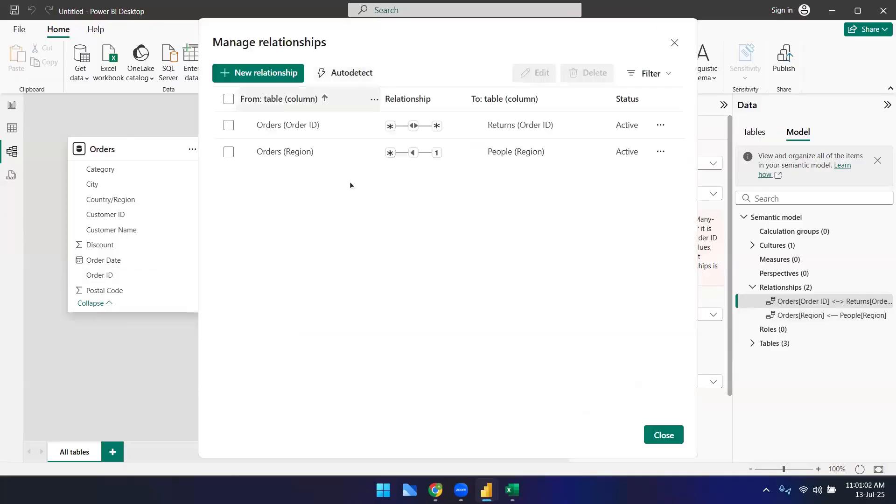
mouse_move(415, 131)
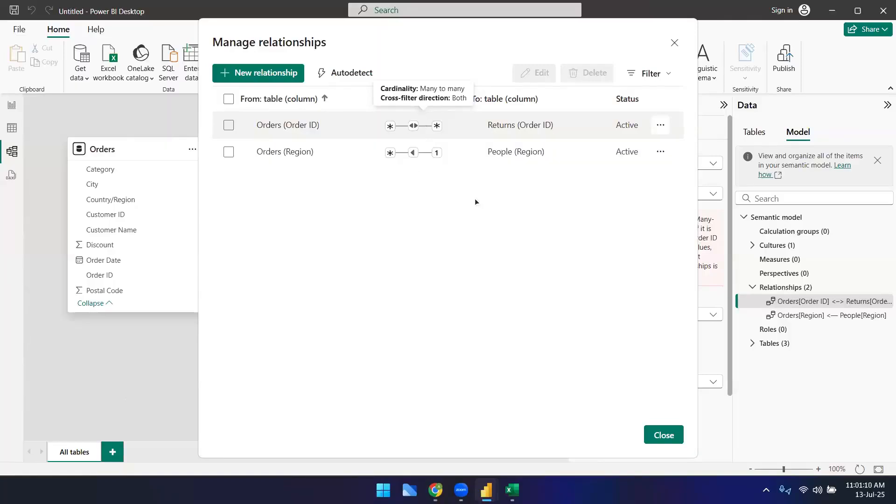
click(675, 43)
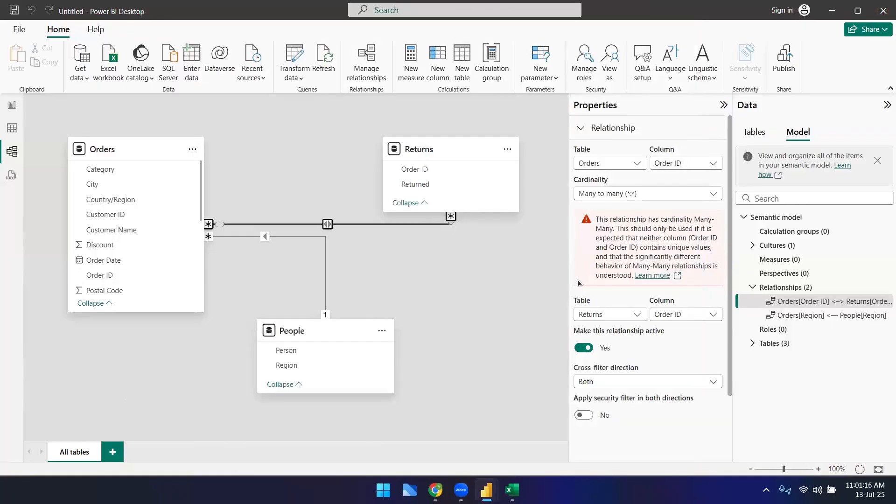
Step: Switch between the open Power BI windows and examine the SalesTransactions model diagram again
click(489, 264)
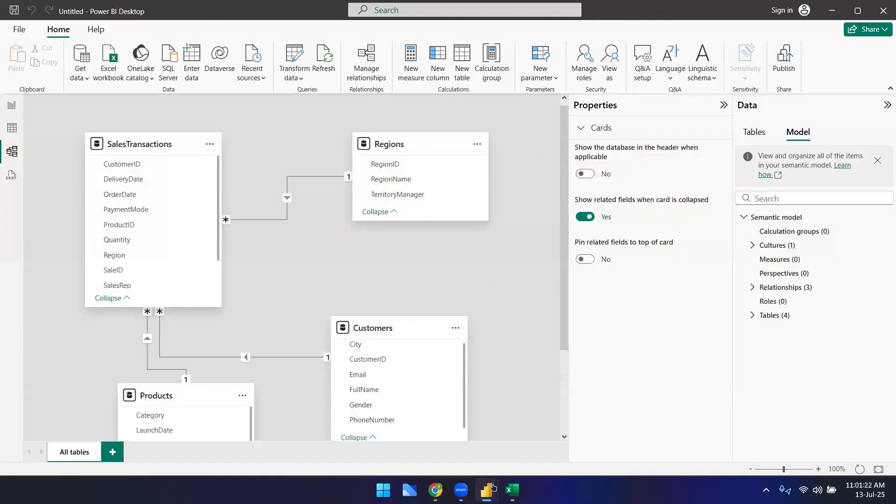
mouse_move(494, 488)
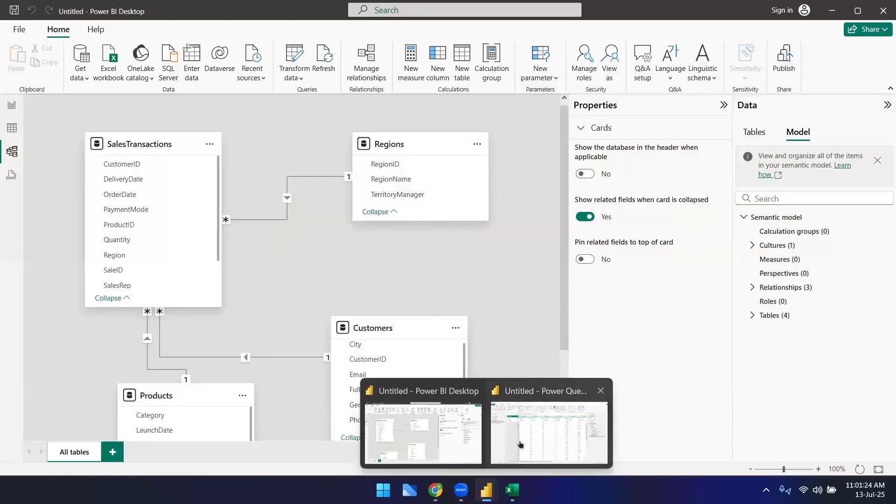
click(521, 445)
mouse_move(486, 489)
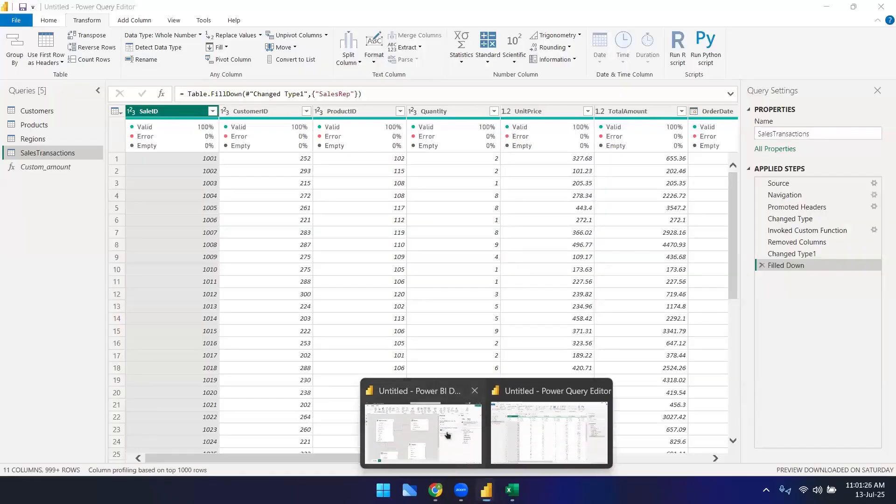
click(447, 435)
scroll(522, 314, down, 1)
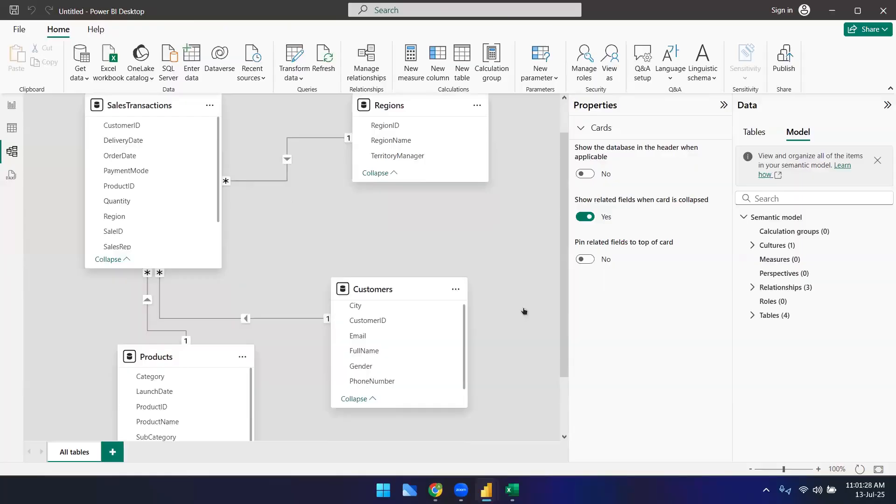
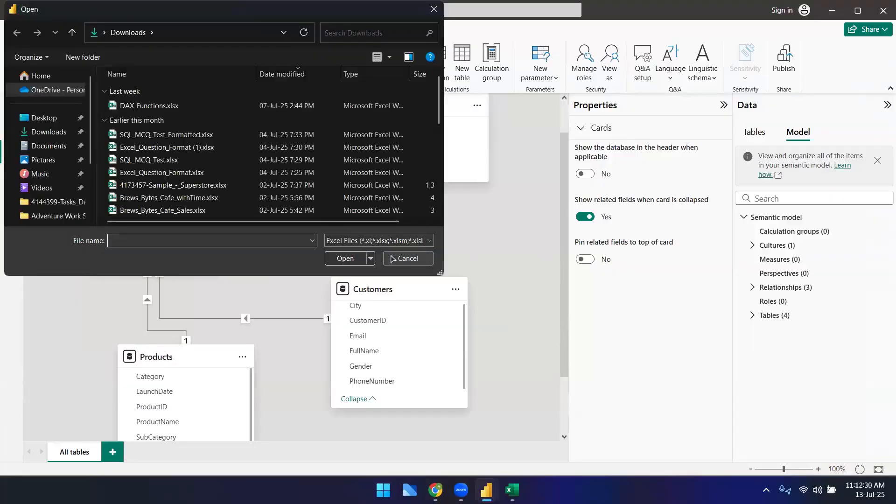
click(199, 185)
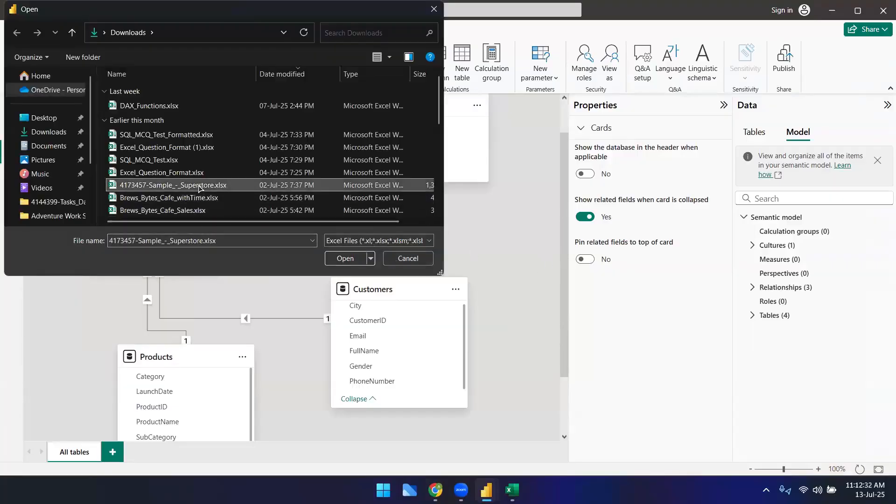
click(344, 259)
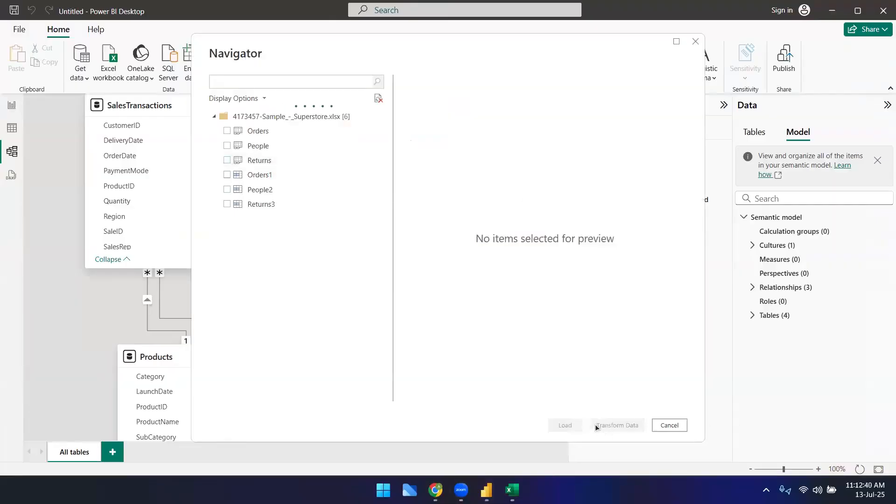
click(668, 424)
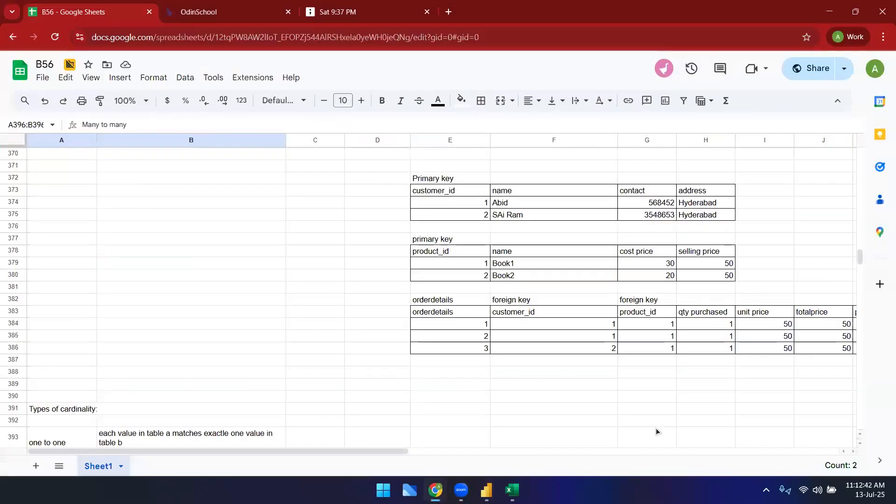
Step: Close the Superstore workbook in Excel without saving its changes
mouse_move(486, 490)
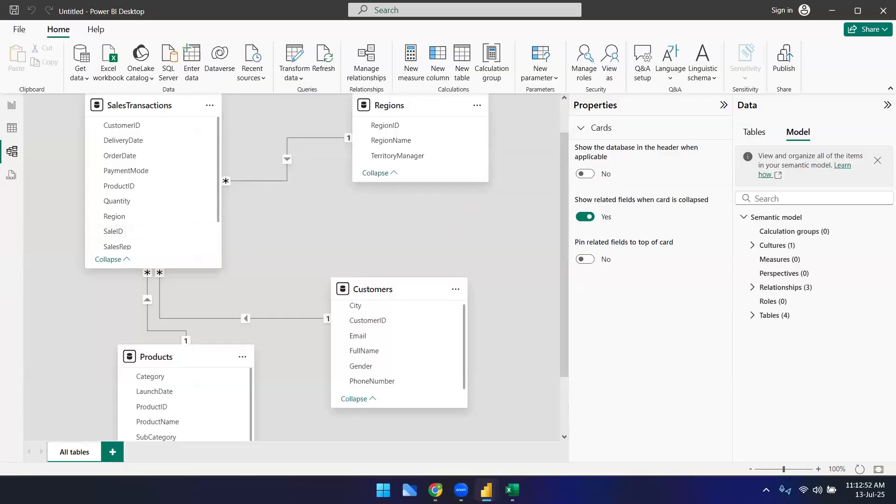
mouse_move(531, 481)
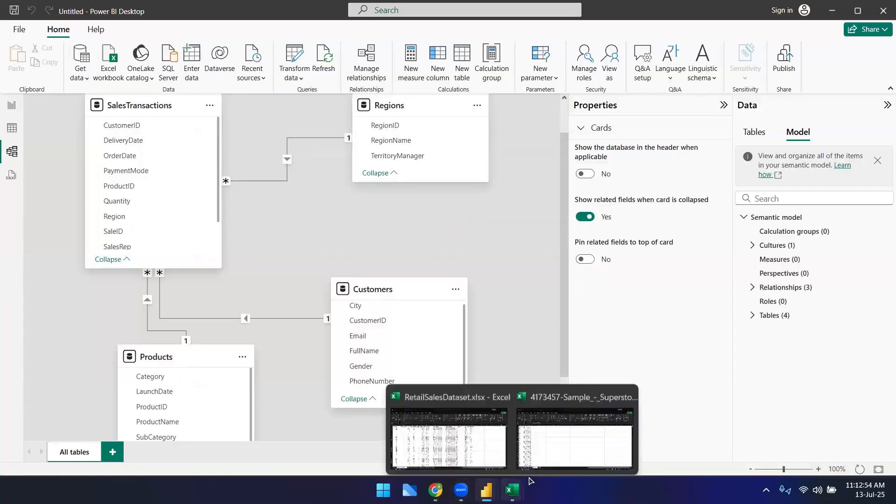
click(568, 440)
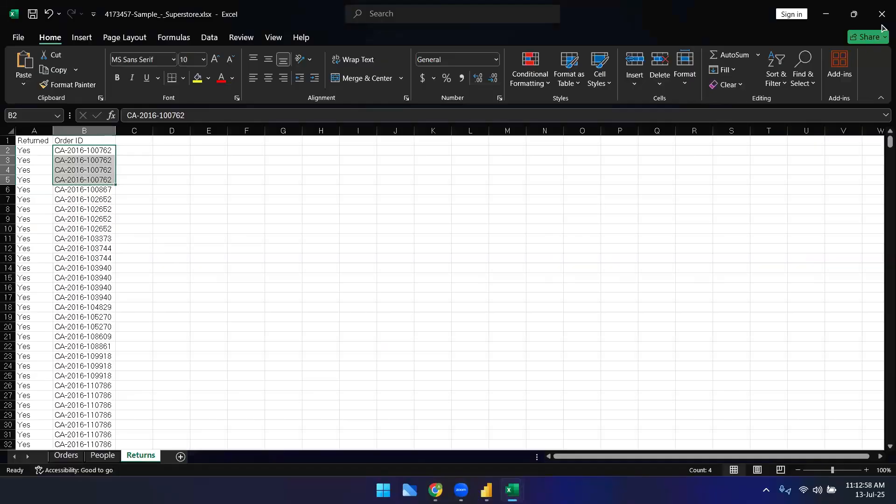
click(884, 26)
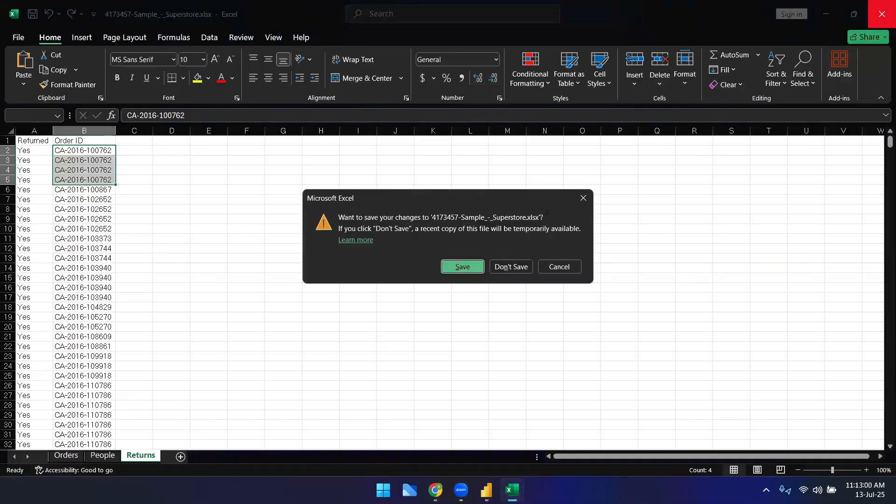
click(509, 266)
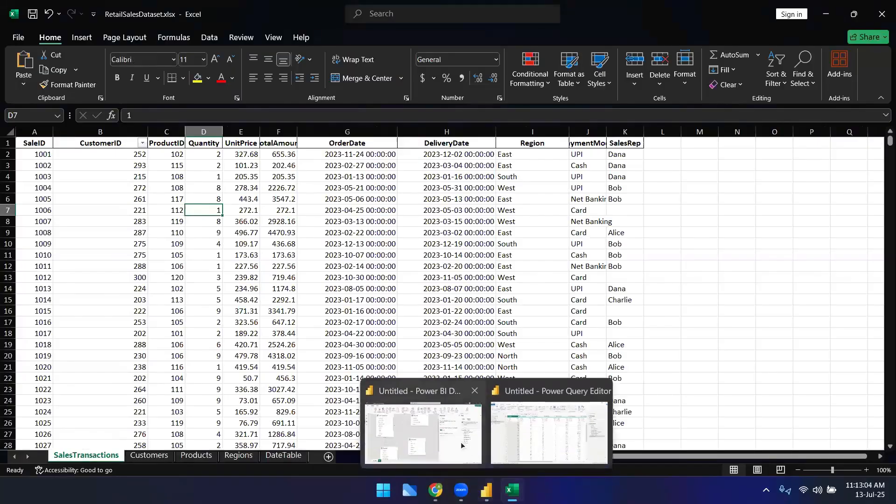
Step: Return to Power BI Desktop and examine the SalesTransactions, Customers and Products tables on the model diagram
click(460, 441)
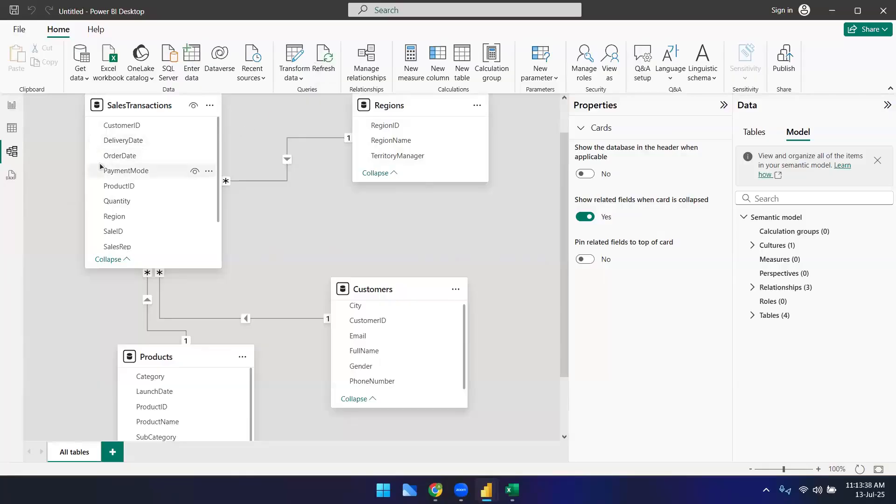
mouse_move(116, 112)
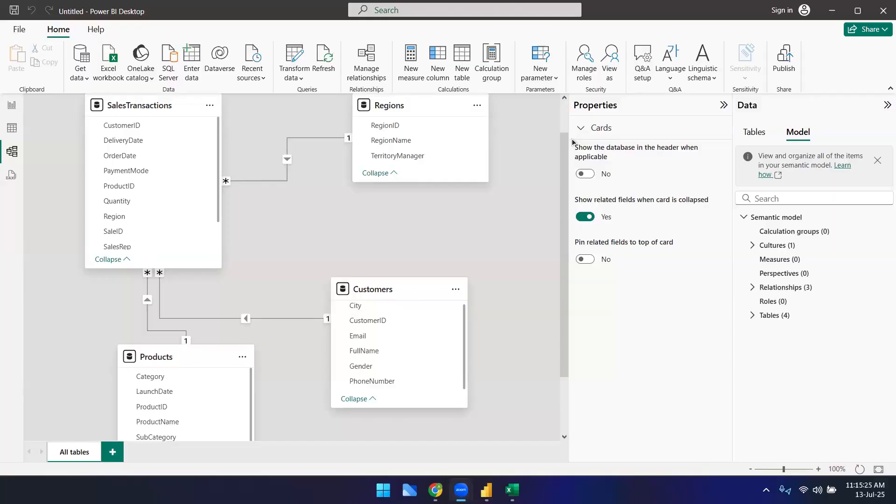
scroll(432, 380, down, 3)
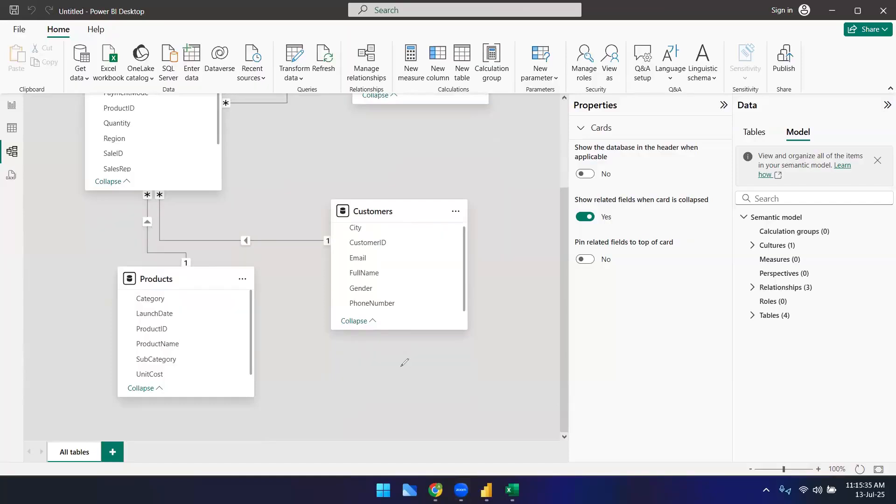
mouse_move(393, 336)
mouse_down()
mouse_move(395, 354)
mouse_move(379, 358)
mouse_move(360, 408)
mouse_up()
mouse_move(395, 354)
mouse_down()
mouse_move(464, 346)
mouse_move(501, 386)
mouse_up()
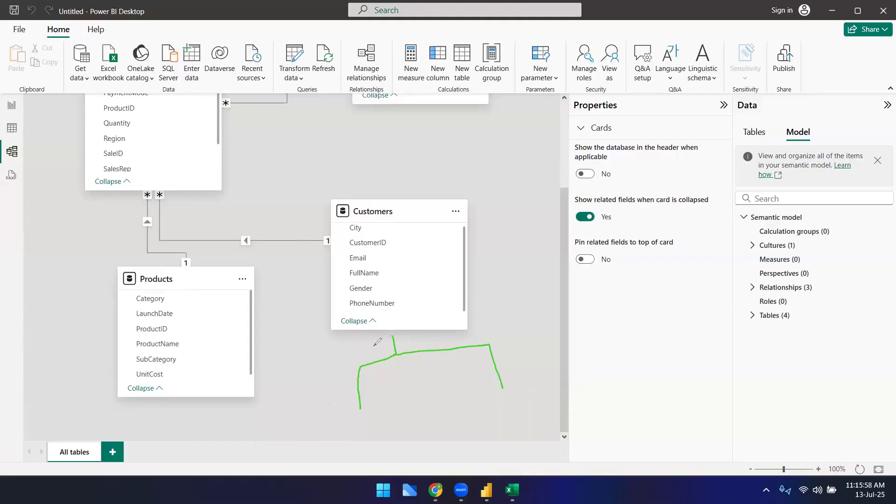
click(45, 168)
click(392, 354)
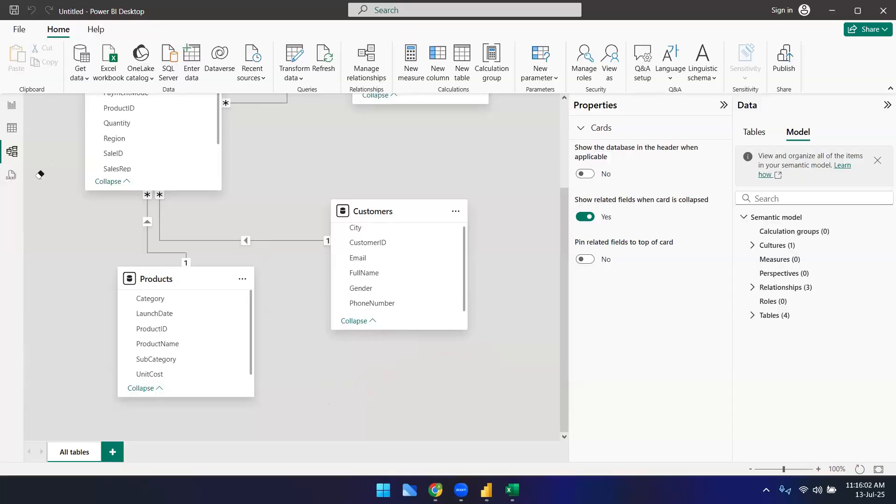
mouse_move(415, 320)
mouse_down()
mouse_move(419, 381)
mouse_move(437, 375)
mouse_up()
click(419, 371)
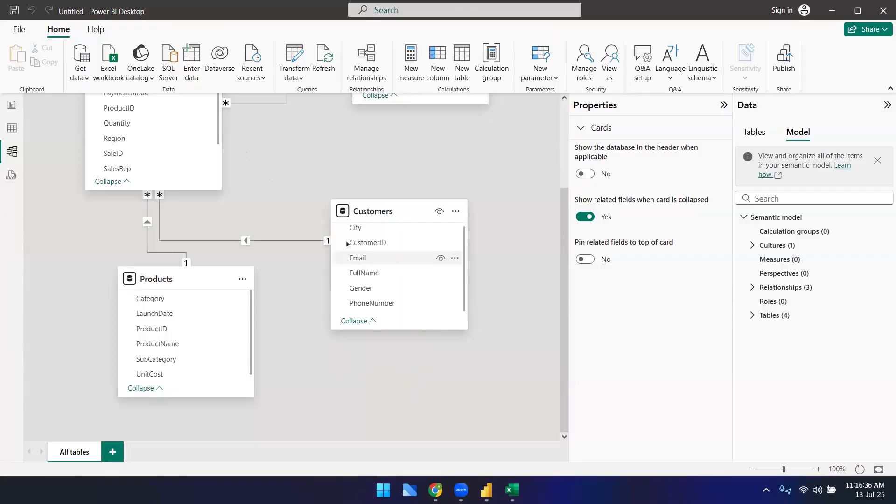
scroll(308, 382, up, 5)
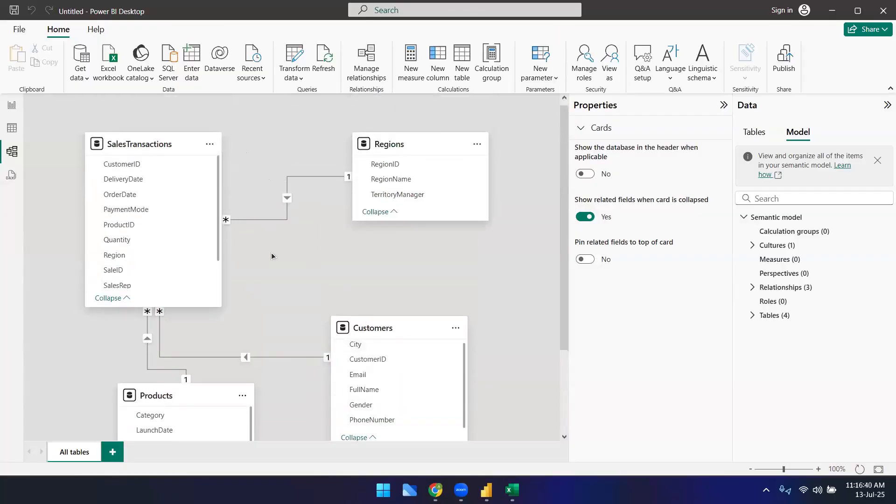
scroll(283, 295, down, 3)
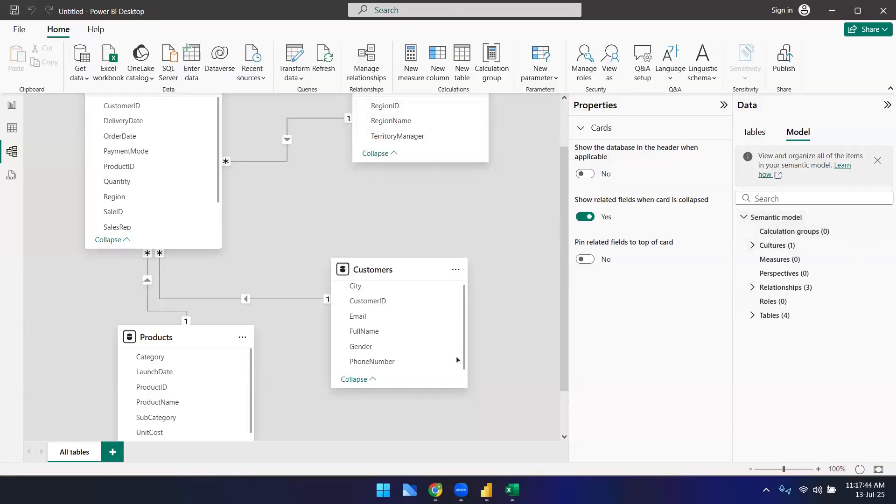
Step: Review the model's relationships, then browse the Customers table's data in Table view
click(374, 65)
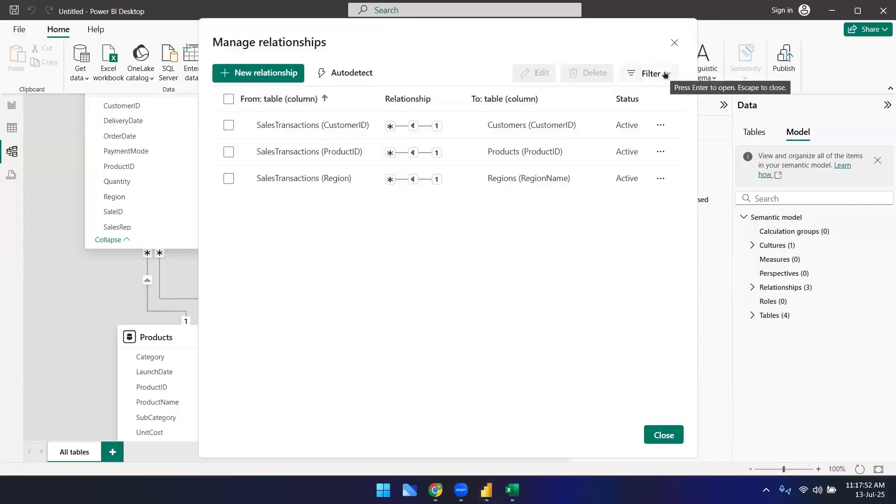
key(Escape)
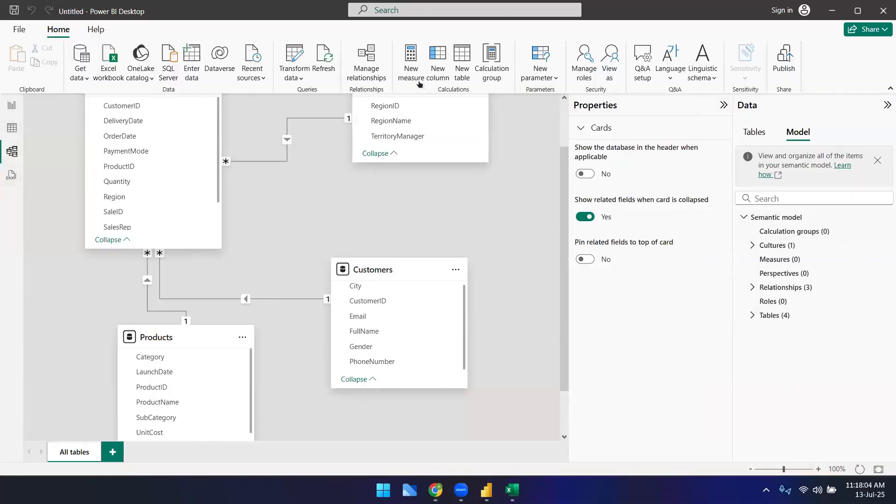
click(5, 126)
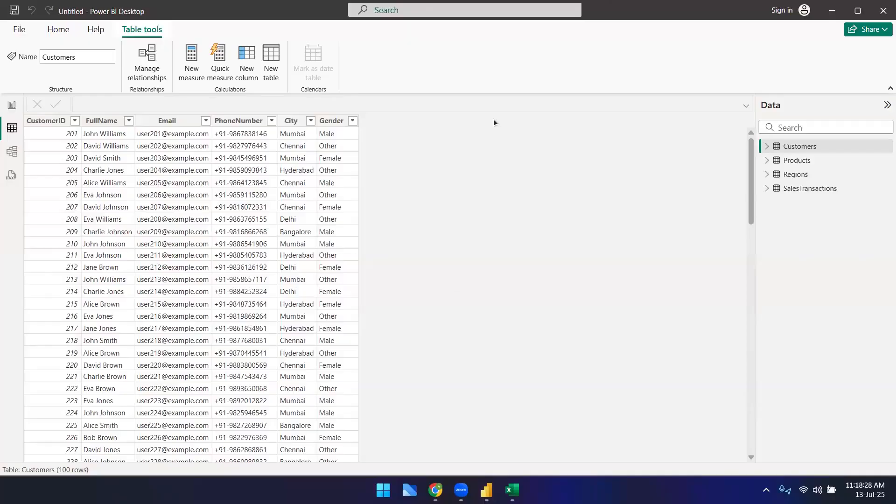
click(12, 151)
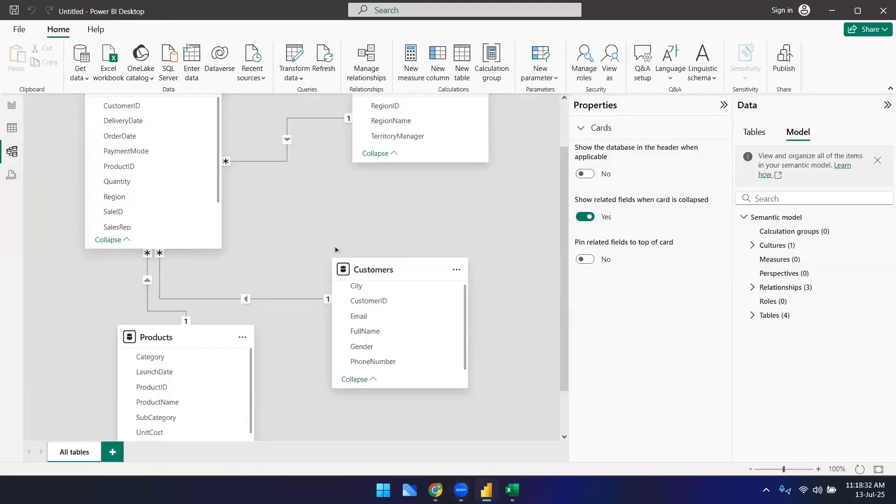
scroll(335, 245, up, 2)
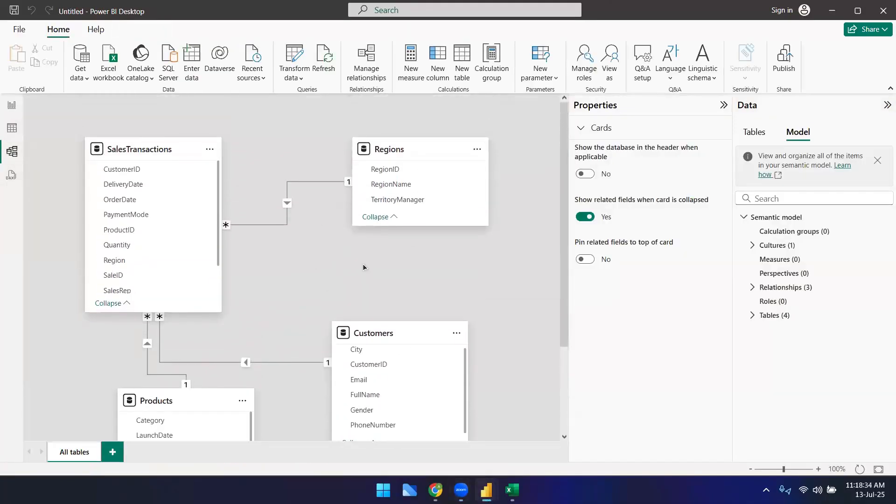
scroll(363, 267, down, 4)
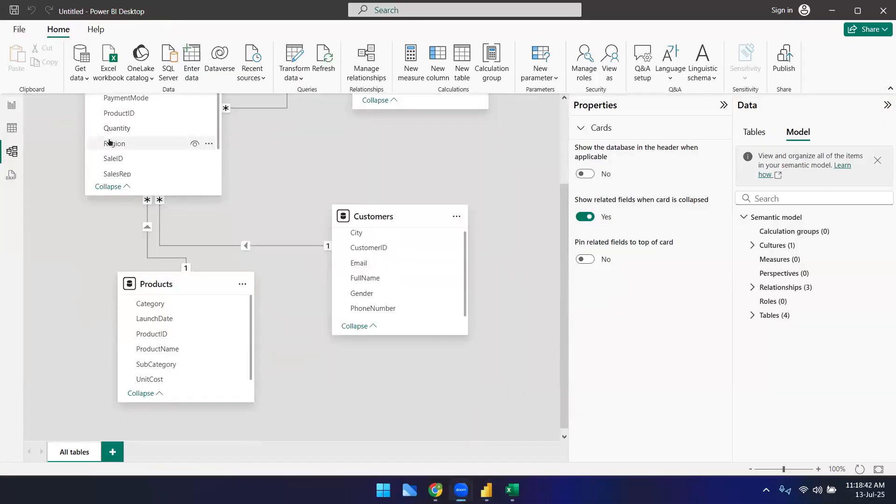
click(13, 127)
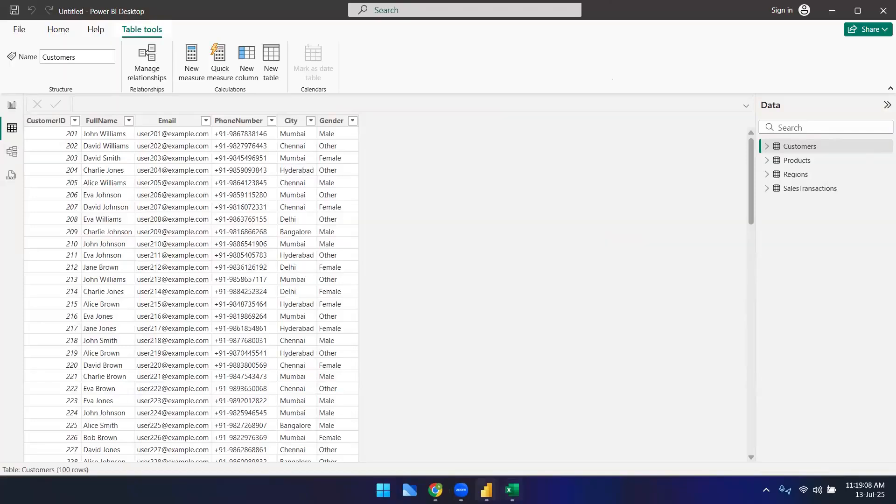
Step: Switch to Power Query Editor and inspect the date options for the SalesTransactions OrderDate column
mouse_move(486, 490)
click(518, 445)
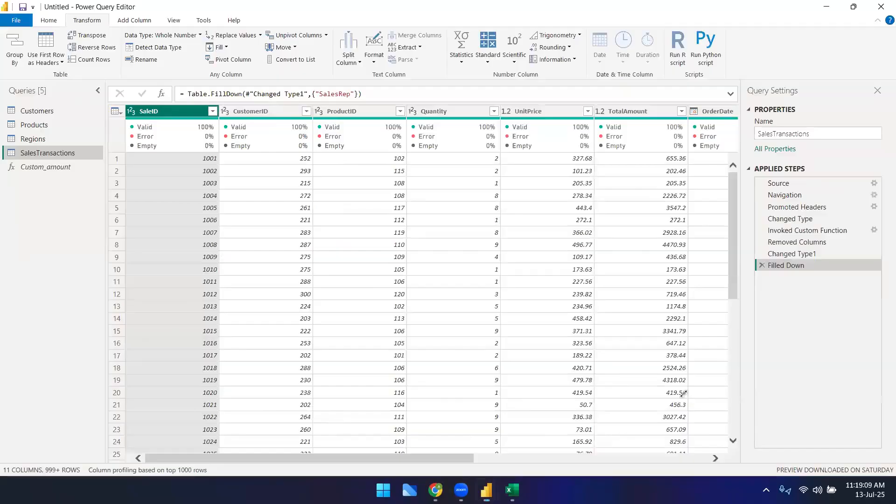
scroll(561, 444, right, 10)
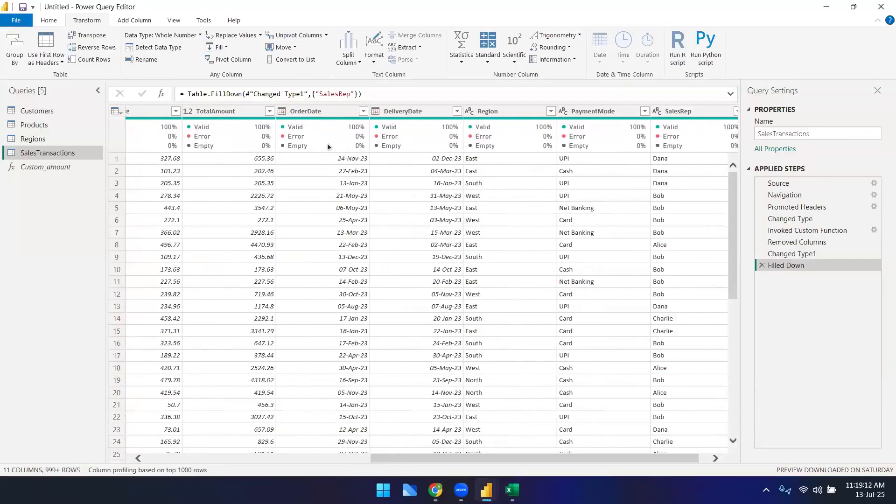
click(328, 110)
click(580, 52)
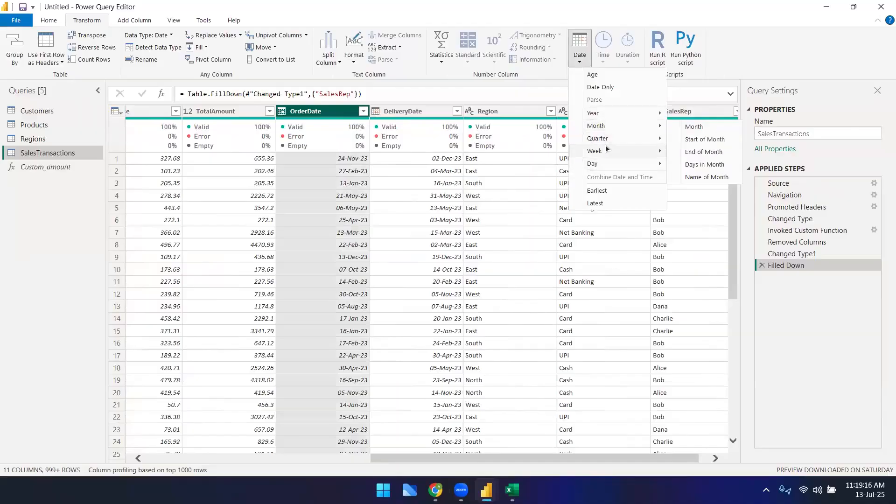
click(788, 372)
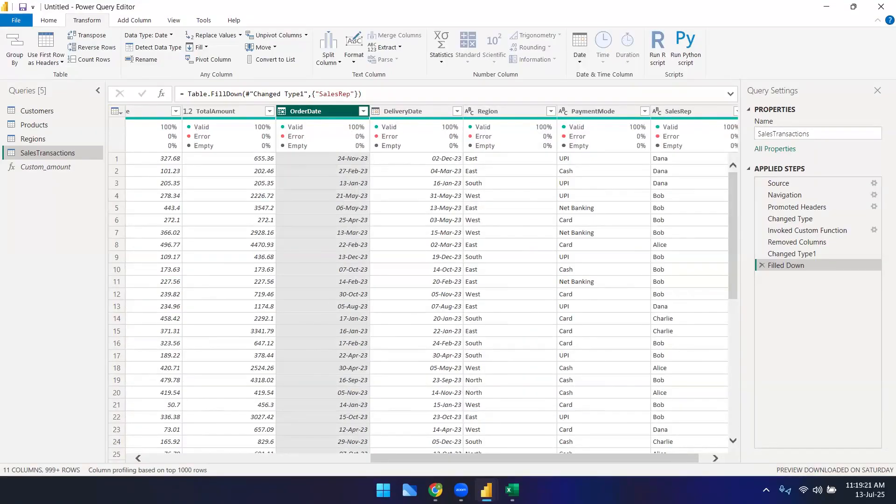
mouse_move(486, 490)
click(428, 432)
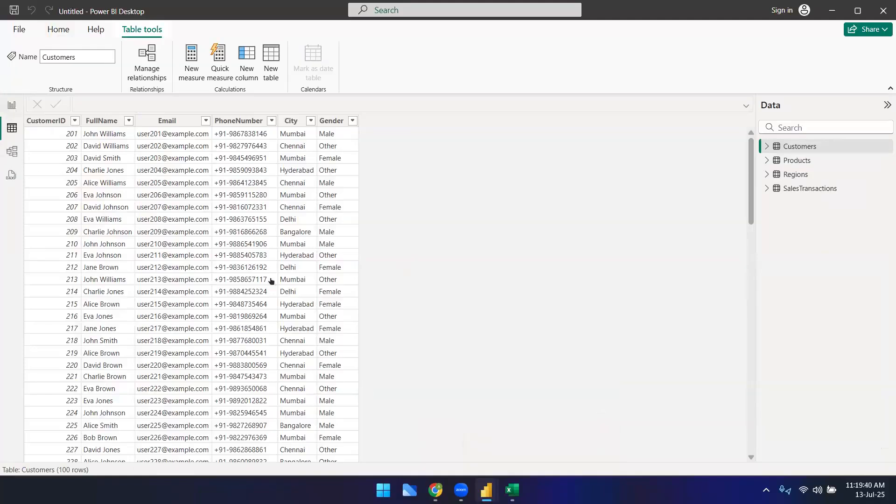
Step: Open Report view and expand the SalesTransactions fields in the Data pane, then return to Table view
click(12, 104)
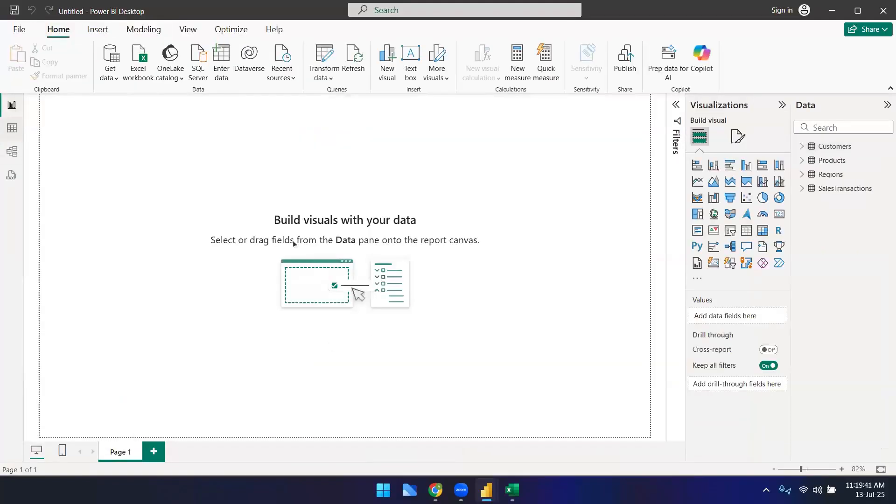
click(801, 146)
click(801, 146)
click(802, 189)
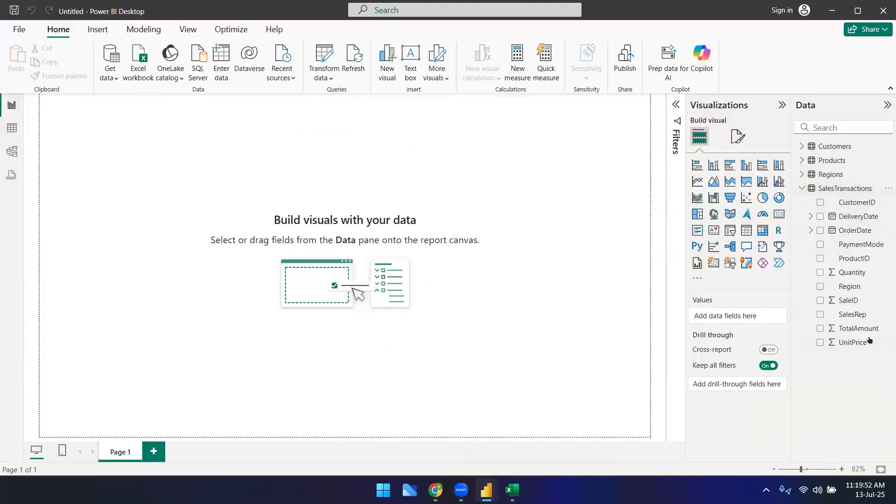
click(12, 127)
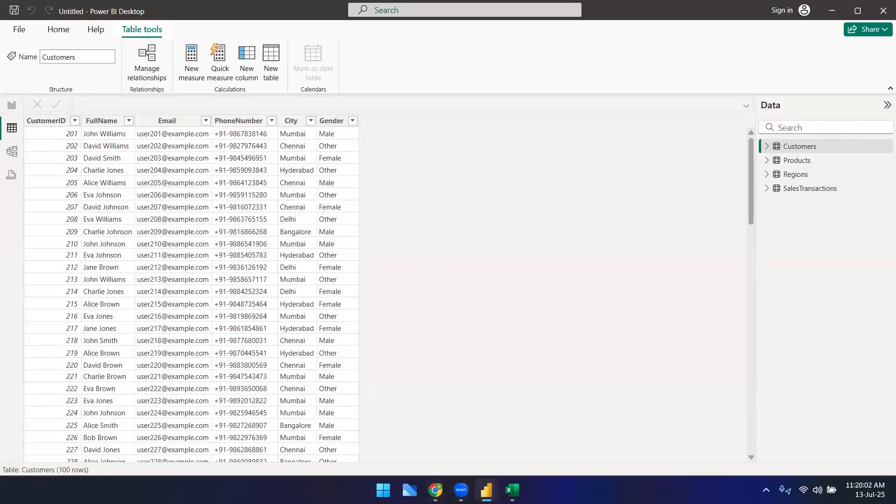
Step: Return to Power Query Editor and scroll across the SalesTransactions query's columns
mouse_move(487, 490)
click(508, 438)
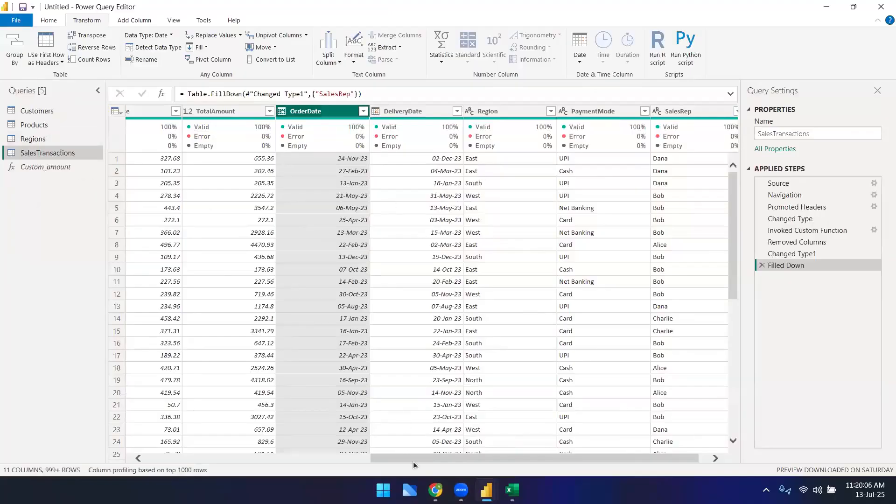
drag(536, 458, 603, 456)
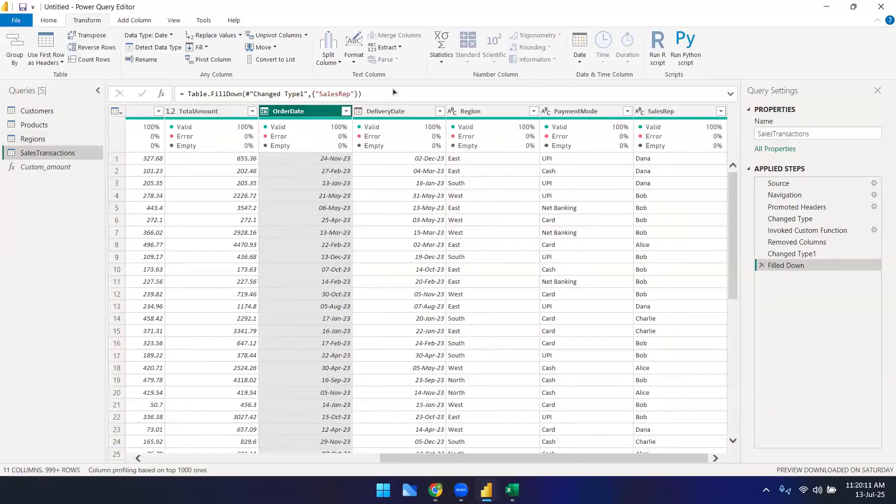
mouse_move(487, 488)
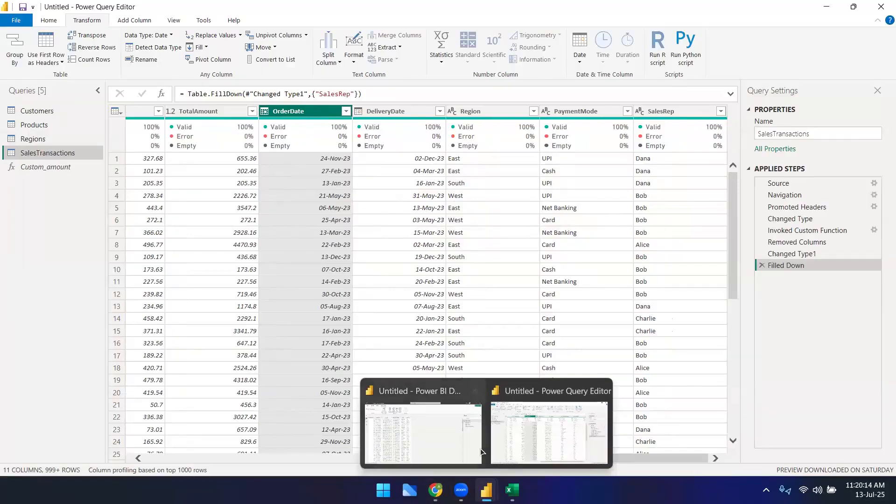
Step: In the notes sheet, enter 'new measure' in cell A410 and 'output is one value' in B410
click(463, 440)
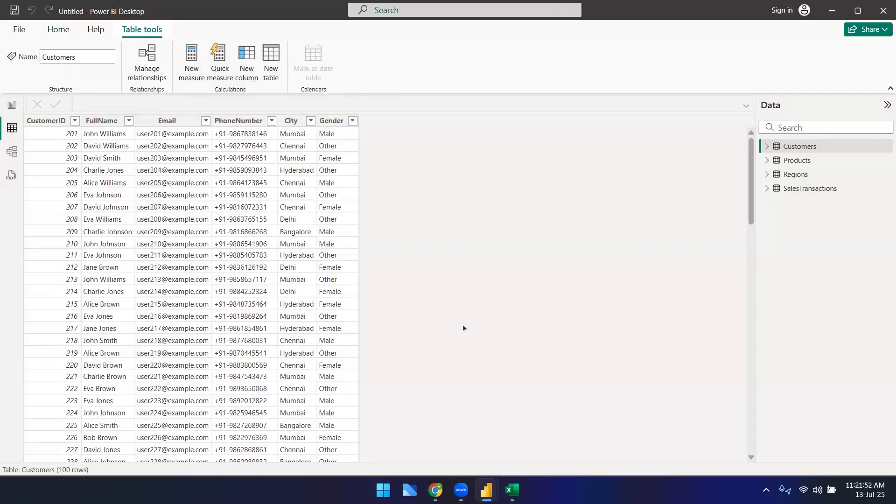
mouse_move(435, 490)
click(419, 415)
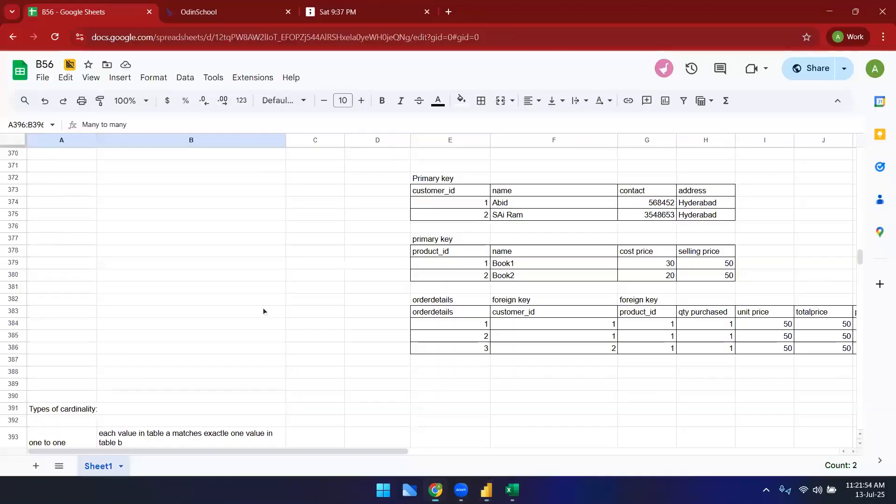
scroll(259, 304, down, 9)
click(76, 192)
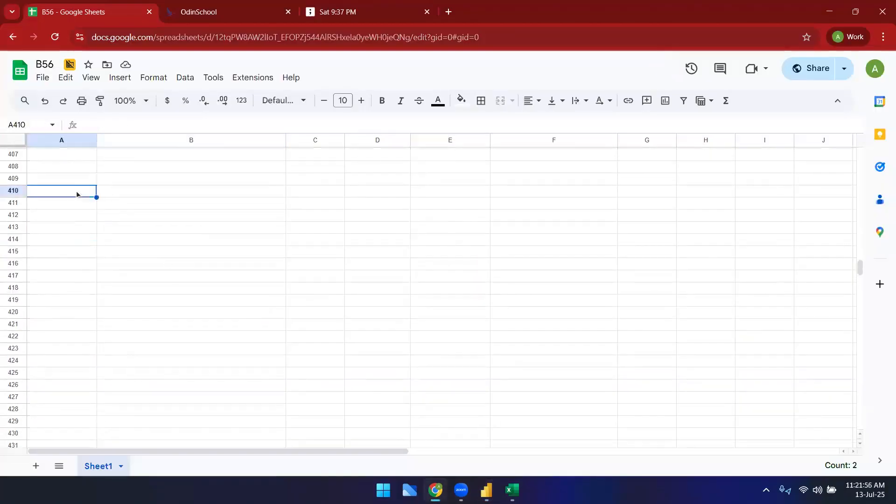
text(new measue)
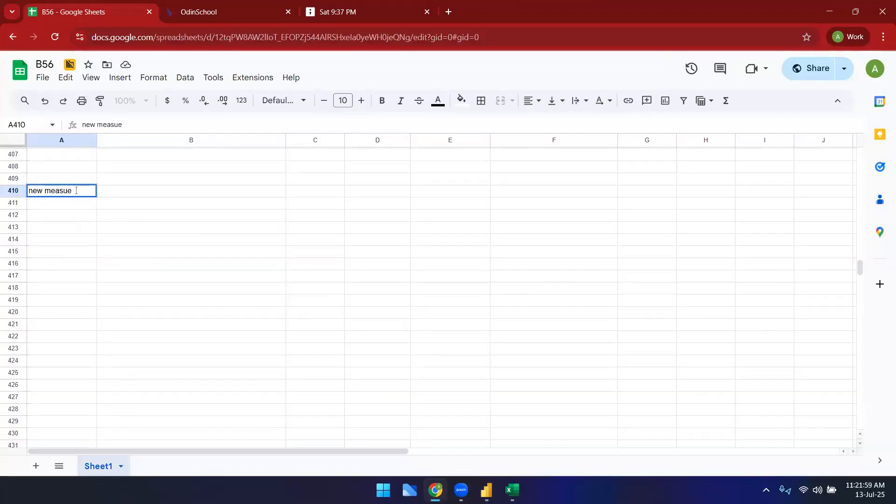
key(BackSpace)
text(re)
key(Tab)
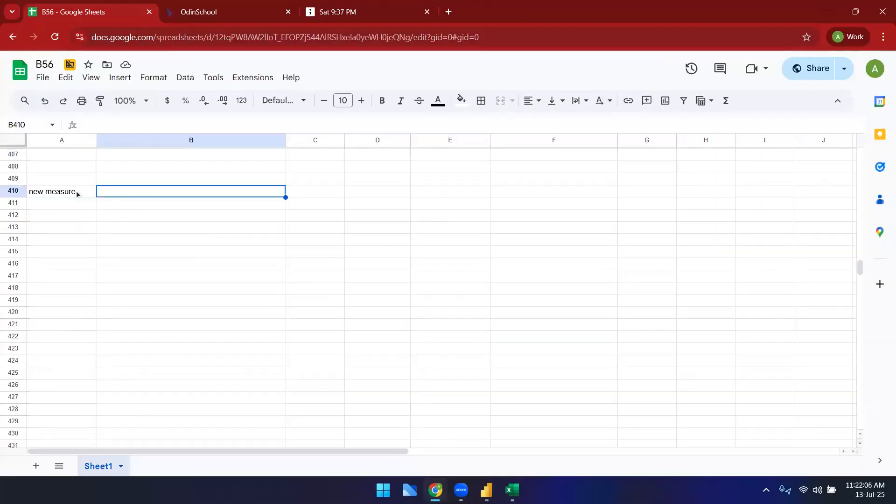
text(output )
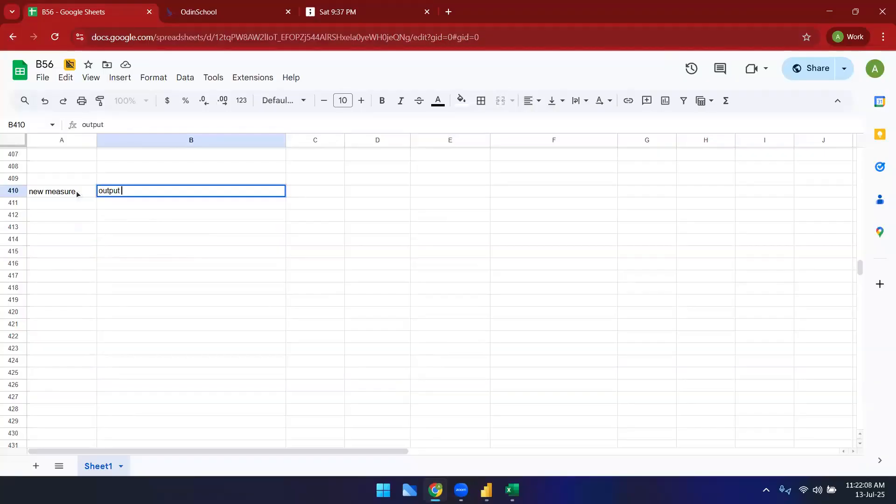
text(is one value)
key(Tab)
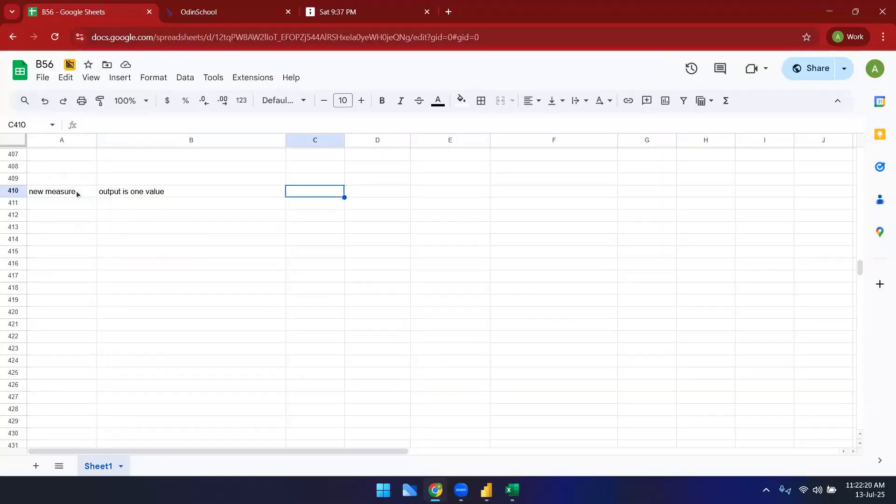
Step: Enter 'aggregate functions' in C410 and 'sum, count, min, max, avg' in D410
text(aggregate functions)
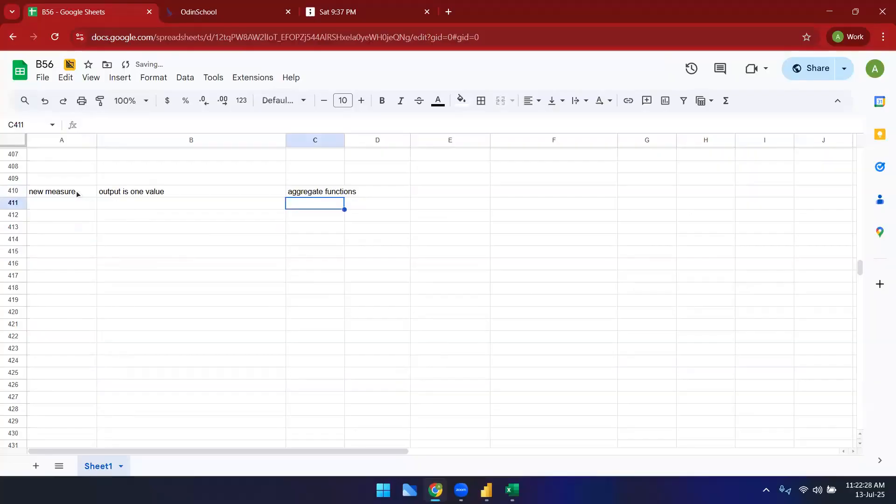
key(Up)
key(Left)
key(Left)
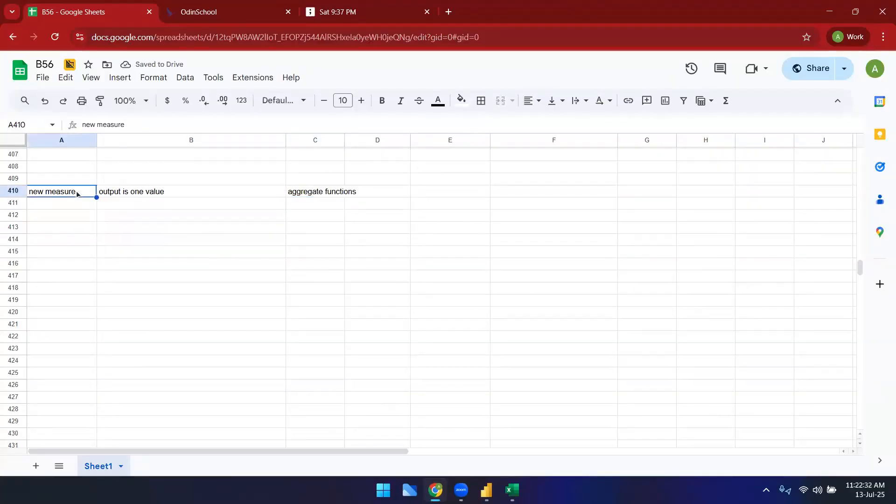
key(Right)
key(Right)
key(Right)
text(sum)
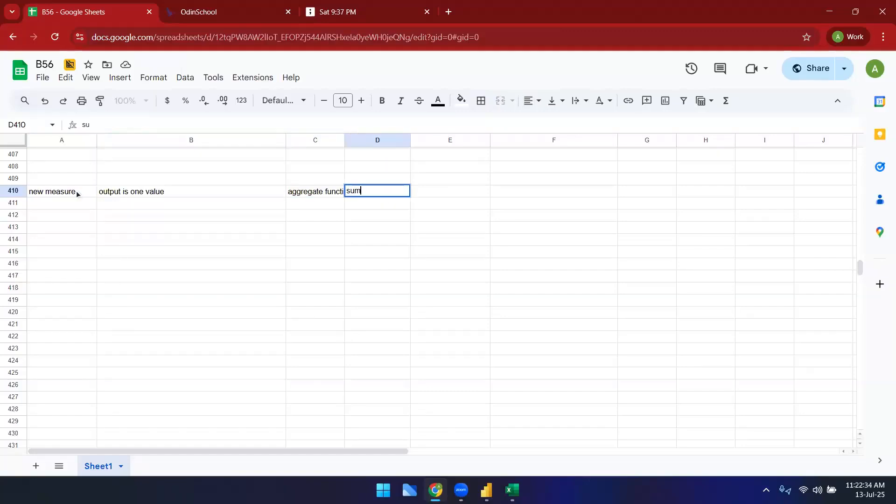
text(, count, min, max, avg)
key(Return)
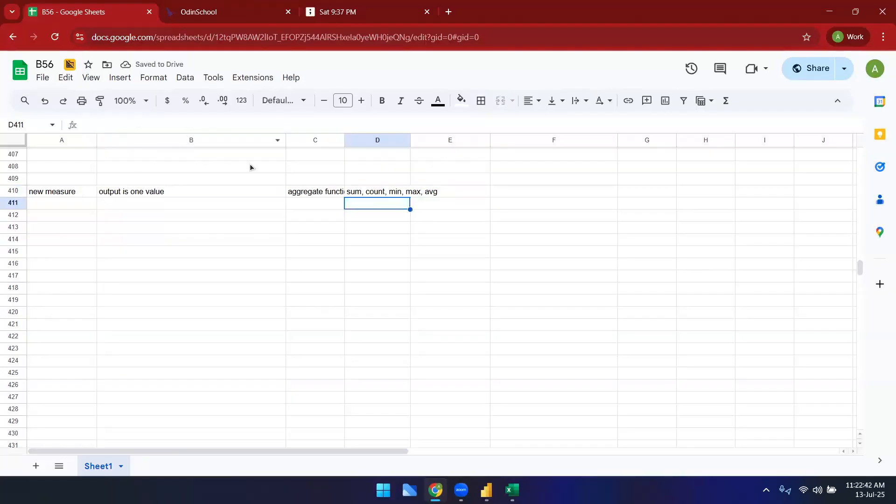
Step: Turn on text wrapping for the 'aggregate functions' cell C410
click(330, 192)
click(576, 102)
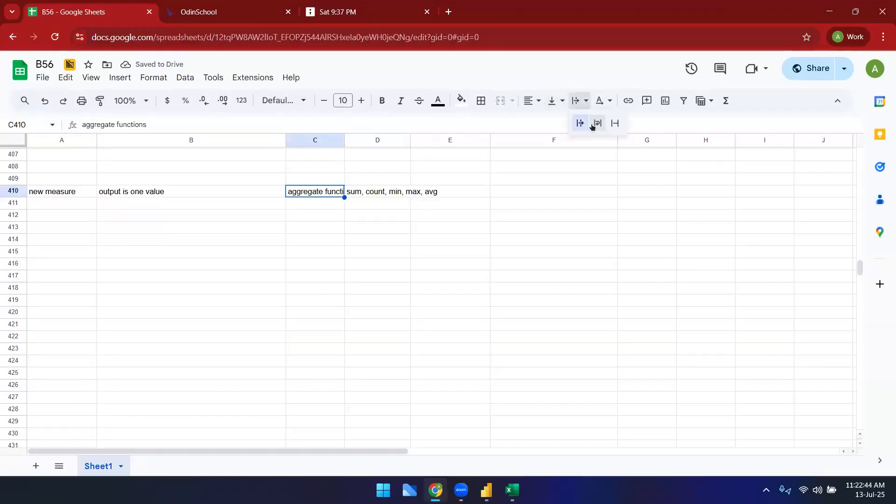
click(595, 122)
Step: Enter 'new column' in A411 and 'output is a column(one value for each row)' in B411
click(70, 217)
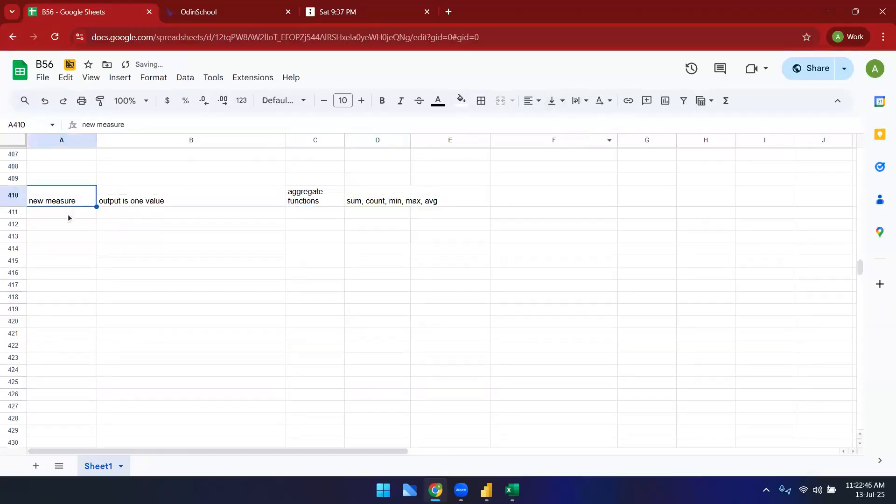
text(new colum)
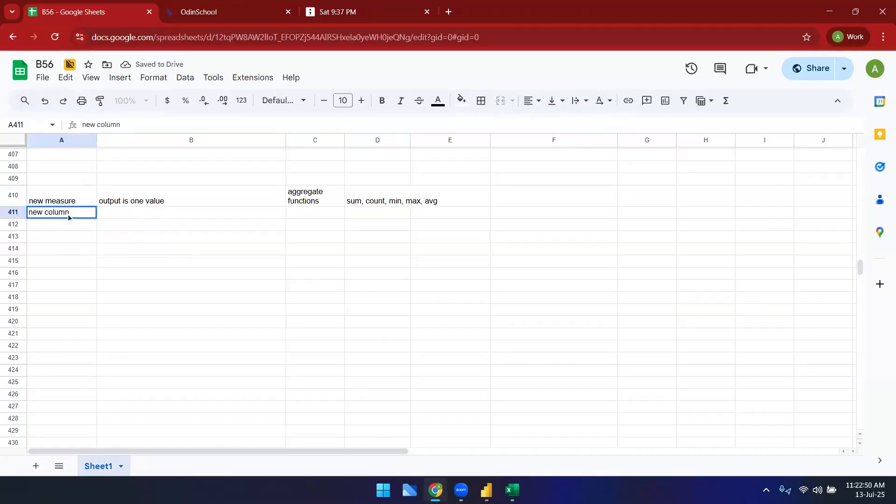
text(n)
key(Tab)
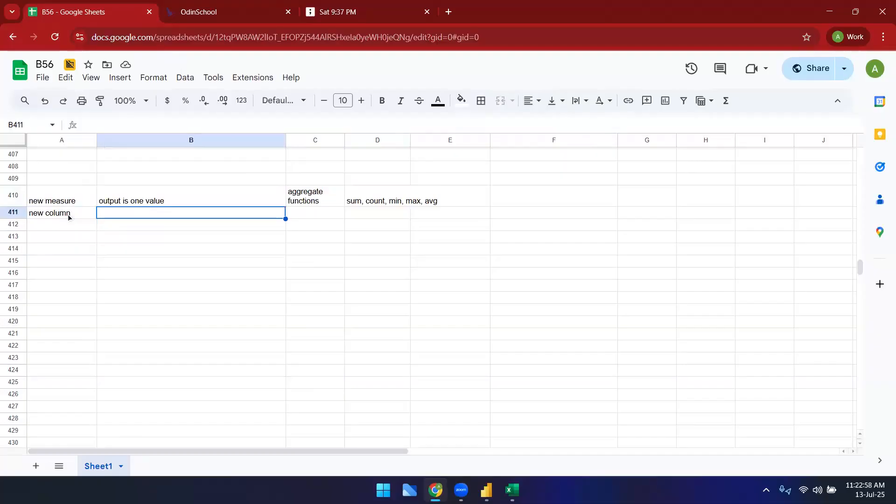
text(output)
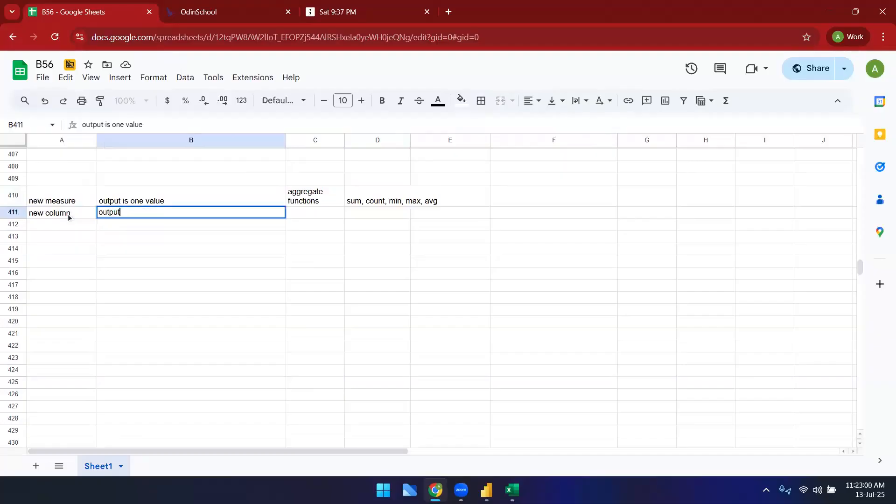
text( is a column(on)
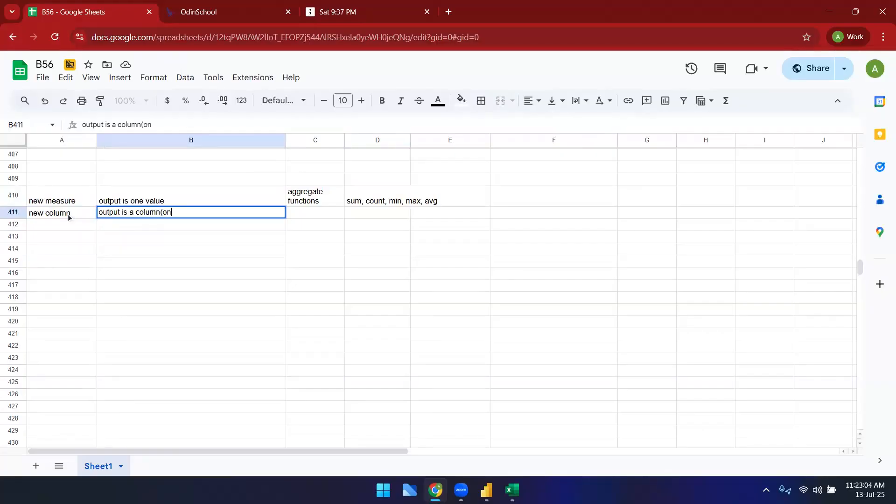
text(e value for each row))
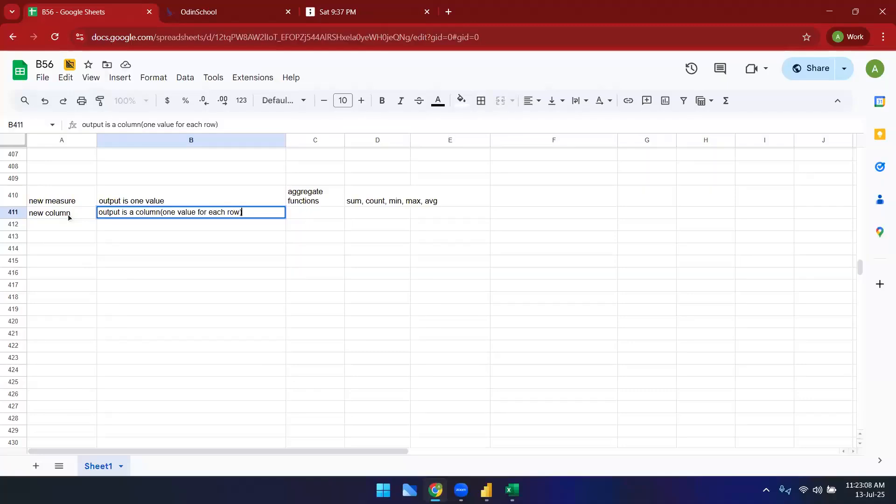
Step: Enter the examples 'qty*unitprice, year(orderdate)' in cell C411
key(Tab)
text(qty)
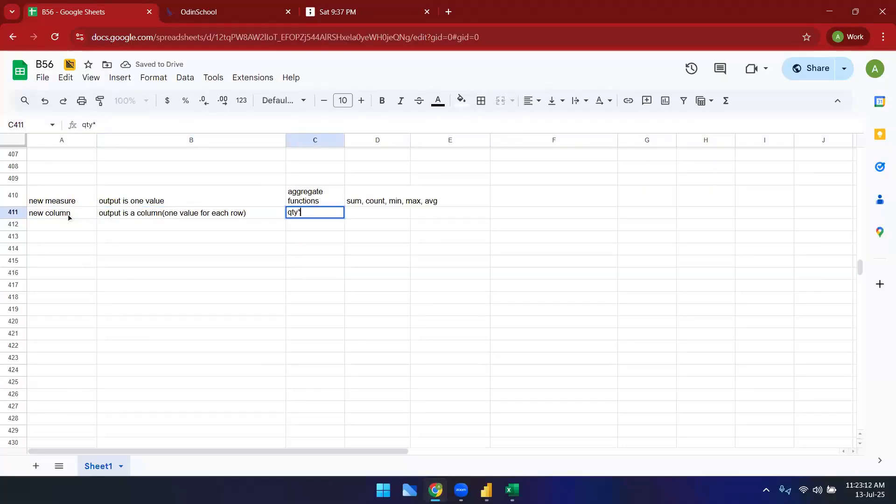
text(*unitprice)
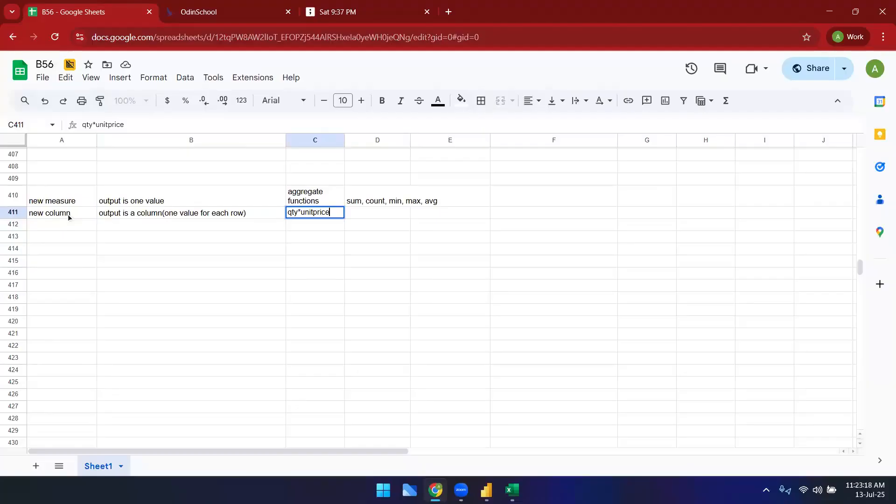
text(, year)
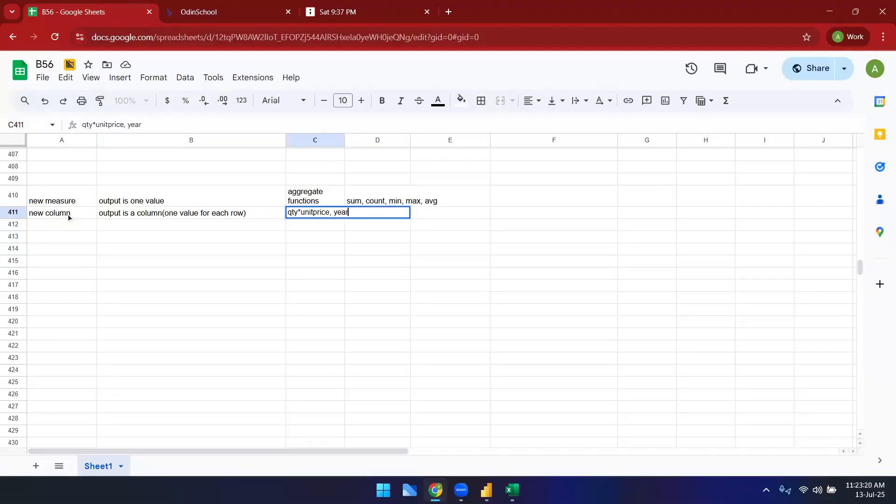
text((orderdate))
key(Right)
key(Left)
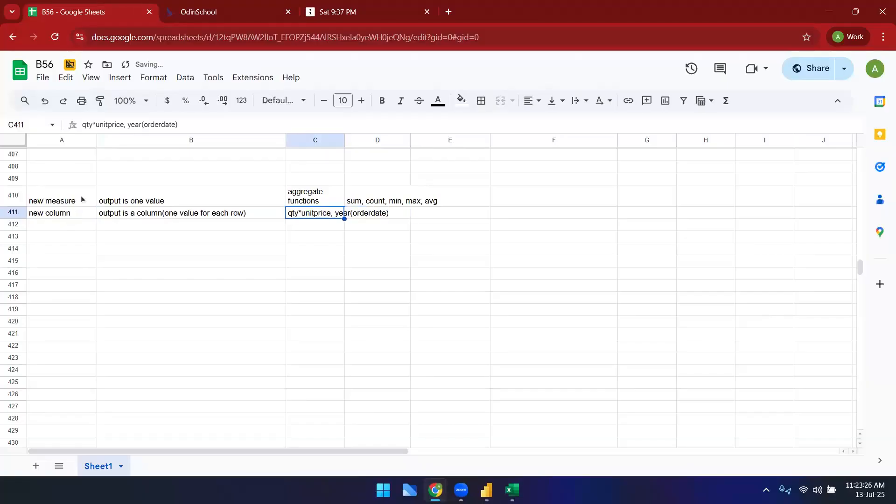
click(335, 223)
click(328, 212)
Step: Enter 'new table' in A412 and 'output is a tables' in B412
click(55, 227)
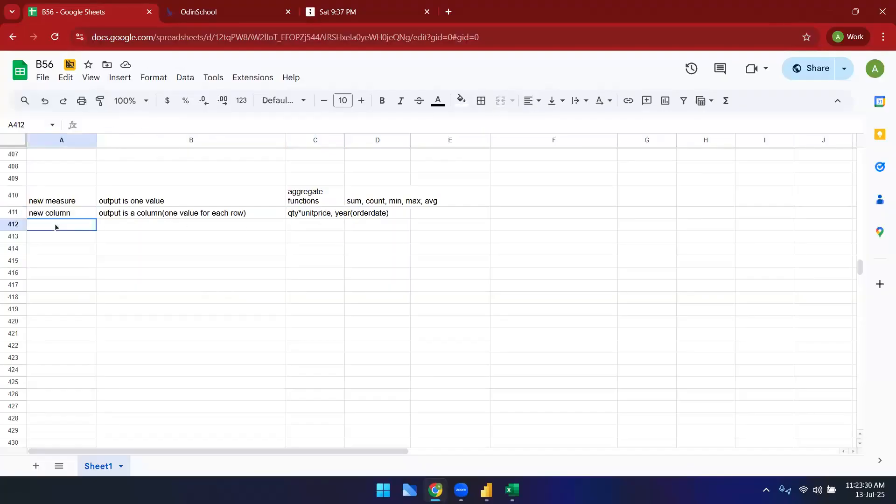
text(new table)
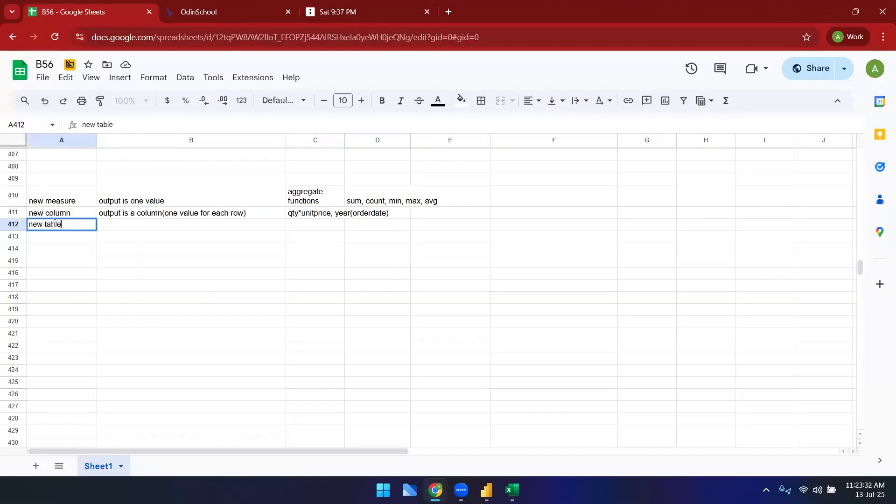
key(Tab)
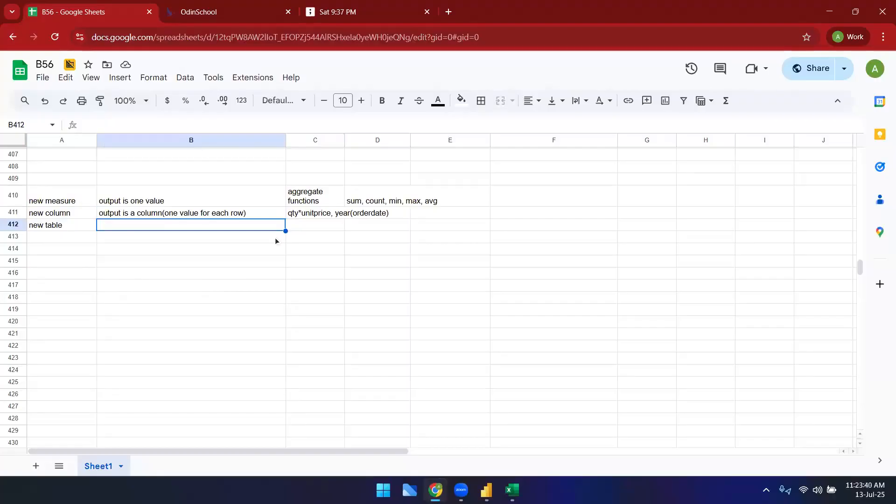
text(output is a tables)
key(Tab)
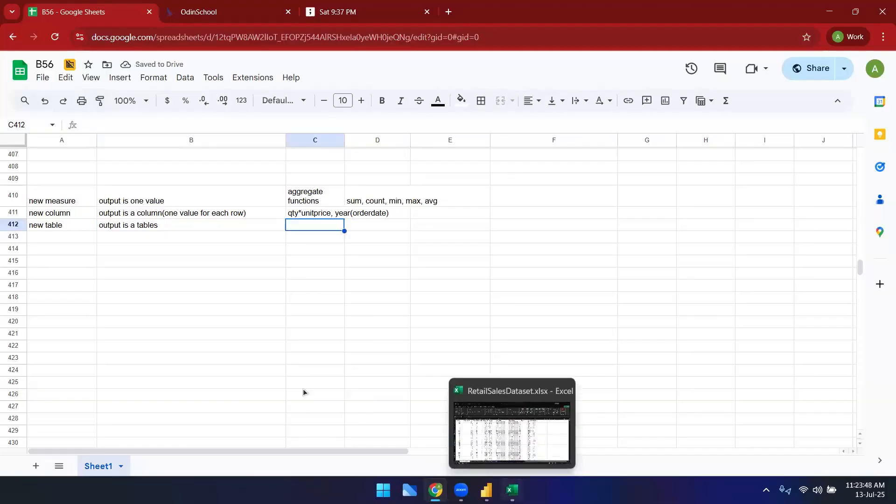
Step: Switch to the RetailSalesDataset Excel workbook to view its Products and SalesTransactions sheets, then return to the notes
click(554, 443)
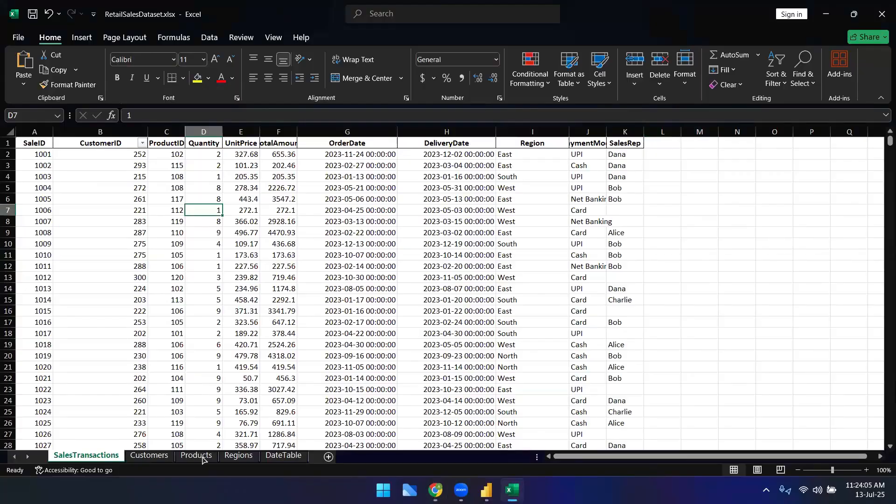
click(198, 455)
click(106, 459)
mouse_move(513, 490)
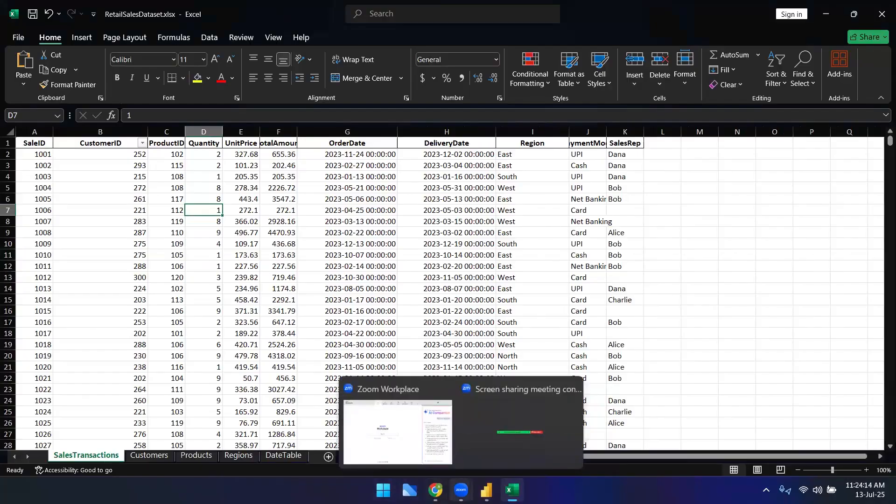
click(436, 490)
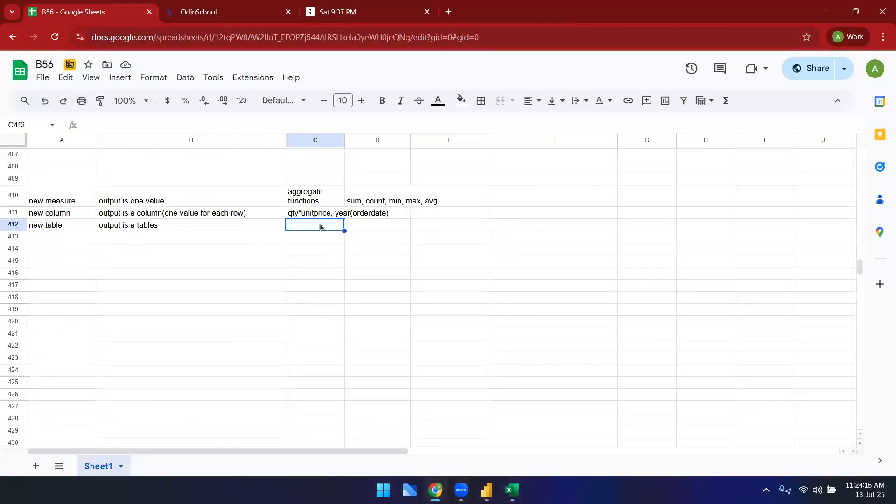
Step: Enter 'merge different columsn from different tables in a new table' in C412 and 'date table' in C413
text(merge different columsn from d)
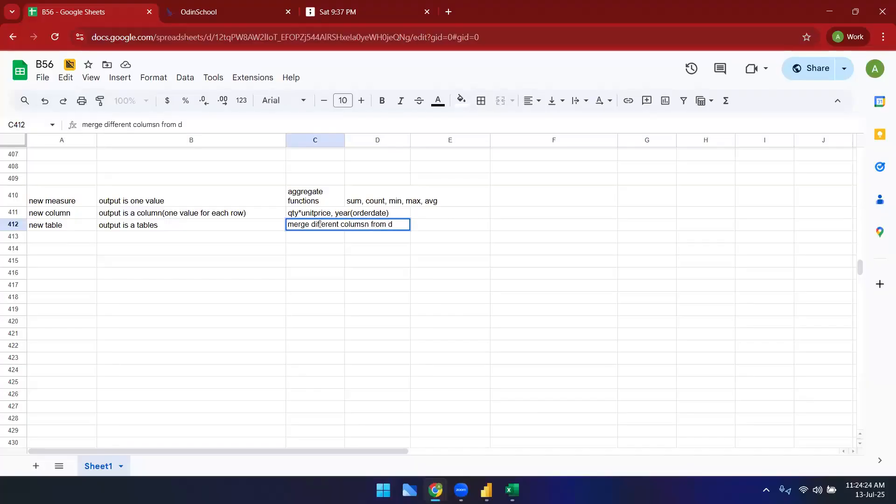
text(ifferent table)
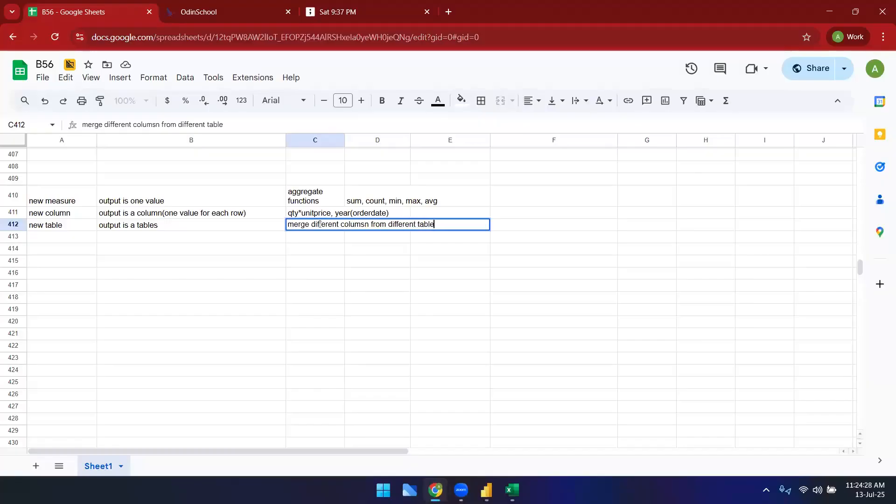
text(s in a new table)
key(Return)
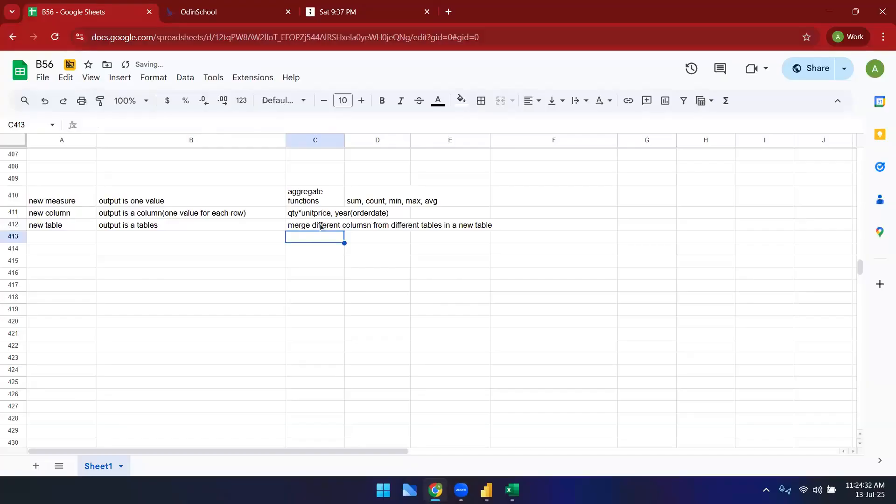
text(date table)
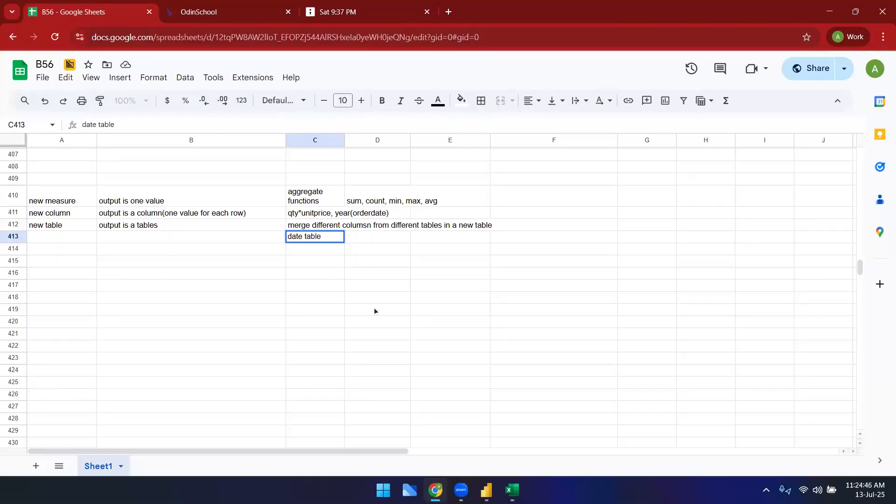
Step: Open the workbook's DateTable sheet to examine its date rows, then switch back to Power BI Desktop
click(512, 490)
click(283, 455)
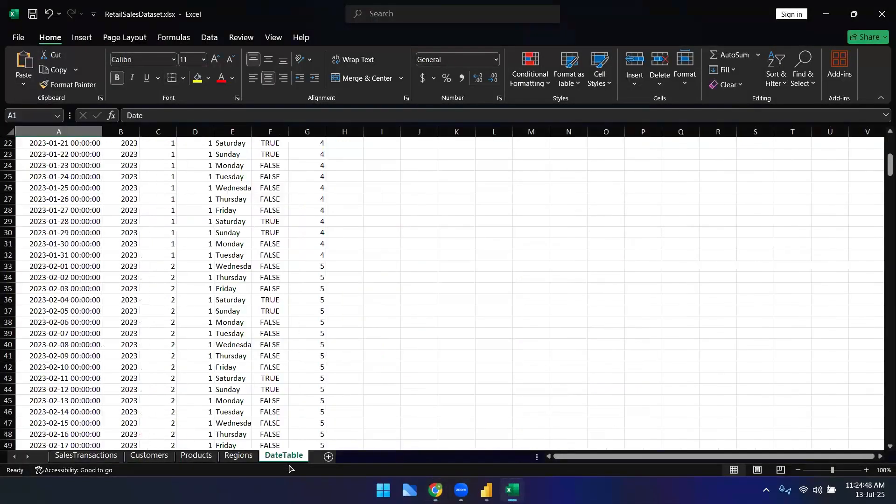
scroll(293, 251, up, 4)
scroll(386, 292, down, 7)
mouse_move(486, 490)
click(482, 433)
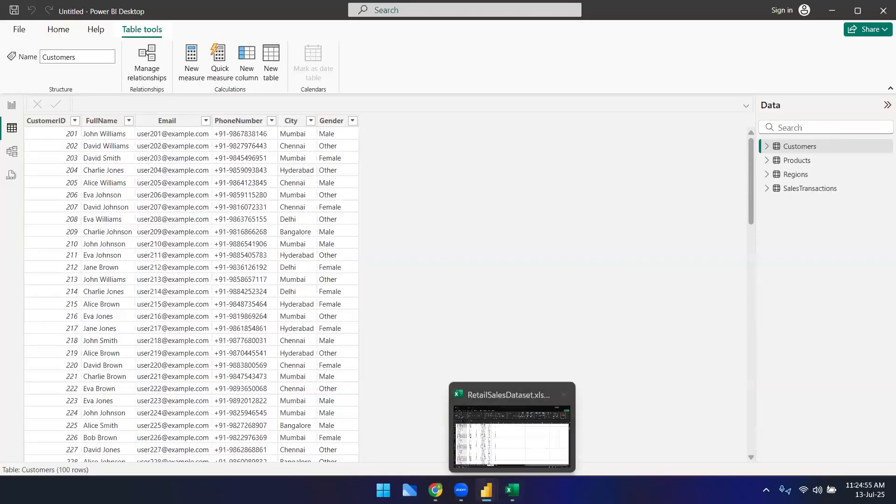
Step: Switch to the RetailSalesDataset workbook and widen the DateTable sheet's IsWeekend column
click(533, 452)
scroll(296, 298, up, 9)
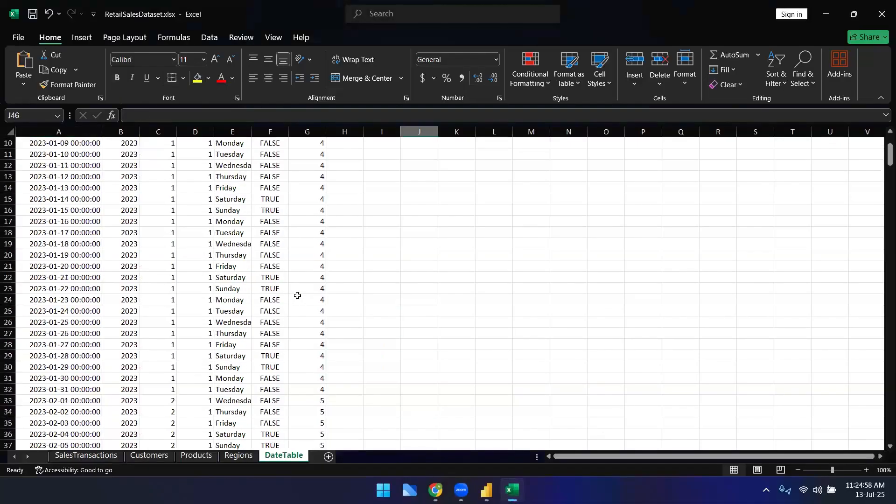
drag(290, 140, 361, 140)
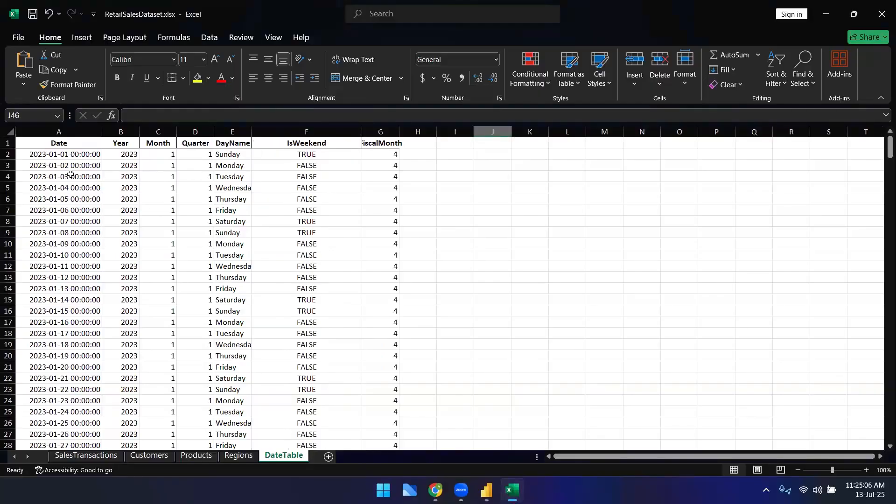
Step: Examine the DateTable rows from the first to the last date, then widen the FiscalMonth column
click(66, 155)
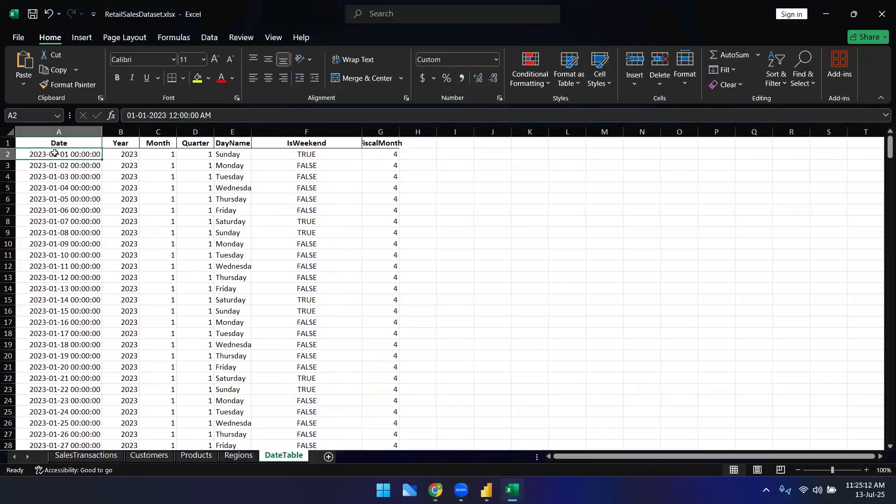
drag(882, 149, 883, 451)
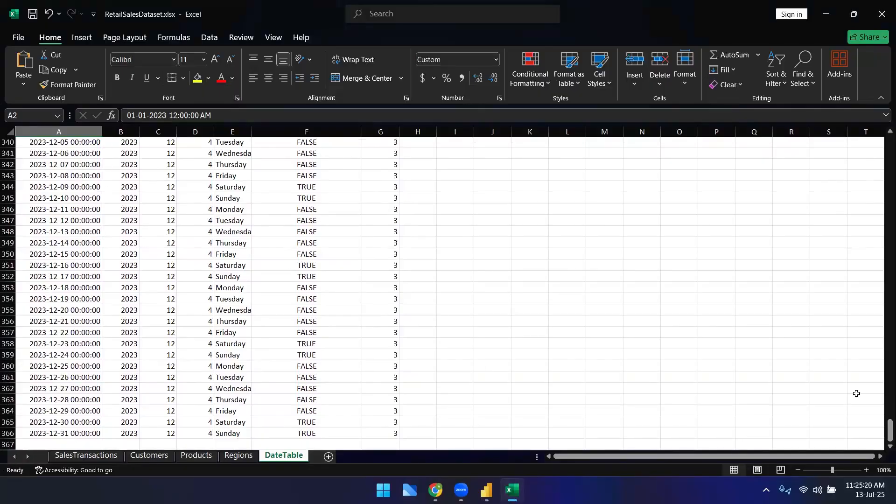
drag(884, 432, 884, 431)
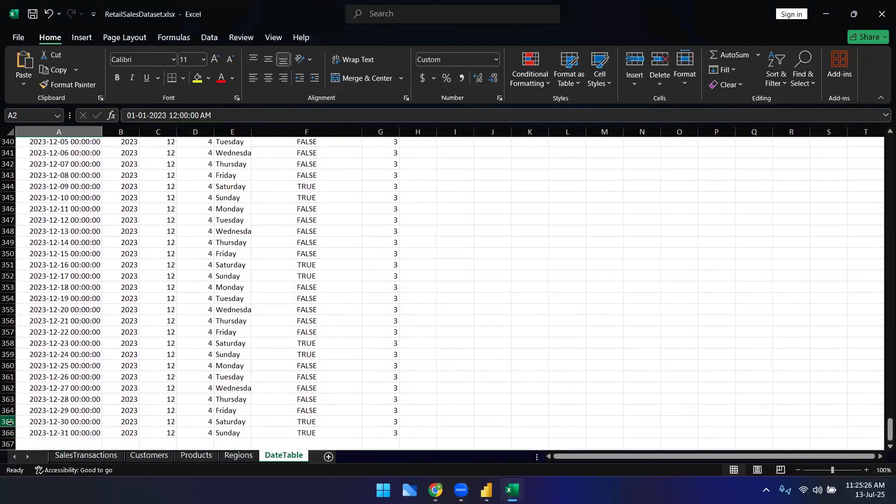
click(66, 435)
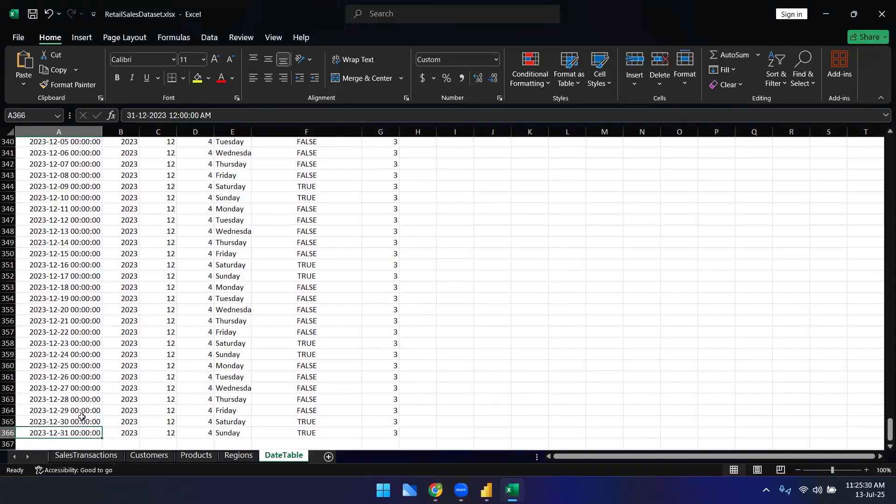
scroll(94, 408, up, 10)
scroll(94, 408, up, 1)
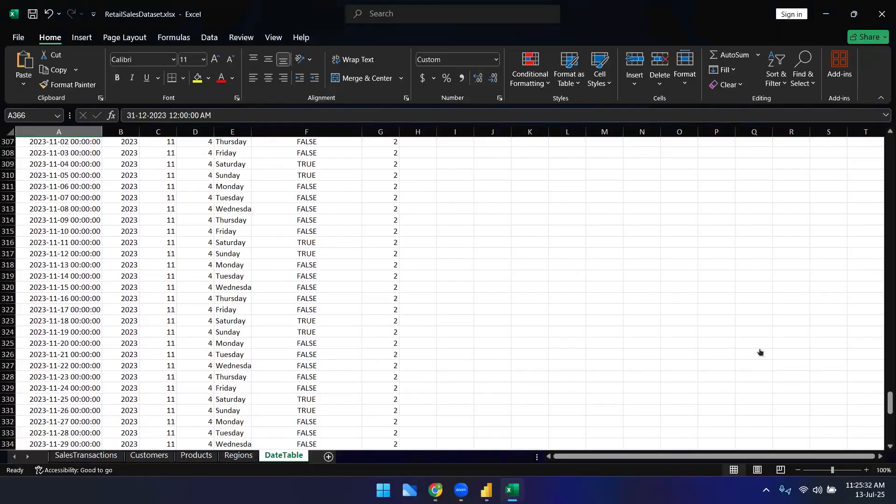
drag(890, 400, 889, 139)
drag(399, 132, 425, 132)
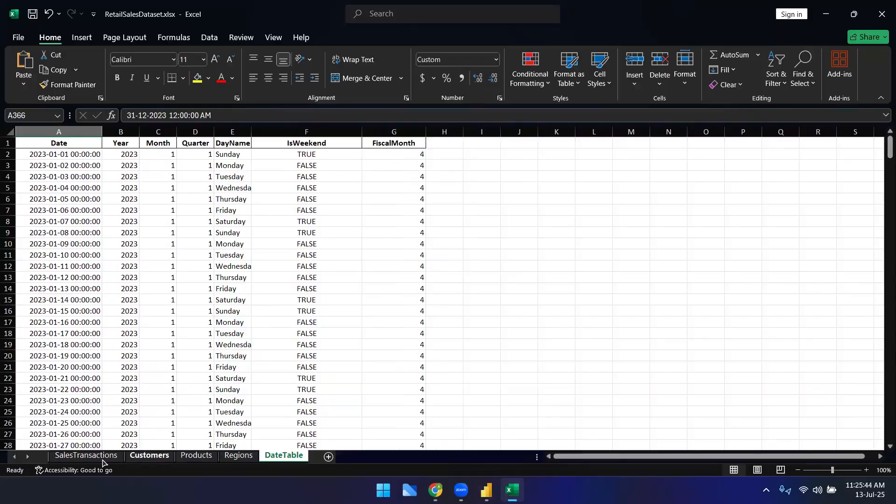
Step: Compare the SalesTransactions OrderDate column with the DateTable sheet's date and calendar columns
click(86, 455)
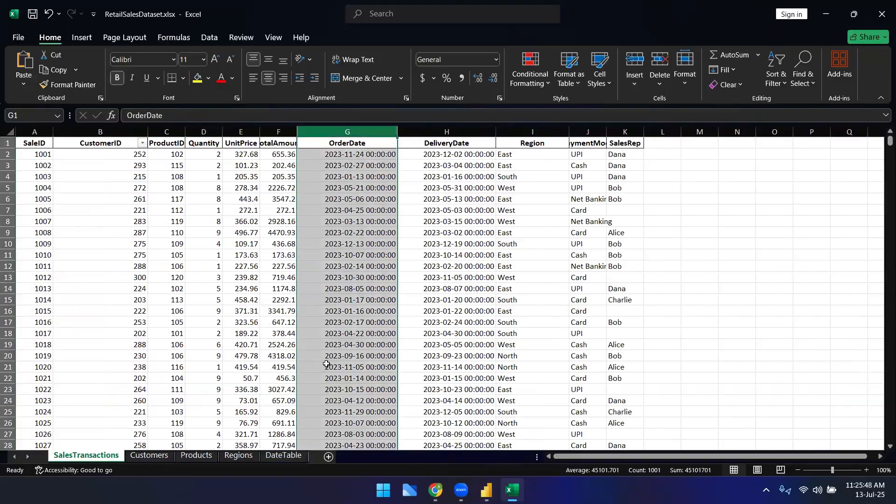
click(284, 456)
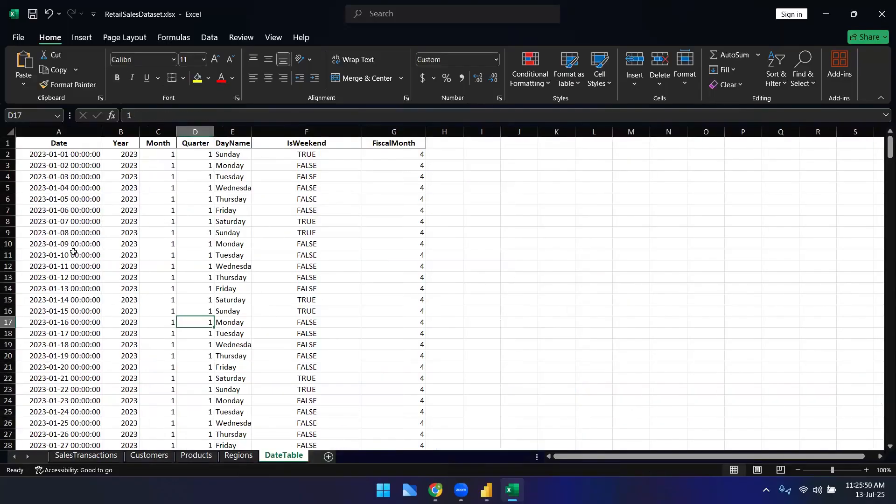
click(61, 154)
click(227, 154)
click(86, 155)
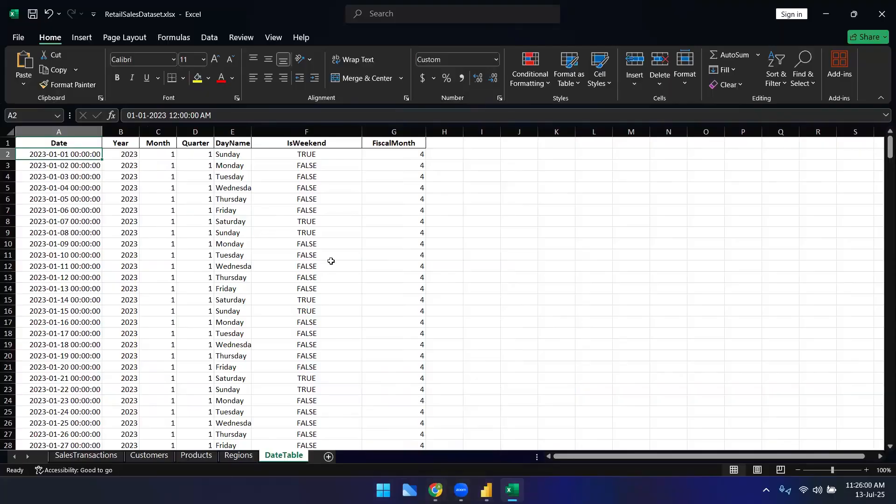
mouse_move(93, 156)
mouse_down()
mouse_move(301, 336)
mouse_move(368, 358)
mouse_up()
click(394, 244)
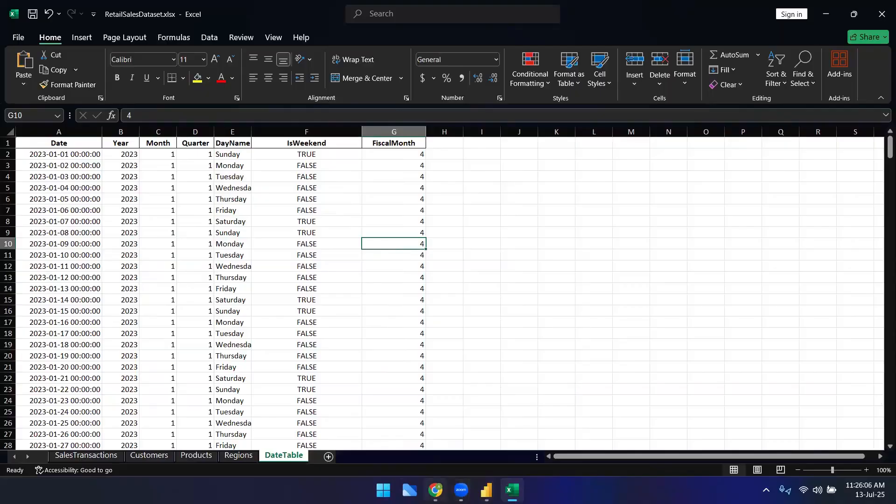
Step: Return to the notes sheet, apply all borders to A410:C413 and widen column C
mouse_move(436, 490)
click(466, 443)
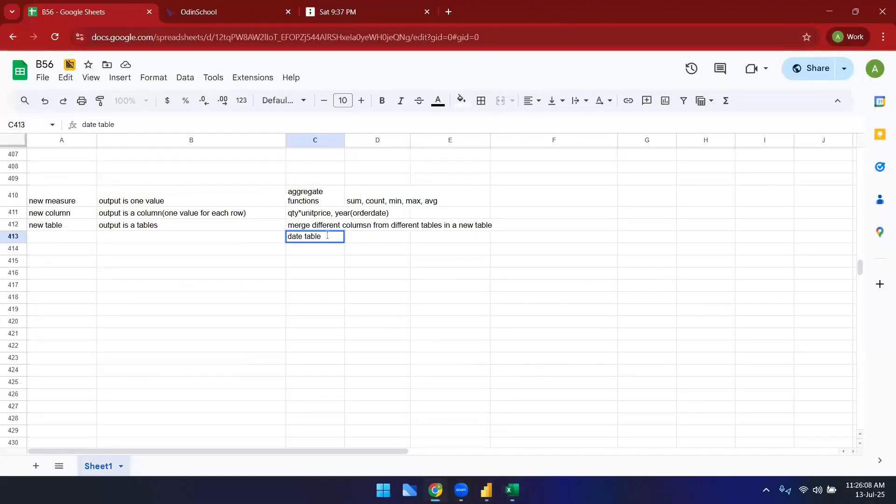
key(Return)
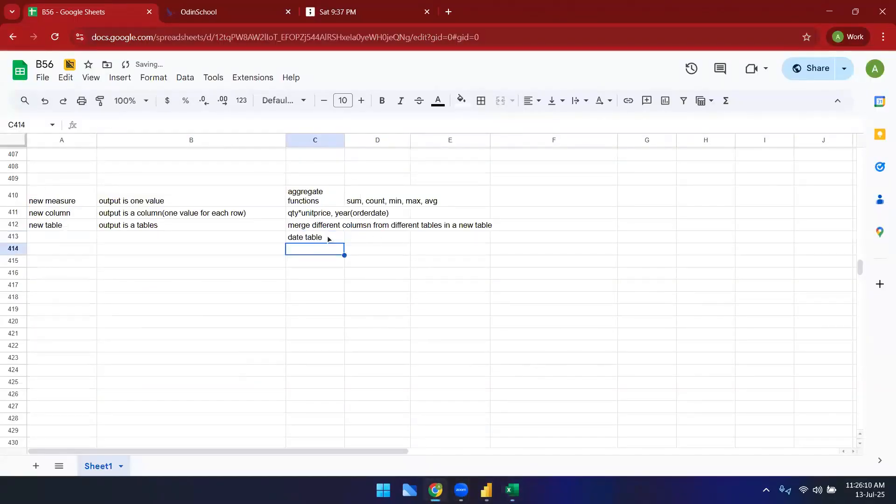
drag(58, 205, 317, 241)
click(482, 101)
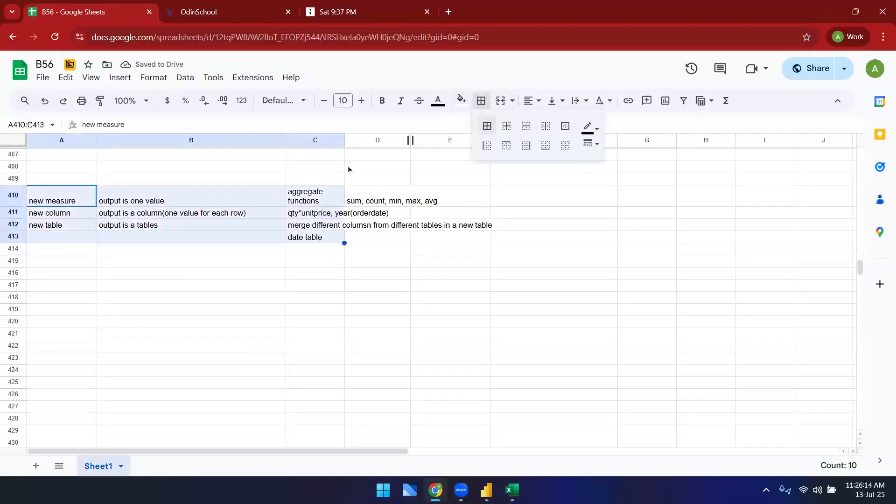
drag(344, 140, 475, 140)
click(359, 143)
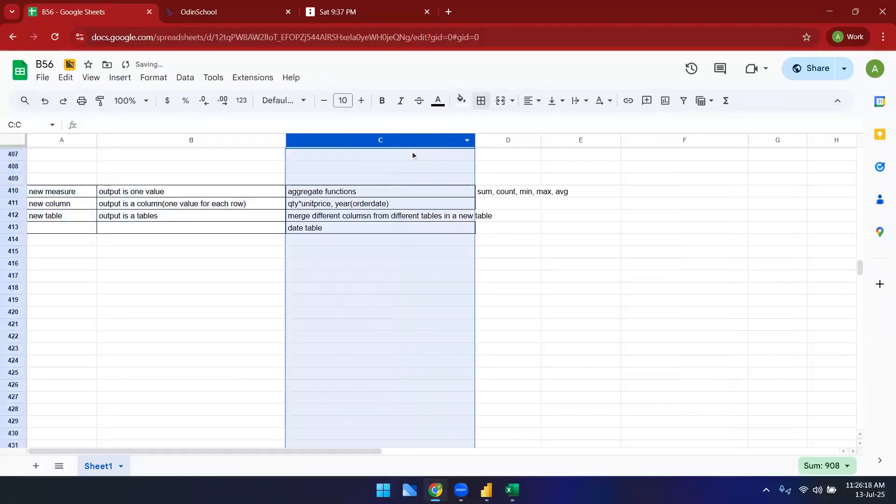
Step: Turn on text wrapping for column C in the notes sheet
click(580, 101)
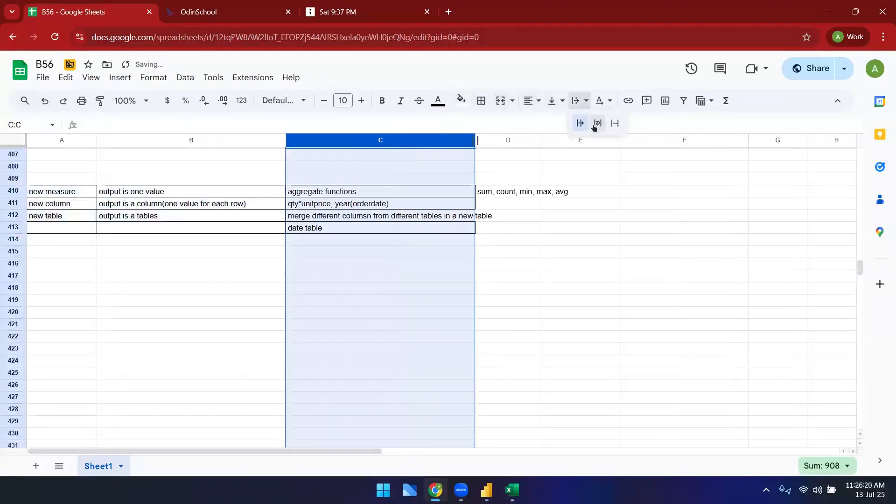
click(597, 123)
click(373, 260)
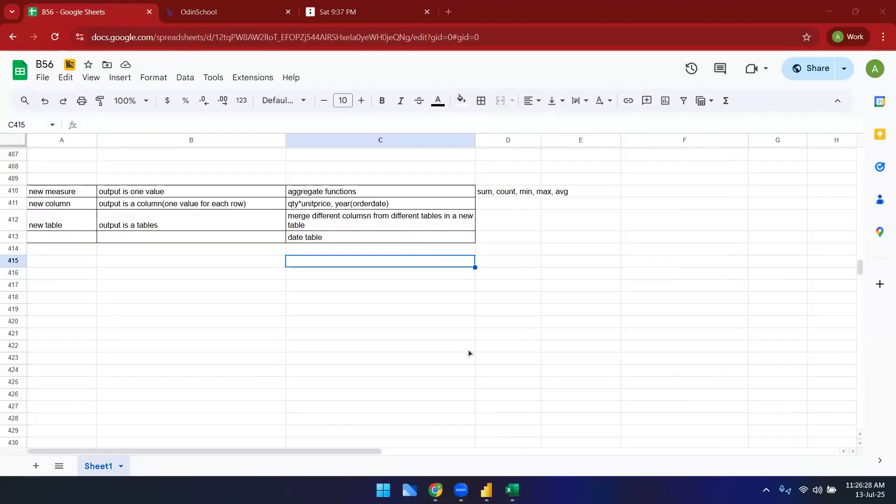
click(422, 344)
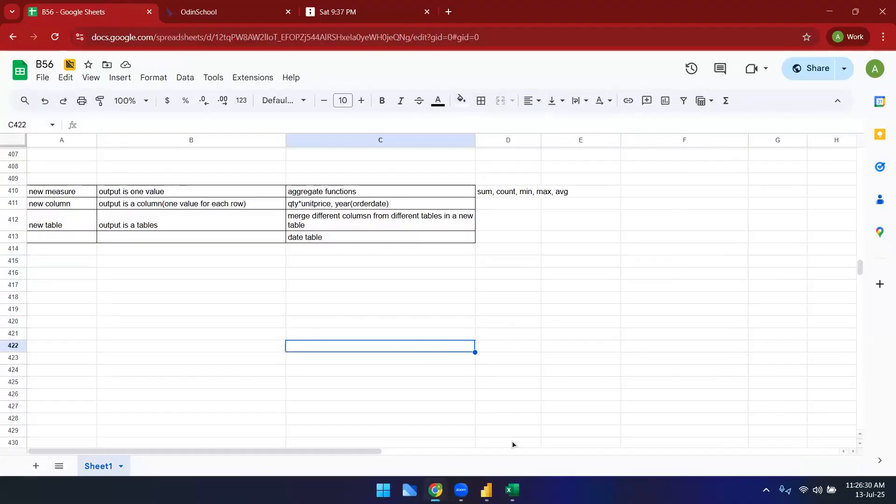
mouse_move(487, 490)
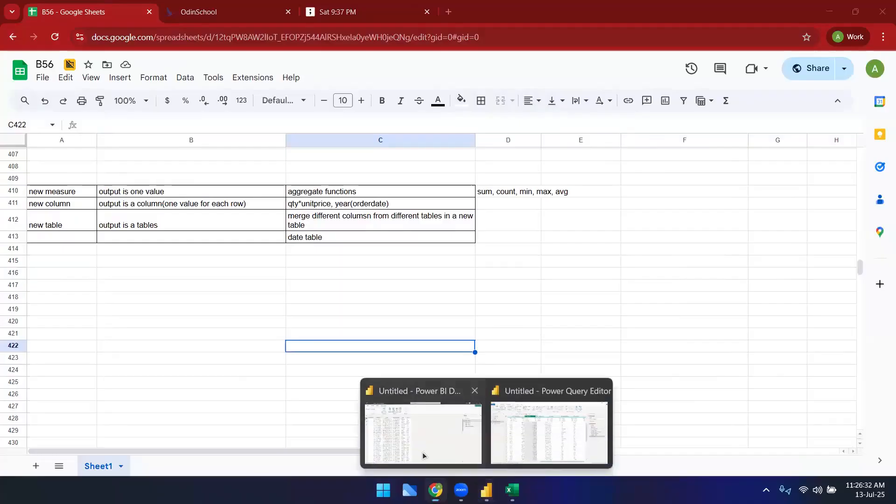
click(423, 455)
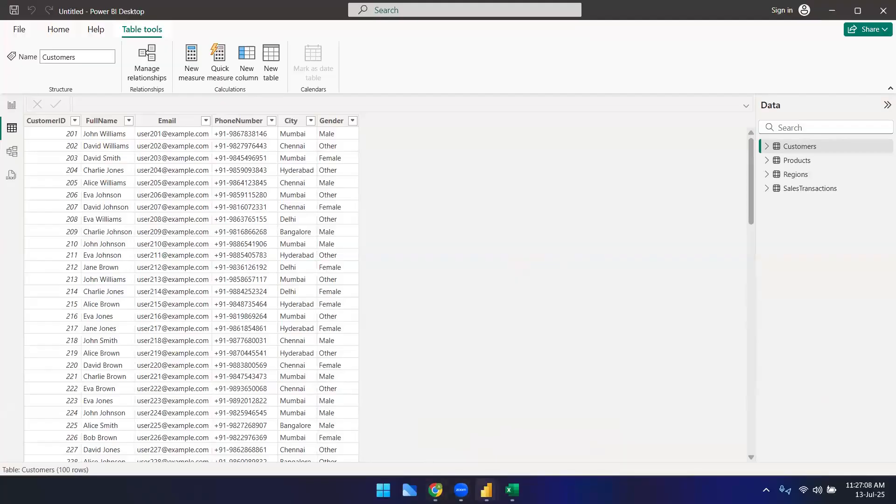
mouse_move(436, 490)
click(435, 432)
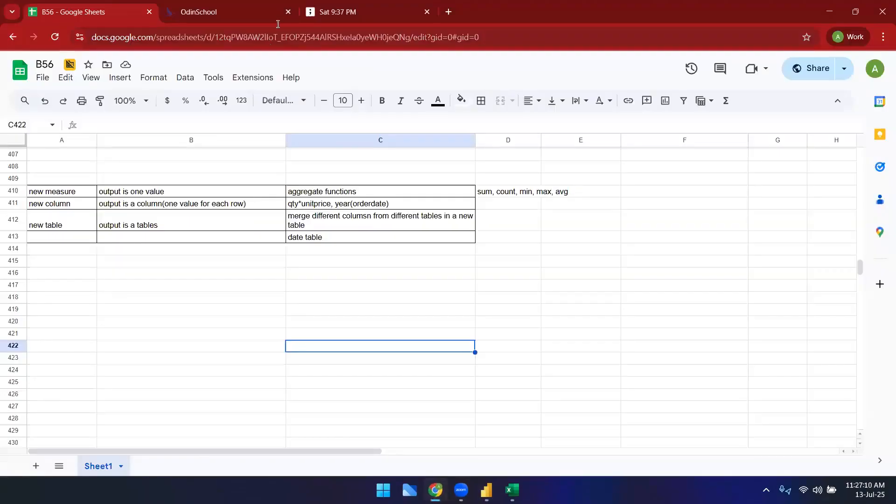
Step: Search the web for microsoft power bi dax documentation and open the Data Analysis Expressions (DAX) Reference page
click(448, 11)
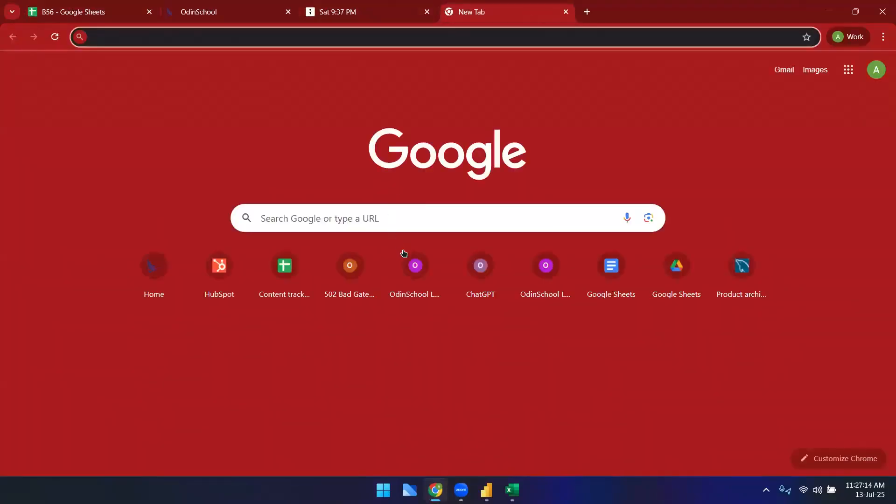
click(274, 36)
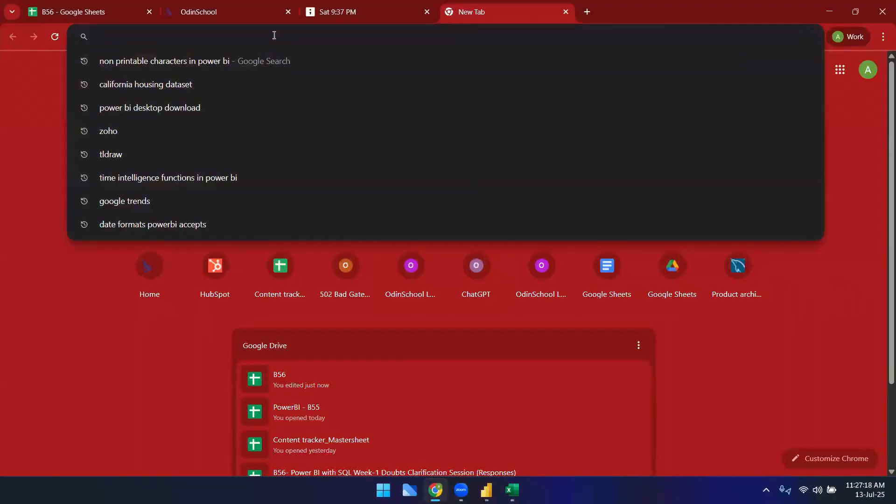
text(m)
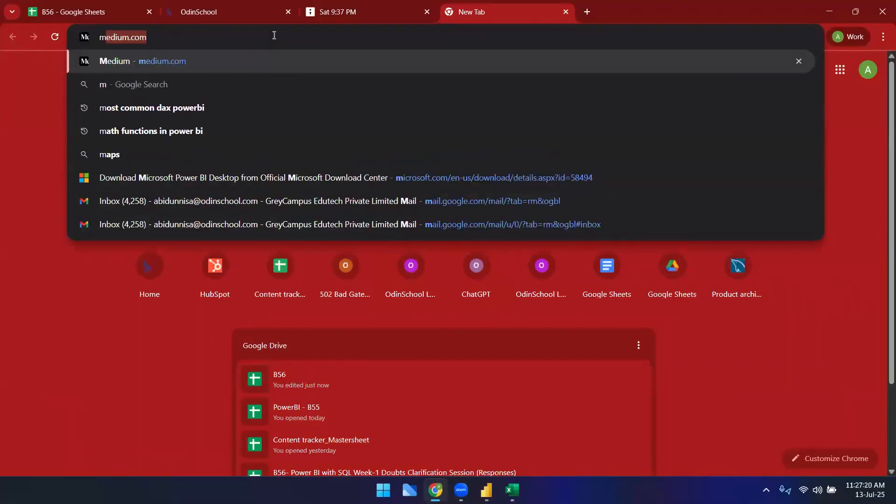
text(icrosofct power bi)
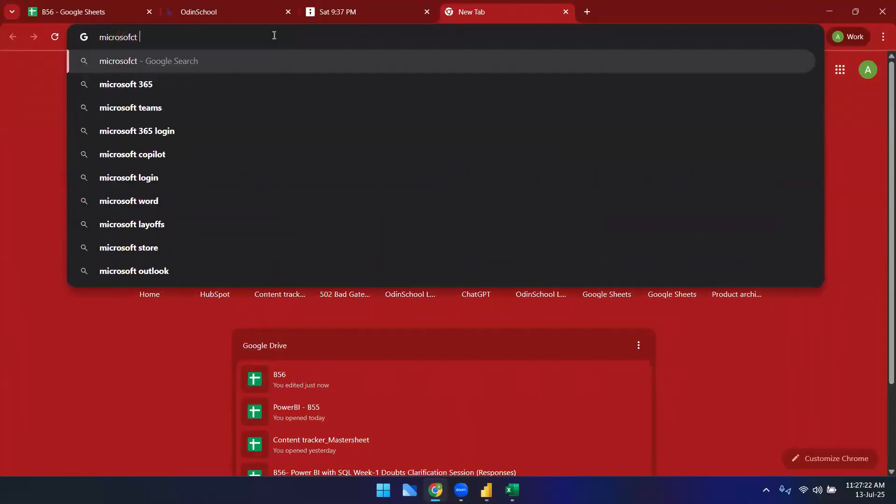
text( dax do)
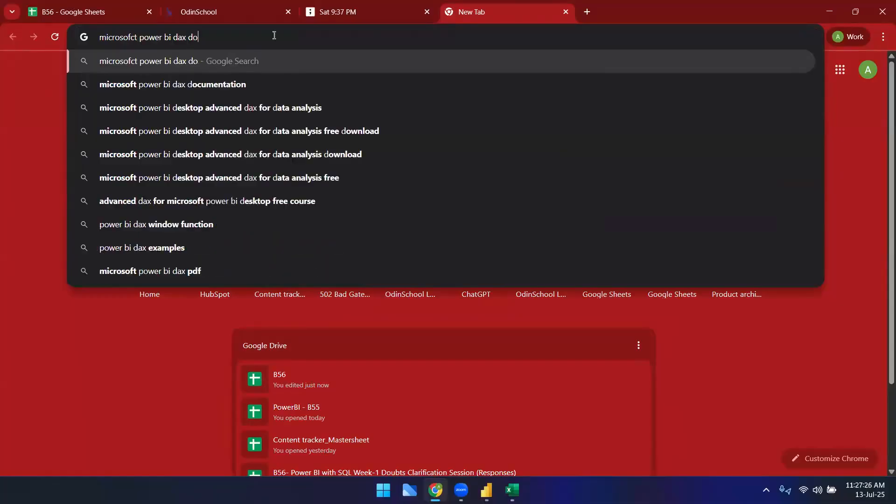
key(Down)
key(Return)
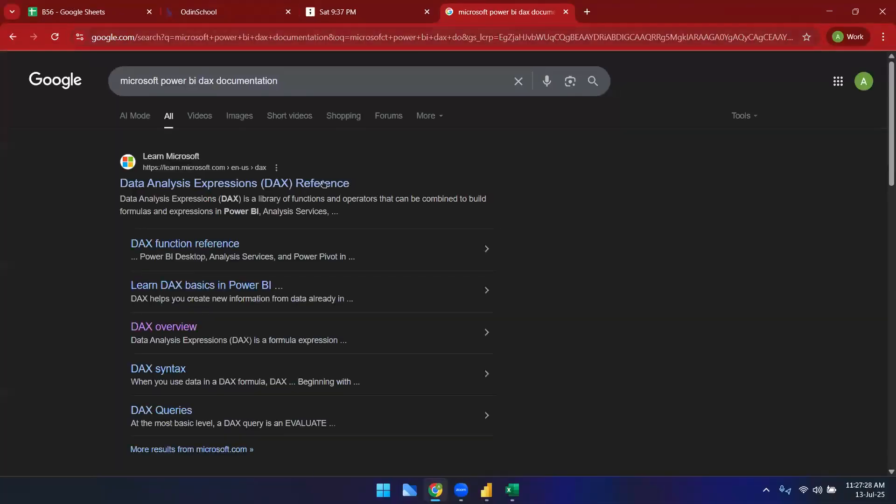
click(204, 186)
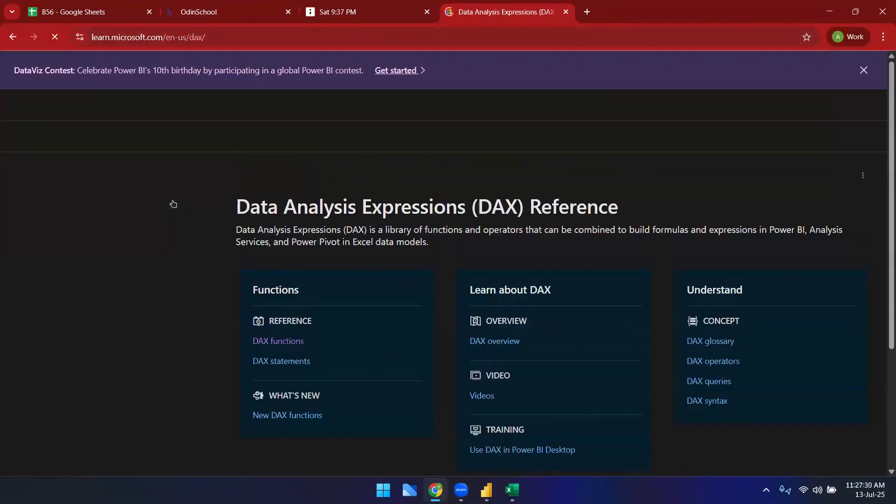
Step: Browse the DAX Reference's list of function categories
scroll(61, 254, down, 2)
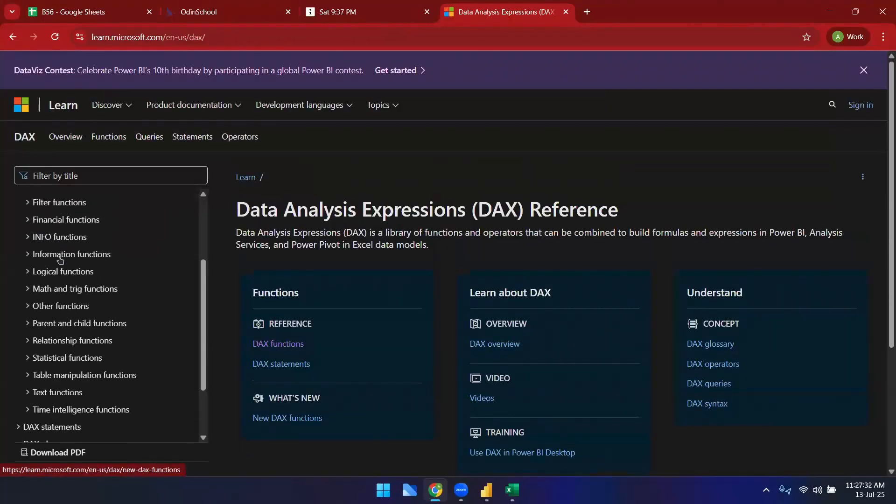
scroll(66, 266, up, 3)
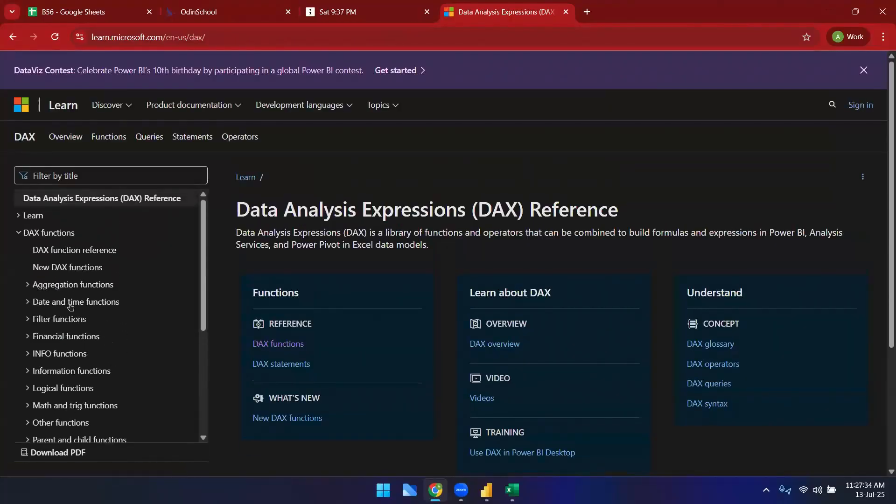
click(245, 36)
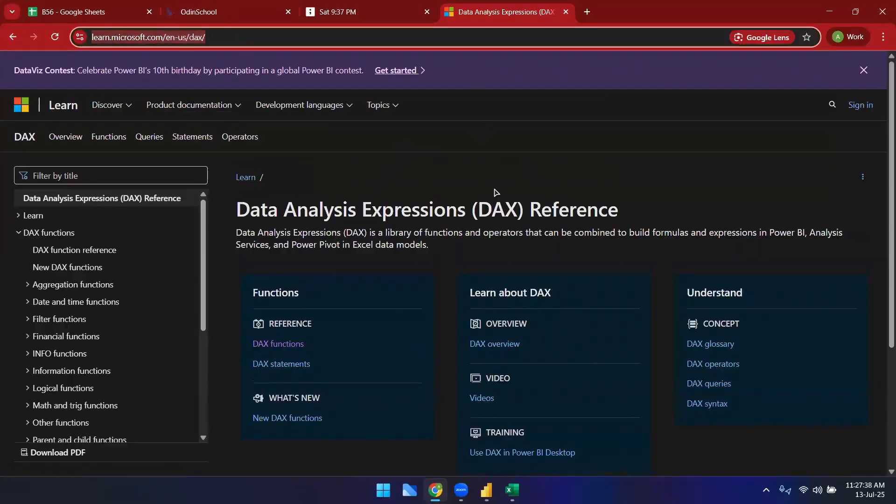
key(alt+Tab)
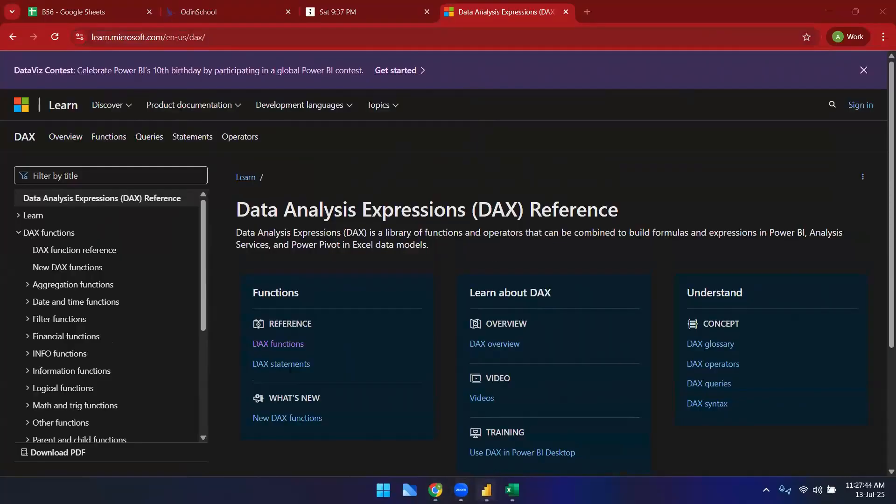
Step: Switch back to Power BI Desktop and open the table view of the data
click(486, 491)
click(387, 425)
click(12, 106)
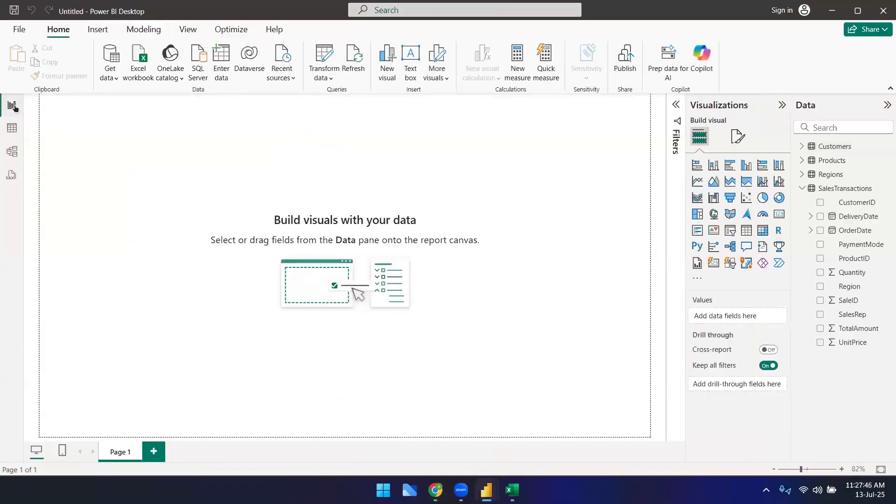
click(12, 128)
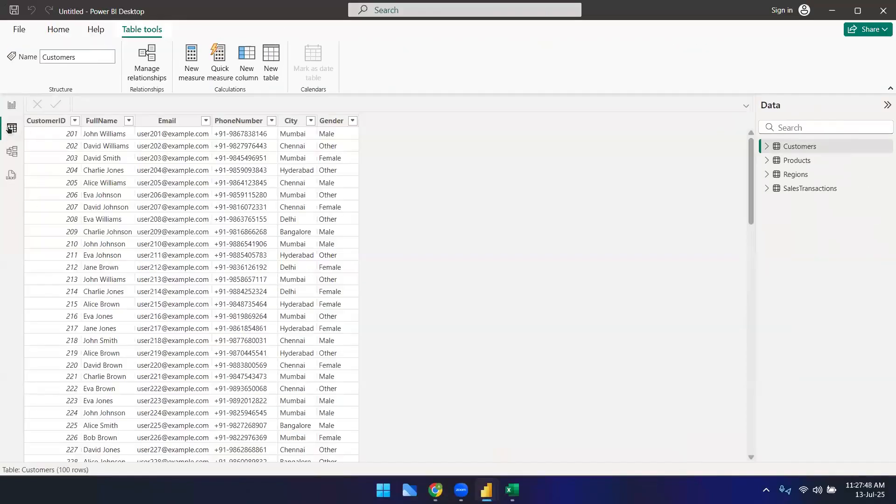
Step: Review the table relationships in model view, then return to the Customers table in table view
click(12, 154)
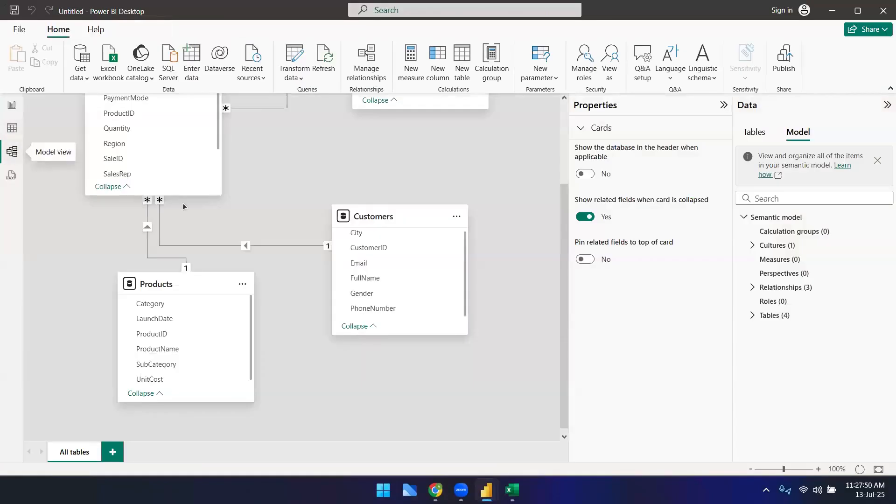
scroll(264, 303, up, 3)
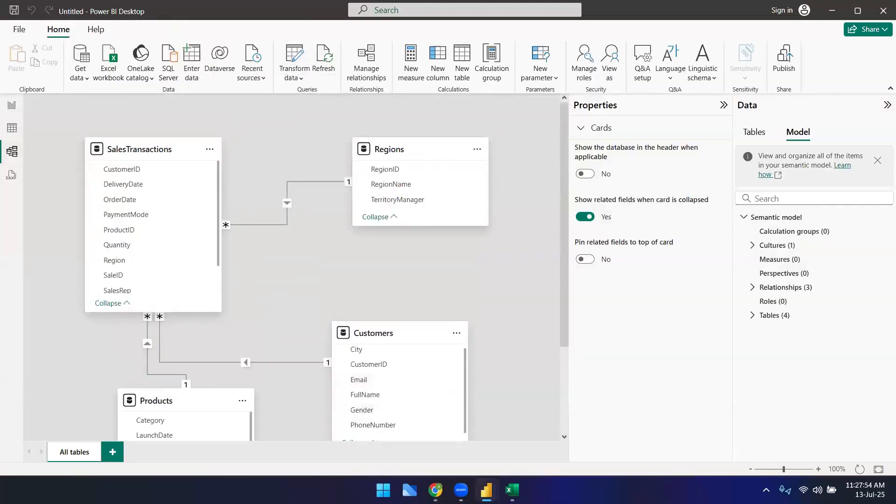
mouse_move(487, 490)
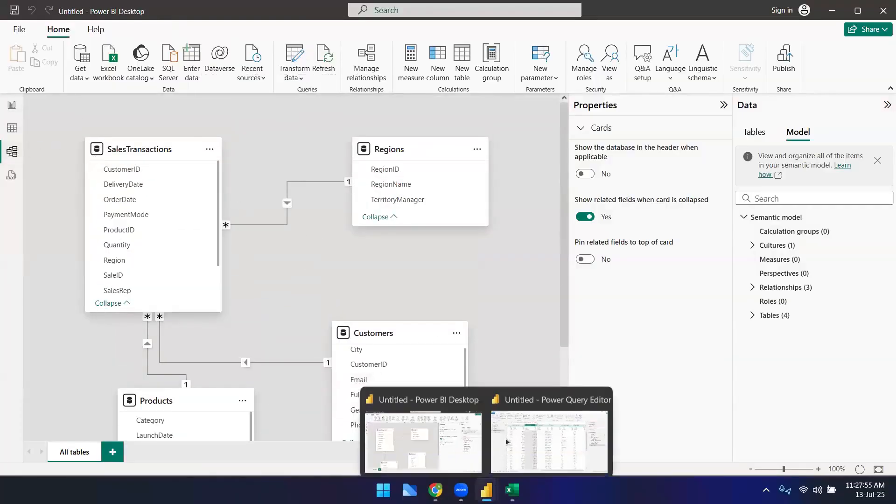
click(12, 128)
click(11, 154)
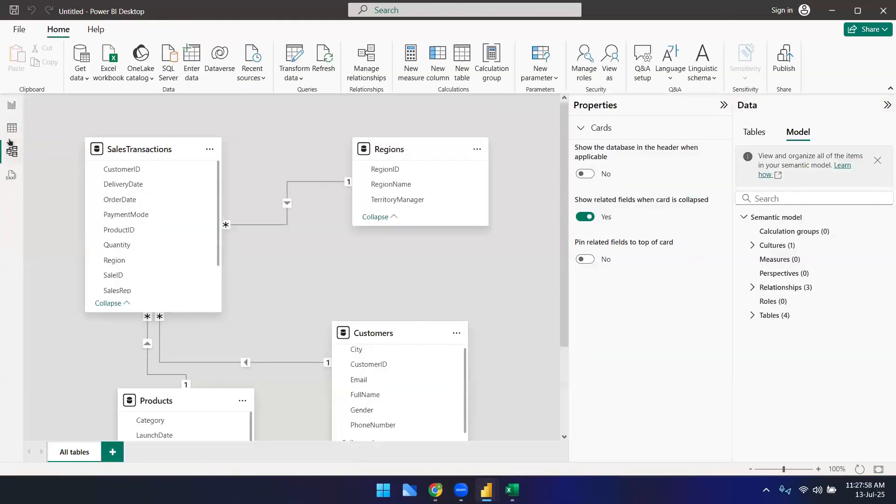
click(11, 139)
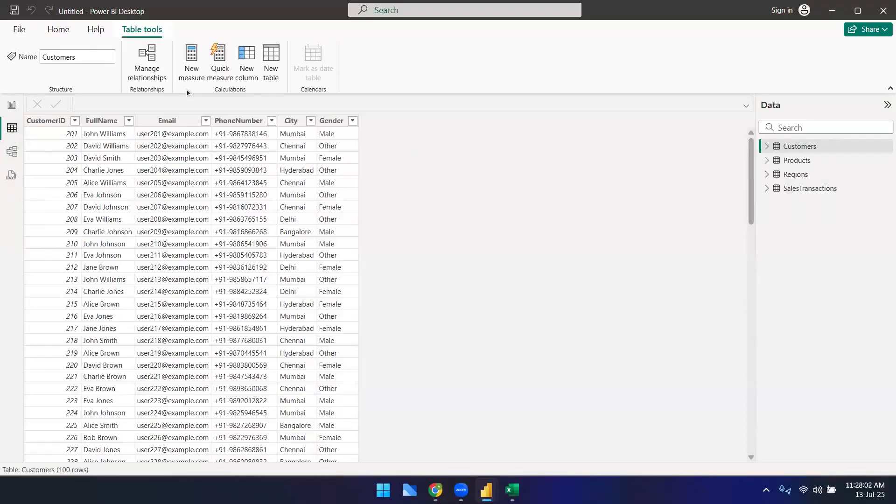
Step: Compare the Excel workbook's DateTable sheet with the OrderDate column of the SalesTransactions table
click(271, 59)
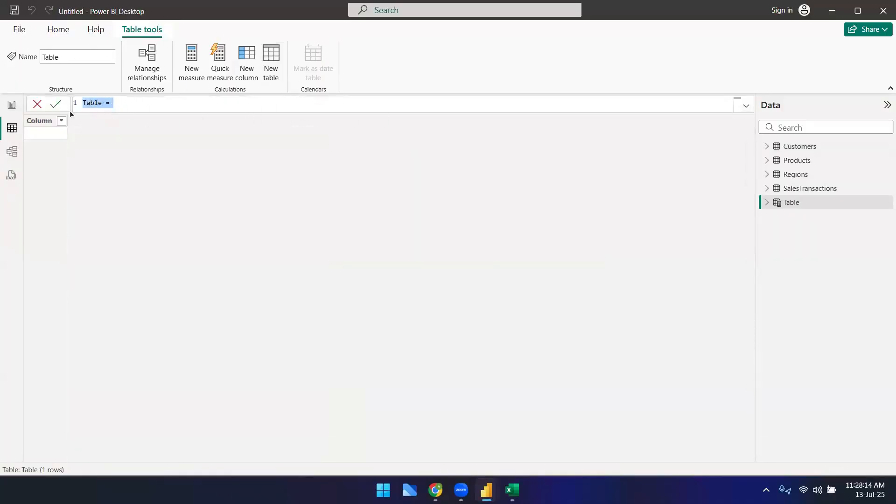
click(41, 103)
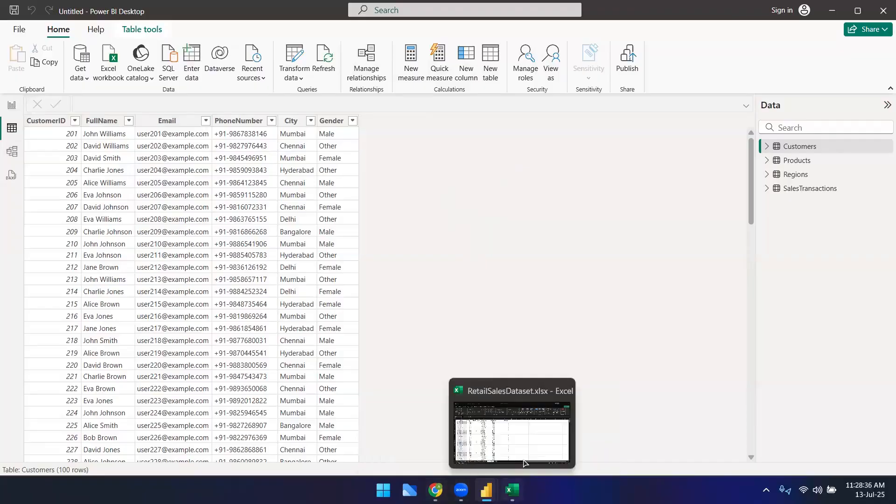
click(512, 490)
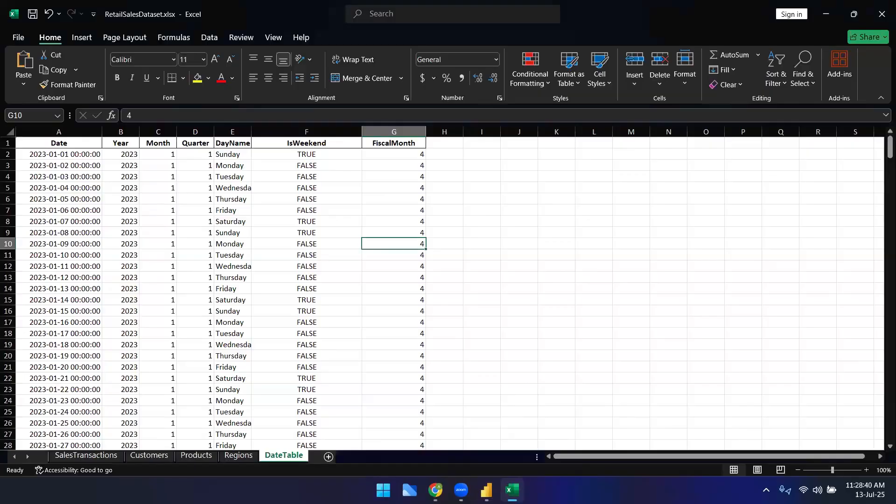
key(alt+Tab)
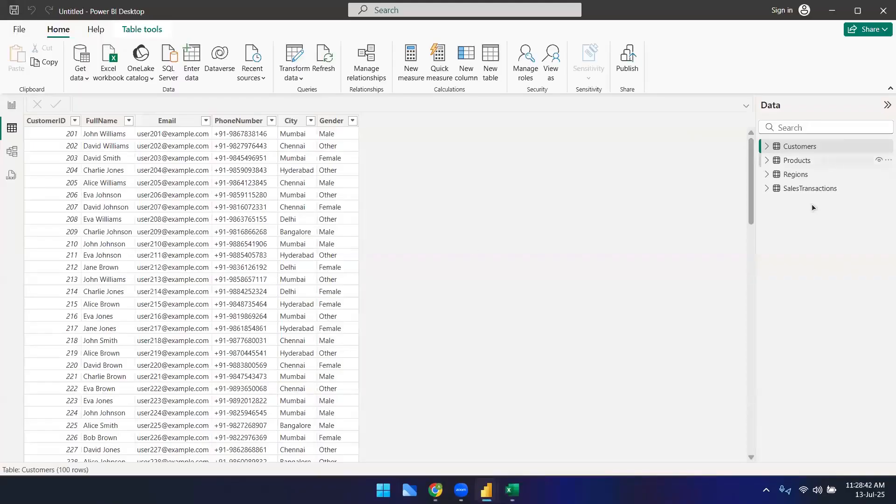
click(810, 188)
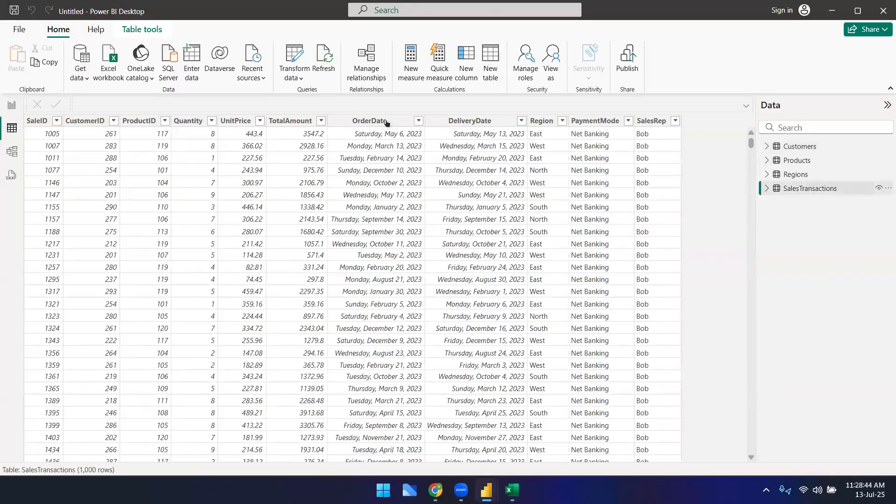
click(387, 121)
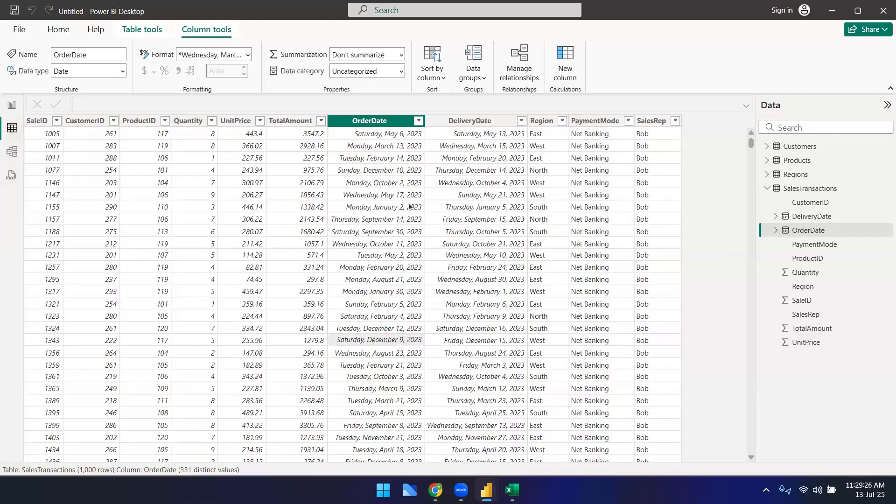
click(767, 188)
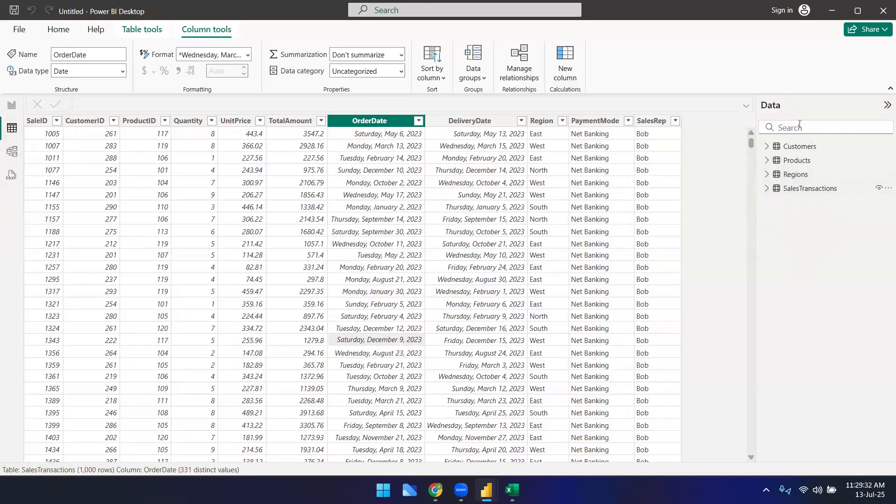
click(512, 490)
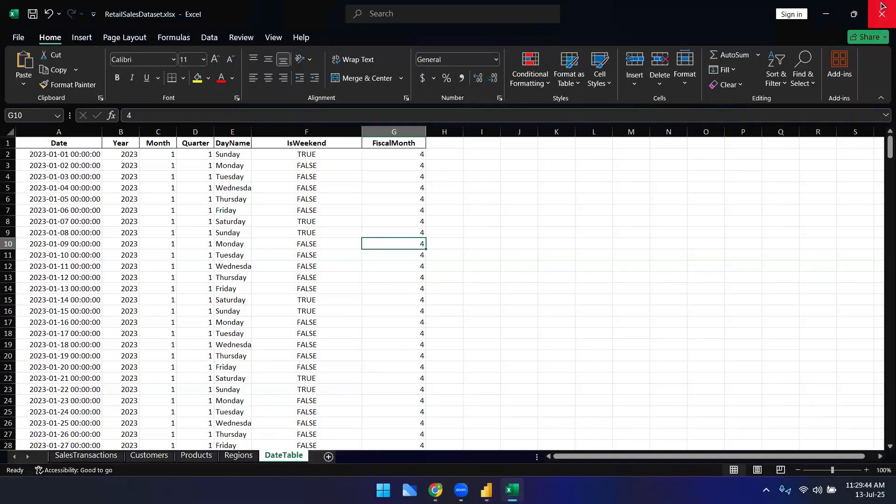
key(alt+Tab)
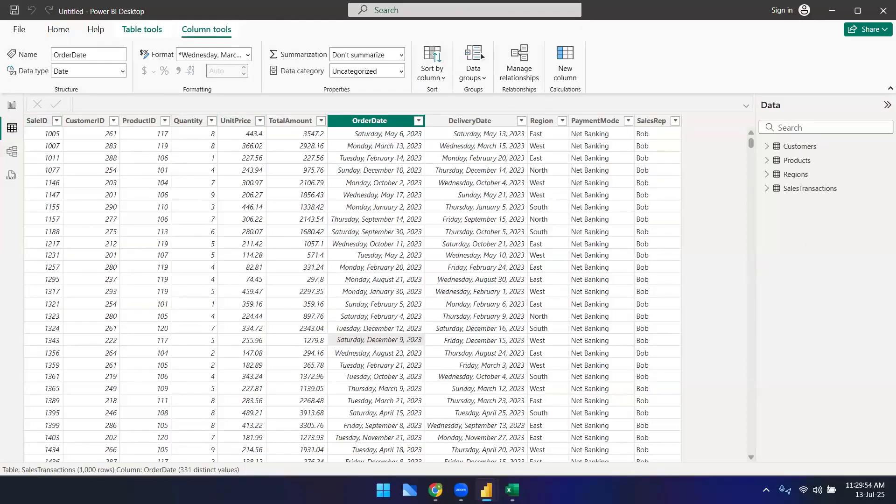
Step: Start a new calculated table and name it DateTable in its formula
click(142, 30)
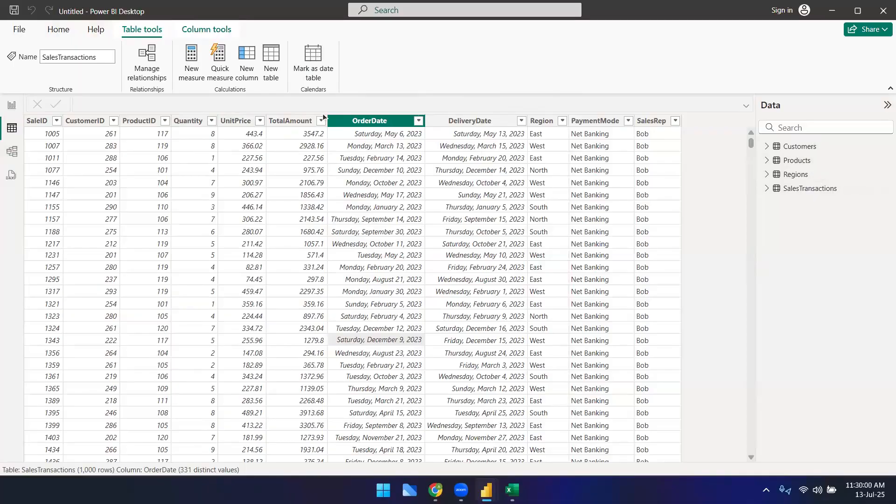
click(271, 65)
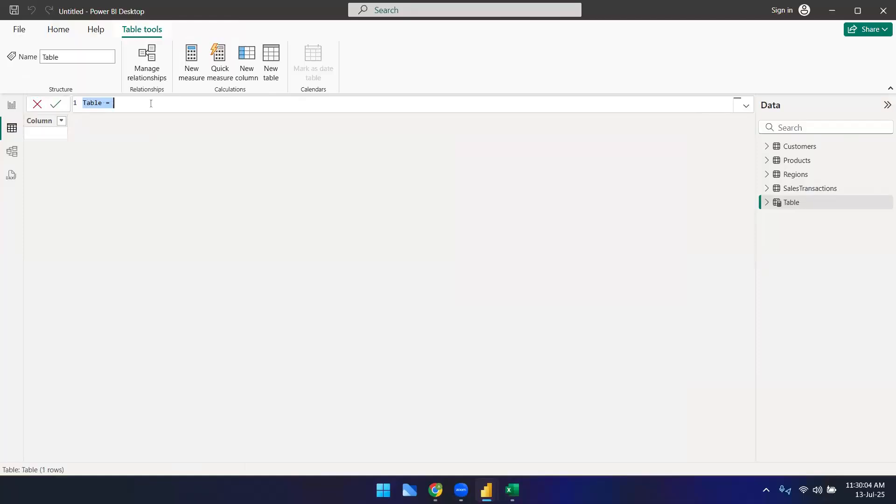
text(date)
key(BackSpace)
key(BackSpace)
key(BackSpace)
key(BackSpace)
text(Date)
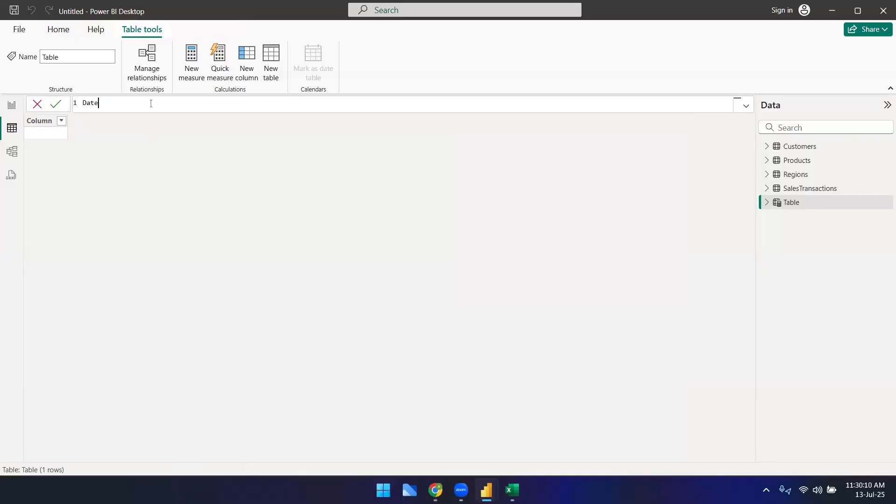
text(Table =)
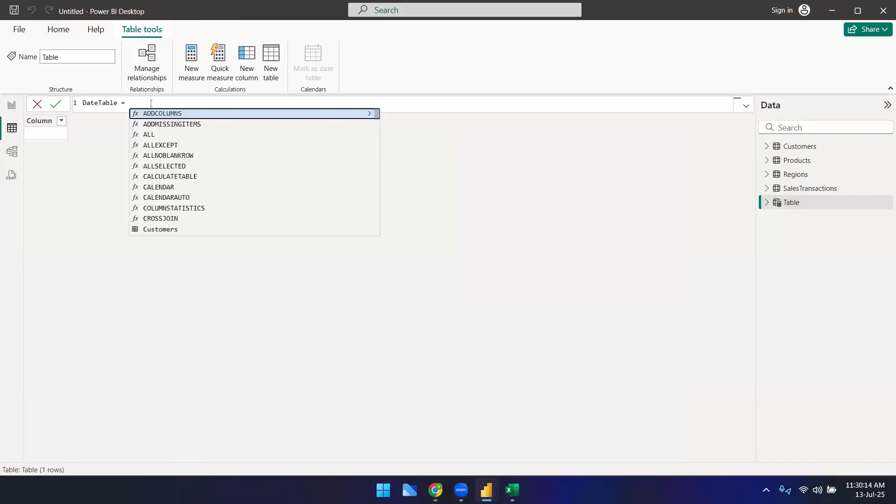
double_click(107, 104)
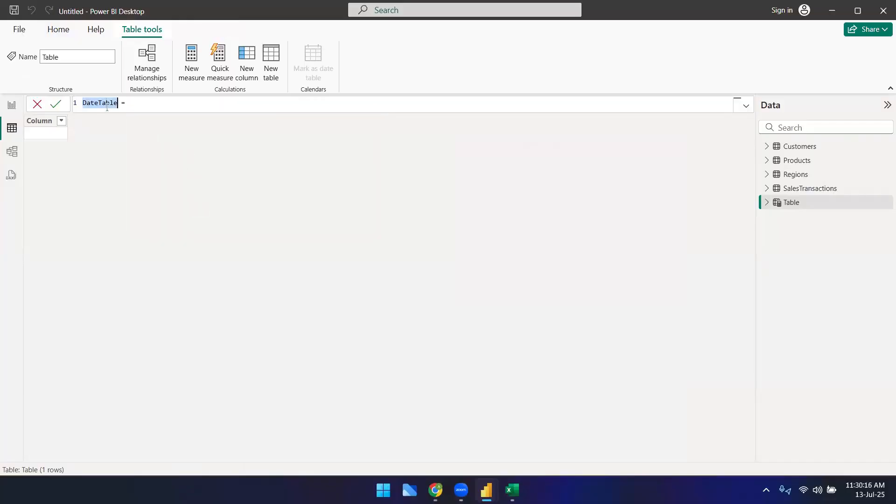
click(133, 101)
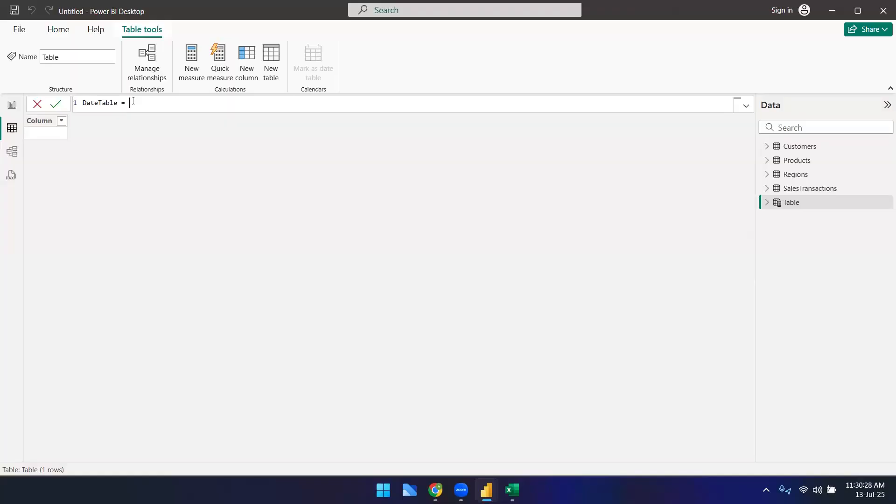
Step: Begin the DateTable formula with CALENDAR and a start date of DATE(2022,1,1)
text(calen)
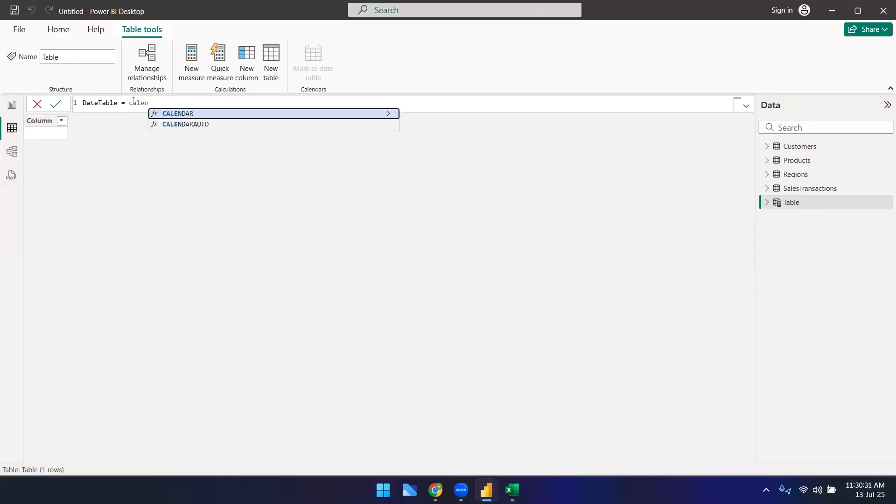
key(Tab)
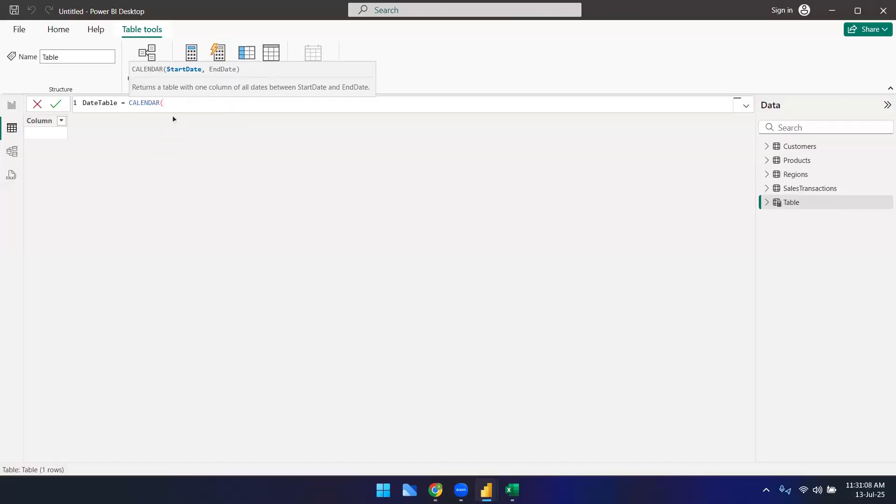
text(min)
key(Tab)
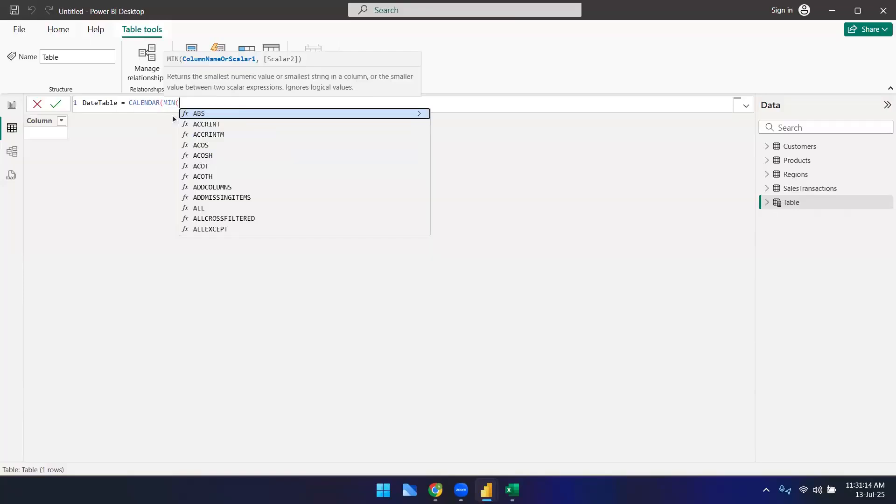
key(BackSpace)
key(BackSpace)
key(BackSpace)
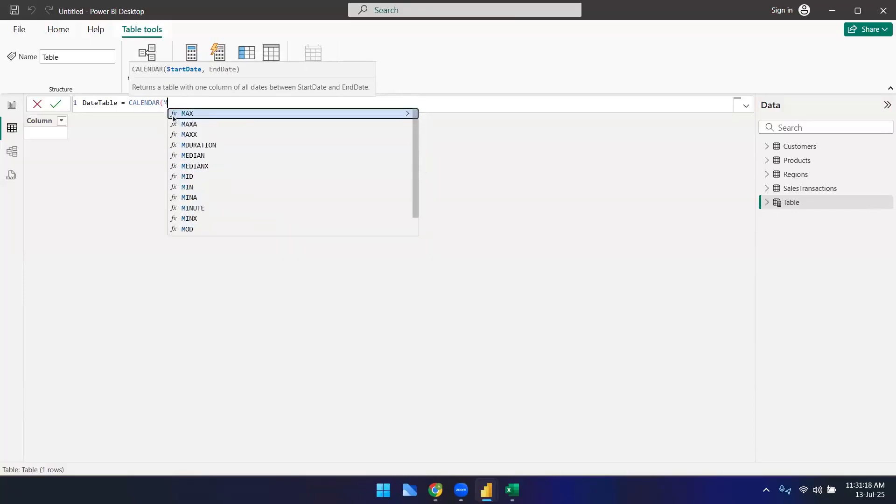
key(BackSpace)
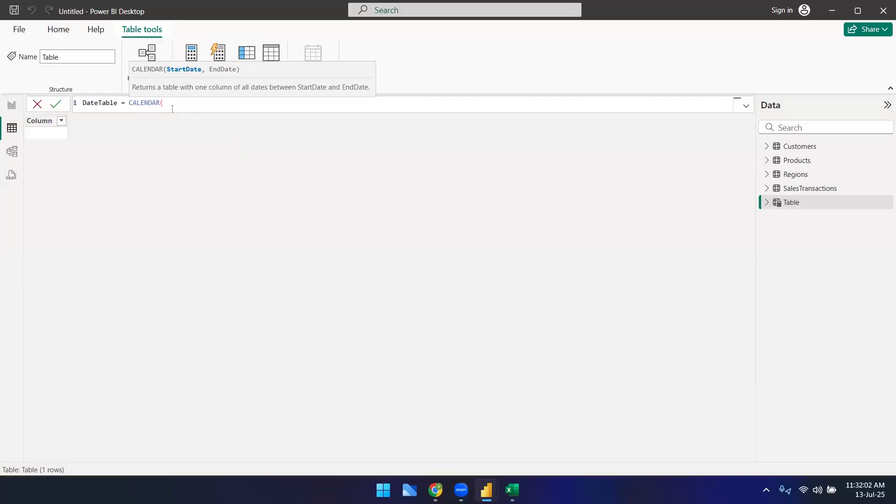
text(DATE()
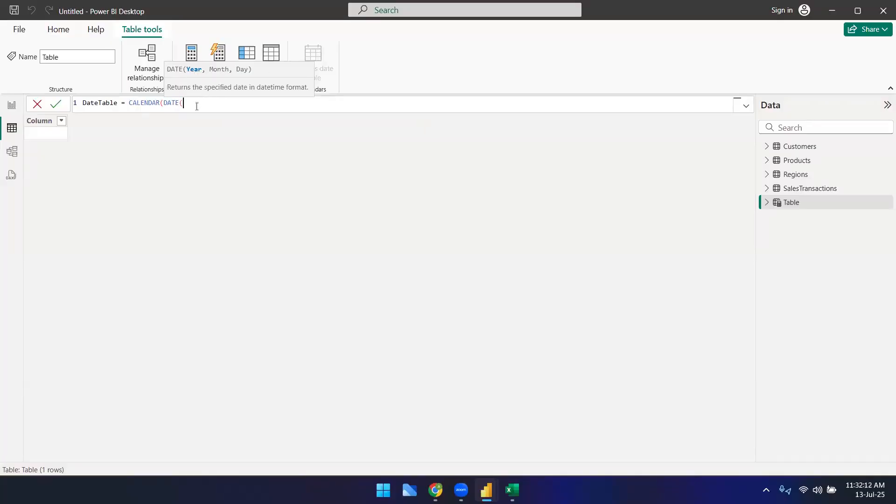
text(20221,1,1))
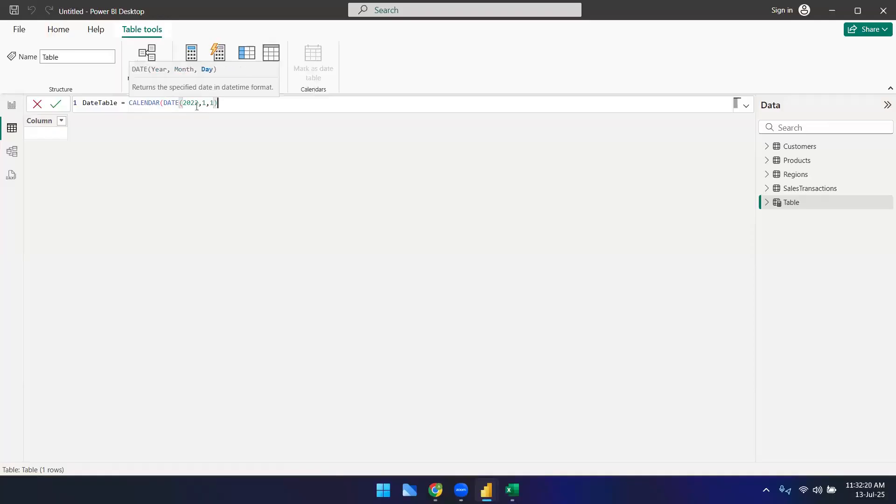
text(,DATE()
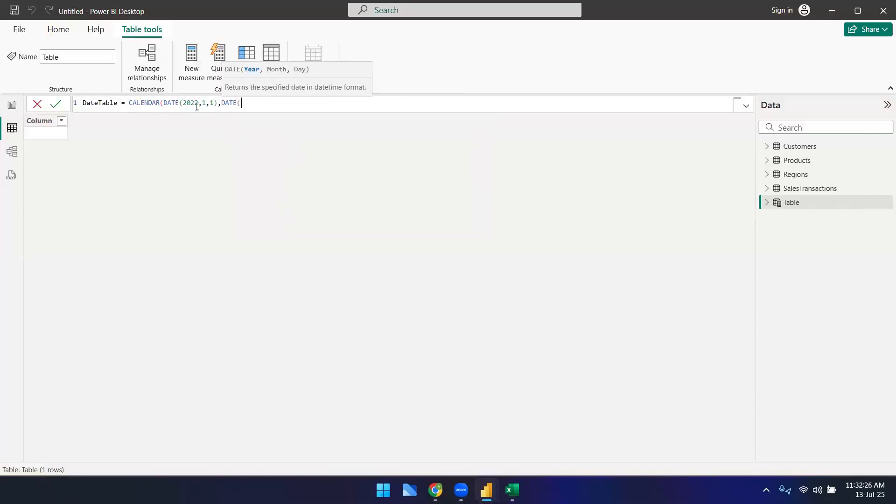
Step: Complete the formula with the end date DATE(2024,12,31) and commit the DateTable
text(2024,12,31)))
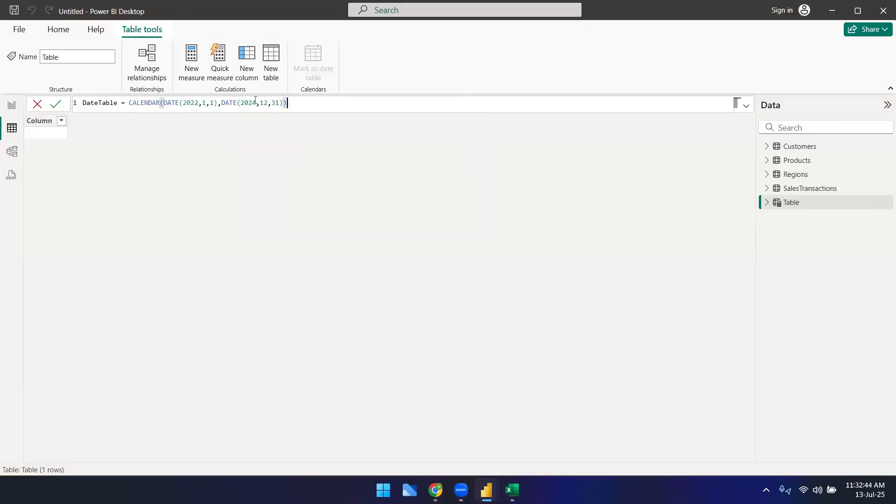
click(138, 103)
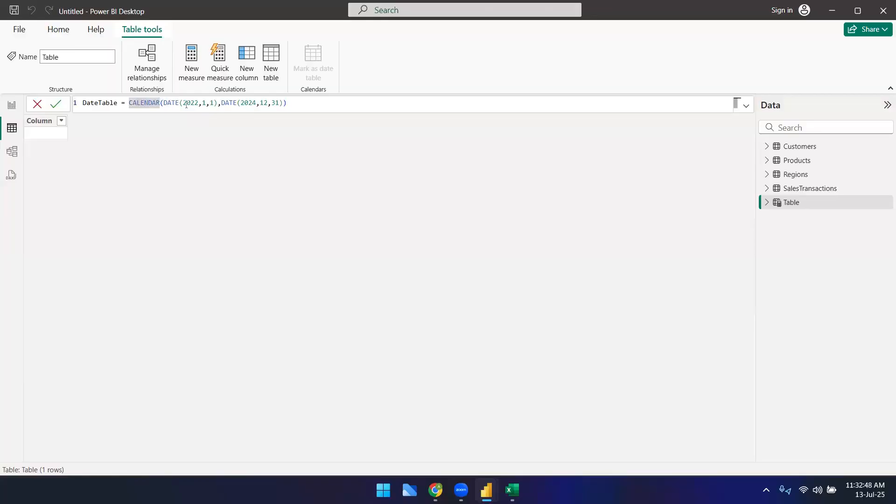
drag(163, 103, 279, 102)
click(330, 109)
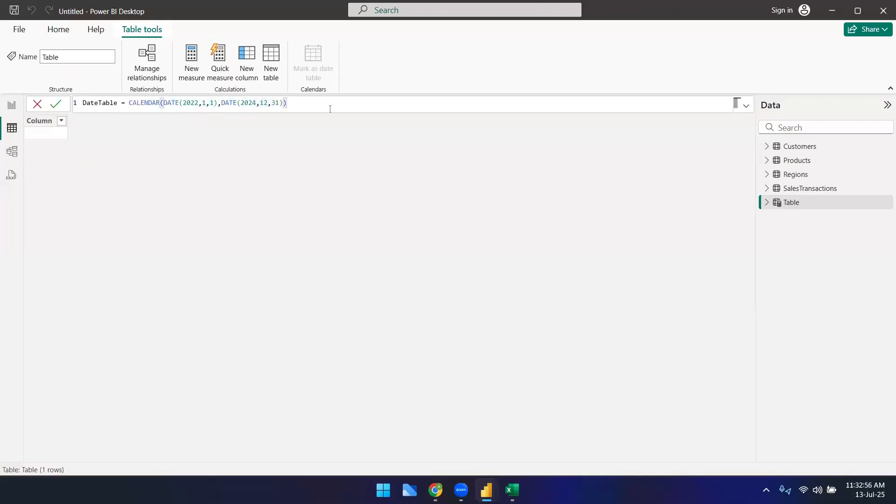
key(Return)
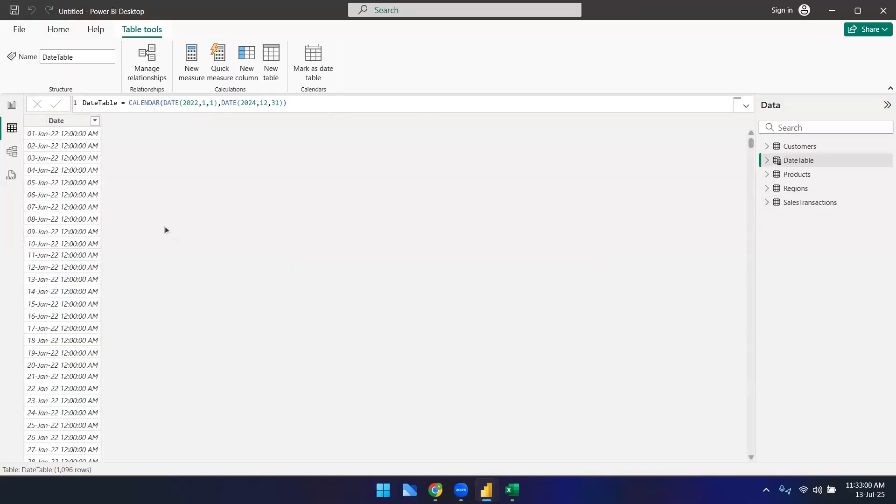
Step: Scroll through the generated DateTable dates and compare them with the Excel DateTable sheet
scroll(95, 278, down, 12)
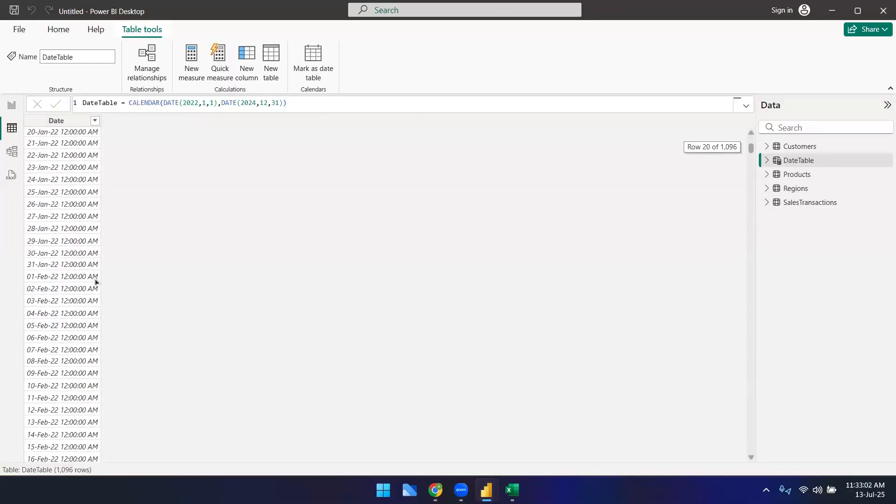
scroll(102, 316, down, 20)
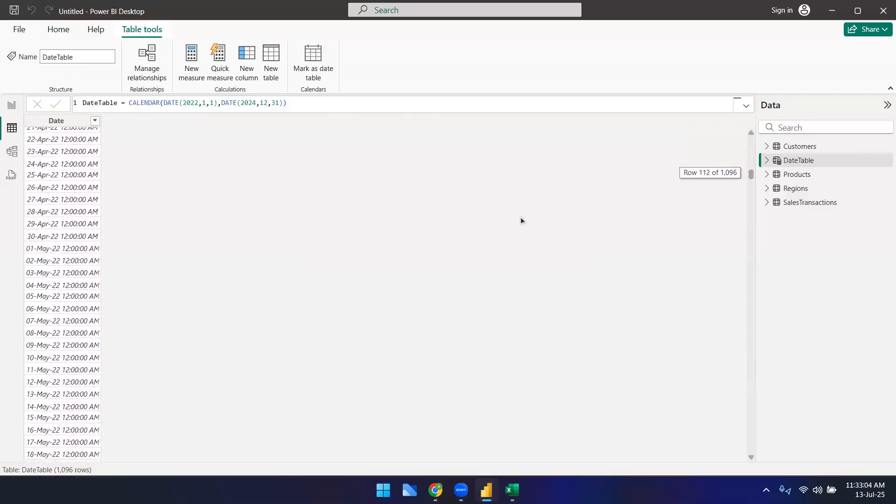
drag(752, 174, 768, 105)
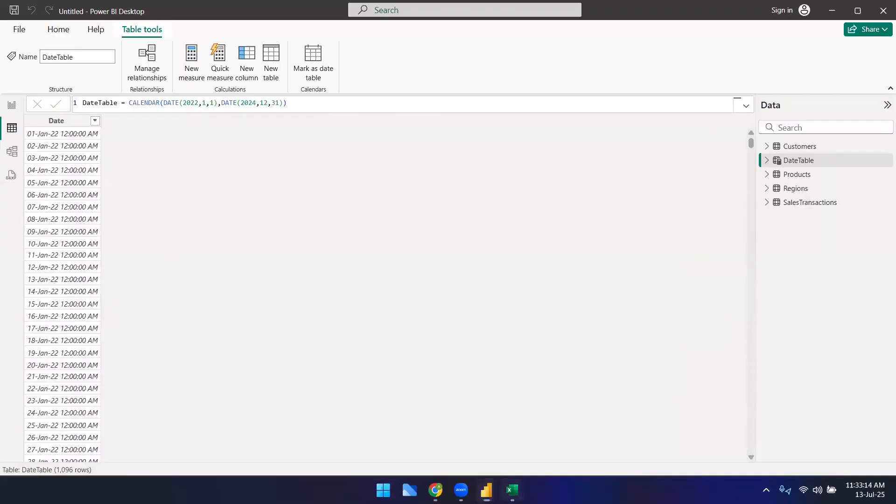
click(512, 490)
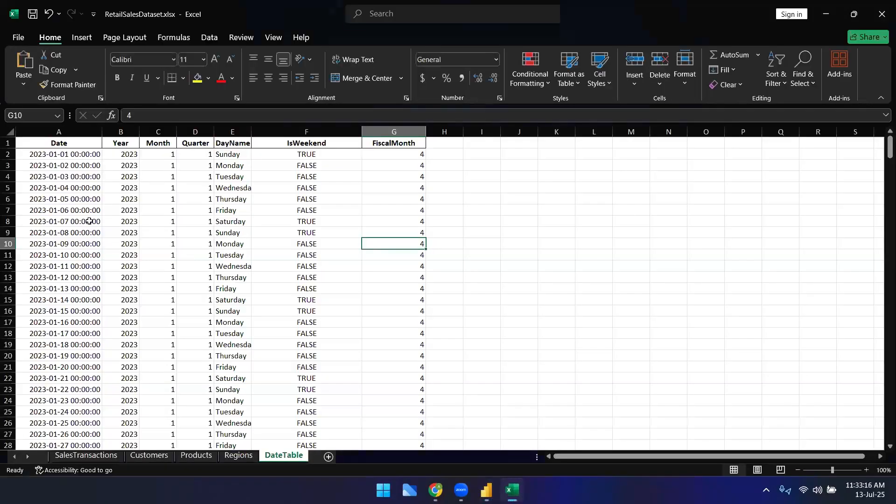
click(87, 176)
click(88, 300)
click(87, 389)
scroll(83, 416, down, 3)
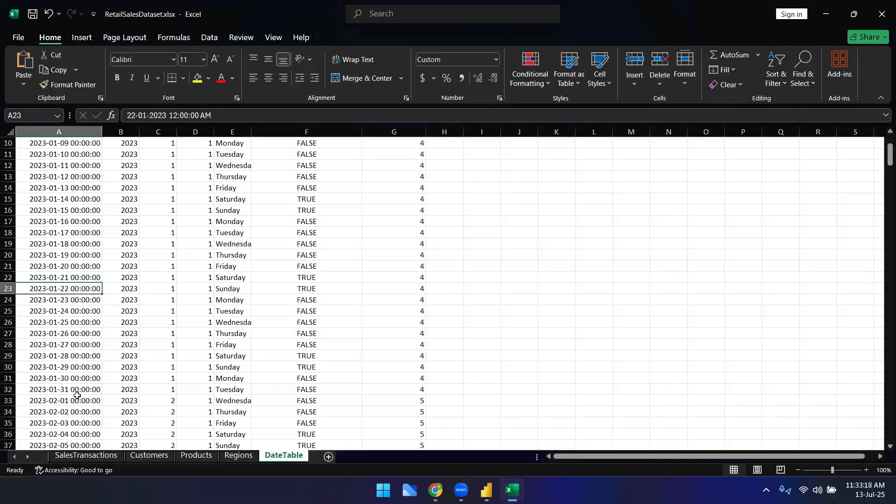
Step: Examine the Excel DateTable sheet's columns alongside the new Power BI DateTable before returning to Power BI
click(93, 411)
scroll(110, 414, down, 3)
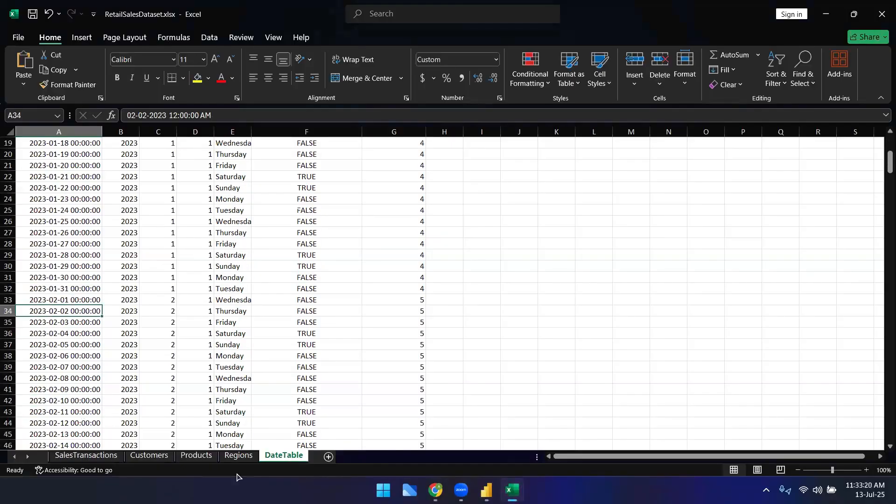
mouse_move(512, 490)
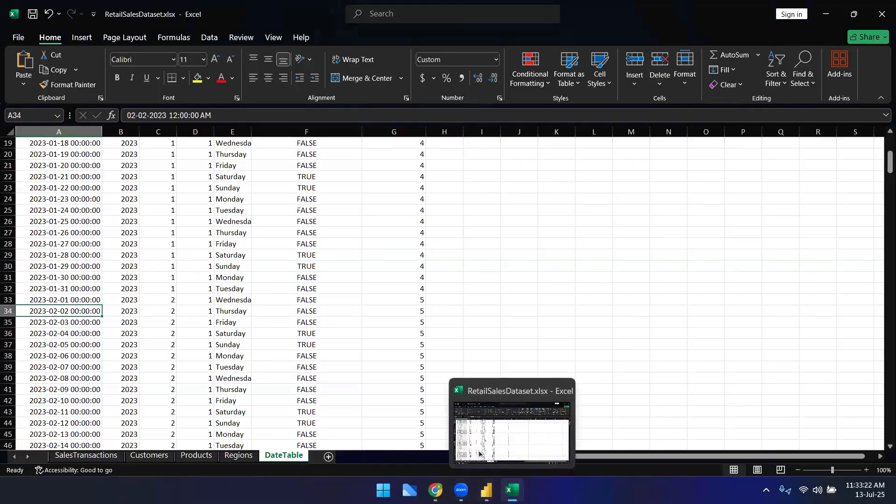
click(436, 433)
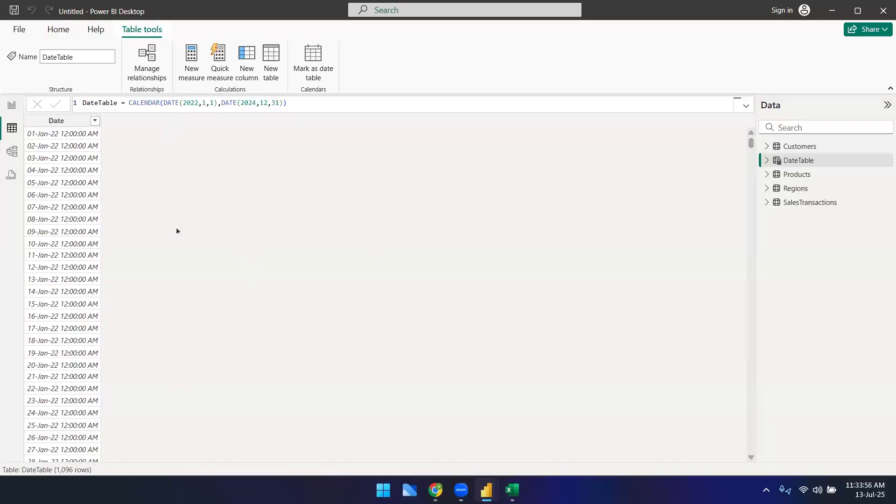
mouse_move(513, 490)
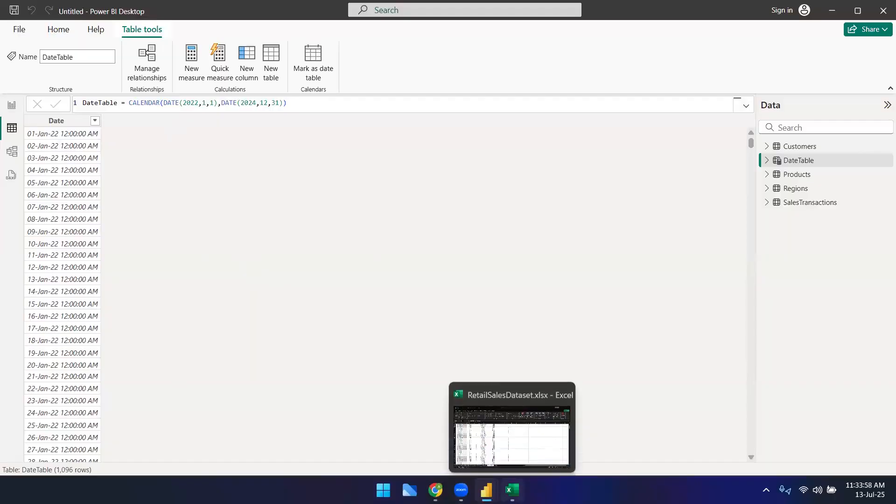
click(519, 449)
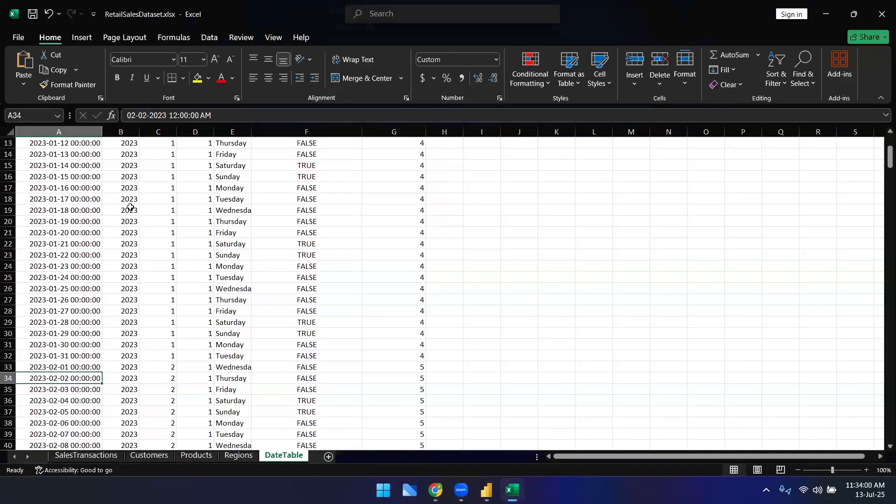
scroll(130, 207, up, 4)
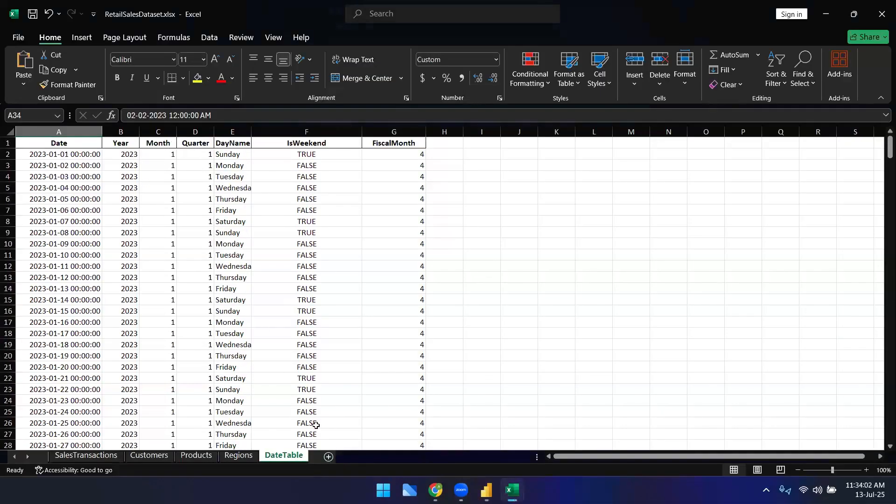
mouse_move(486, 490)
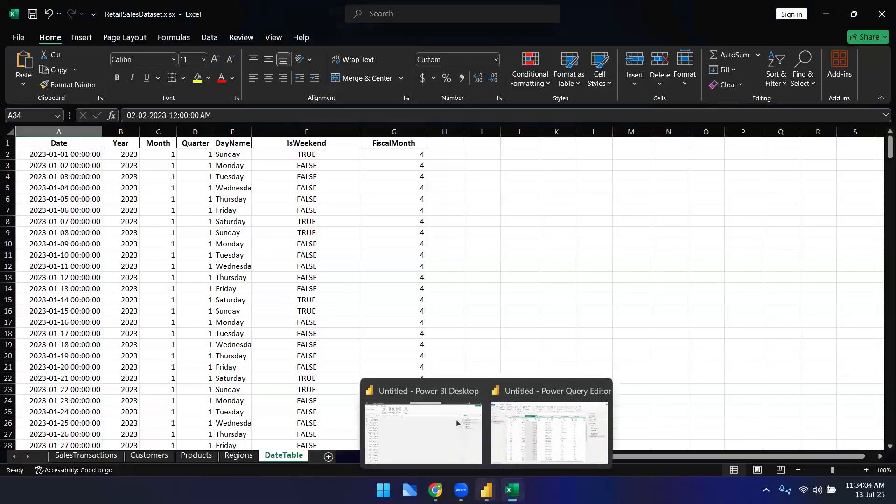
click(463, 438)
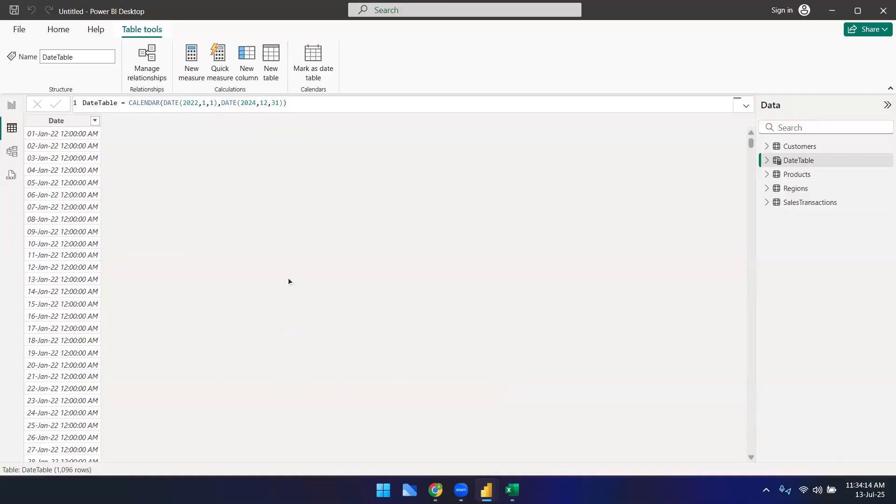
Step: Add a new calculated column to DateTable and begin its formula as Year = YEAR(
click(246, 74)
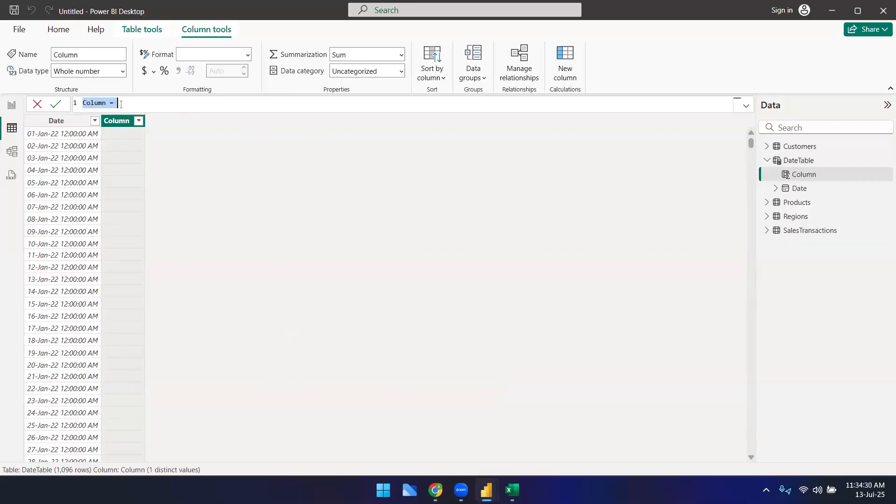
text(Yead=)
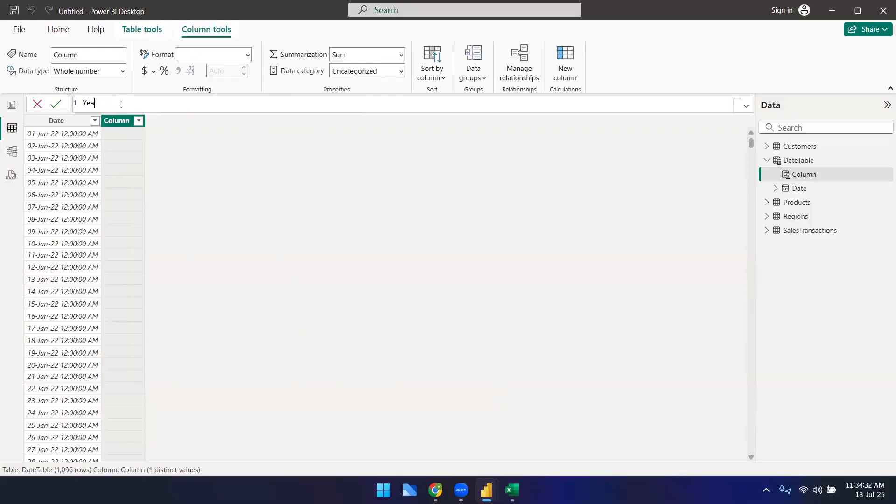
key(BackSpace)
key(BackSpace)
text(r = year)
key(Tab)
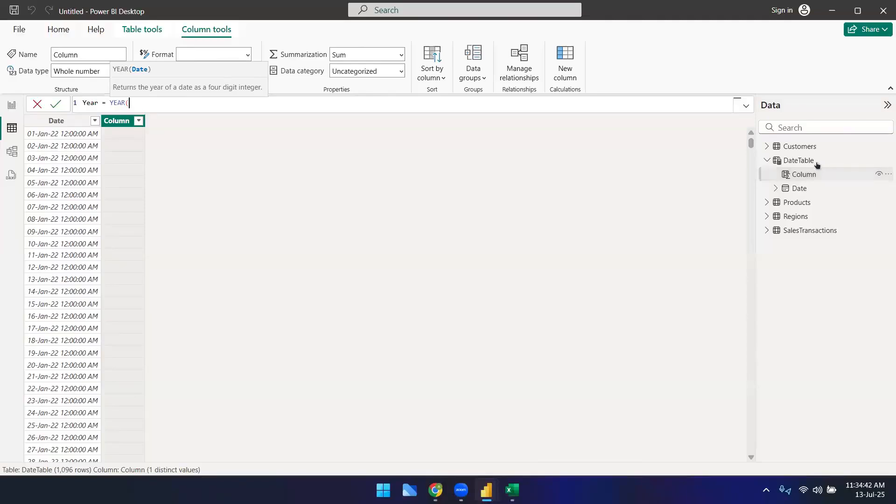
Step: Complete the Year formula with the DateTable[Date] column, close the parenthesis and commit the column
text(da)
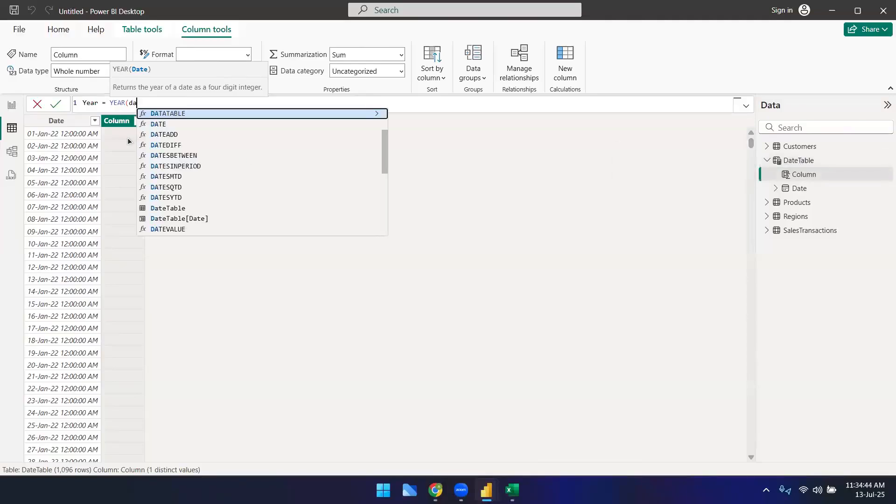
key(Down)
key(Down)
key(Down)
key(Down)
key(Down)
key(Down)
key(Down)
key(Down)
key(Down)
key(Down)
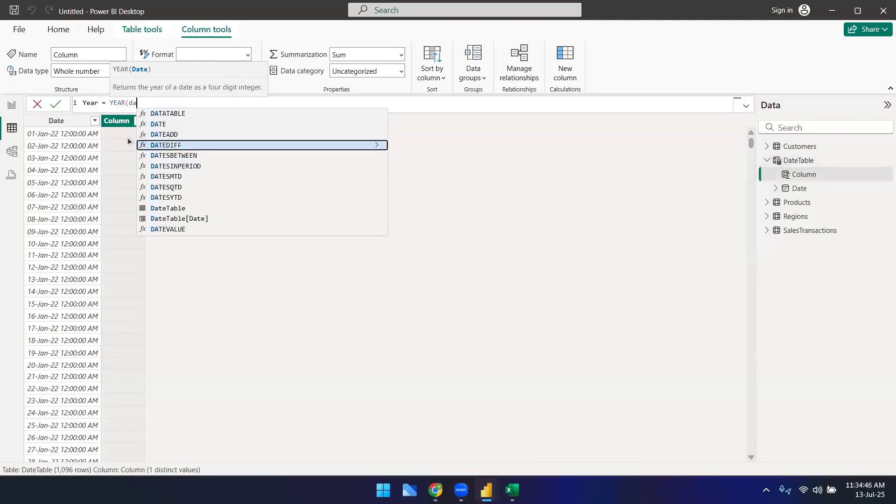
key(Up)
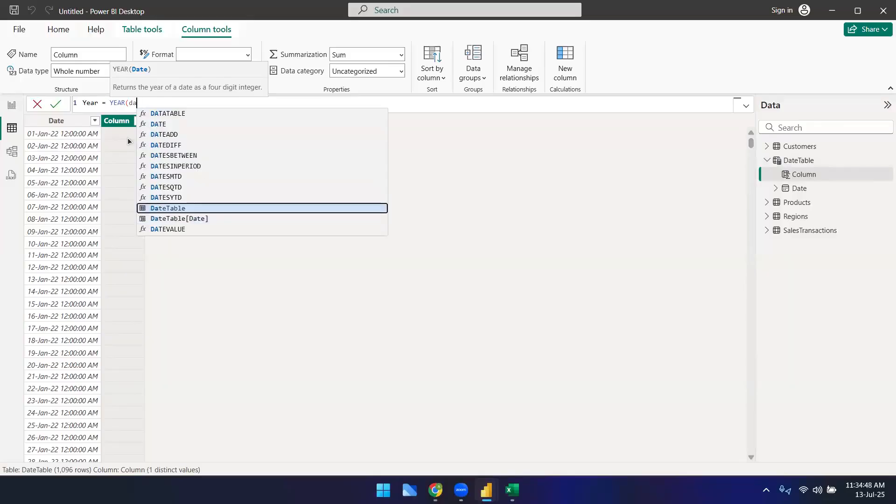
key(Down)
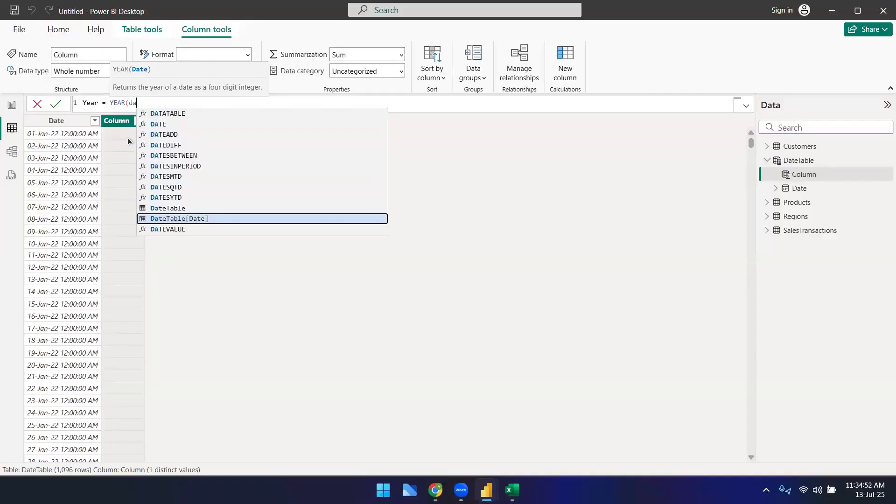
key(Tab)
click(160, 103)
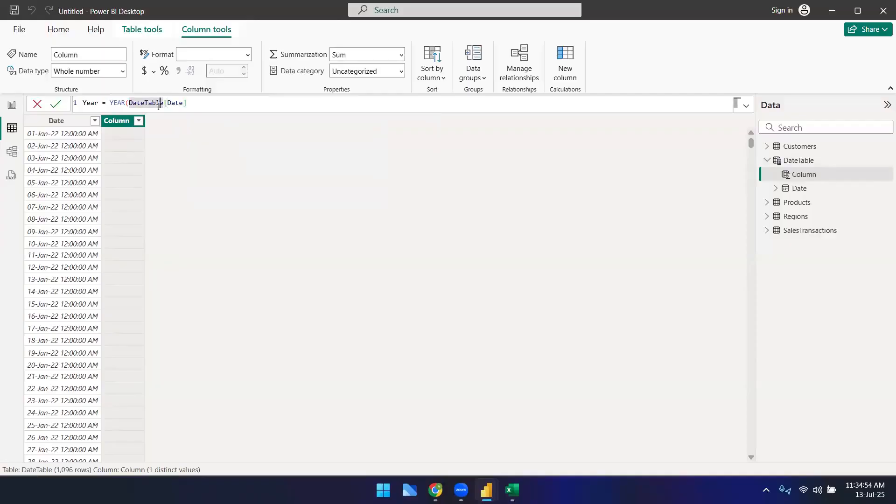
click(180, 103)
click(189, 103)
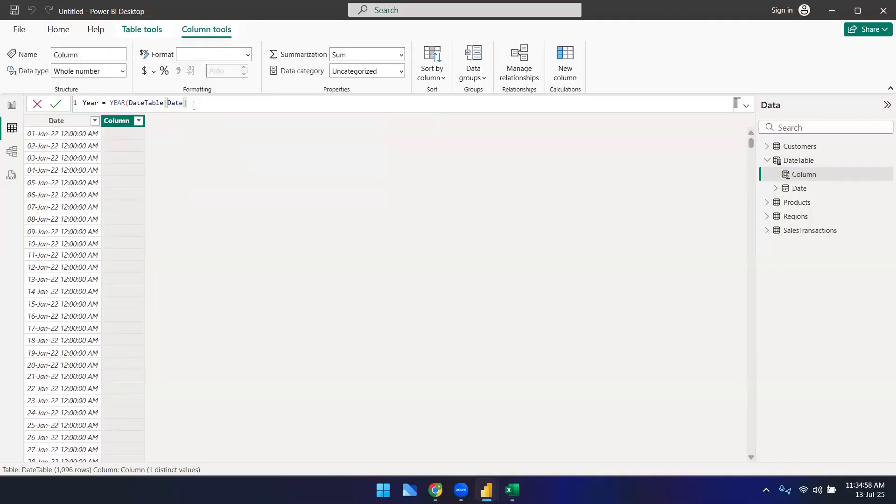
text())
key(Return)
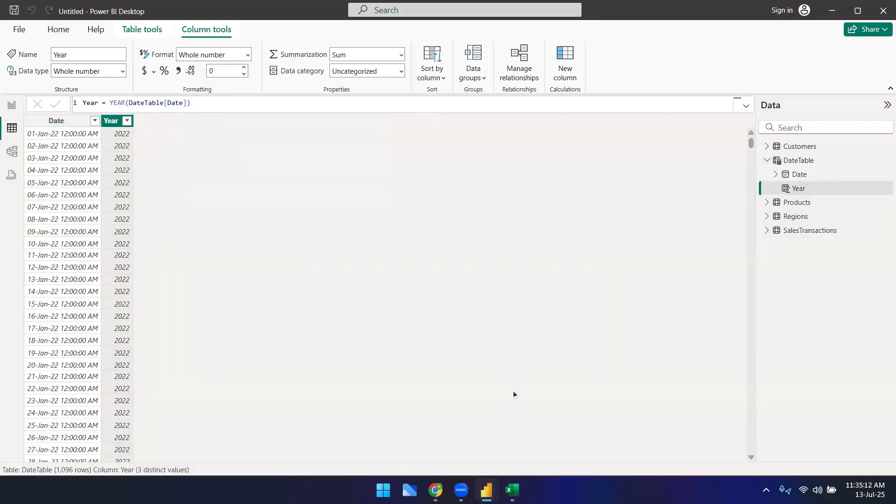
Step: Switch to the B56 Google Sheets notes, add a new sheet and rename it Dax formulas
mouse_move(486, 490)
click(435, 491)
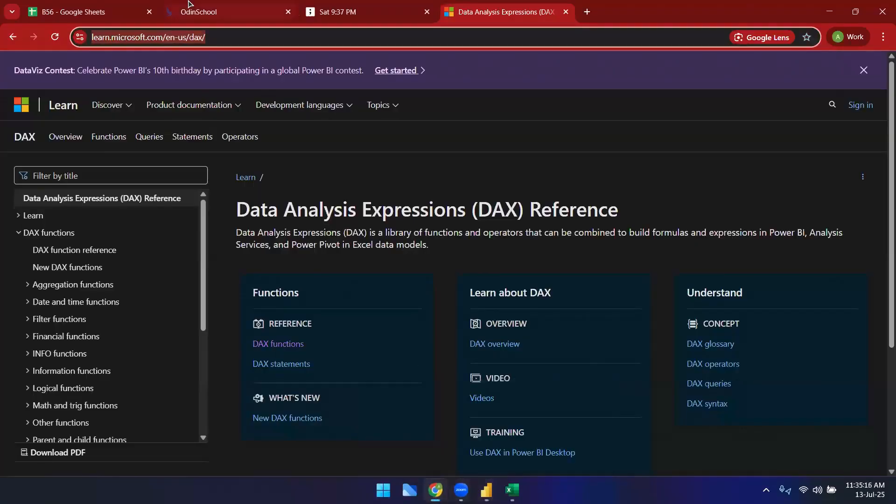
click(133, 7)
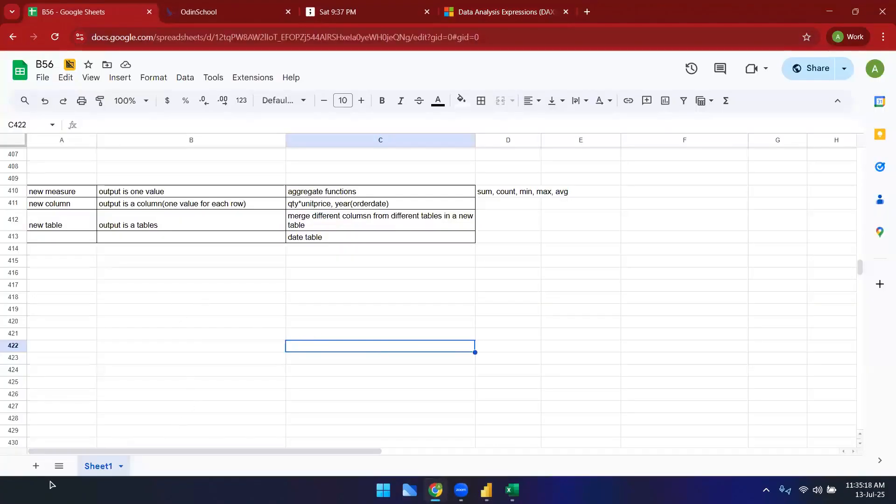
click(36, 466)
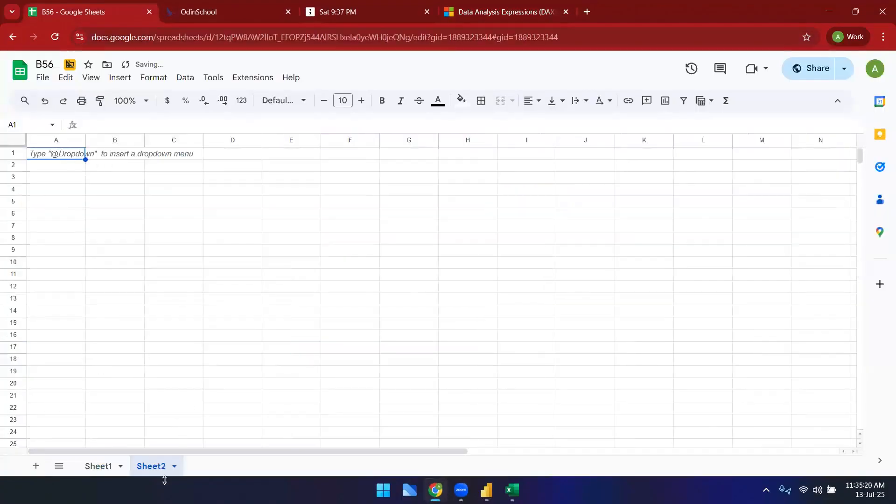
double_click(153, 466)
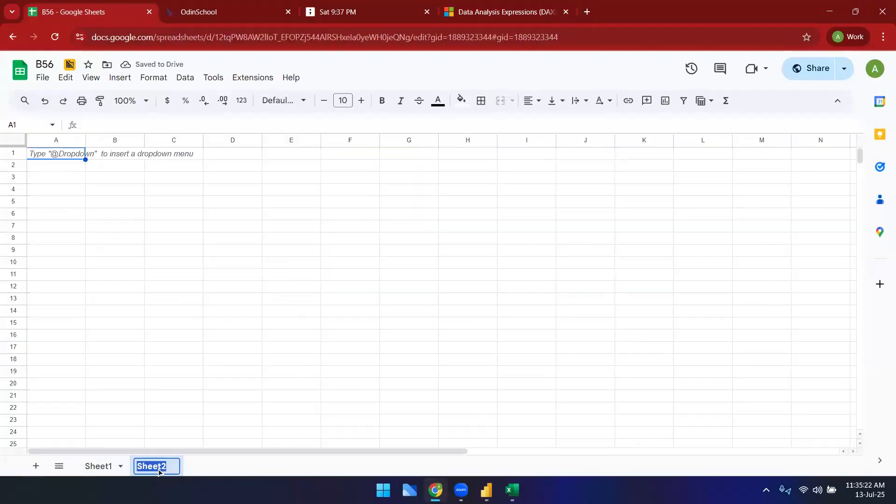
text(Dax formulas)
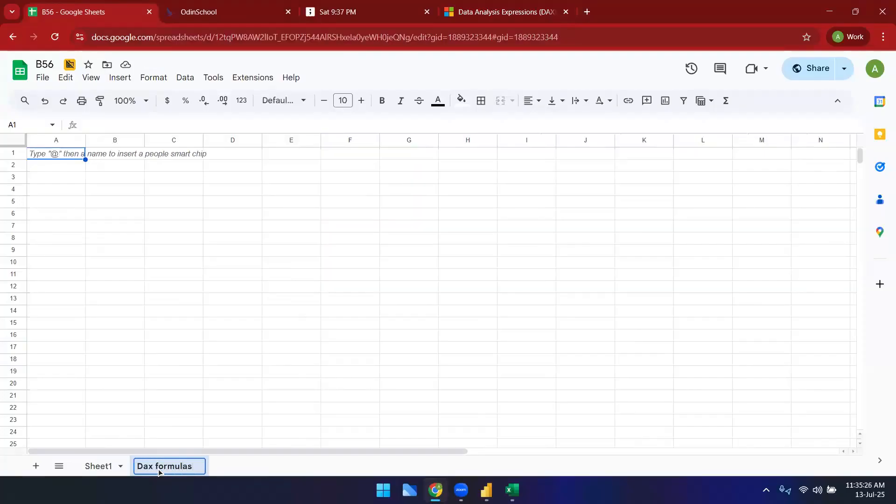
Step: Enter the heading Date and time functions in cell A1 and make it bold
click(213, 299)
click(60, 154)
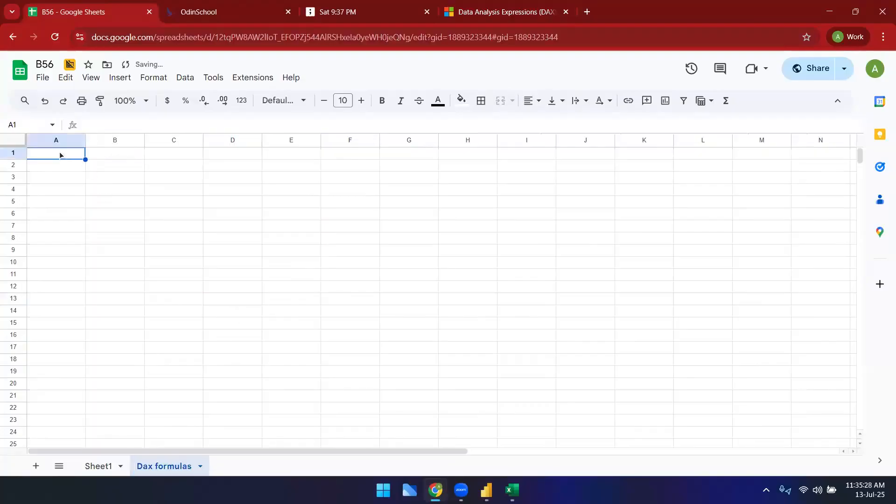
text(Date )
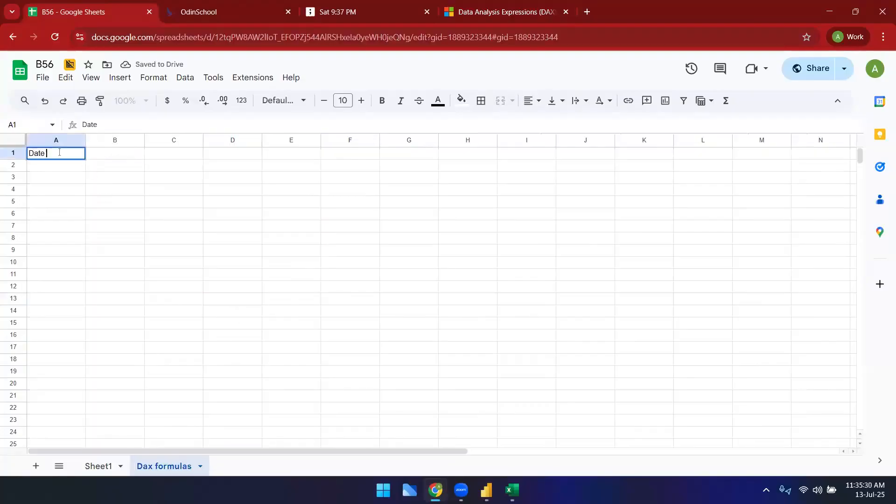
text(and time functions)
key(Tab)
click(60, 154)
key(ctrl+b)
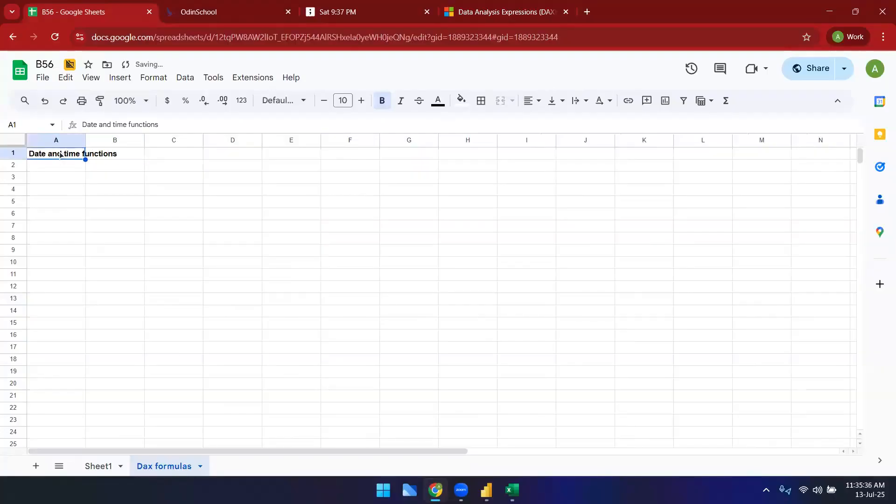
Step: Open the CALENDAR function page under Date and time functions in the DAX reference and read through it
click(106, 181)
click(74, 164)
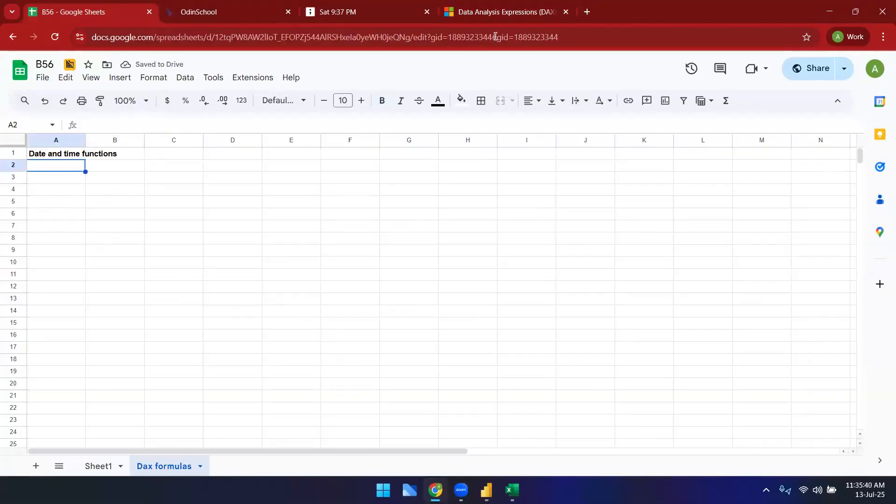
click(497, 13)
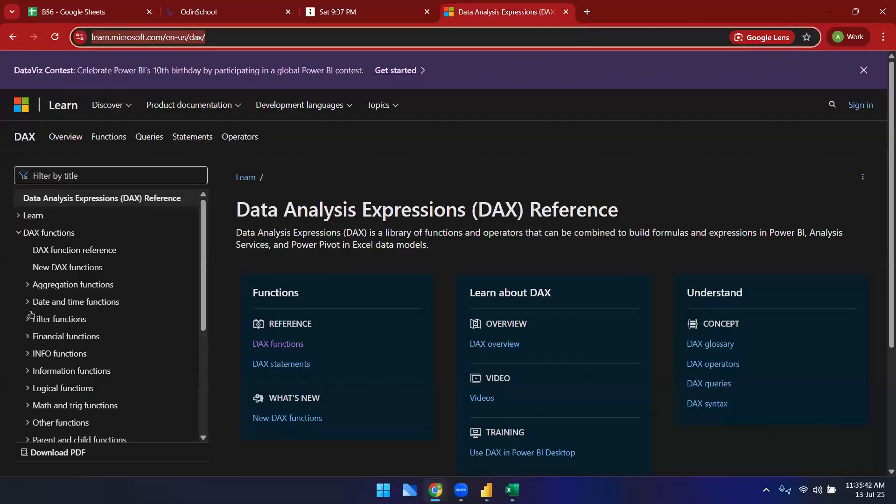
click(71, 302)
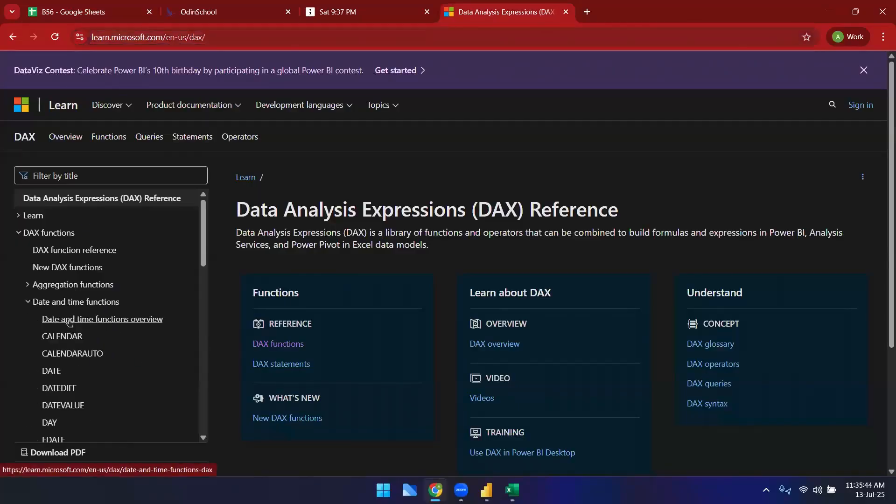
click(67, 336)
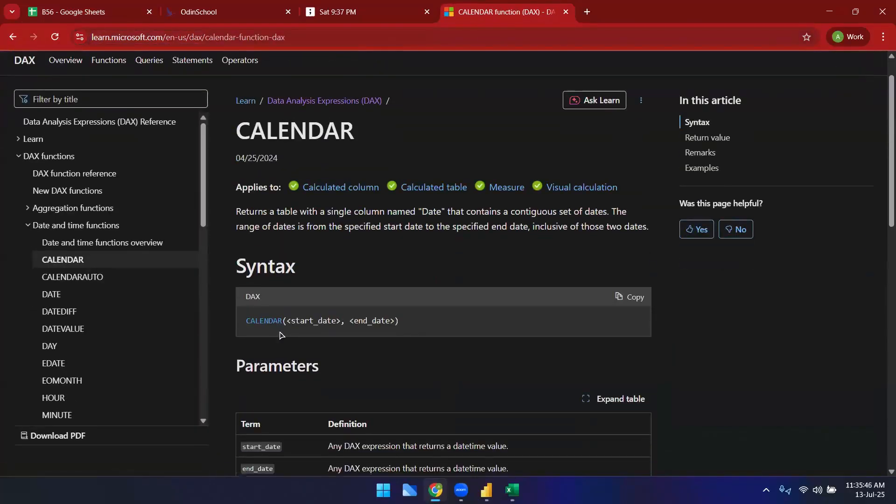
scroll(377, 356, down, 3)
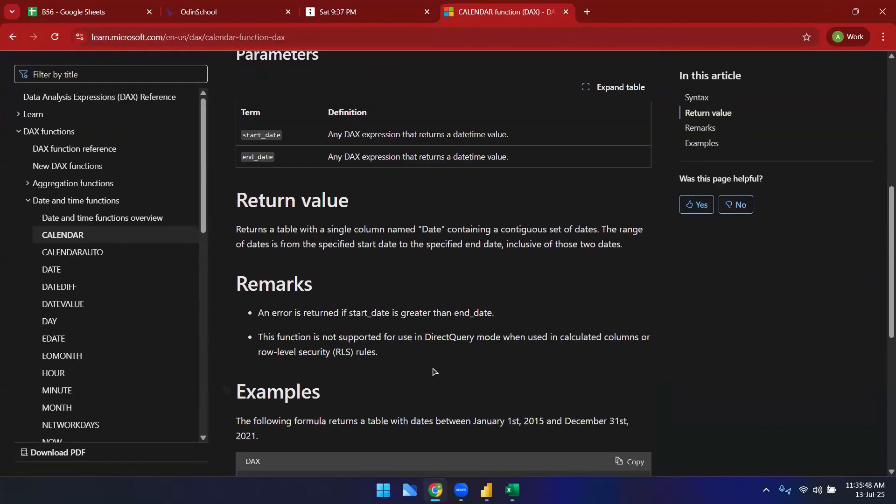
scroll(312, 345, down, 7)
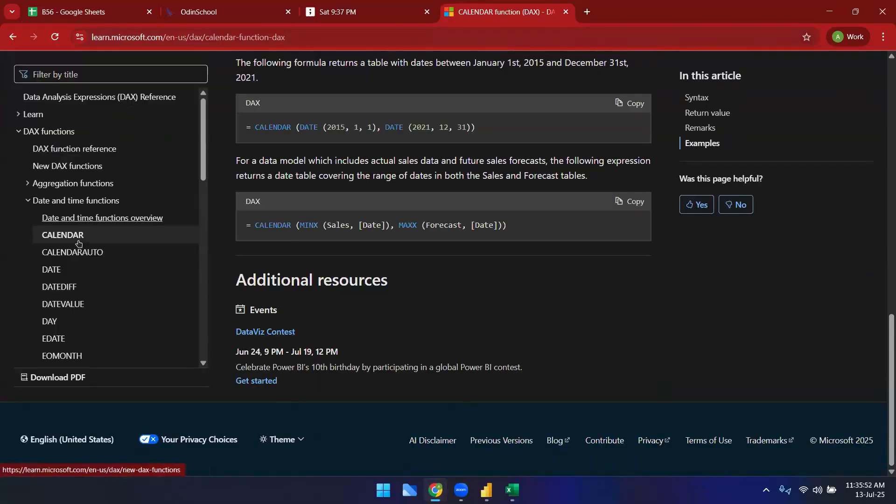
scroll(78, 243, down, 3)
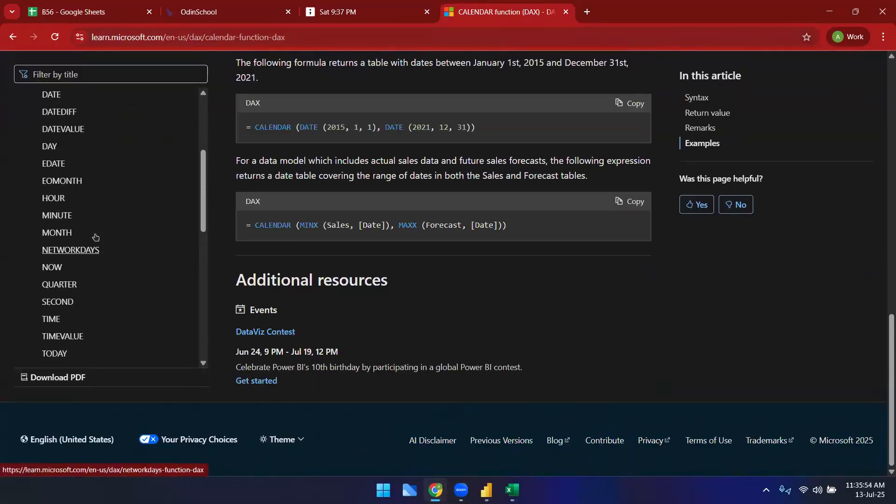
scroll(119, 252, down, 7)
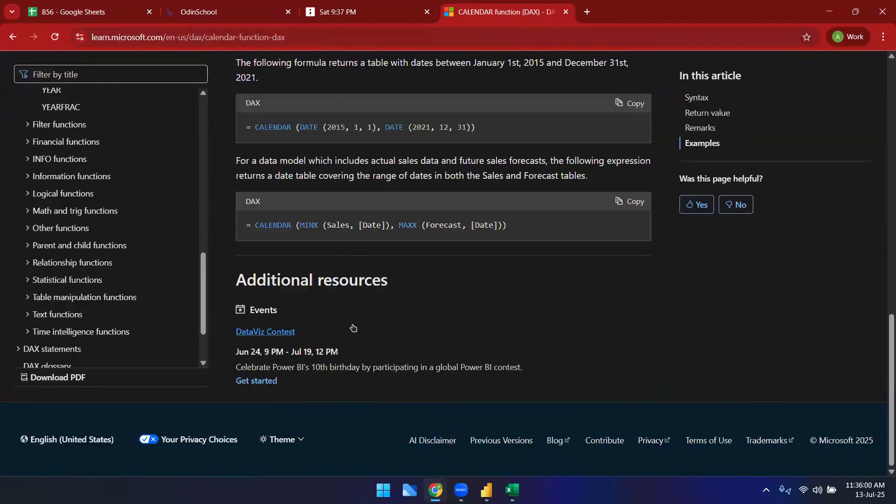
mouse_move(484, 485)
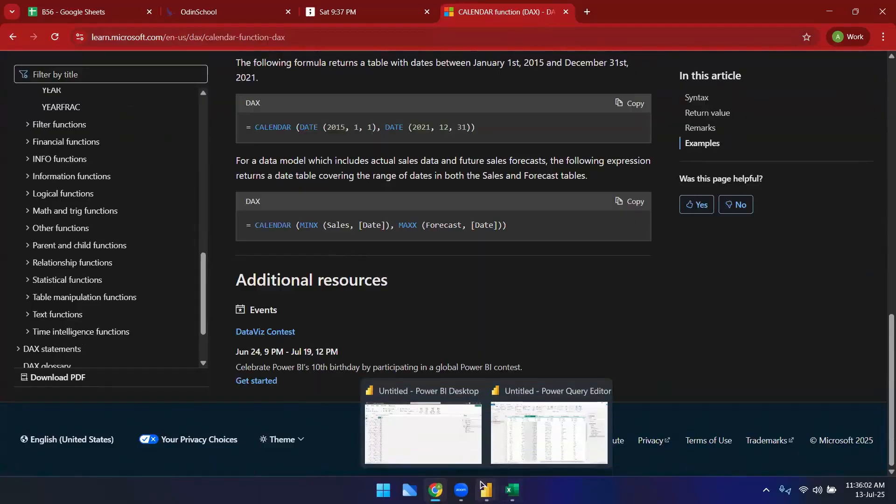
scroll(98, 189, up, 4)
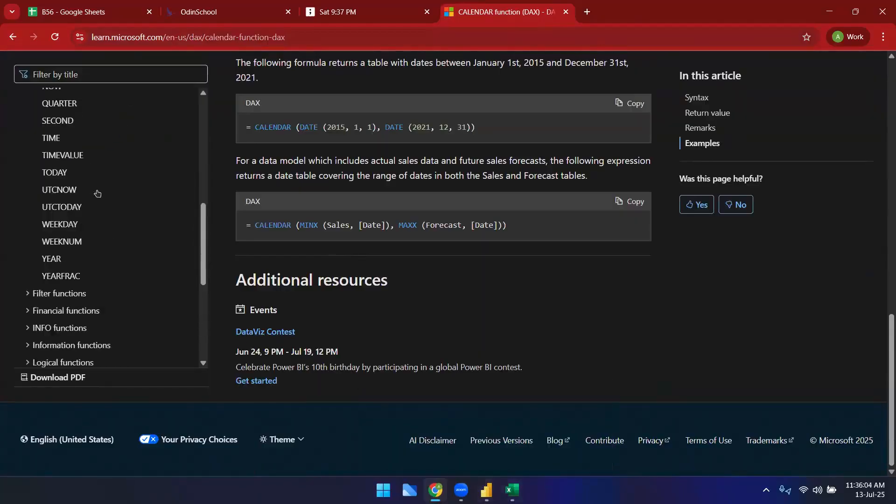
scroll(98, 189, up, 1)
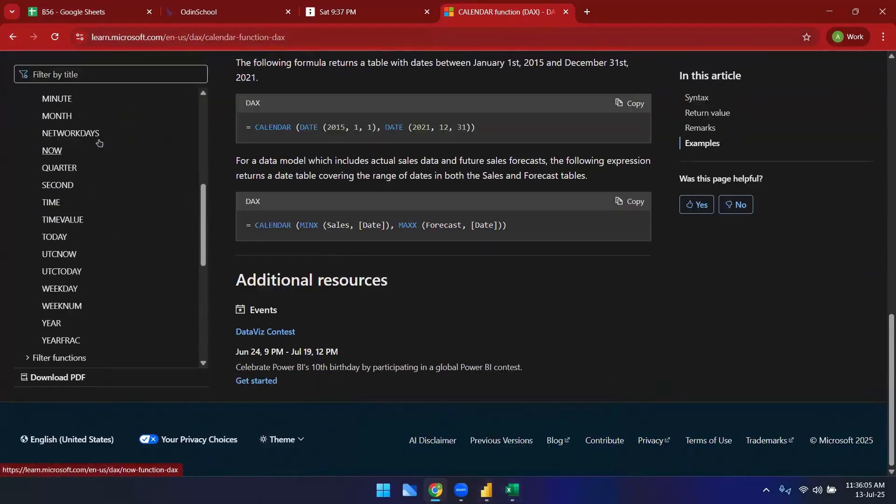
click(196, 12)
click(123, 12)
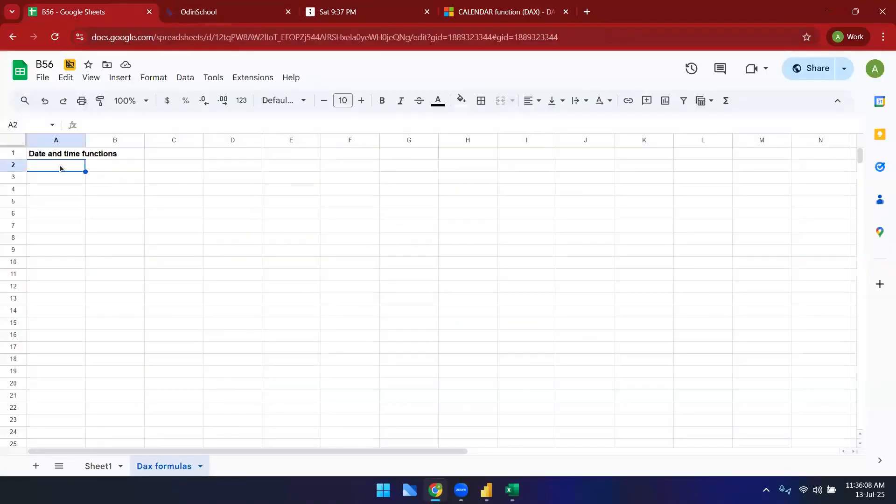
Step: Copy the DateTable CALENDAR formula from Power BI and record it in the notes sheet next to the label new table
mouse_move(486, 490)
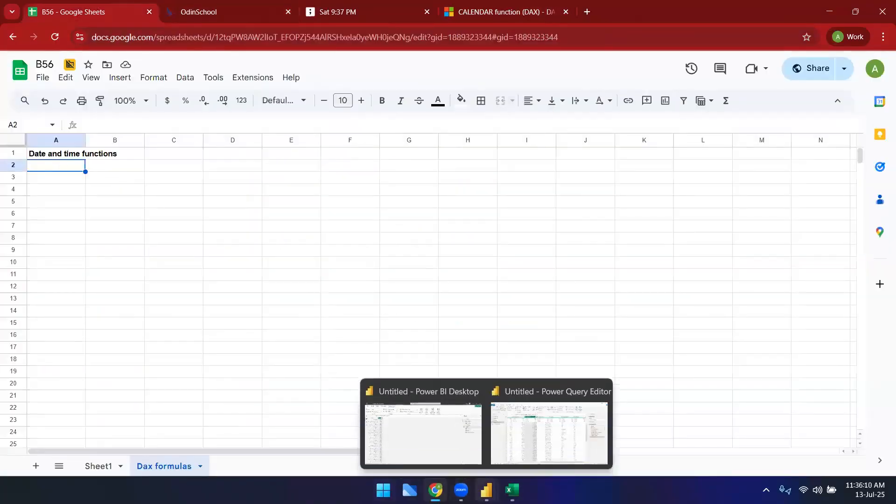
click(459, 433)
click(70, 121)
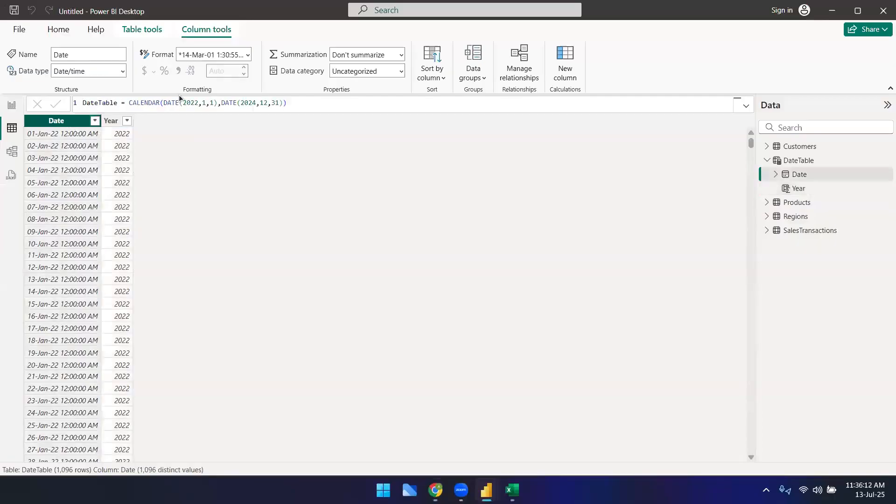
triple_click(187, 103)
key(ctrl+c)
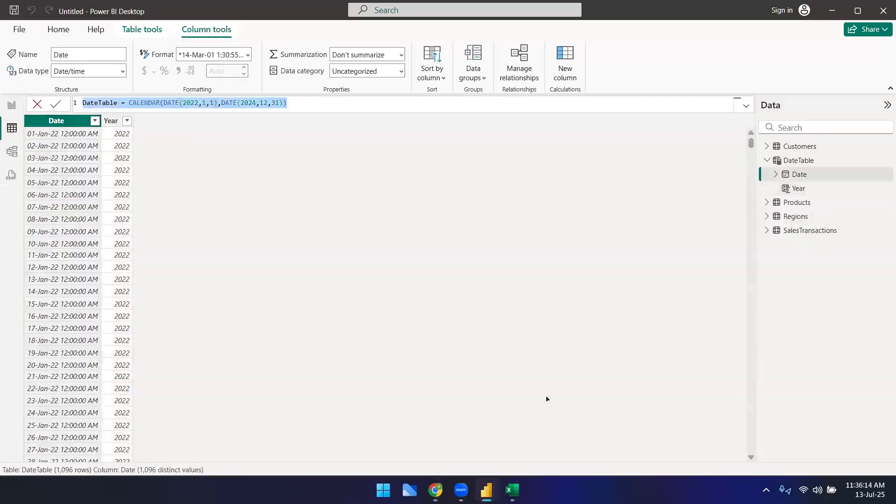
mouse_move(481, 487)
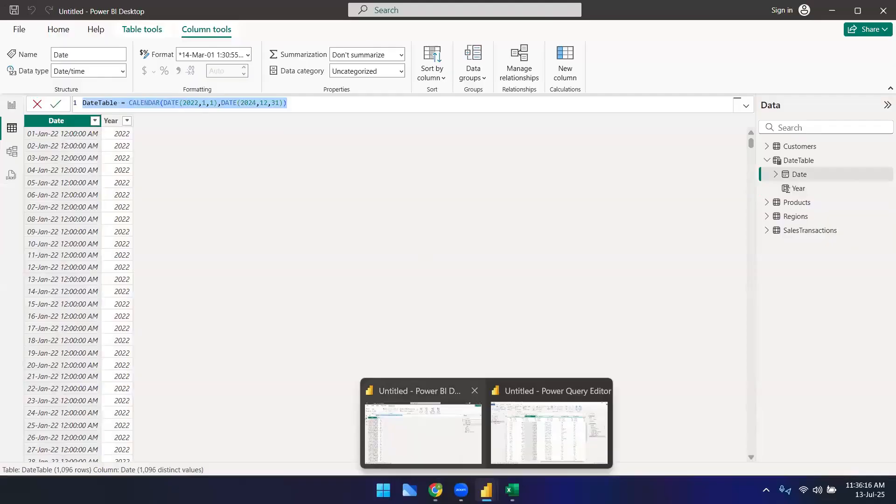
click(436, 490)
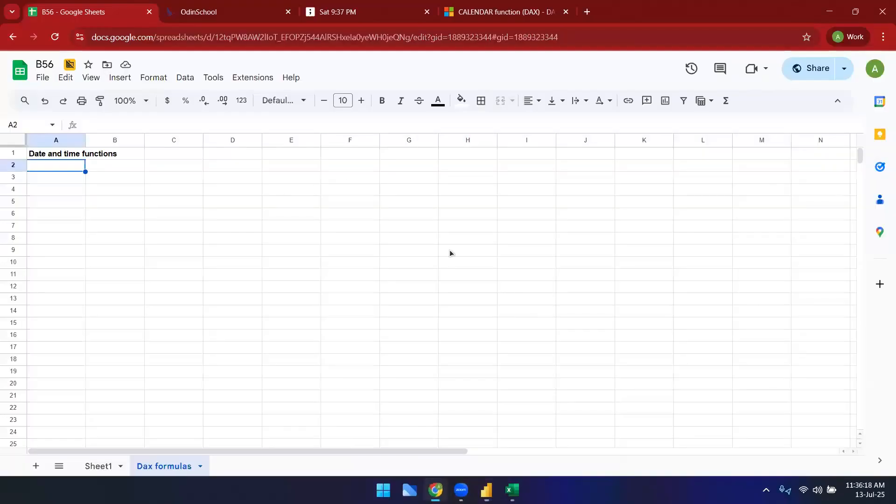
text(new)
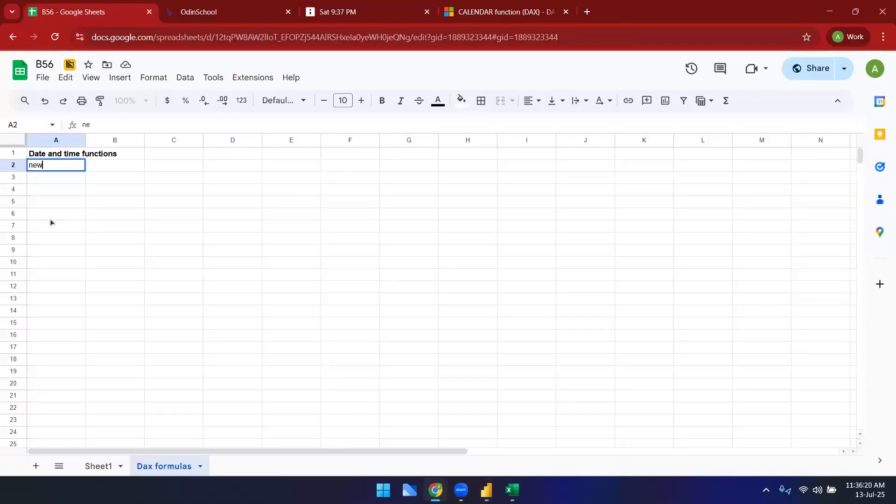
text( table)
key(Tab)
key(ctrl+v)
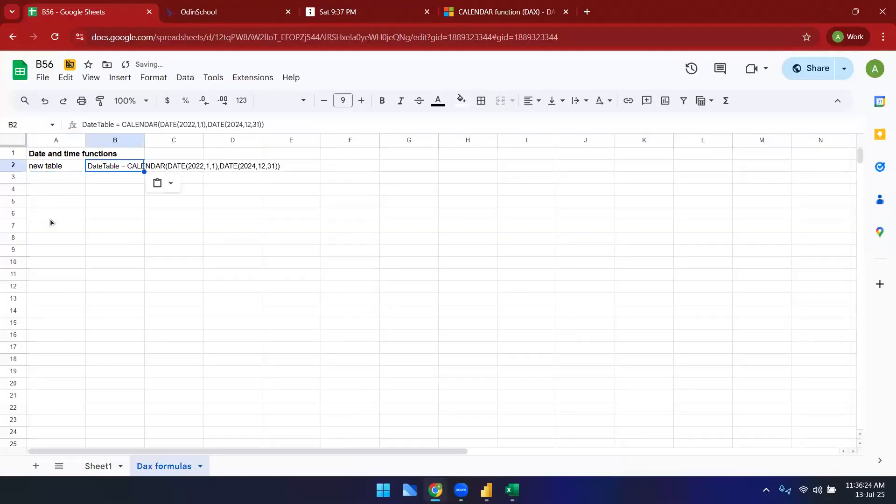
key(Return)
Step: Label the next notes row New column and paste the copied Year = YEAR(DateTable[Date]) formula beside it
text(New )
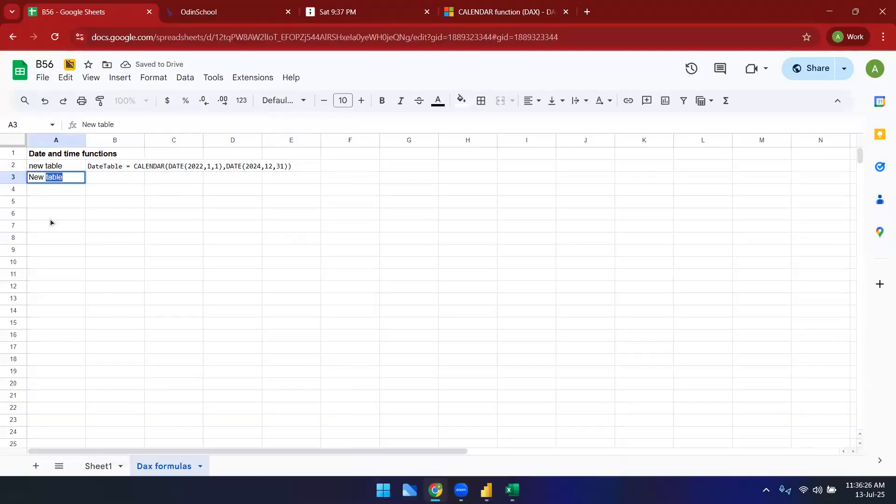
text(column)
key(Tab)
key(alt+Tab)
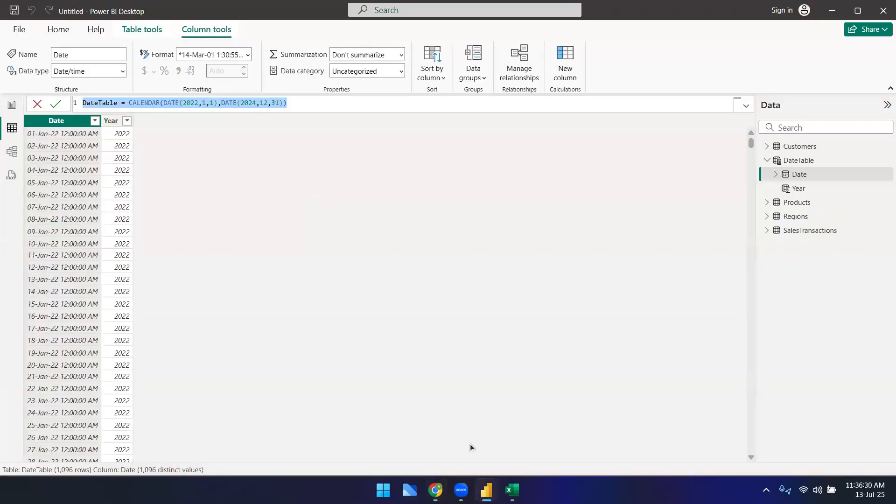
click(111, 120)
click(190, 102)
key(ctrl+a)
key(ctrl+c)
key(alt+Tab)
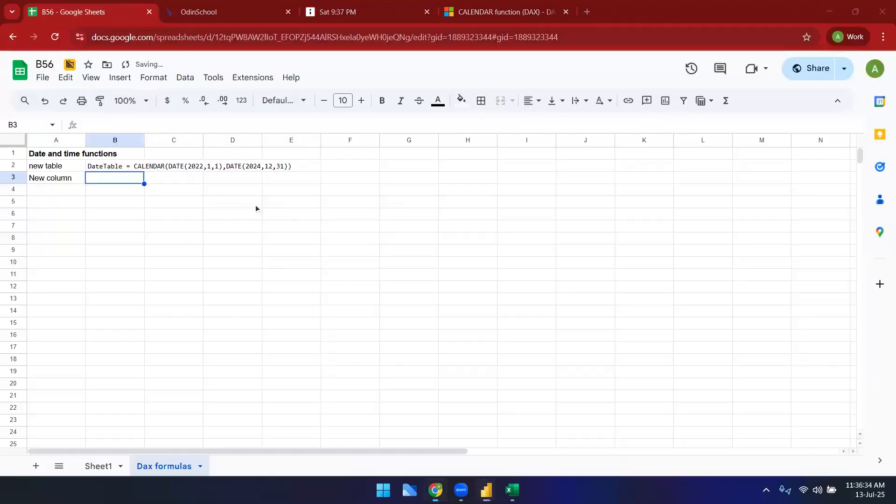
key(ctrl+v)
click(233, 214)
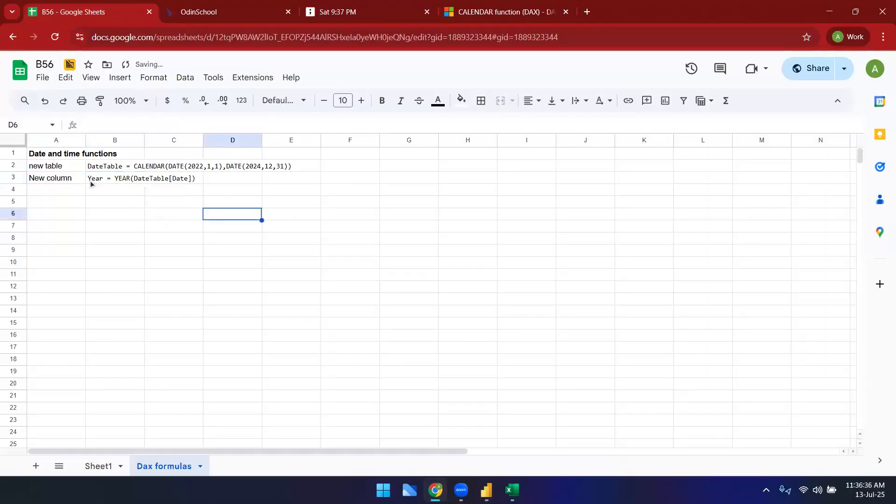
click(80, 188)
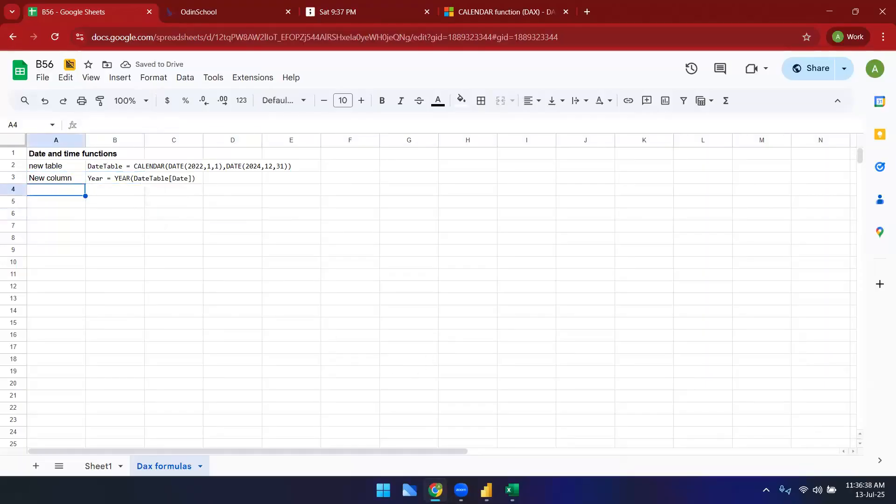
Step: Add a calculated column to DateTable with the formula Month = MONTH(DateTable[Date])
mouse_move(512, 490)
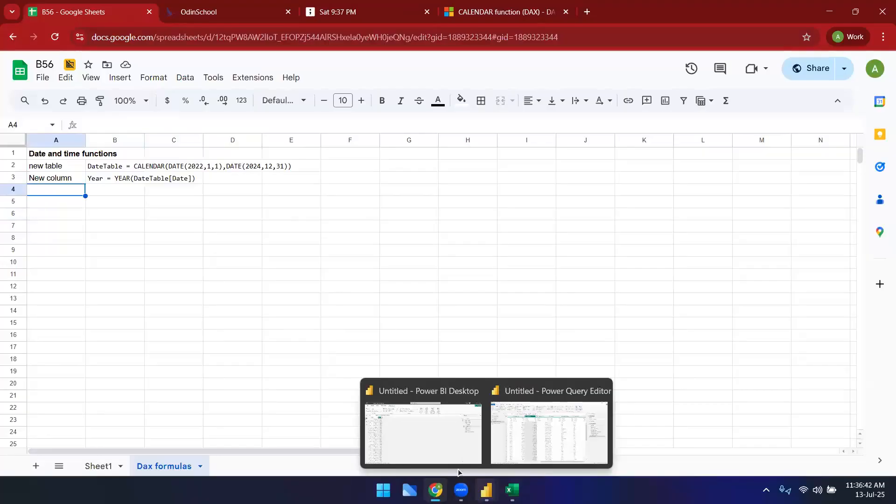
click(427, 444)
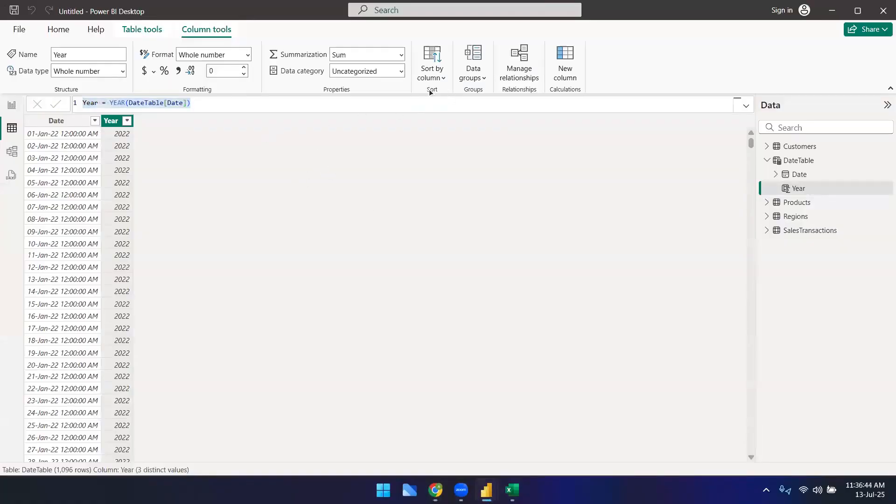
click(566, 61)
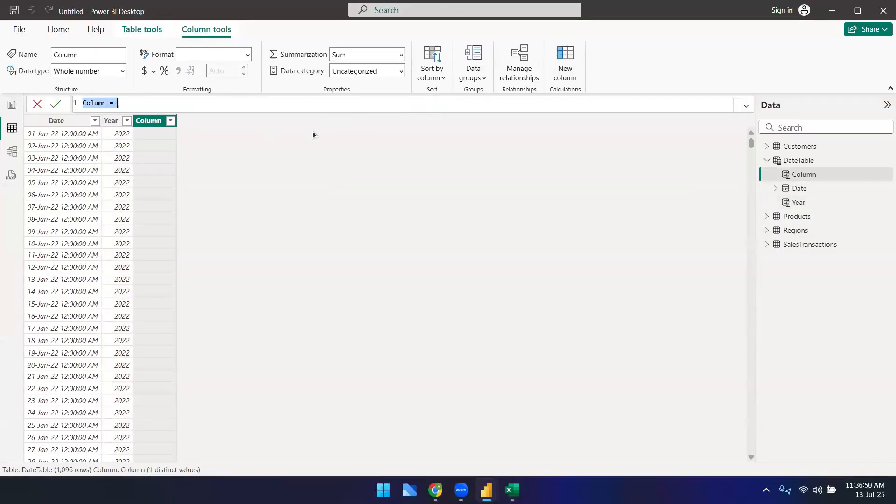
text(Month)
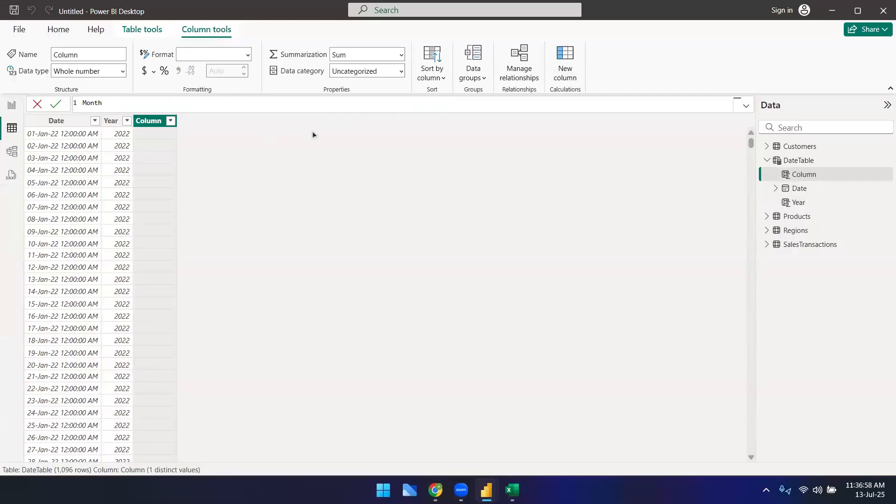
text(=)
text(MONTH()
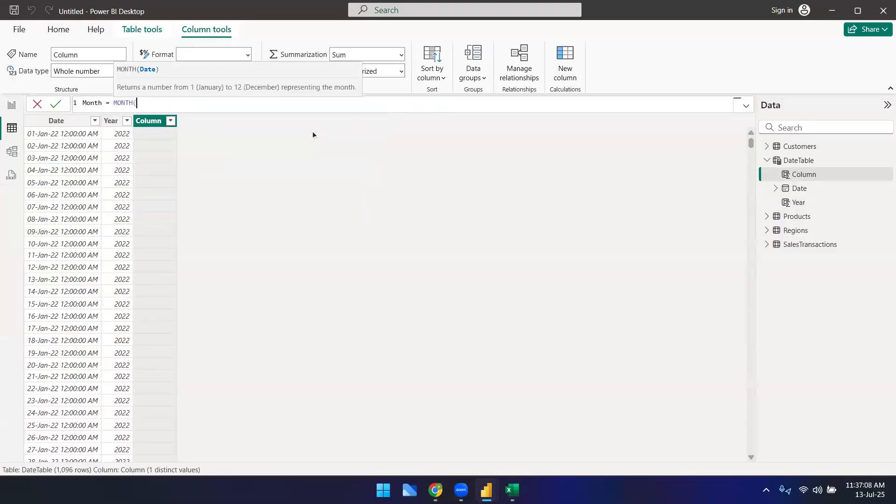
text(date)
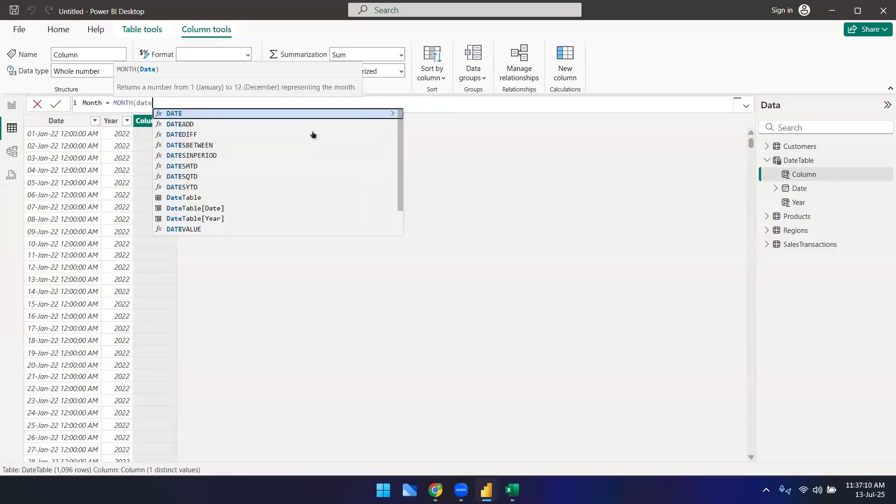
key(Down)
key(Down)
key(Tab)
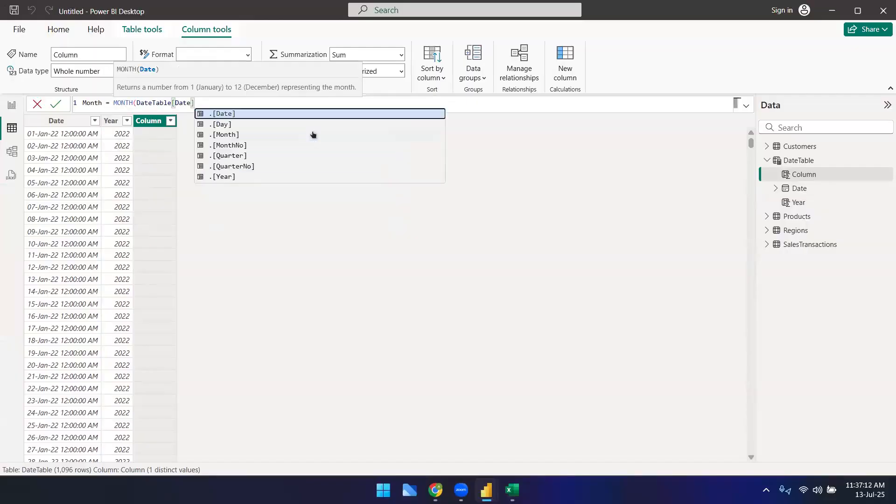
text())
key(Return)
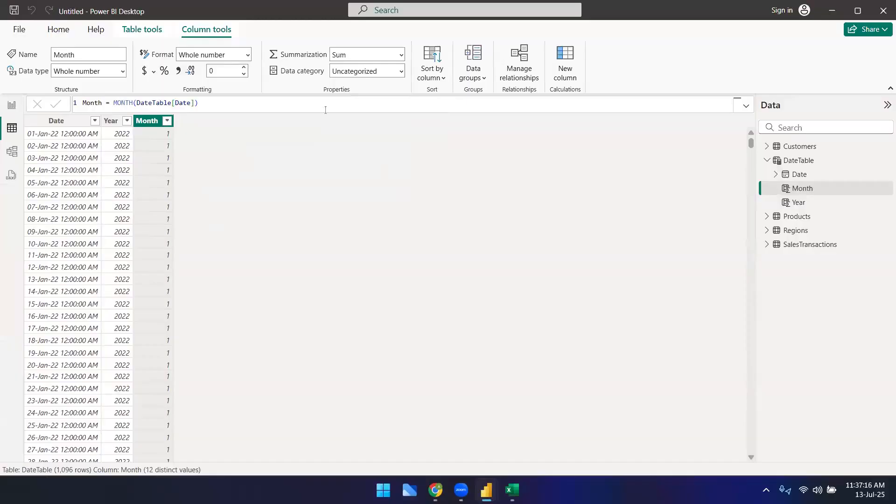
Step: Scroll through the new Month column values in the DateTable
scroll(159, 362, down, 20)
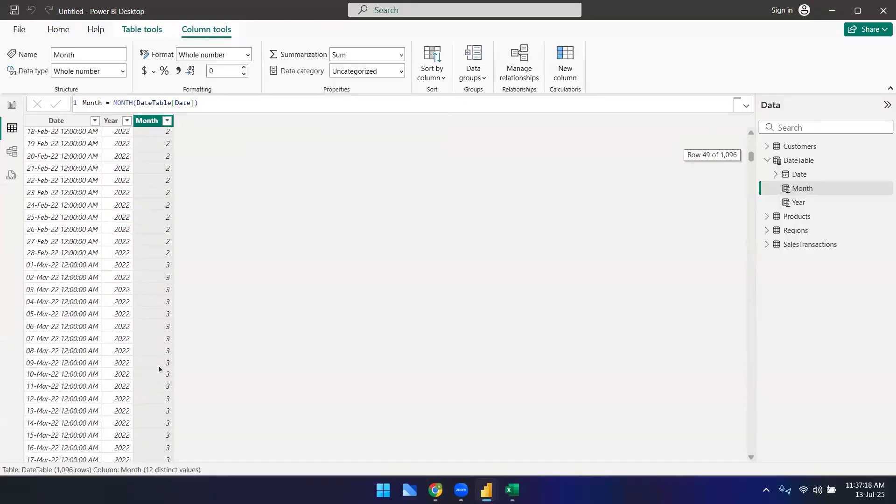
scroll(158, 366, up, 8)
scroll(158, 369, up, 14)
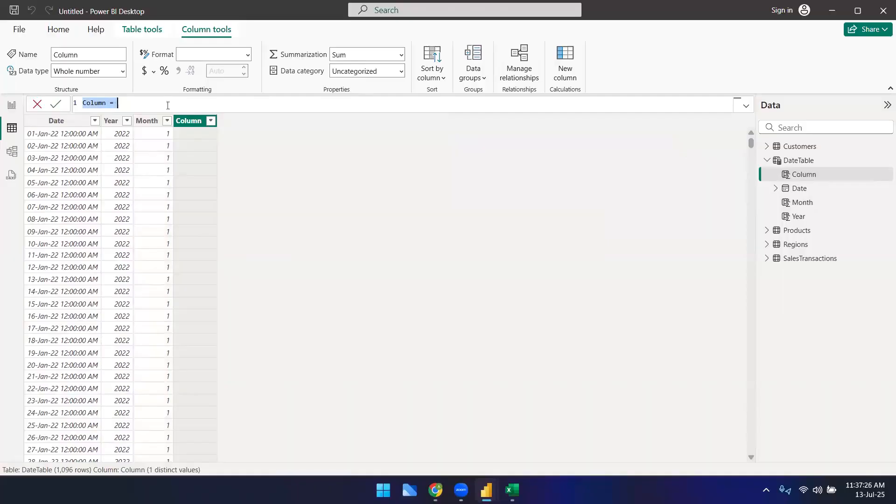
Step: Copy the Month formula into the notes sheet under the Year formula, repeating the New column label beside it
click(144, 121)
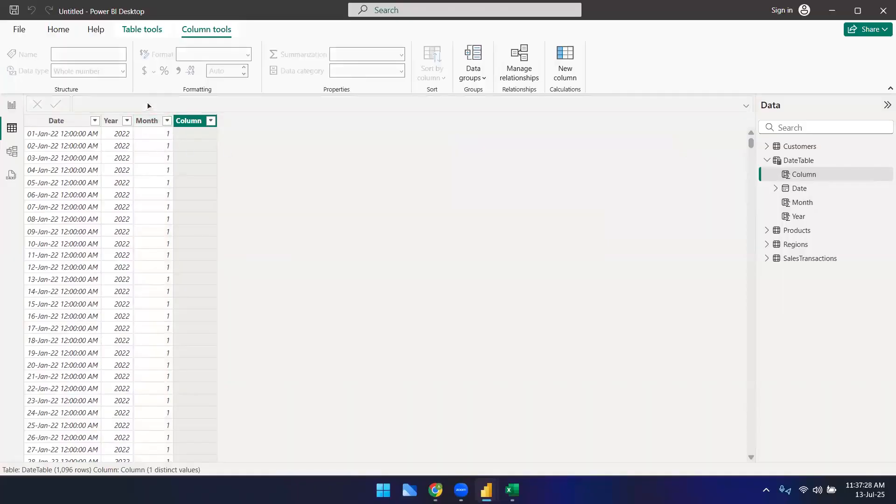
triple_click(148, 103)
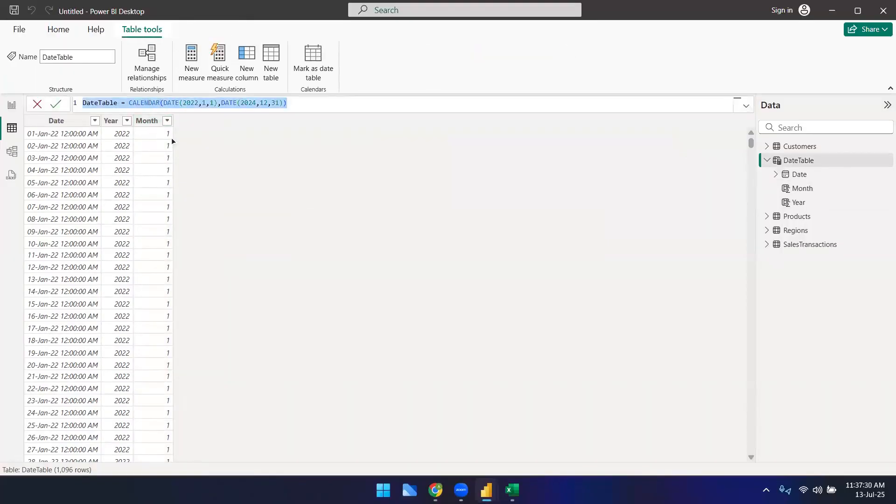
click(149, 122)
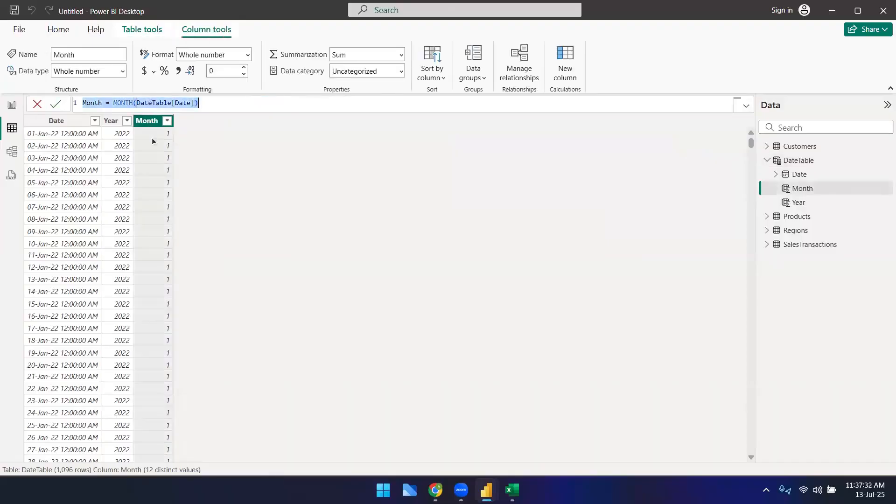
key(alt+Tab)
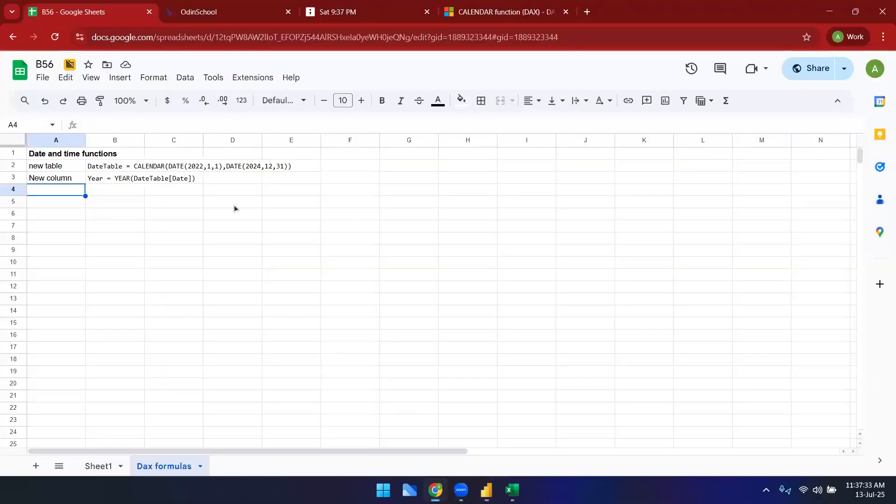
click(108, 194)
text(Month = MONTH(DateTable[Date]))
key(Left)
key(Up)
key(ctrl+c)
key(Down)
key(ctrl+v)
Step: Add a calculated column to DateTable with the formula MonthName = FORMAT(DateTable[Date], "MMMM")
key(alt+Tab)
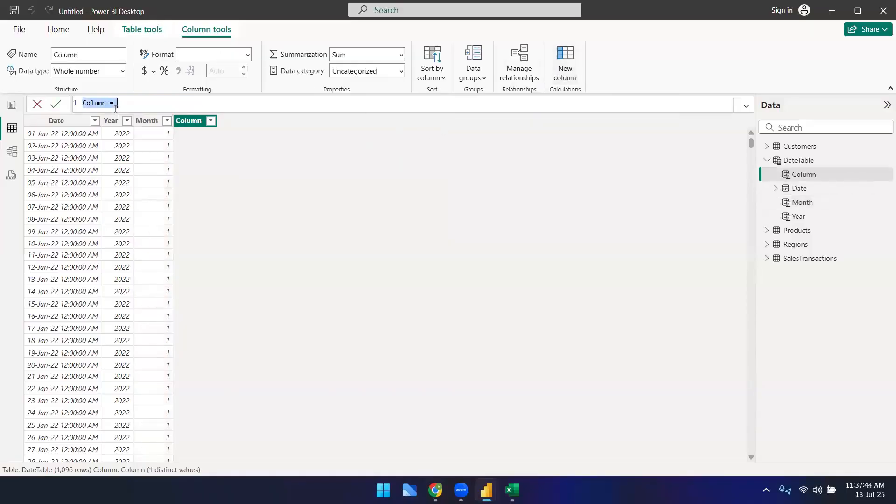
text(MonthN)
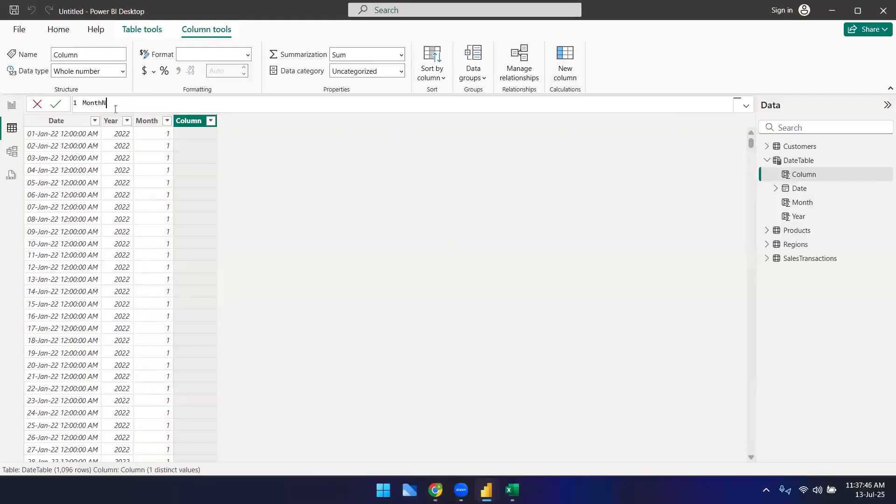
text(ame = format)
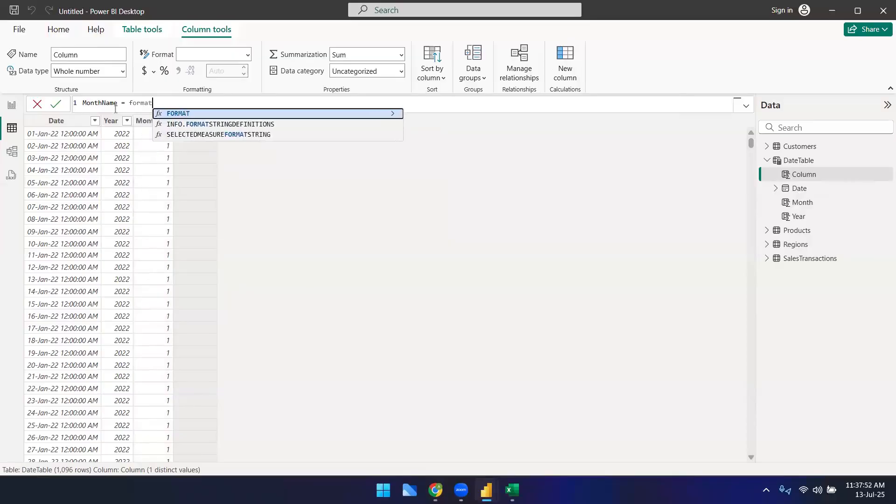
key(Tab)
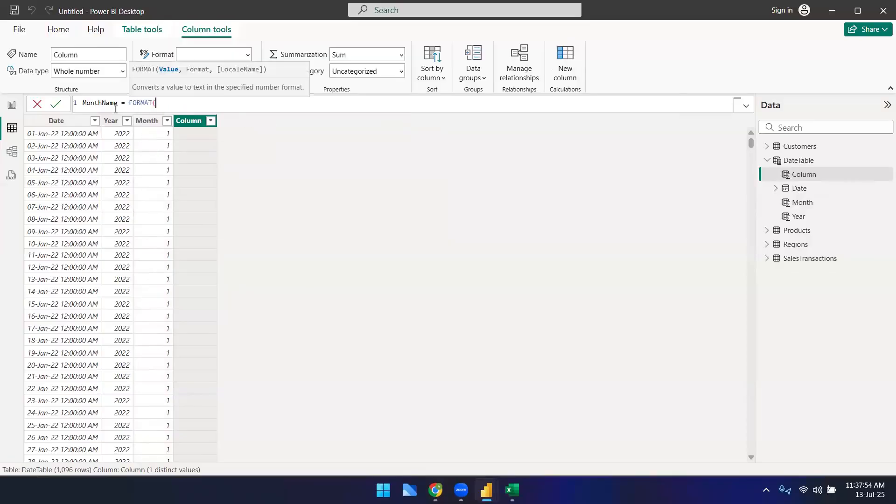
text(date)
key(Down)
key(Down)
key(Down)
key(Down)
key(Down)
key(Down)
key(Down)
key(Down)
key(Down)
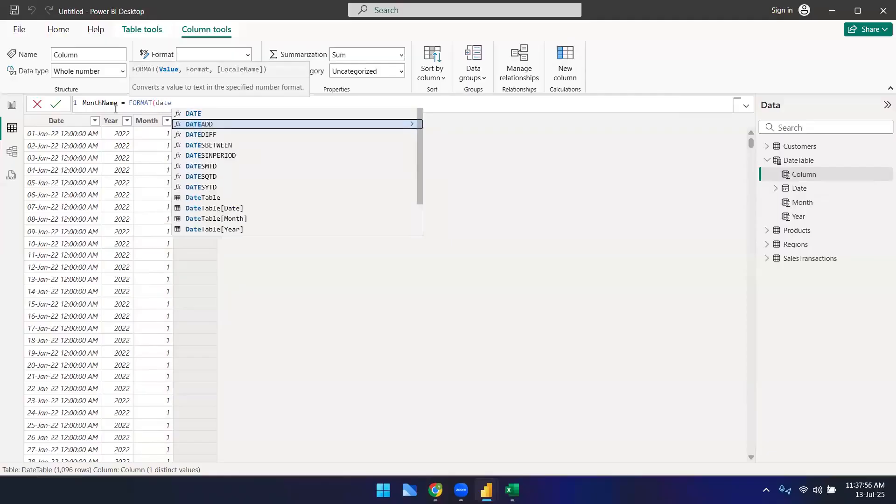
key(Tab)
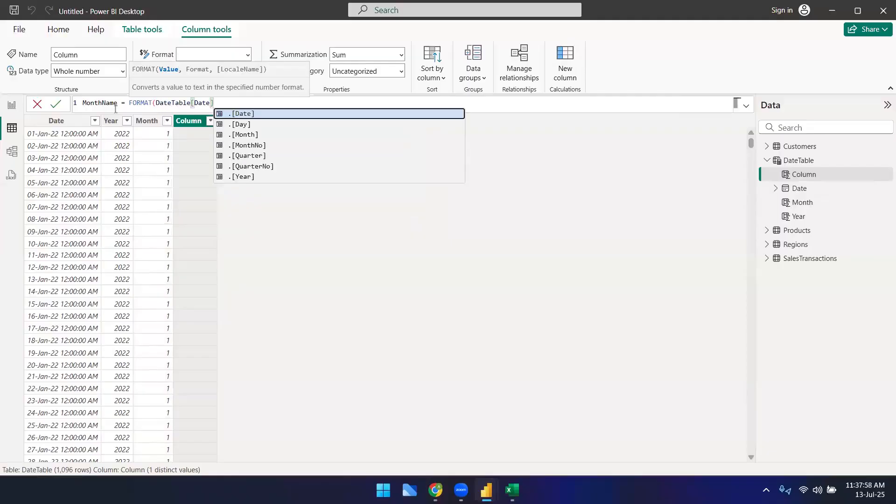
text(,)
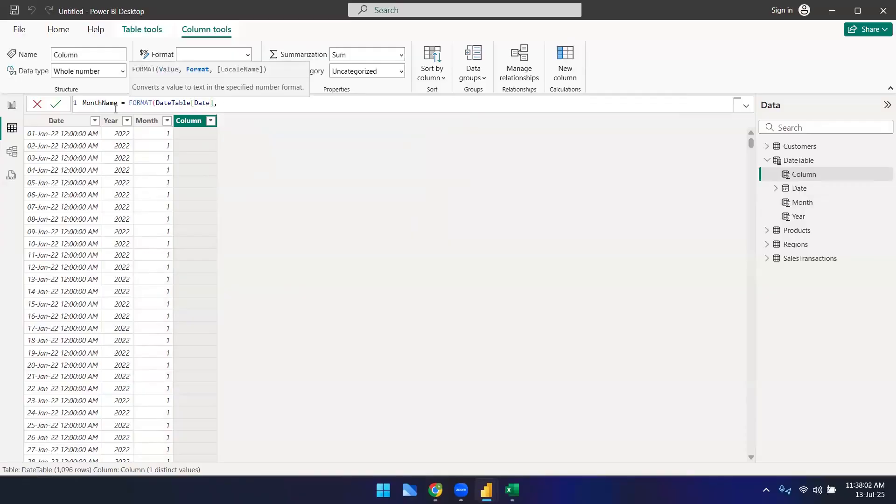
text( "MMMM"))
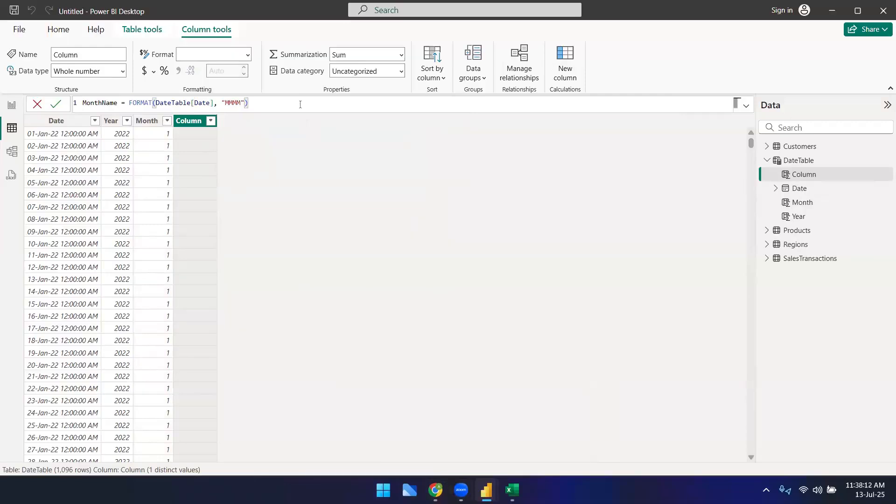
key(Return)
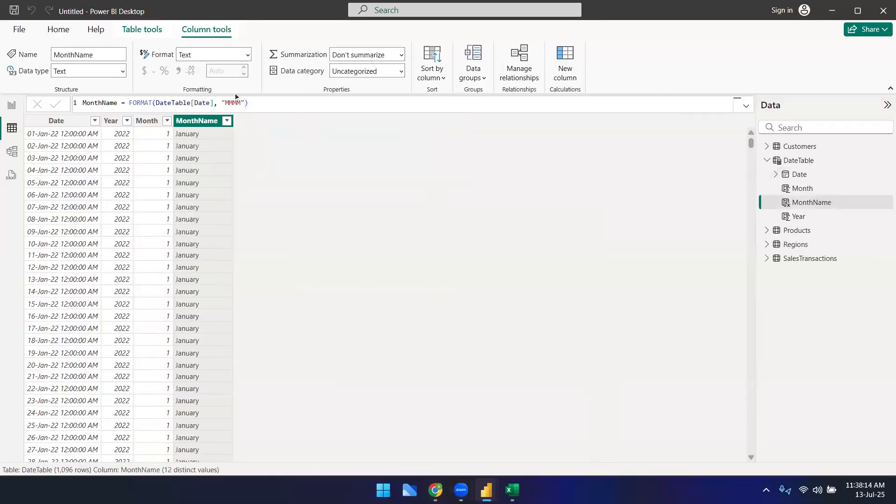
Step: Copy the MonthName formula into the notes sheet's next row and repeat the New column label beside it
double_click(231, 102)
click(271, 103)
key(ctrl+a)
key(alt+Tab)
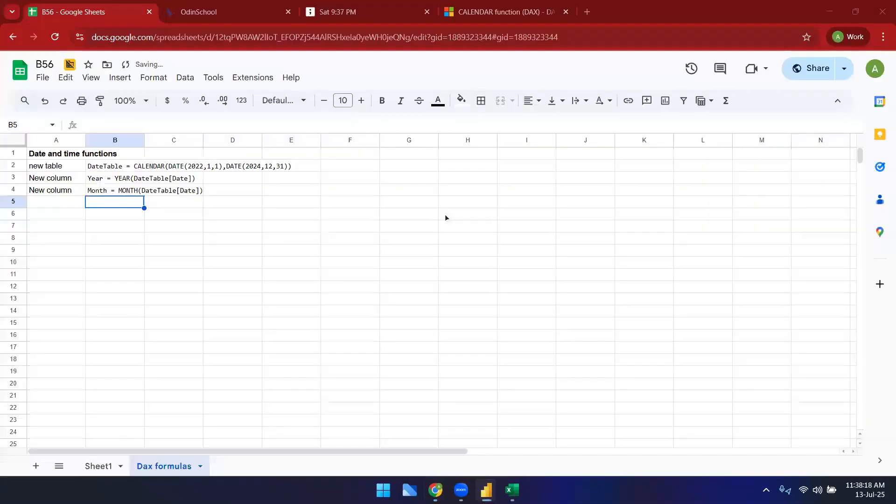
key(ctrl+v)
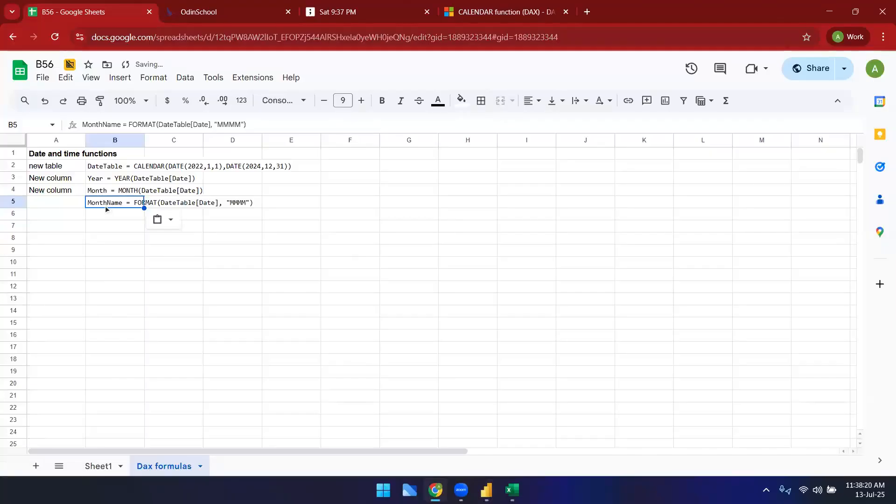
click(61, 206)
click(61, 193)
key(ctrl+c)
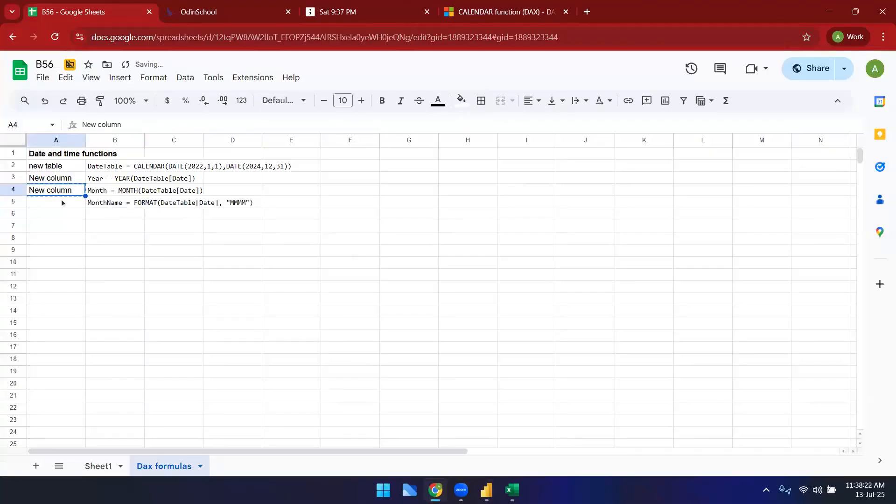
click(60, 201)
key(ctrl+v)
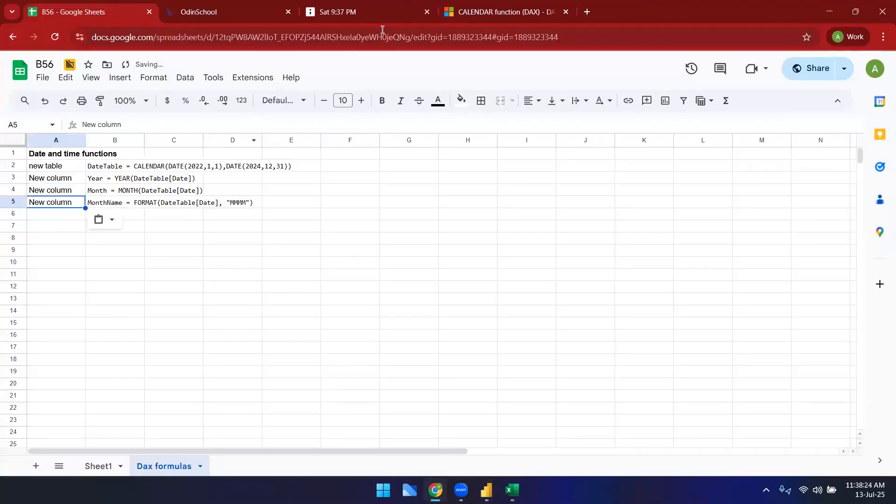
Step: Browse the Microsoft Learn DAX reference page for the MONTH function and the function list
click(461, 19)
scroll(55, 263, up, 3)
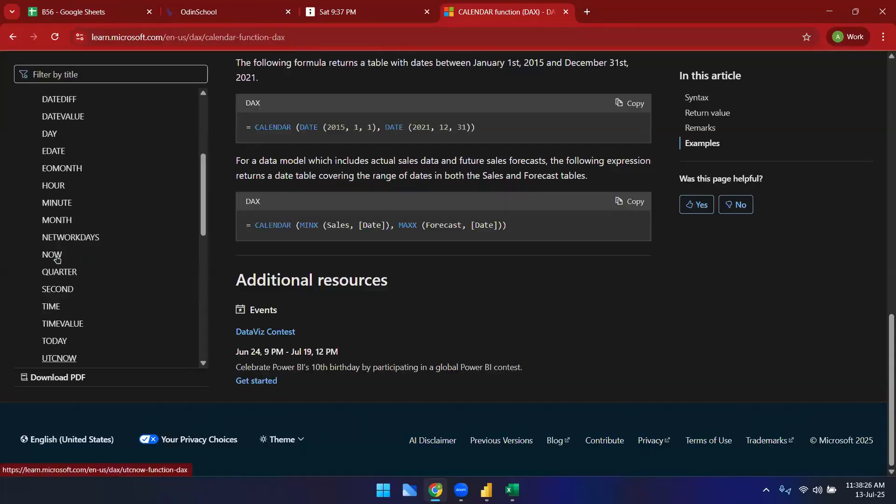
click(58, 238)
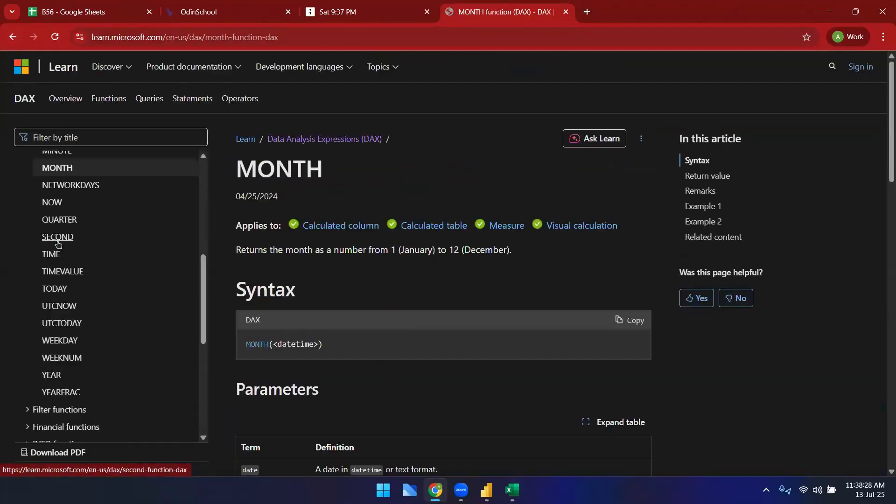
scroll(383, 381, down, 2)
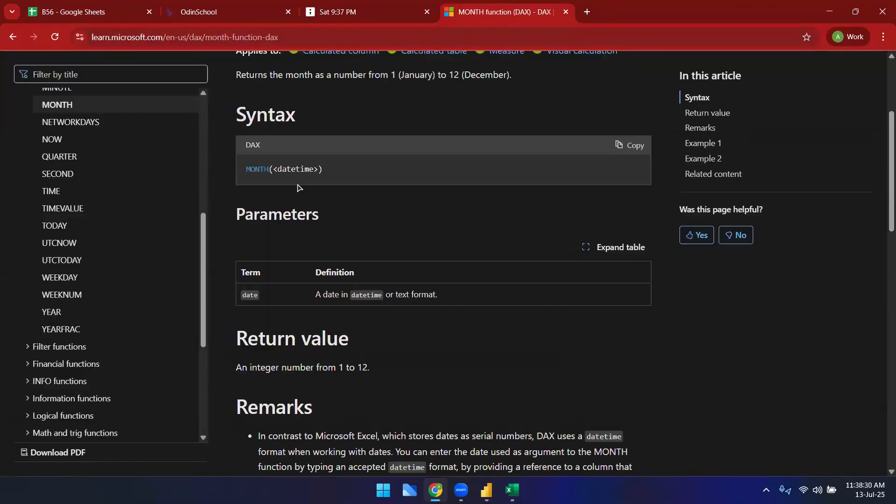
scroll(374, 310, down, 6)
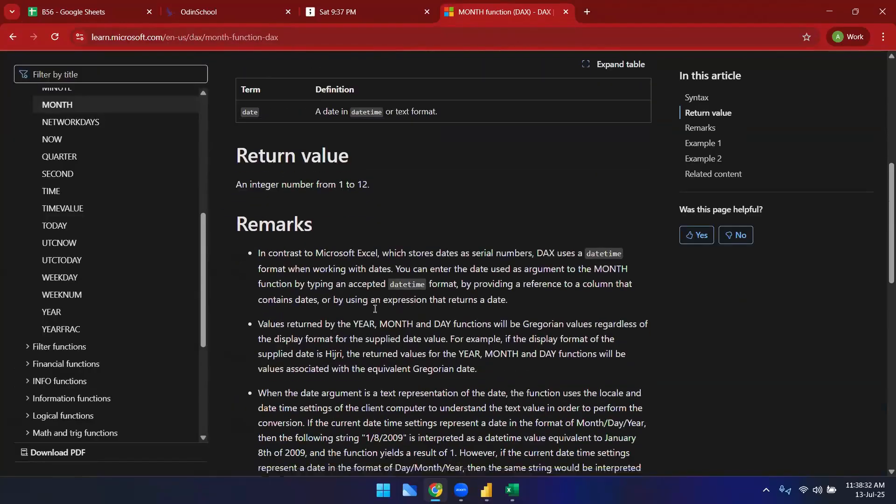
scroll(106, 308, up, 5)
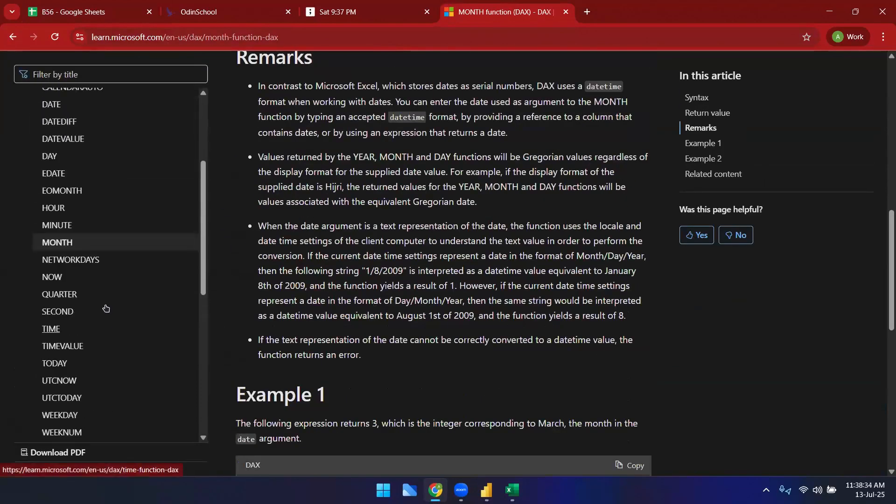
scroll(58, 351, down, 1)
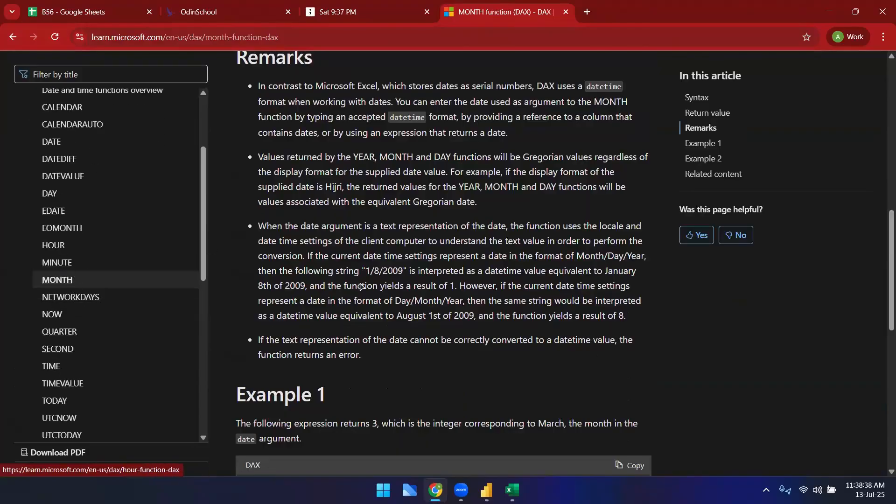
scroll(360, 280, down, 7)
scroll(360, 285, down, 3)
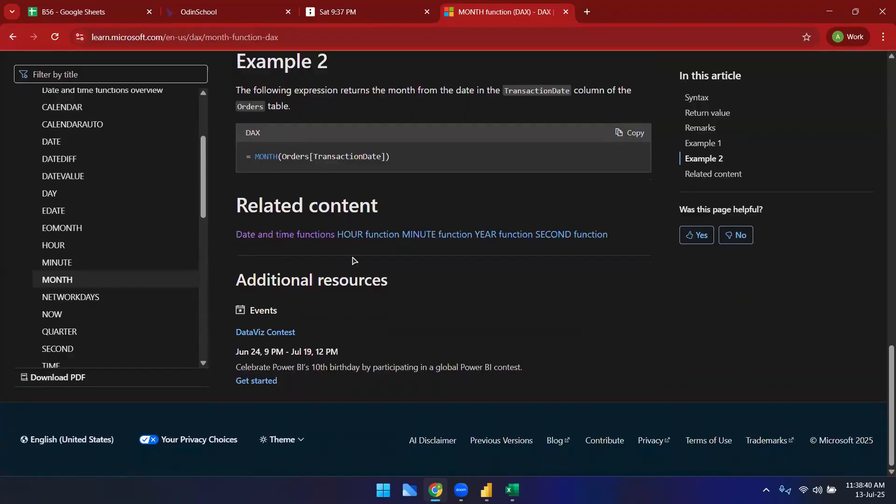
scroll(80, 284, down, 6)
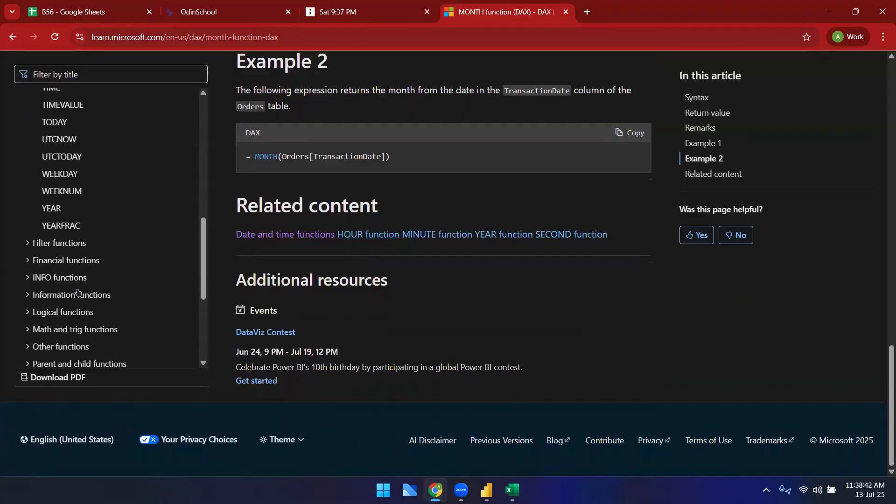
scroll(54, 273, down, 1)
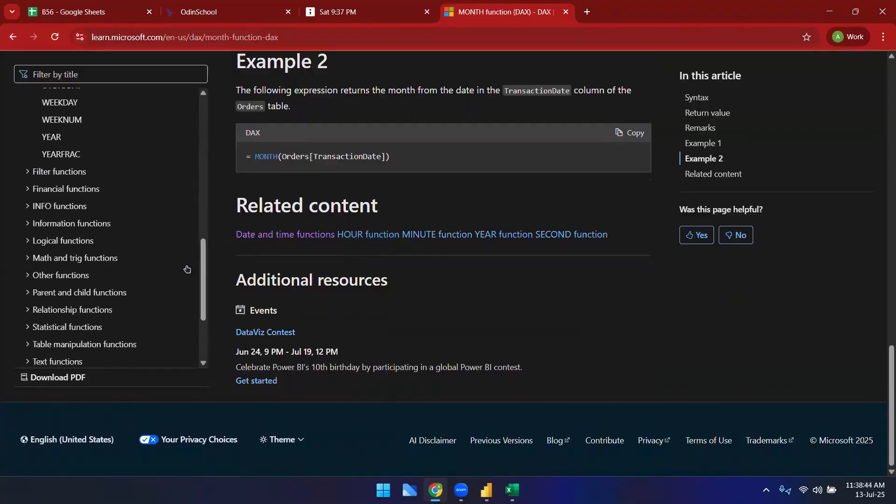
click(27, 176)
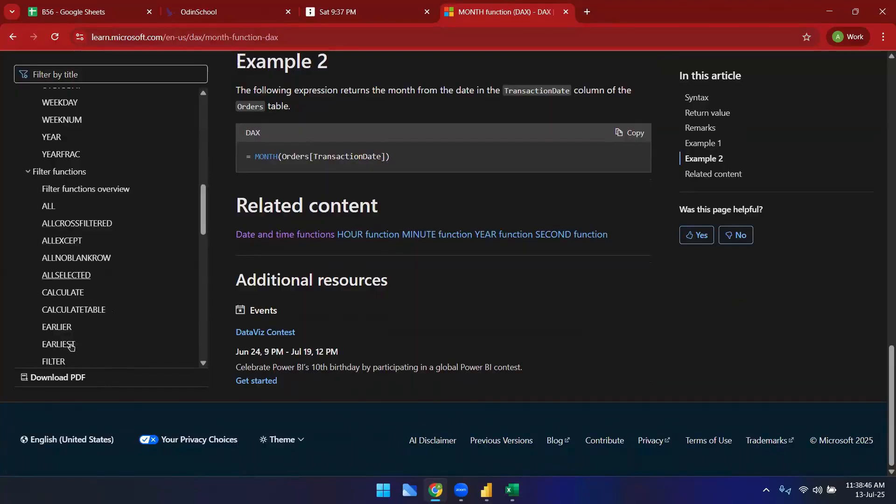
scroll(82, 324, down, 2)
scroll(82, 324, up, 10)
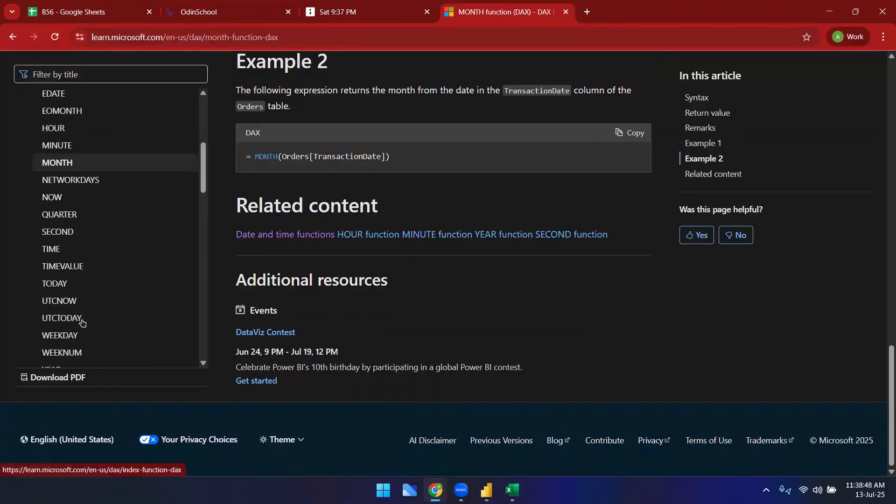
Step: Search the DAX reference for the FORMAT function and read its documentation page
click(91, 78)
text(format)
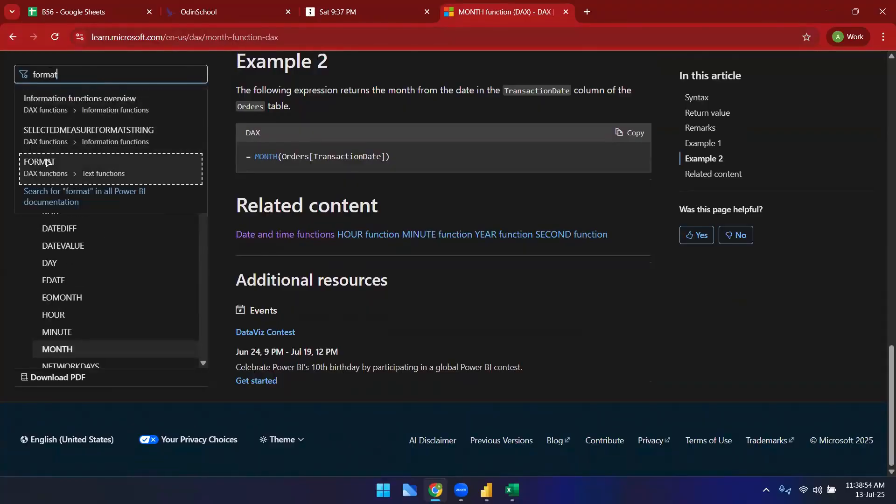
click(51, 182)
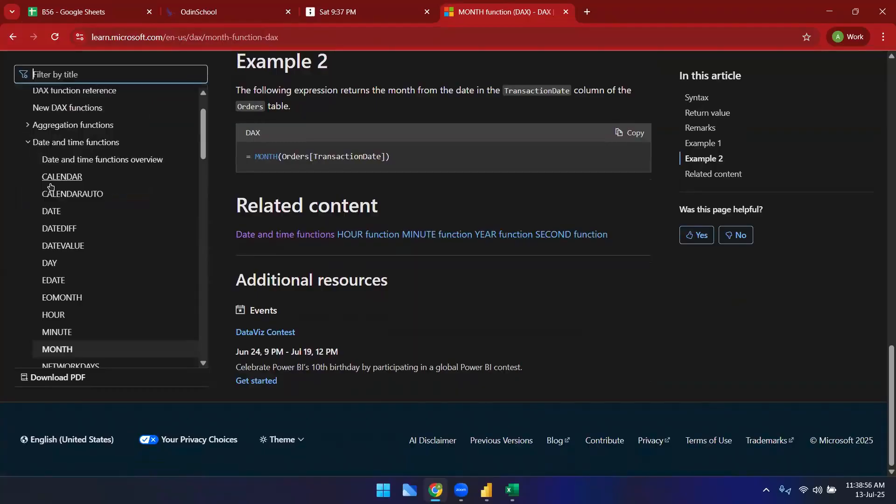
scroll(381, 319, down, 3)
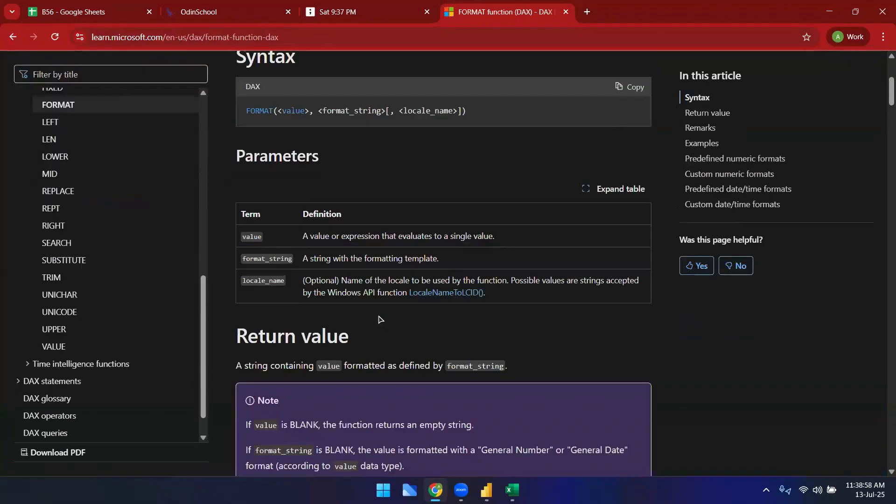
scroll(381, 319, down, 5)
scroll(90, 326, up, 5)
scroll(90, 326, up, 4)
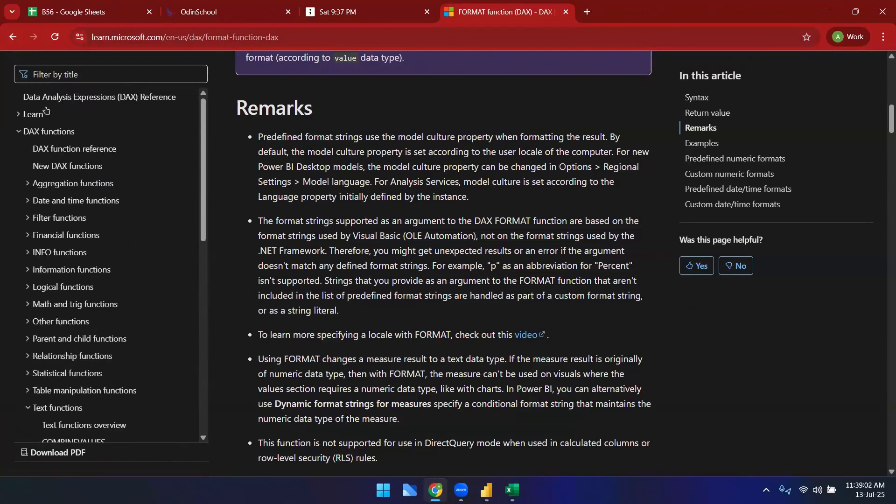
click(13, 36)
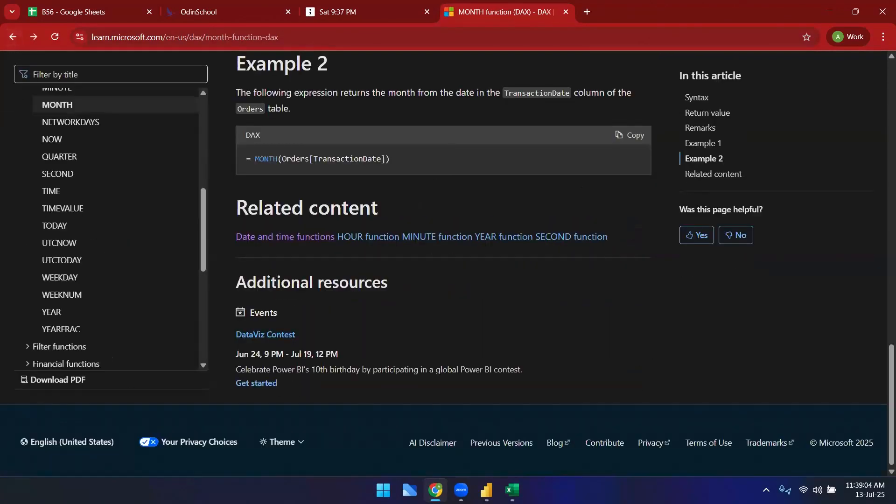
Step: Examine the DateTable sheet in the RetailSalesDataset Excel workbook for reference columns
mouse_move(487, 490)
click(474, 439)
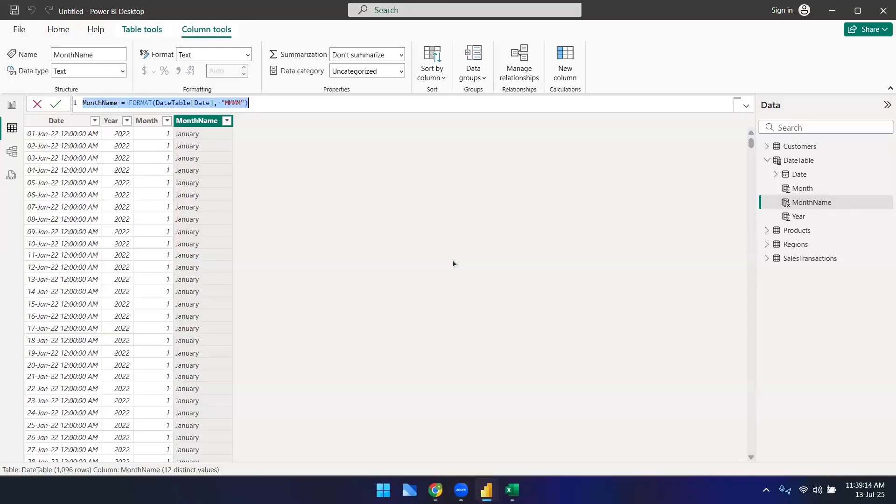
click(512, 490)
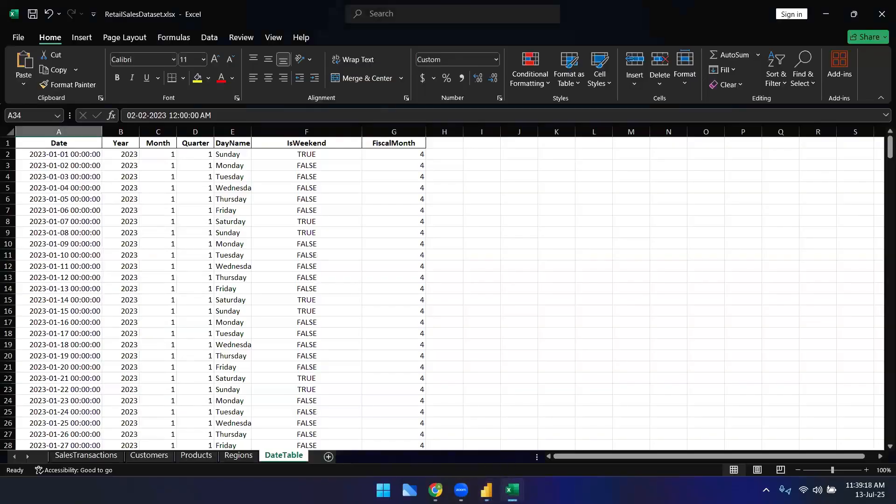
click(435, 490)
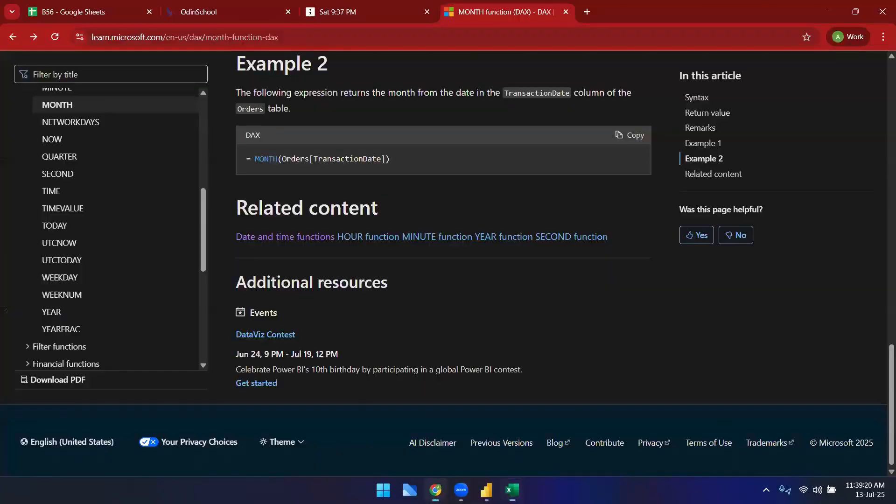
mouse_move(486, 490)
click(446, 427)
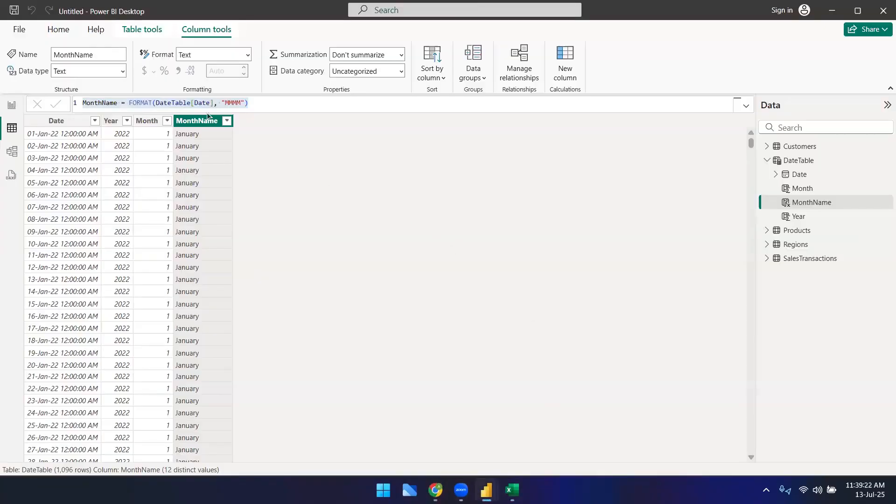
Step: Add a new DateTable column DayName = FORMAT(DateTable[Date], "dddd") and commit it
click(207, 104)
click(566, 70)
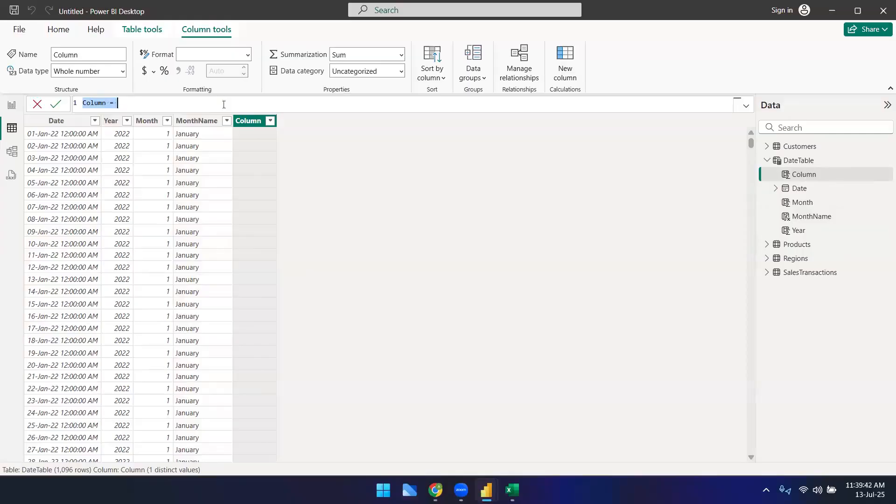
text(f)
key(BackSpace)
text(DayName = )
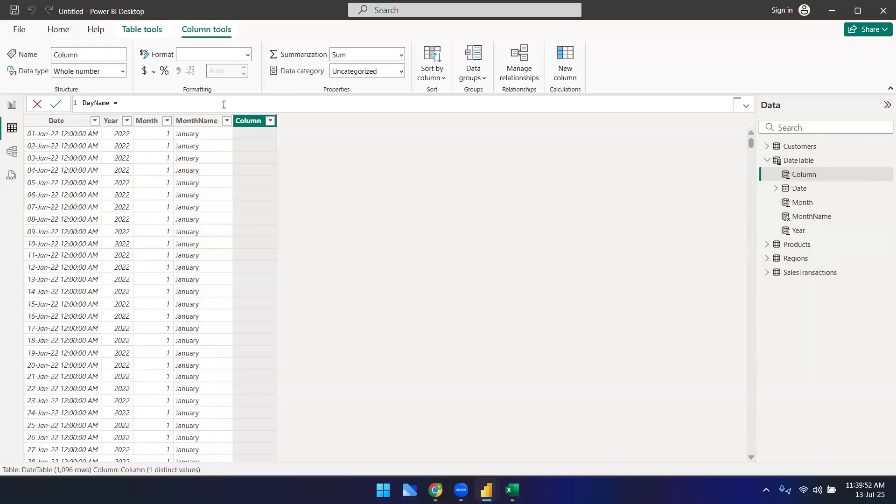
text(form)
key(Tab)
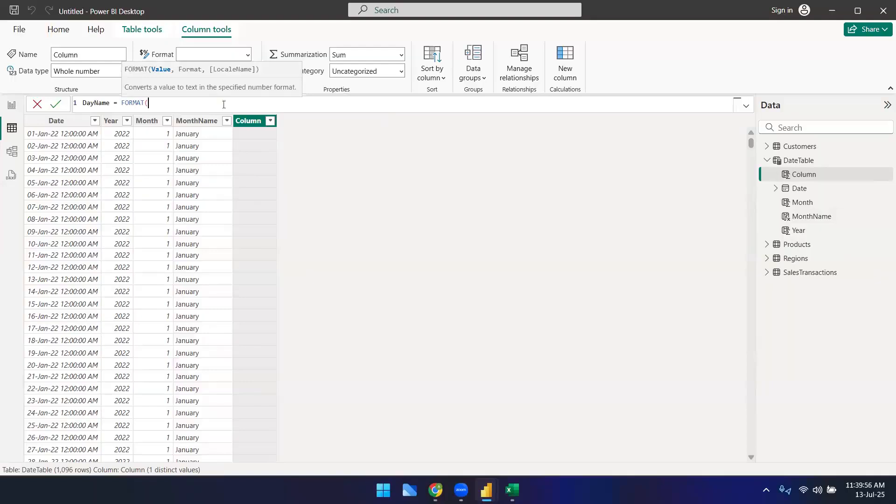
text(da)
key(Down)
key(Down)
key(Down)
key(Down)
key(Down)
key(Down)
key(Down)
key(Down)
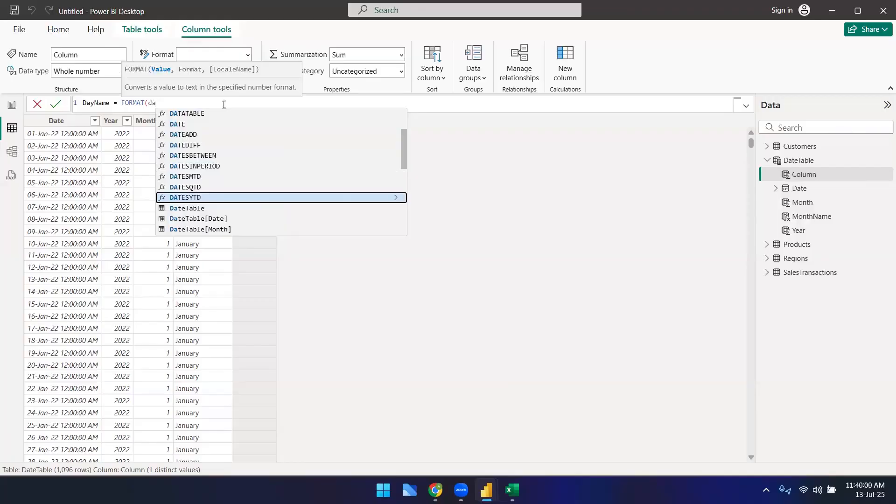
key(Down)
key(Down)
key(Tab)
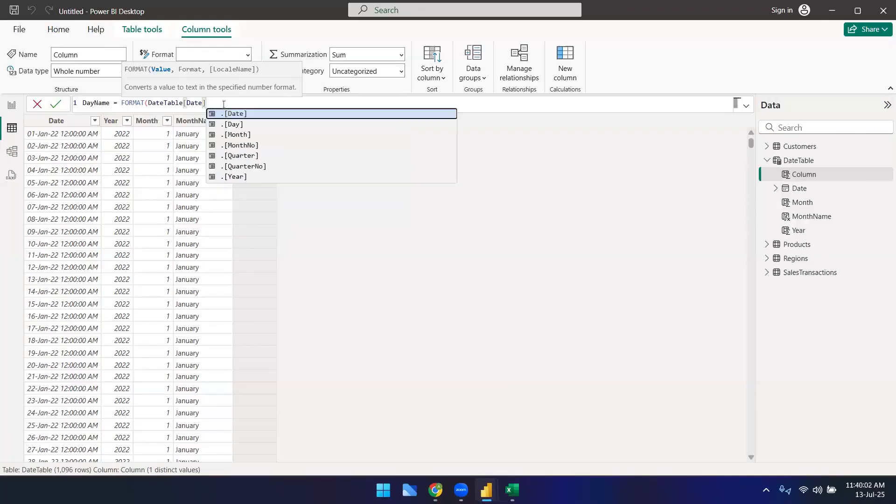
text(, "D)
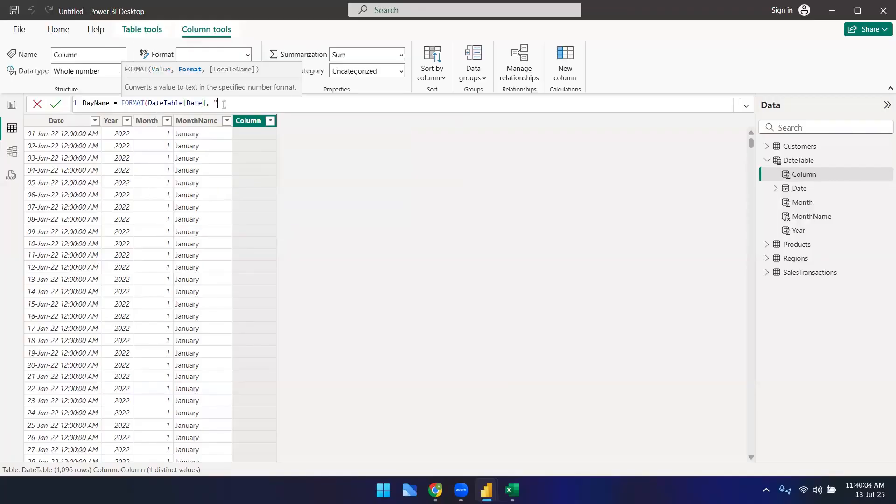
key(BackSpace)
text(dddd"))
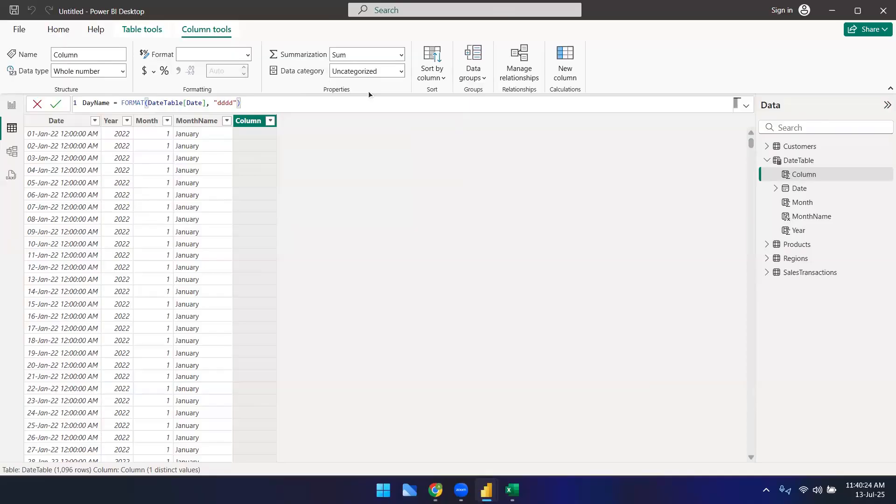
key(Return)
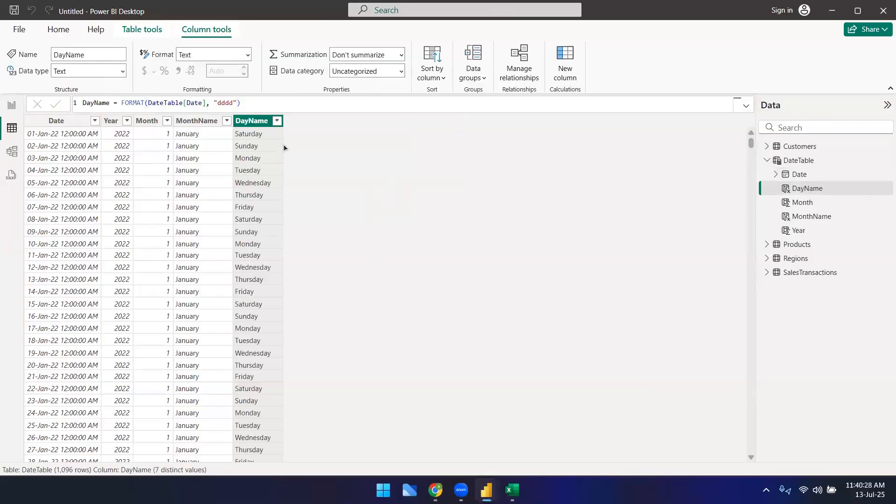
Step: Copy the DayName formula into the notes sheet's next row, repeat the New column label beside it, and return to Power BI
click(223, 101)
key(ctrl+a)
key(ctrl+c)
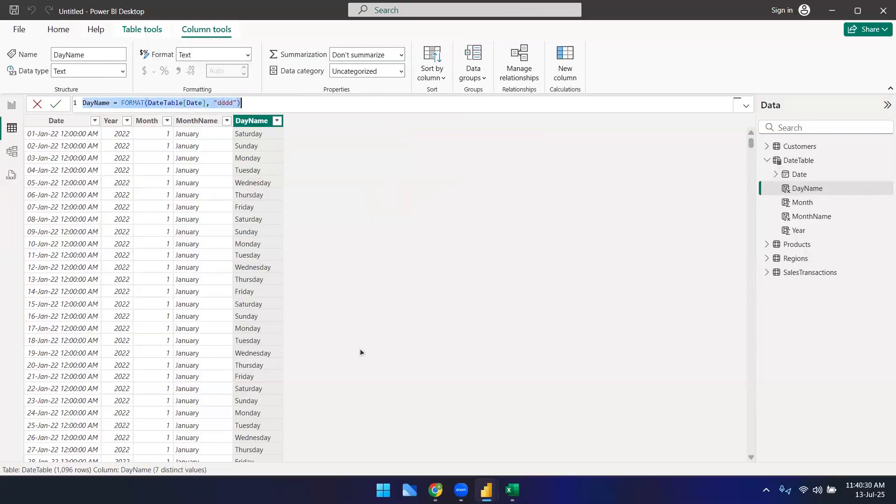
key(alt+Tab)
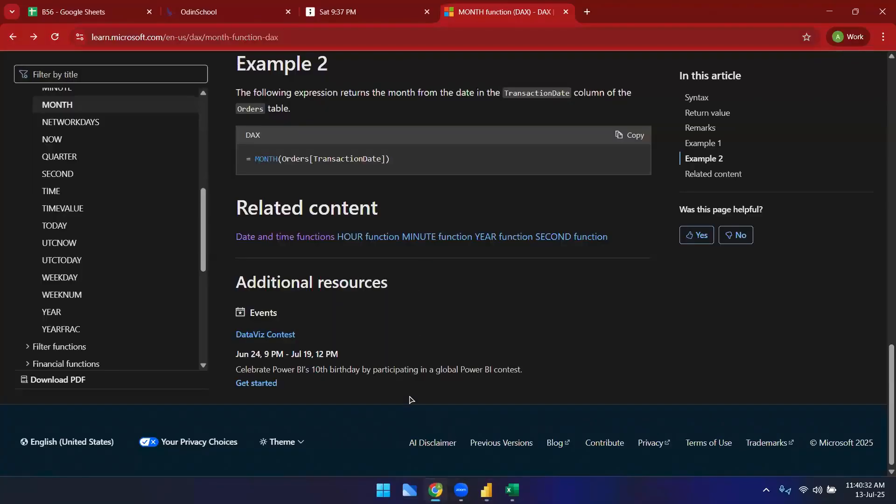
click(101, 6)
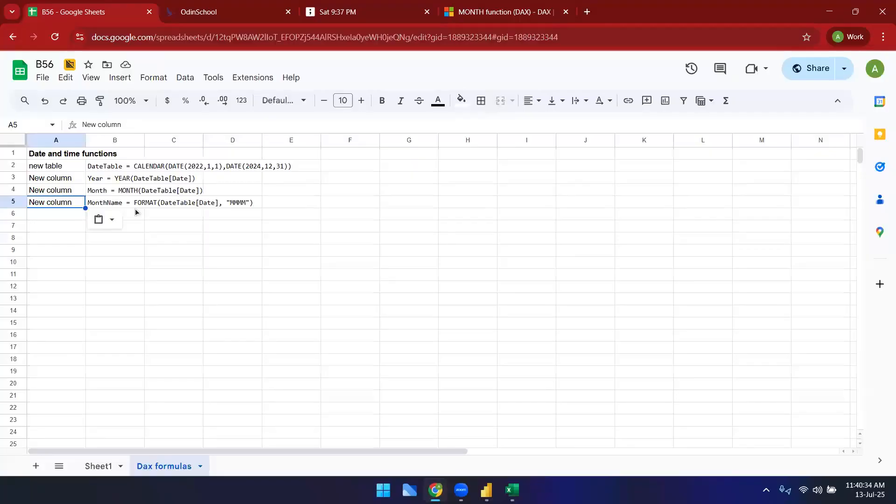
click(138, 216)
key(ctrl+v)
click(50, 204)
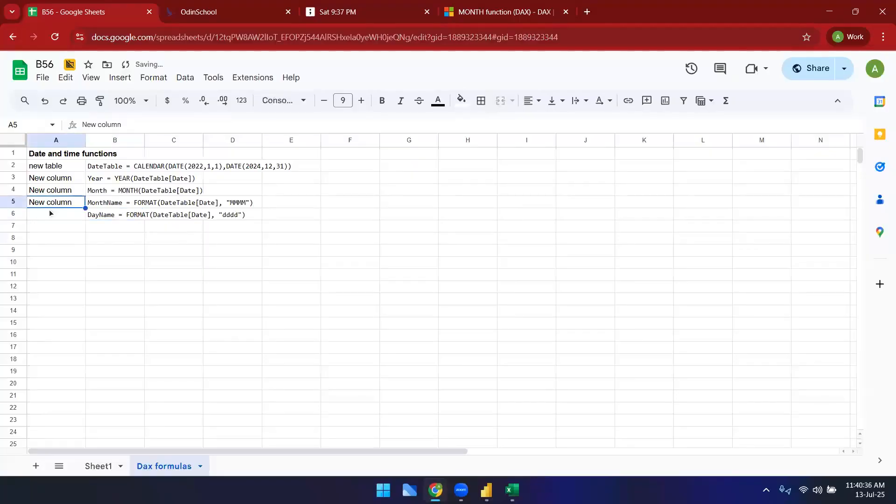
click(68, 218)
text(New column)
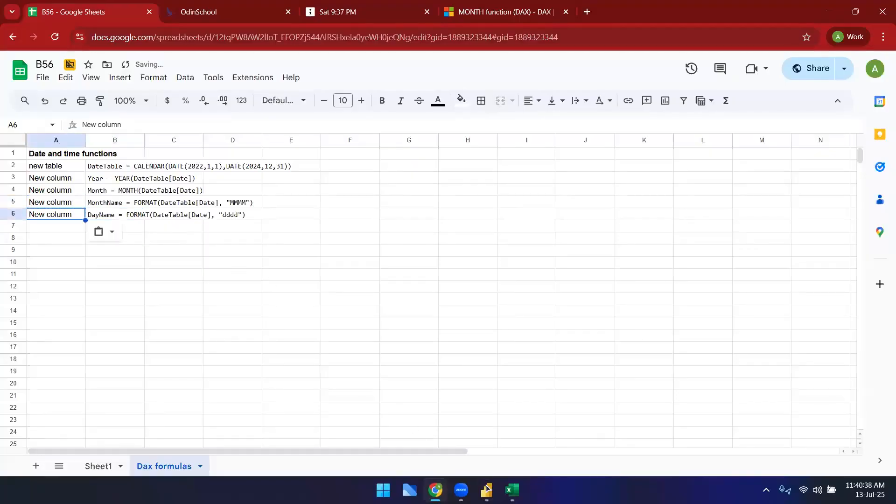
mouse_move(486, 489)
click(458, 446)
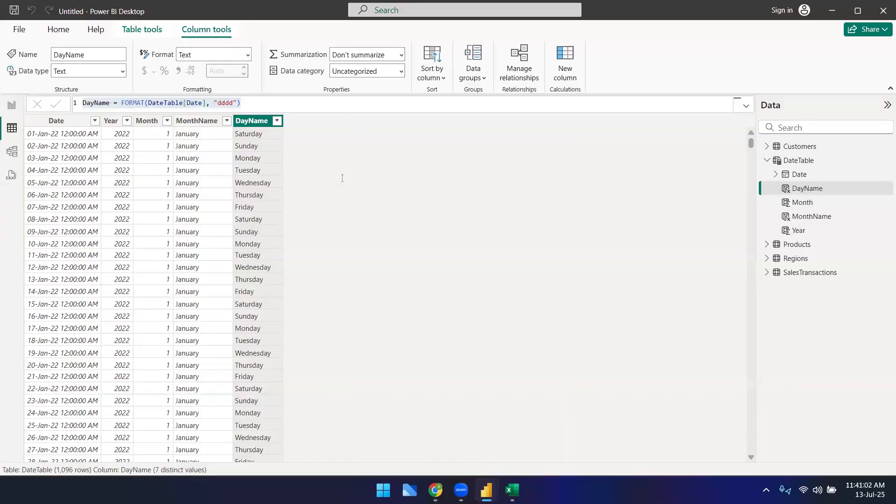
Step: Add a new calculated column named Weekday with the formula WEEKDAY(DateTable[Date],2)
click(313, 104)
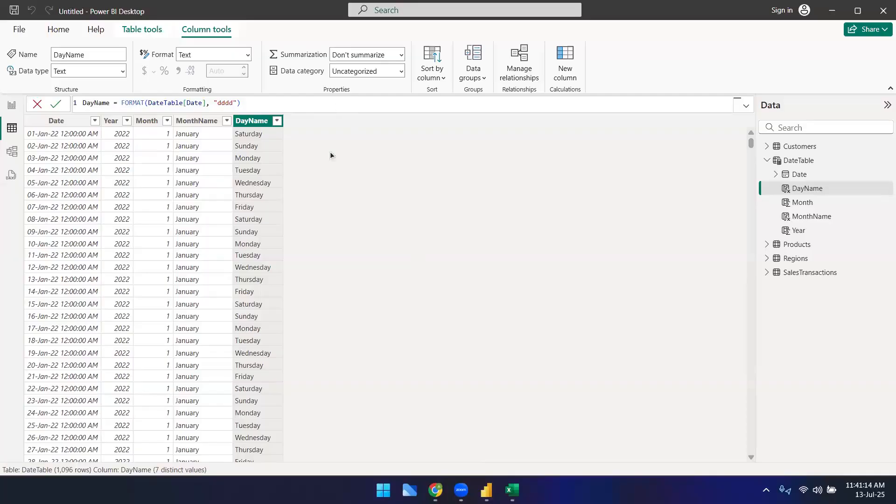
click(571, 69)
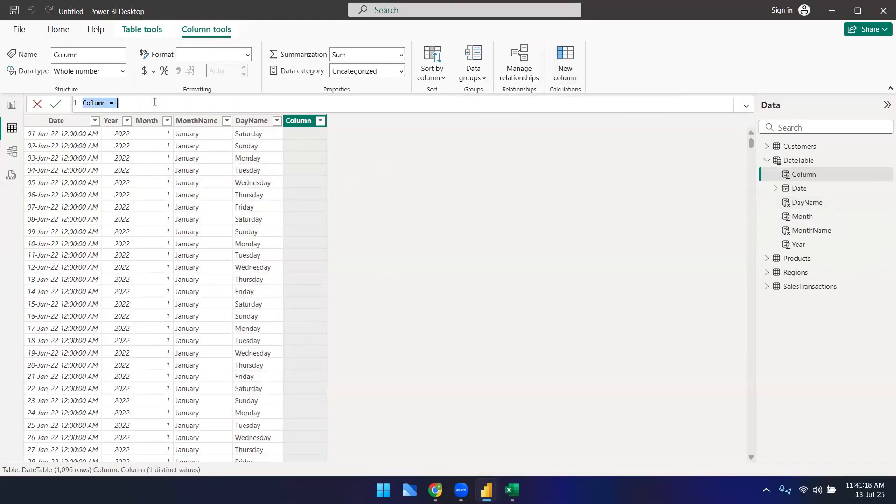
text(Weekday)
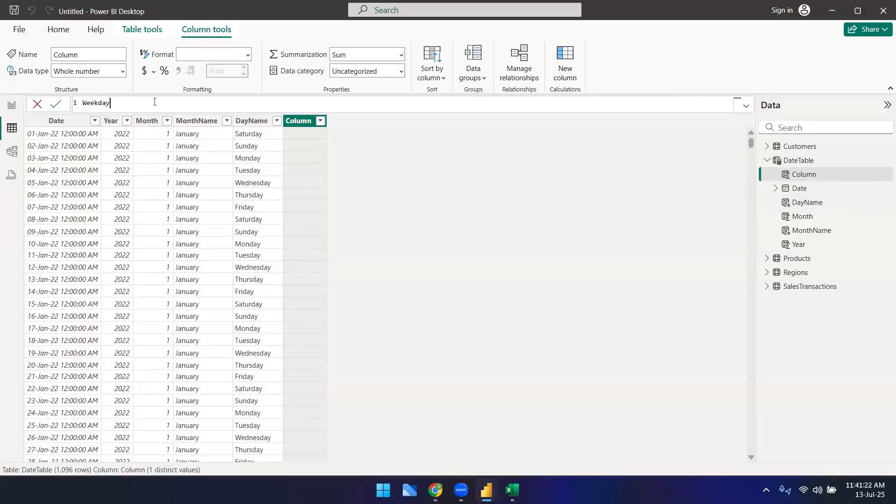
text( = wee)
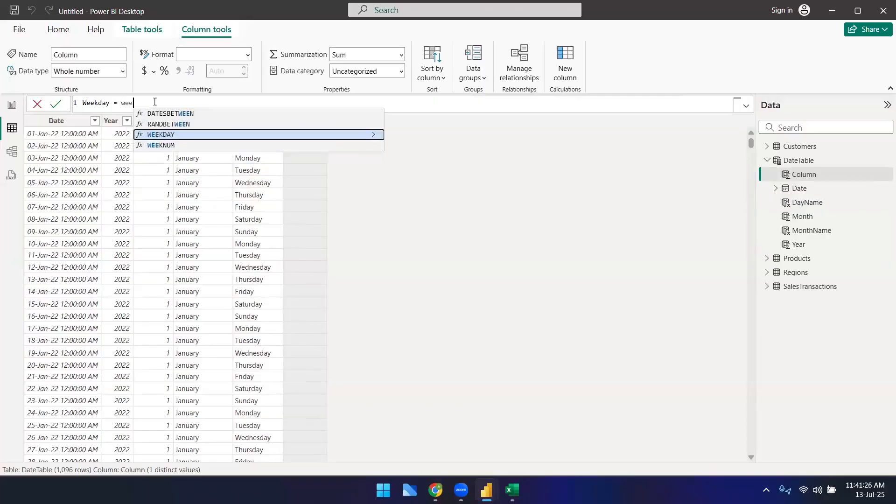
key(Tab)
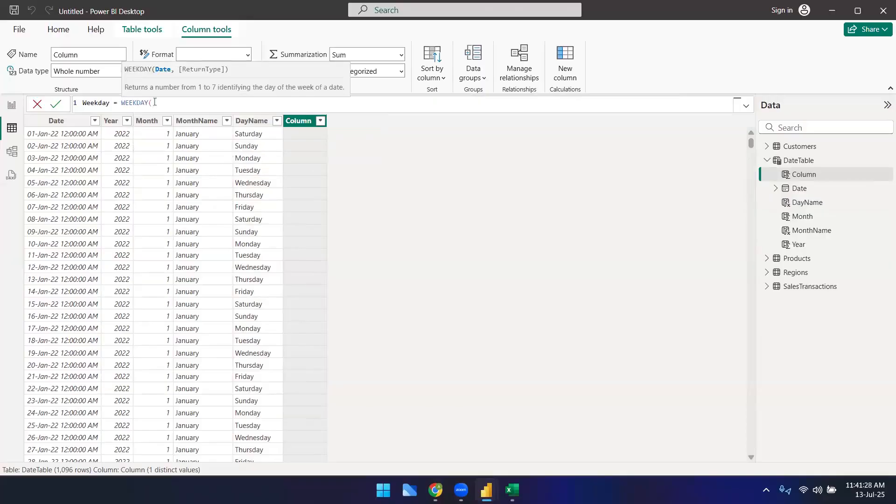
text(date)
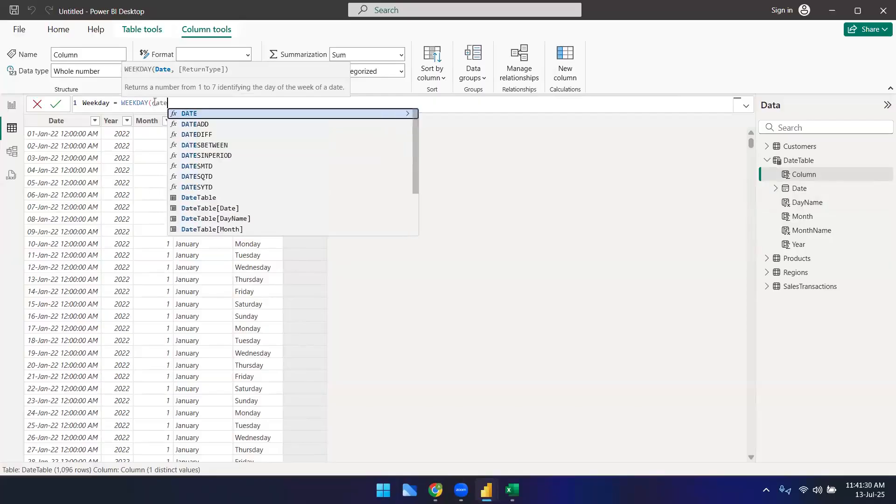
key(Down)
key(Tab)
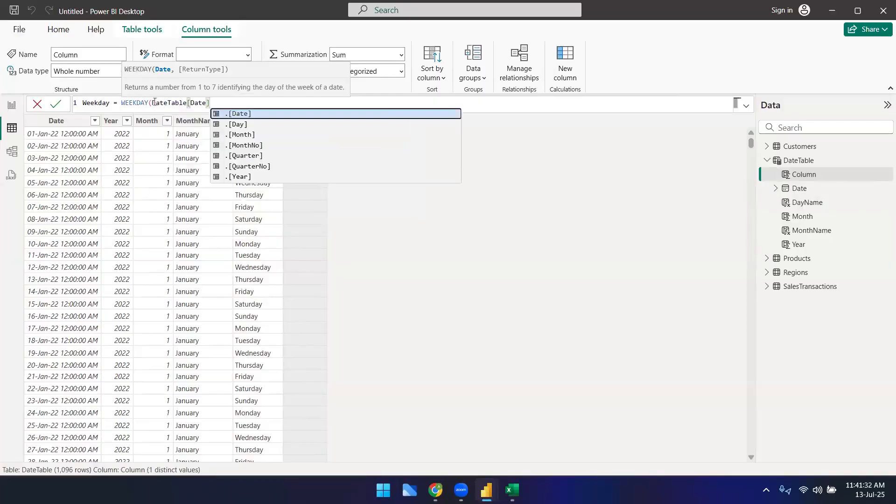
text(,)
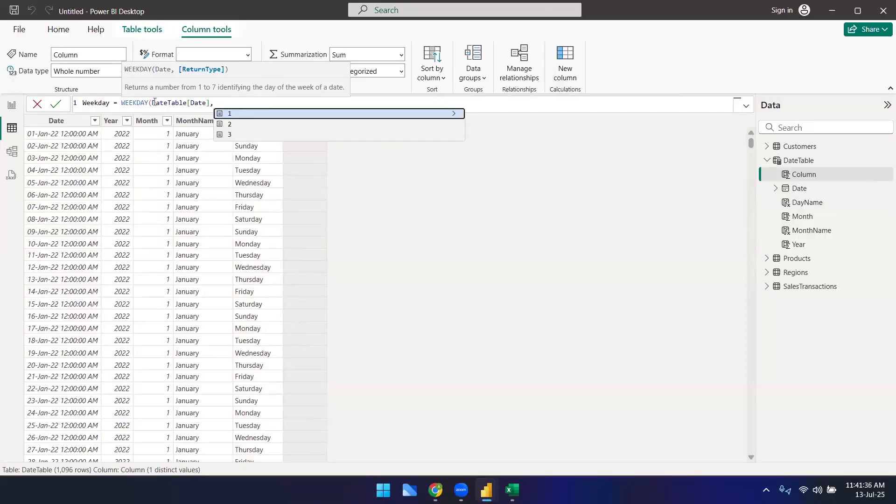
key(Down)
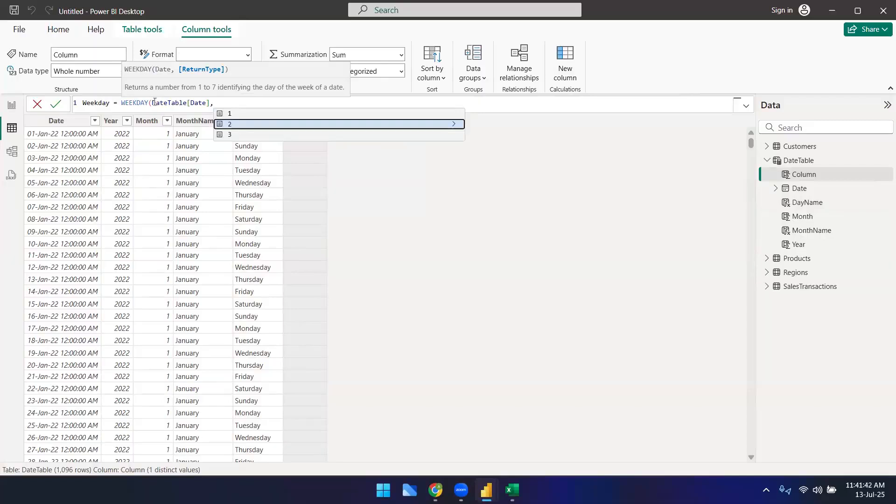
key(Down)
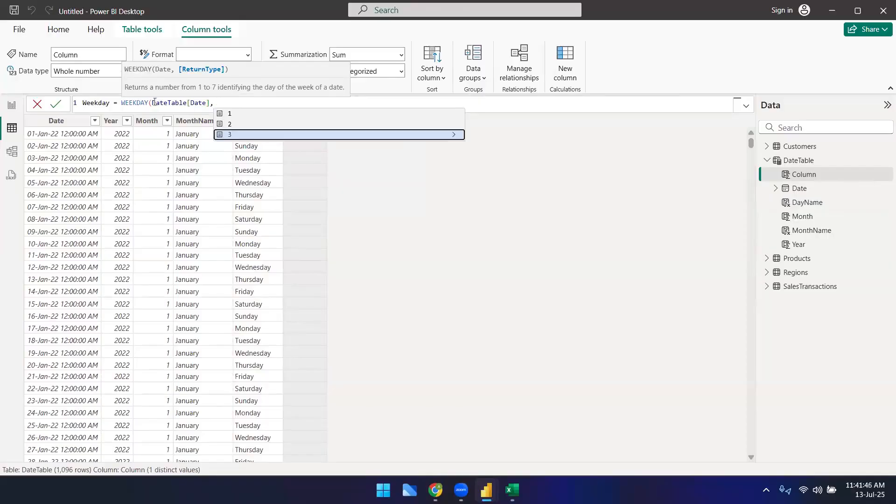
key(Up)
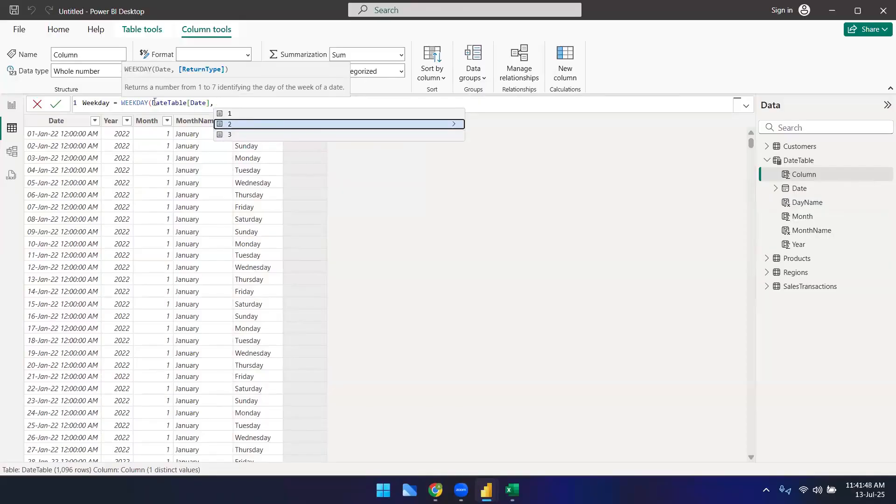
key(Tab)
text())
key(Return)
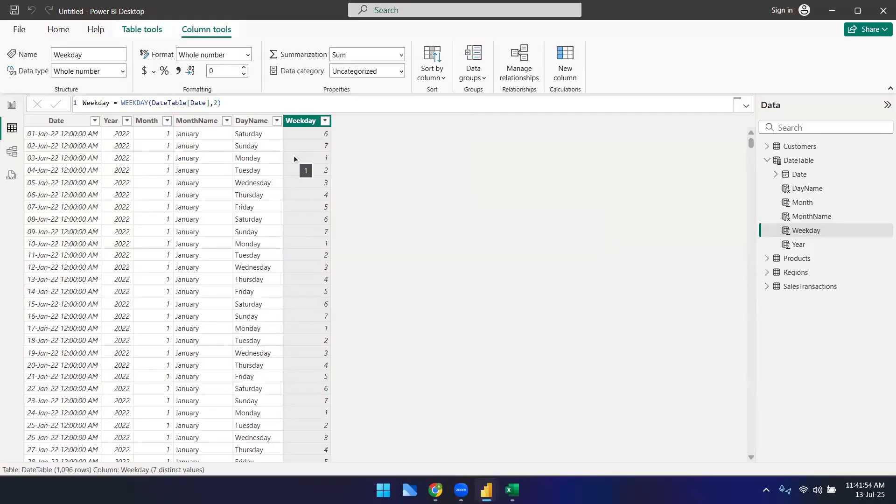
Step: Change the Weekday formula's return type argument to 1
click(264, 155)
click(318, 155)
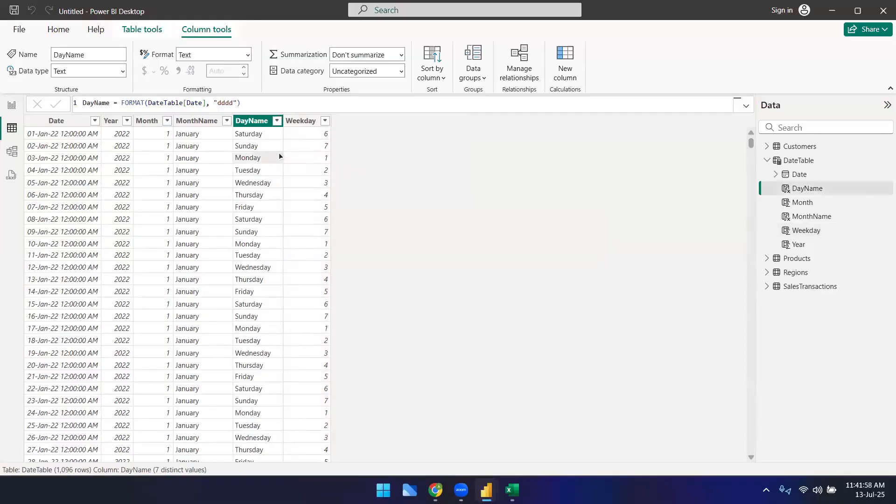
click(215, 102)
drag(215, 102, 220, 102)
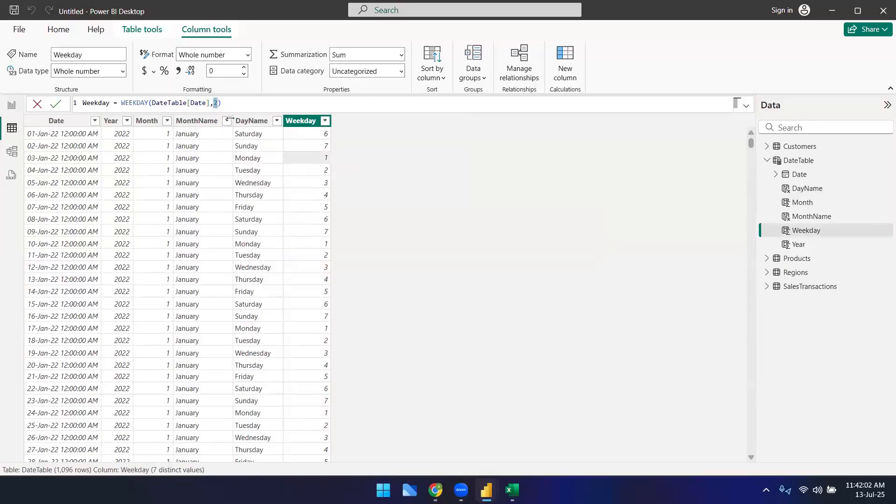
key(Delete)
key(Delete)
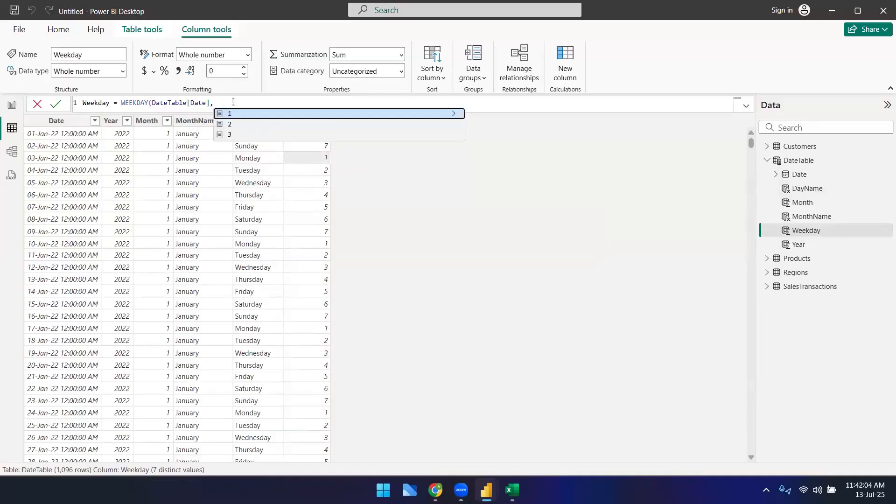
key(Down)
key(Down)
key(Up)
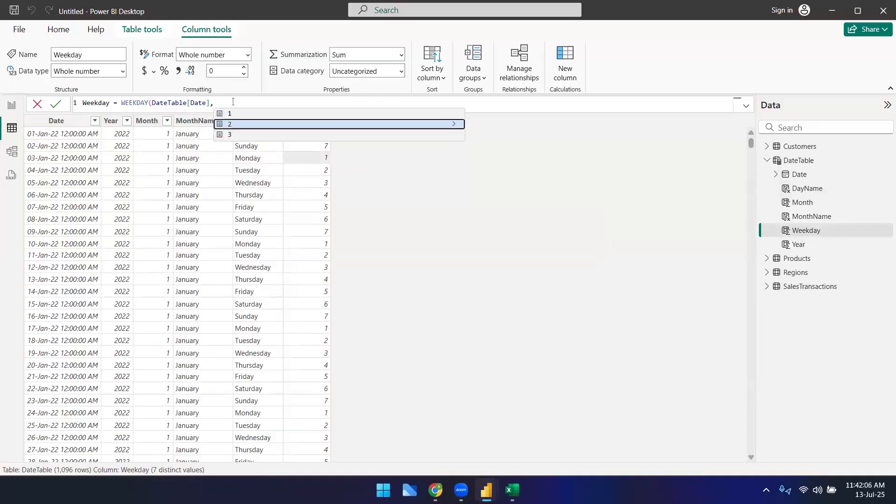
key(Up)
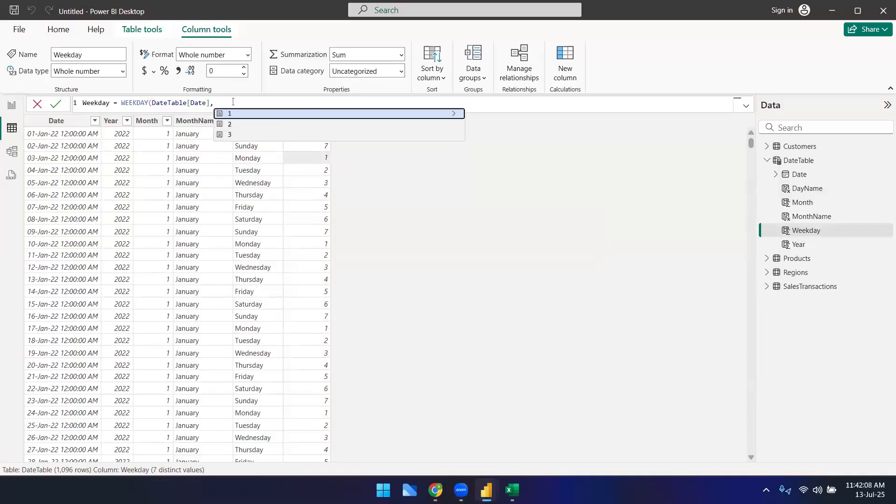
key(Tab)
text())
key(Return)
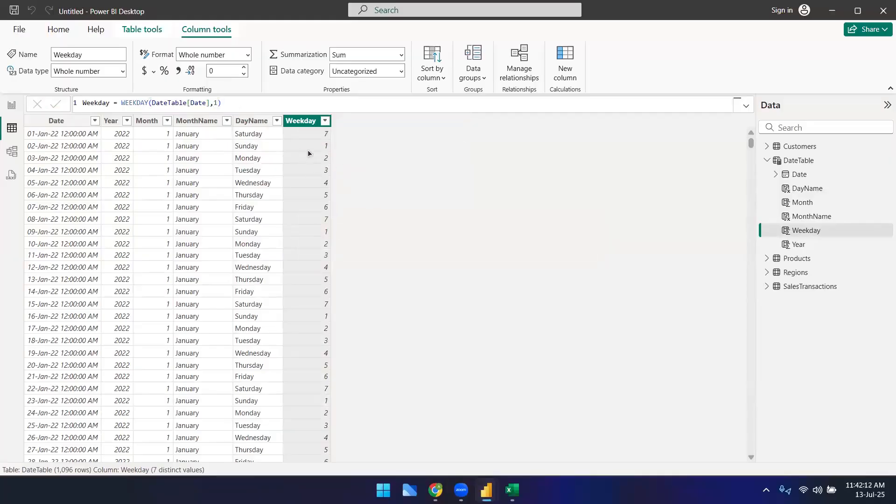
Step: Change the Weekday formula's return type argument to 3
click(221, 104)
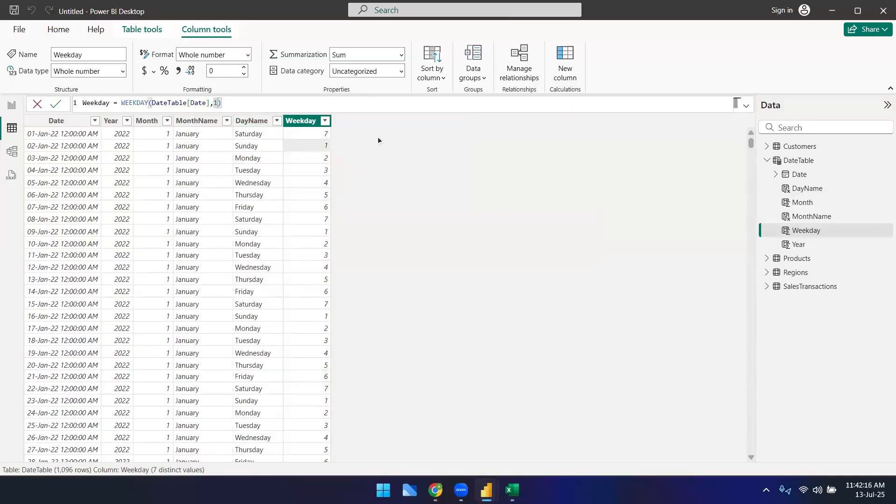
key(Left)
key(BackSpace)
text(3)
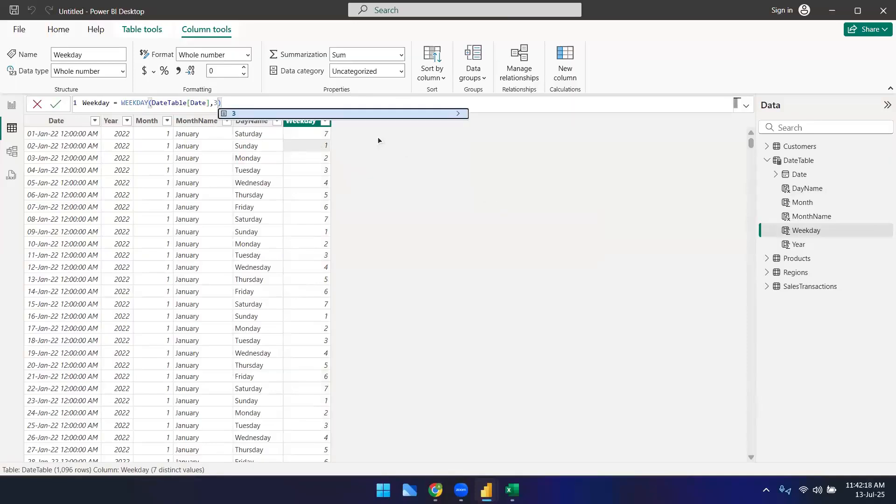
key(Return)
key(Return)
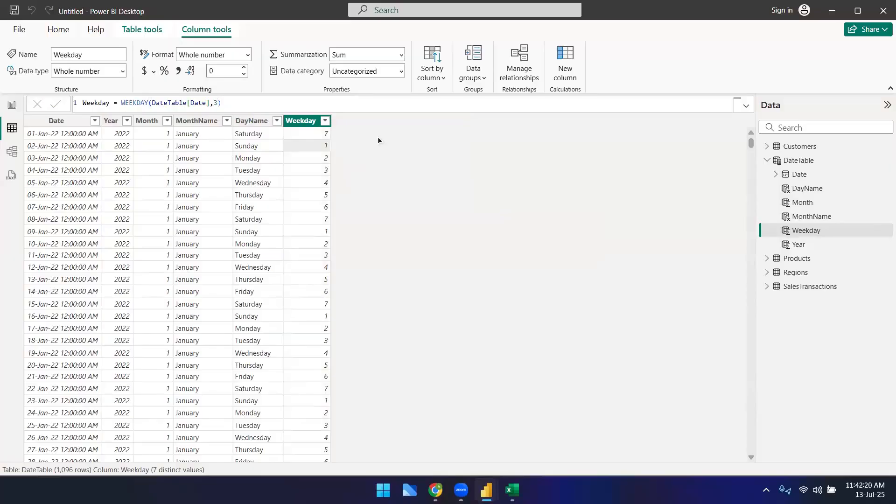
click(310, 161)
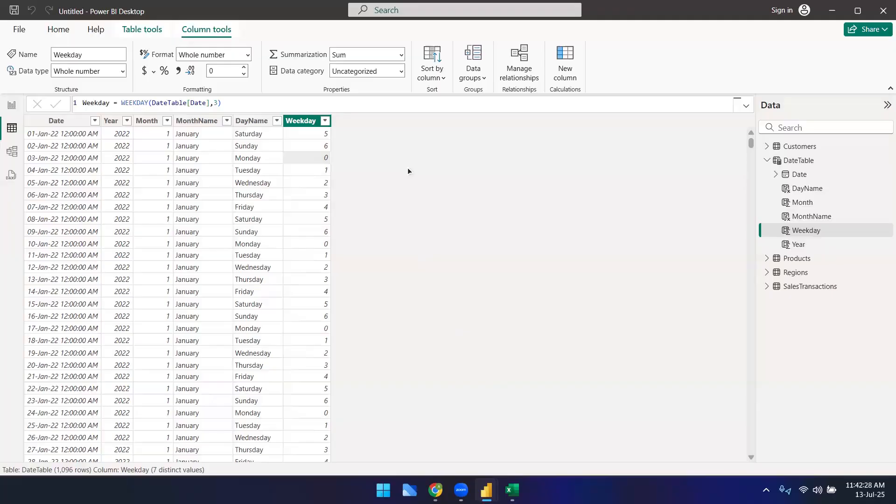
Step: Set the Weekday formula's return type argument to 2
click(275, 104)
key(BackSpace)
text(2)
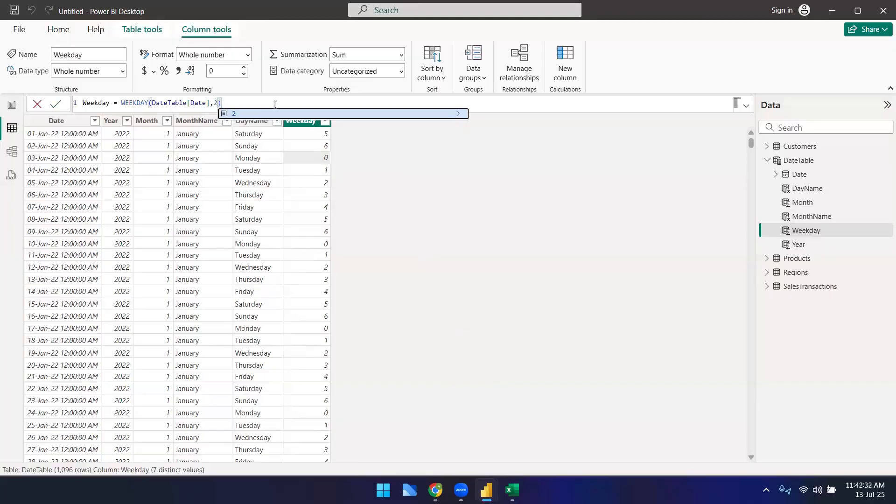
key(Return)
key(Return)
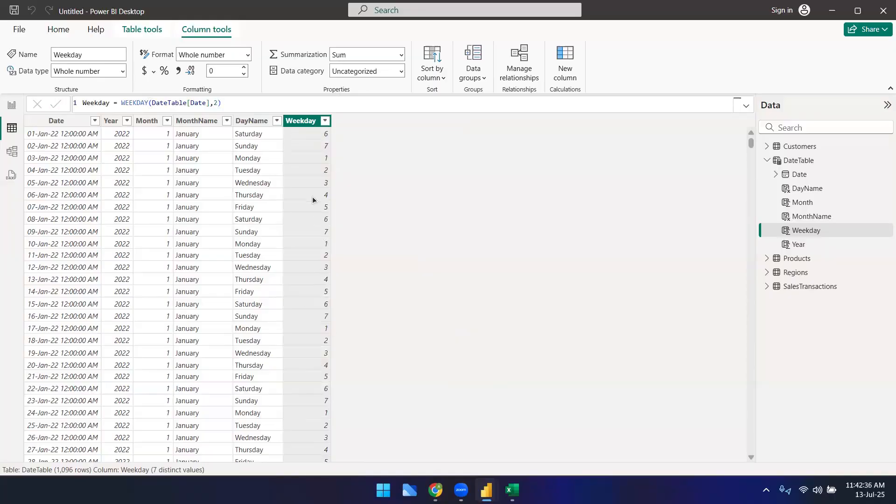
Step: Copy the Weekday formula and paste it into cell B7 of the Dax formulas sheet in Google Sheets
click(283, 104)
key(ctrl+a)
key(ctrl+c)
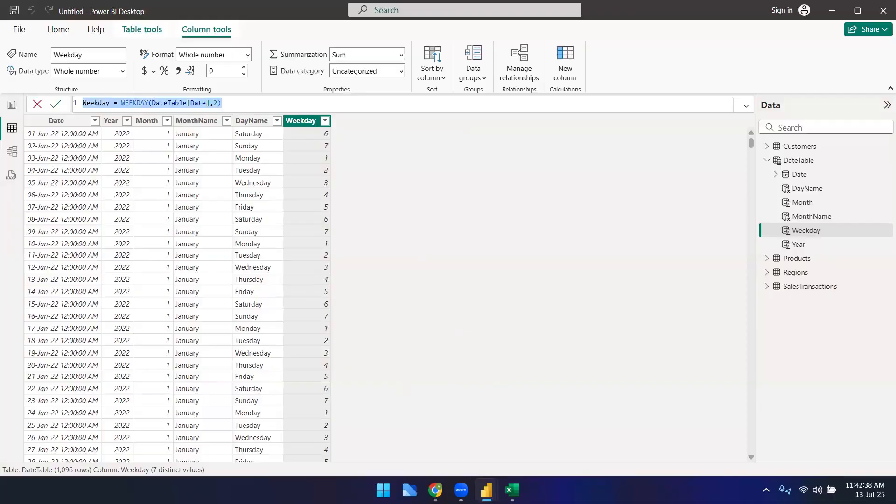
mouse_move(436, 490)
click(467, 425)
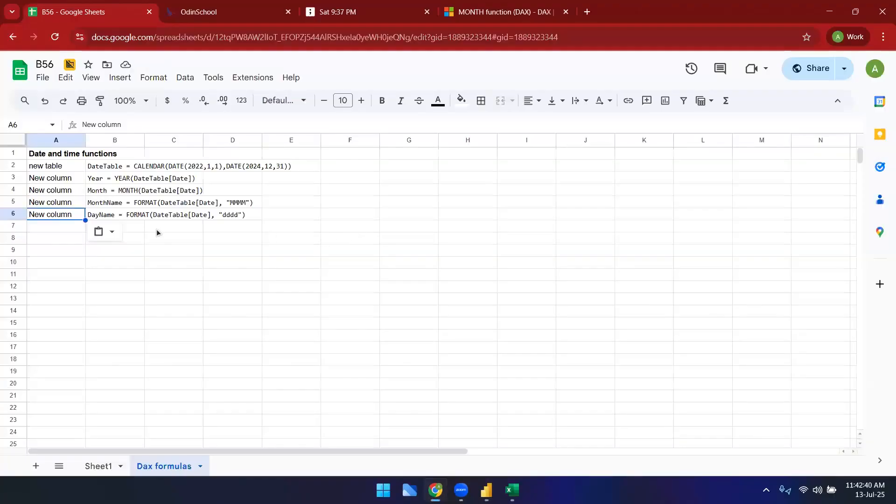
click(130, 227)
key(ctrl+v)
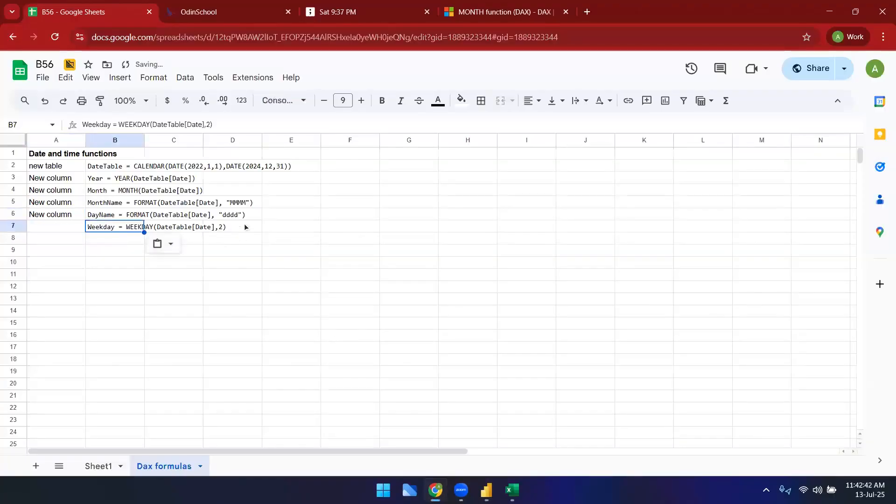
Step: Widen column B so the formulas fit
click(246, 227)
click(187, 229)
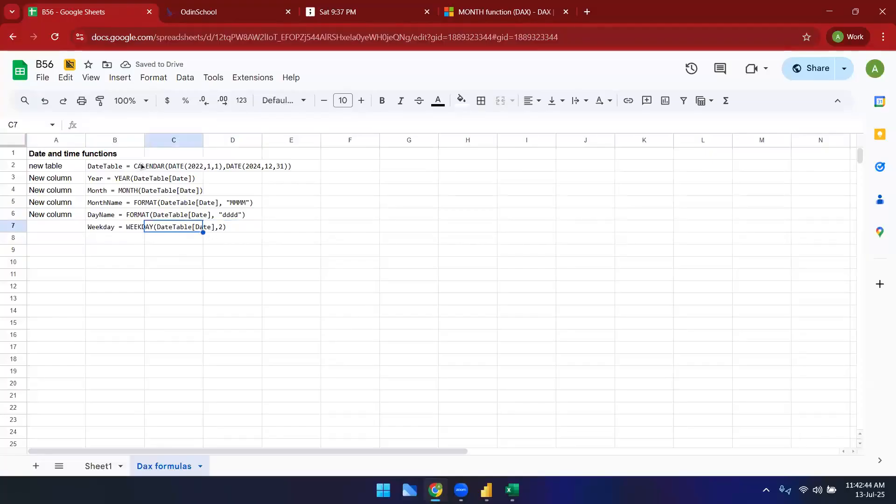
drag(146, 140, 312, 140)
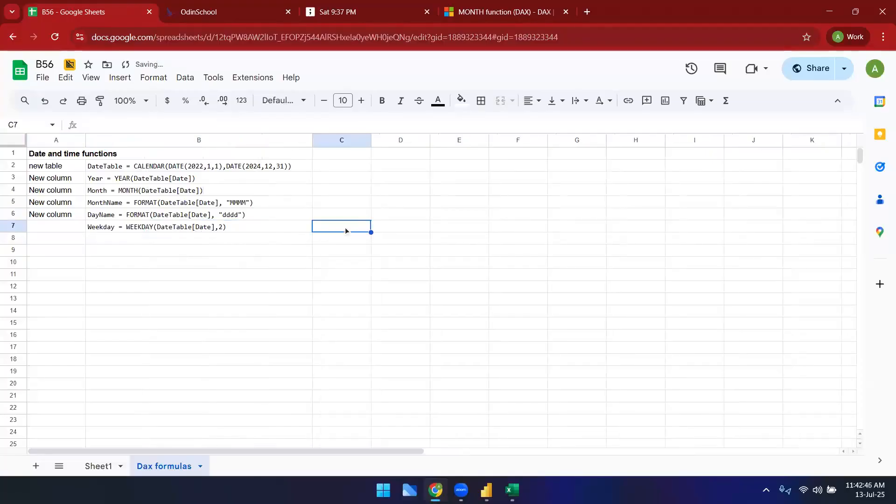
Step: Start a note in cell C7 reading 1 = sun
text(1 =)
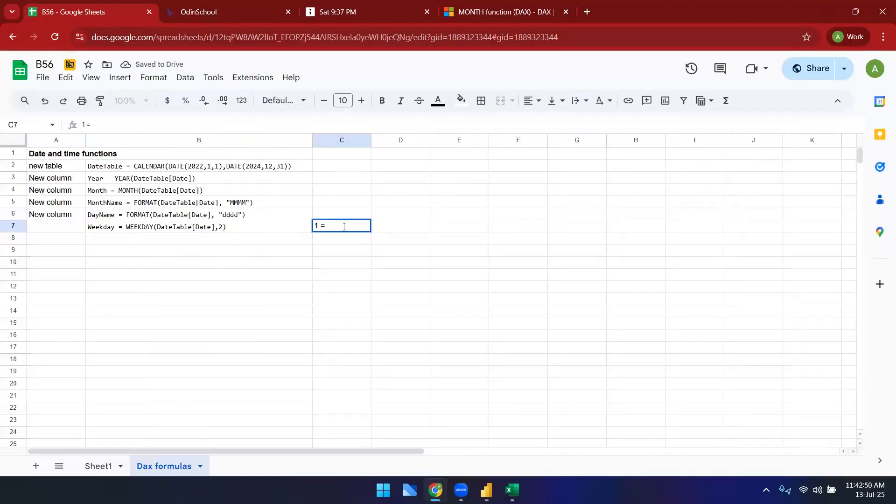
text( Mon)
Step: Switch to Power BI and set the Weekday formula's return type argument to 1
key(alt+Tab)
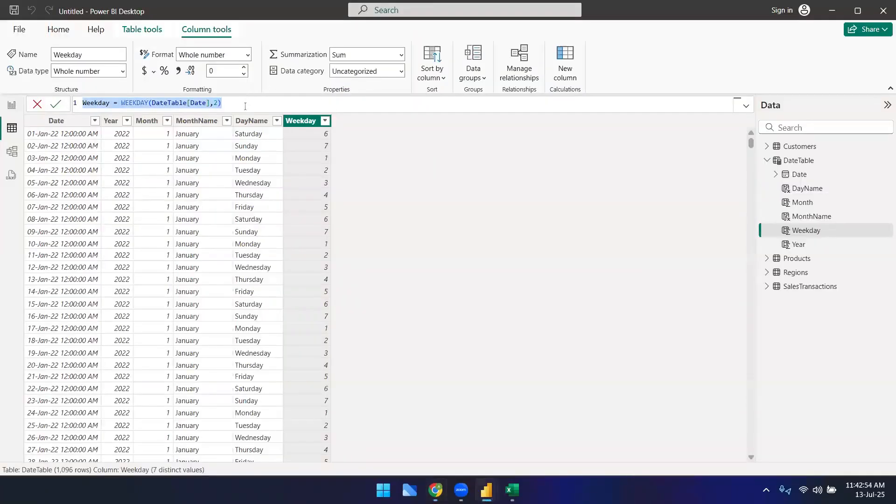
click(245, 107)
key(BackSpace)
text(1)
key(Return)
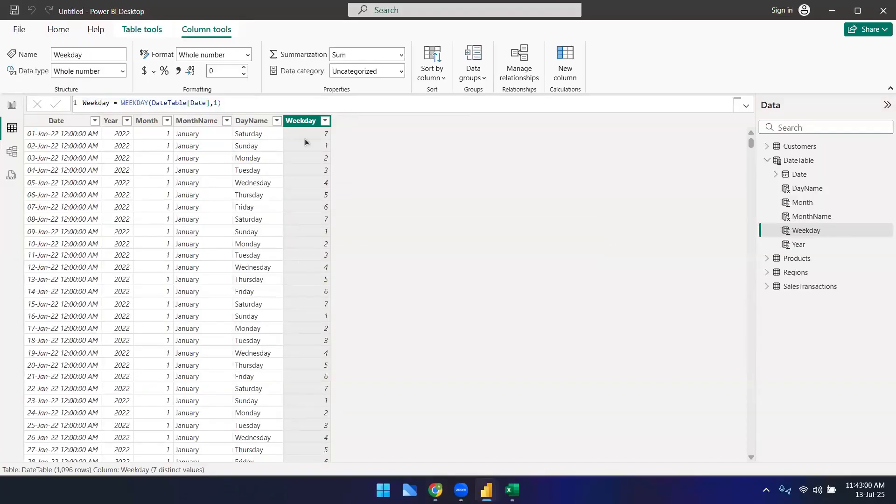
Step: Switch back to the sheet, complete C7 as 1 = sun - 1 and enter 2 = monday 1 in C8
key(alt+Tab)
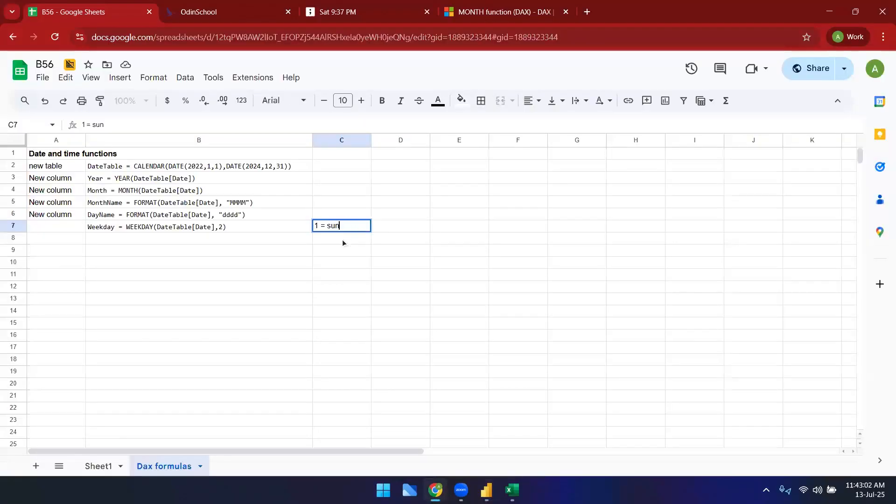
double_click(340, 228)
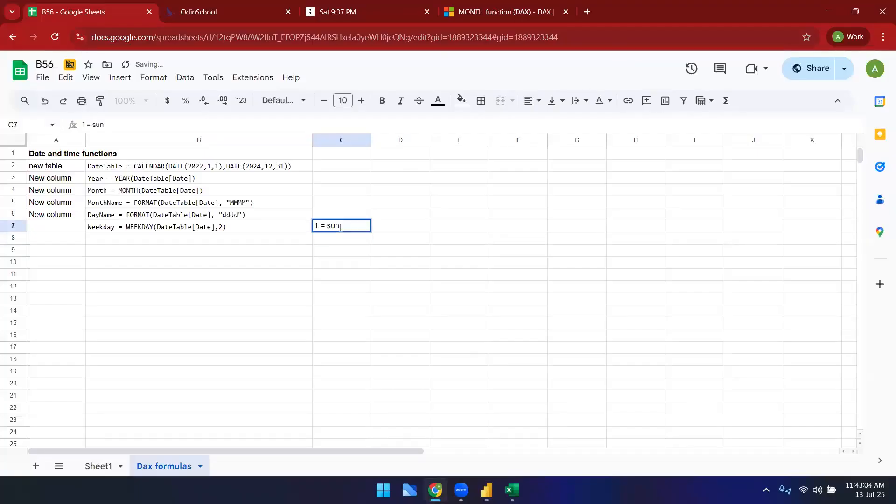
text(- 1)
key(Return)
text(2 = monday 1)
key(Return)
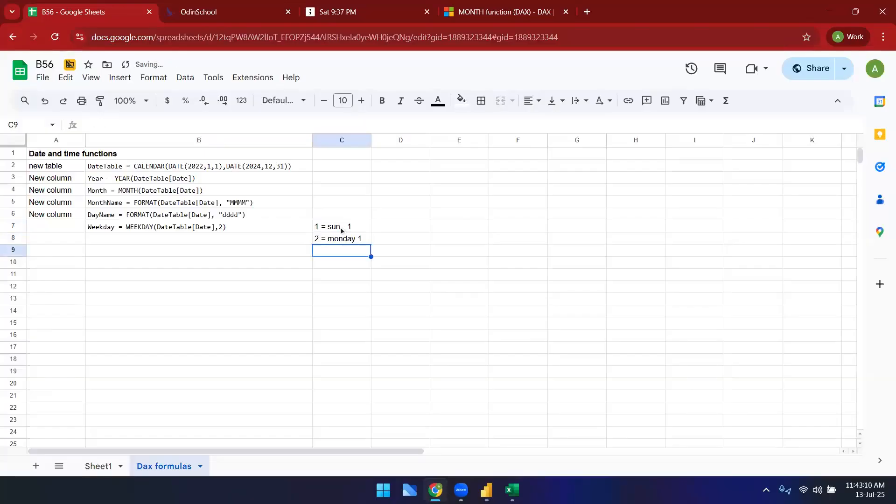
Step: Enter the note 3 = monday 0 in cell C9
text(3)
click(342, 230)
key(Left)
key(Right)
key(Down)
key(Down)
double_click(349, 254)
text(= )
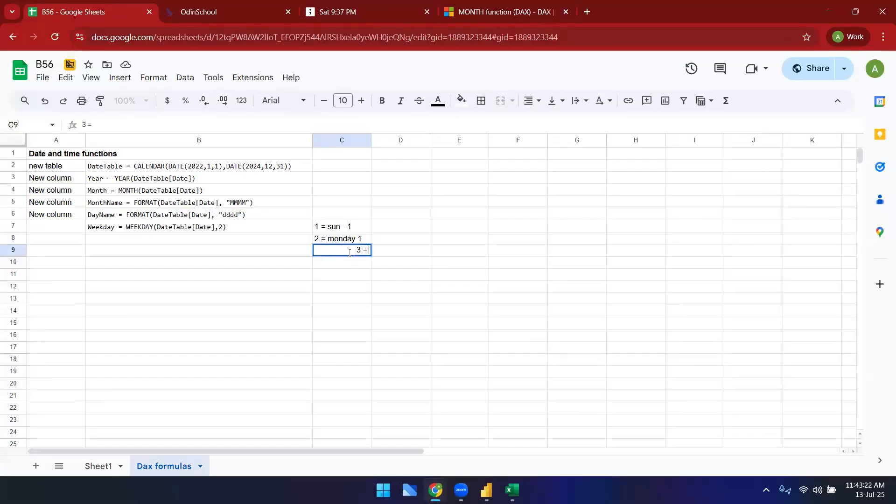
text( monday 0)
key(Return)
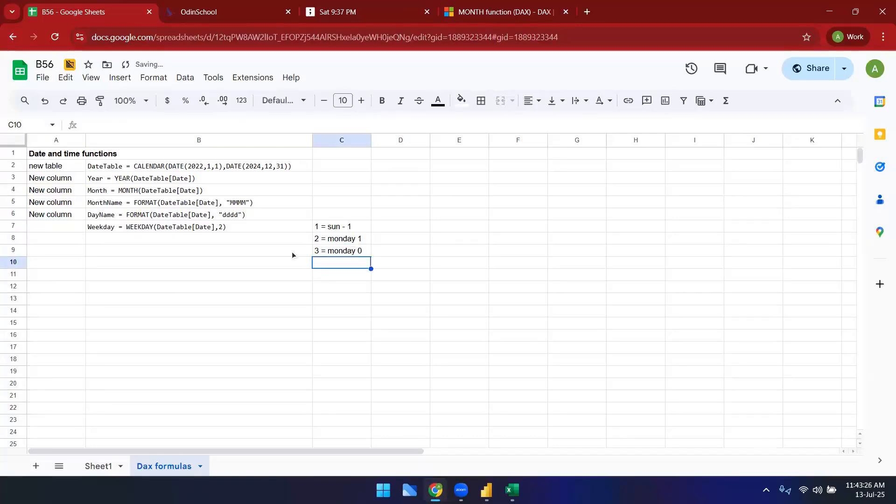
Step: Merge the Weekday formula cells in column B beside the notes and paste the New column label into A7
drag(178, 226, 179, 253)
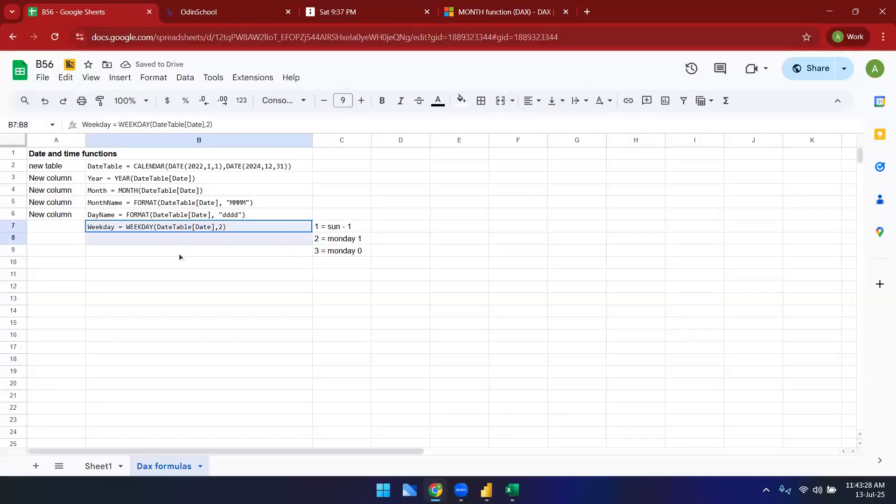
click(500, 101)
click(65, 226)
click(63, 202)
click(65, 215)
key(ctrl+c)
drag(63, 224, 63, 239)
click(66, 228)
key(ctrl+v)
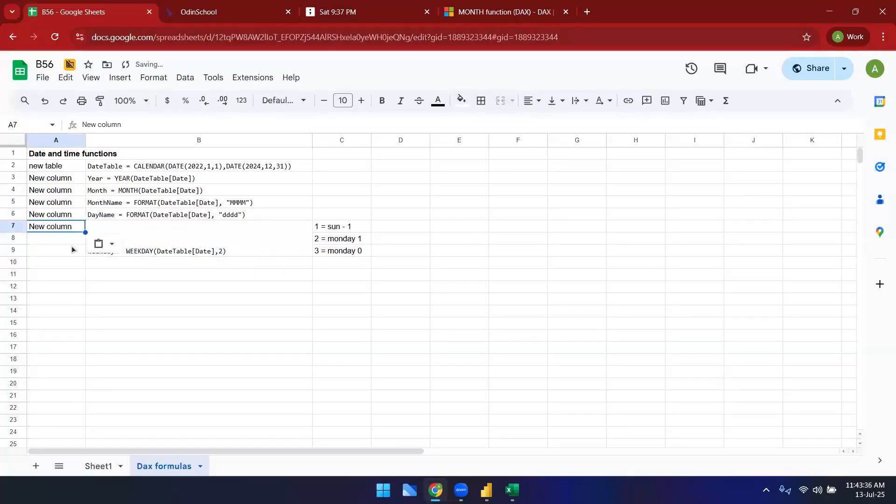
Step: Merge cells A7 to A9 so the New column label spans the Weekday rows
key(Down)
drag(72, 251, 66, 226)
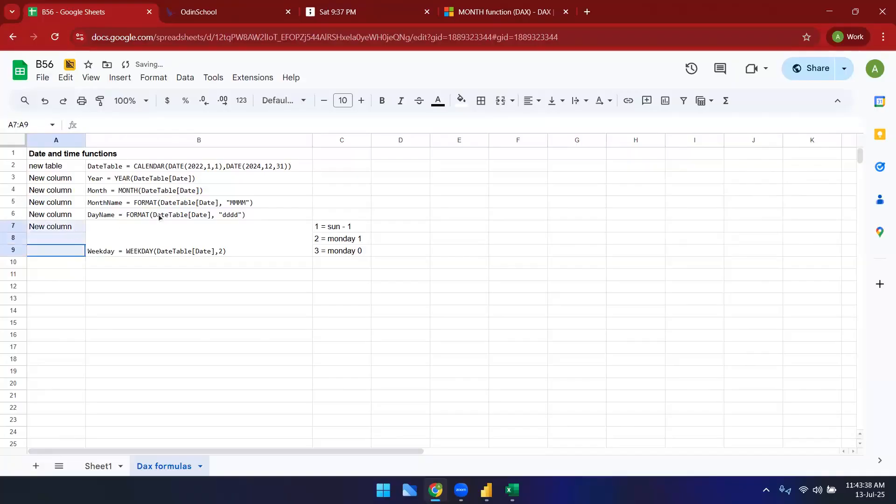
click(500, 101)
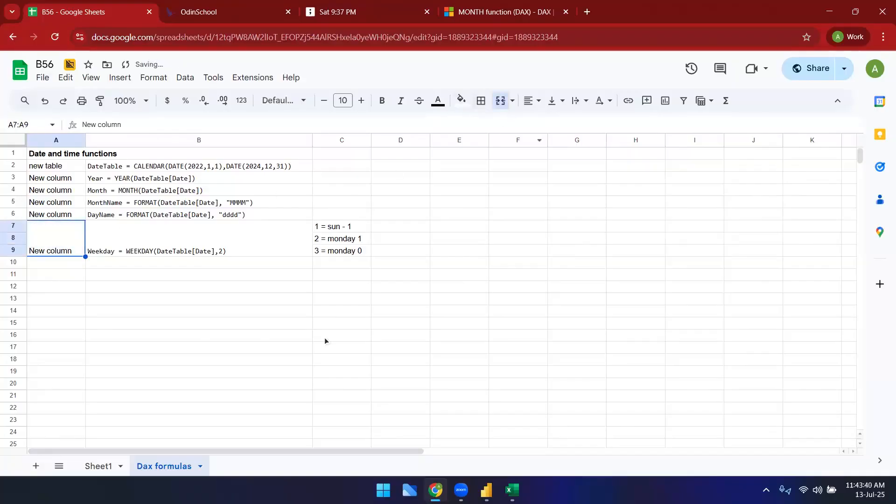
click(323, 337)
Step: Switch to Power BI and set the Weekday formula's return type argument back to 2
key(alt+Tab)
click(217, 103)
key(BackSpace)
text(2)
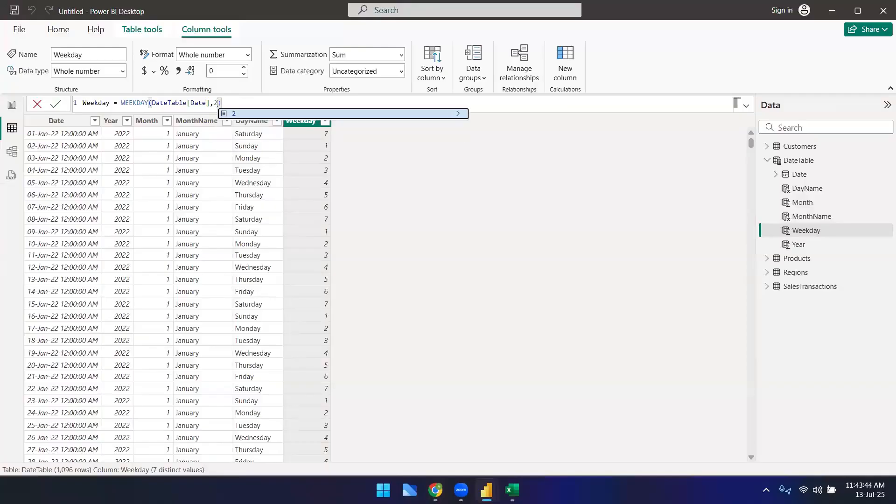
key(Return)
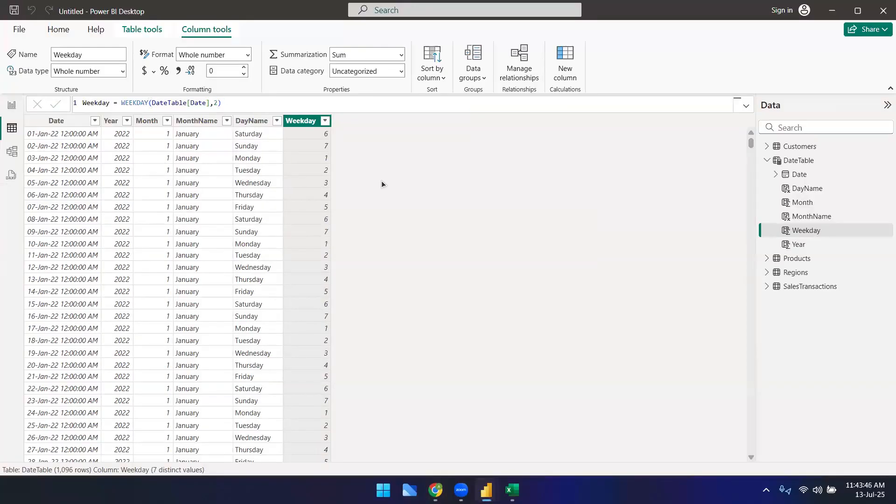
Step: Create a new DateTable column with the formula Quarter = QUARTER(DateTable[Date])
click(256, 103)
click(567, 72)
text(Quarter =)
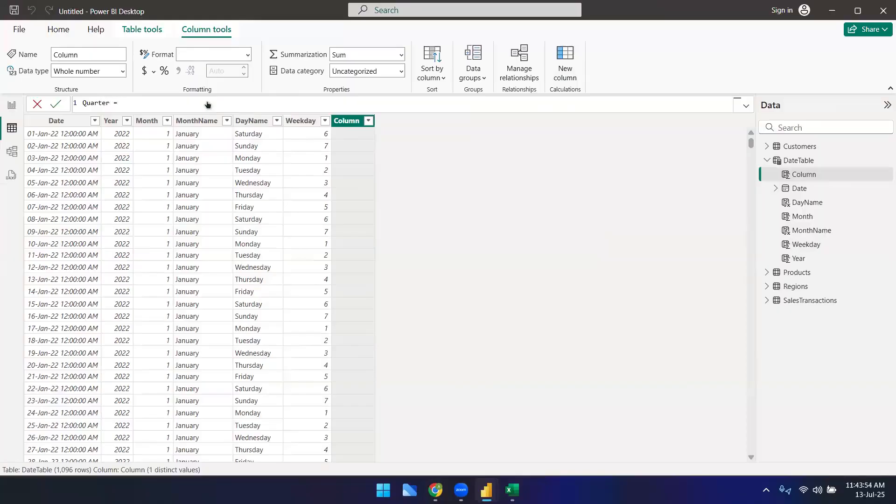
text( q)
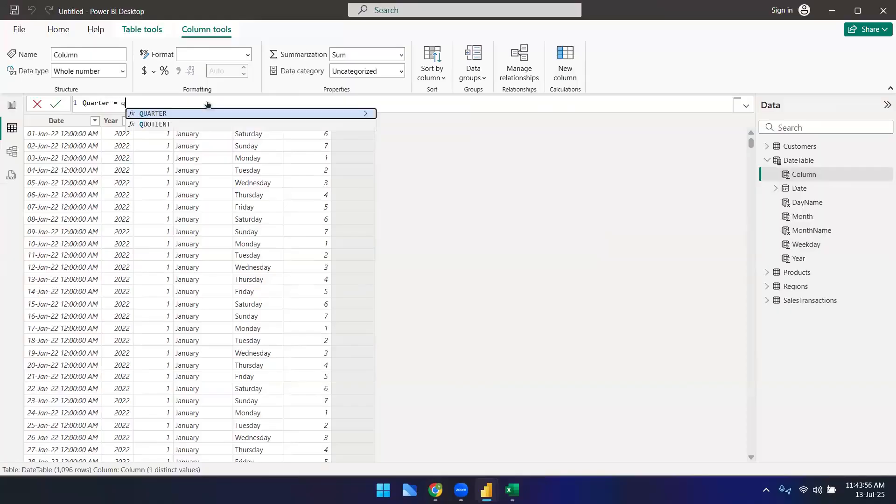
text(u)
key(Tab)
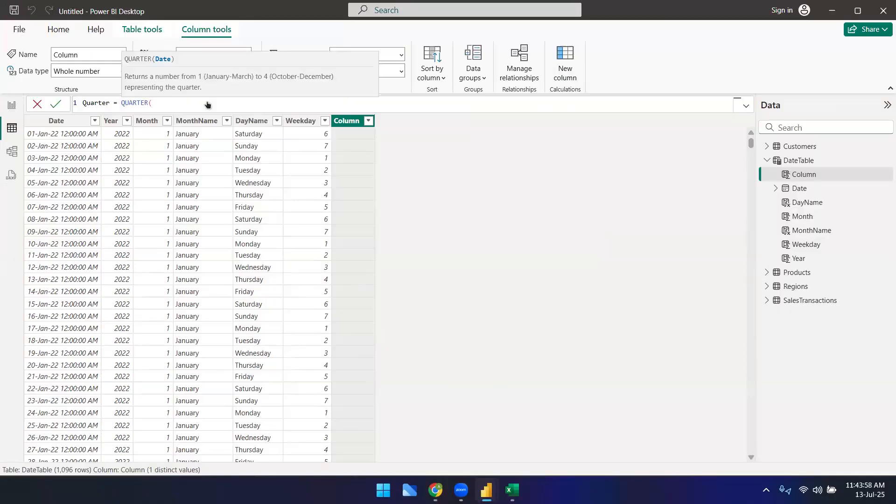
text(date)
key(Down)
key(Down)
key(Down)
key(Down)
key(Down)
key(Down)
key(Down)
key(Down)
key(Down)
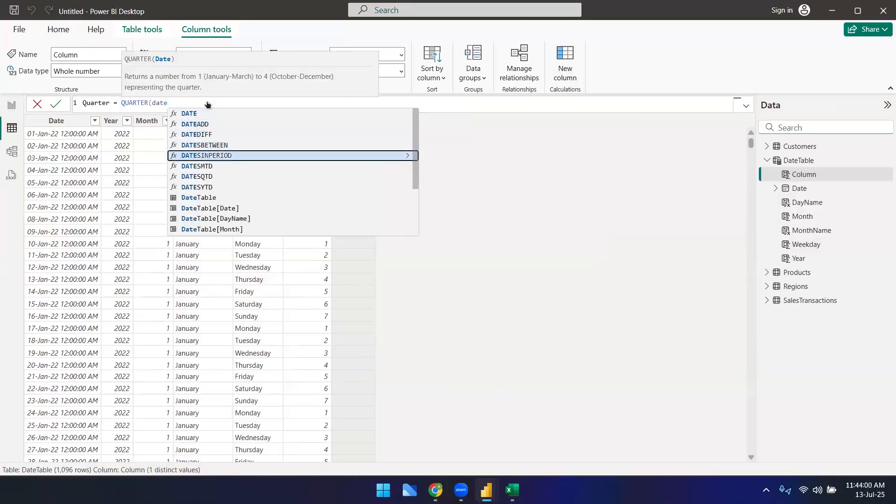
key(Tab)
text())
key(Return)
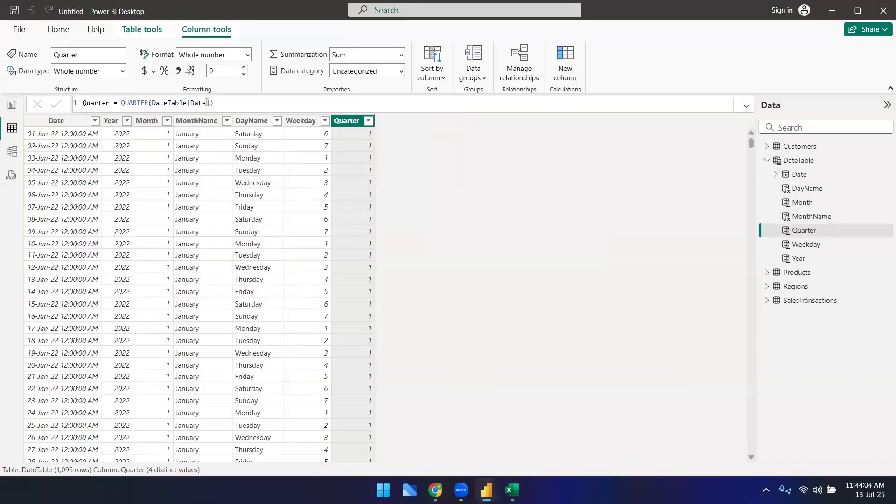
Step: Copy the Quarter formula and paste it into cell B10 of the sheet
click(280, 102)
scroll(357, 329, down, 7)
scroll(377, 402, up, 7)
click(459, 262)
click(229, 108)
key(ctrl+a)
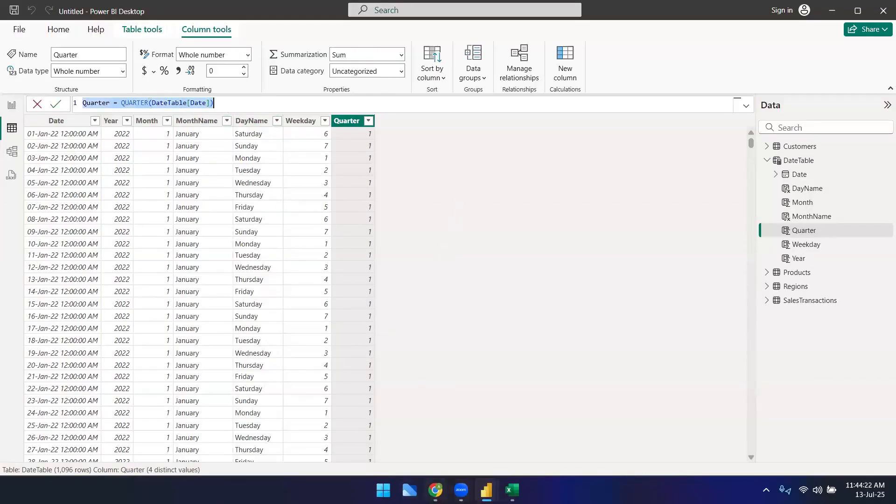
key(alt+Tab)
click(158, 267)
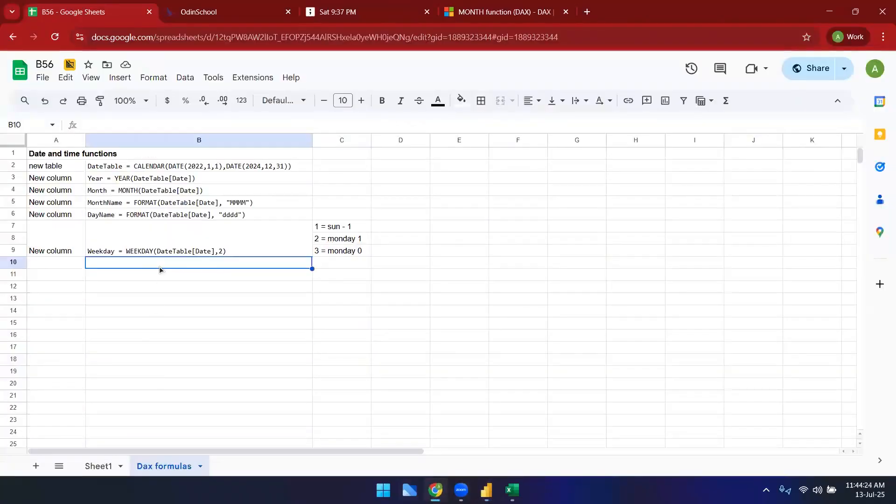
key(ctrl+v)
Step: Label cell A10 as New column
click(55, 265)
text(New column)
key(Return)
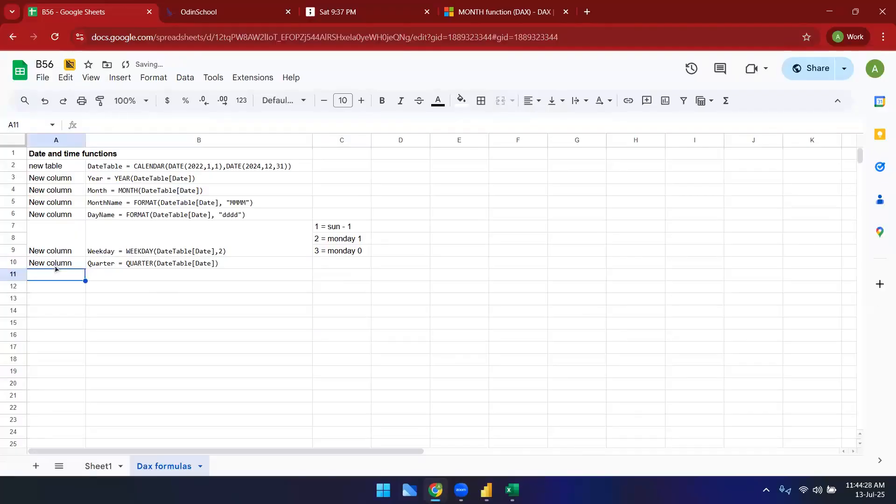
click(424, 309)
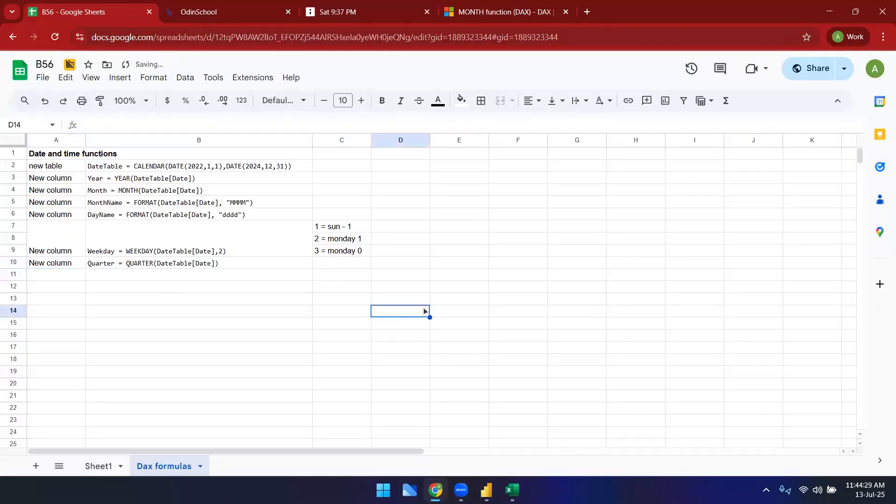
Step: Copy the DAX reference page address from the Microsoft Learn tab and paste it into cell B1
click(485, 18)
scroll(66, 198, up, 5)
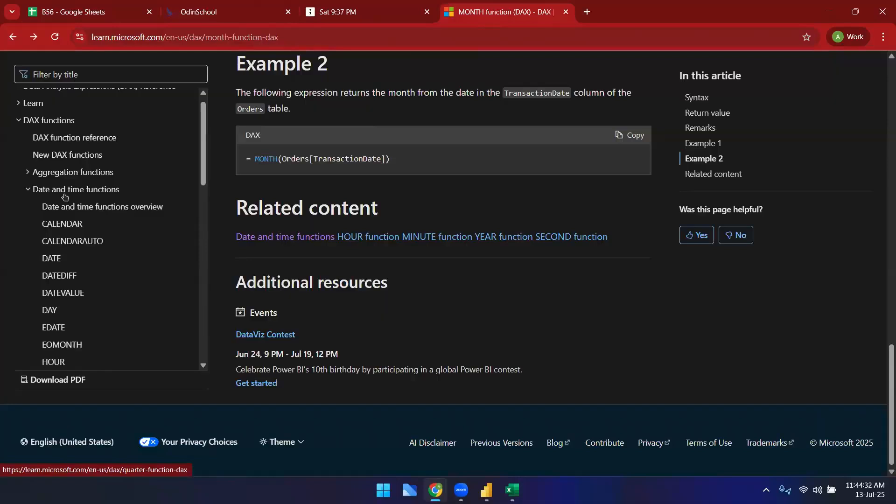
click(53, 121)
click(62, 98)
click(210, 45)
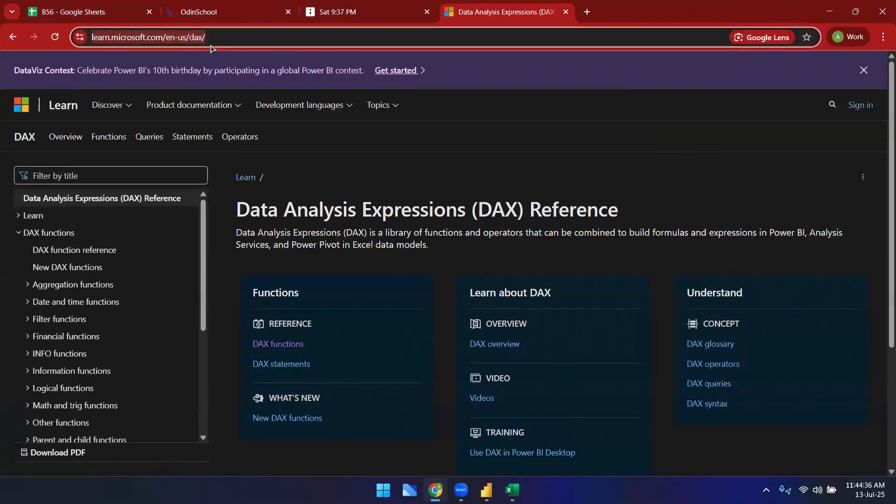
click(107, 7)
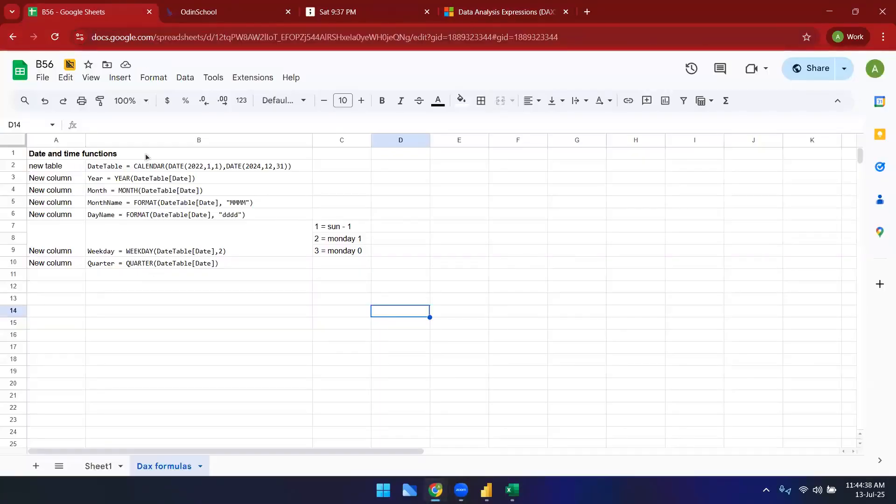
click(144, 153)
key(ctrl+v)
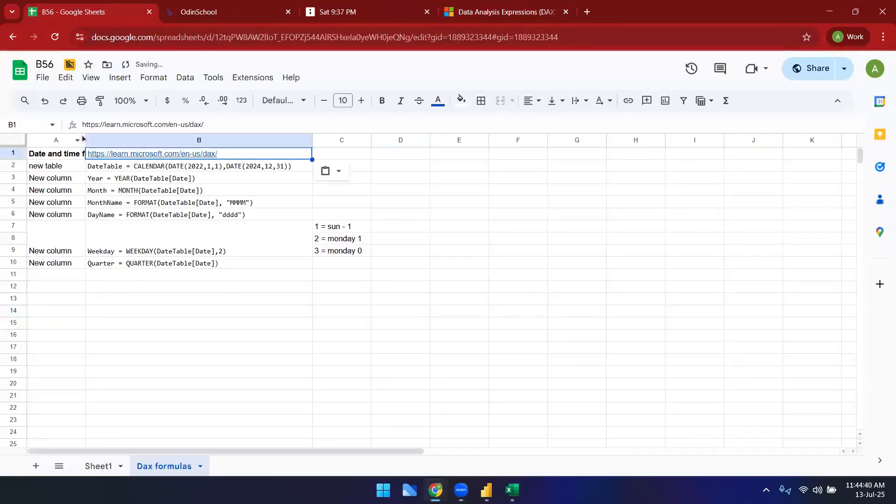
Step: Widen column A so the title fits
drag(87, 140, 122, 140)
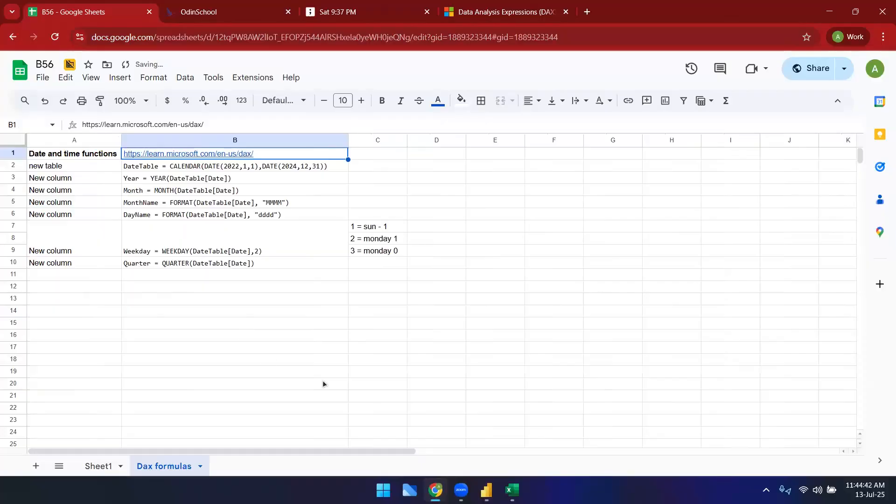
click(268, 324)
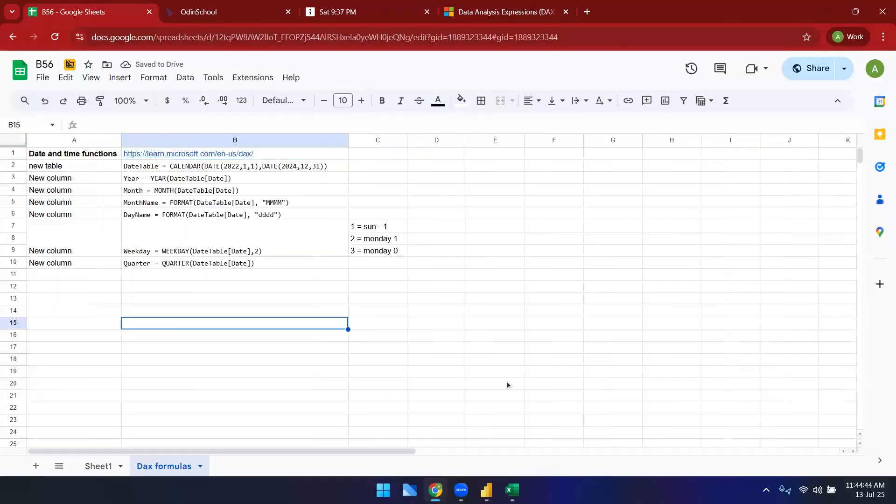
Step: Open the sheet's sharing settings and close them
click(812, 66)
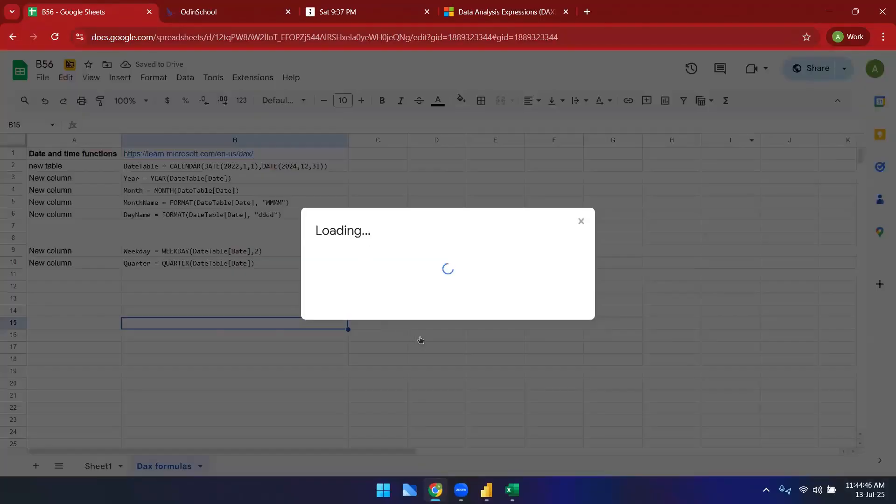
click(350, 361)
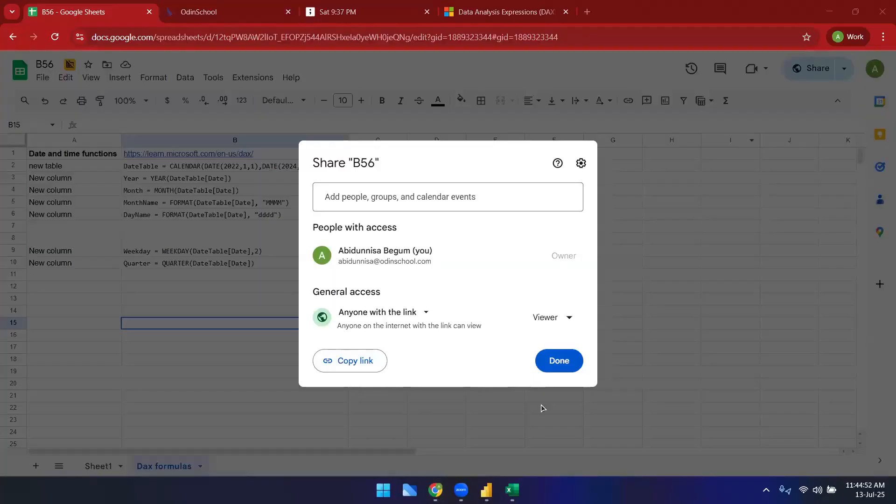
click(471, 464)
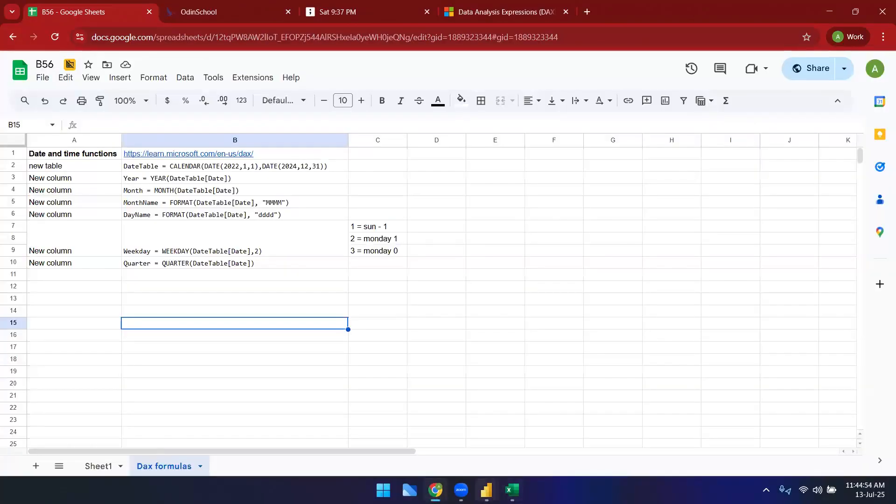
mouse_move(487, 490)
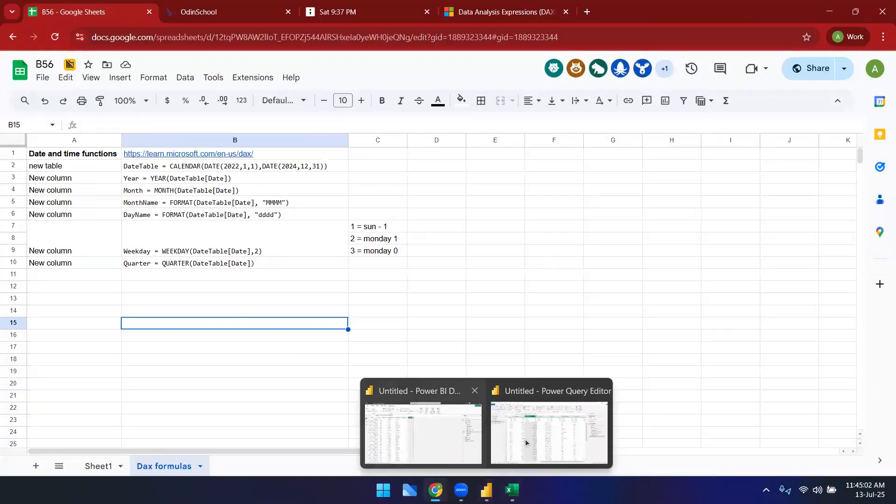
click(474, 487)
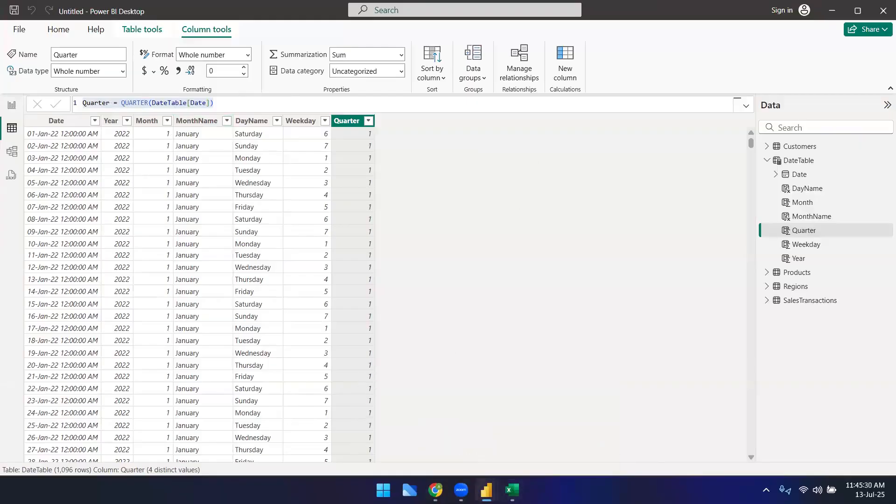
mouse_move(486, 490)
click(516, 433)
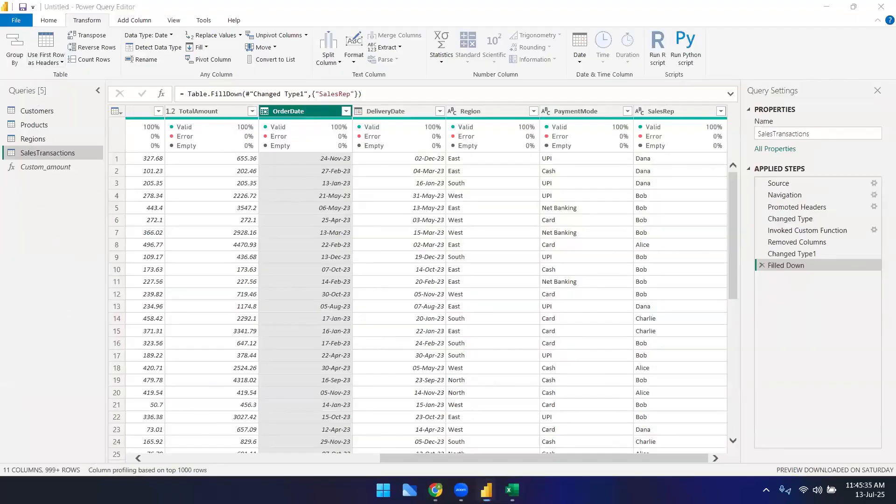
mouse_move(487, 490)
click(533, 416)
click(453, 431)
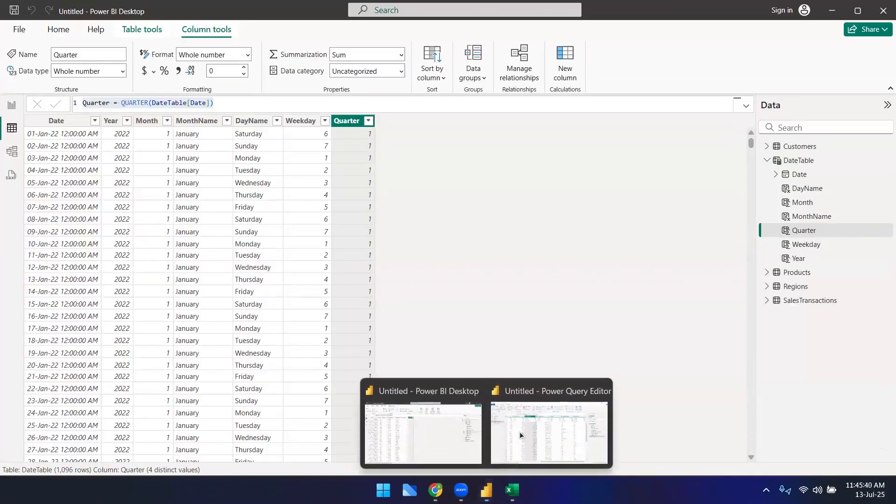
click(520, 432)
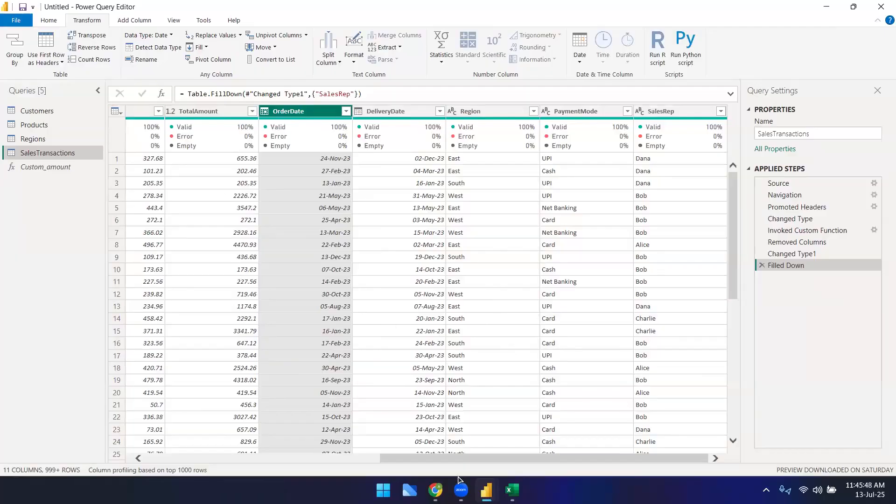
mouse_move(461, 490)
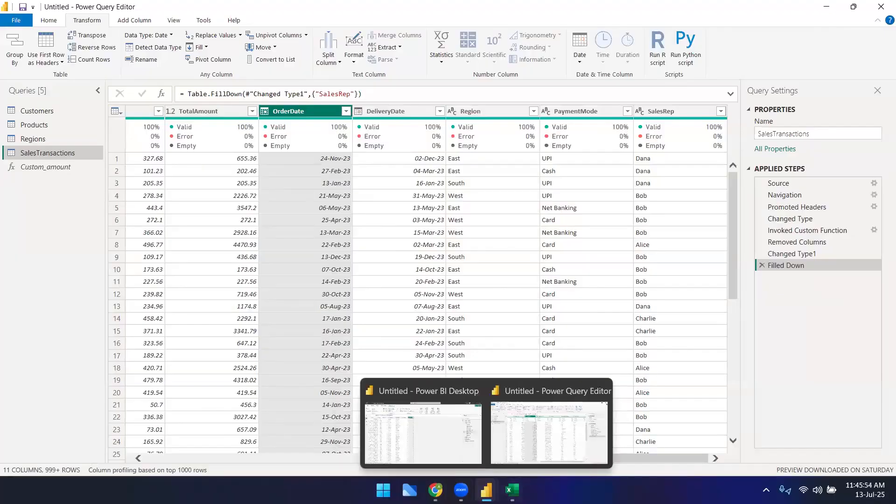
click(507, 449)
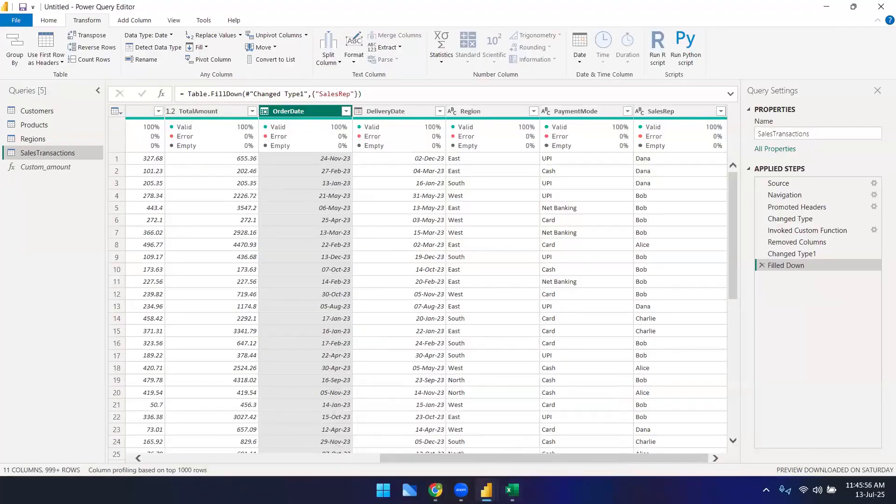
click(489, 489)
click(403, 401)
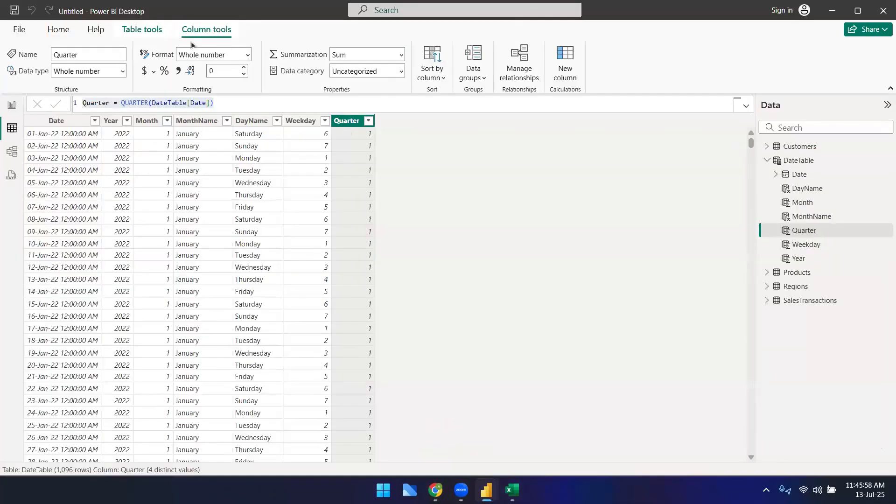
click(59, 31)
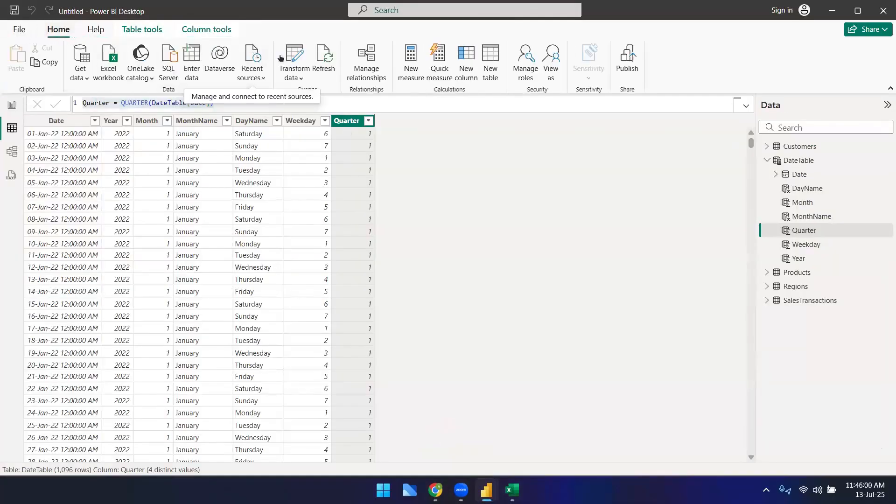
Step: Open the Power Query Editor and close it, applying the pending changes
click(296, 61)
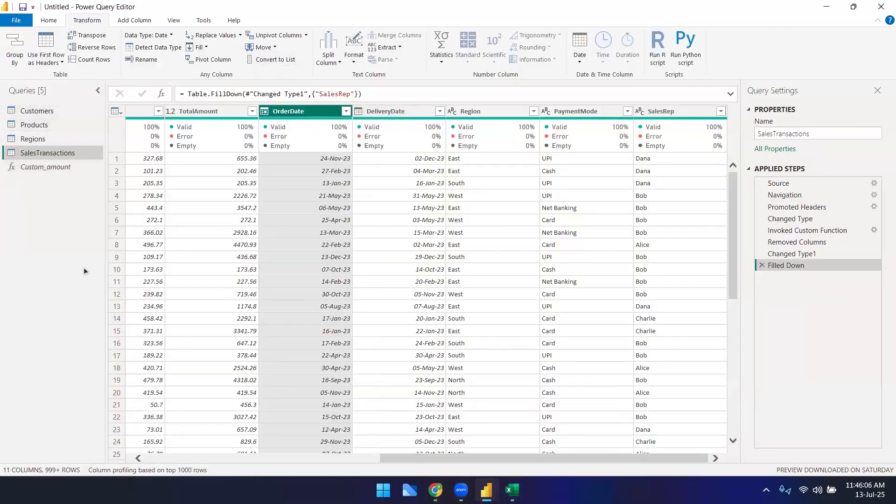
click(881, 7)
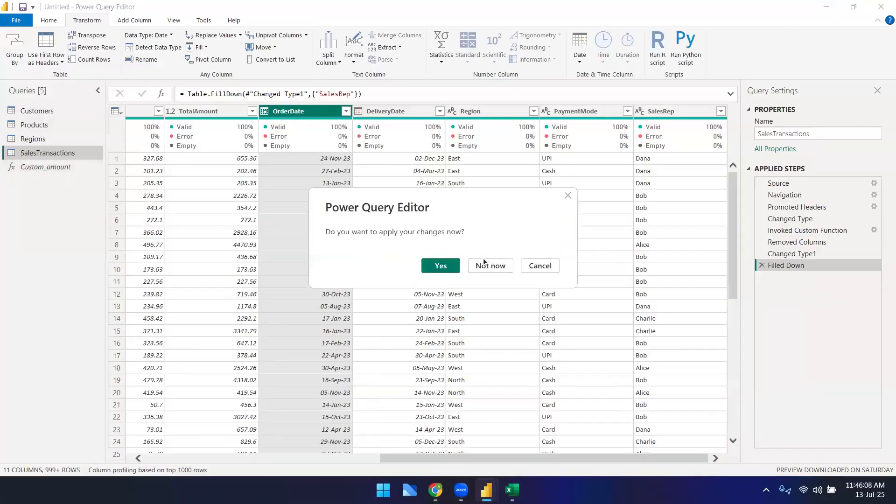
click(453, 265)
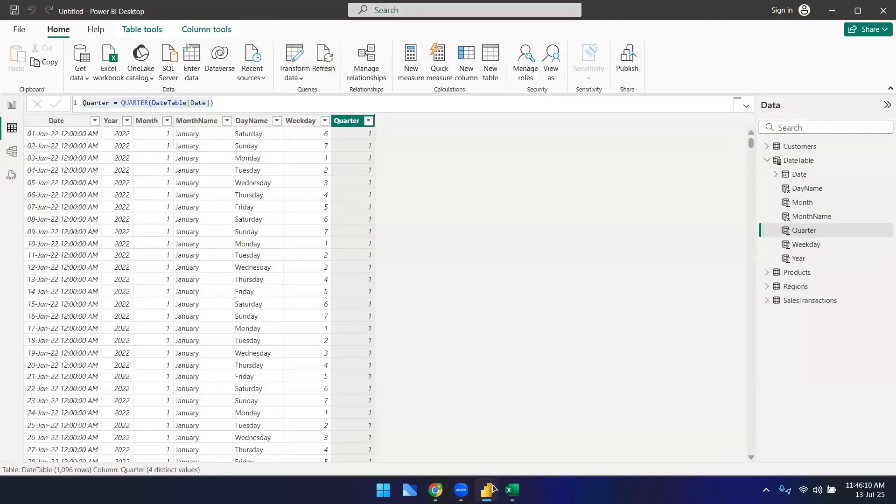
Step: Open the Power Query Editor on the Customers query and return to the DateTable formula bar
click(294, 55)
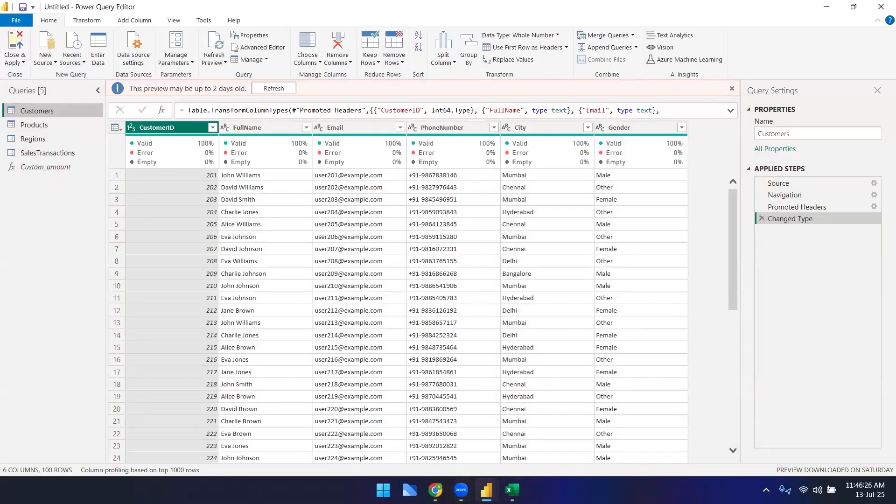
mouse_move(486, 490)
click(471, 438)
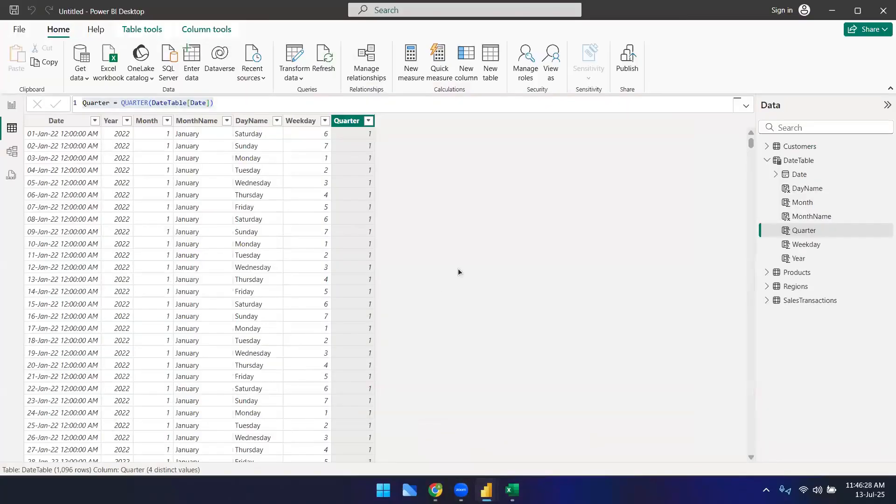
click(388, 104)
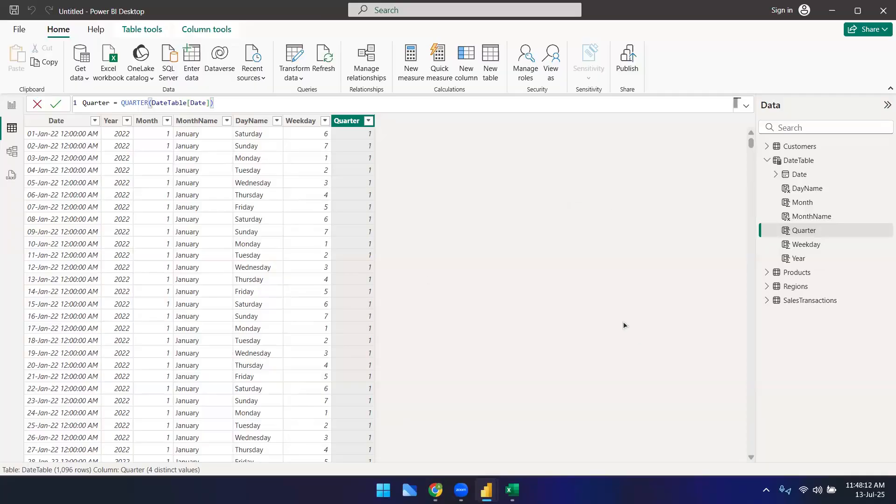
click(435, 490)
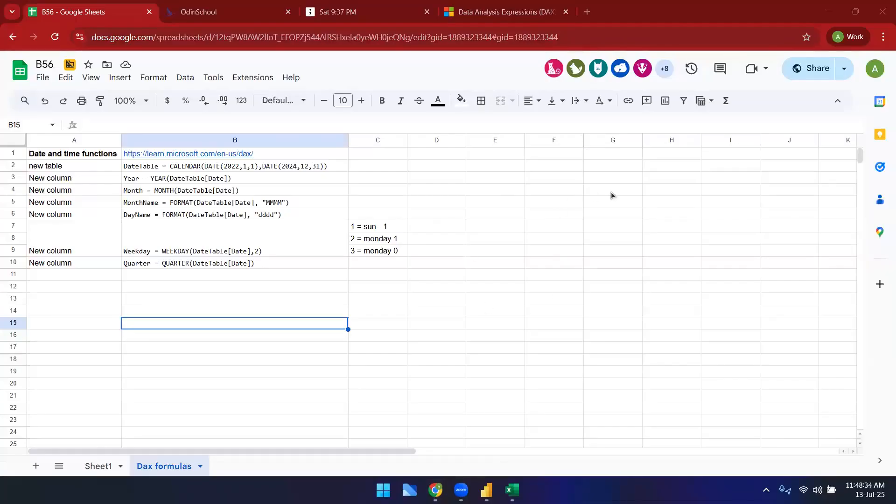
click(512, 490)
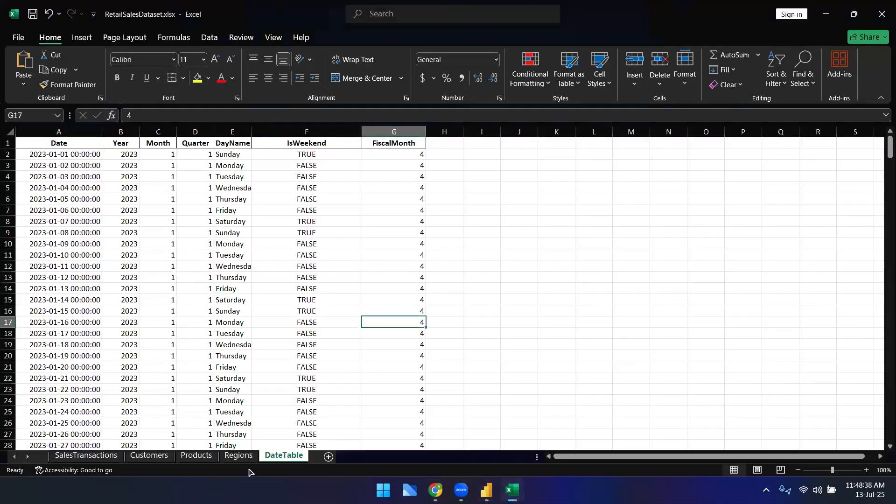
mouse_move(487, 489)
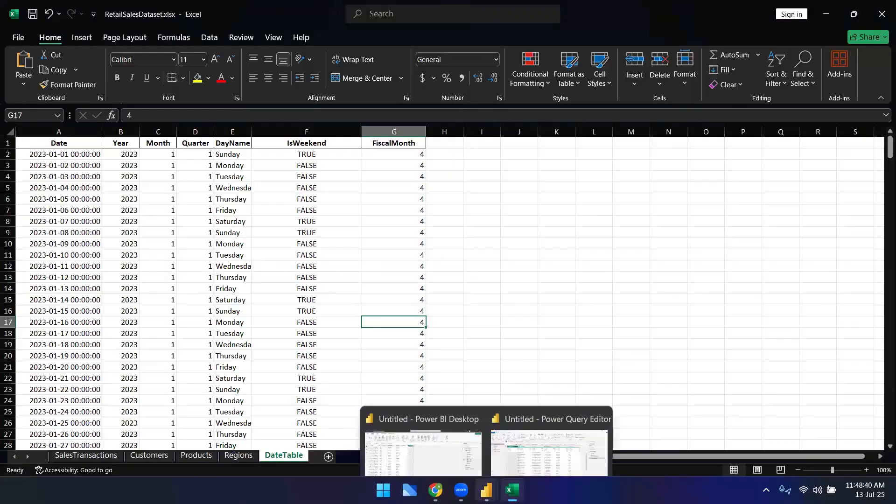
click(450, 416)
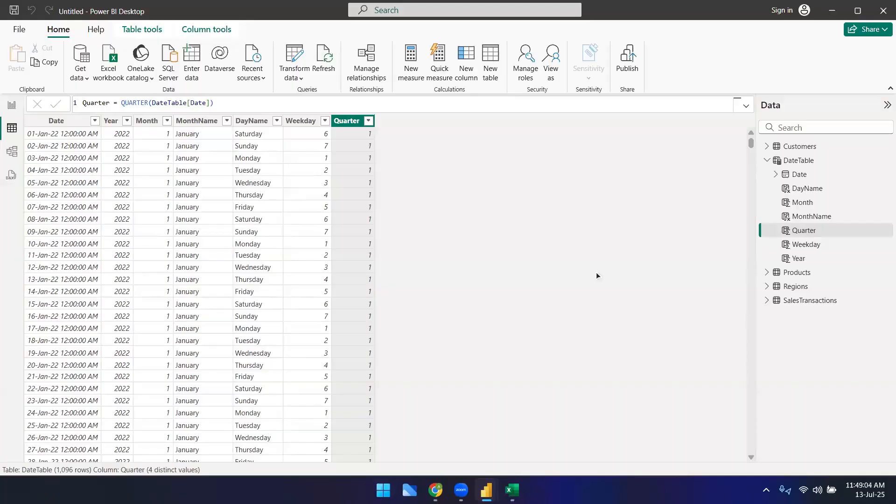
click(513, 490)
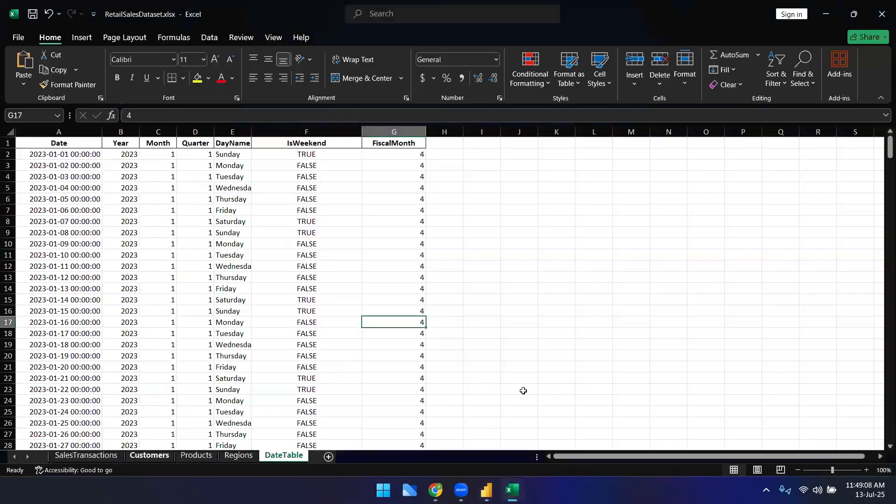
key(alt+Tab)
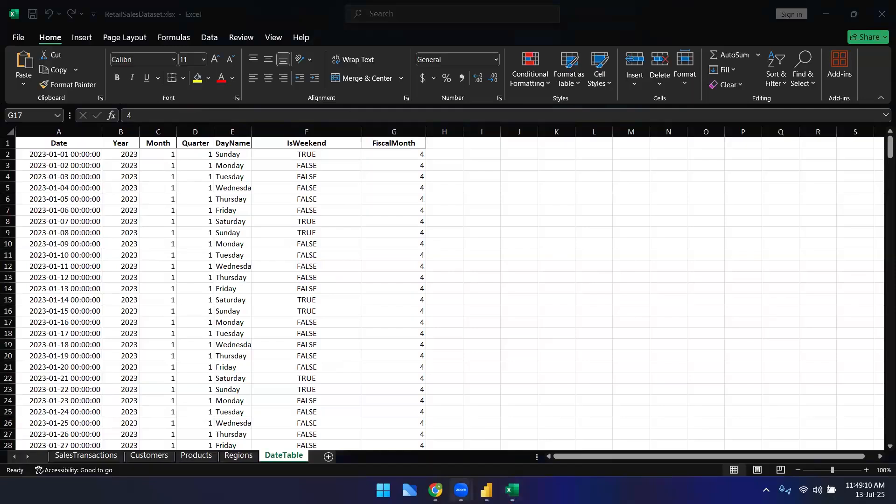
mouse_move(486, 490)
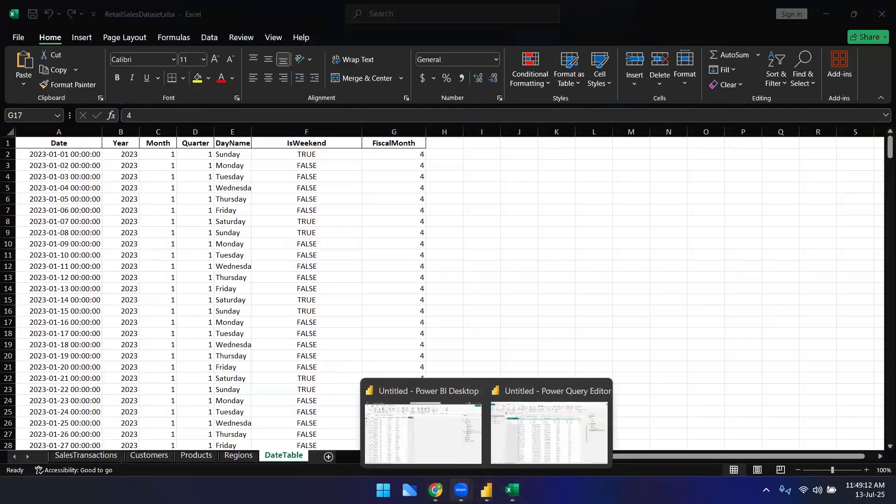
click(423, 431)
Step: Refresh the Customers query preview in the Power Query Editor and switch back to Power BI Desktop
mouse_move(486, 491)
click(551, 433)
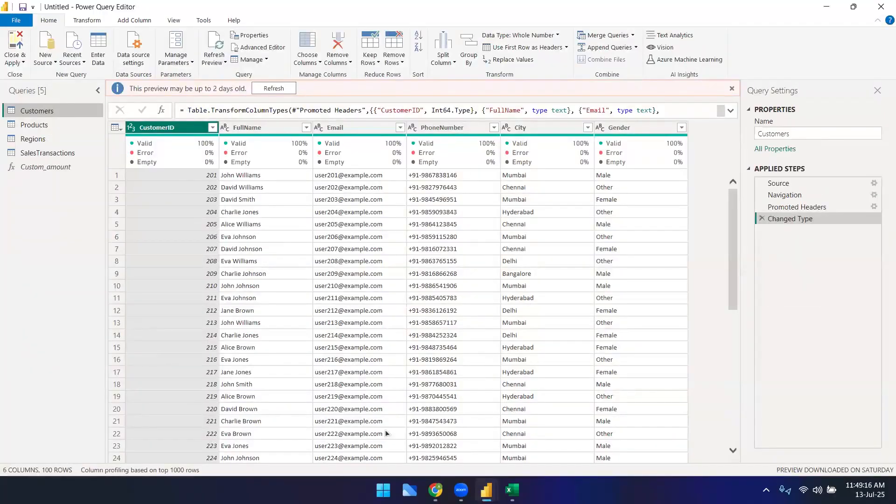
click(272, 88)
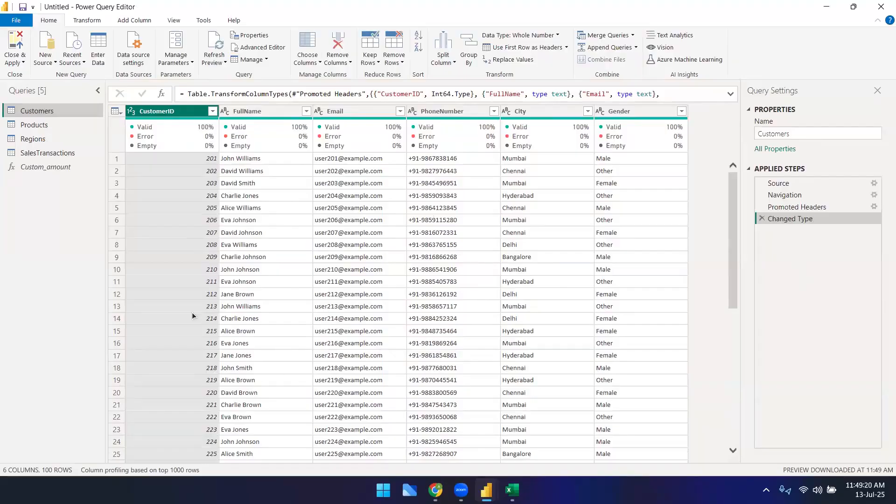
click(486, 490)
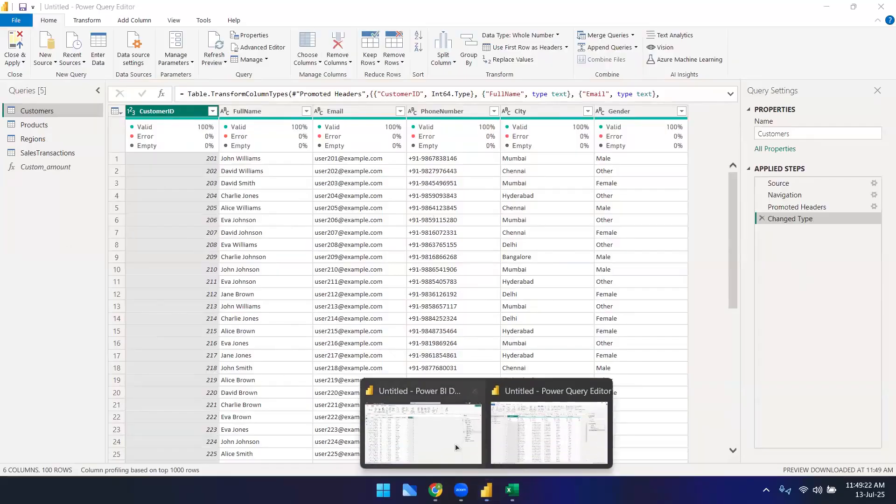
click(423, 429)
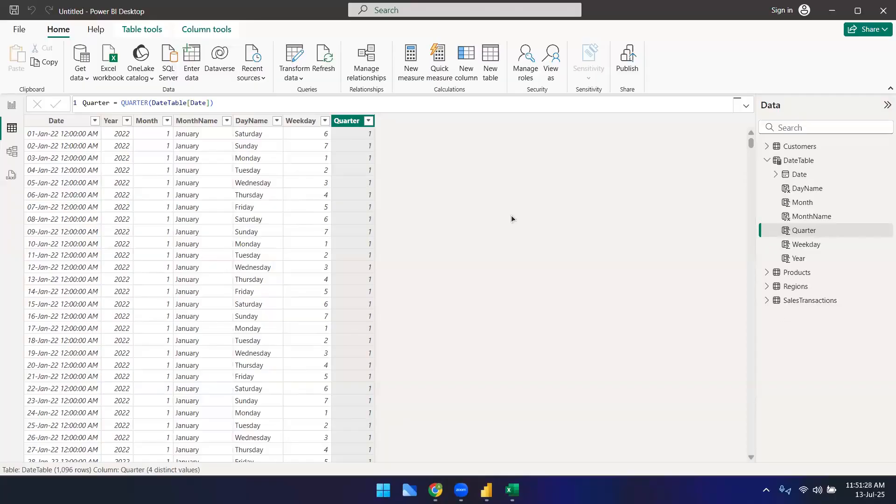
Step: Highlight the Quarter column's formula in the formula bar to examine it
click(451, 100)
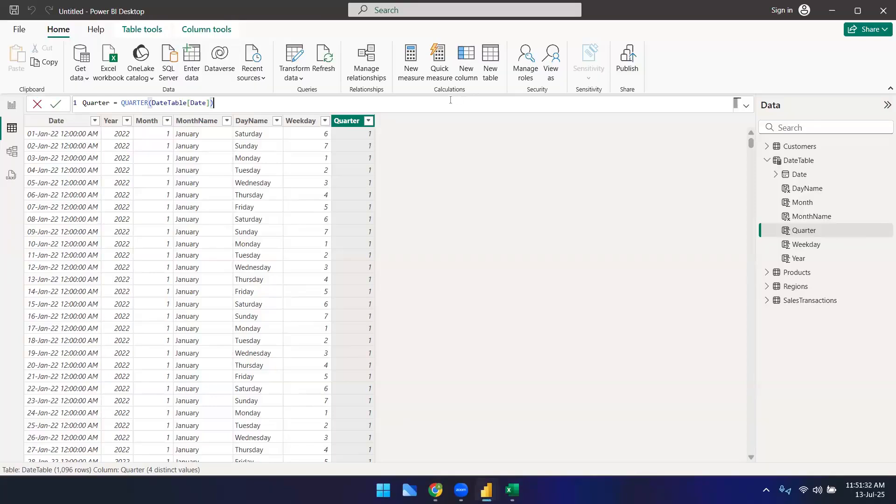
drag(214, 103, 83, 102)
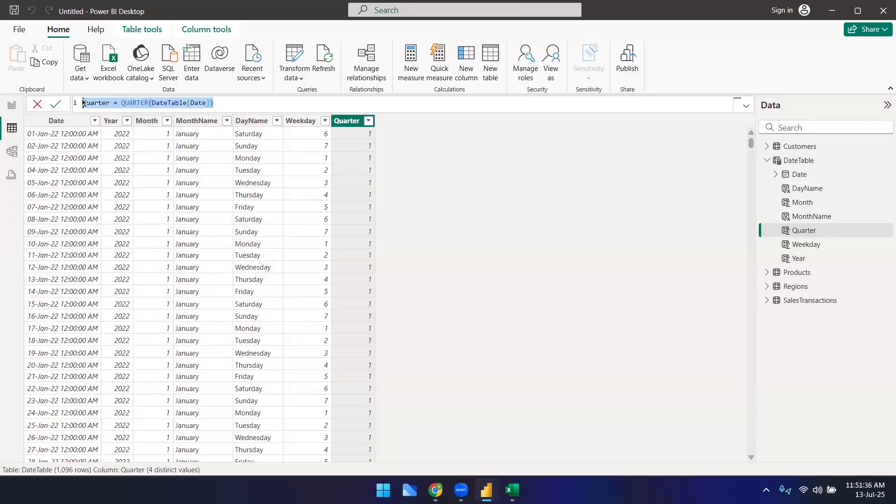
click(373, 106)
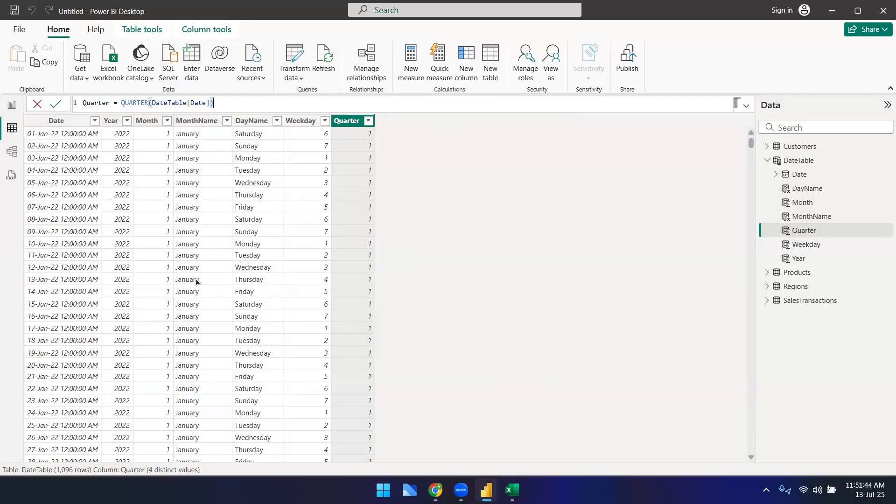
click(436, 490)
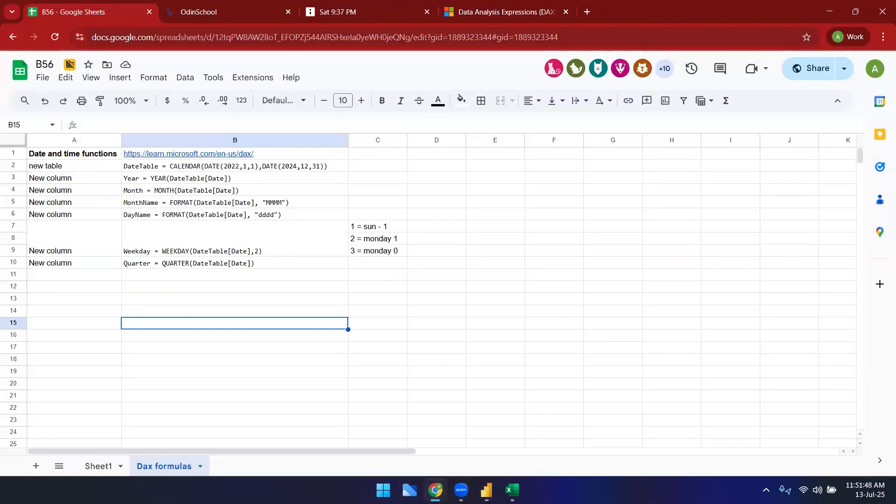
key(alt+Tab)
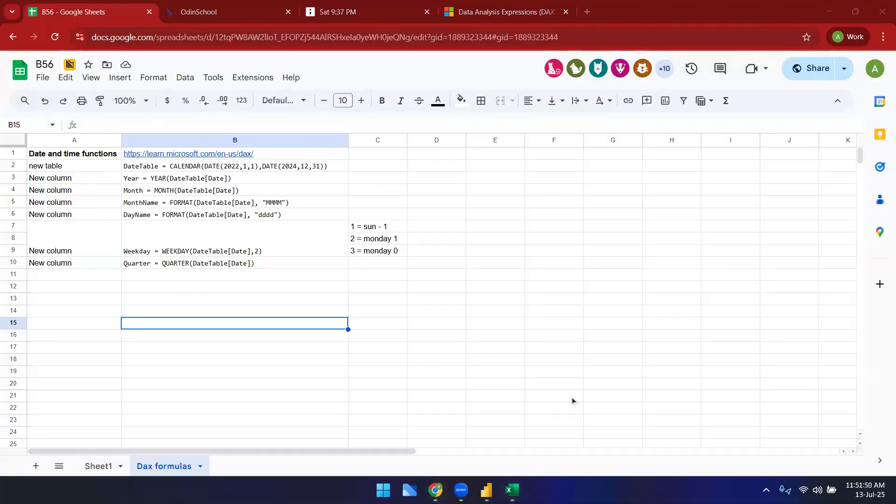
mouse_move(487, 490)
click(409, 425)
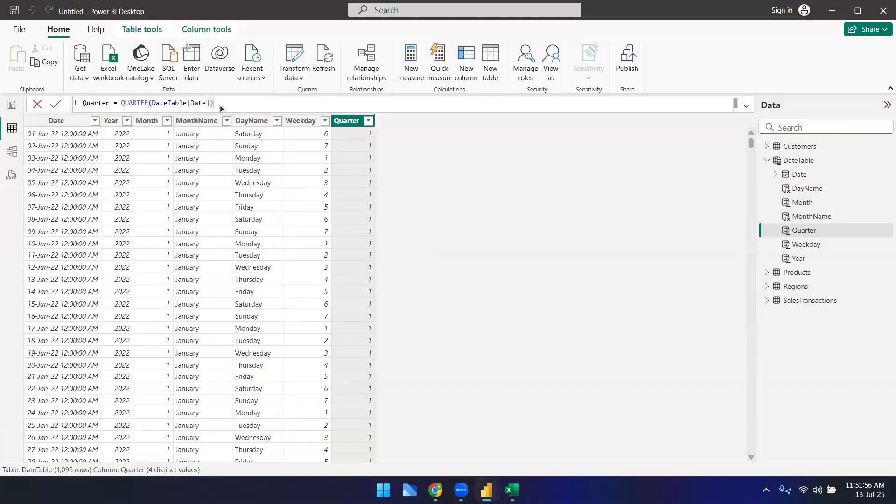
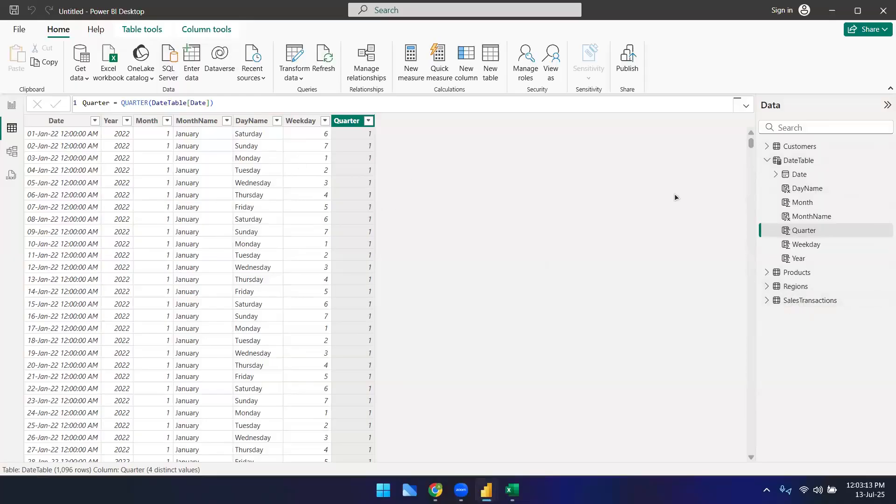
Step: Start a new calculated column in the SalesTransactions table
click(805, 301)
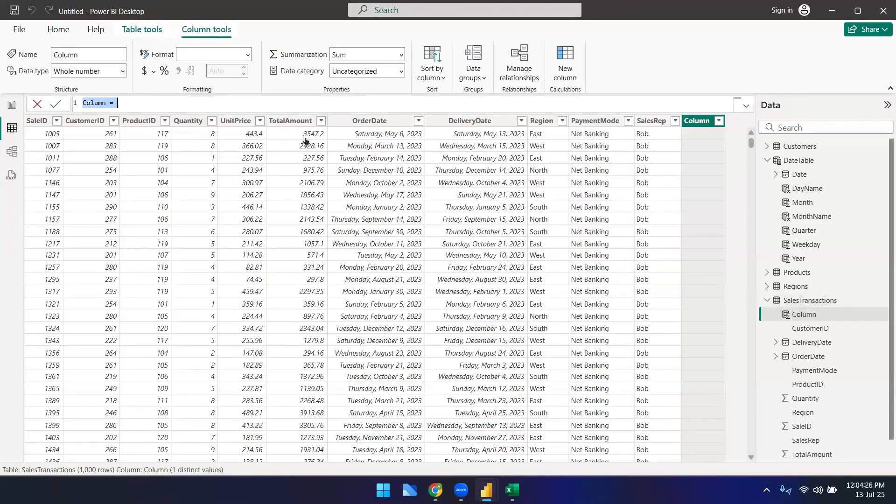
click(431, 165)
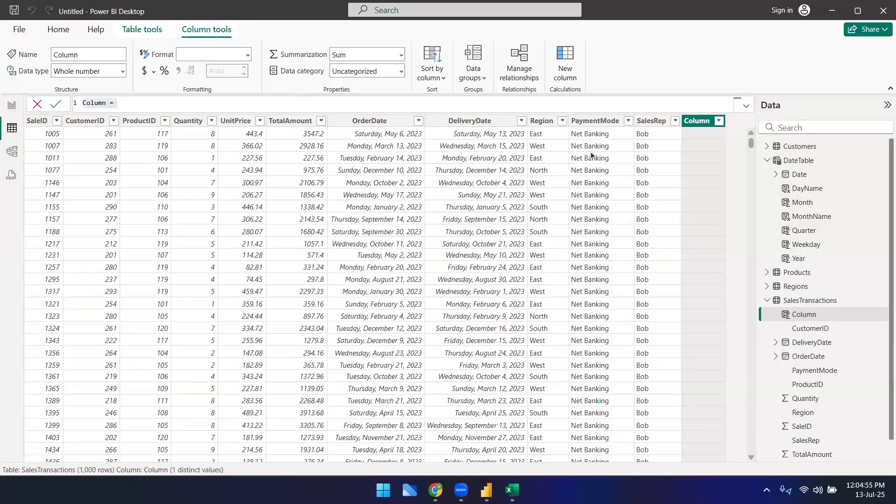
Step: Review the Sheet1 notes comparing new measure, new column and new table outputs, then return to Power BI Desktop
click(436, 490)
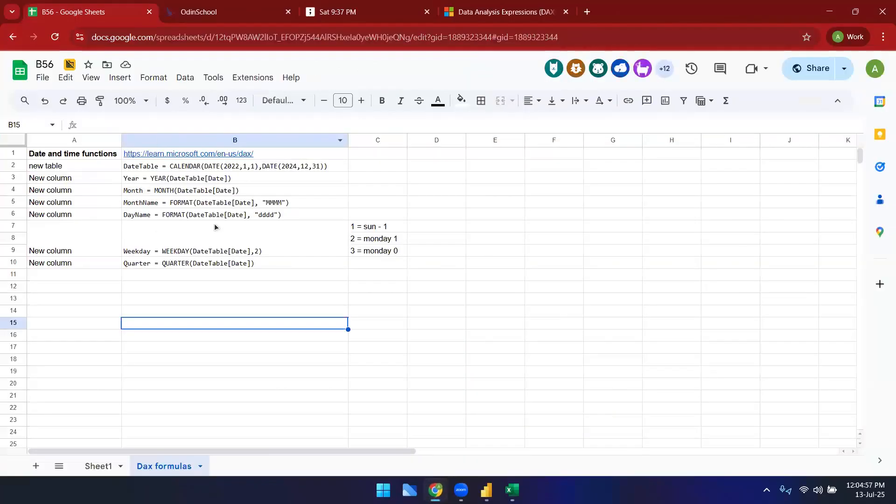
click(104, 466)
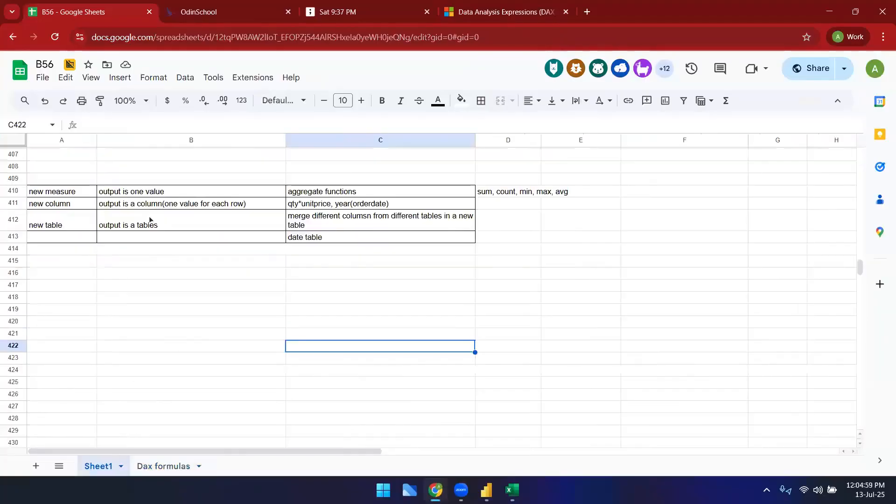
click(70, 194)
click(237, 190)
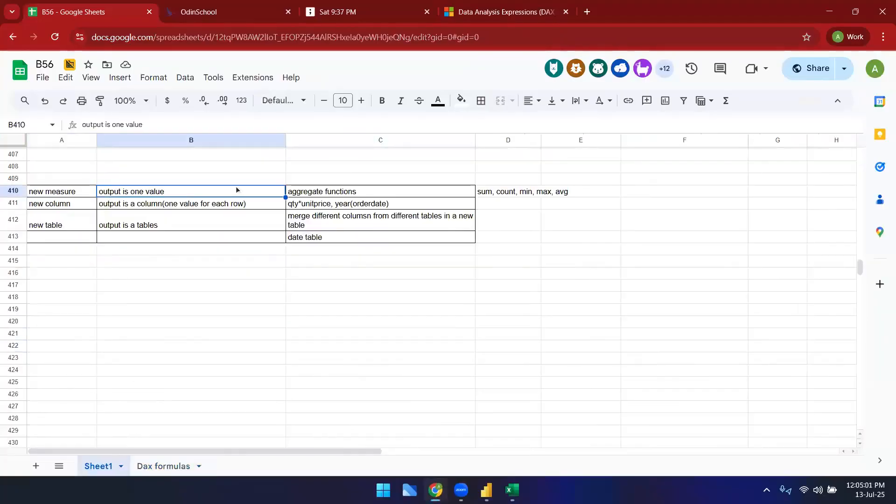
click(378, 196)
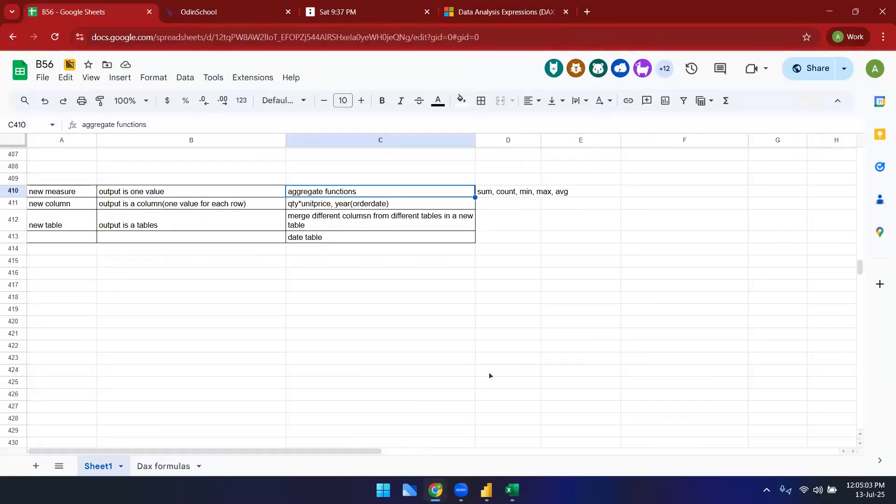
mouse_move(487, 490)
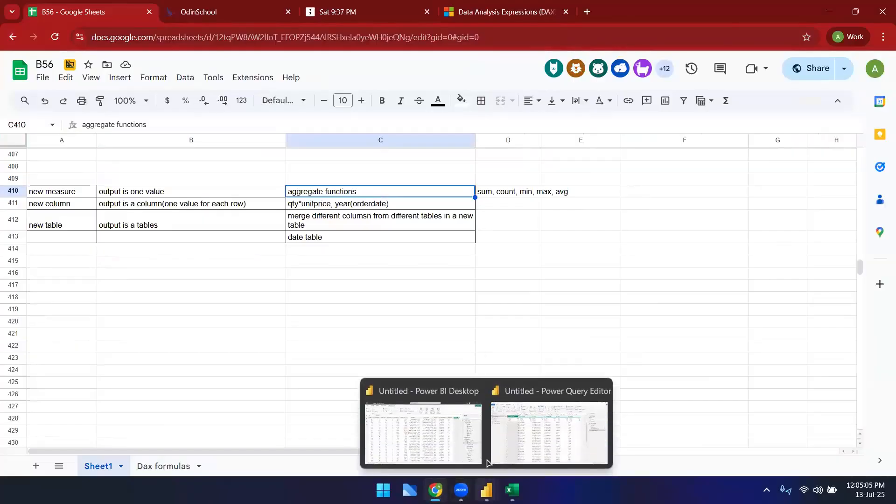
click(469, 447)
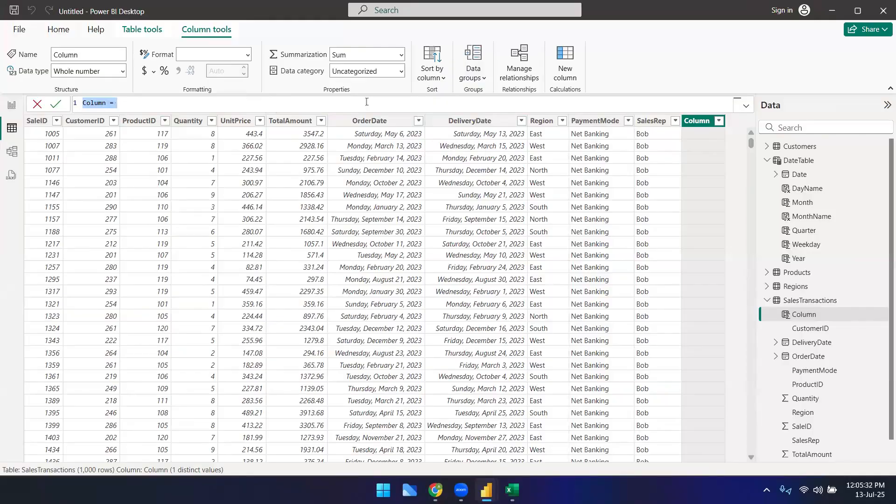
Step: Begin the Delivery Days column formula with DATEDIFF, using SalesTransactions[OrderDate] as the first date
text(Delivery Days = )
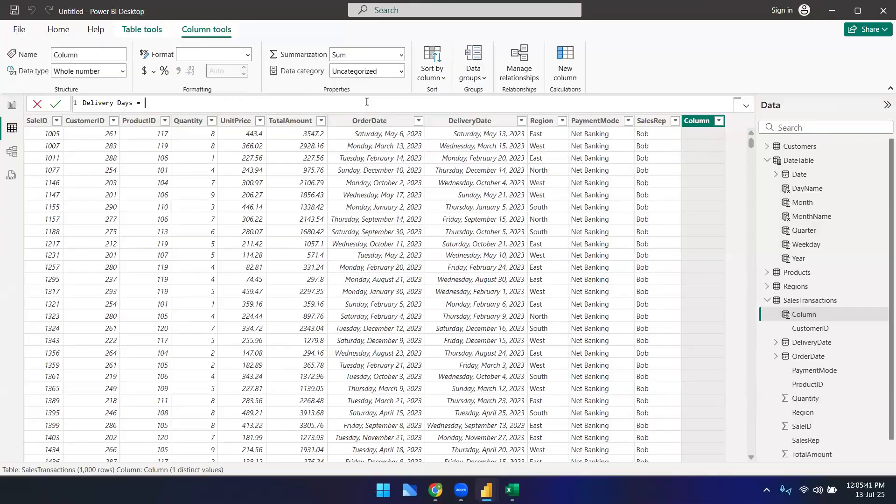
text(dat)
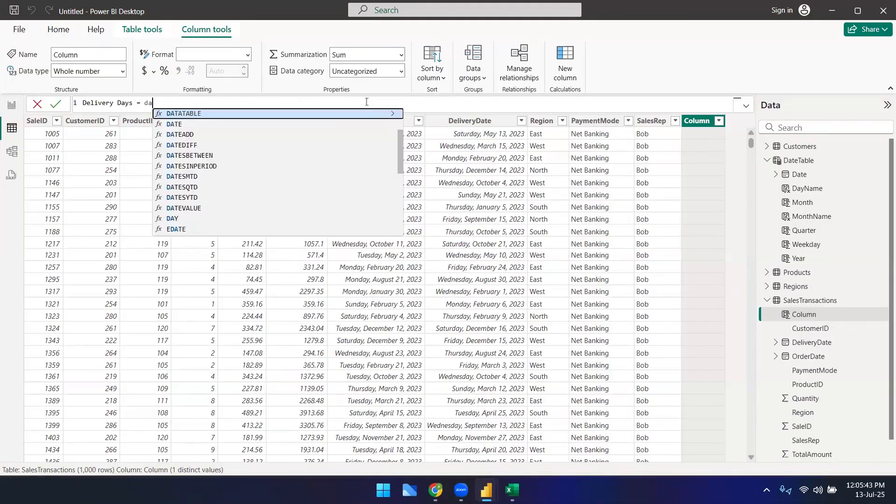
key(Down)
key(Down)
key(Down)
key(Tab)
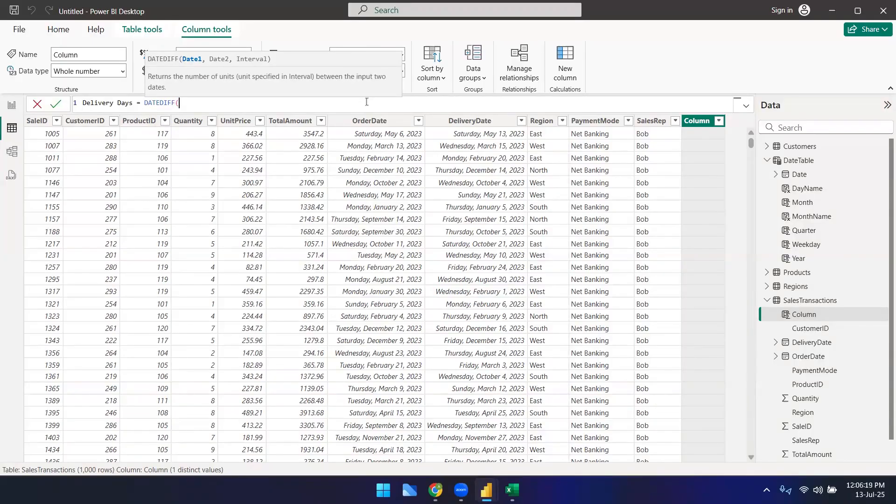
text(sale)
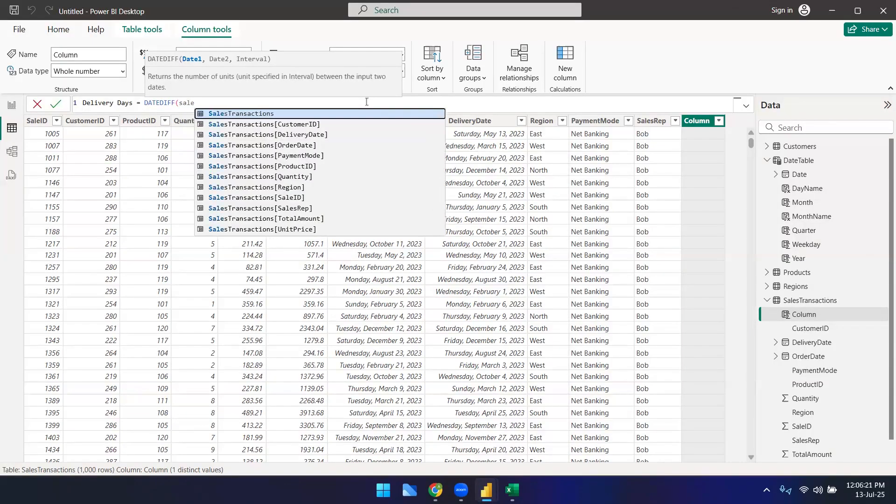
key(Down)
key(Down)
key(Down)
key(Down)
key(Down)
key(Down)
key(Down)
key(Down)
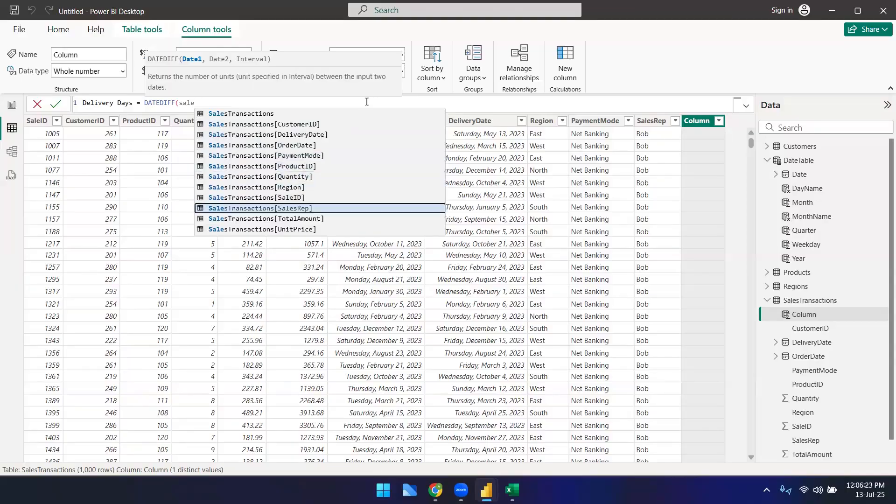
key(Up)
key(Up)
key(Up)
key(Up)
key(Up)
key(Up)
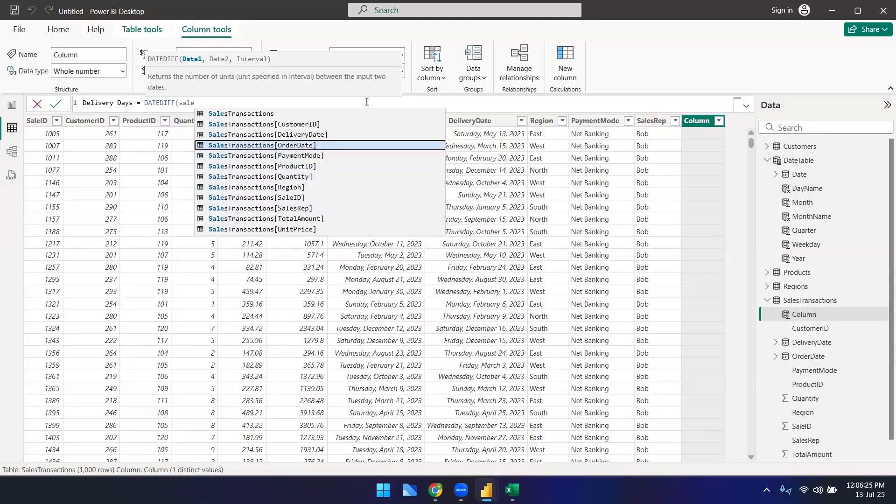
key(Tab)
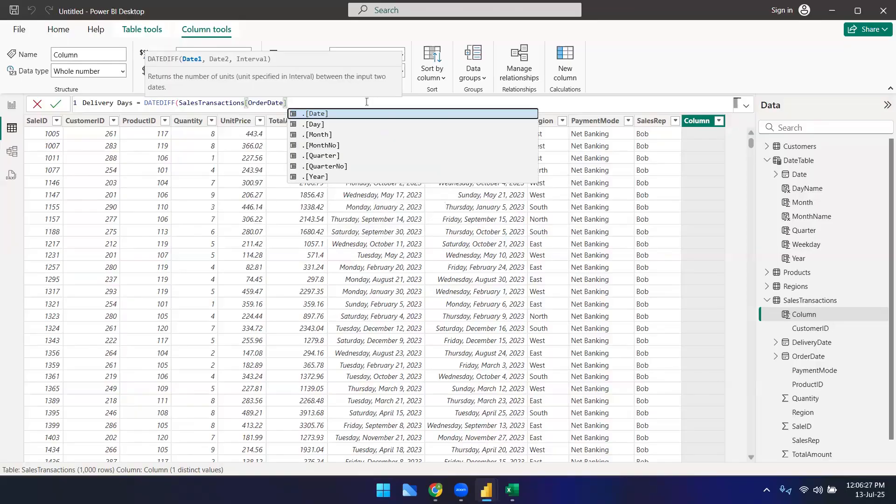
text(,)
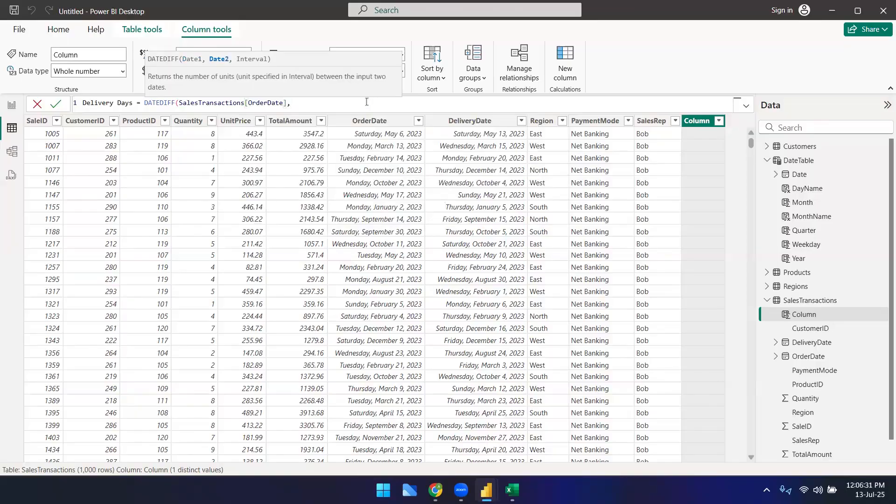
text(daliv)
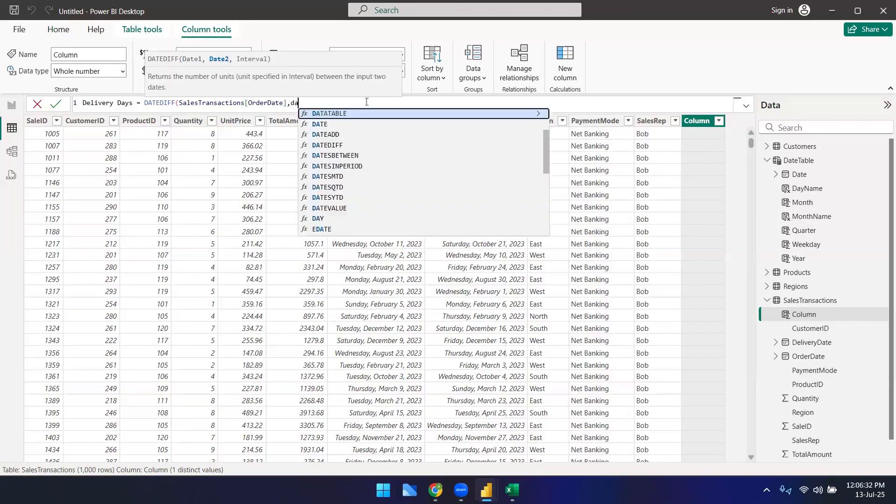
Step: Add SalesTransactions[DeliveryDate] as the second date and DAY as the interval, closing the DATEDIFF formula
key(BackSpace)
key(BackSpace)
key(BackSpace)
key(BackSpace)
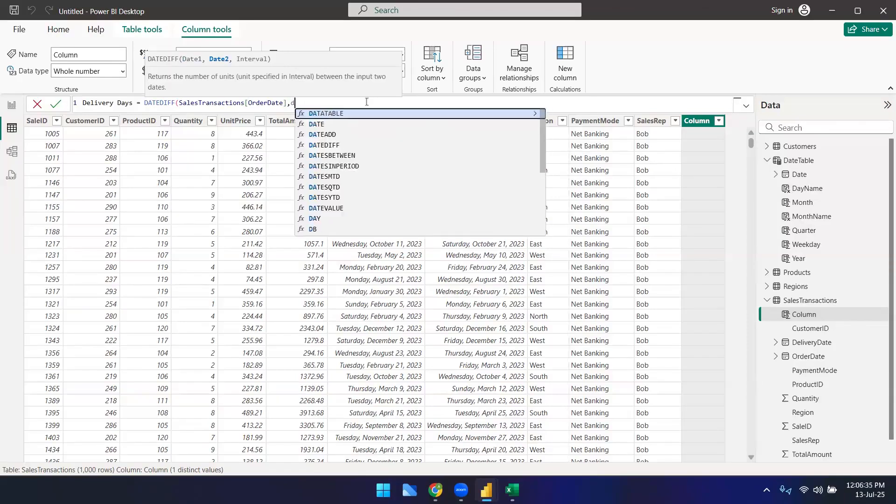
text(eli)
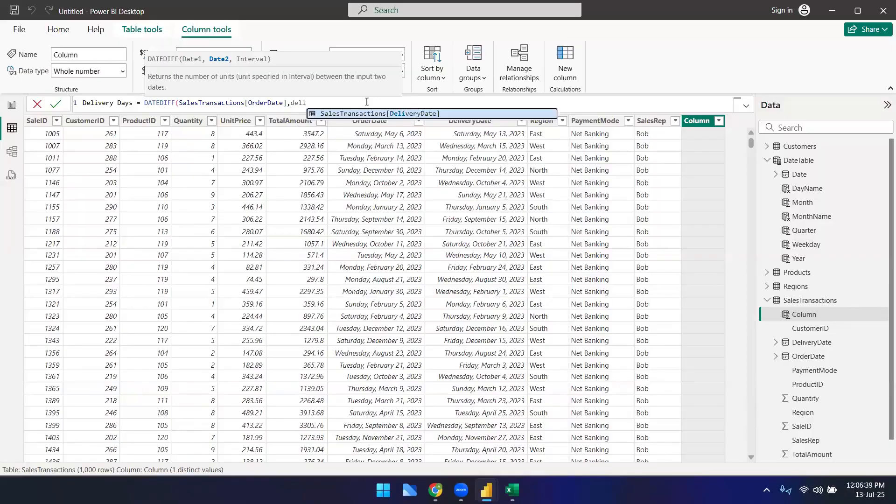
key(Tab)
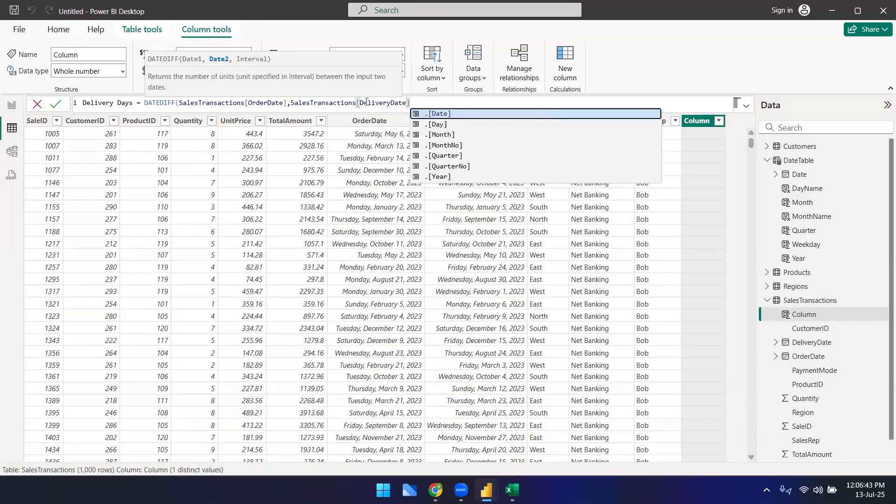
text(,)
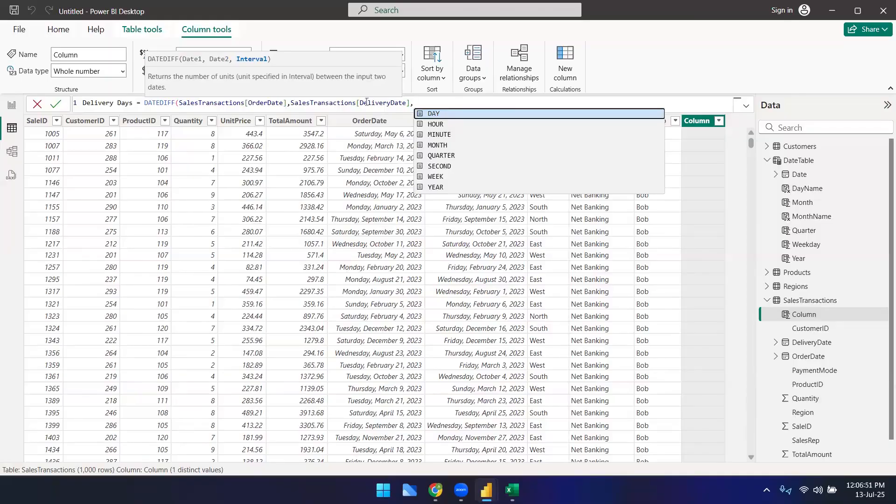
key(Tab)
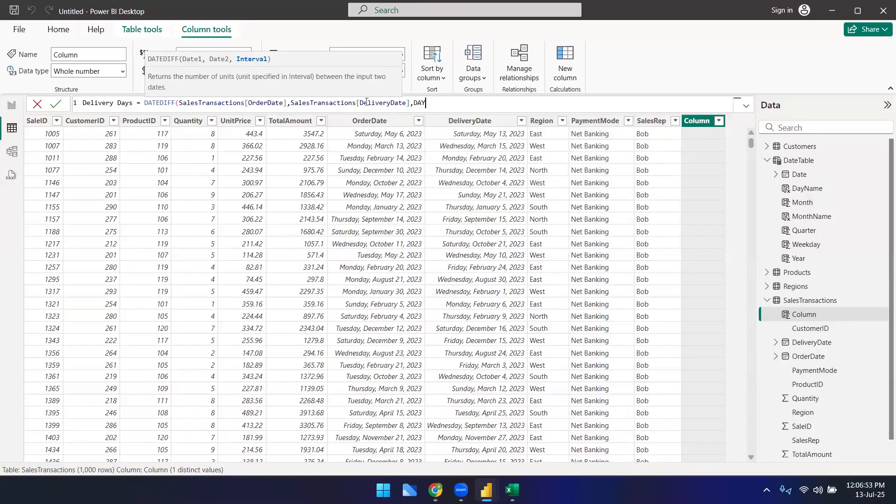
text())
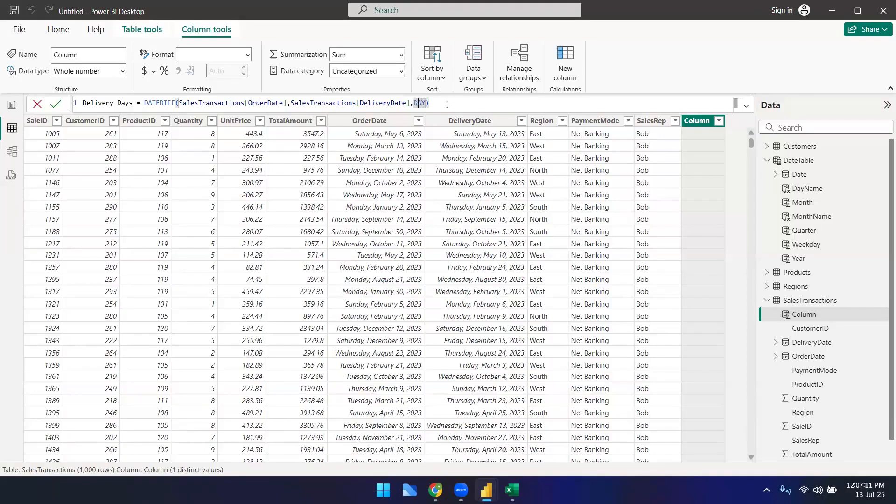
Step: Re-pick DAY as the DATEDIFF interval and commit the Delivery Days column
key(Left)
key(BackSpace)
key(BackSpace)
key(BackSpace)
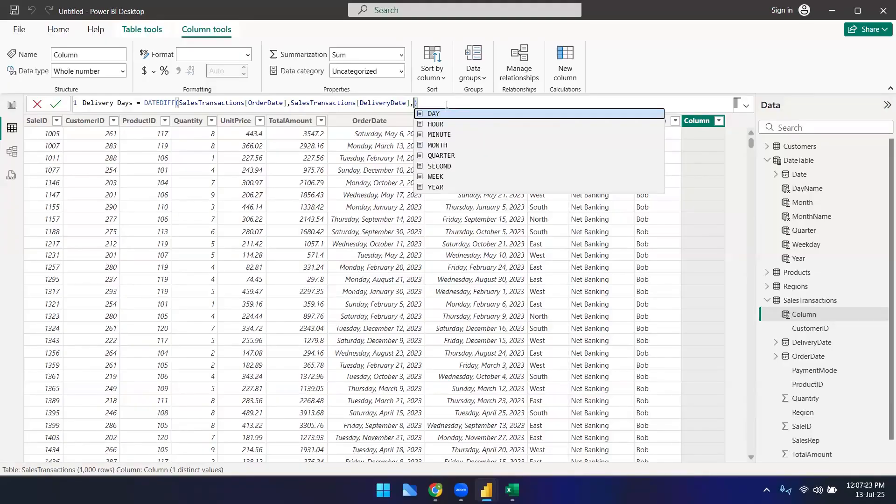
key(Down)
key(Down)
key(Down)
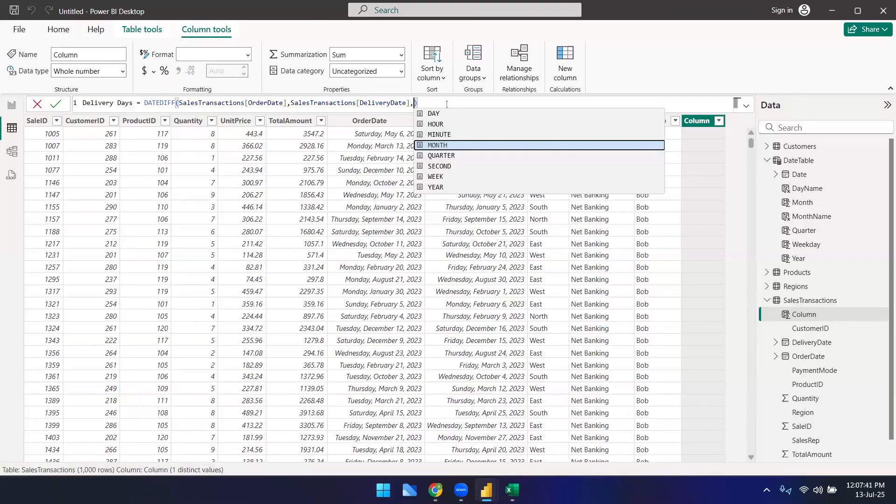
key(Up)
key(Up)
key(Up)
key(Tab)
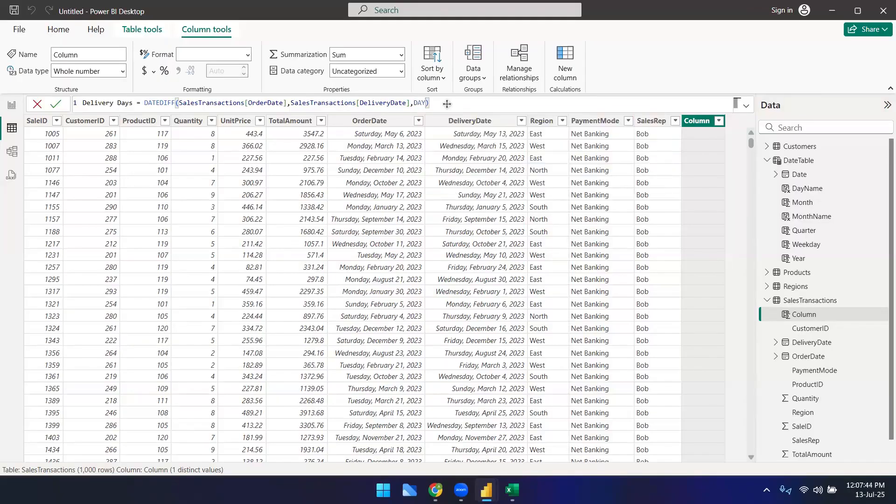
key(Return)
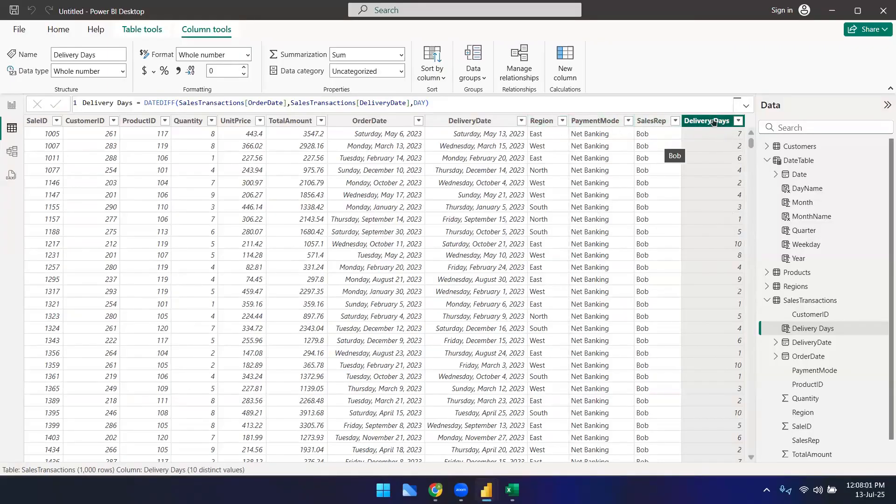
Step: Record the Delivery Days formula in row 11 of the Dax formulas sheet labelled New column, then return to Power BI
click(814, 327)
triple_click(186, 102)
key(ctrl+c)
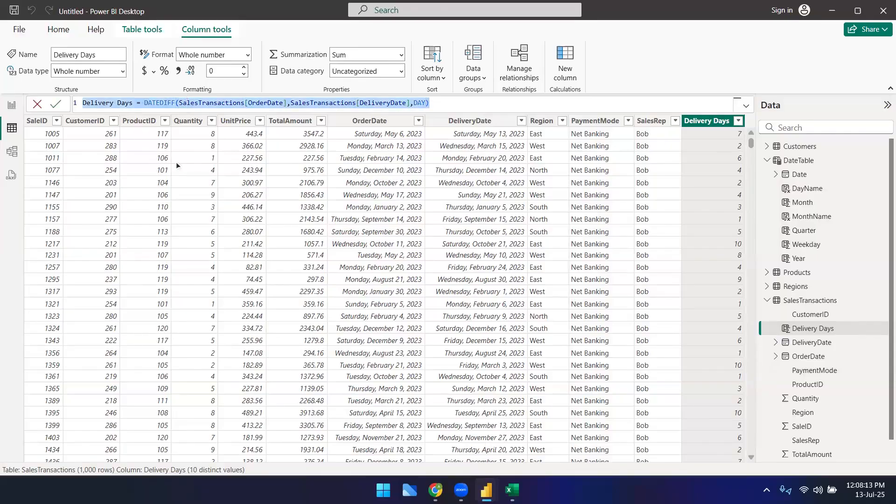
key(alt+Tab)
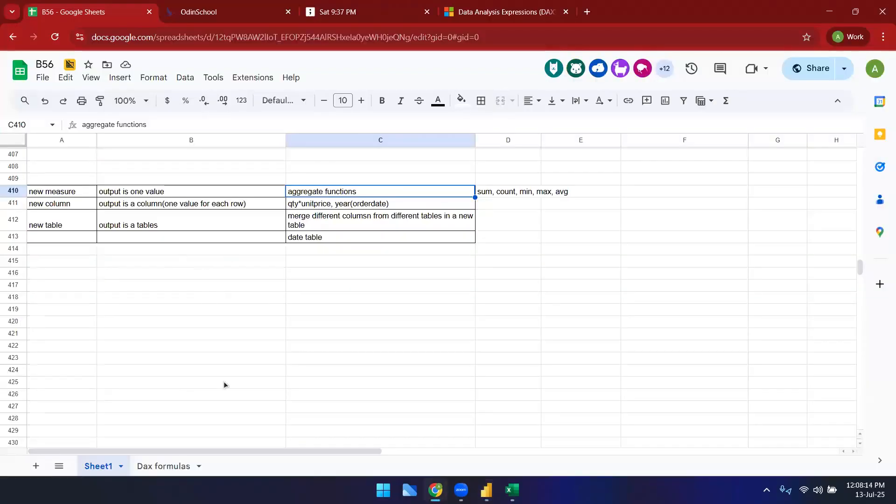
click(164, 466)
click(152, 278)
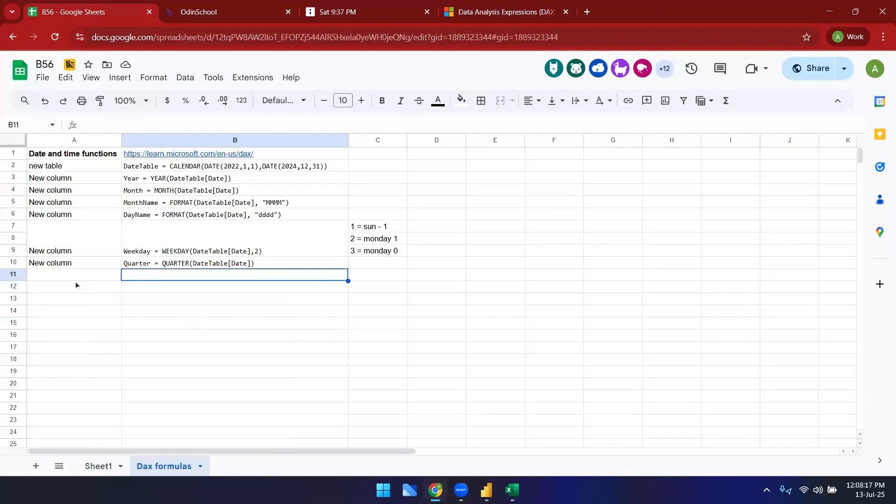
key(ctrl+v)
key(Left)
text(New column)
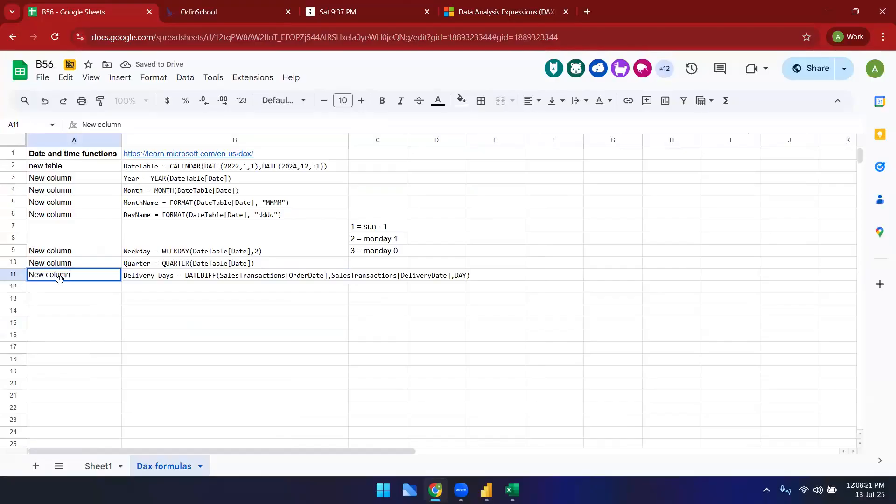
key(Return)
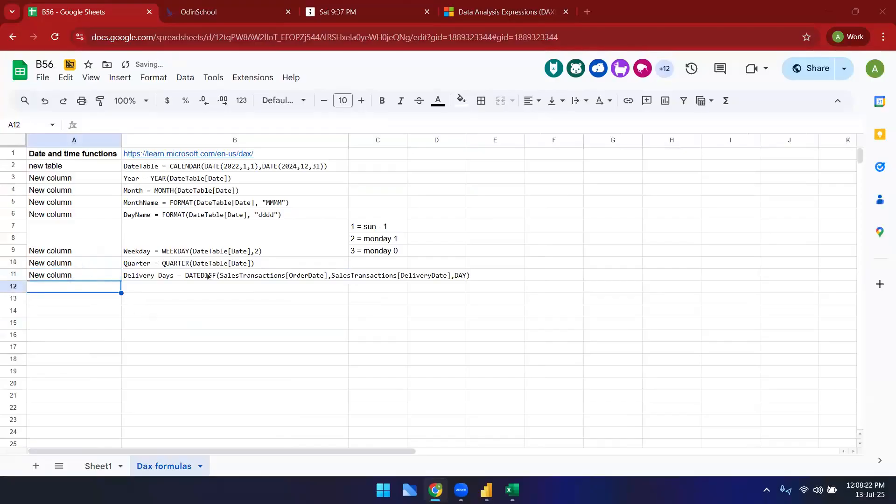
key(alt+Tab)
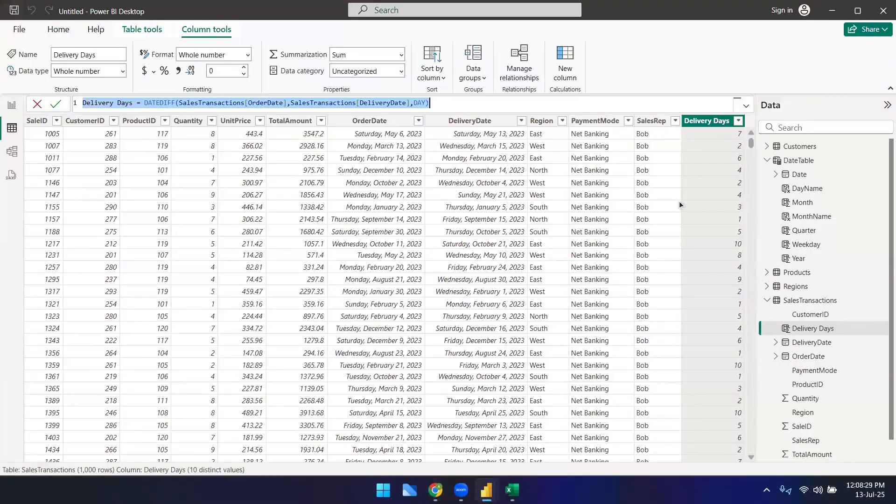
click(594, 107)
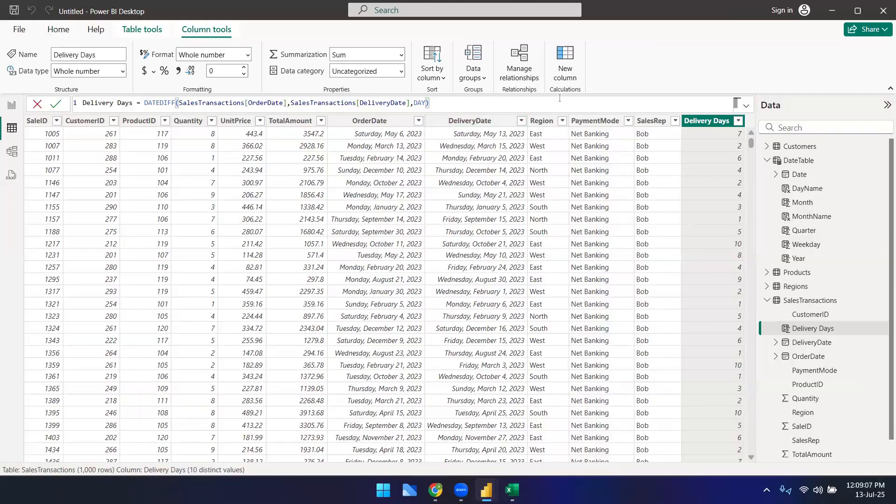
Step: Add a new column and start its formula as YearSinceOrder = DATEDIFF(
click(648, 53)
click(565, 61)
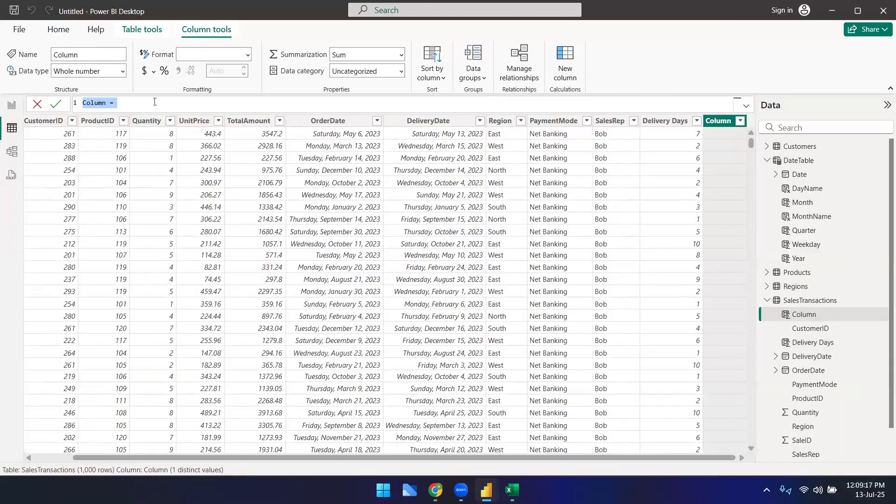
text(Year)
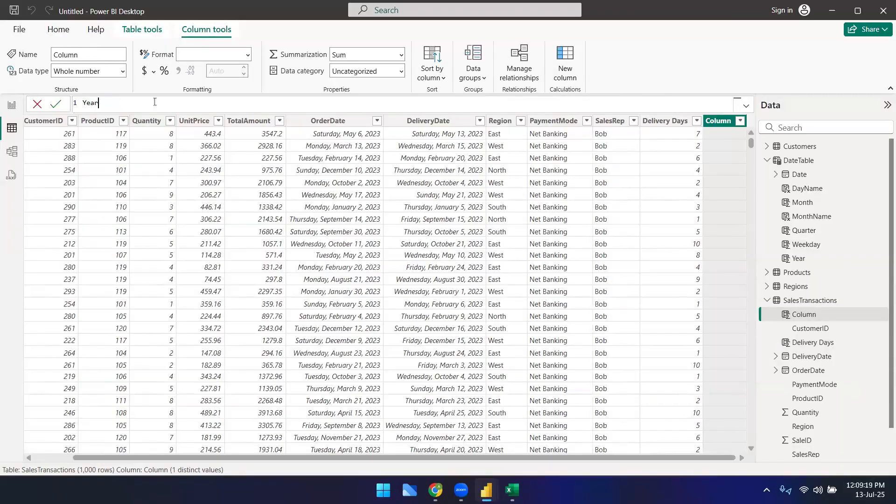
text(SinceOrder = DATEDIFF()
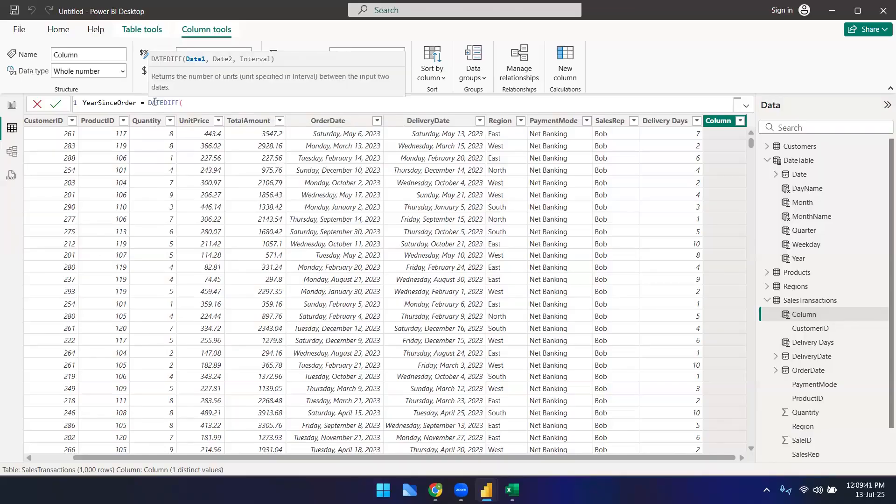
text(order)
Step: Complete the formula with SalesTransactions[OrderDate], TODAY() and YEAR as the interval, and commit the YearSinceOrder column
key(Tab)
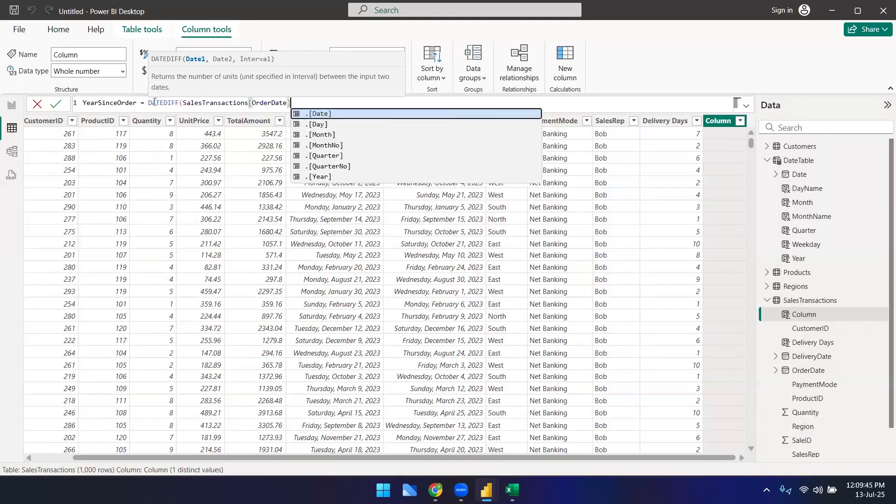
text(,)
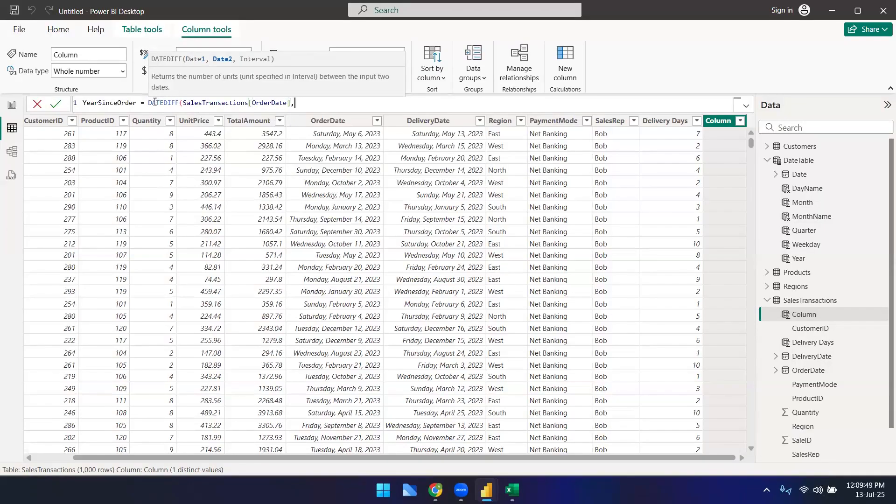
text(today)
key(Tab)
text(,Ye)
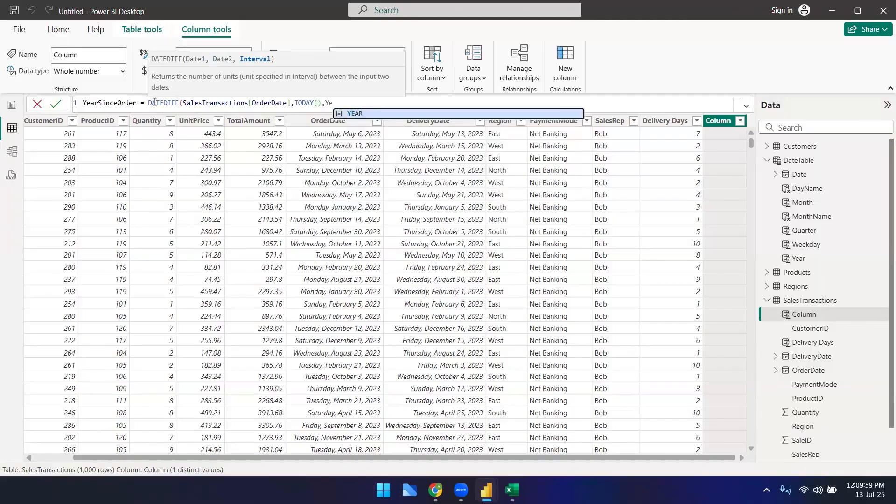
key(Tab)
text())
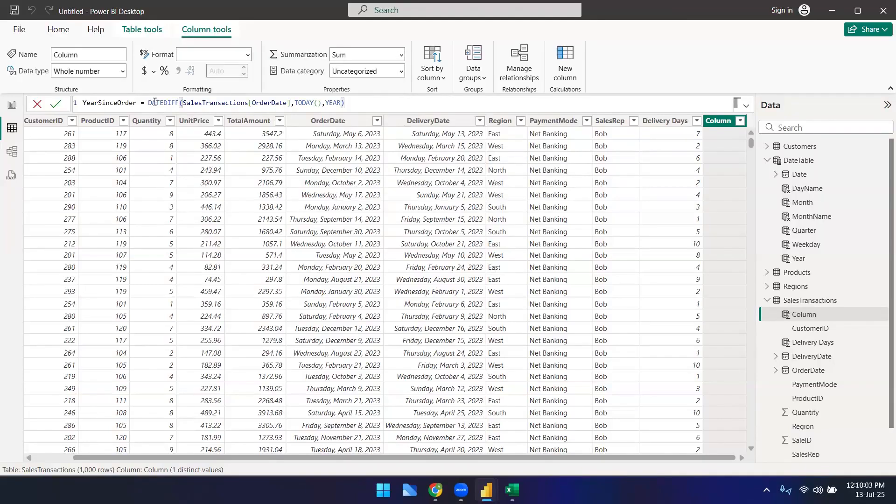
key(Return)
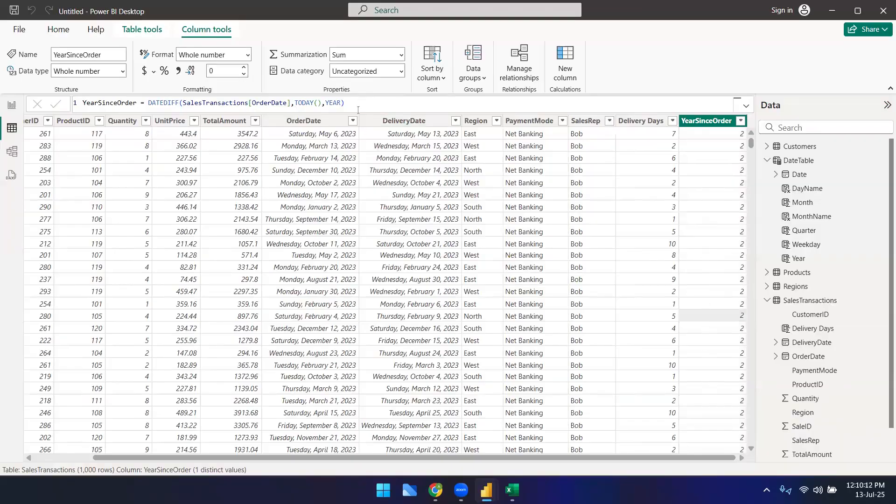
Step: Record the YearSinceOrder formula in row 12 of the Dax formulas sheet labelled New column, then return to Power BI
key(alt+Tab)
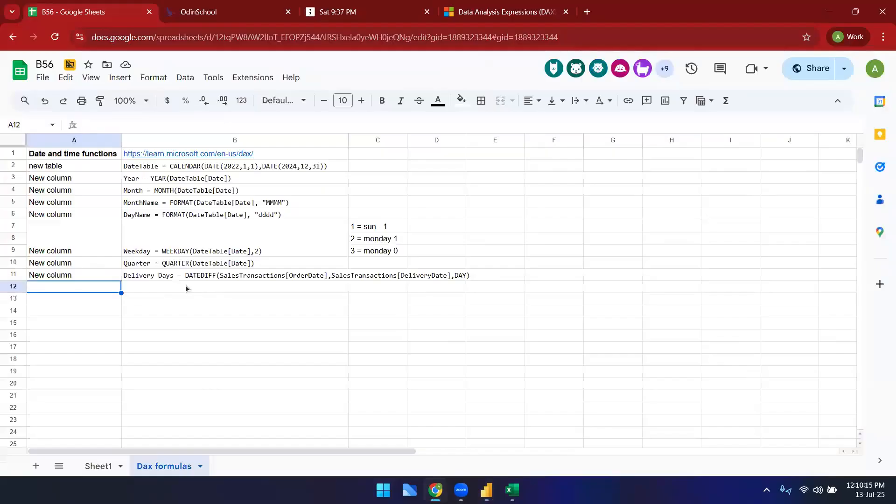
click(186, 286)
text(YearSinceOrder = DATEDIFF(SalesTransactions[OrderDate],TODAY(),YEAR))
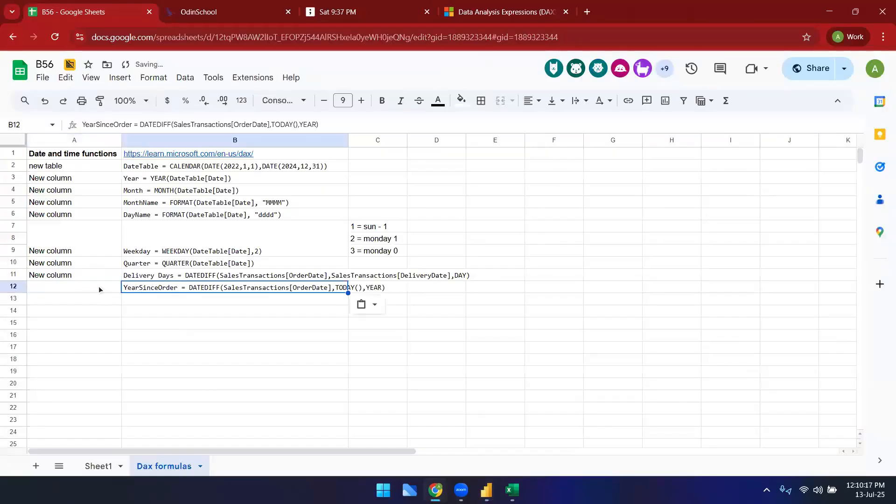
click(99, 287)
click(88, 267)
key(ctrl+c)
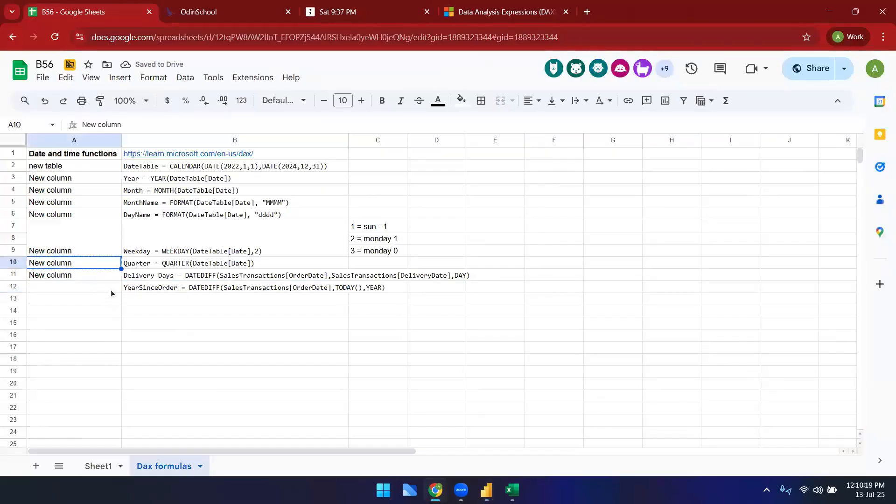
click(110, 289)
key(ctrl+v)
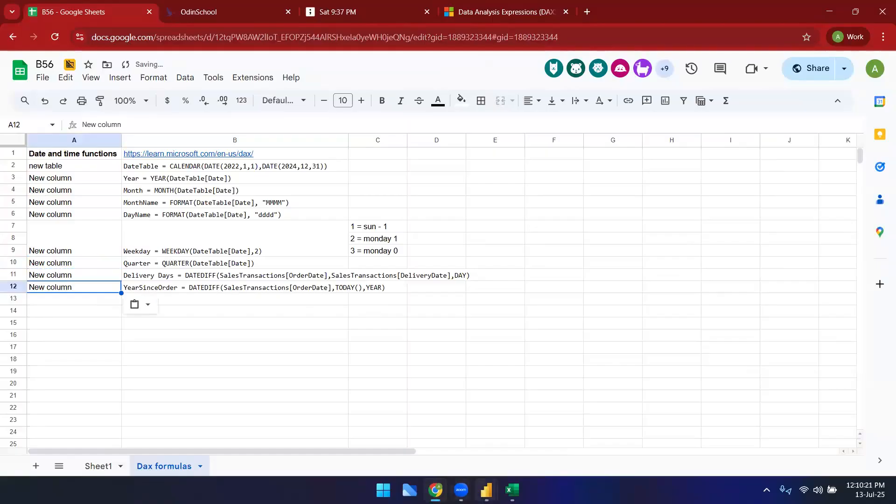
mouse_move(486, 490)
click(472, 469)
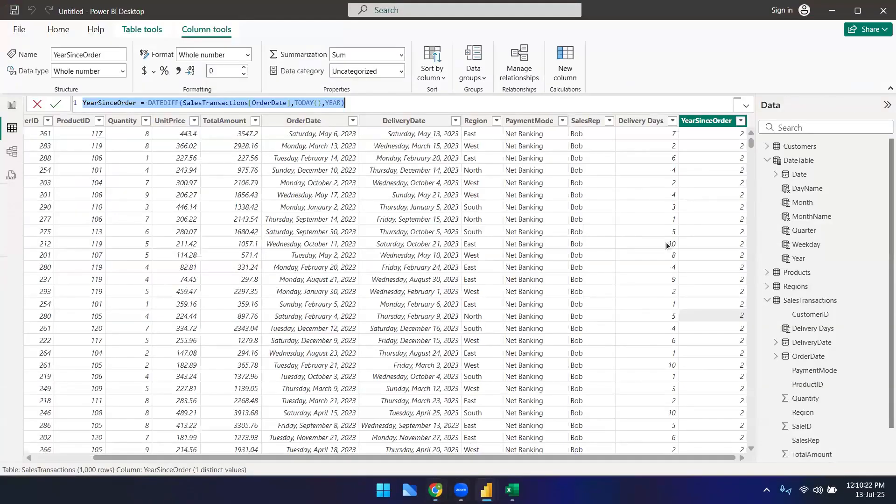
Step: Try MONTH as the interval in the Delivery Days formula and commit it
click(665, 243)
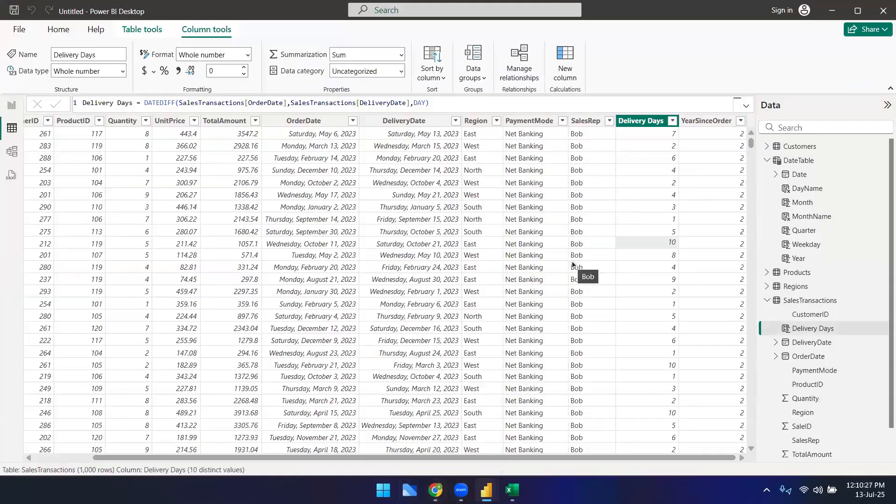
click(477, 103)
key(Left)
key(BackSpace)
key(BackSpace)
key(BackSpace)
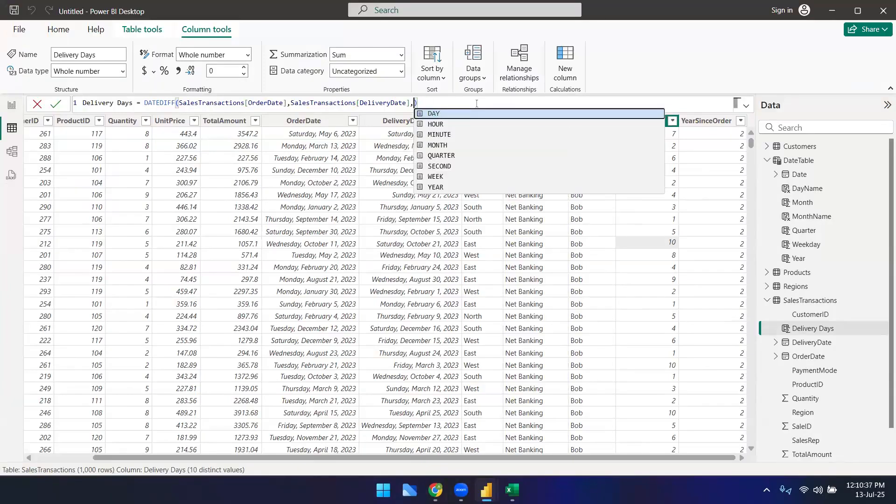
key(Down)
key(Down)
key(Down)
key(Tab)
key(Return)
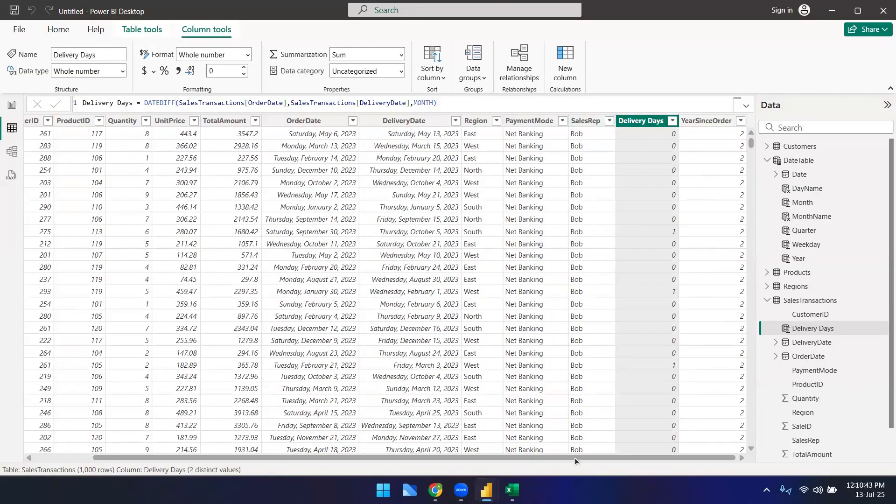
Step: Set the Delivery Days formula's interval back to DAY
click(653, 207)
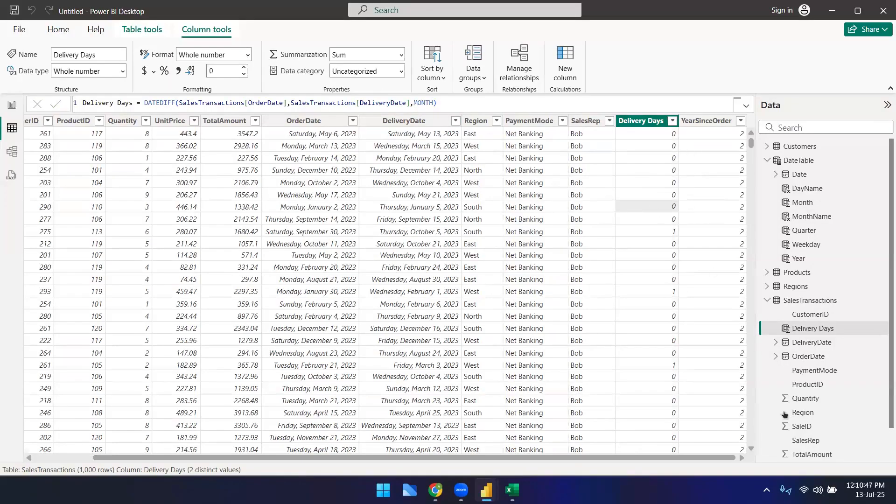
click(434, 104)
key(BackSpace)
key(BackSpace)
key(BackSpace)
key(BackSpace)
key(BackSpace)
text(DAY)
key(Return)
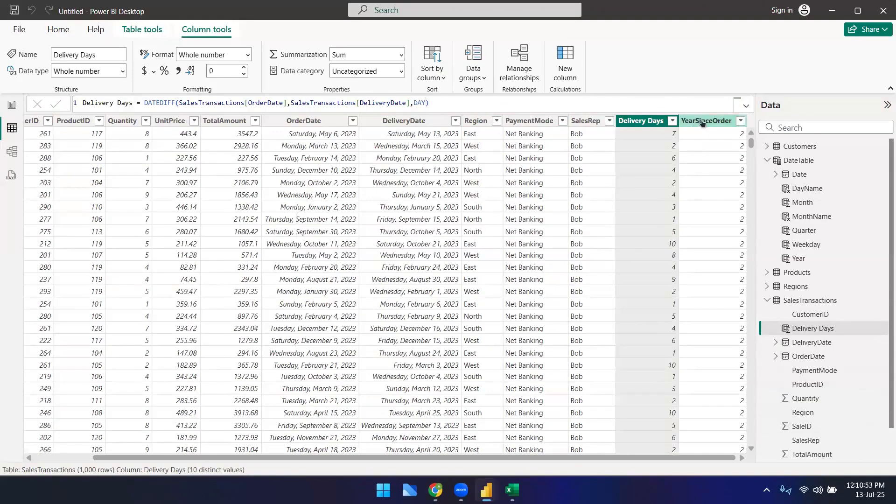
Step: Try MONTH as the interval in the YearSinceOrder formula and commit it
click(705, 121)
click(338, 104)
double_click(339, 103)
key(BackSpace)
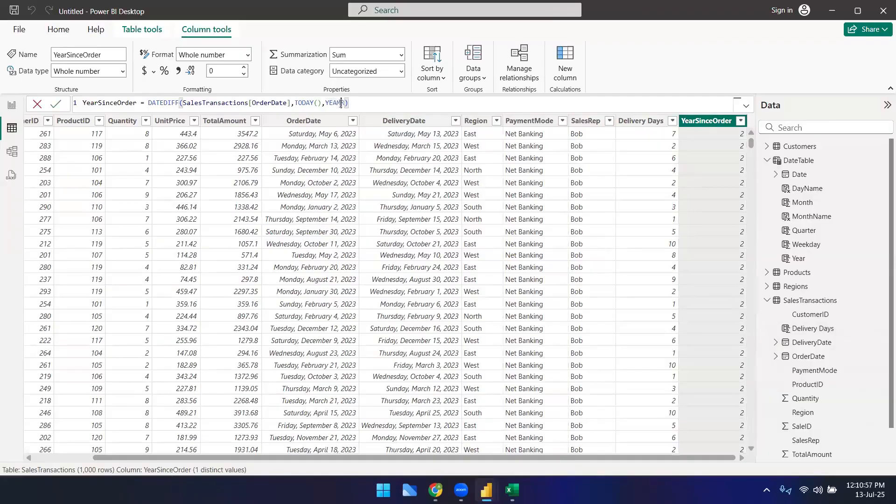
text(Y)
key(BackSpace)
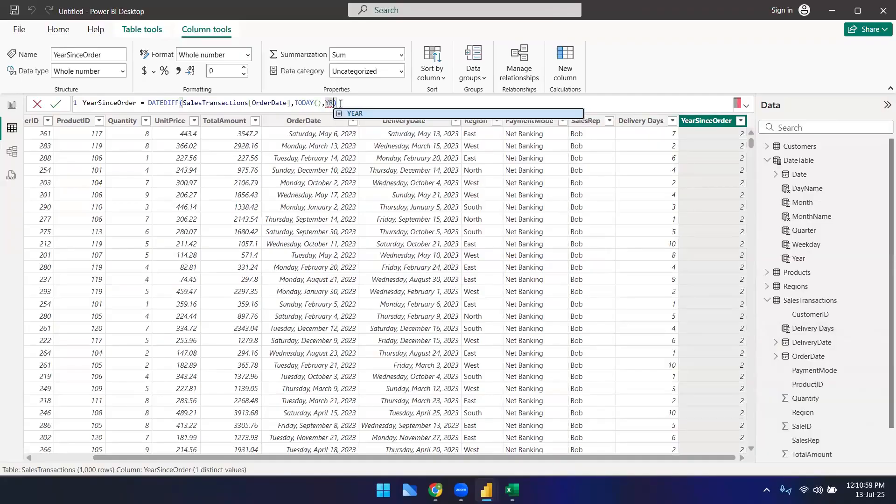
text(MONTH)
key(Tab)
key(Return)
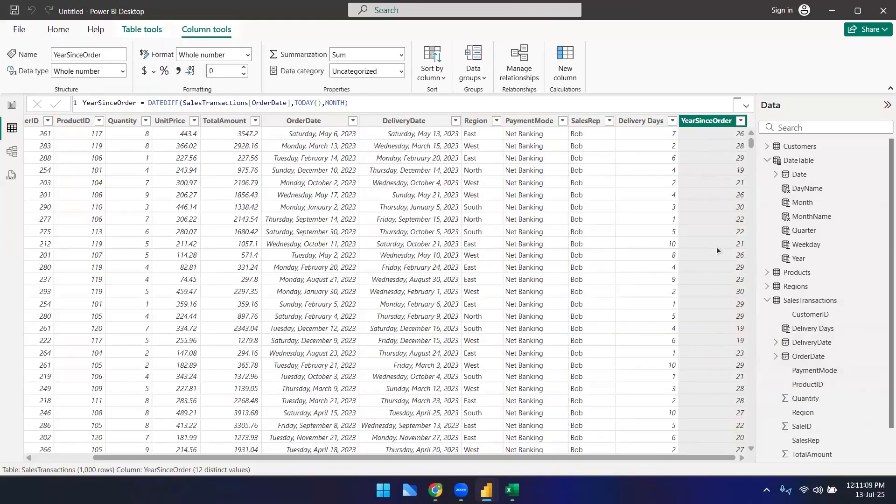
Step: Set the YearSinceOrder formula's interval back to YEAR
drag(348, 102, 325, 103)
text(YEAR))
key(Return)
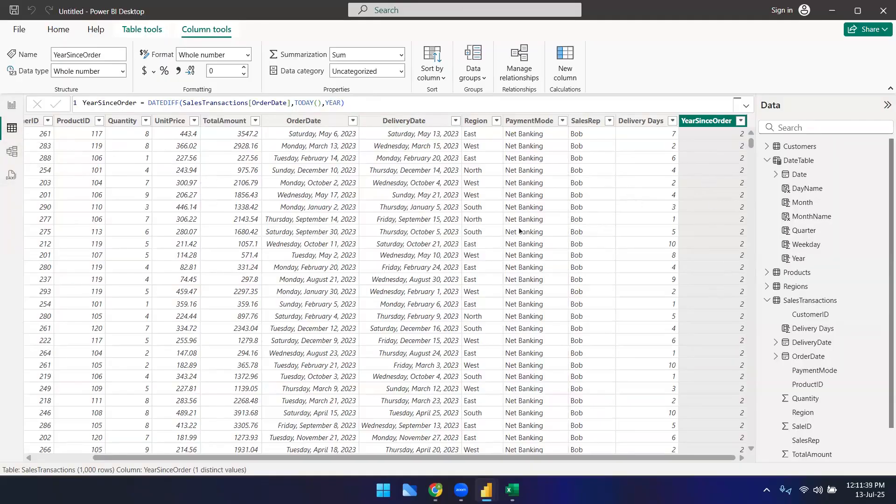
click(569, 112)
click(621, 78)
mouse_move(614, 456)
mouse_down()
mouse_move(520, 455)
mouse_move(632, 455)
mouse_up()
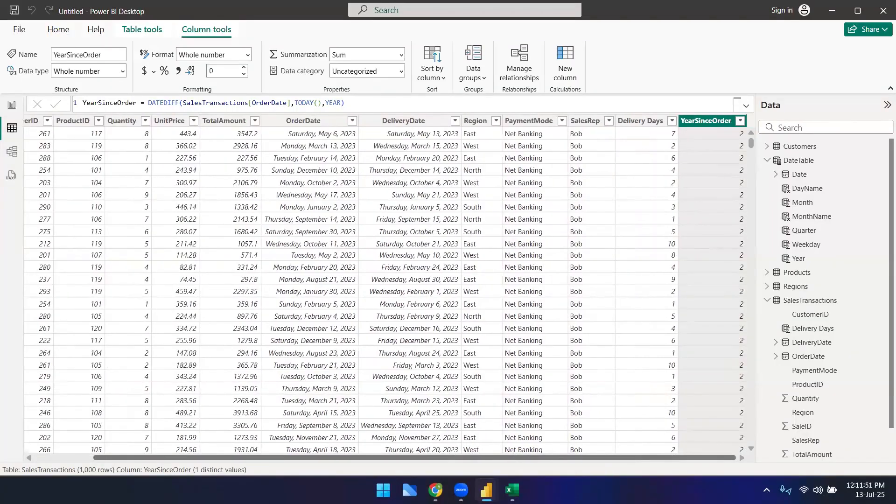
Step: Browse the Date and time functions list in the DAX reference page in the browser
mouse_move(486, 490)
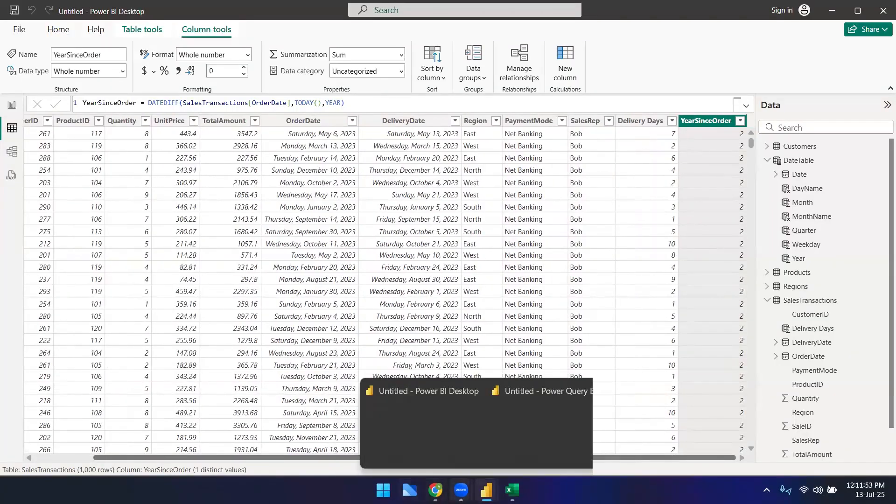
mouse_move(435, 490)
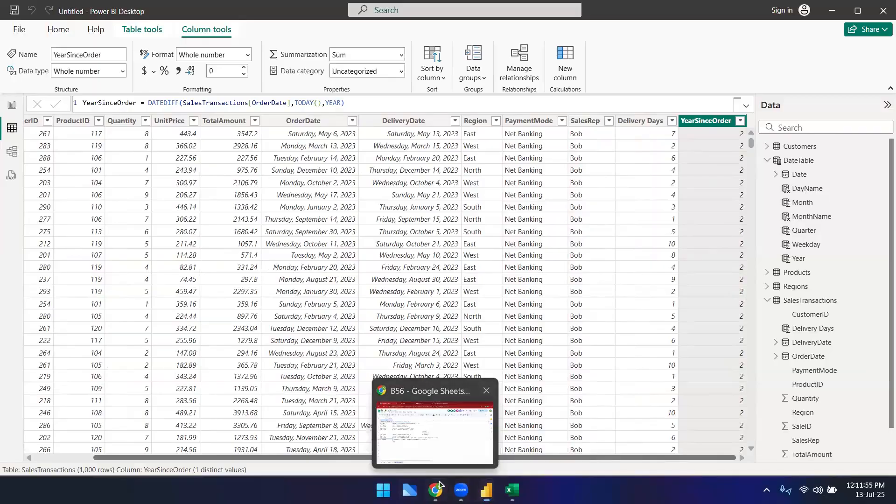
click(467, 425)
click(470, 17)
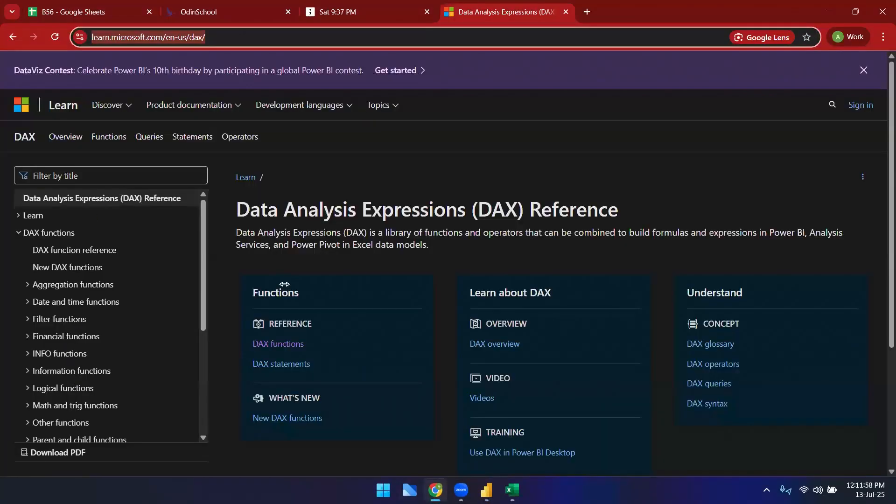
click(45, 302)
scroll(76, 384, down, 3)
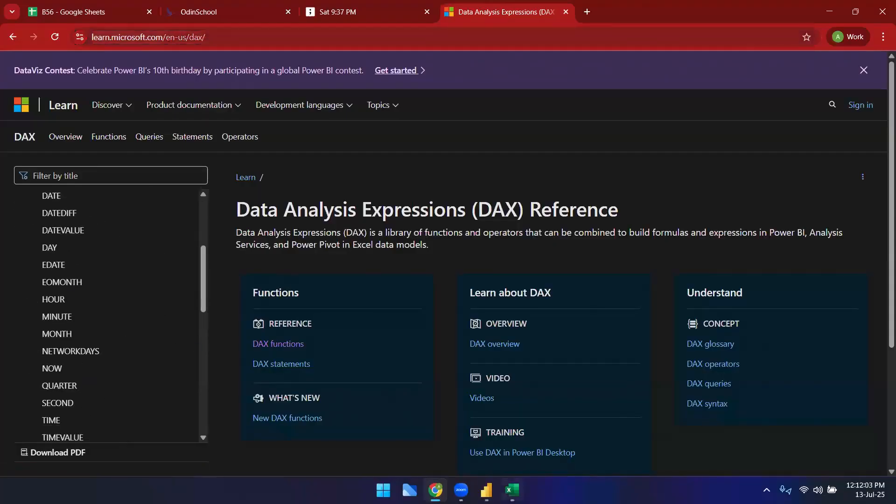
Step: Return to Power BI and create a new measure in SalesTransactions, starting its formula as TotalSales =
mouse_move(486, 490)
click(423, 423)
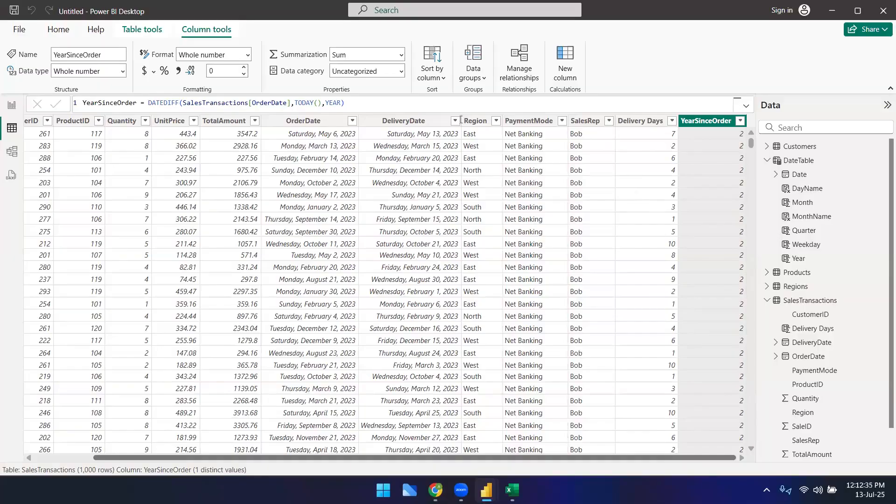
click(154, 27)
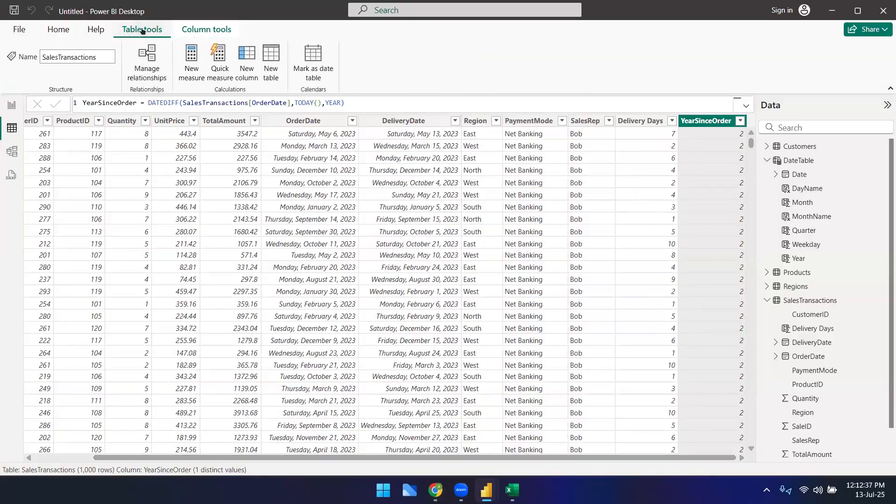
click(192, 70)
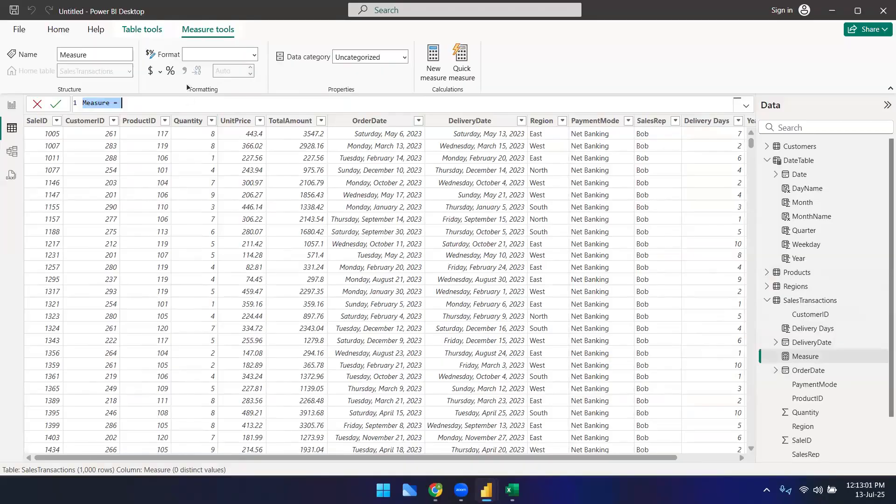
click(790, 356)
text(TotalSales =)
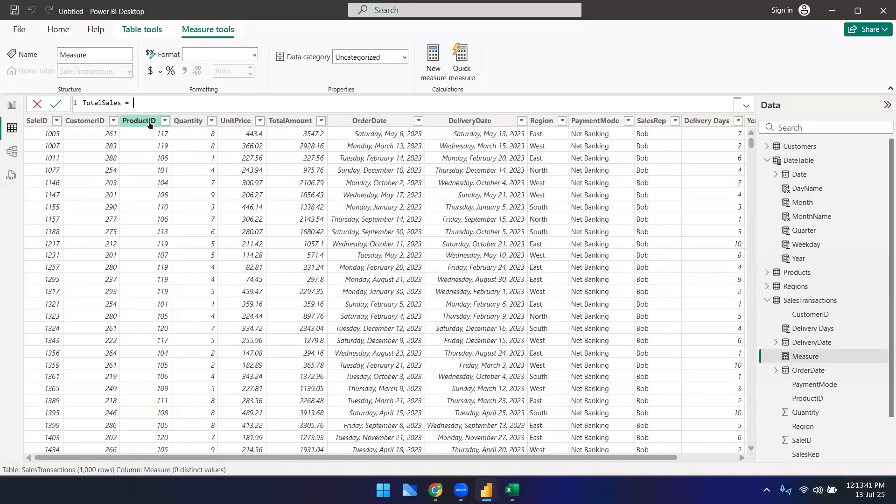
text( SUM()
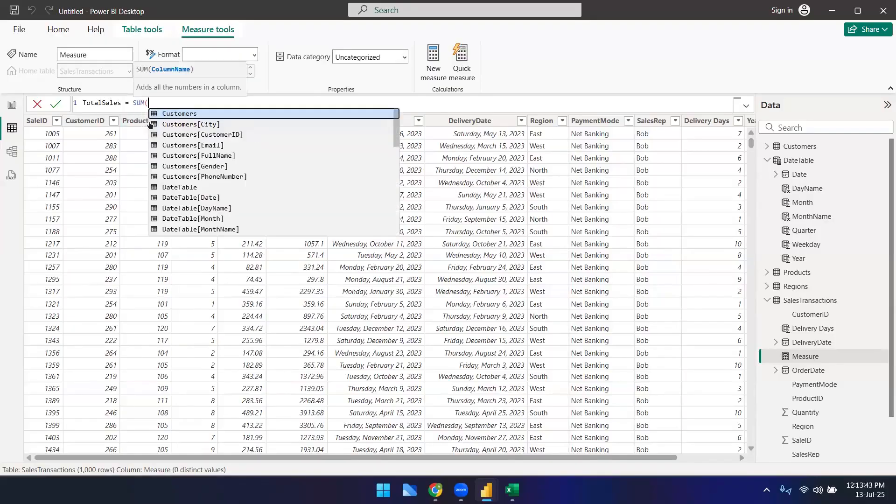
text(s)
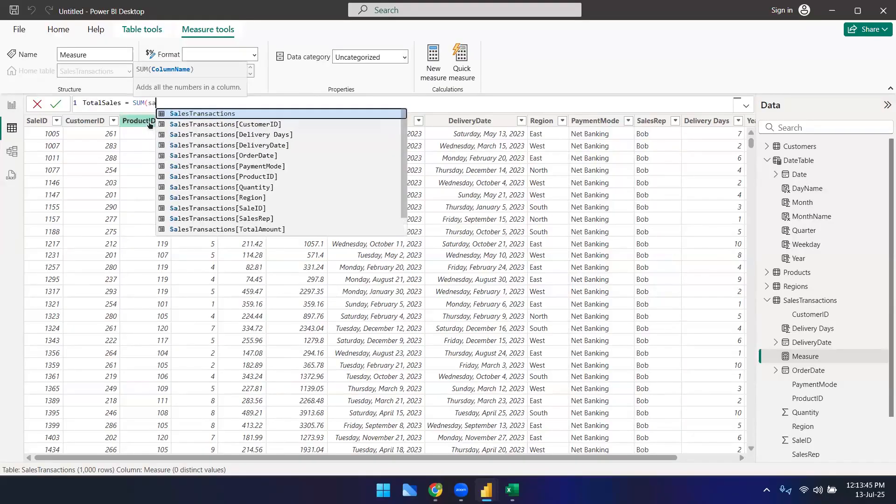
Step: Complete the TotalSales measure as SUM(SalesTransactions[TotalAmount]) and commit it
key(BackSpace)
text(SalesTransactions[TotalAmount])
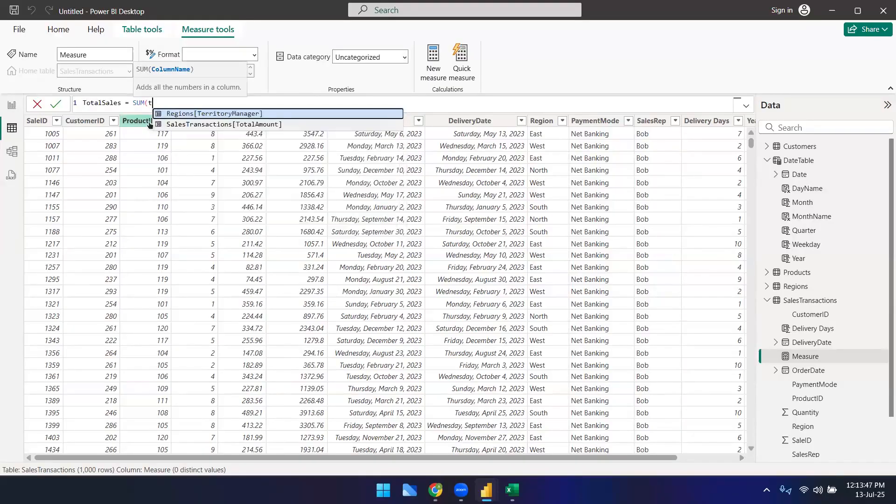
key(Tab)
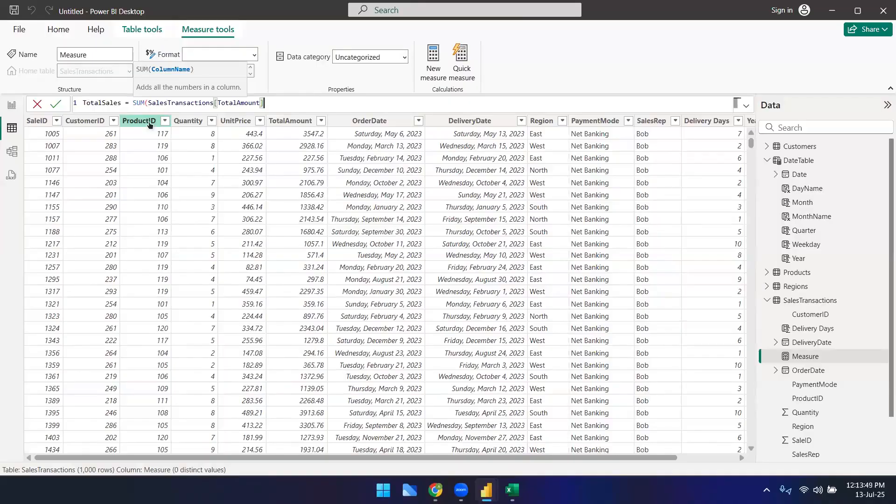
text())
key(Return)
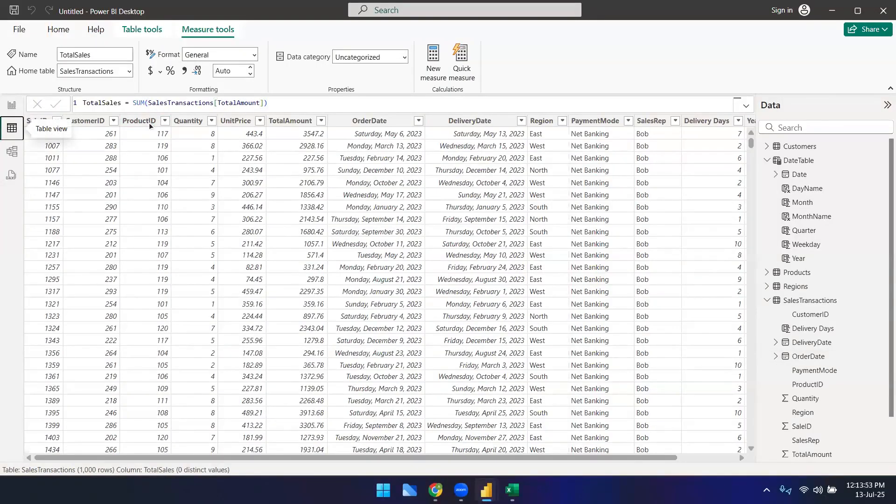
Step: Switch to the report view and add the TotalSales measure to the empty card visual
scroll(635, 456, right, 3)
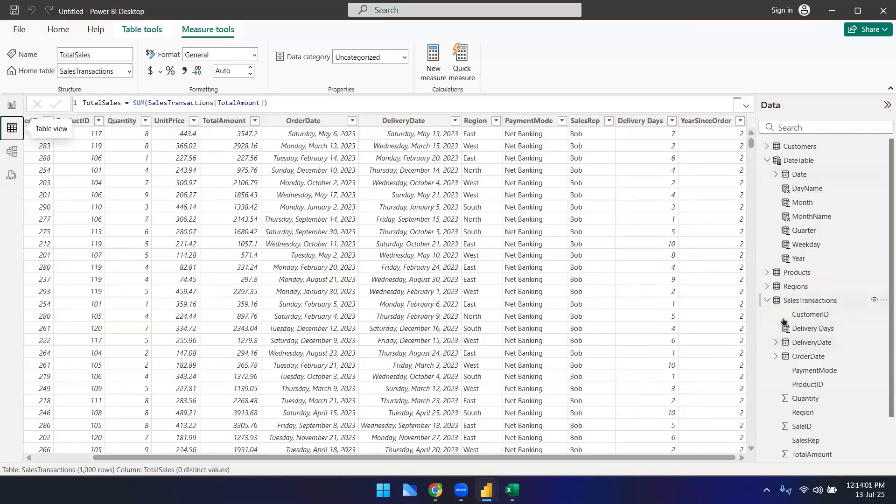
scroll(801, 356, down, 1)
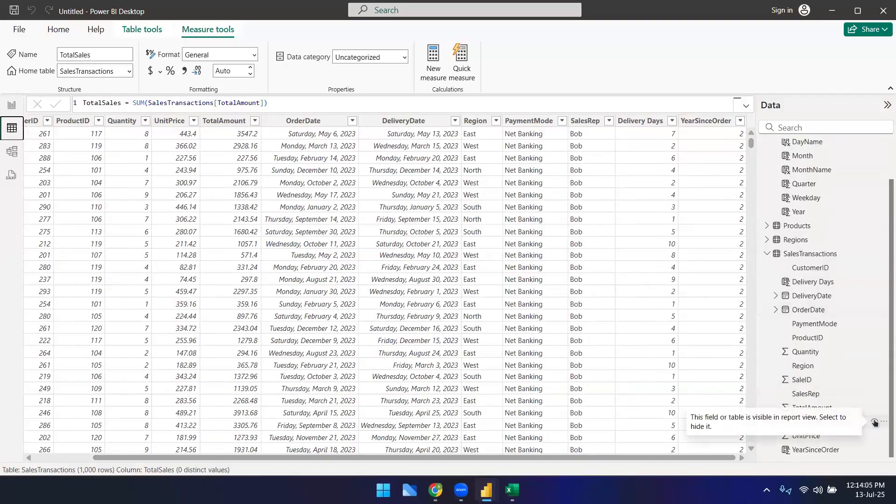
click(11, 104)
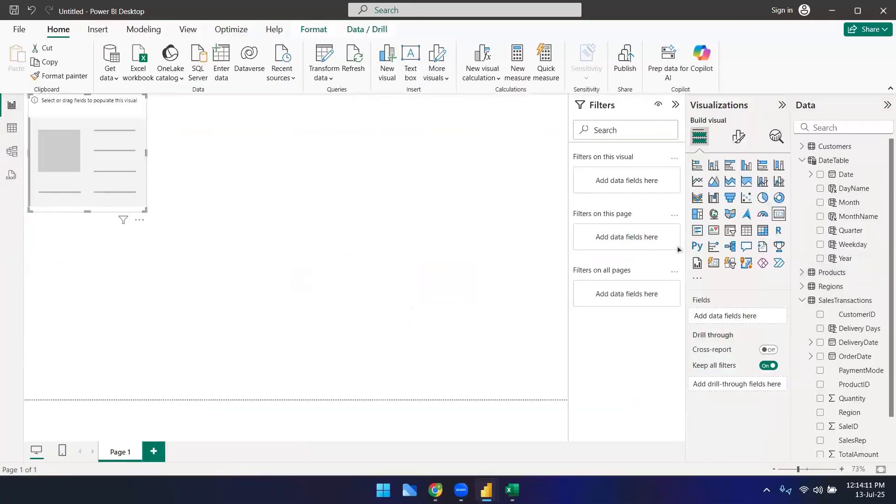
scroll(806, 351, down, 2)
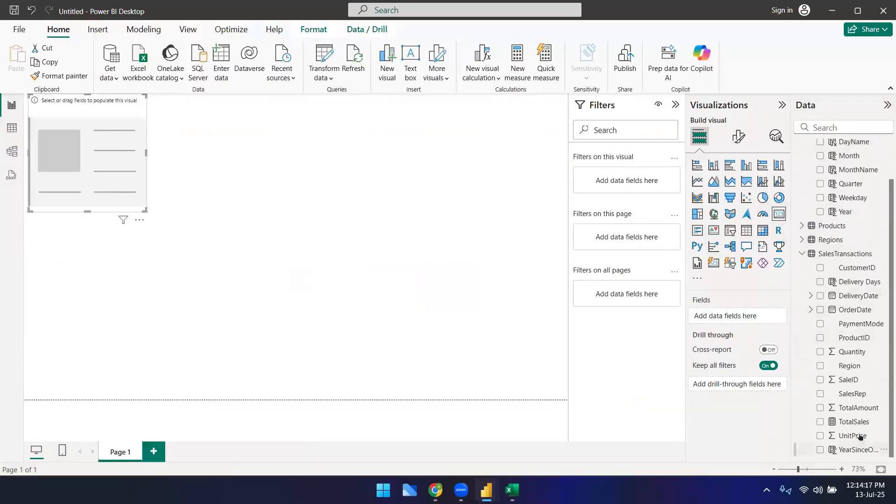
drag(858, 423, 90, 176)
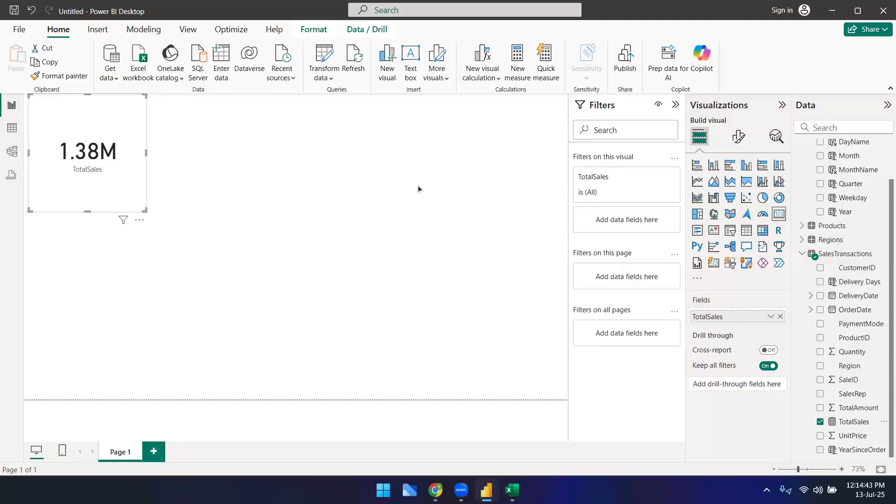
drag(690, 316, 523, 225)
click(206, 249)
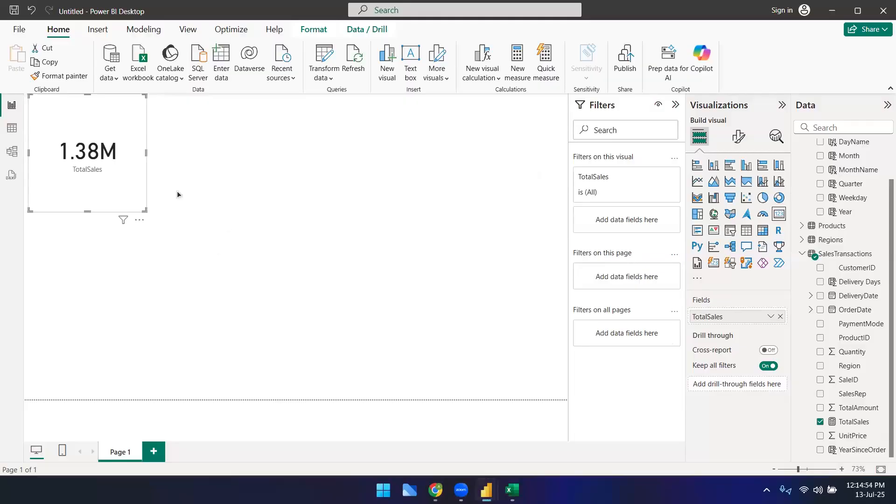
Step: Open the Products table in the table view and create a new measure there
click(21, 129)
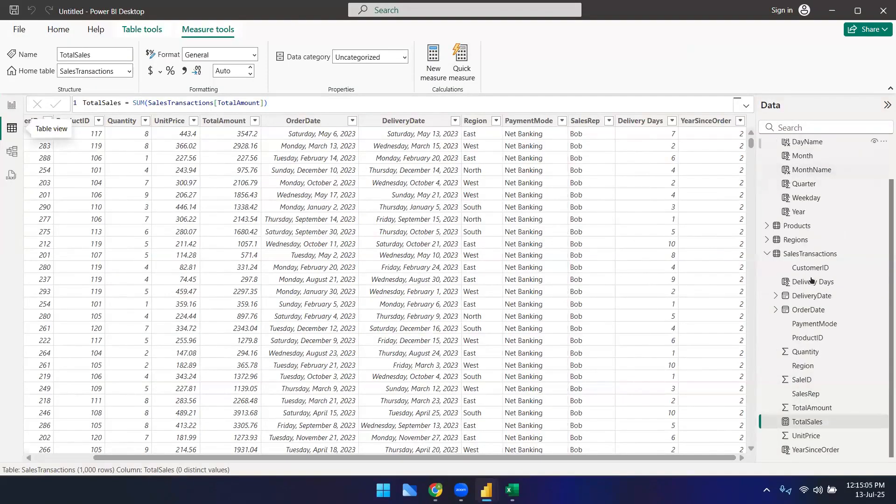
click(768, 226)
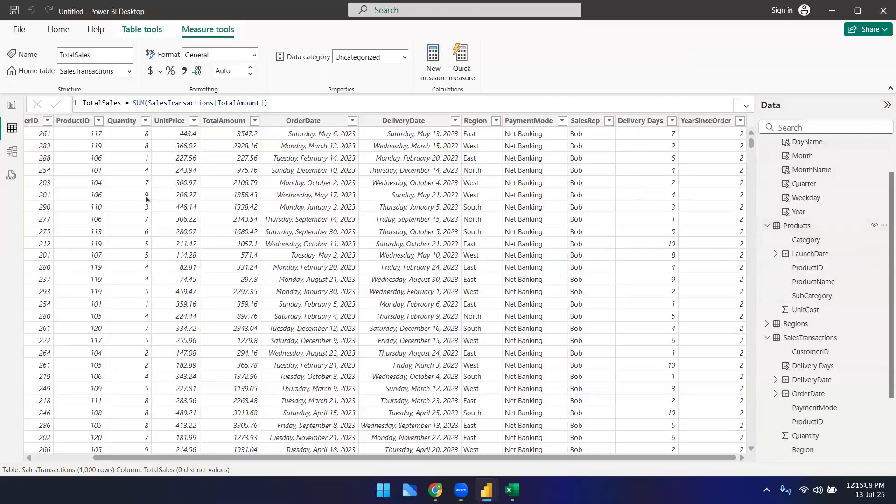
click(814, 226)
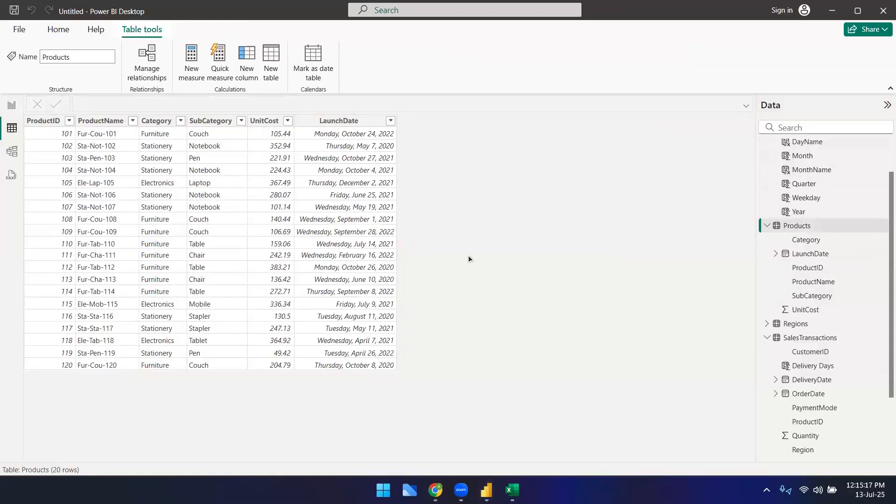
click(266, 121)
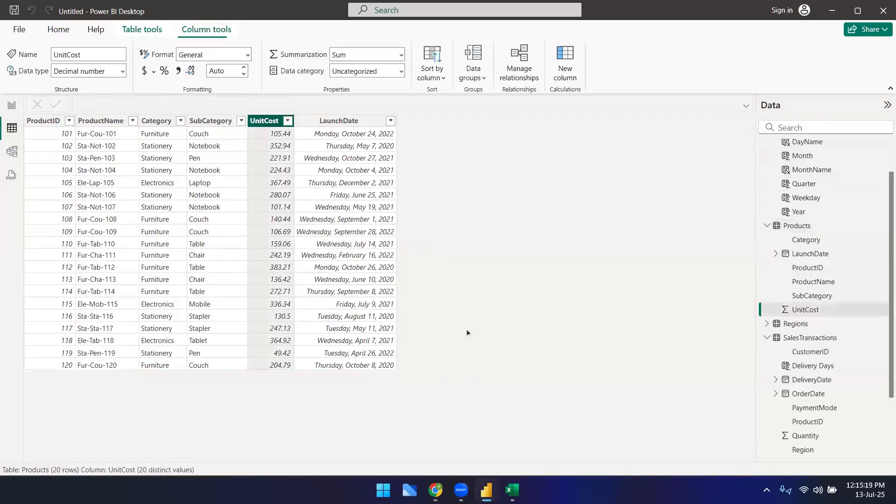
click(146, 32)
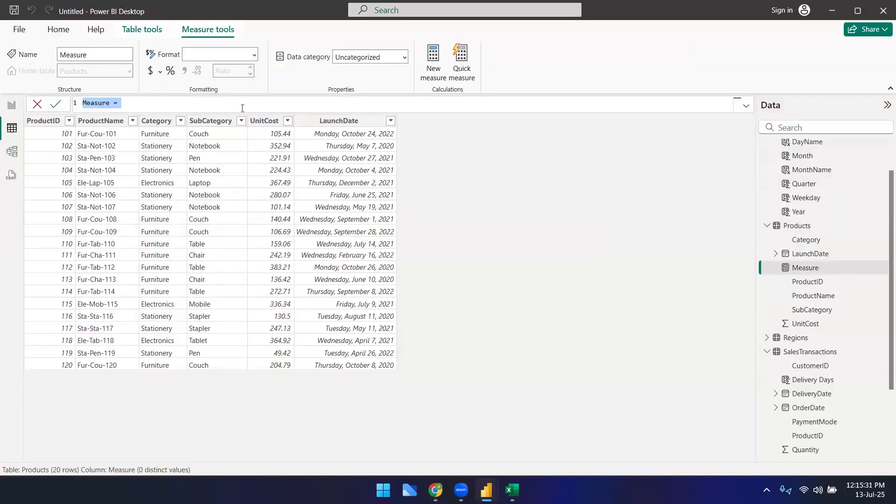
Step: Name the new measure Avg cost price in its formula
text(Acg)
key(BackSpace)
key(BackSpace)
text(vg_price)
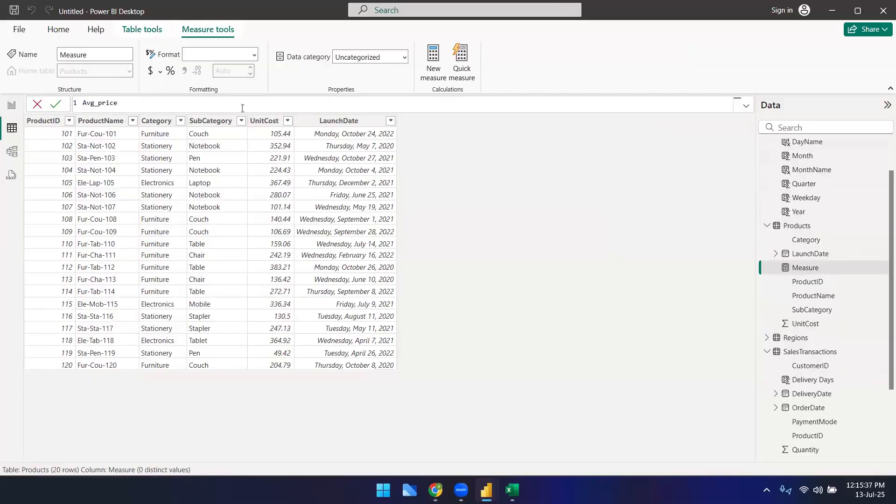
text( =)
click(99, 103)
text(cost_)
key(BackSpace)
key(Left)
key(Left)
key(Left)
key(Left)
key(Left)
key(BackSpace)
Step: Define Avg cost price as AVERAGE(Products[UnitCost]) and commit the measure
text(AVERAGE()
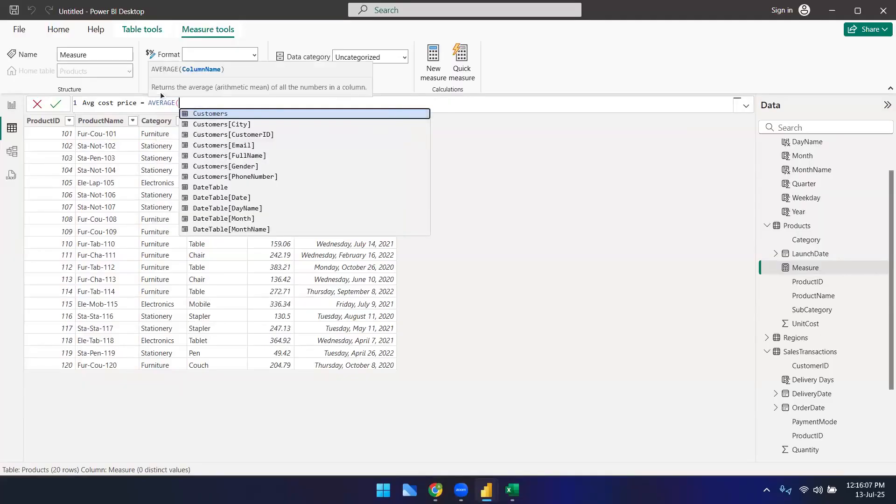
text(pro)
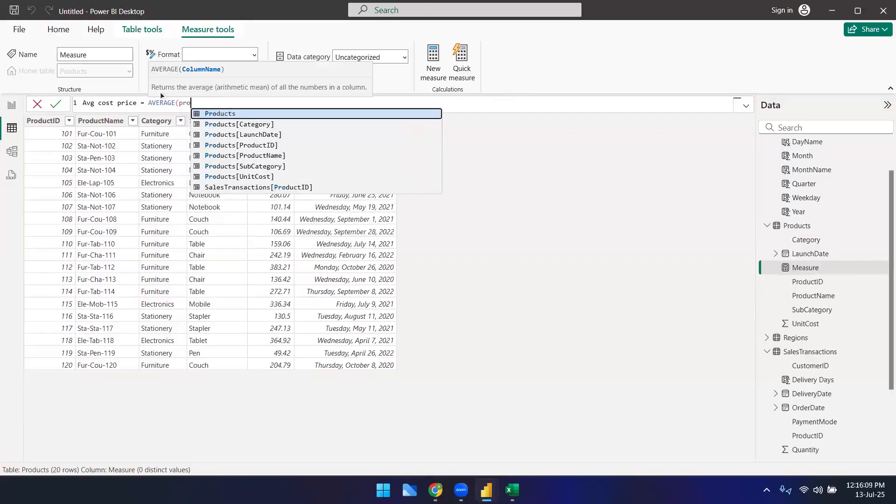
key(Down)
key(Down)
key(Down)
key(Down)
key(Down)
key(Down)
key(Tab)
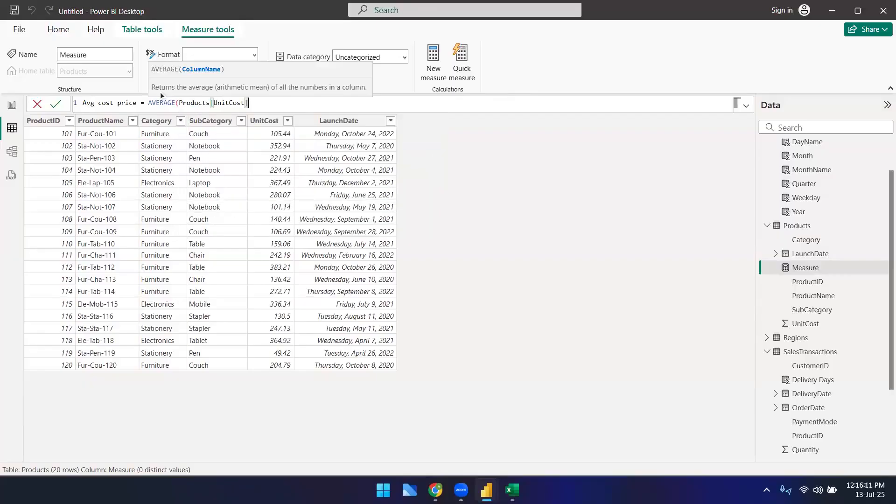
text())
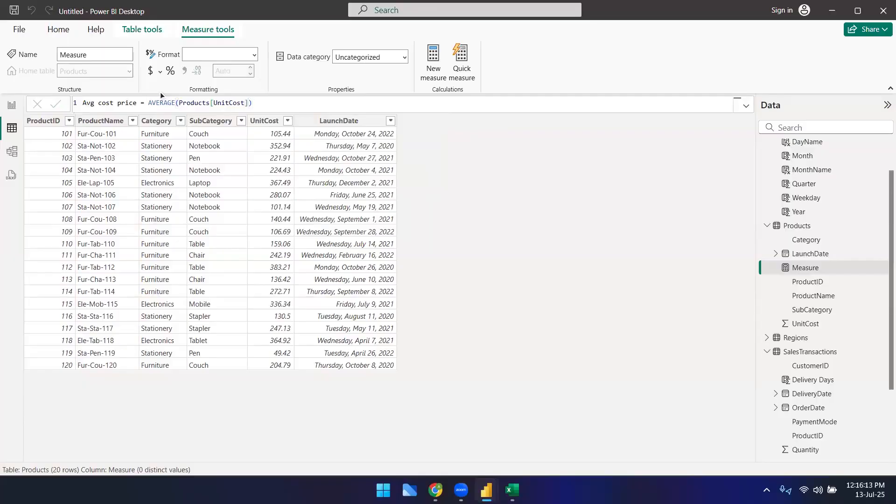
key(Return)
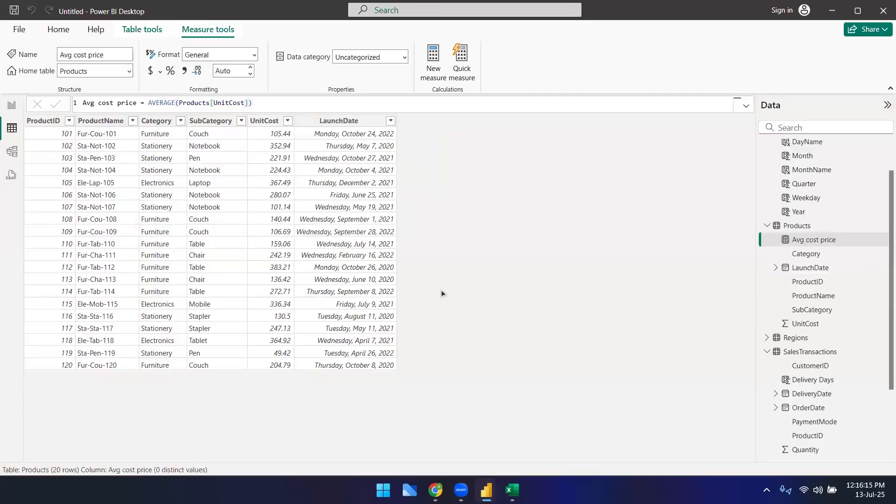
Step: Add a second card visual in the report view showing the Avg cost price measure
click(12, 105)
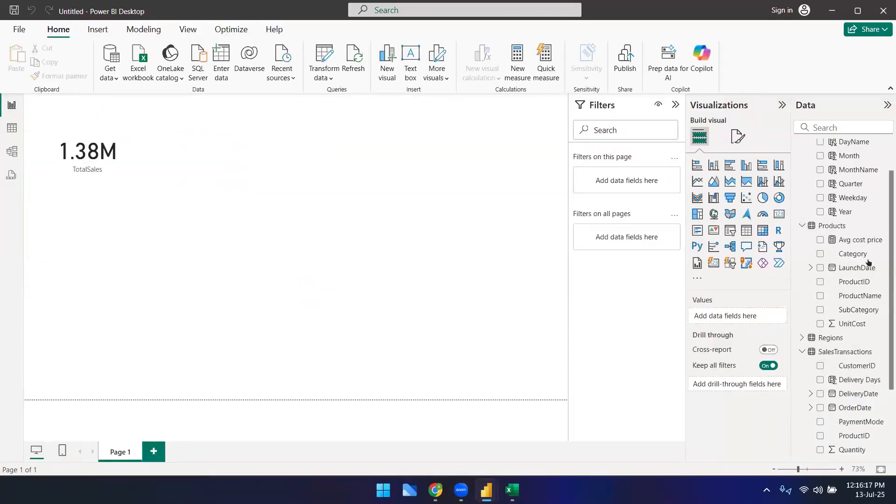
click(779, 214)
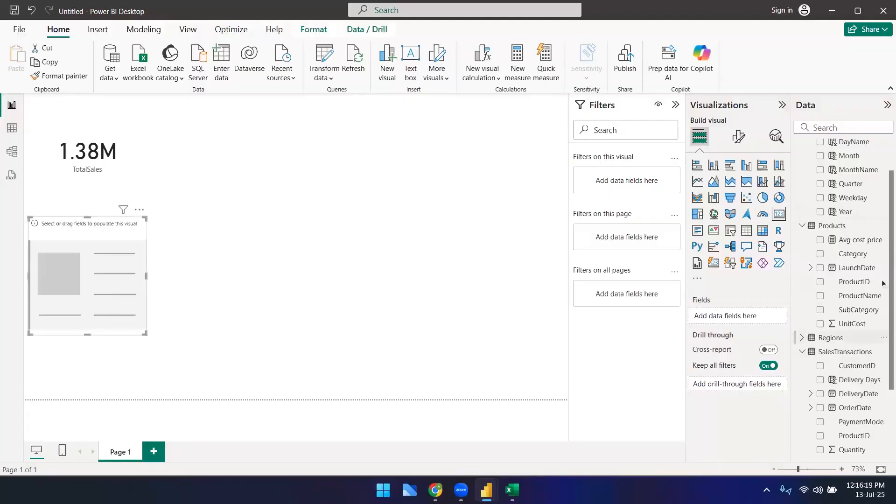
drag(864, 241, 115, 276)
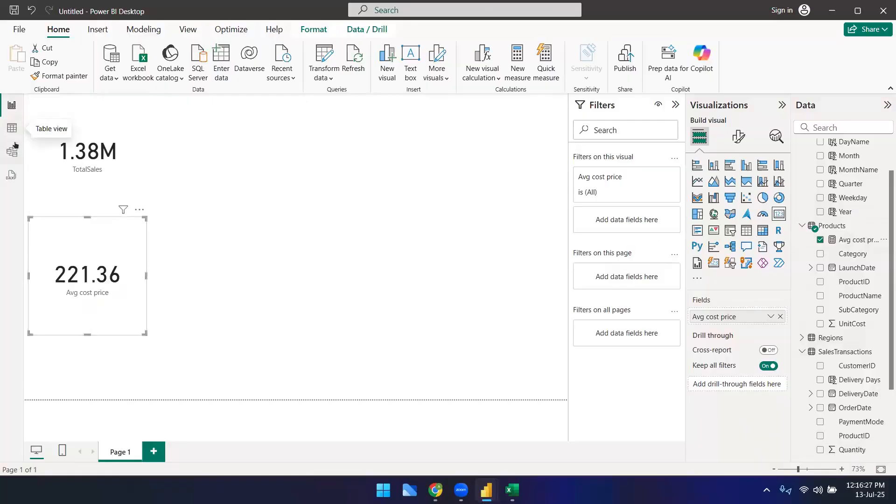
Step: Switch to the browser and review the DAX formulas documented on the Dax formulas sheet
click(11, 128)
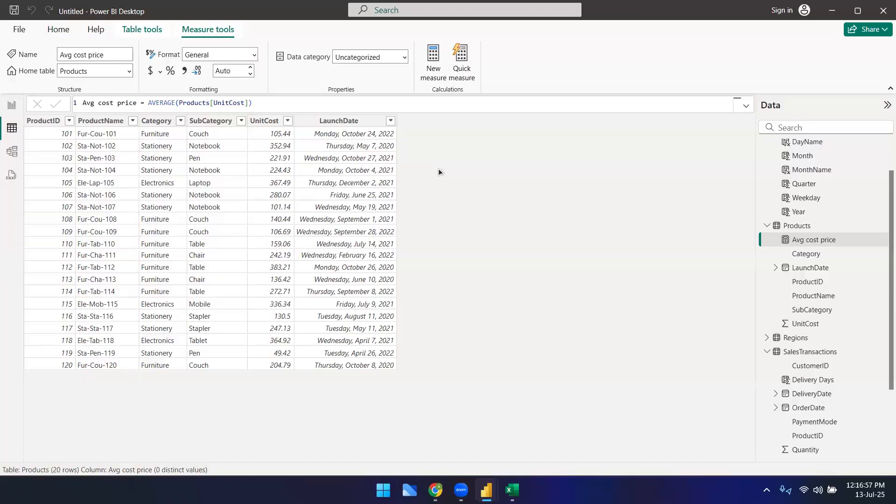
click(436, 490)
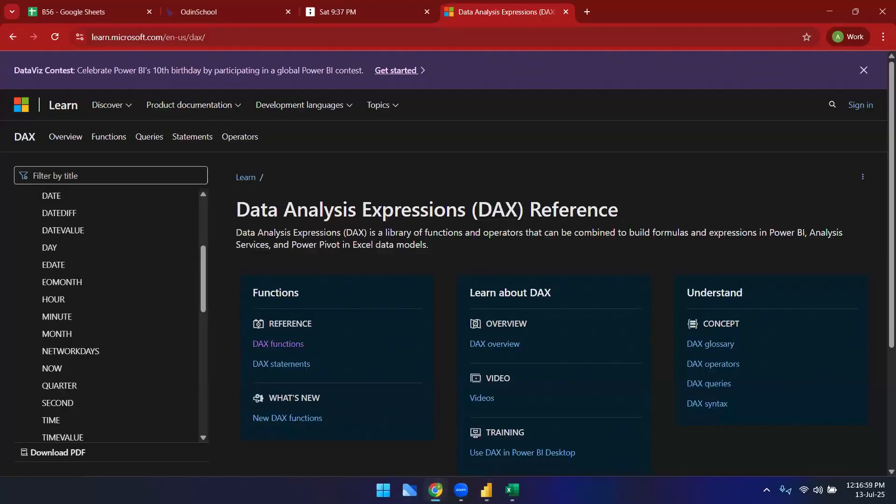
click(233, 12)
click(93, 12)
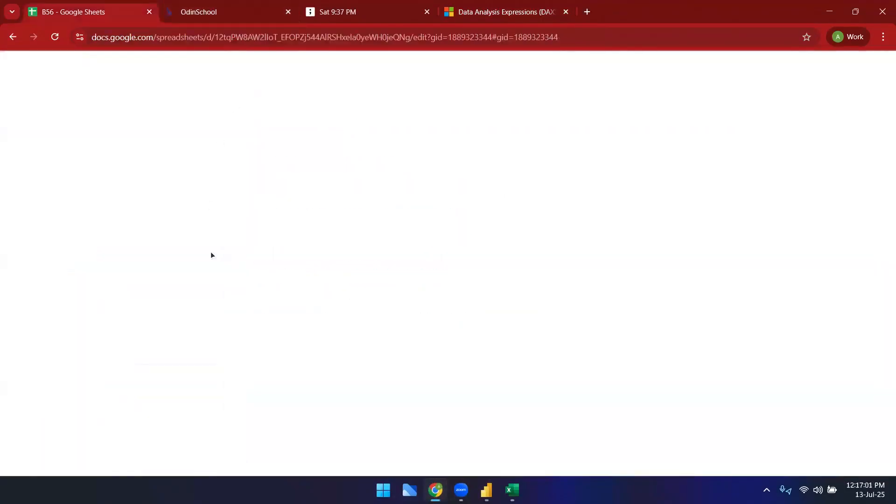
drag(52, 168, 271, 288)
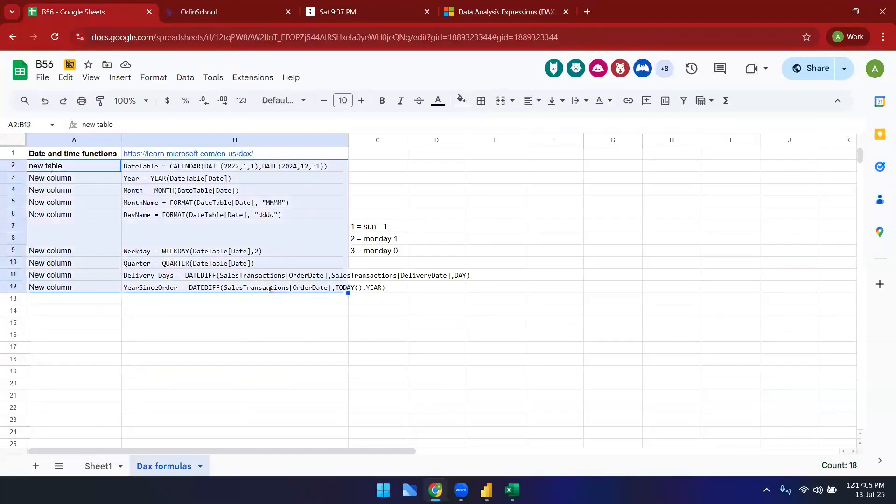
click(175, 337)
drag(93, 154, 376, 290)
click(201, 335)
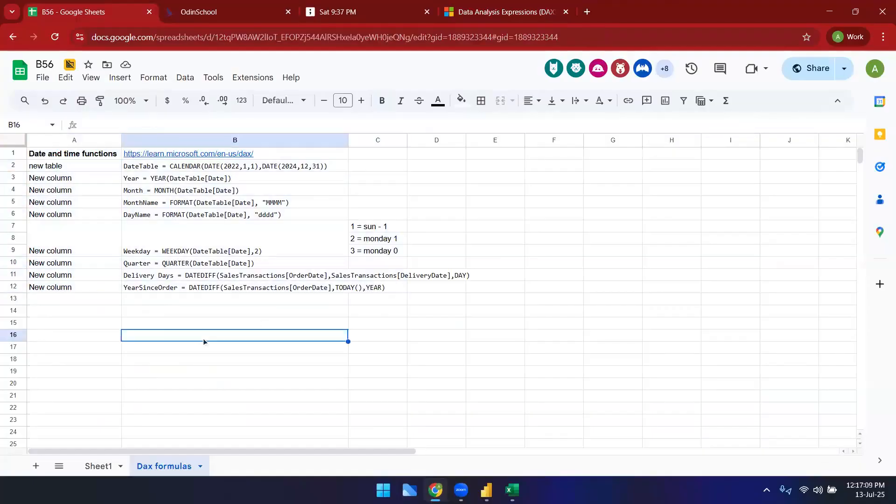
click(87, 323)
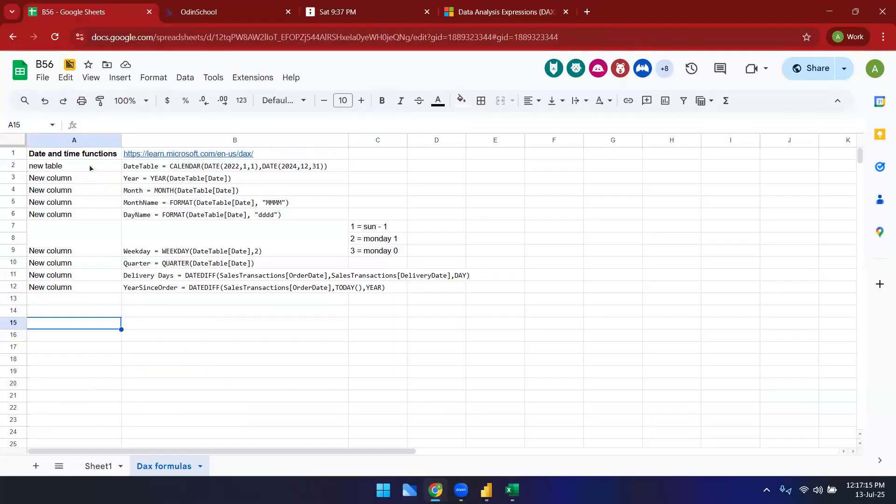
drag(144, 286, 66, 158)
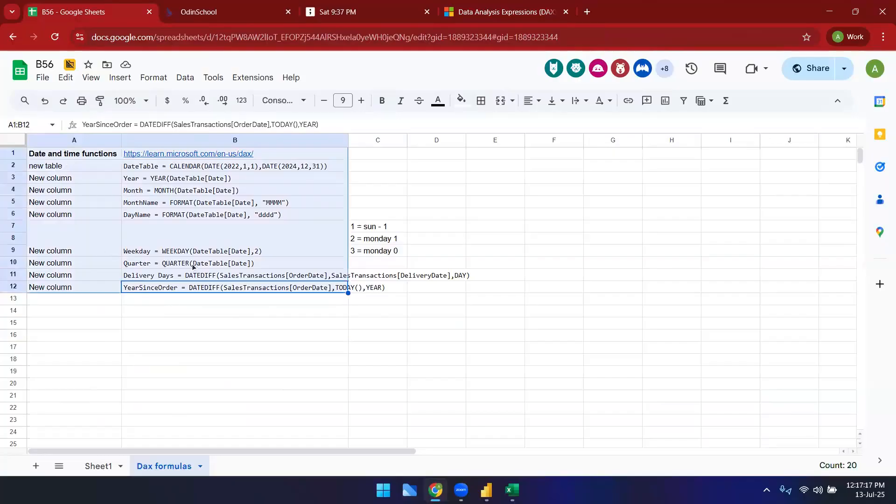
click(282, 383)
drag(181, 287, 66, 154)
click(275, 347)
Step: Return to Power BI and select the Avg cost price measure in the Products table
click(486, 490)
click(422, 432)
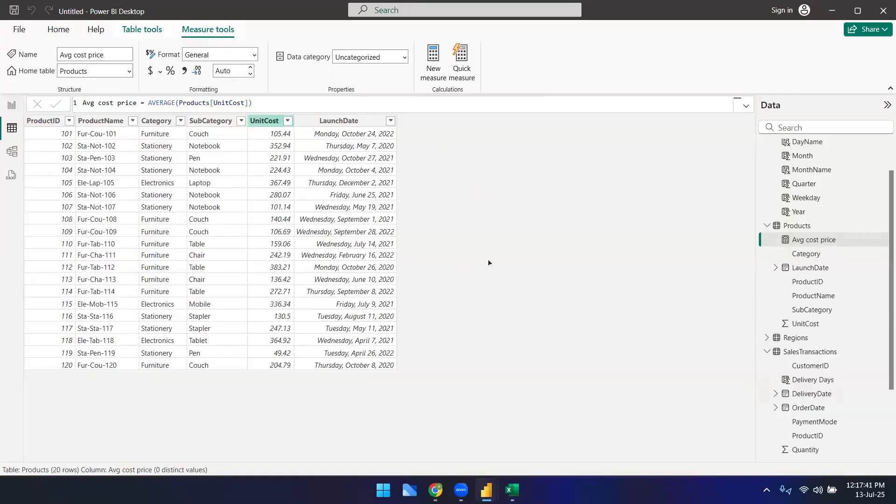
click(802, 244)
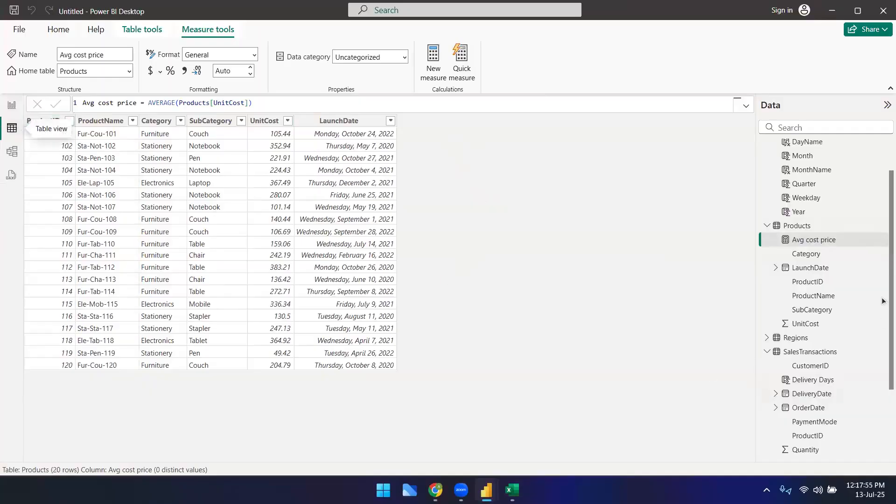
scroll(836, 224, up, 2)
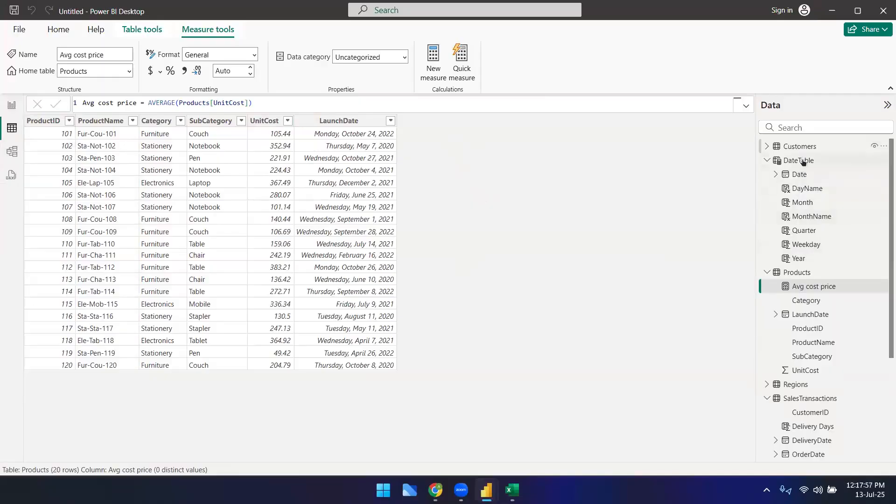
Step: Create a new measure in SalesTransactions named Least Quantity defined as MIN(SalesTransactions[Quantity]) and commit it
scroll(805, 410, down, 5)
click(804, 253)
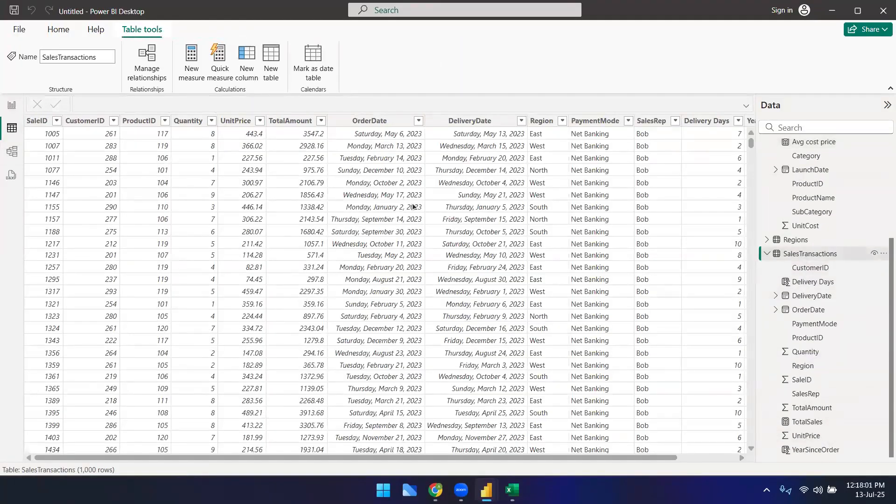
scroll(195, 387, down, 4)
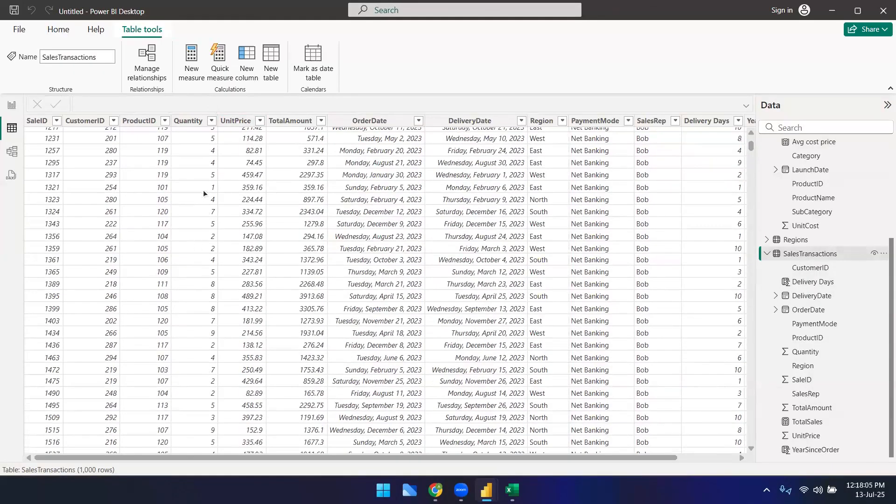
click(193, 70)
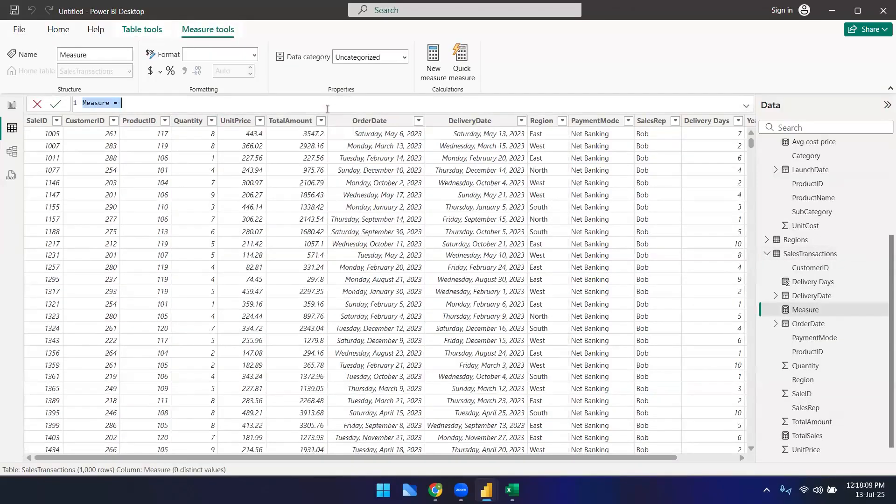
text(Least )
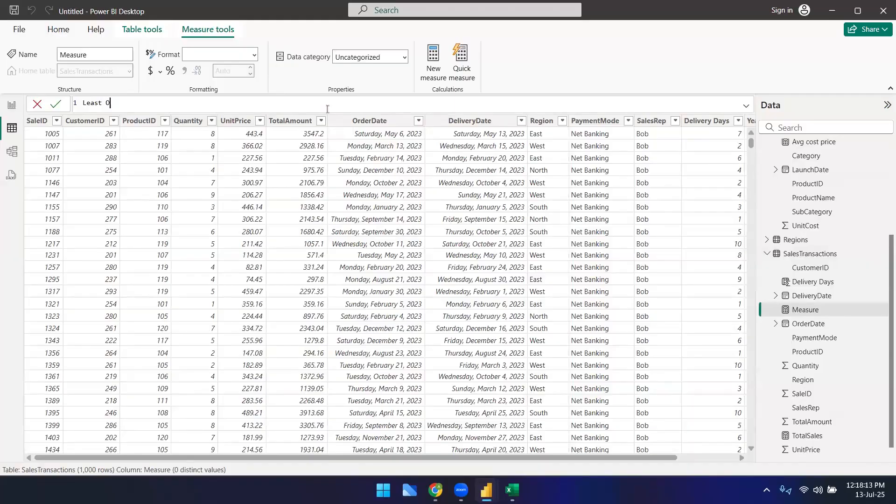
text(Quantity = MIN()
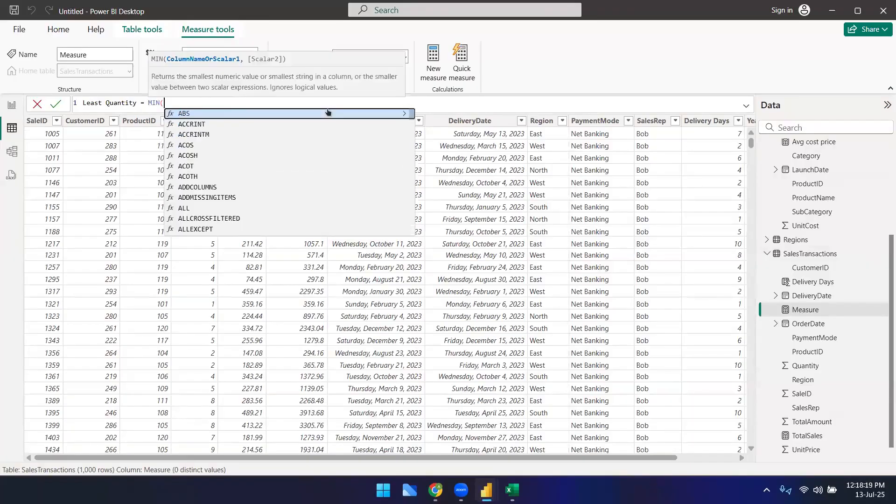
text(qua)
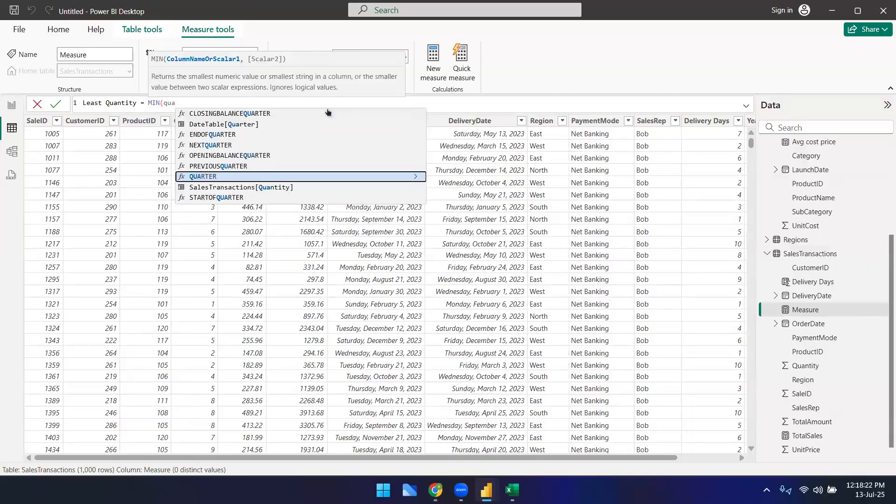
key(Down)
key(Tab)
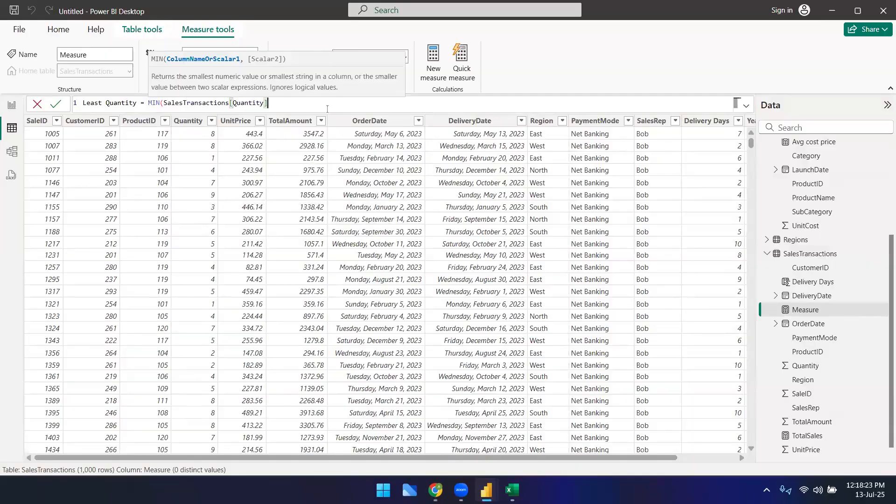
text())
key(Return)
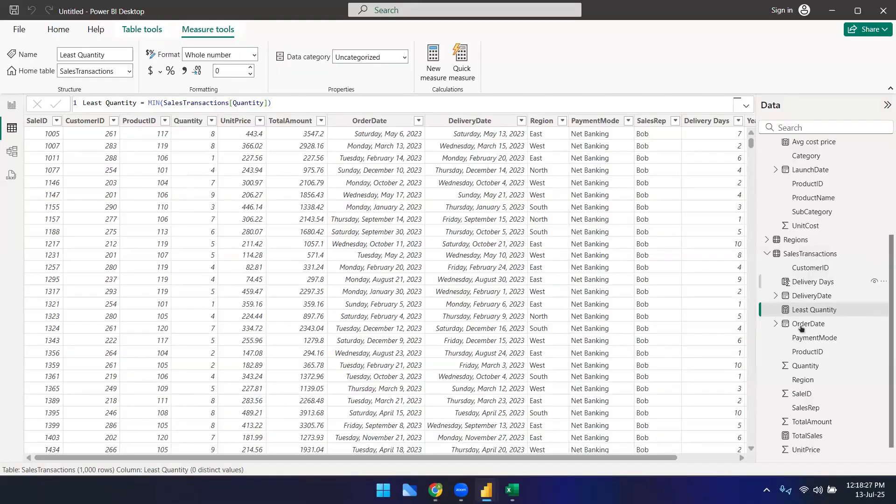
Step: Add a third card visual in the report view showing the Least Quantity measure
click(13, 108)
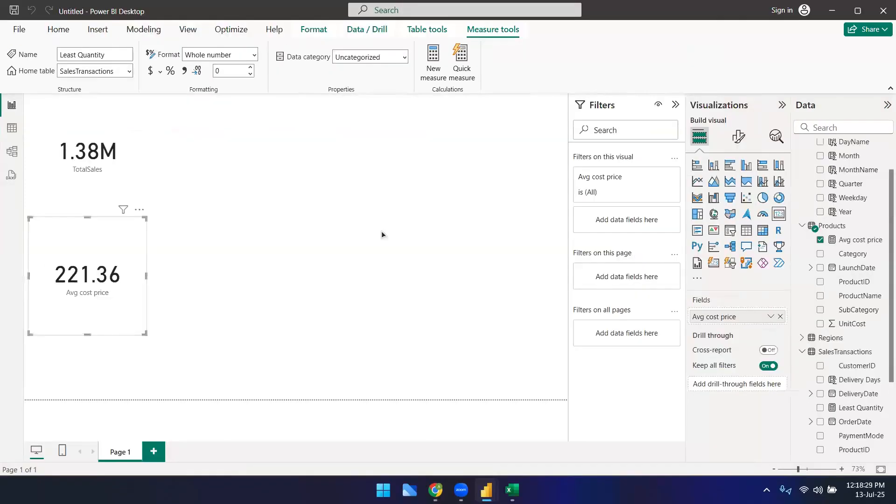
click(780, 213)
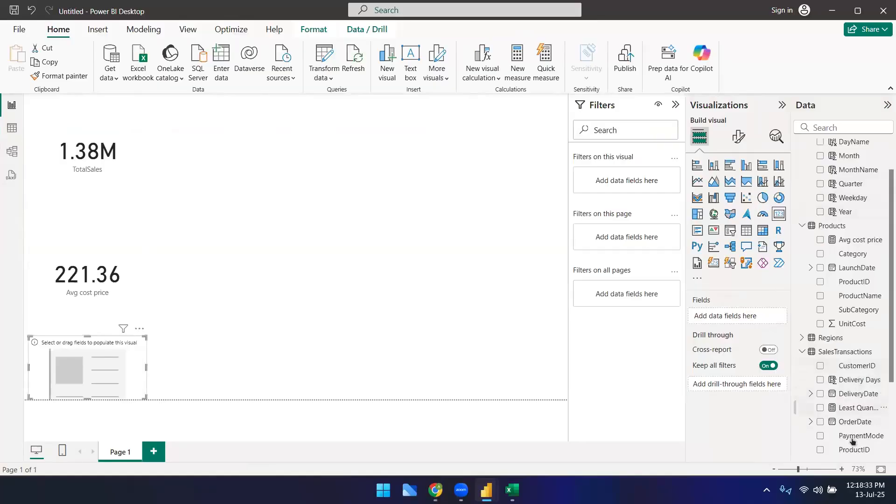
drag(857, 409, 110, 360)
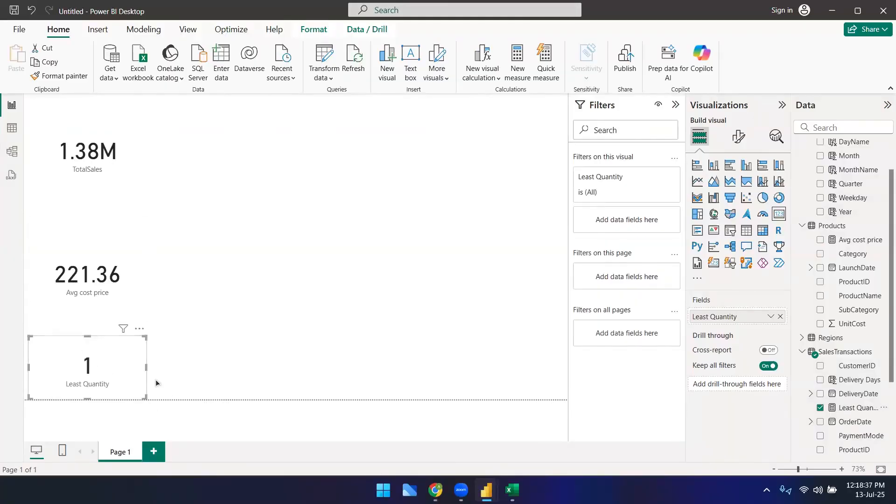
Step: Create a calculated table QTY_based_filter = FILTER(SalesTransactions, SalesTransactions[Quantity]>5) and commit it
click(15, 134)
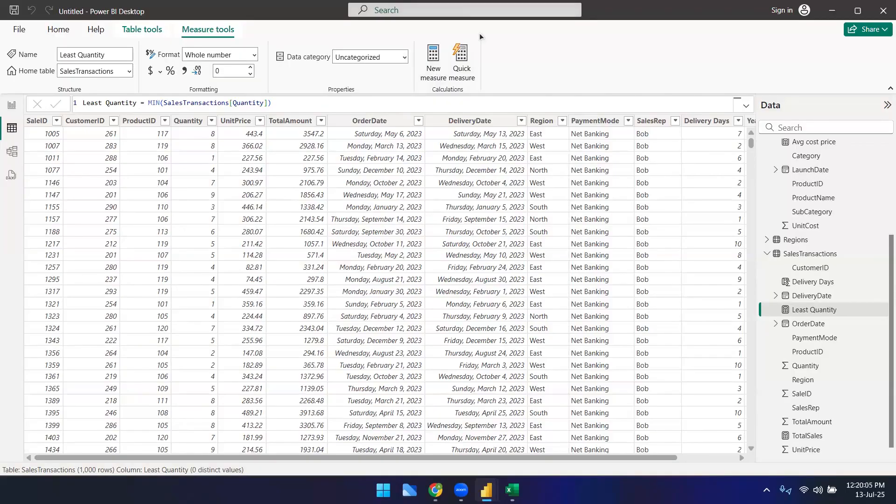
click(469, 19)
click(291, 101)
click(137, 35)
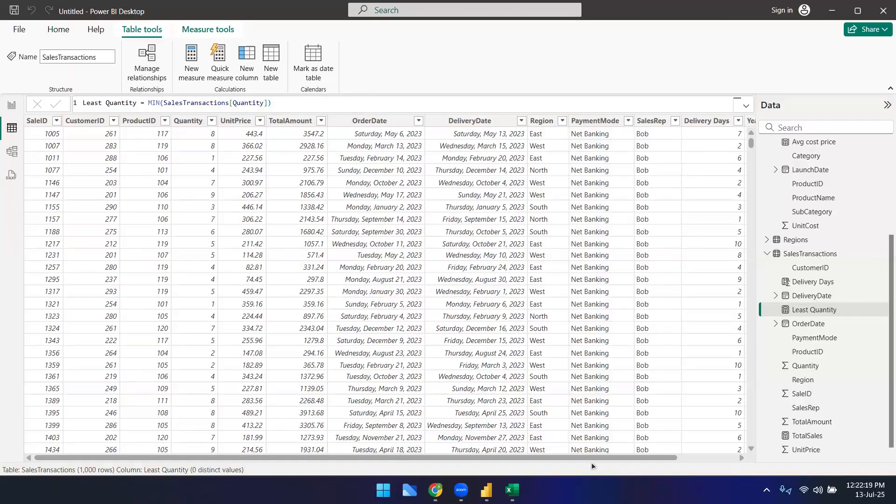
drag(399, 455, 435, 455)
scroll(312, 441, left, 3)
drag(357, 457, 270, 469)
drag(373, 459, 432, 458)
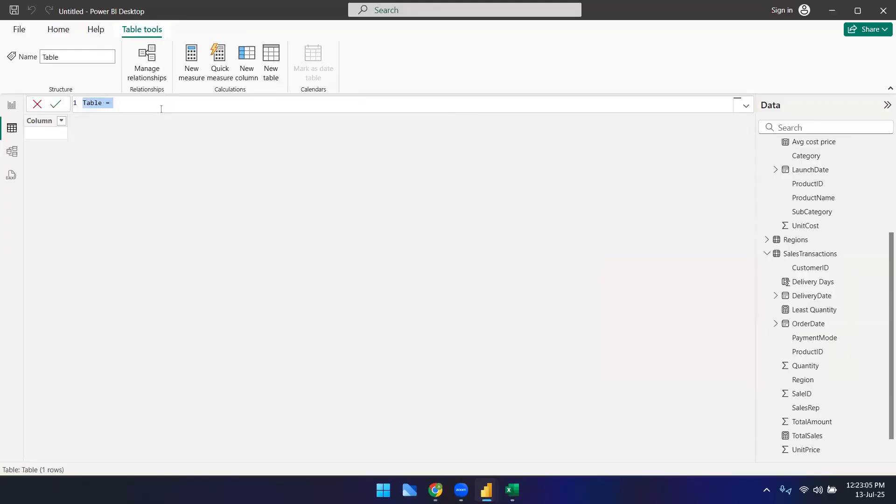
text(S)
key(BackSpace)
text(Order)
key(BackSpace)
key(BackSpace)
key(BackSpace)
key(BackSpace)
key(BackSpace)
text(QTY _basedfi)
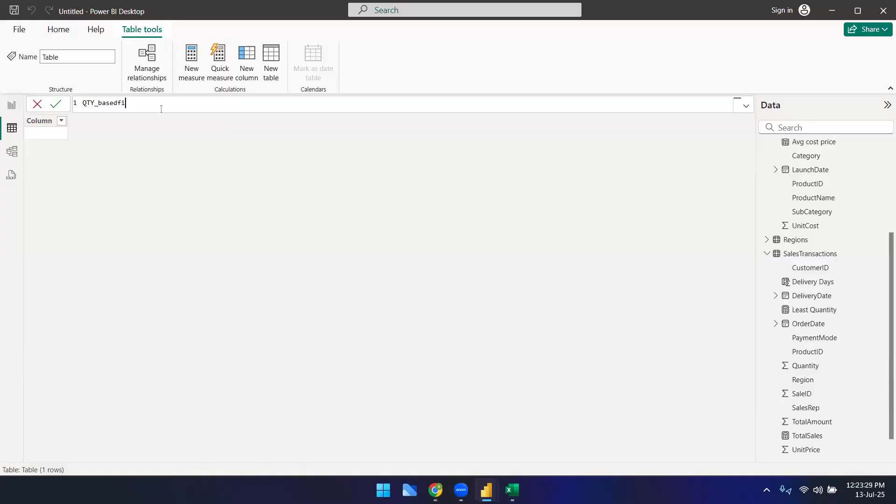
key(BackSpace)
key(BackSpace)
text(_filter =)
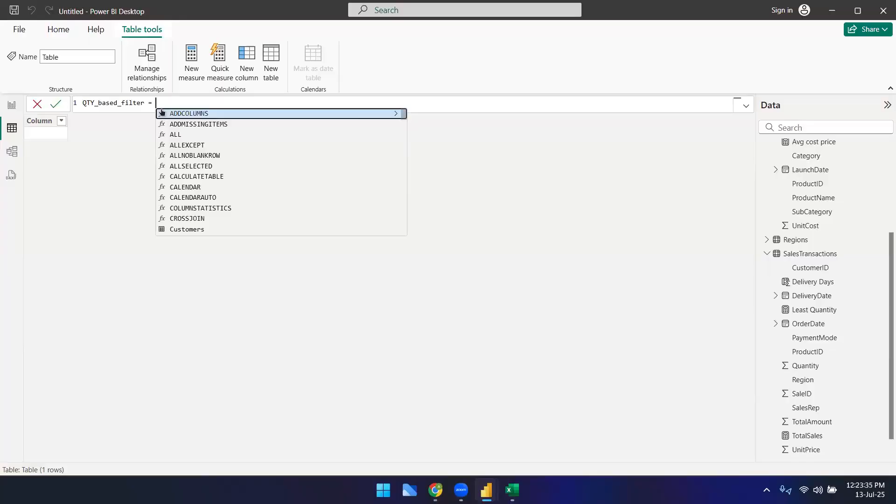
text( FILTER()
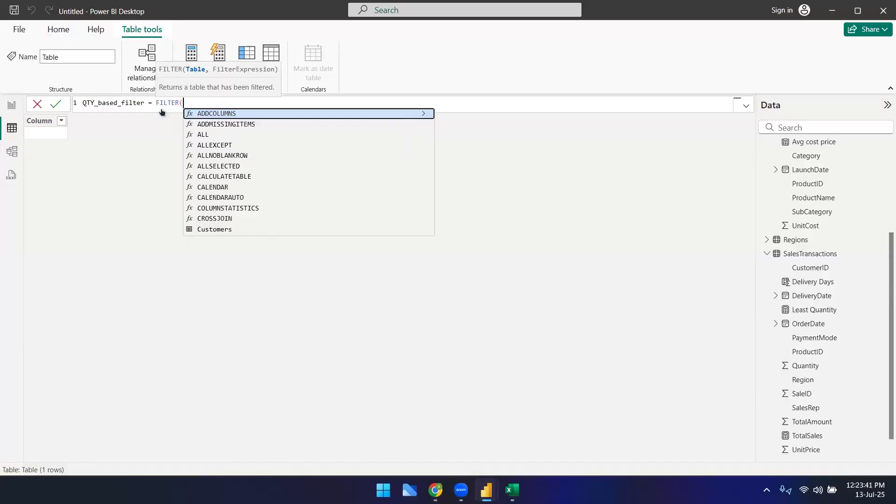
text(sal)
key(Tab)
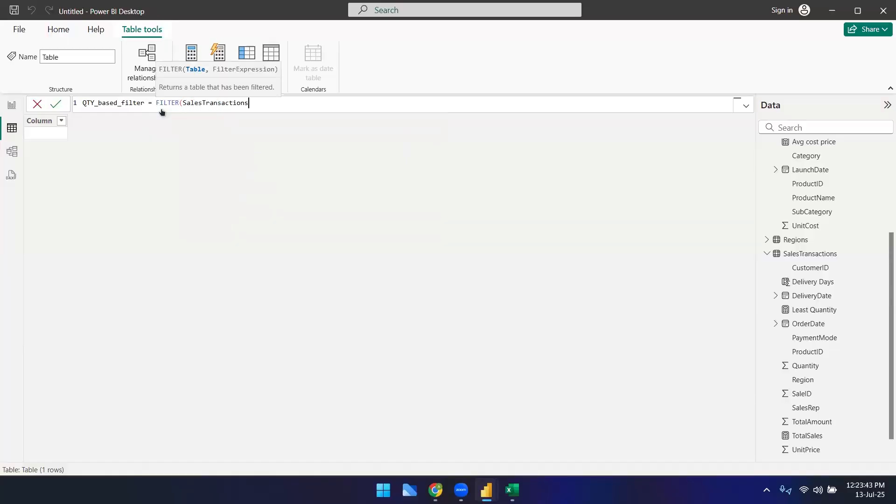
text(, qua)
key(Down)
key(Tab)
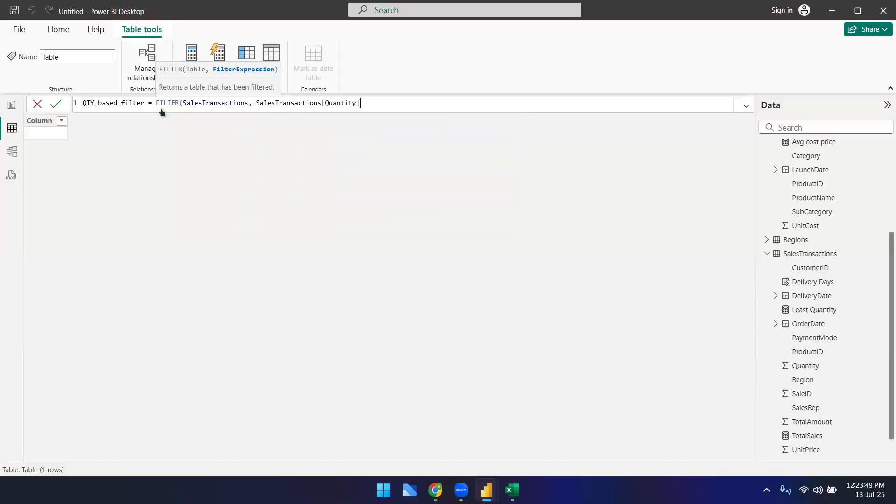
text(>5))
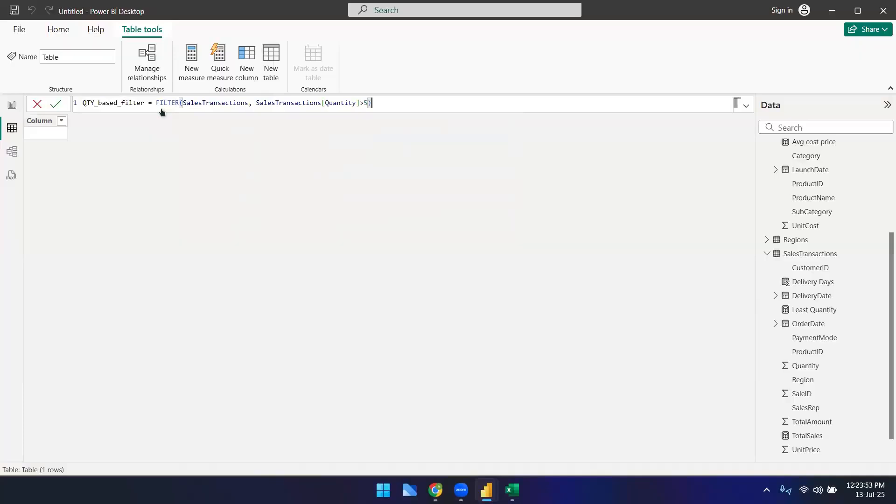
double_click(362, 103)
key(Return)
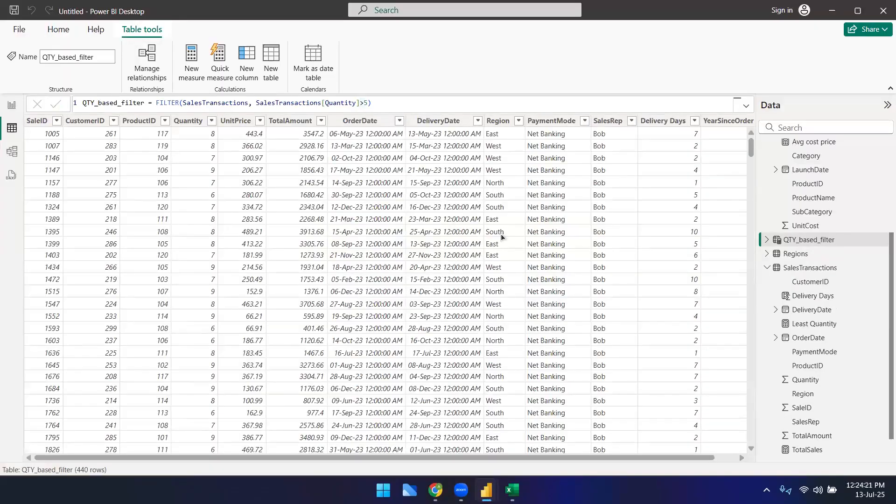
Step: Scroll through the rows of the QTY_based_filter table to examine the filtered quantities
scroll(193, 196, down, 5)
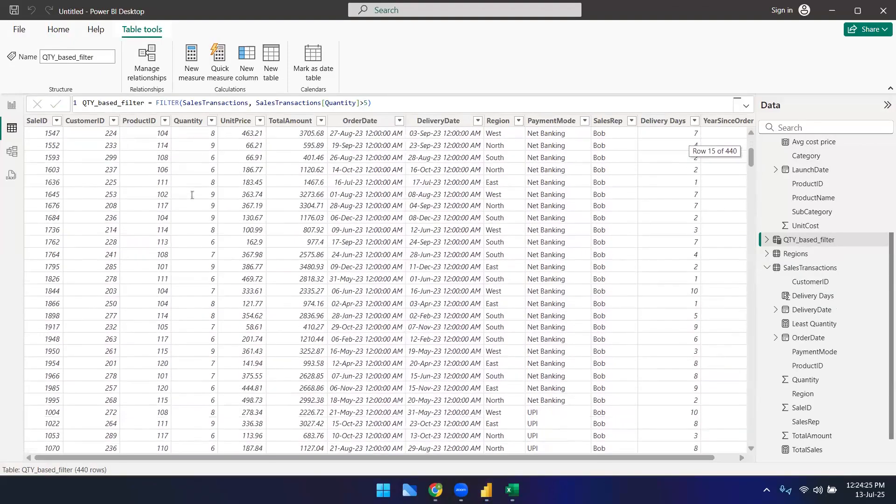
scroll(193, 196, down, 5)
scroll(187, 200, up, 10)
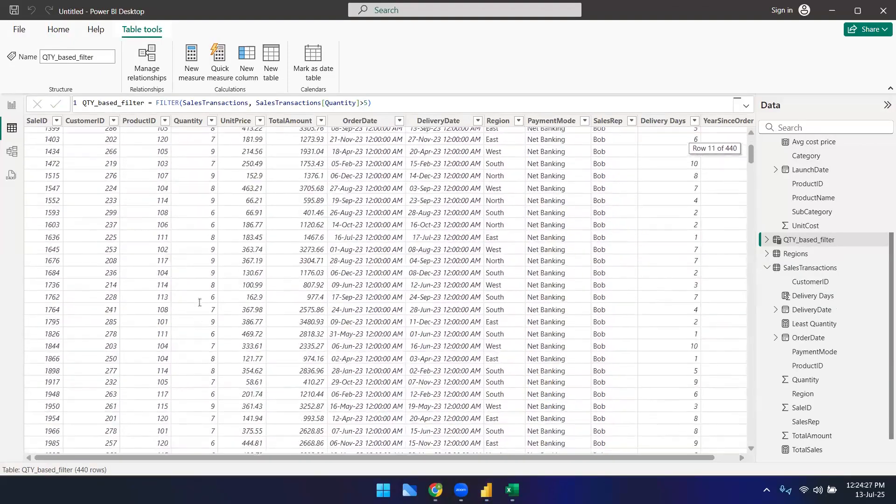
scroll(227, 322, down, 20)
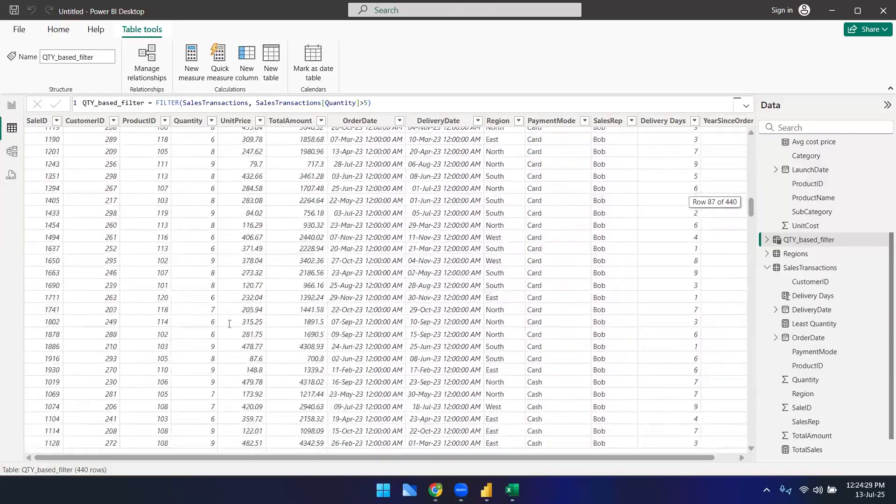
scroll(227, 322, down, 10)
scroll(224, 233, up, 20)
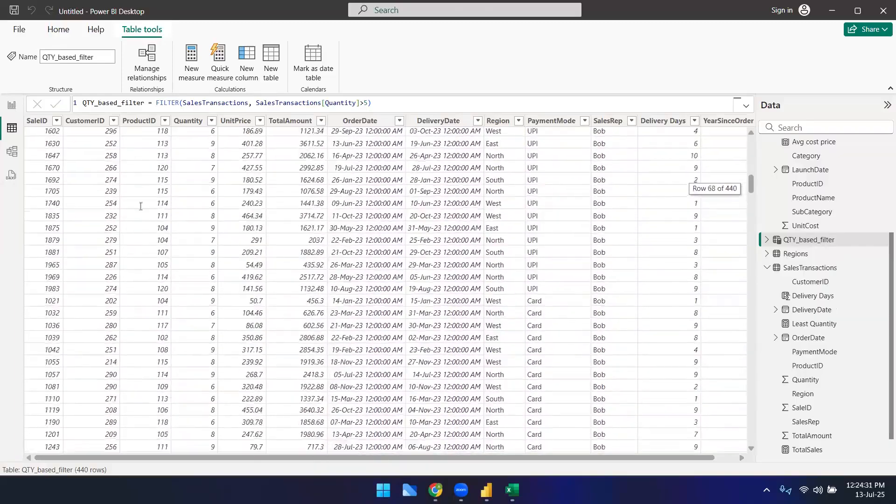
scroll(204, 267, up, 9)
scroll(204, 268, up, 4)
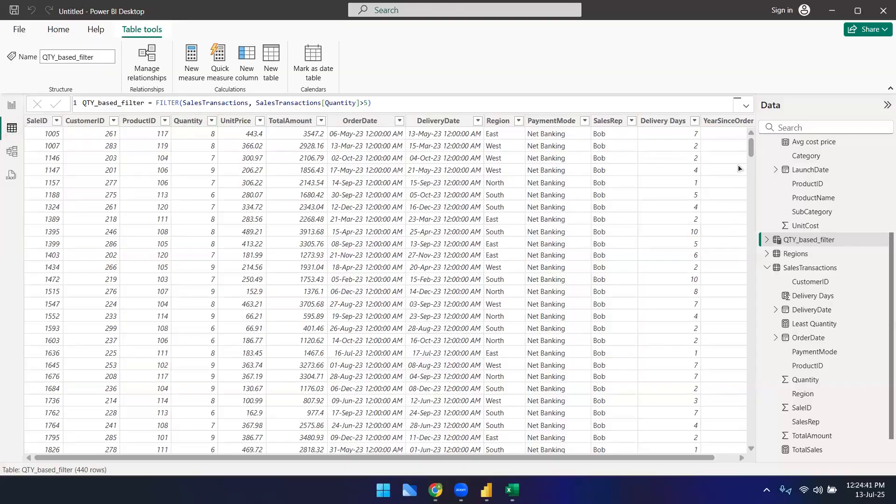
mouse_move(749, 149)
mouse_down()
mouse_move(751, 173)
mouse_move(750, 135)
mouse_up()
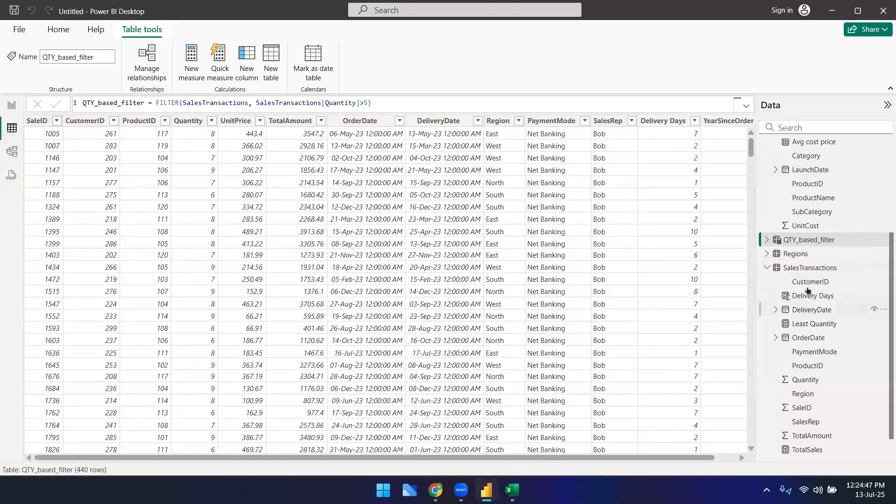
Step: Start a new measure in SalesTransactions named Filtered_sales_qty, beginning CALCULATE(SUM(SalesTransactions[TotalAmount])
click(806, 267)
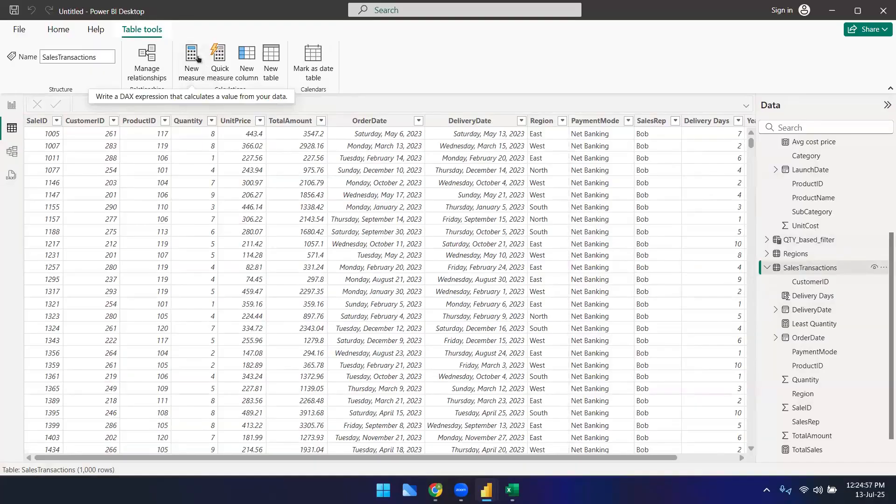
click(191, 58)
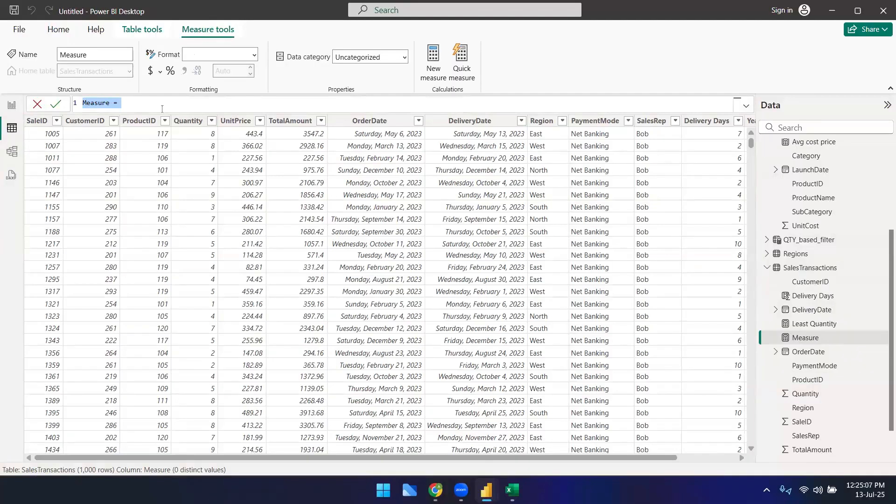
text(F)
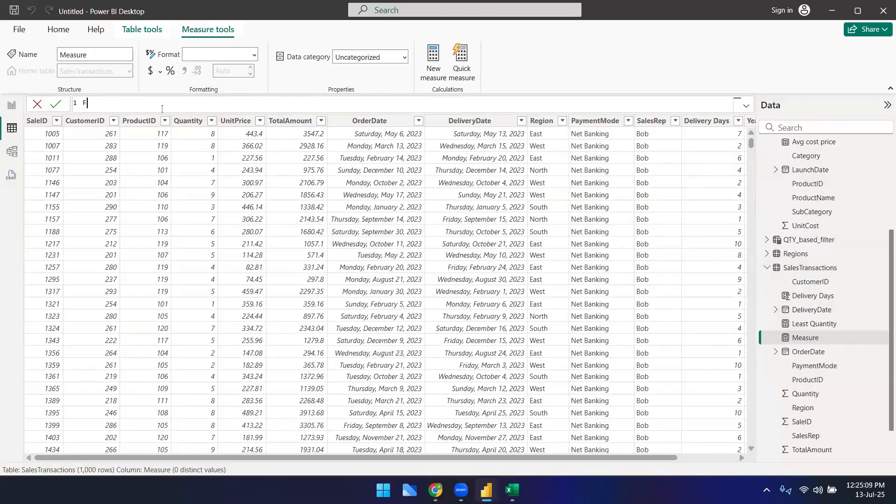
text(iltered_sales_qty = CALCULATE()
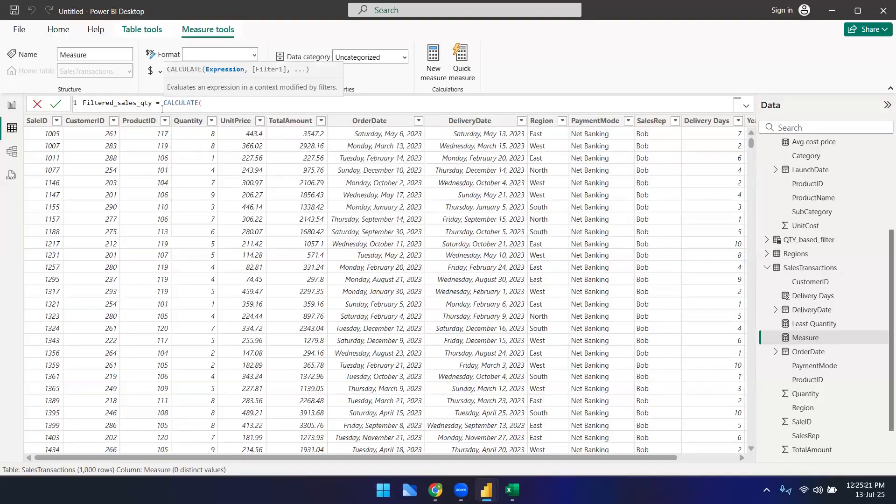
text(sum(sal)
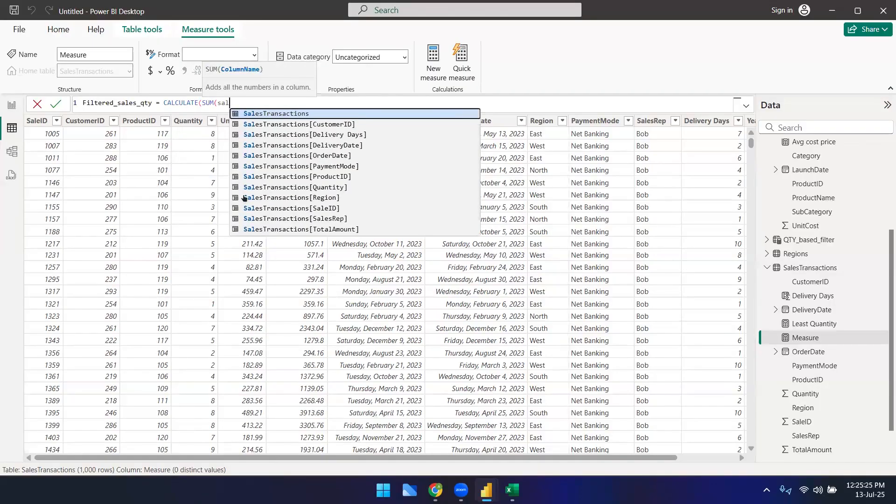
key(BackSpace)
key(BackSpace)
key(BackSpace)
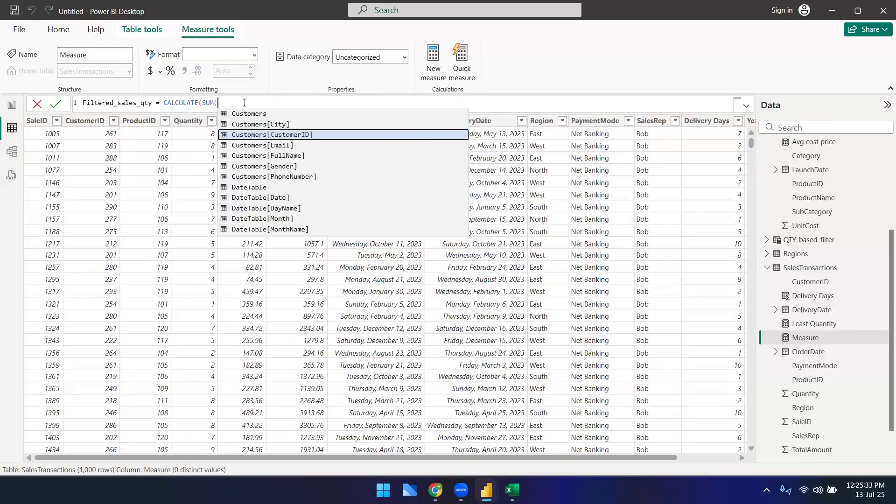
text(tot)
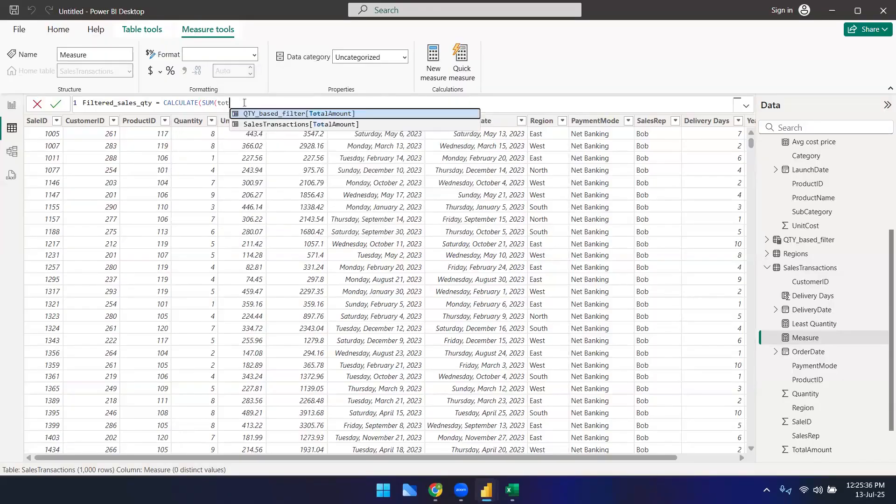
key(Down)
key(Tab)
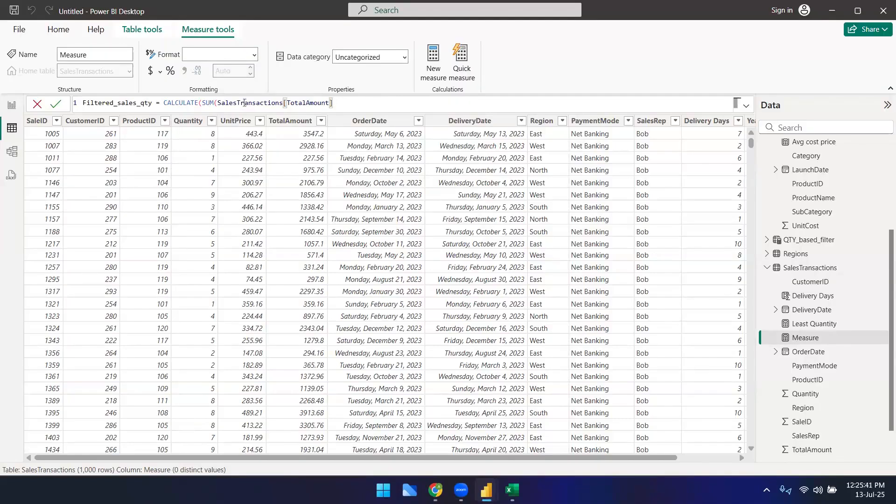
Step: Add FILTER(SalesTransactions,SalesTransactions[Quantity]>5) as the CALCULATE filter argument and close the formula
text(),fil)
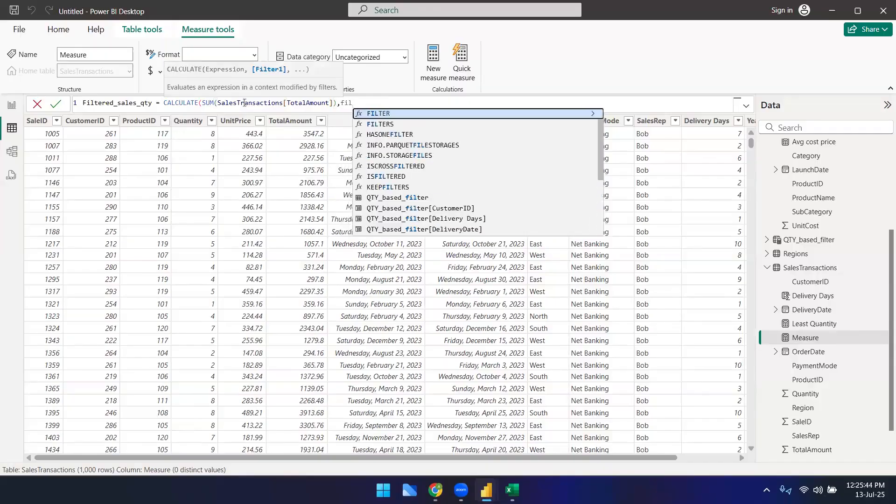
key(Tab)
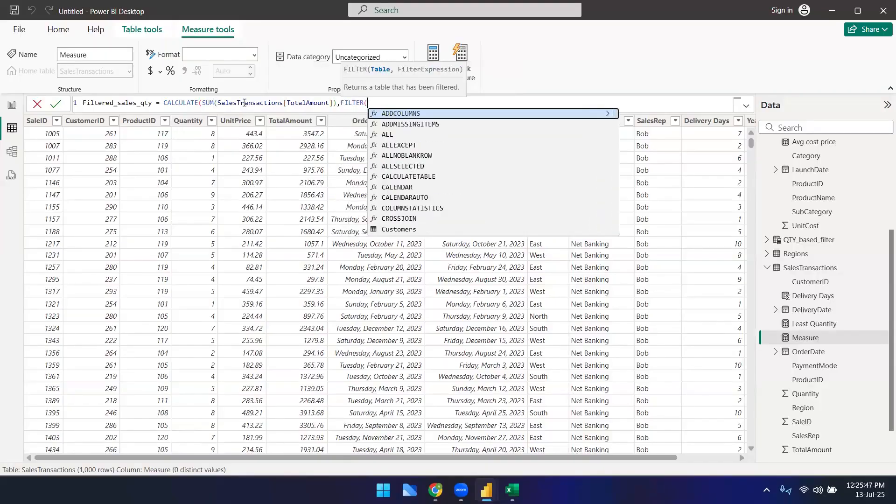
text(SalesTransactions,SalesTransactions[Quantity])
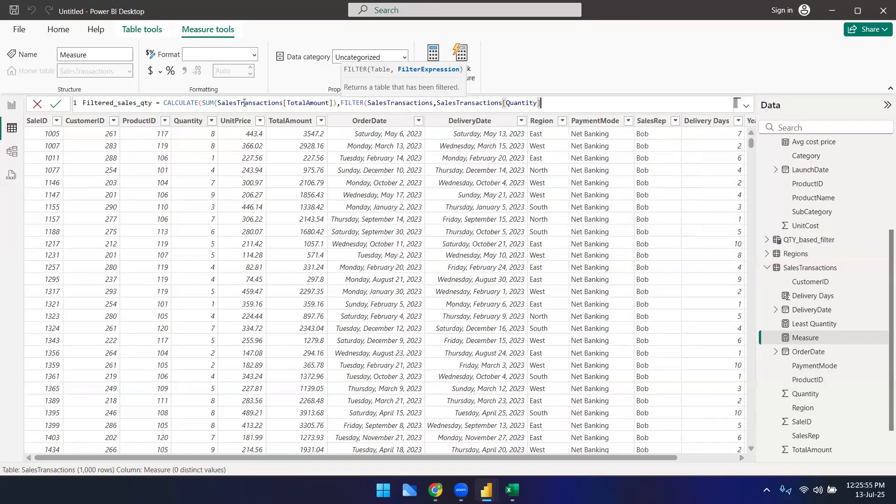
text(>5))
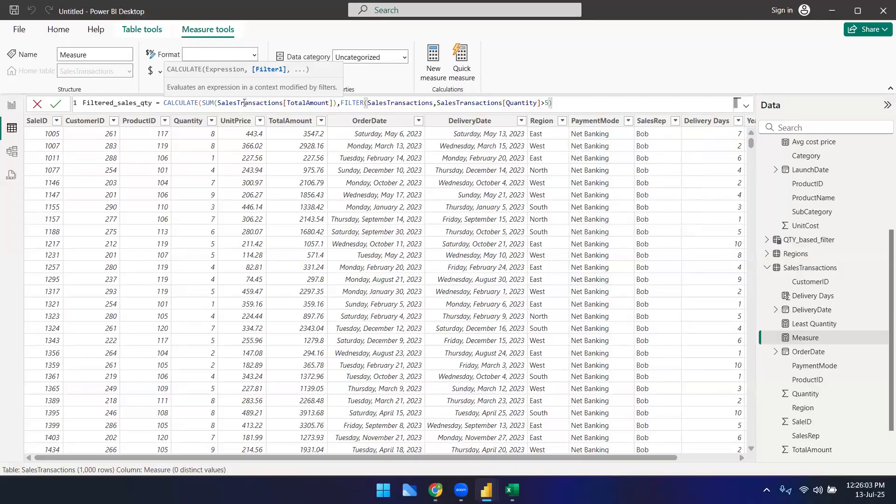
text())
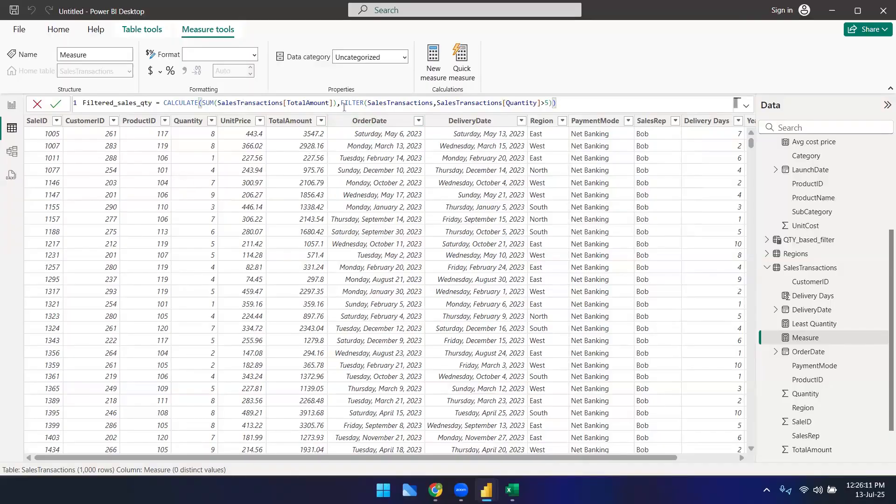
Step: Highlight the CALCULATE, SUM and FILTER parts of the formula and commit the Filtered_sales_qty measure
double_click(179, 102)
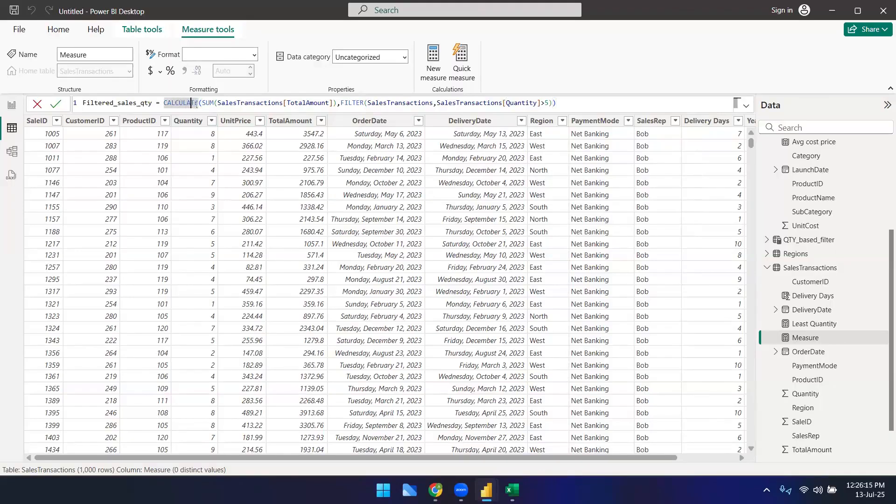
click(211, 104)
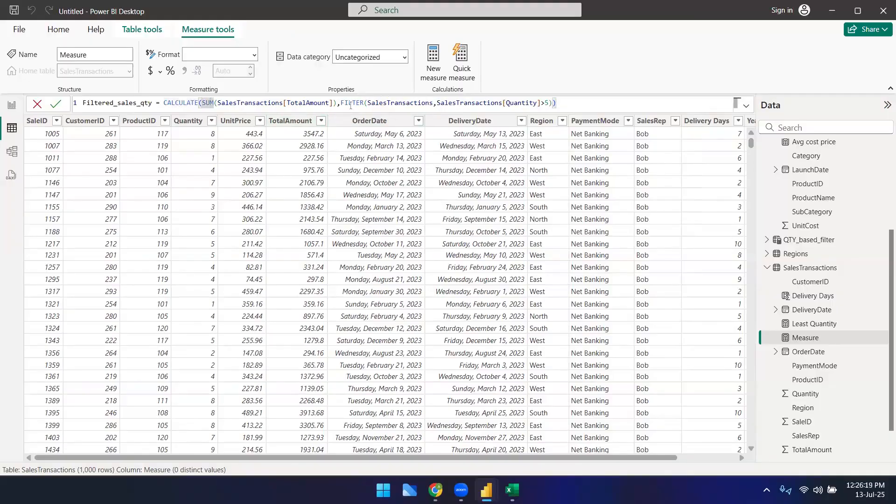
double_click(179, 103)
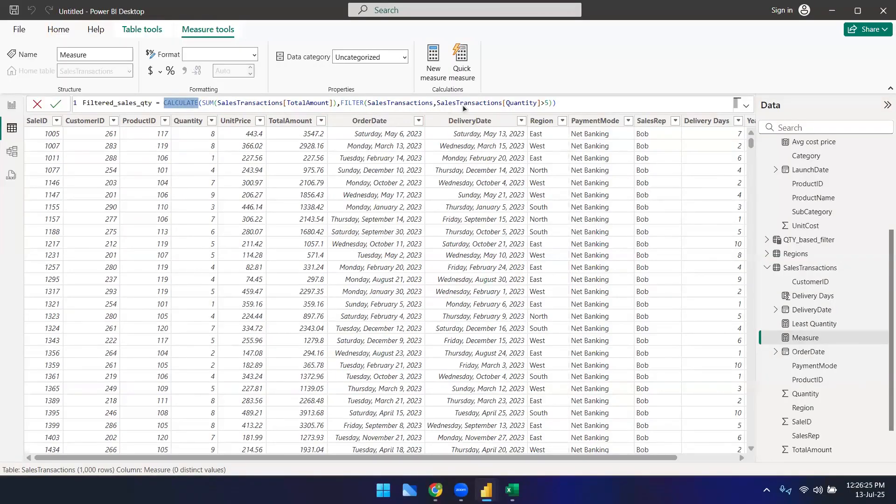
drag(341, 103, 547, 108)
drag(203, 103, 545, 111)
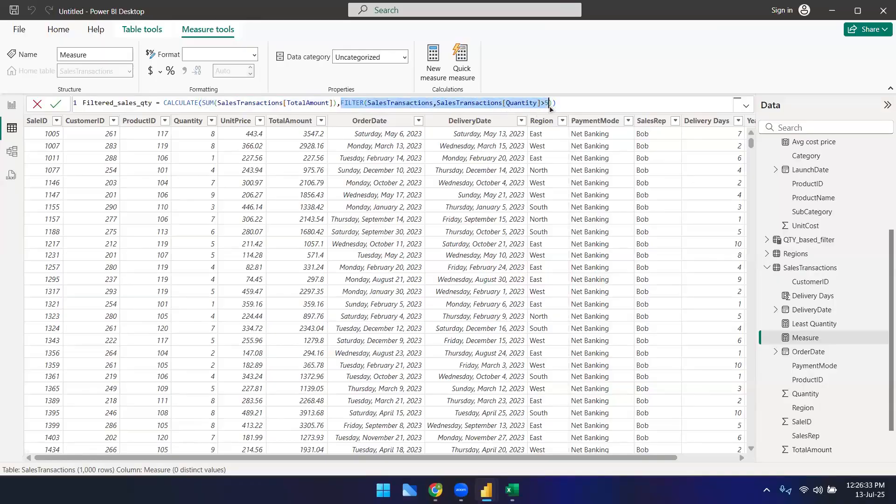
click(275, 105)
double_click(275, 106)
double_click(192, 104)
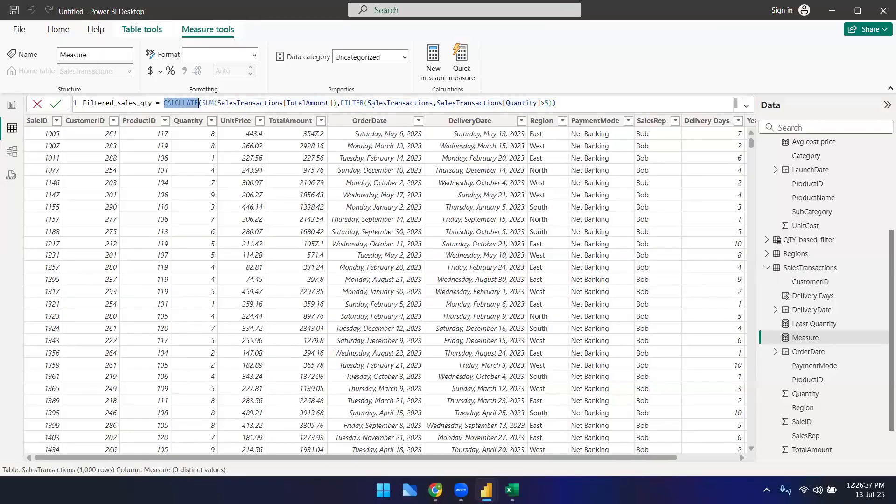
drag(202, 103, 214, 104)
drag(337, 103, 202, 102)
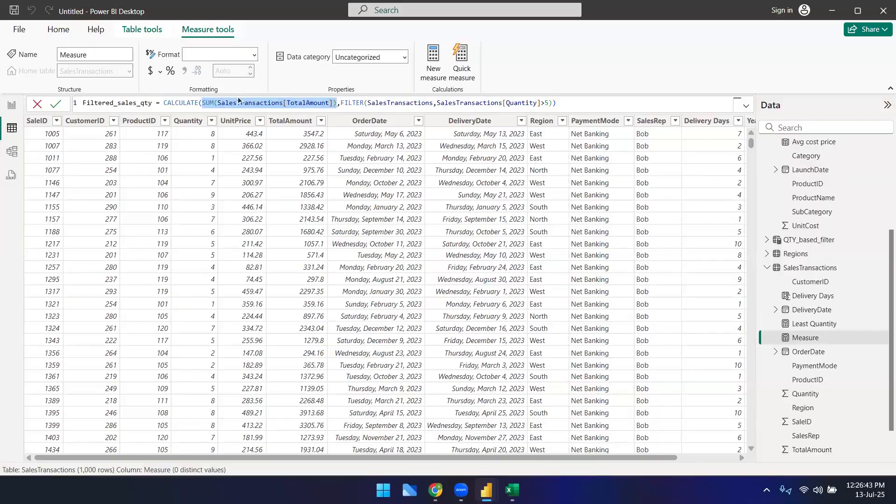
click(562, 102)
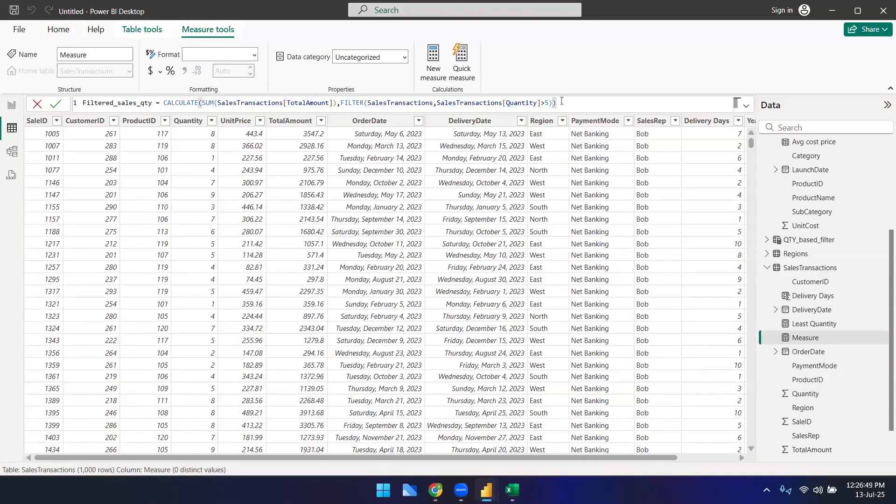
key(Return)
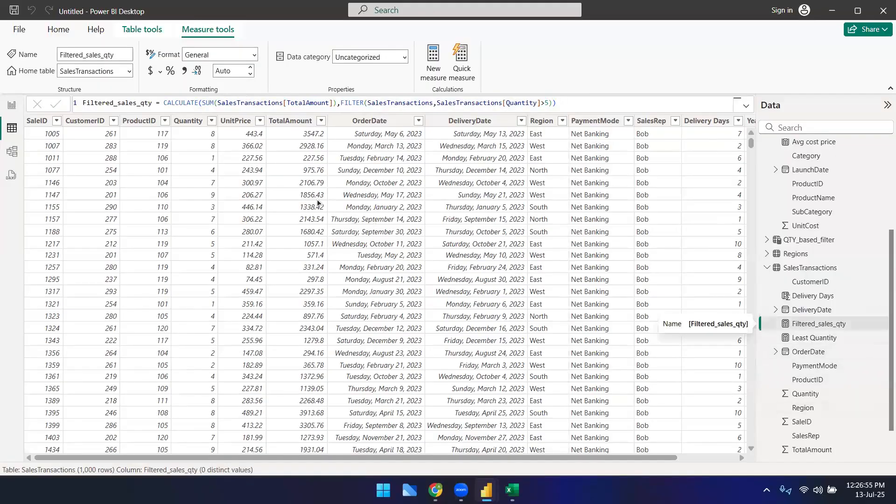
Step: Copy the whole Filtered_sales_qty formula and paste it into a new measure
click(256, 103)
click(418, 103)
key(ctrl+a)
key(ctrl+c)
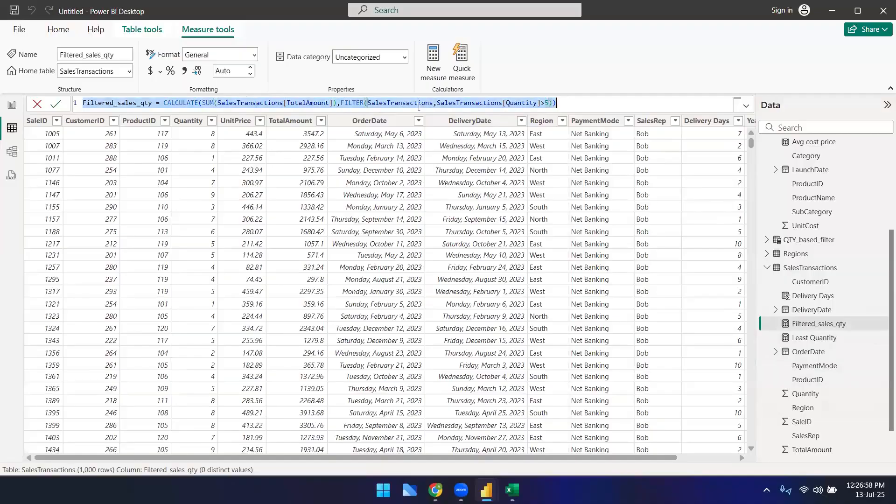
click(437, 74)
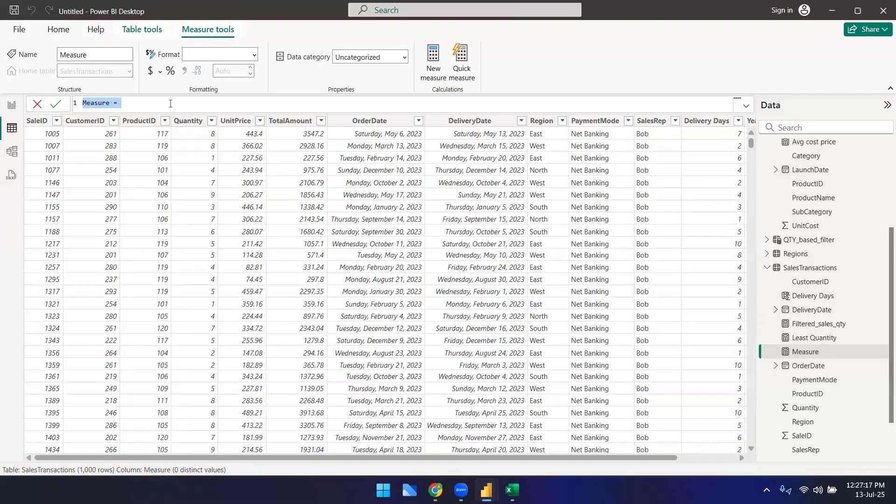
key(ctrl+v)
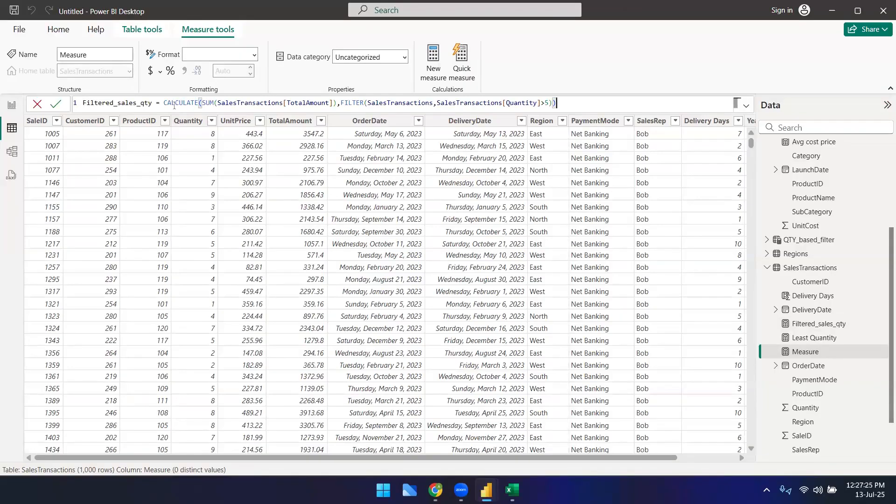
Step: Rename the pasted measure to Filtered_avg_qty and replace SUM with AVG in its formula
click(99, 102)
key(Right)
key(Right)
key(Right)
key(Right)
key(Right)
key(Right)
key(Right)
key(Right)
key(Right)
key(Right)
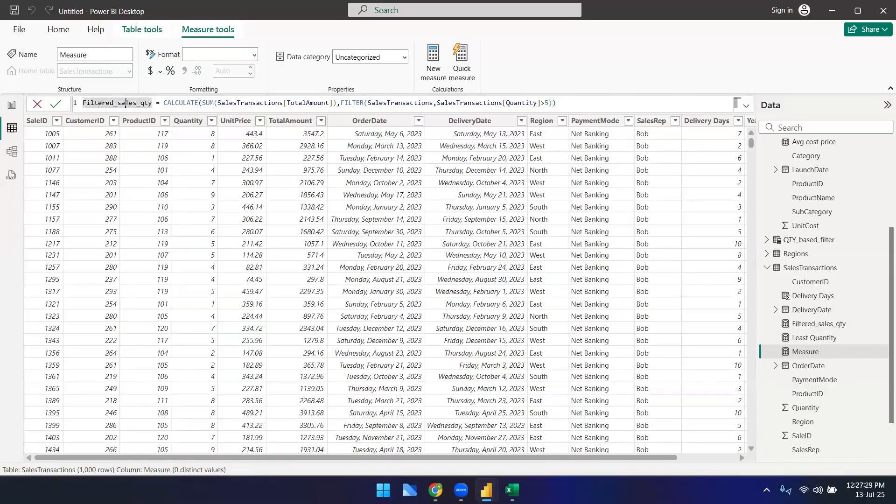
key(shift+Left)
key(shift+Left)
key(shift+Left)
key(shift+Left)
key(shift+Left)
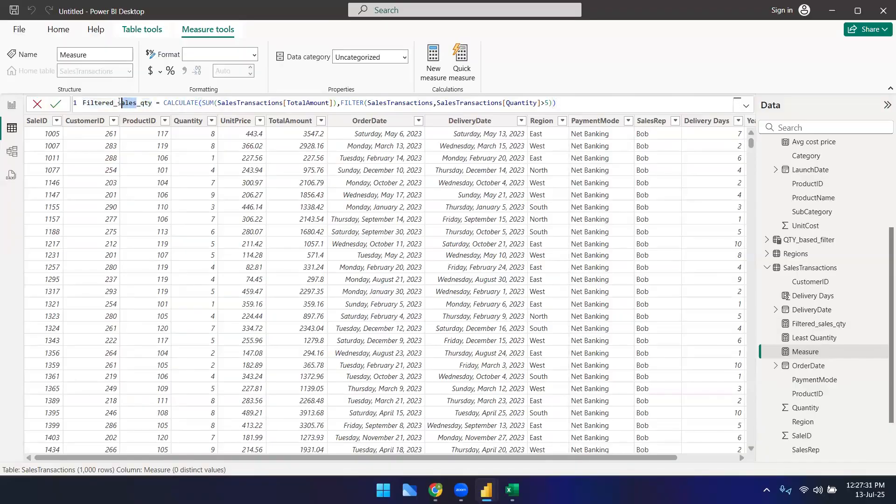
text(avg)
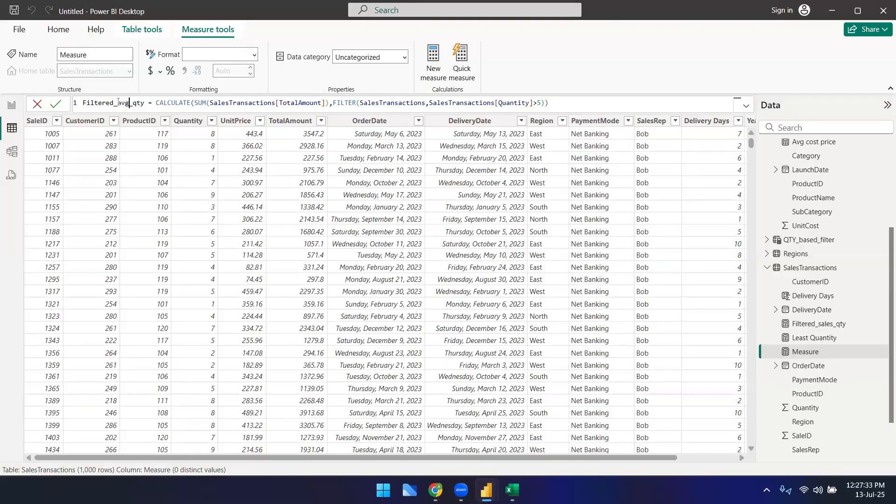
key(BackSpace)
key(BackSpace)
key(BackSpace)
text(AVG)
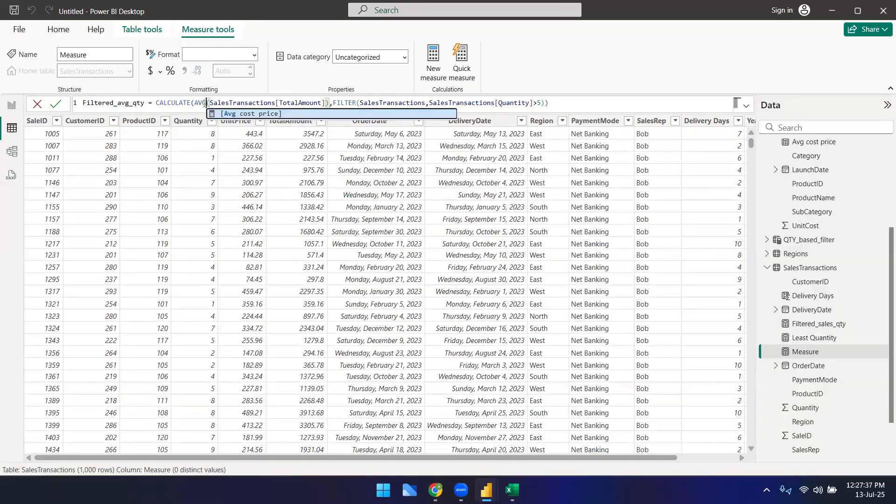
Step: Replace the AVG column argument with SalesTransactions[Quantity]
double_click(283, 102)
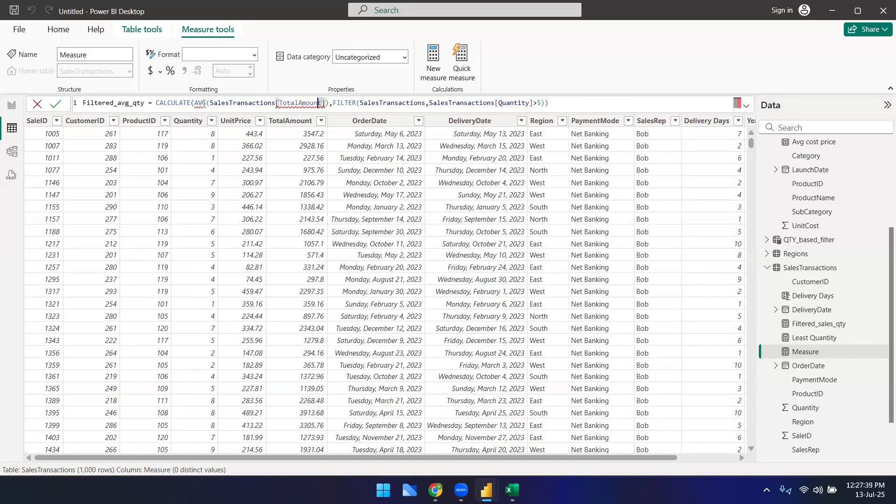
text(Le)
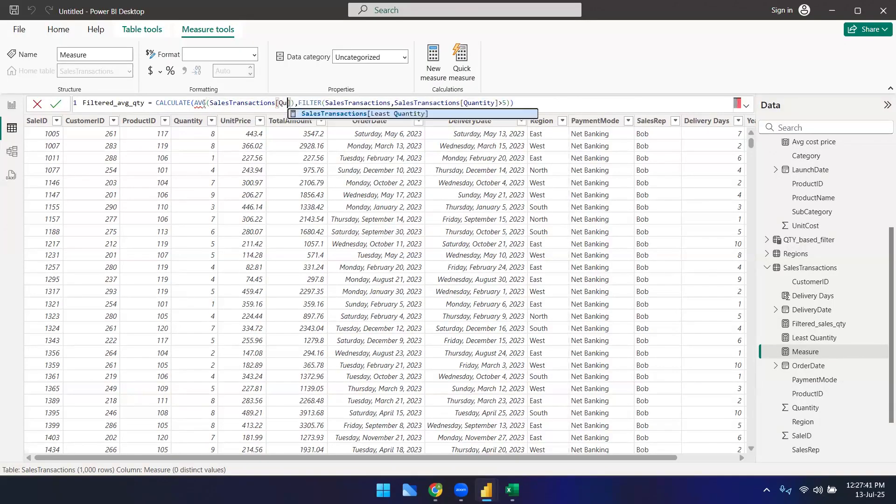
key(Tab)
key(Left)
key(Left)
key(Left)
key(Left)
key(Left)
key(Left)
key(Left)
key(Left)
key(Left)
key(Left)
key(Right)
key(Delete)
key(Delete)
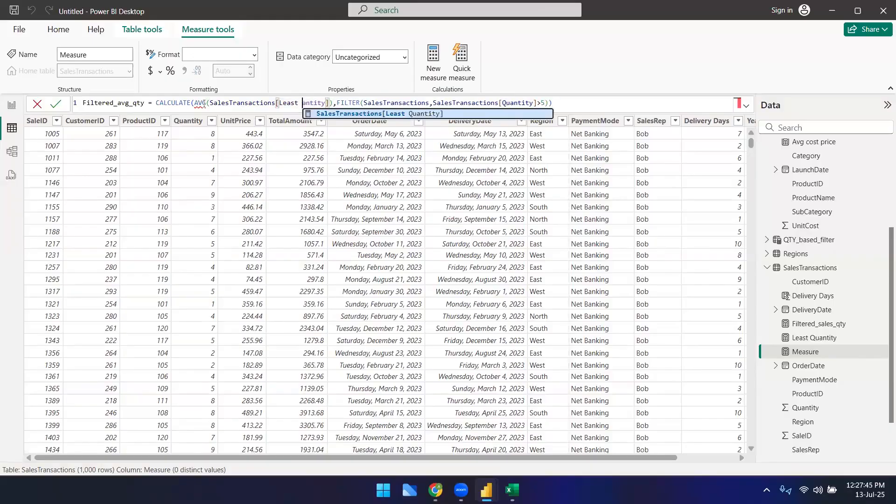
key(BackSpace)
key(BackSpace)
key(BackSpace)
key(BackSpace)
key(BackSpace)
key(BackSpace)
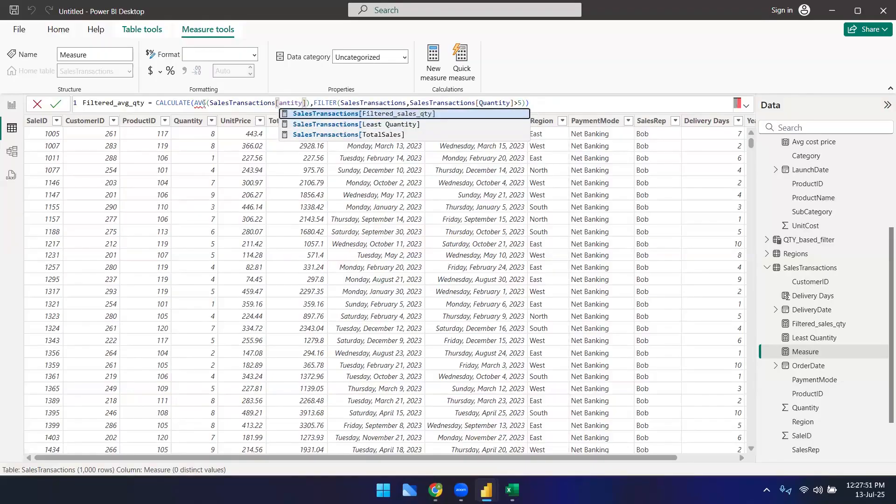
text(QU)
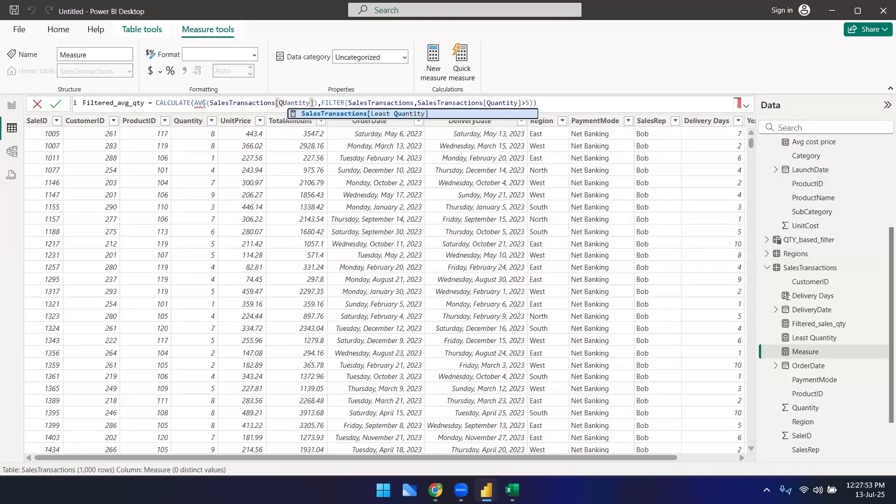
key(Right)
key(Right)
key(Right)
key(Right)
key(Right)
key(Right)
key(Right)
key(Right)
key(Right)
key(Left)
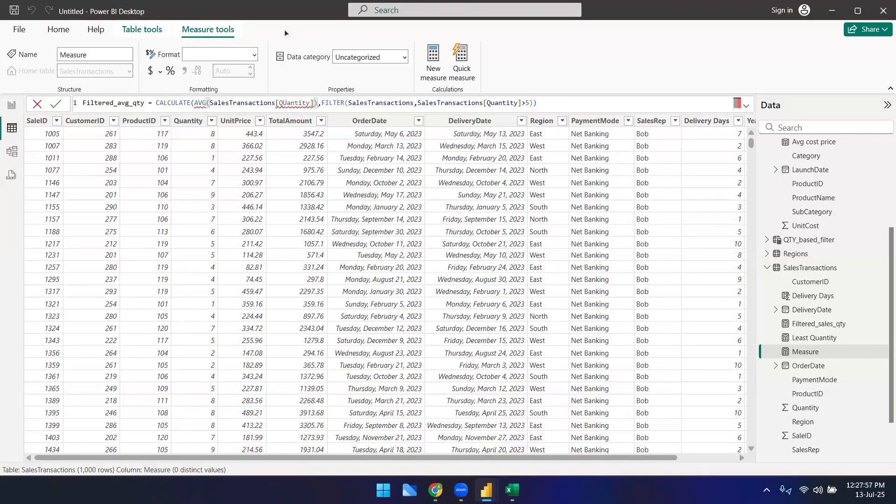
Step: Try to replace the averaged column in the copied formula with a quantity reference
key(BackSpace)
key(BackSpace)
key(BackSpace)
key(BackSpace)
key(BackSpace)
key(BackSpace)
key(BackSpace)
key(BackSpace)
key(BackSpace)
key(BackSpace)
key(BackSpace)
key(BackSpace)
key(BackSpace)
key(BackSpace)
key(BackSpace)
key(BackSpace)
key(BackSpace)
key(BackSpace)
key(BackSpace)
key(BackSpace)
key(BackSpace)
key(BackSpace)
key(BackSpace)
key(BackSpace)
key(BackSpace)
key(BackSpace)
key(BackSpace)
key(BackSpace)
text(quan)
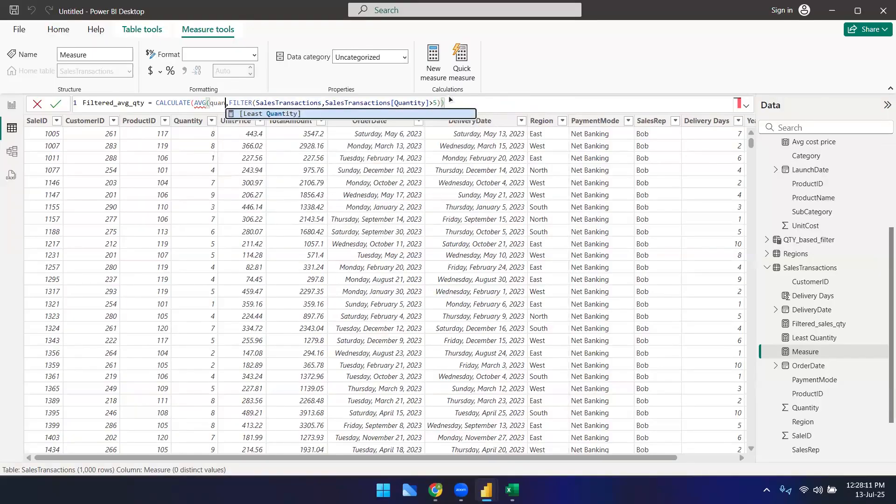
key(ctrl+a)
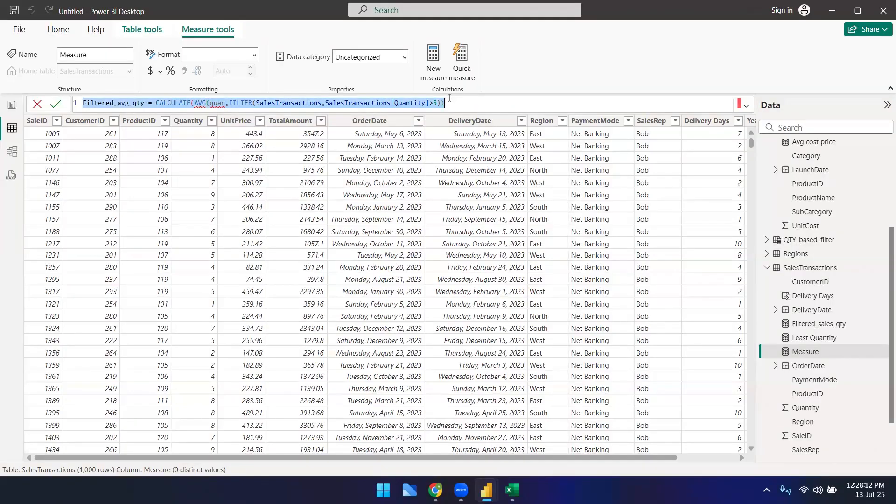
text(filtere)
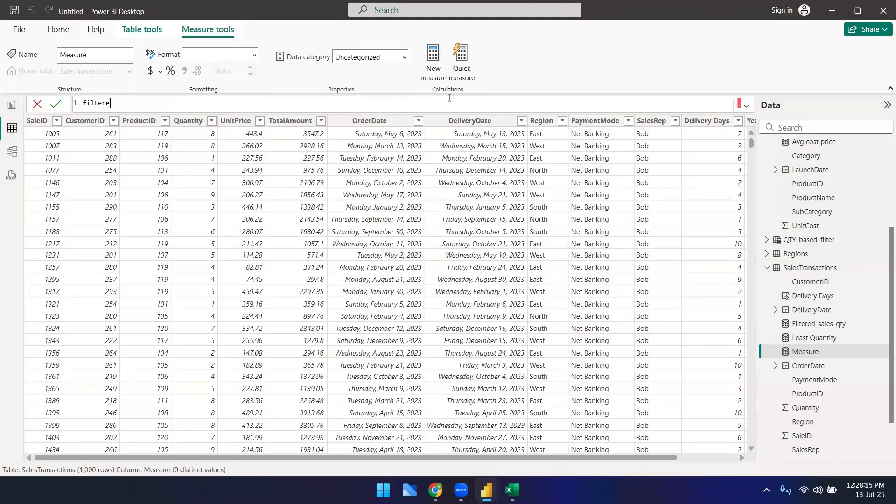
text(d_avg = CALCULATE()
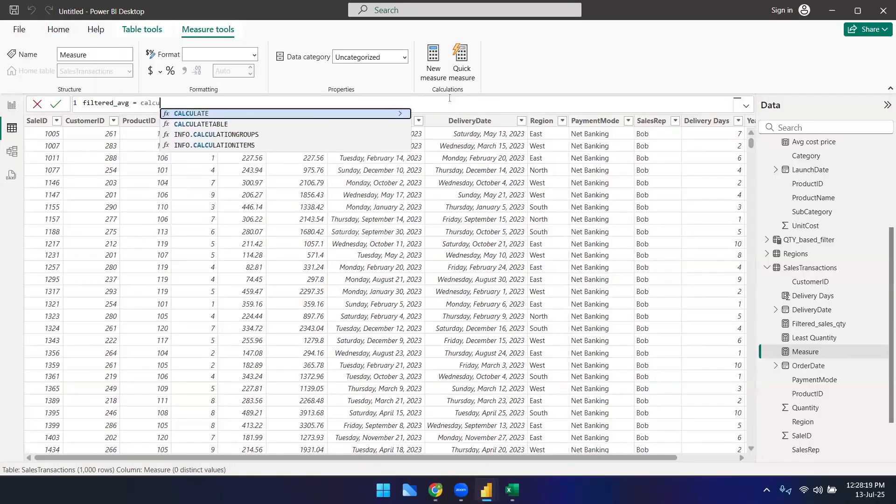
text(avg)
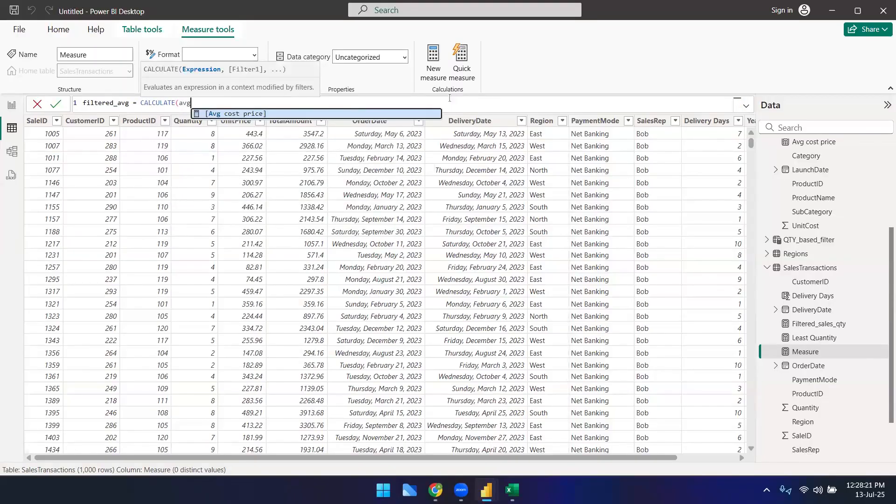
key(BackSpace)
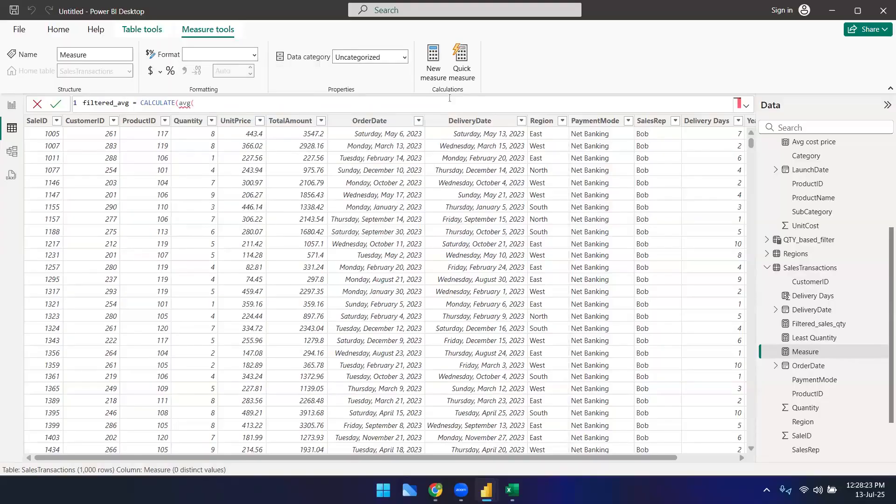
key(BackSpace)
key(BackSpace)
text(A)
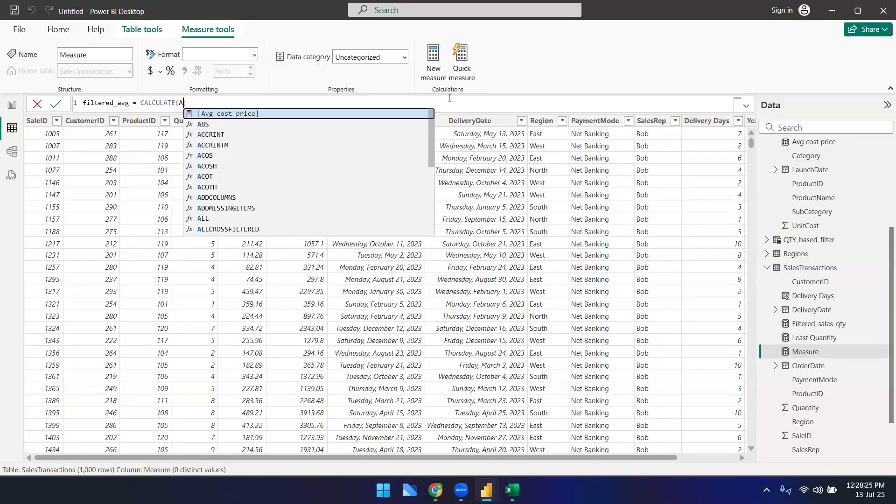
text(VG(quan)
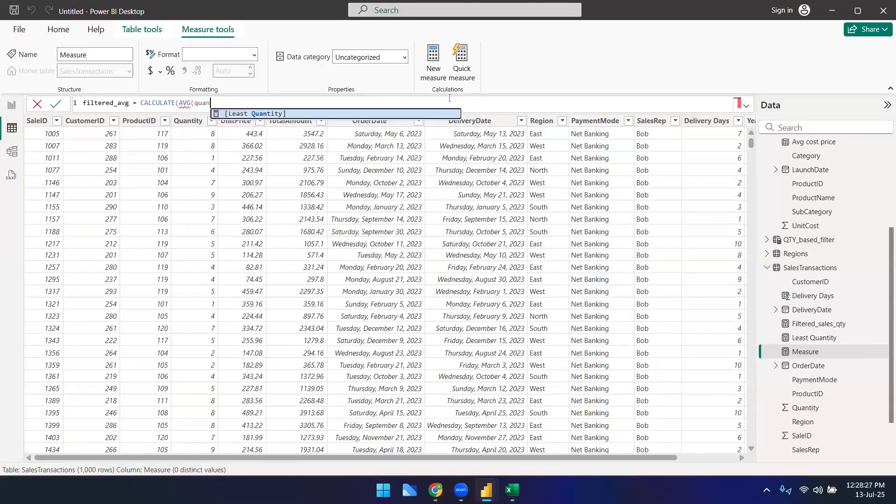
text(==)
key(BackSpace)
key(BackSpace)
key(BackSpace)
key(BackSpace)
key(BackSpace)
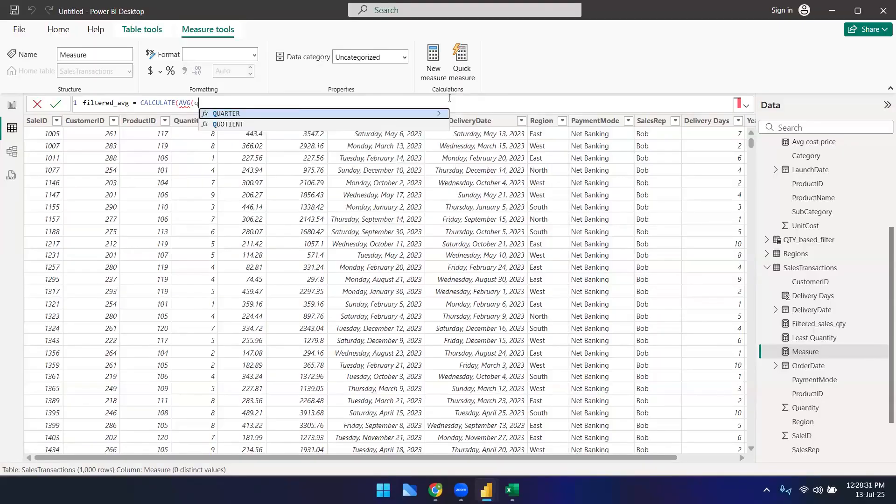
key(BackSpace)
key(ctrl+a)
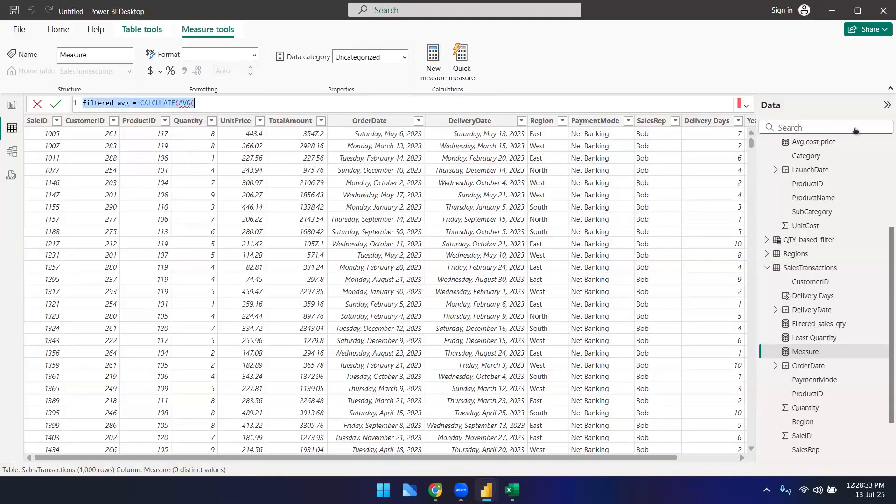
key(BackSpace)
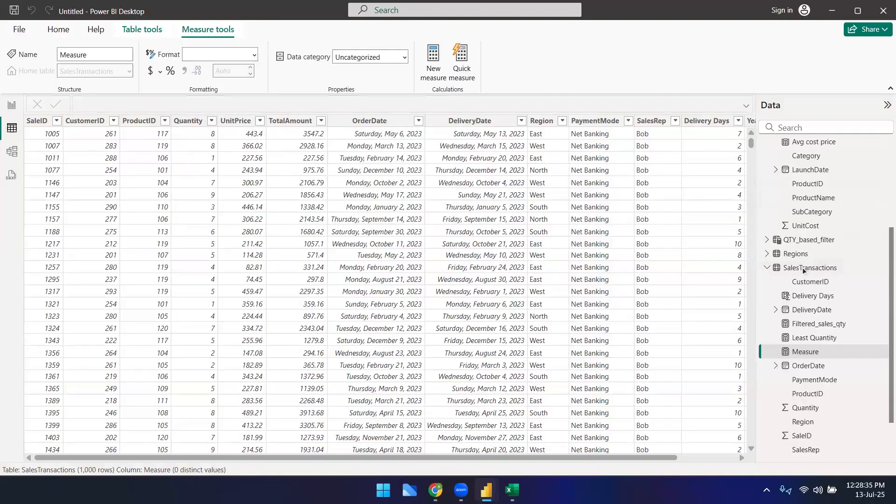
Step: Review the formulas of Filtered_sales_qty, Least Quantity and the QTY_based_filter table
click(803, 270)
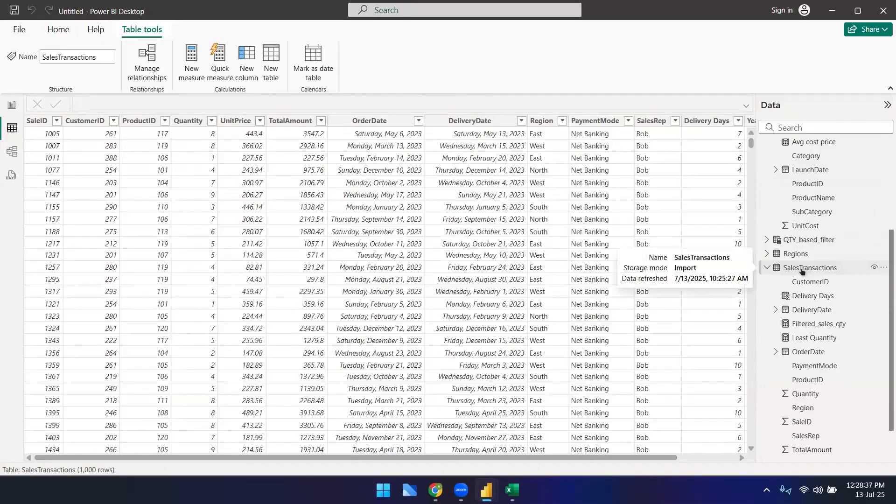
click(814, 326)
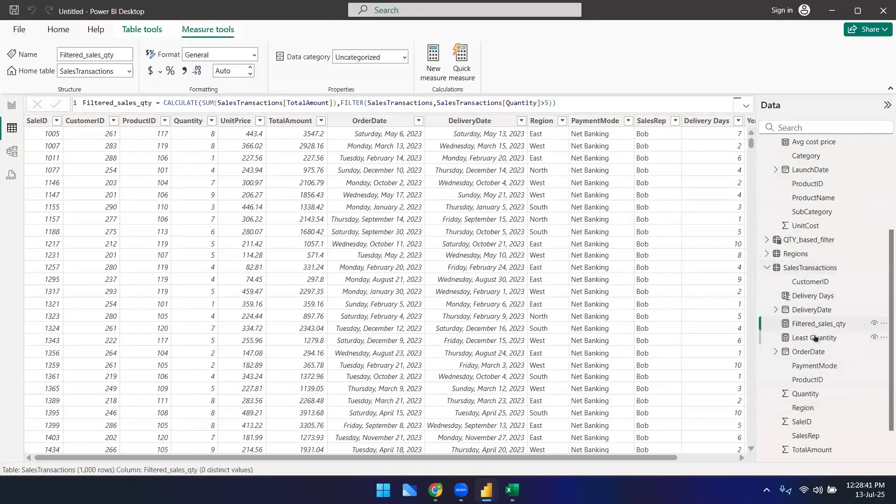
click(815, 337)
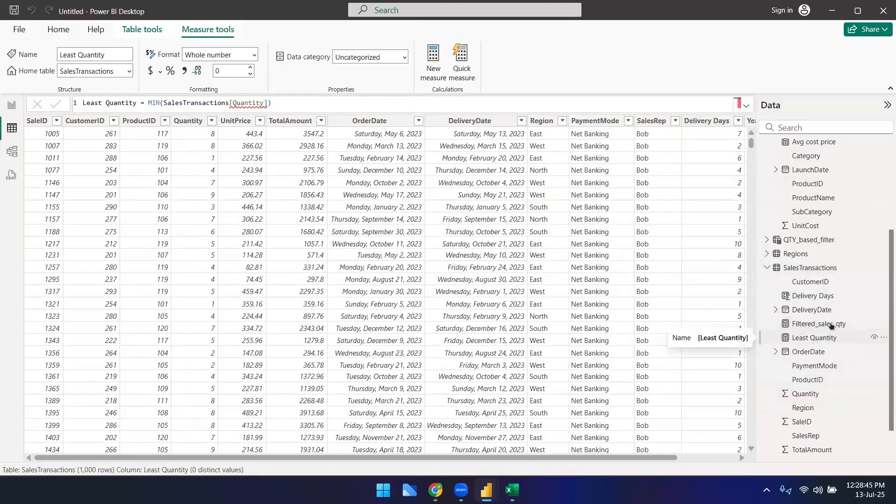
click(805, 270)
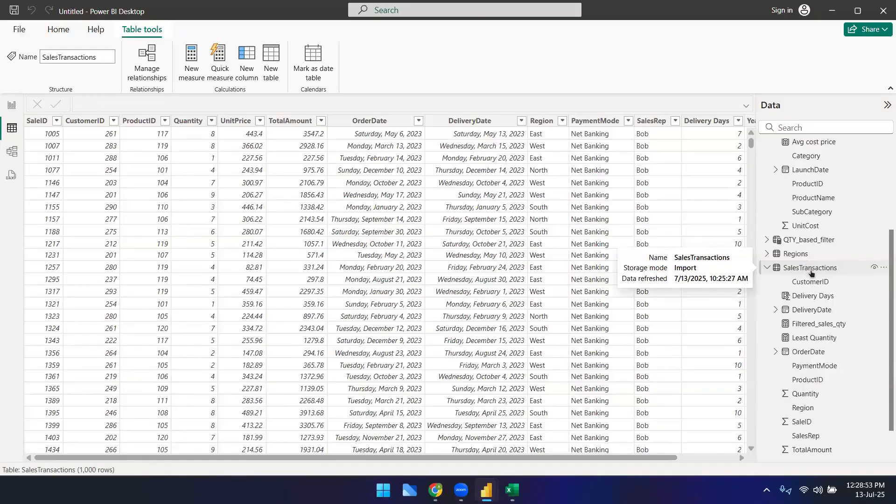
click(809, 245)
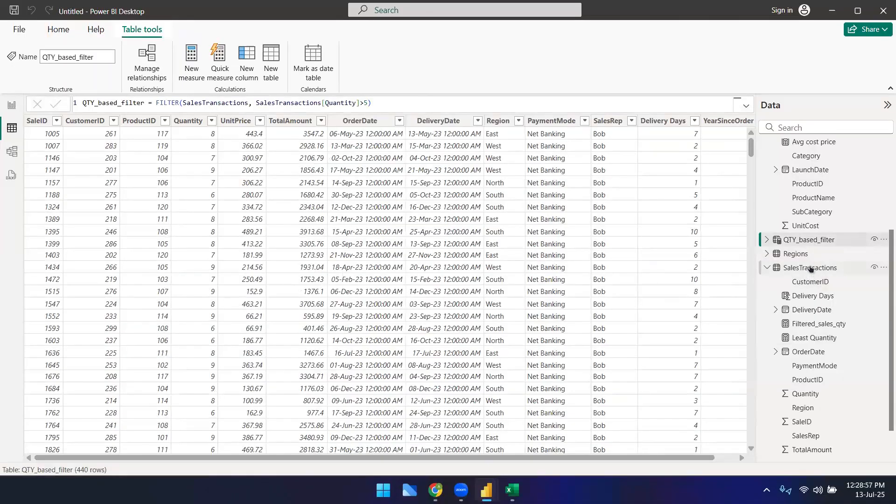
Step: Create a new measure avg_qty_filter starting with CALCULATE(AVERAGE(SalesTransactions[Quantity]), as the expression
click(810, 268)
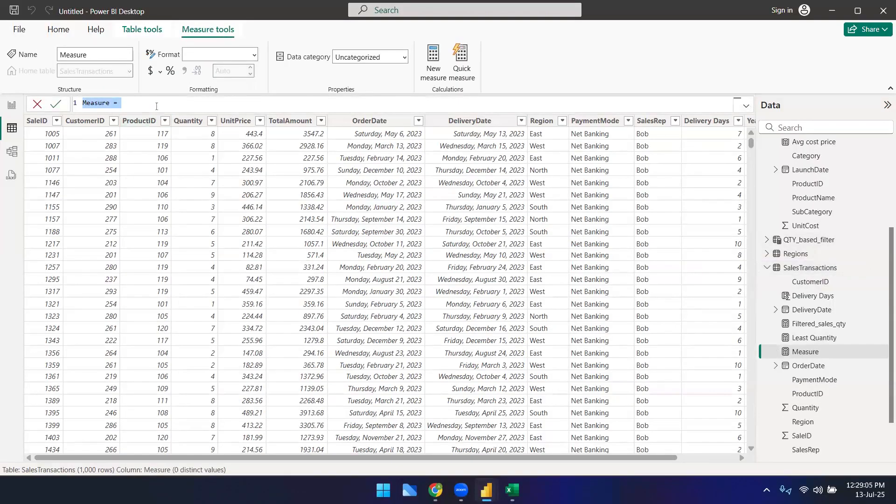
text(avg_qty)
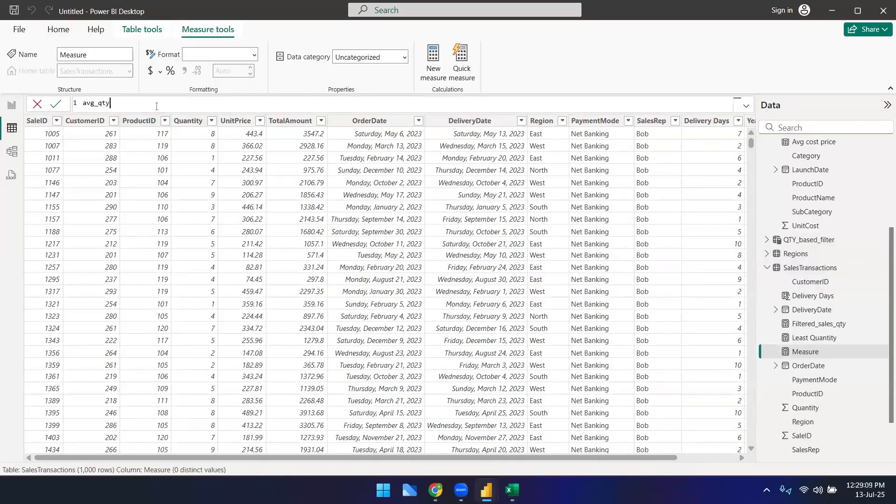
text(_filter = CALCULATE()
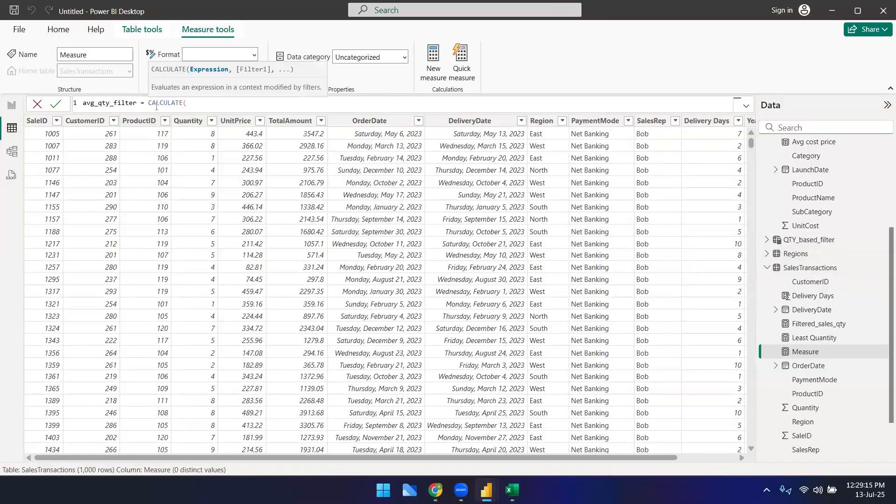
text(AVERAGE()
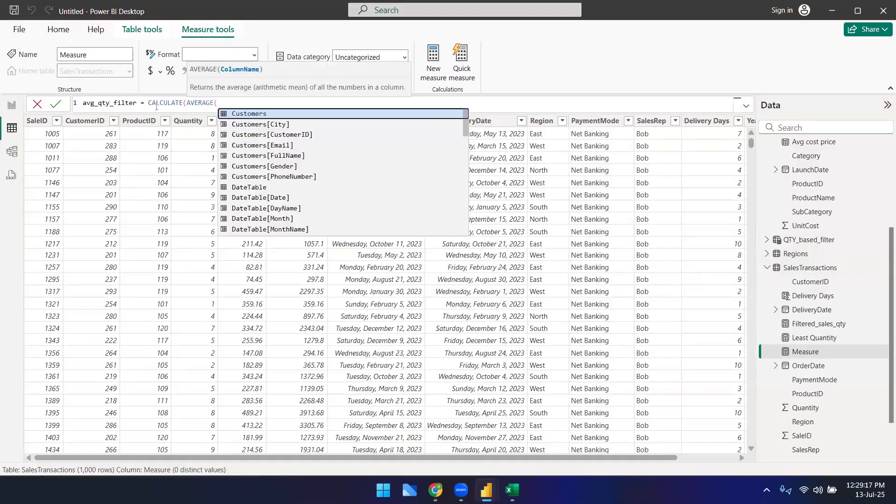
text(qua)
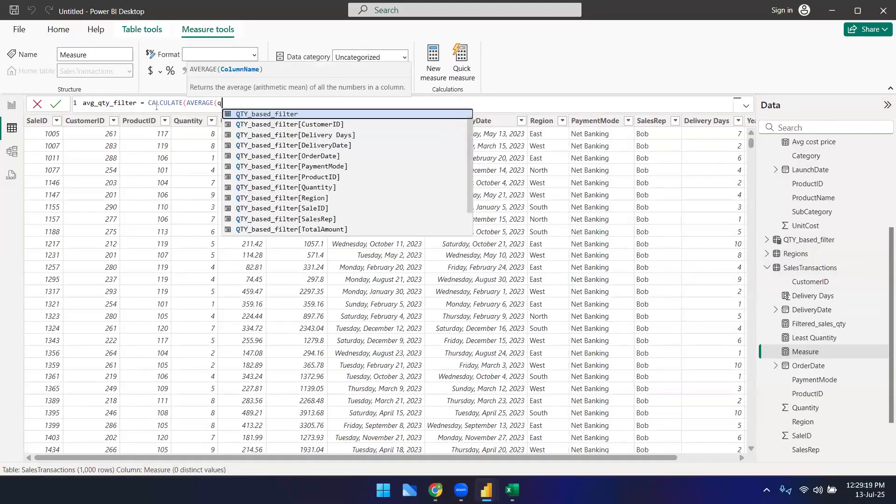
key(Down)
key(Down)
key(Tab)
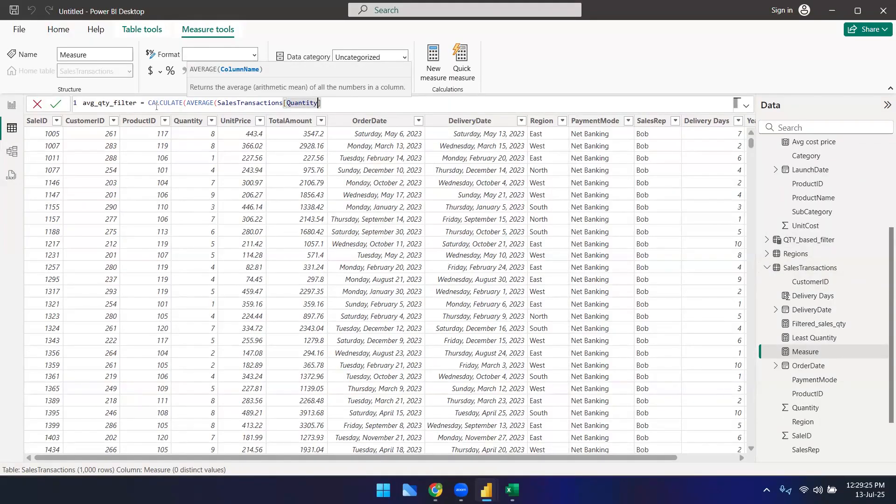
text())
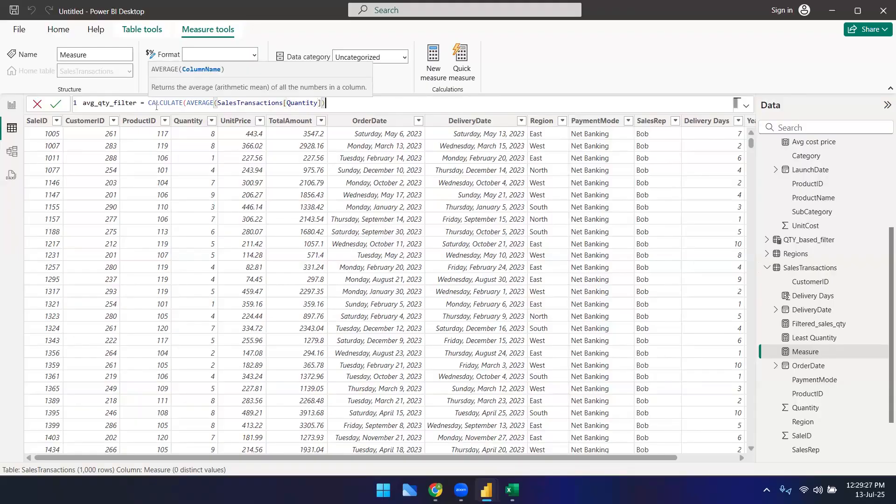
text(,fil)
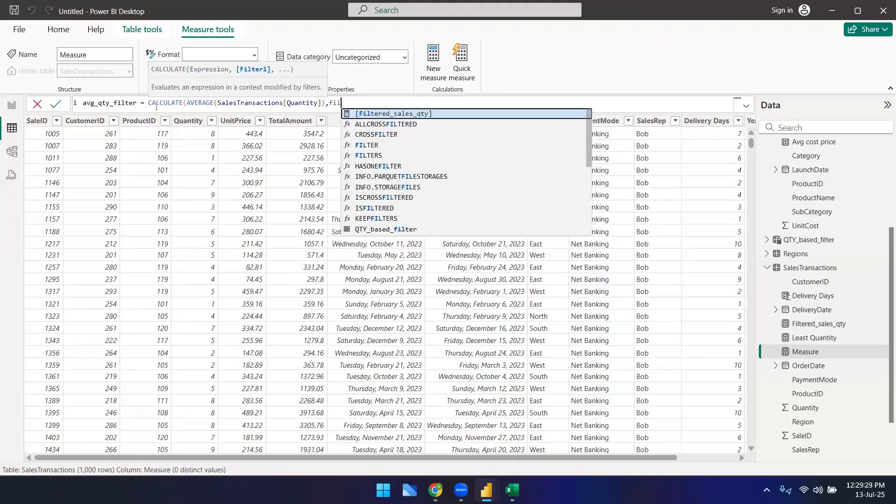
Step: Add FILTER(SalesTransactions,SalesTransactions[Quantity] > 5) as the filter argument and commit the avg_qty_filter measure
key(Down)
key(Down)
key(Down)
key(Tab)
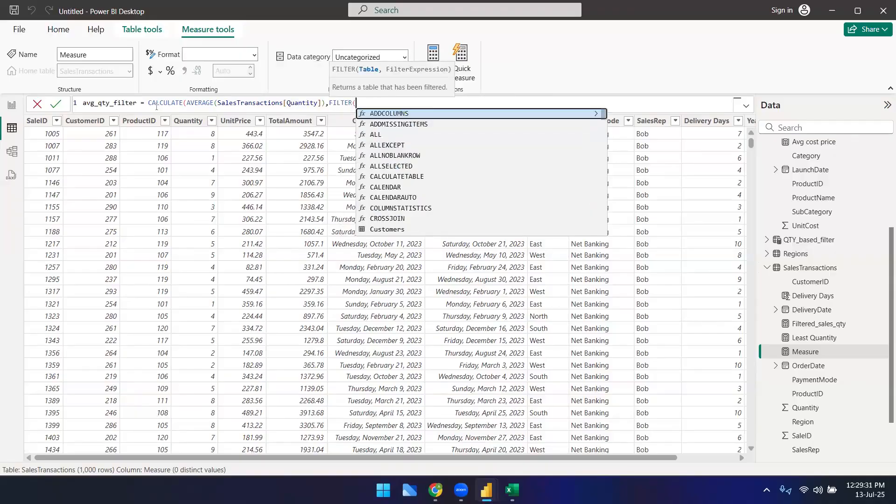
text(quan)
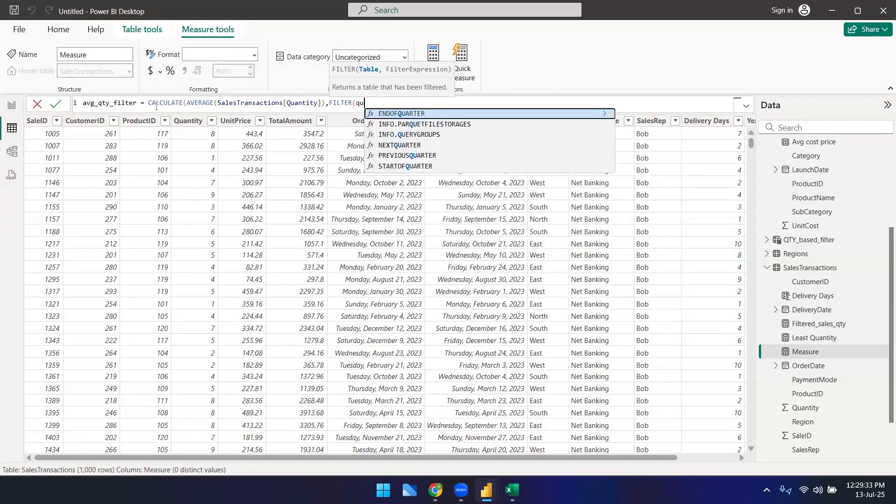
key(BackSpace)
key(BackSpace)
key(BackSpace)
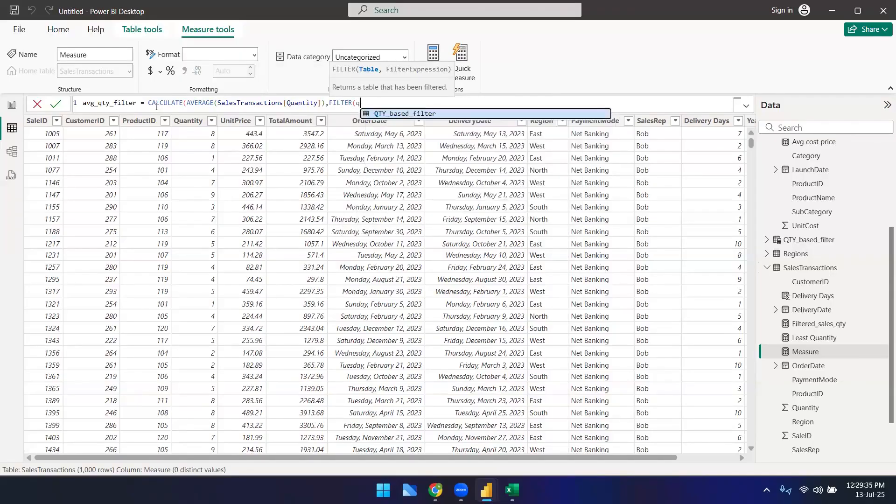
key(BackSpace)
text(SalesTransactions)
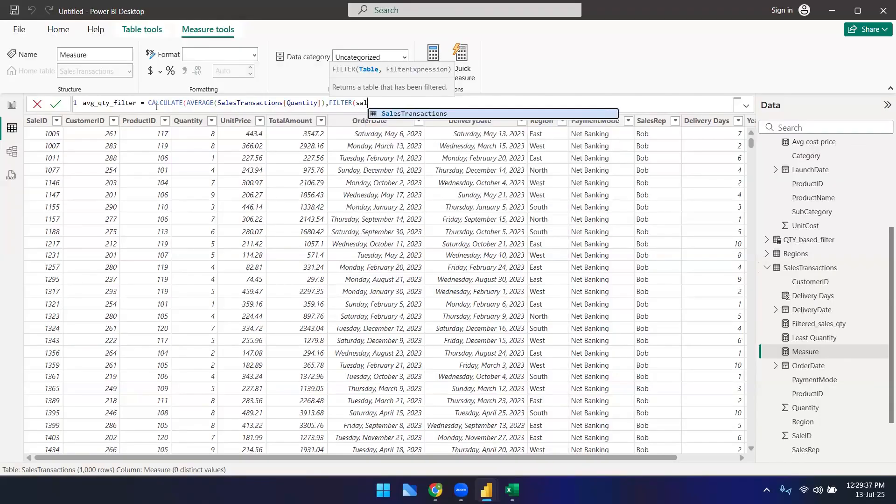
key(Tab)
text(q)
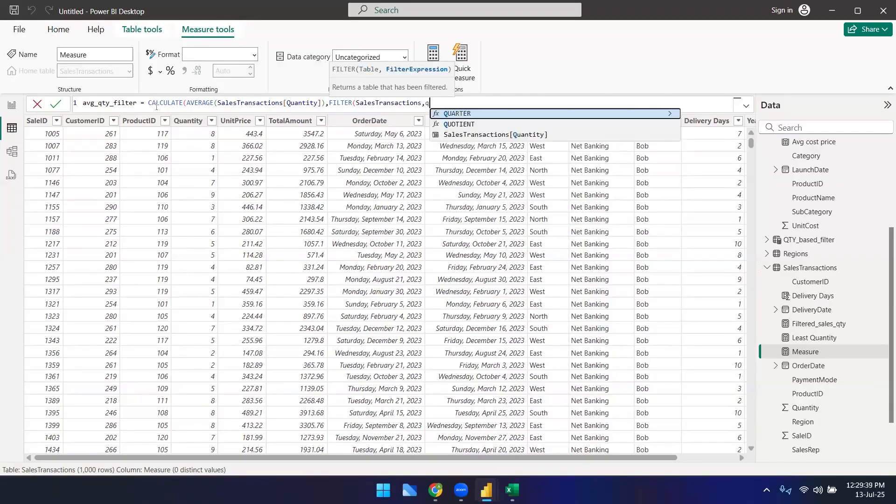
key(Down)
key(Down)
key(Tab)
text(> 5)))
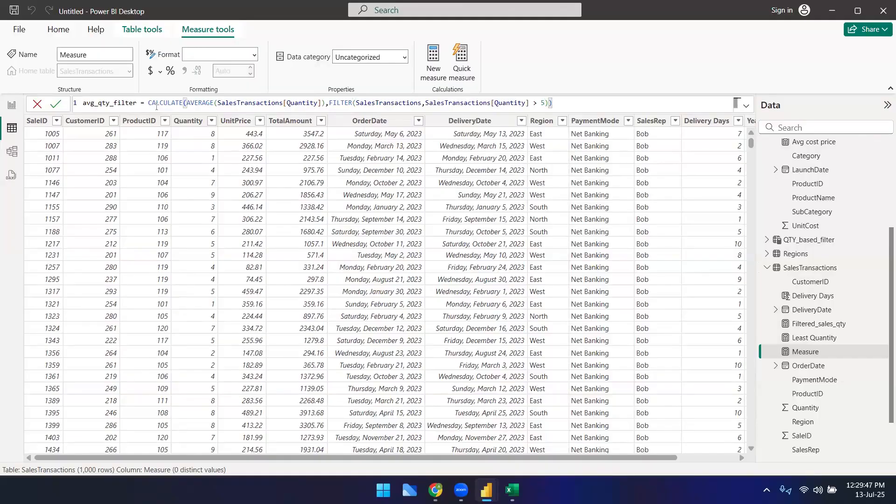
key(Return)
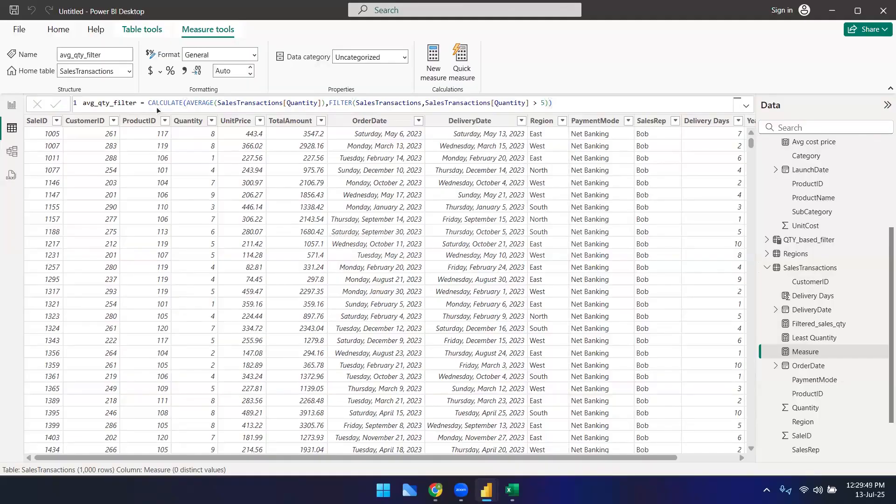
Step: Add a card visual to the report page showing the avg_qty_filter measure
click(11, 104)
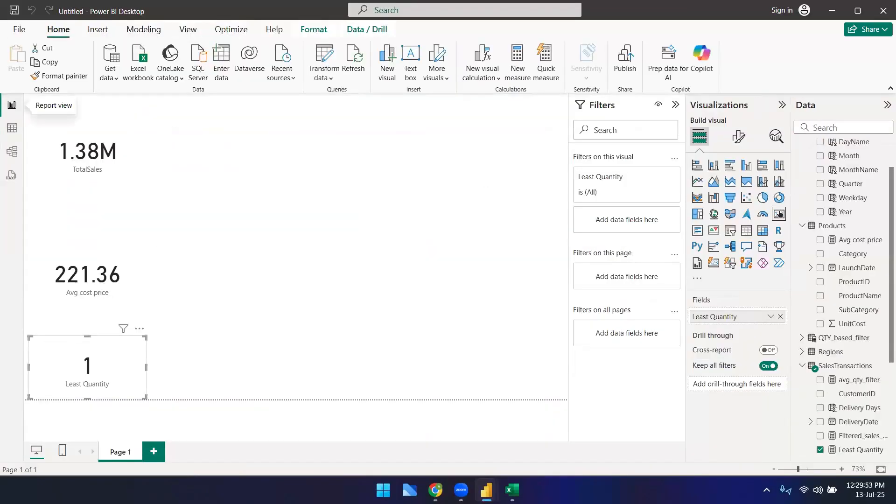
click(478, 313)
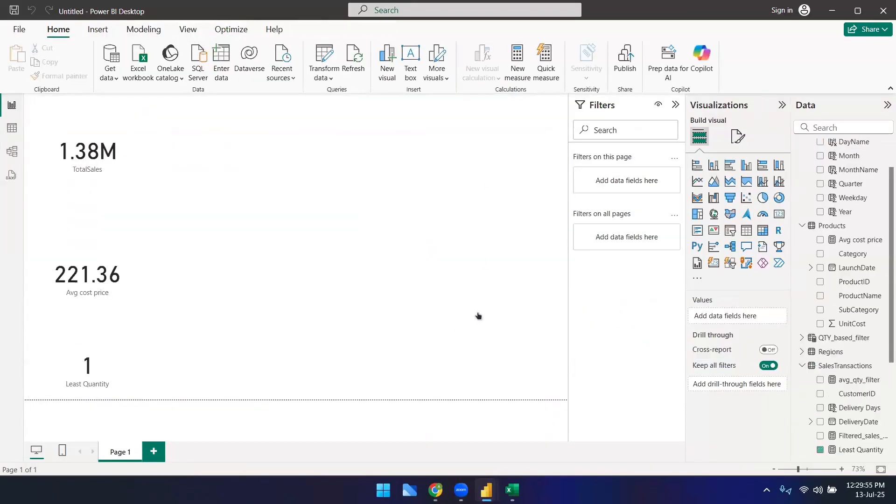
click(779, 214)
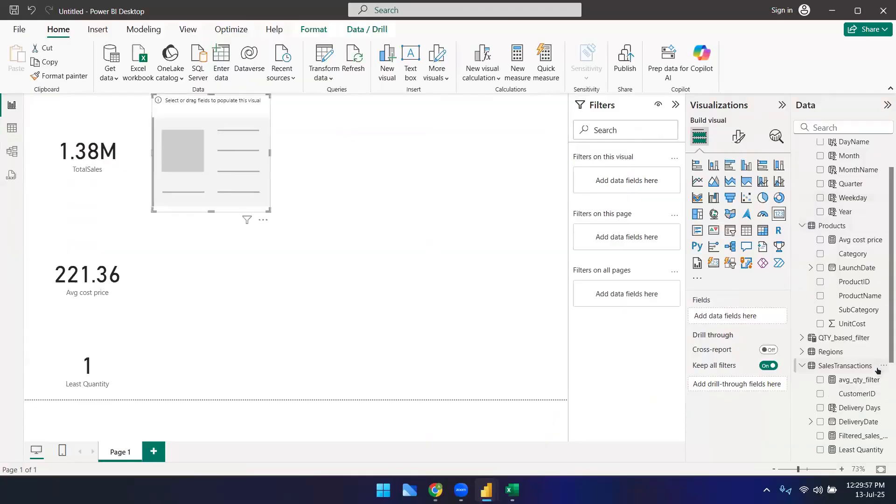
scroll(876, 368, down, 1)
drag(859, 321, 244, 161)
scroll(835, 379, down, 1)
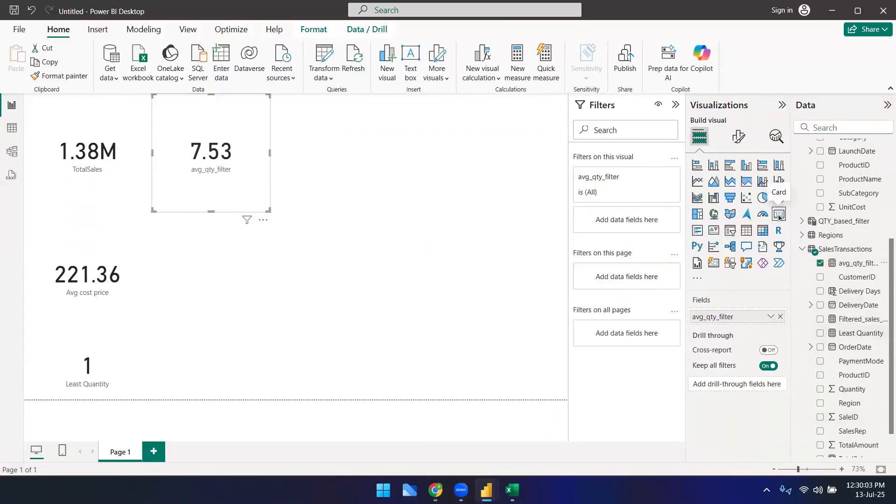
Step: Add a new card visual showing the Filtered_sales_qty measure and move it beside the other cards
click(486, 269)
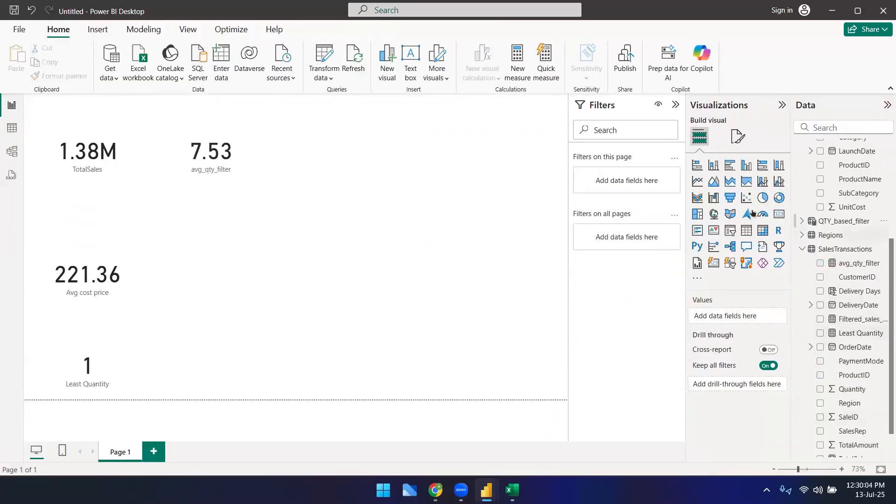
click(779, 213)
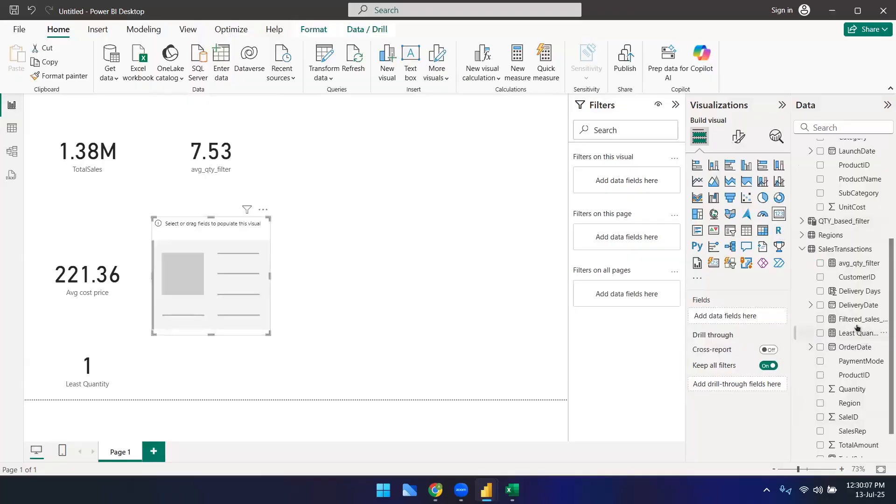
drag(843, 323, 242, 309)
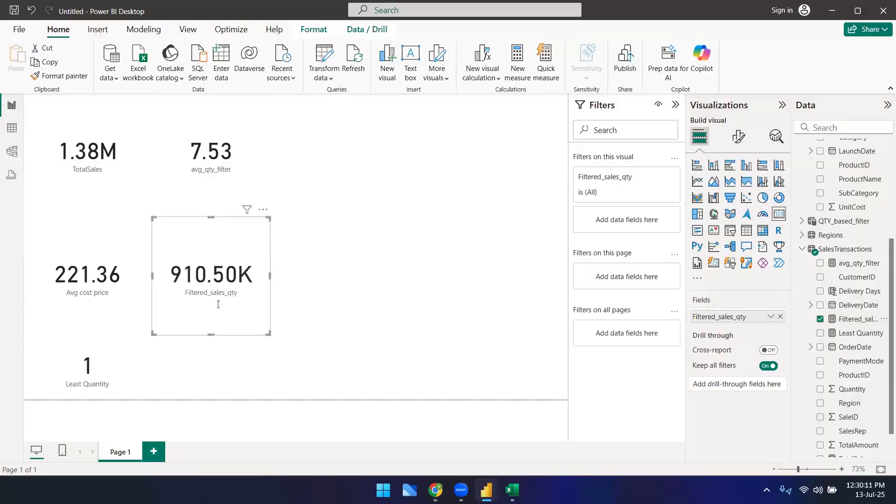
drag(212, 241, 366, 219)
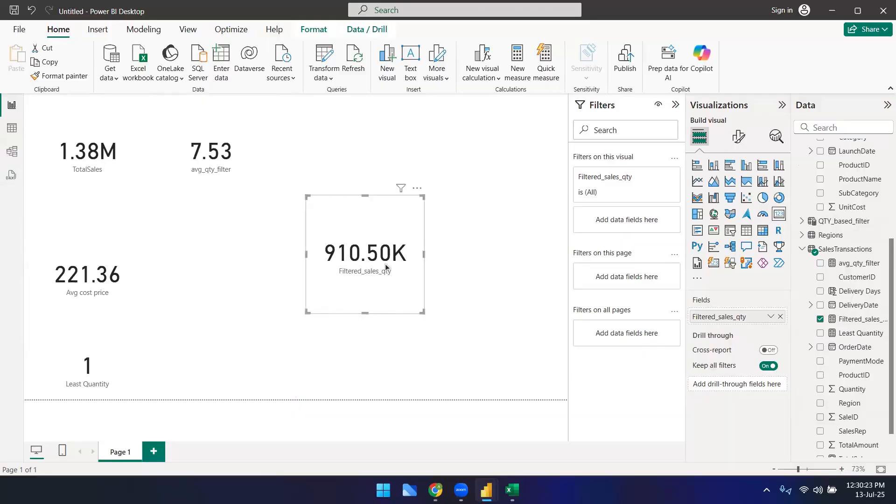
Step: Open the avg_qty_filter measure to review its formula in the data view
click(200, 170)
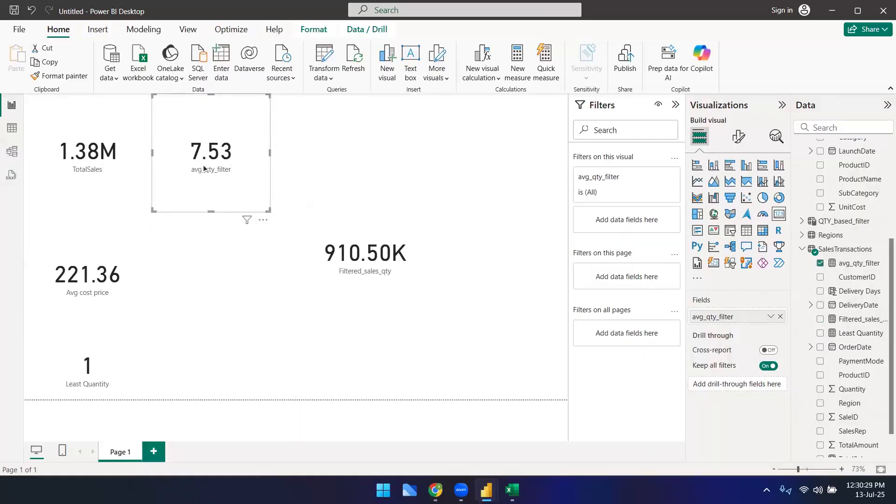
drag(232, 156, 243, 278)
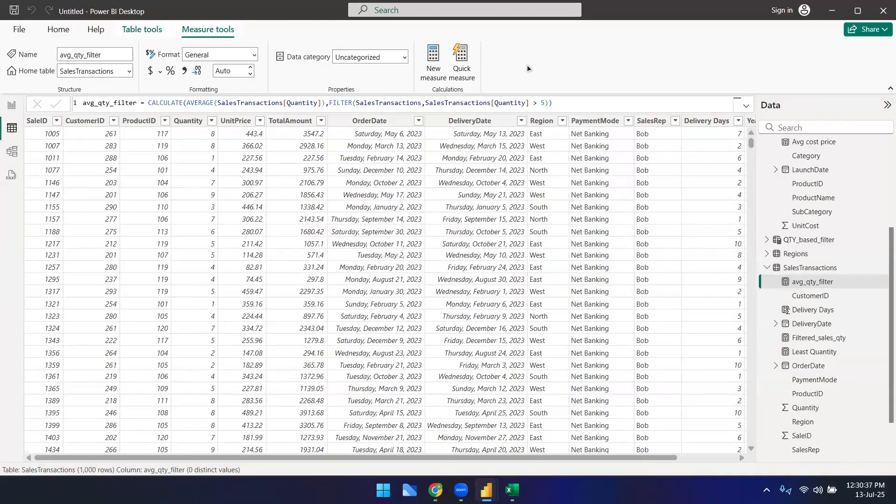
click(142, 29)
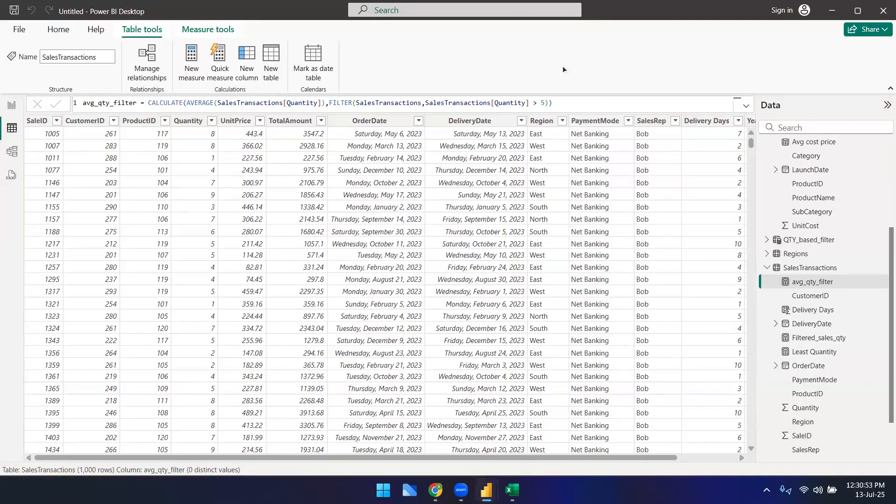
Step: Switch to the browser and review the Day 2 topics in the course agenda
key(alt+Tab)
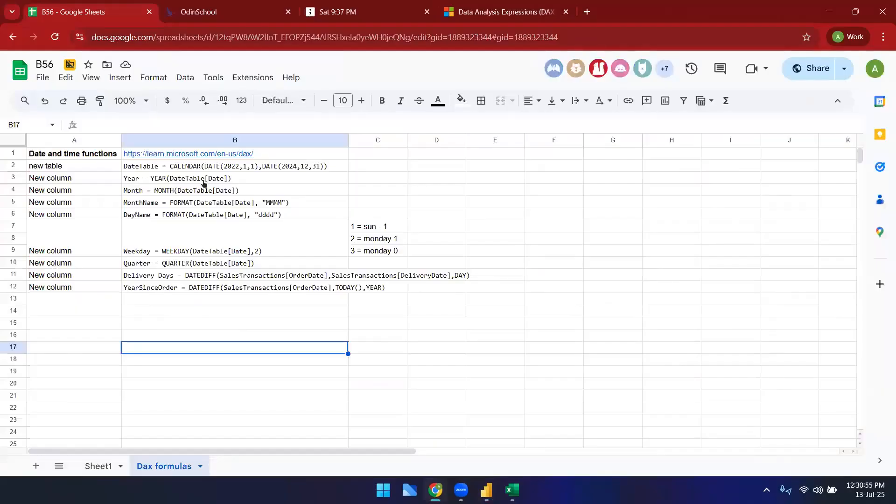
key(ctrl+Tab)
click(93, 226)
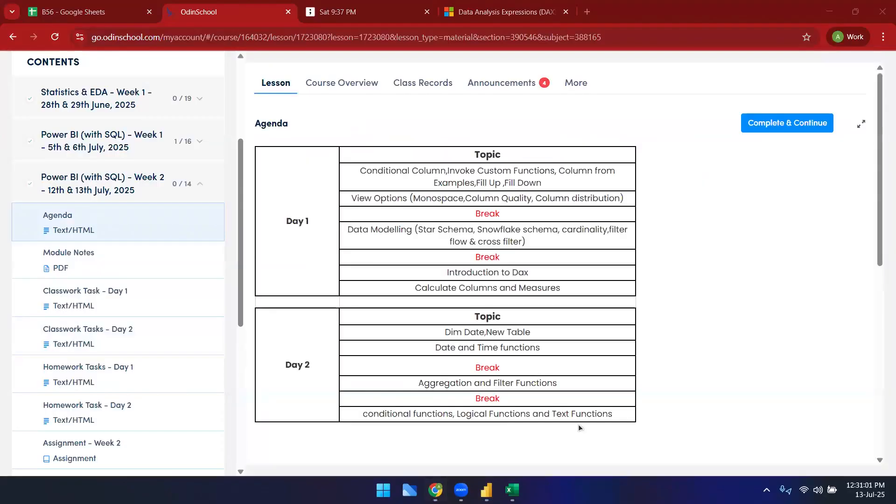
drag(448, 333, 611, 414)
click(568, 379)
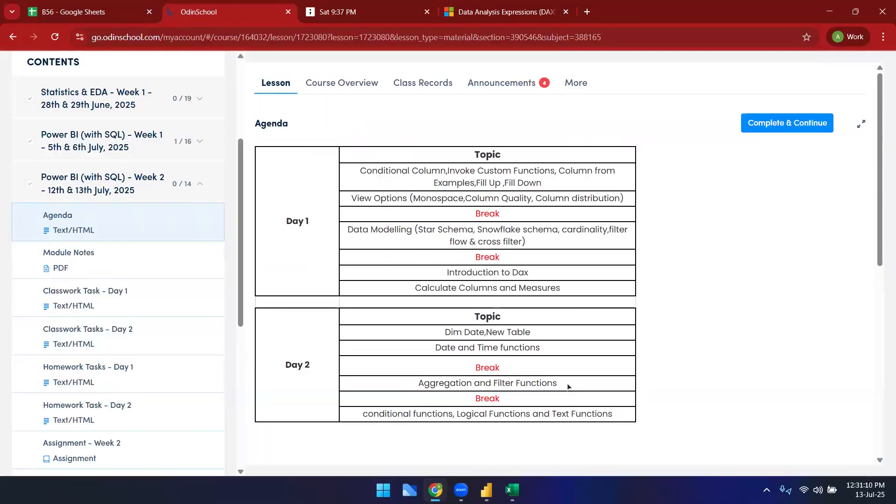
drag(568, 387, 347, 227)
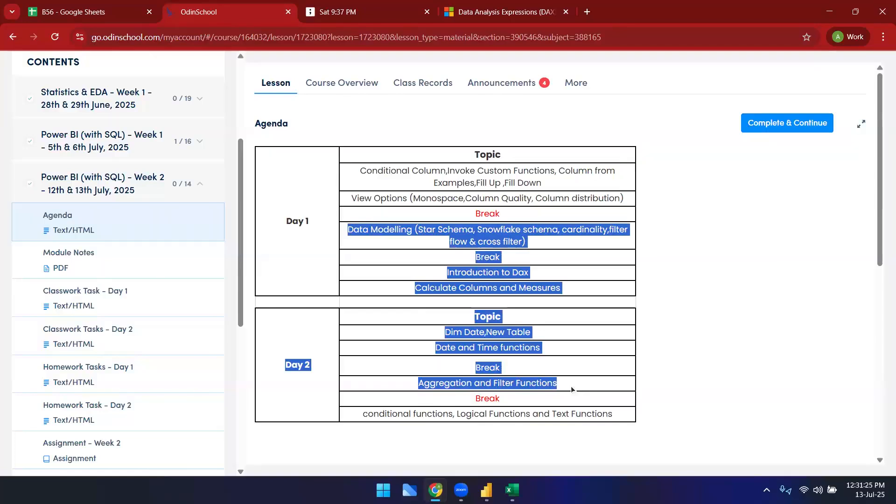
triple_click(490, 414)
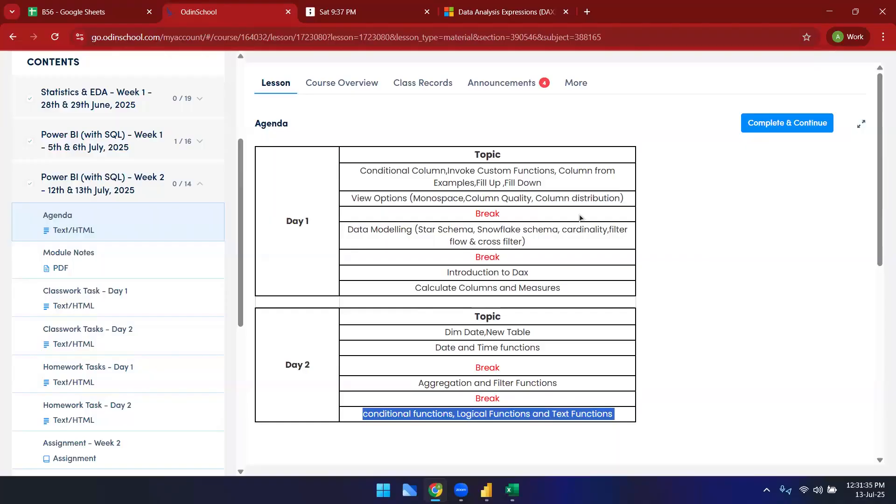
click(491, 414)
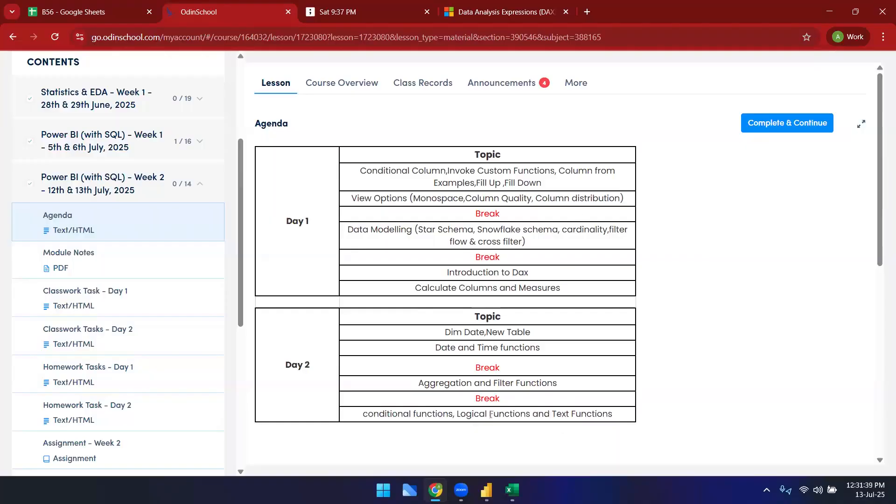
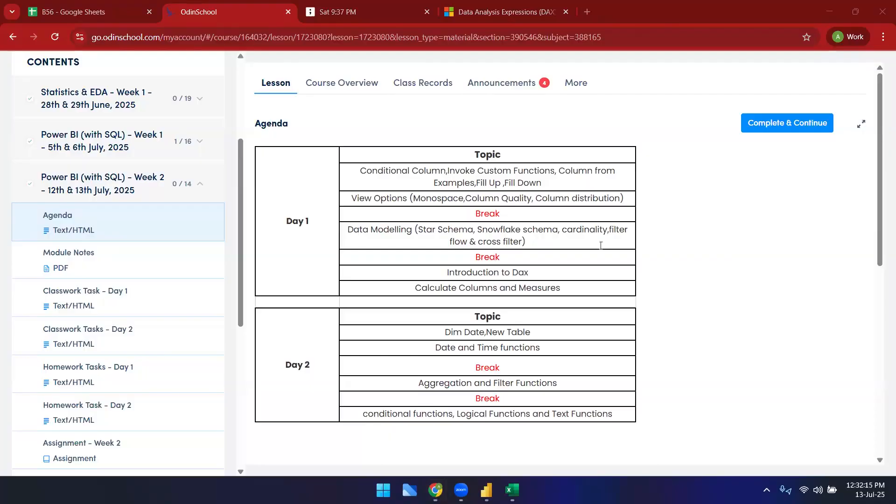
Step: Review the Day 2 agenda topics, highlighting the Dim Date and functions entries
double_click(422, 414)
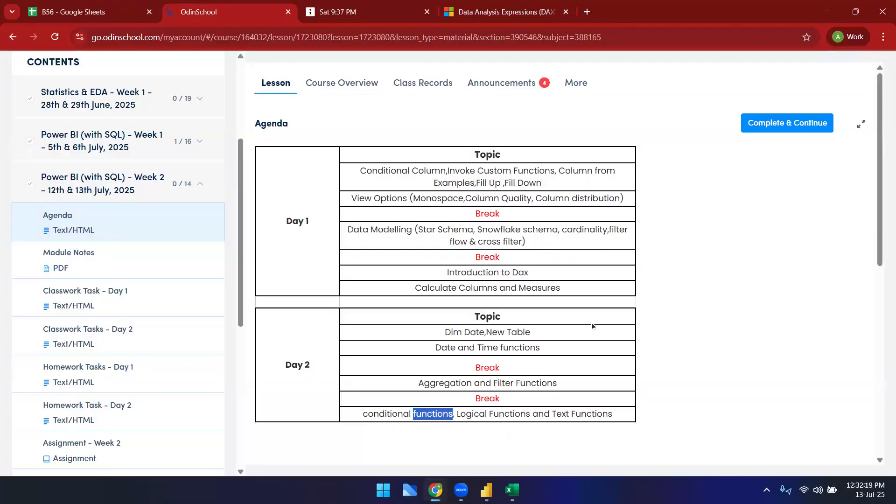
key(alt+Tab)
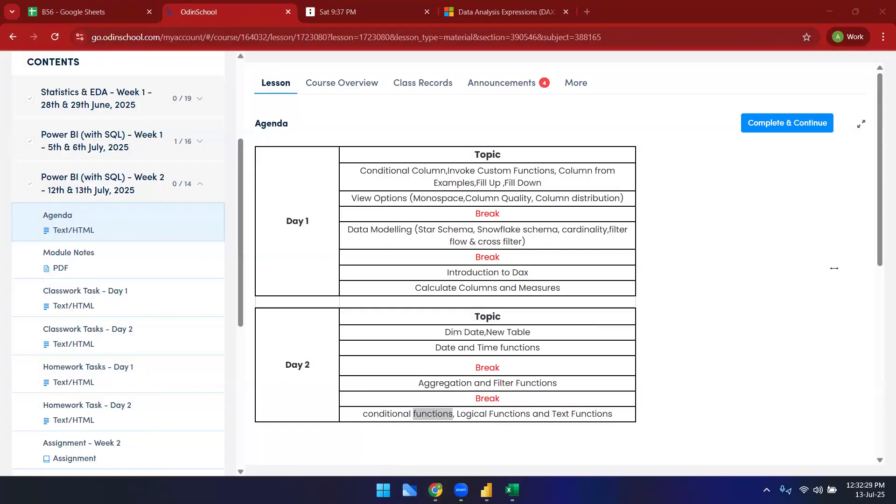
click(564, 283)
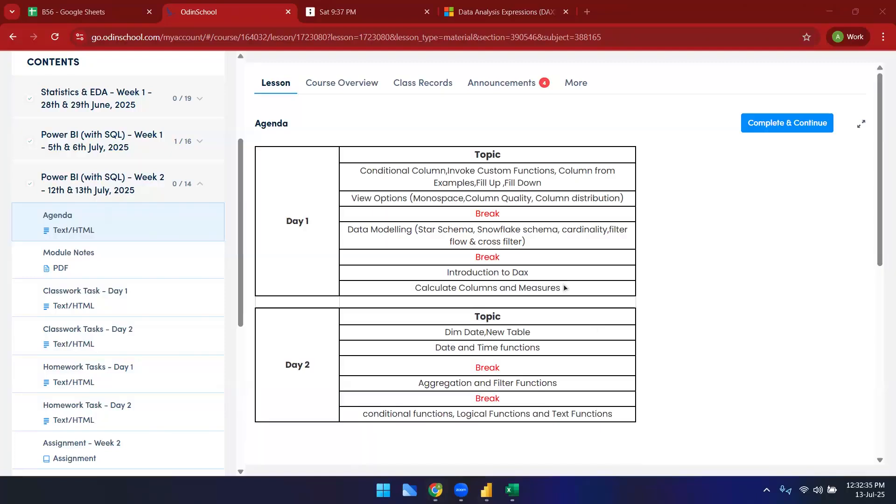
click(483, 425)
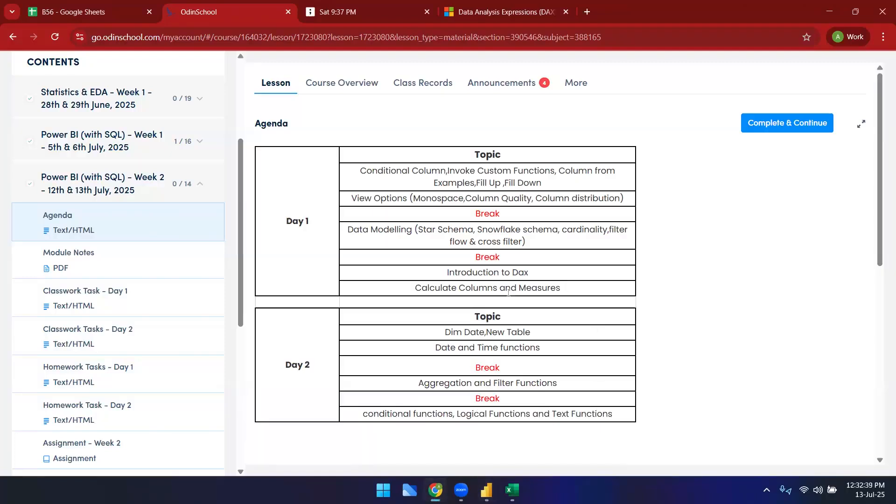
drag(444, 332, 477, 332)
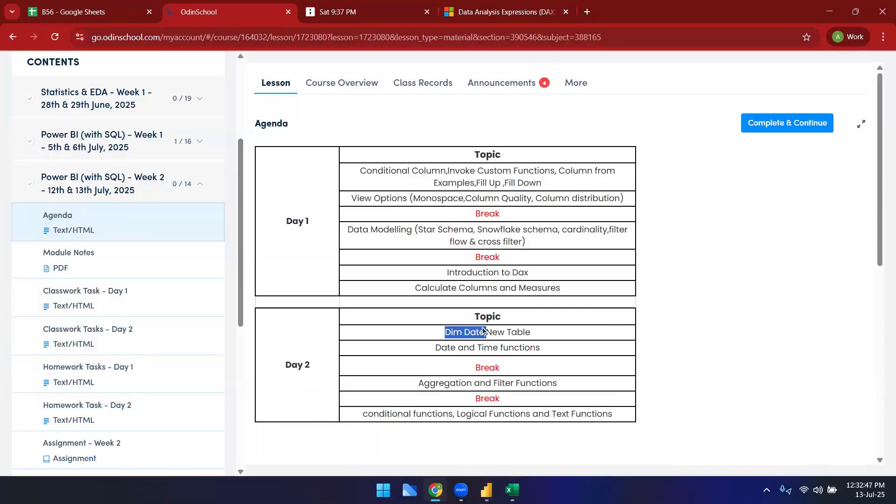
click(486, 333)
drag(451, 333, 492, 332)
mouse_move(486, 490)
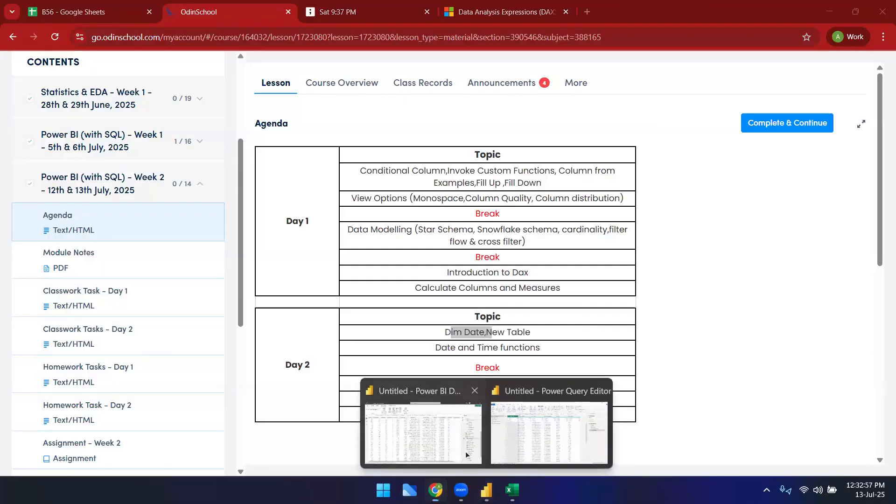
Step: Switch to Power BI and open the Customers table in the data view
click(461, 443)
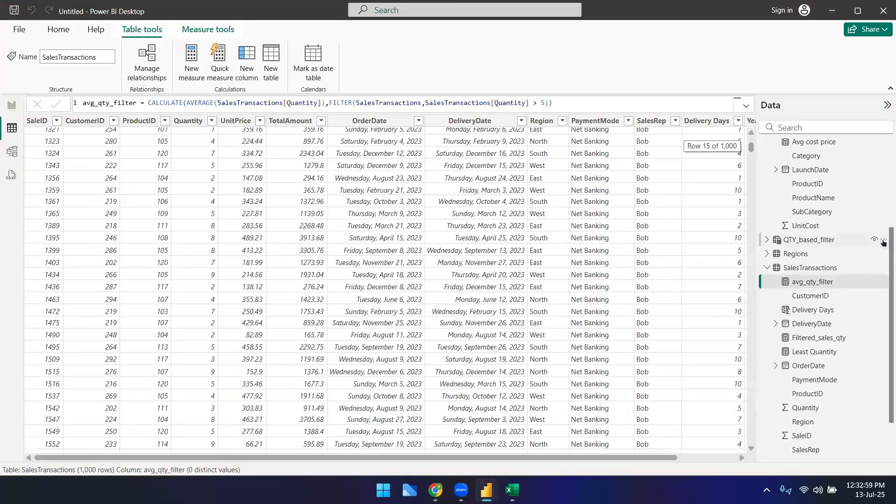
scroll(873, 280, down, 2)
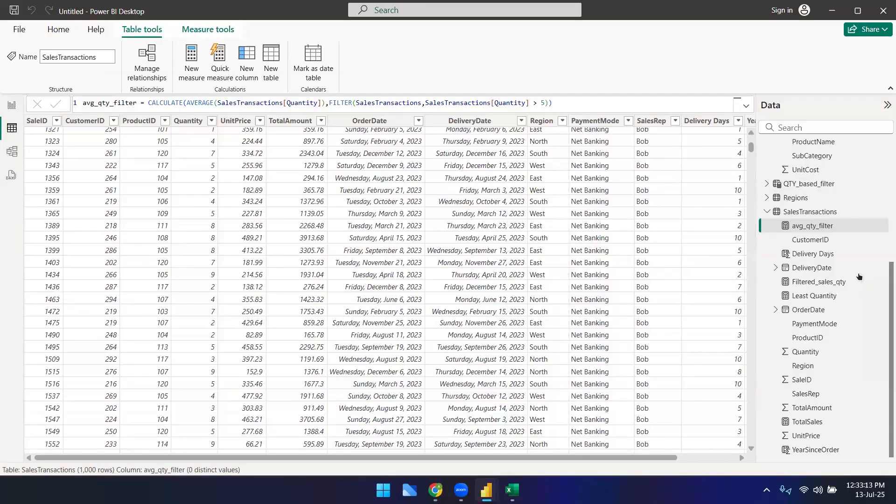
click(434, 201)
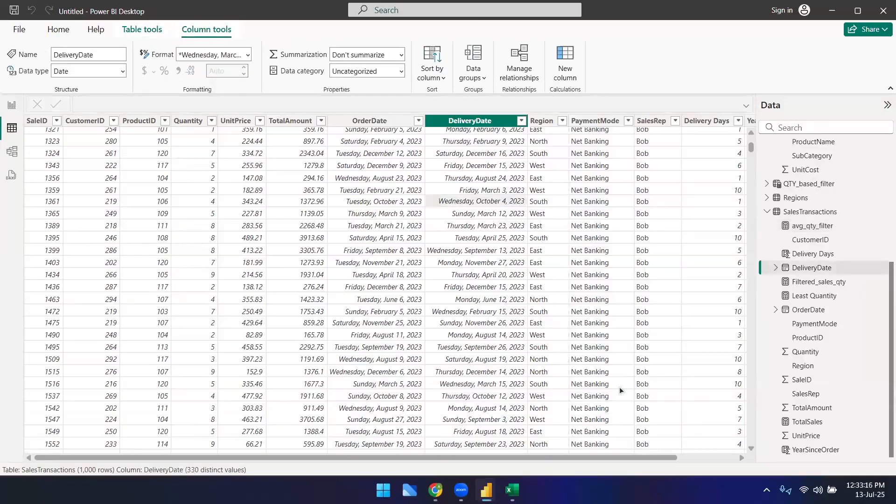
scroll(233, 300, up, 5)
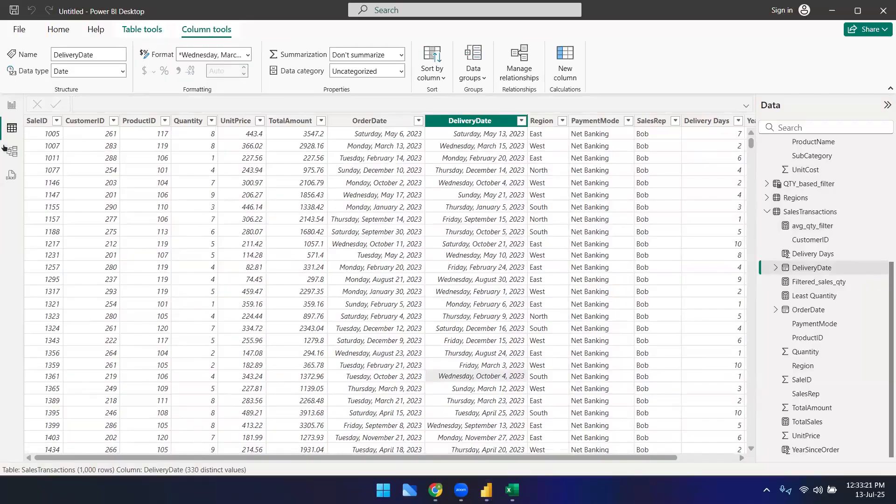
scroll(814, 154, up, 4)
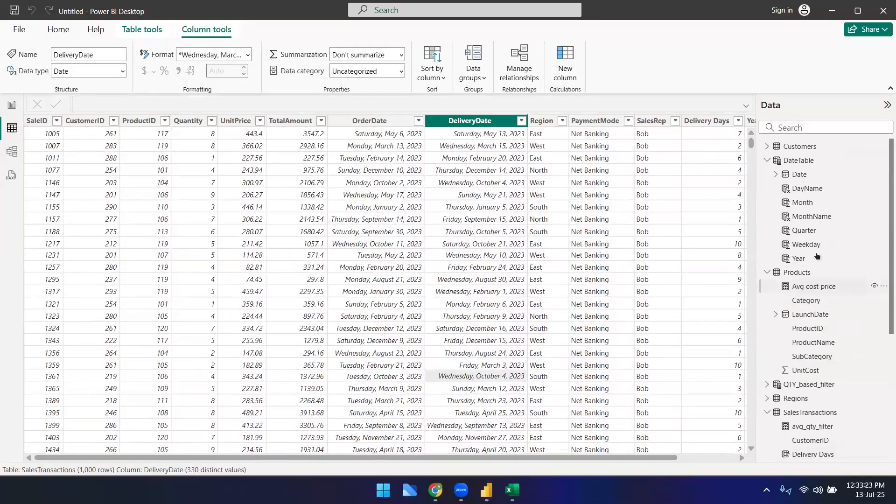
click(807, 149)
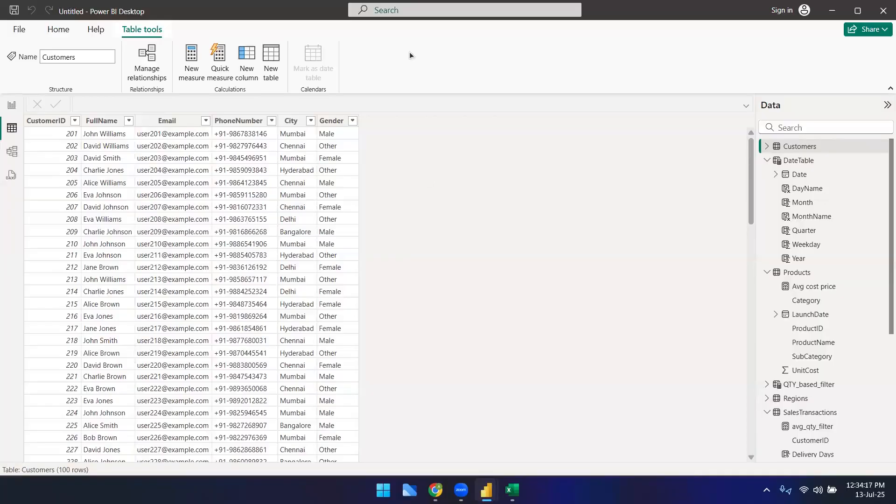
Step: Copy the Filtered_sales_qty measure formula into cell B14 of the Dax formulas sheet
key(alt+Tab)
key(ctrl+Page_Up)
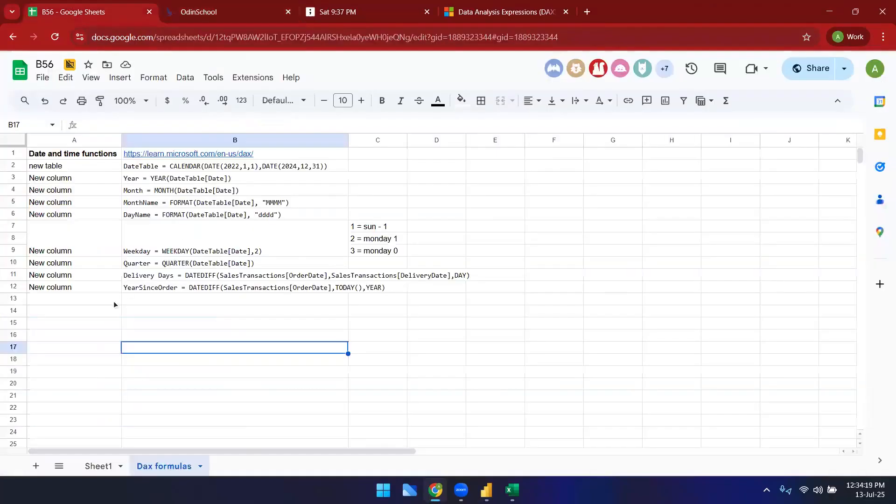
click(94, 313)
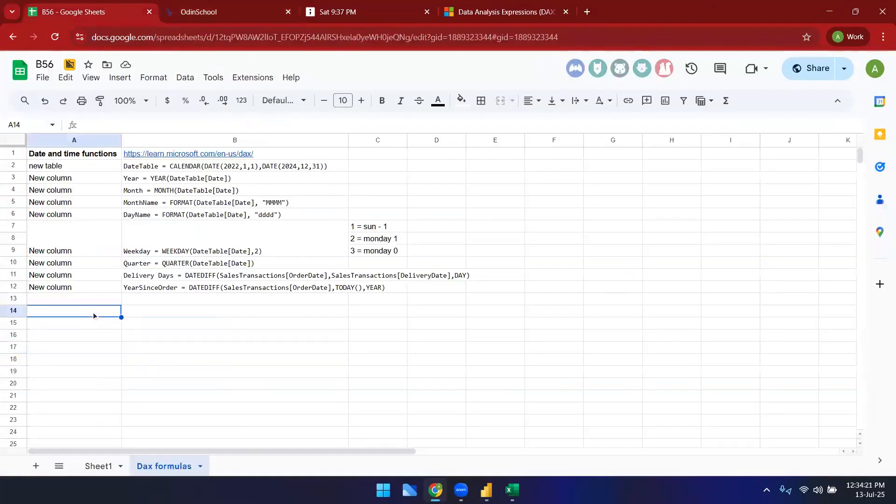
key(alt+Tab)
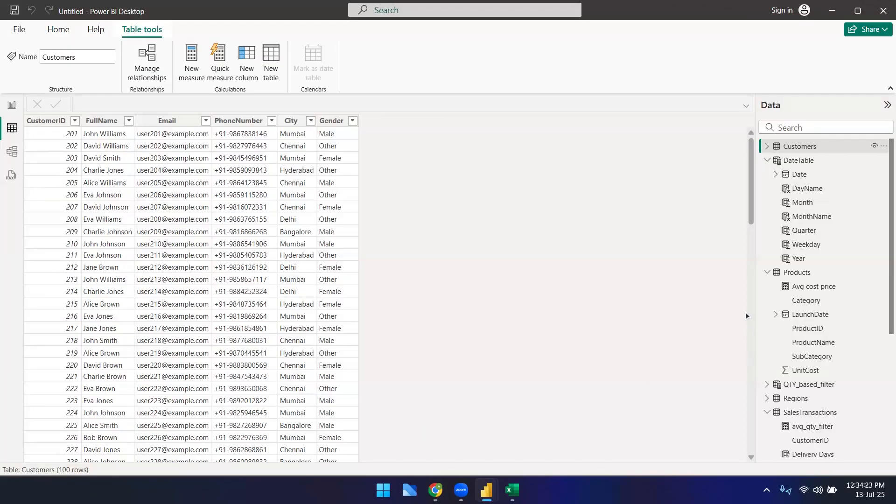
scroll(816, 402, down, 1)
scroll(816, 402, down, 3)
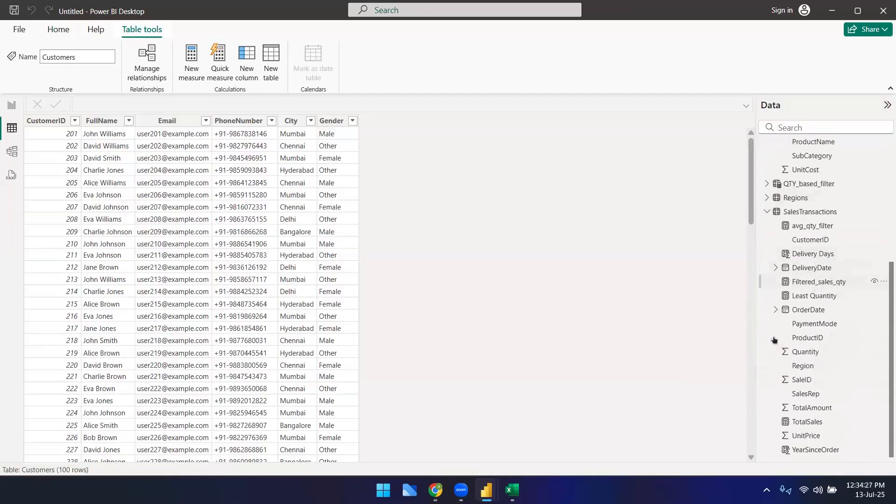
click(818, 287)
key(ctrl+a)
key(ctrl+c)
key(alt+Tab)
click(170, 315)
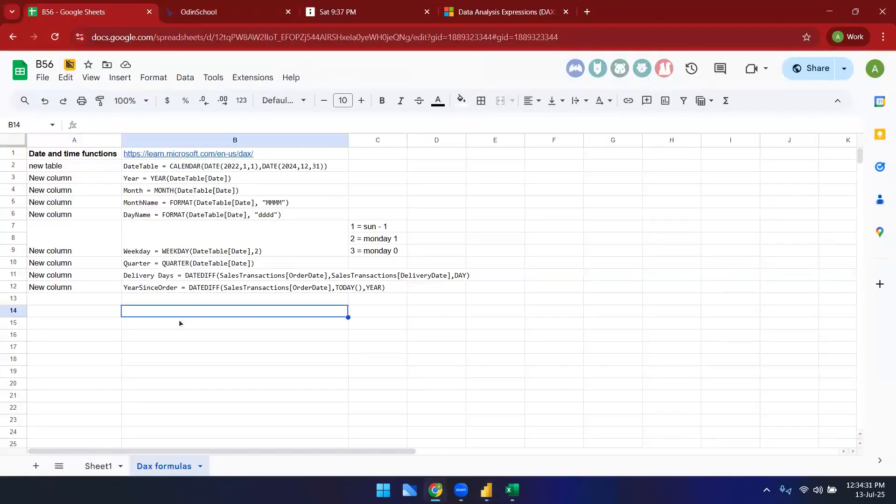
key(ctrl+v)
Step: Label cell A14 as New Measures
click(71, 309)
text(Ne)
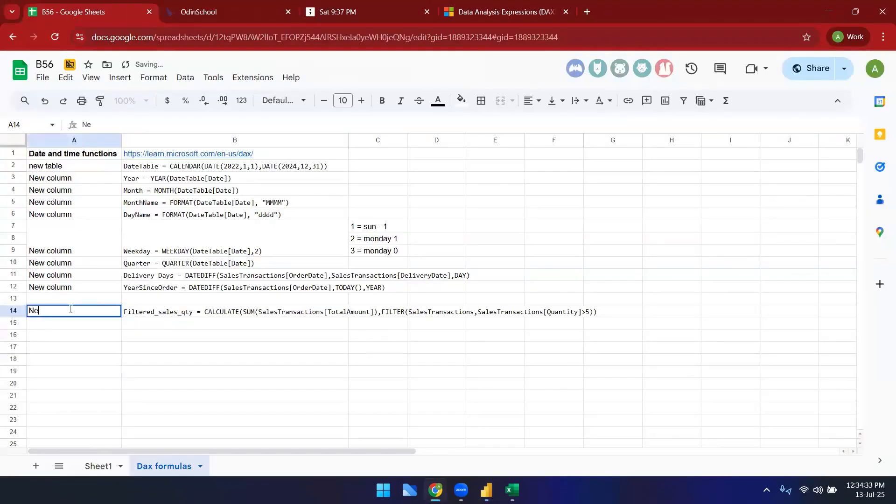
text(w Measures)
Step: Move the New Measures label and its formula down one row to row 15
key(Up)
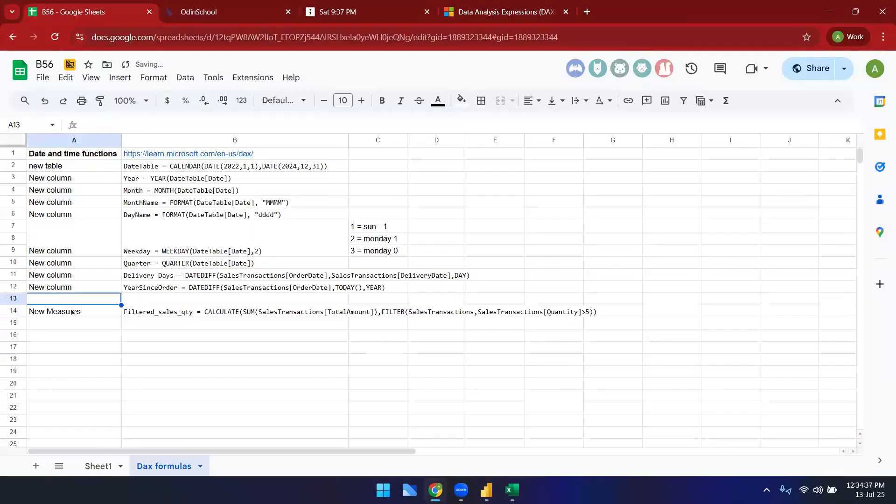
key(Down)
key(shift+Right)
key(ctrl+x)
key(Down)
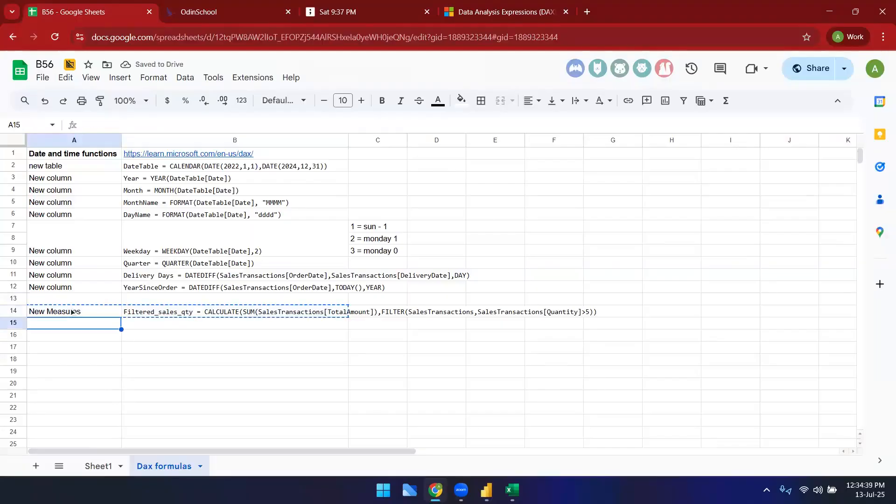
key(ctrl+v)
Step: Add a bold heading Aggregate Functions in cell A14
key(Up)
text(Aggrega)
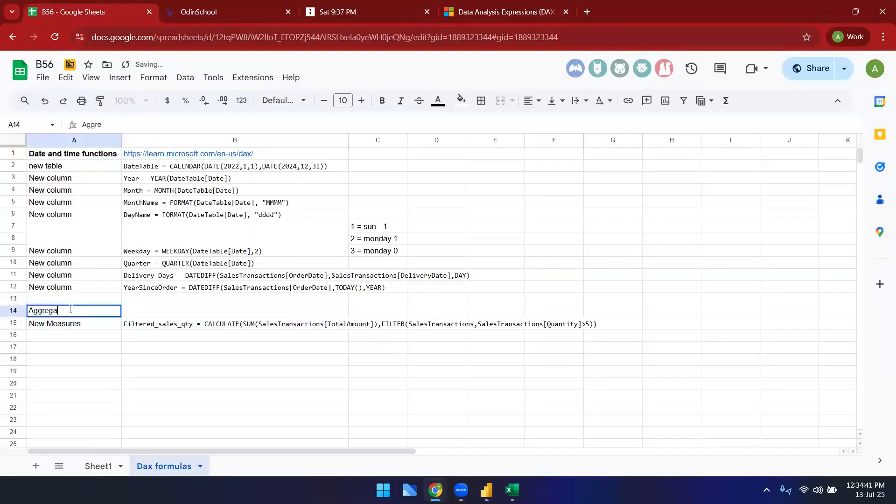
text(te Functions)
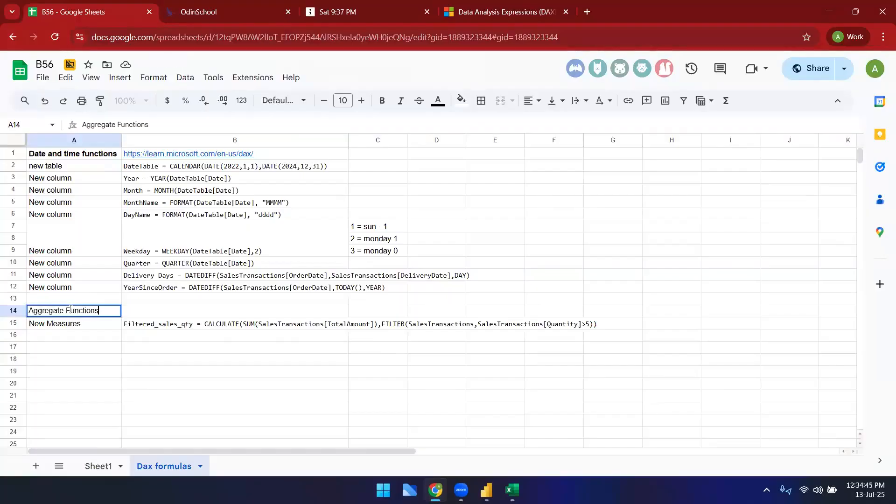
key(Return)
click(72, 312)
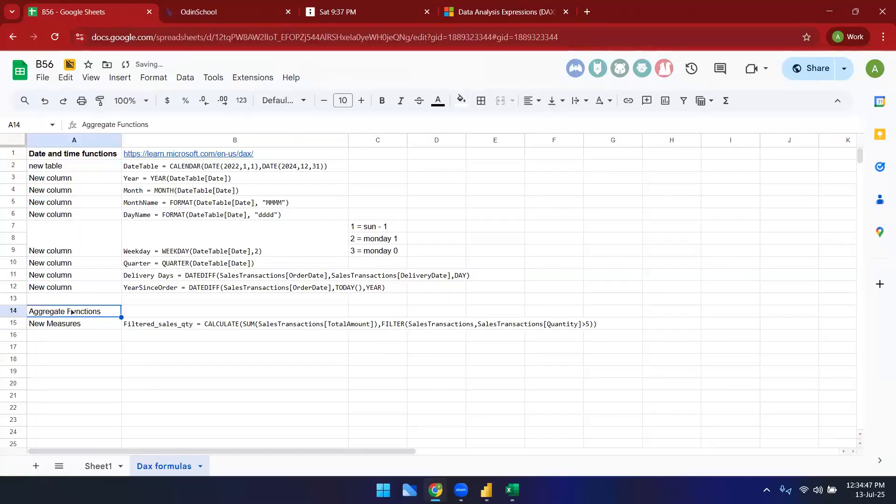
key(ctrl+b)
click(153, 363)
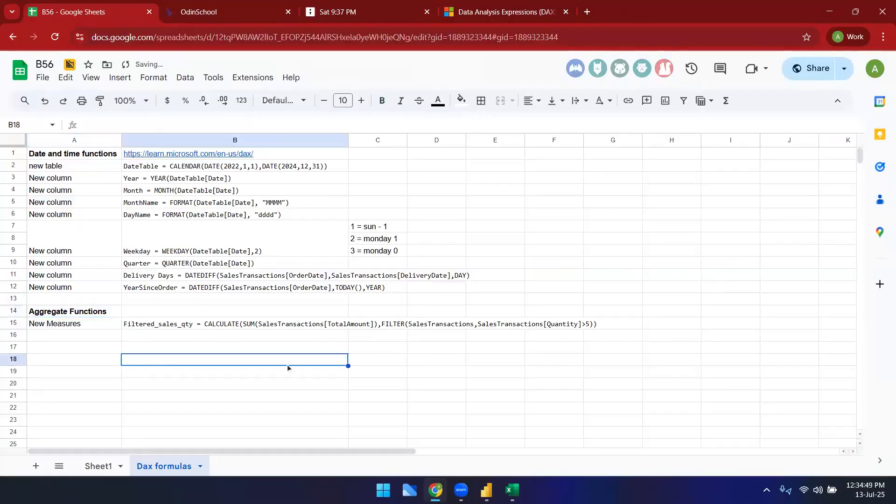
Step: Switch to Power BI and start a new calculated column in the Customers table
key(alt+Tab)
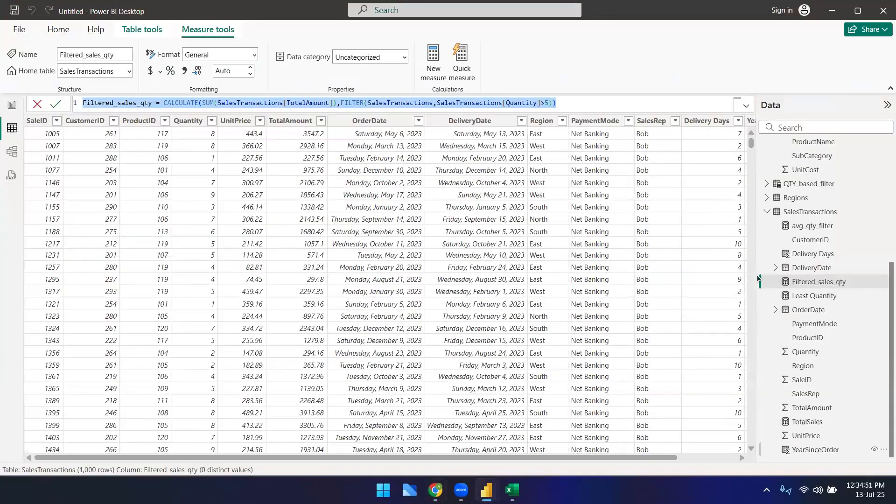
click(306, 279)
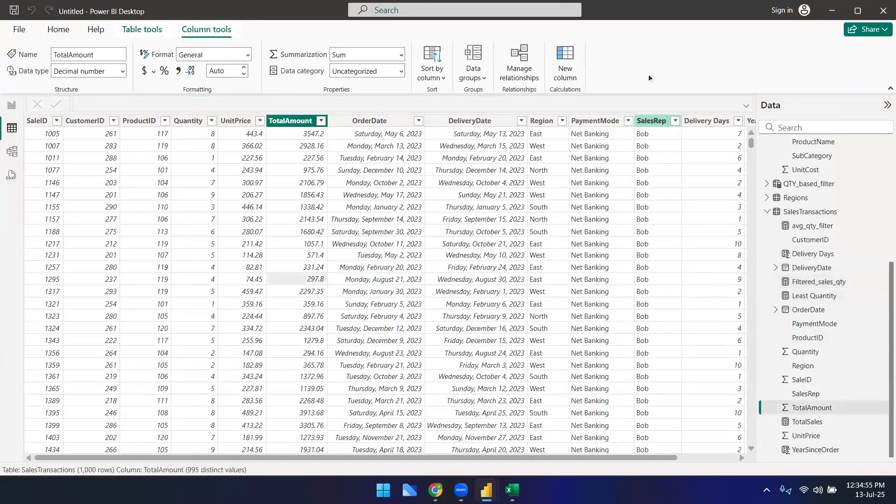
click(142, 29)
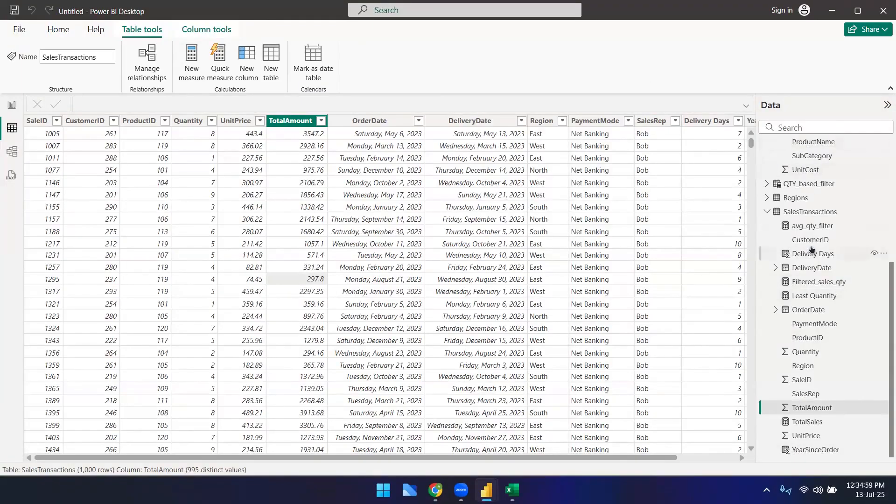
scroll(814, 252, up, 5)
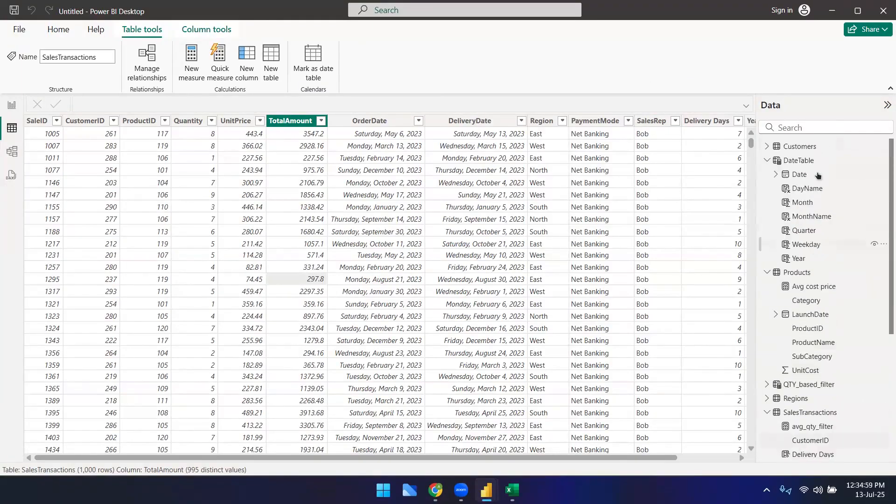
click(806, 146)
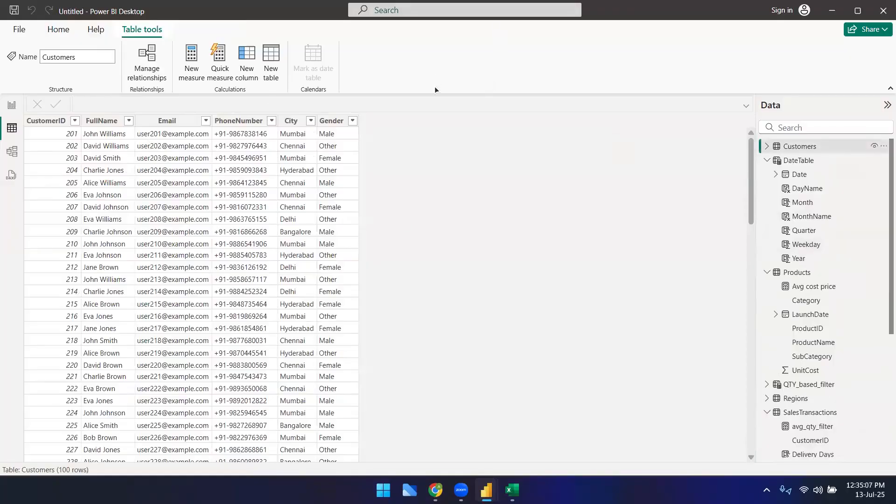
click(101, 121)
click(249, 73)
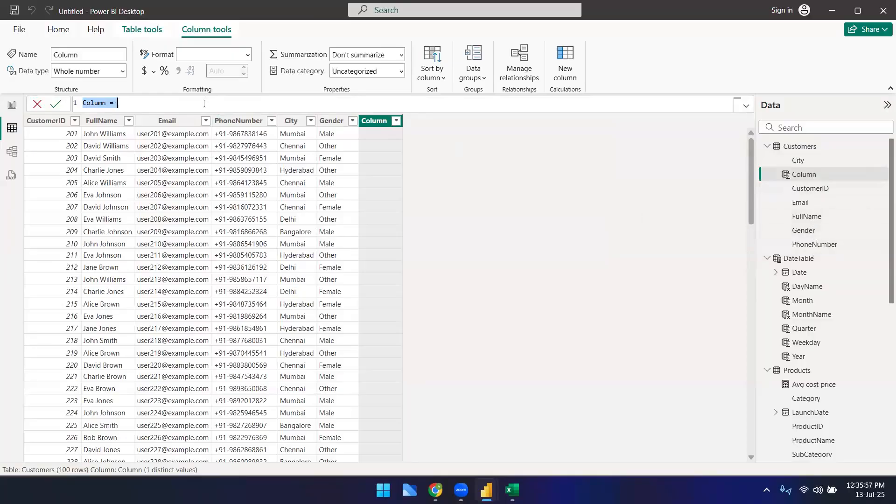
Step: Create a calculated column Name_Gender that concatenates Customers[FullName] and Customers[Gender]
text(Name_)
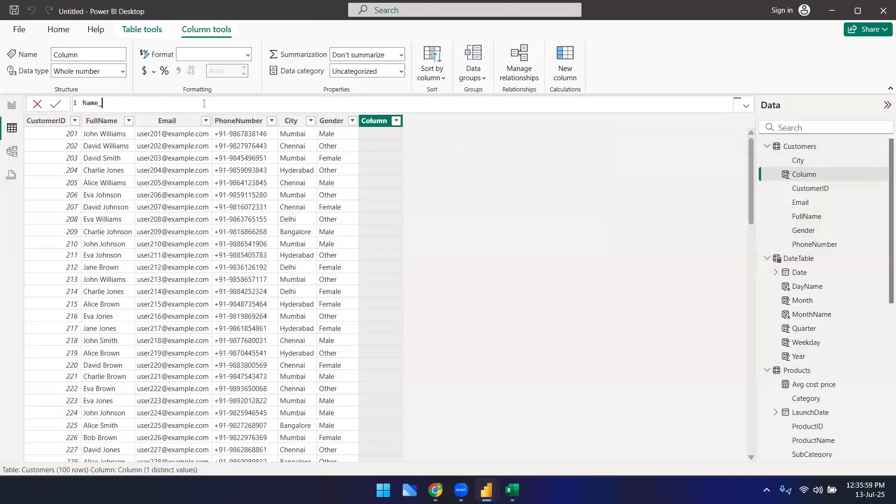
text(Gender = cust)
key(Down)
key(Down)
key(Down)
key(Down)
key(Down)
key(Tab)
text(&)
text(cus)
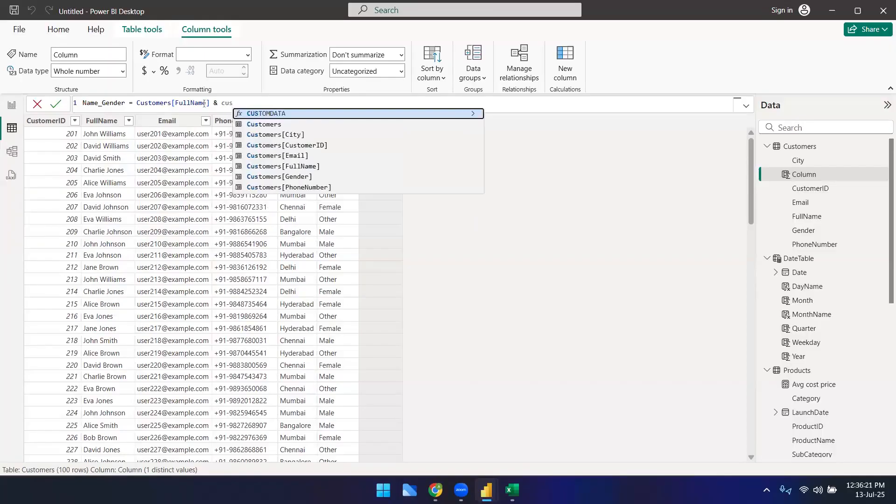
key(Down)
key(Down)
key(Down)
key(Down)
key(Down)
key(Down)
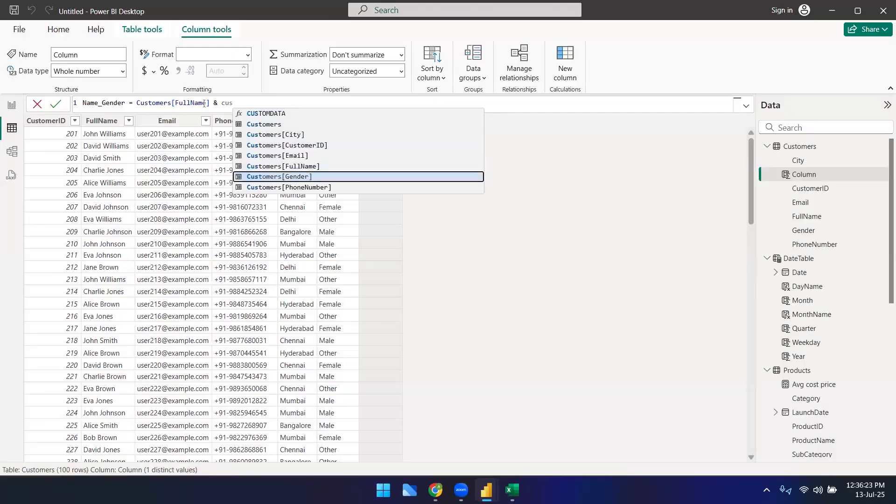
key(Tab)
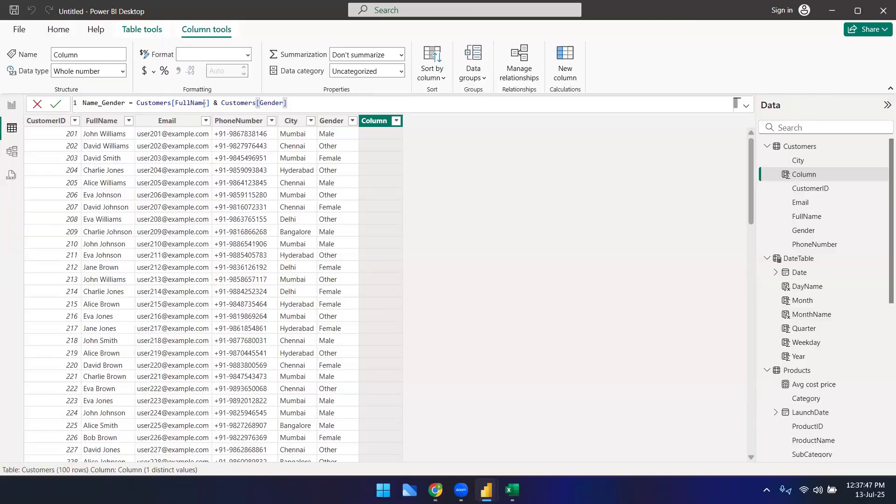
key(Return)
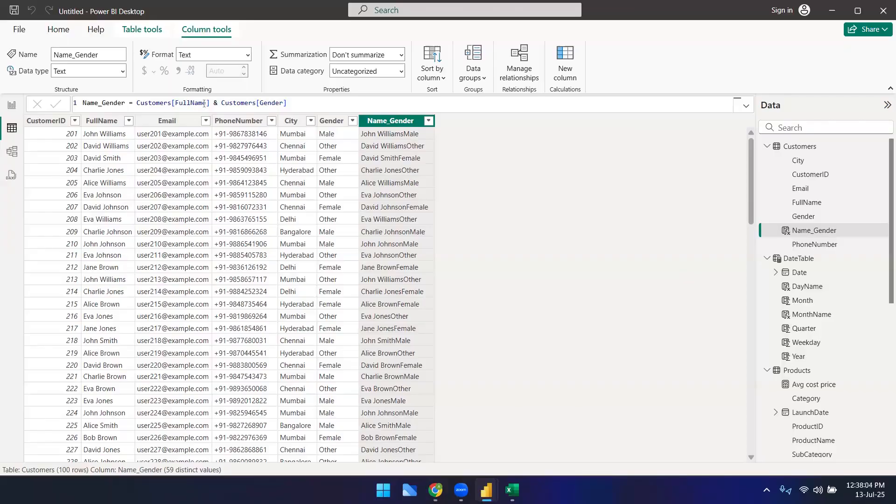
Step: Try to insert a single-quoted pipe separator between FullName and Gender in the Name_Gender formula
click(217, 102)
text(" &)
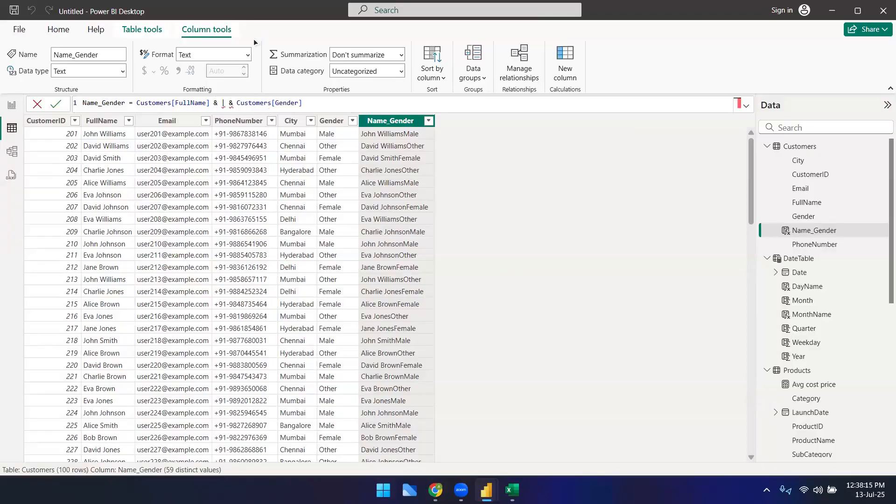
click(195, 103)
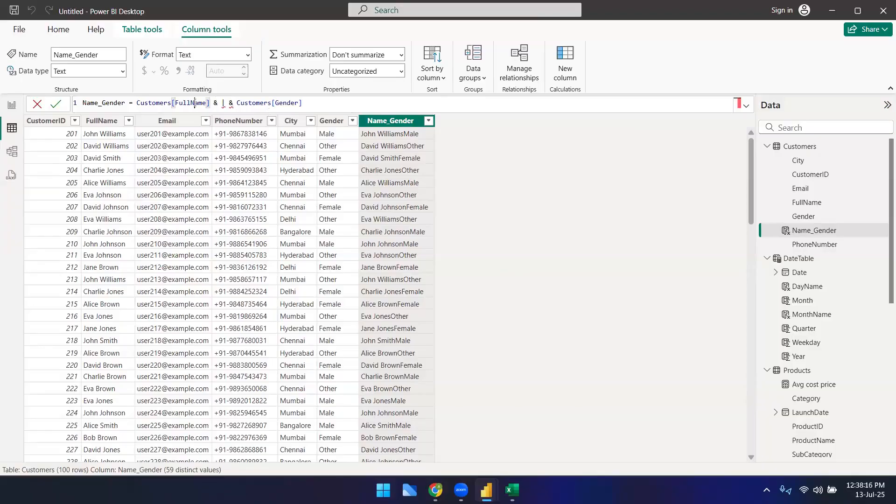
double_click(287, 103)
click(222, 102)
text(')
key(Escape)
text(|')
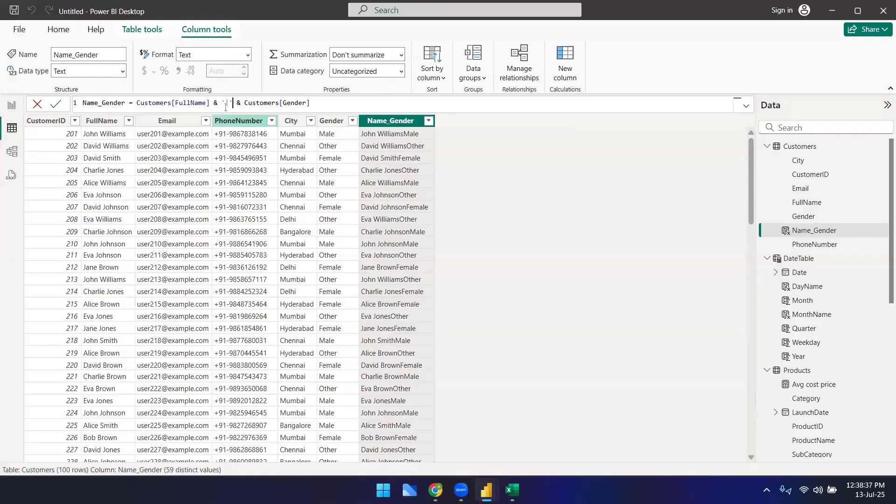
click(325, 103)
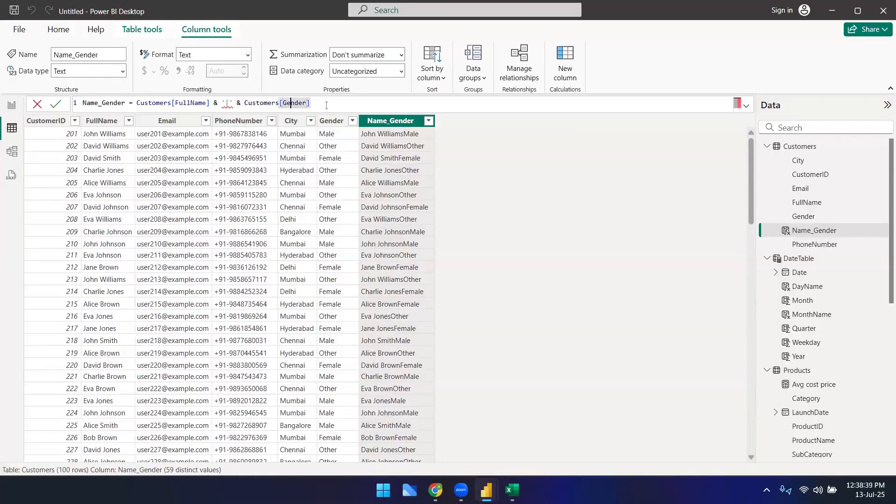
click(222, 104)
click(256, 103)
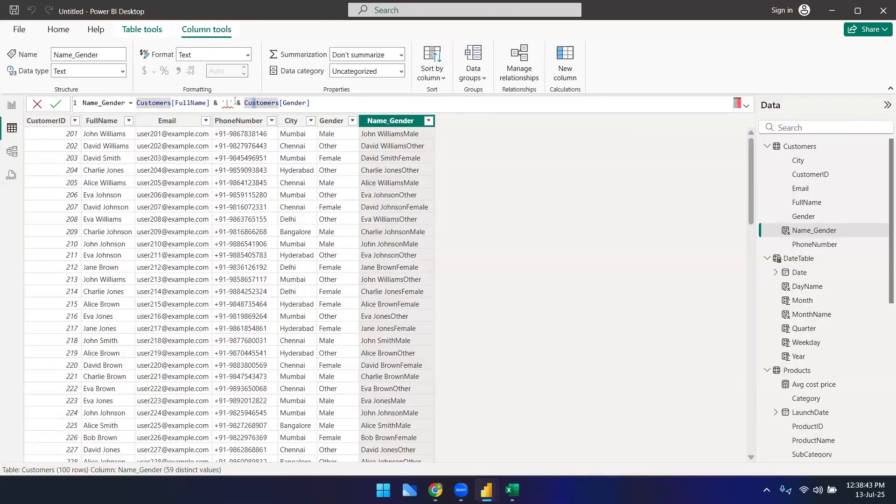
click(236, 103)
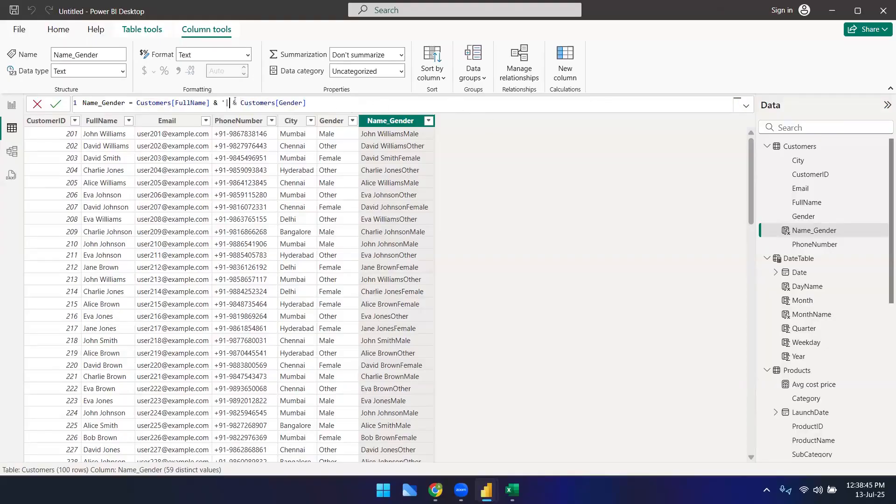
key(Return)
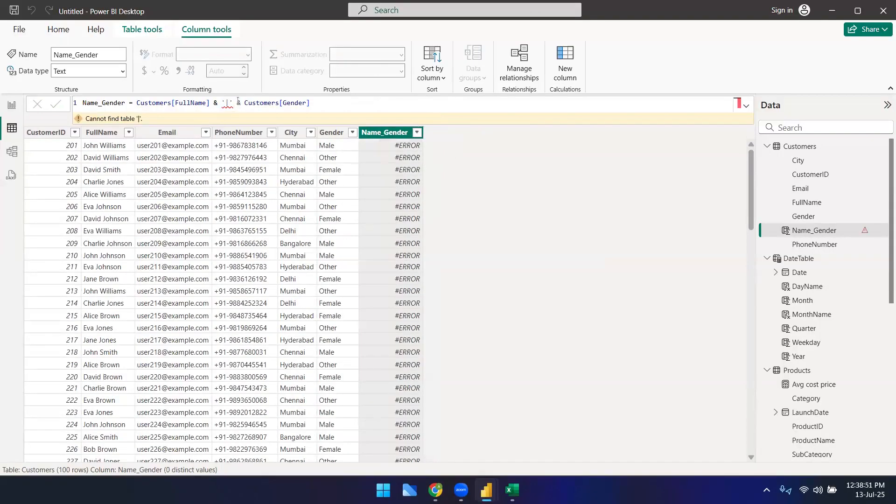
Step: Replace the single quotes around the pipe separator with double quotes and commit the Name_Gender formula
click(225, 103)
key(BackSpace)
text(")
key(Right)
key(Right)
key(BackSpace)
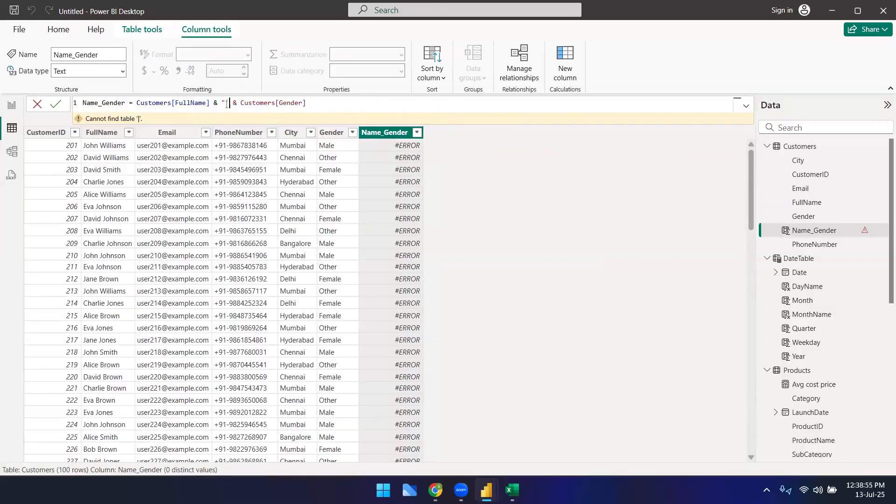
text(")
key(Return)
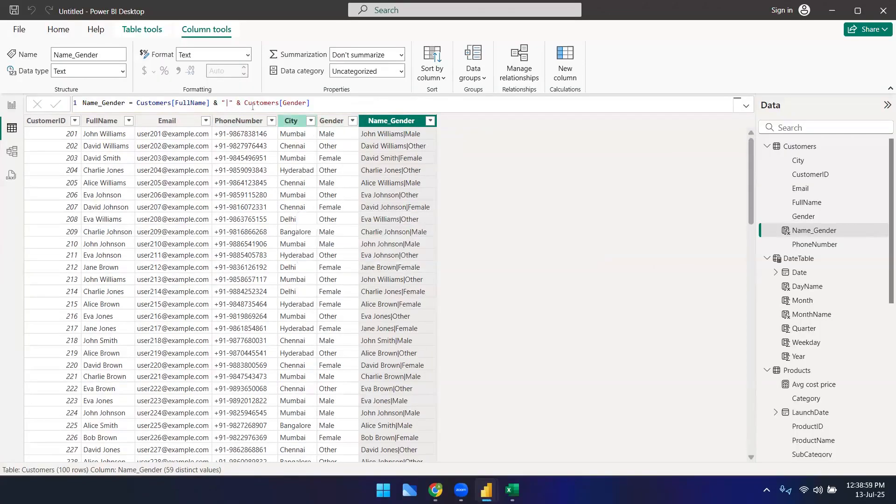
Step: Pad the pipe separator with spaces so the formula joins the values with " | "
click(228, 103)
key(Right)
key(Return)
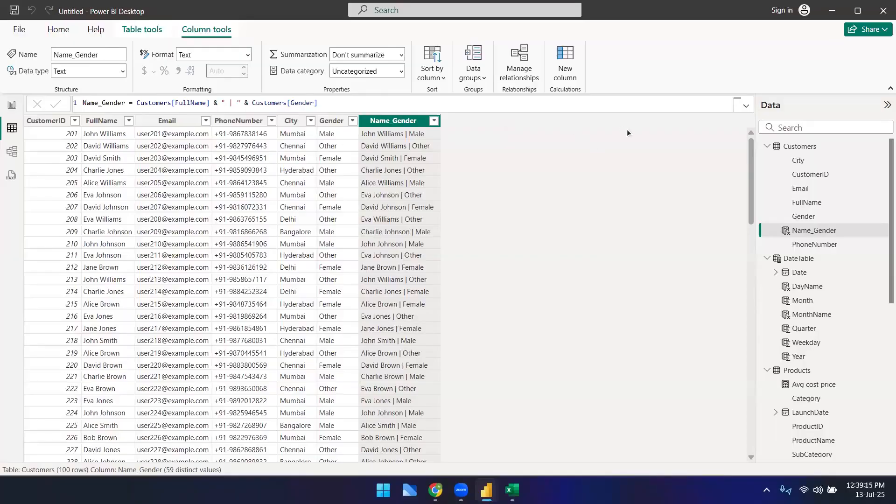
Step: Change the DateTable Quarter column formula to "Q" & QUARTER(DateTable[Date])
mouse_move(787, 147)
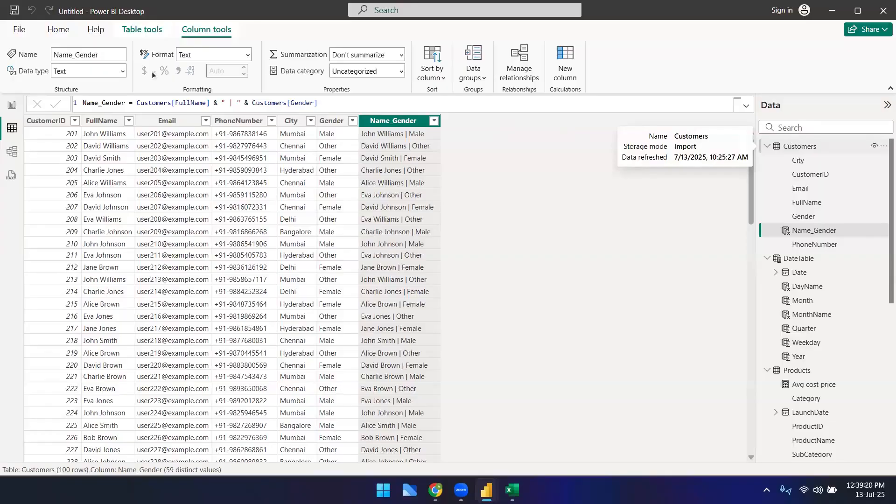
click(292, 103)
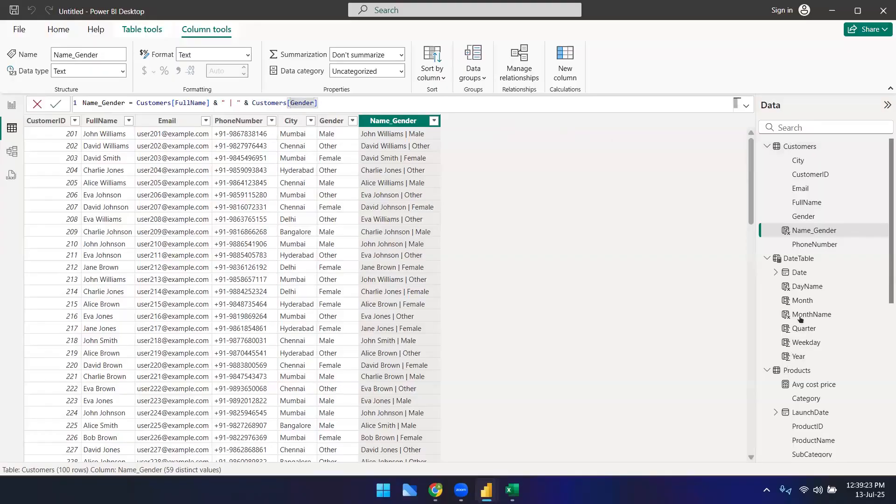
click(798, 260)
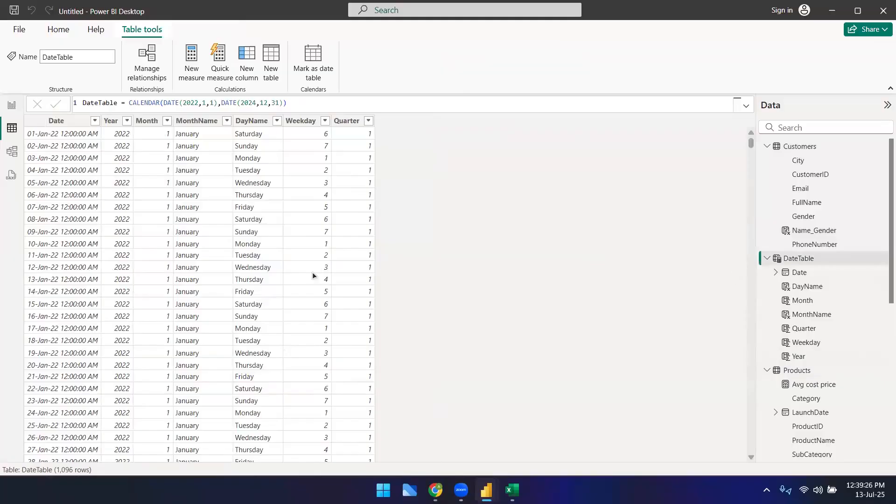
click(347, 121)
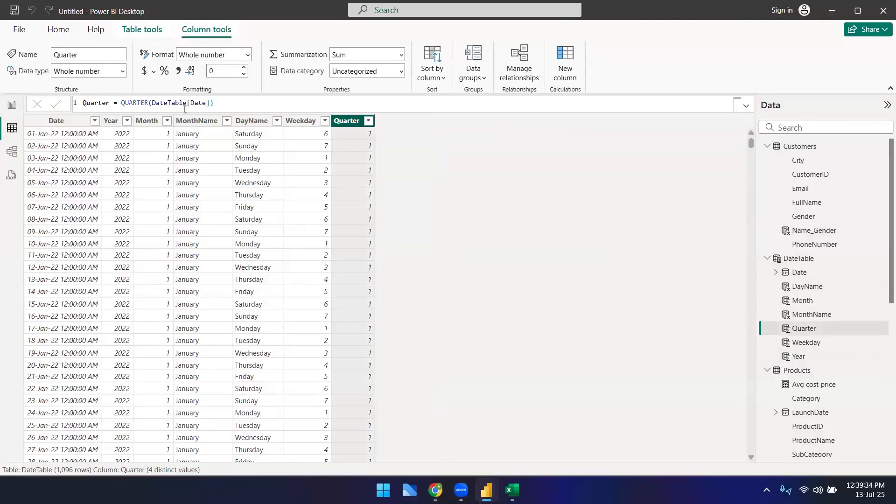
click(123, 104)
text("Q" )
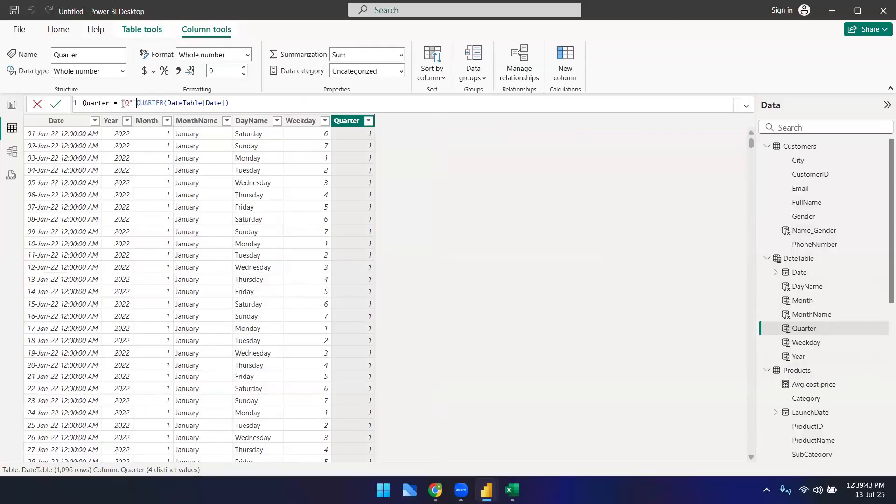
text(&)
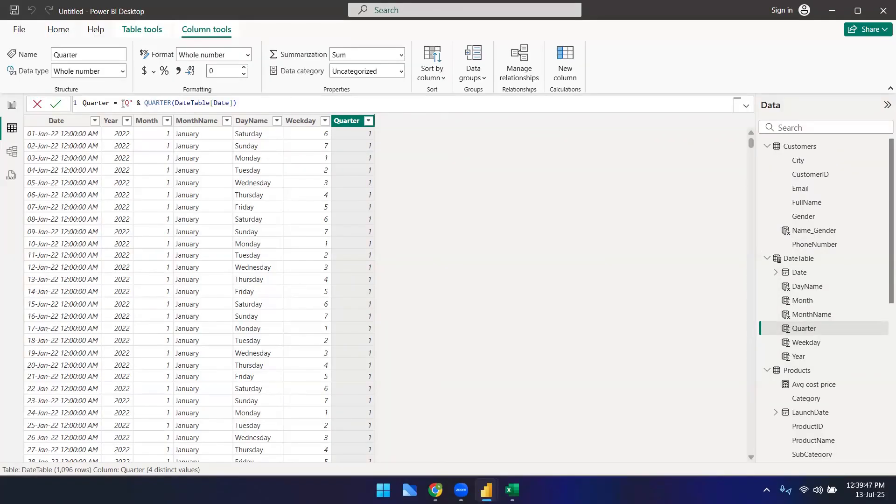
key(Return)
Step: Scroll through the Quarter column to check the quarter labels across months
scroll(372, 298, down, 10)
scroll(369, 340, up, 7)
scroll(362, 333, up, 4)
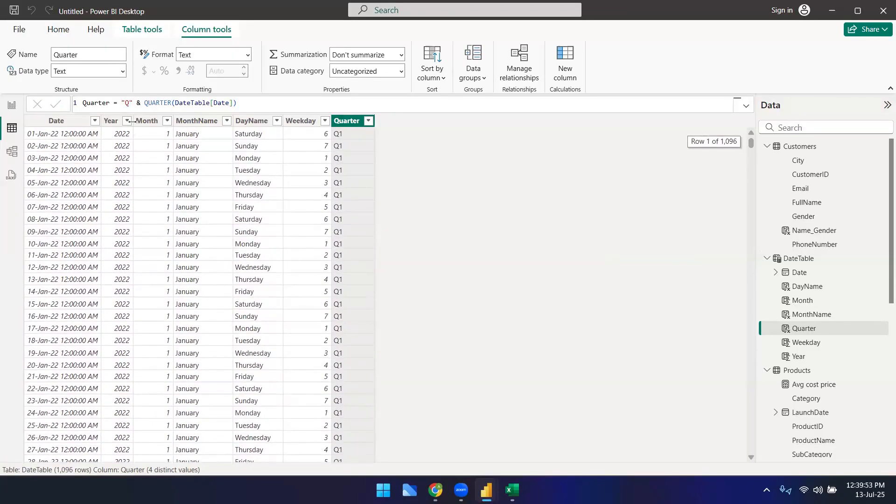
scroll(344, 307, down, 18)
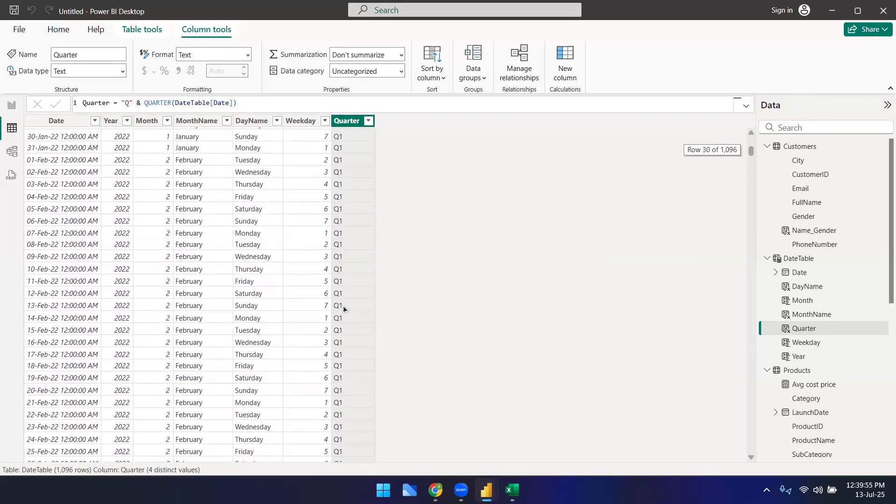
scroll(343, 306, down, 20)
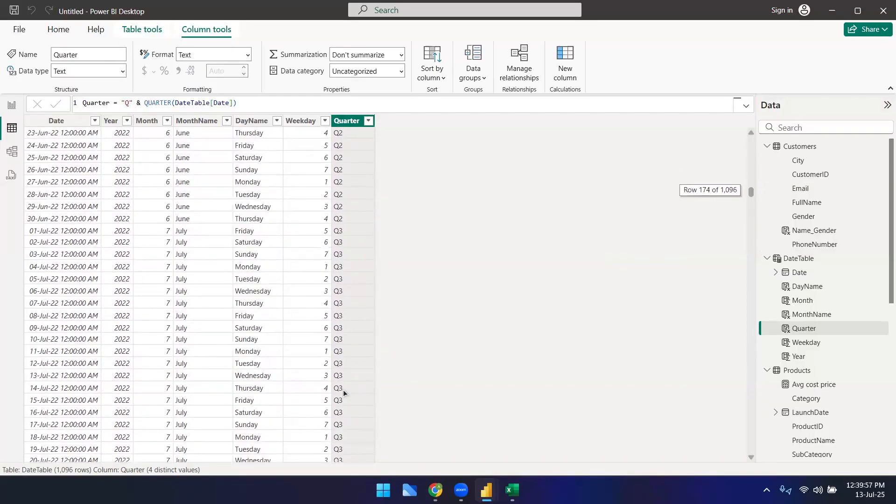
scroll(343, 390, up, 20)
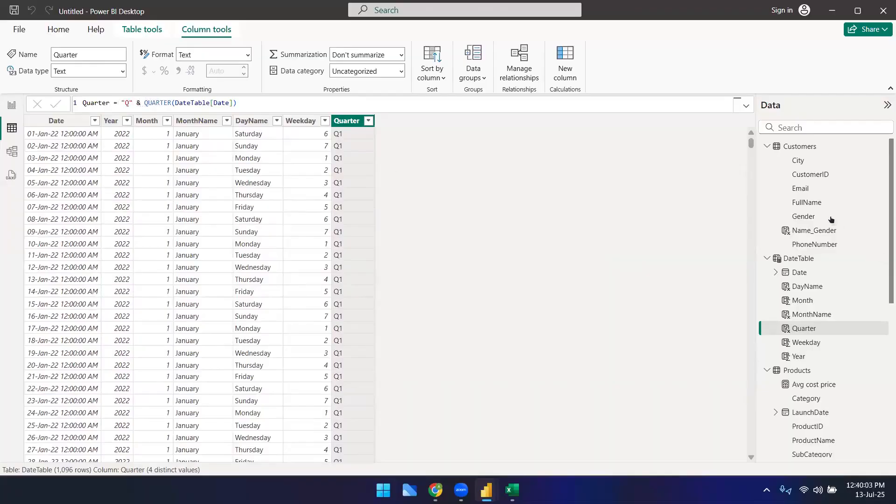
Step: Open the Customers table and select the Name_Gender column's formula for review
click(803, 147)
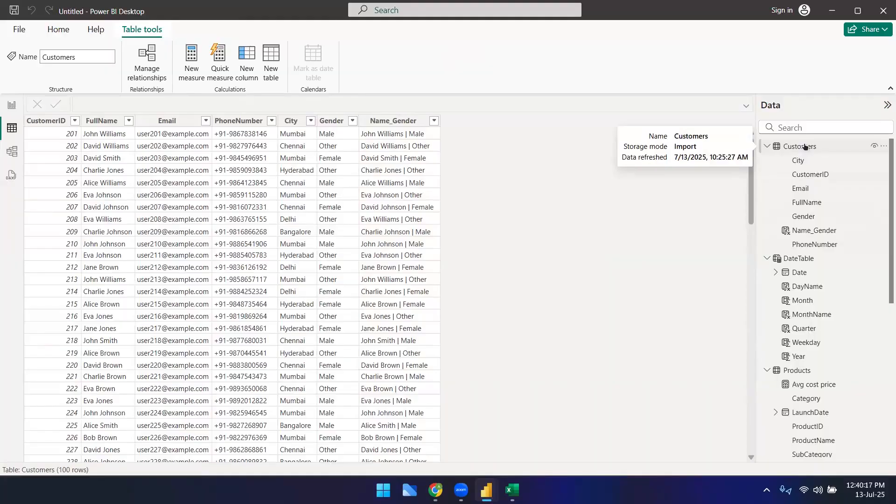
click(805, 147)
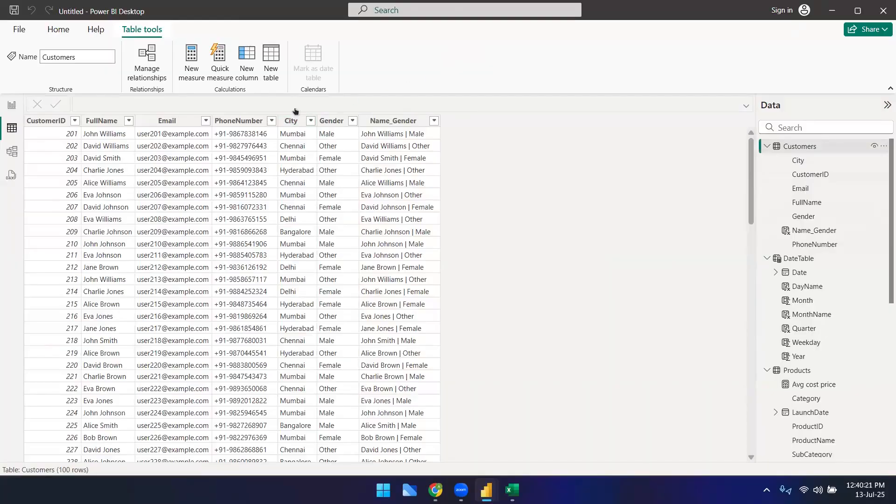
click(379, 121)
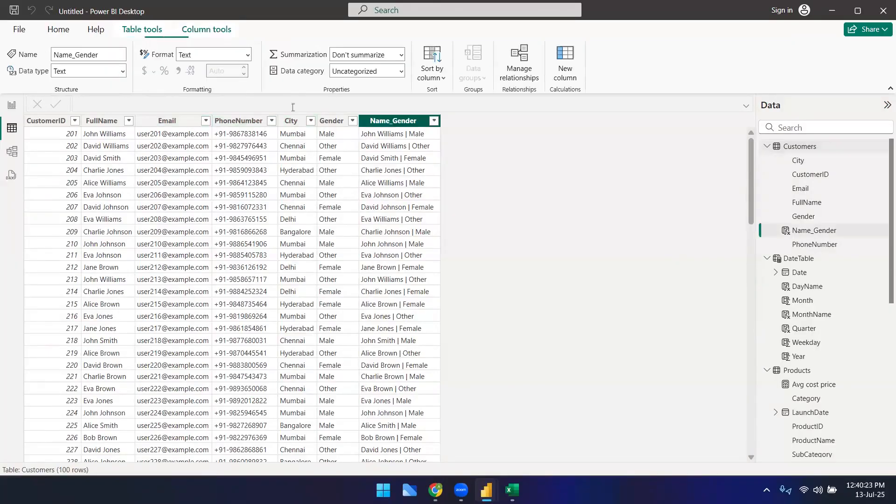
click(321, 104)
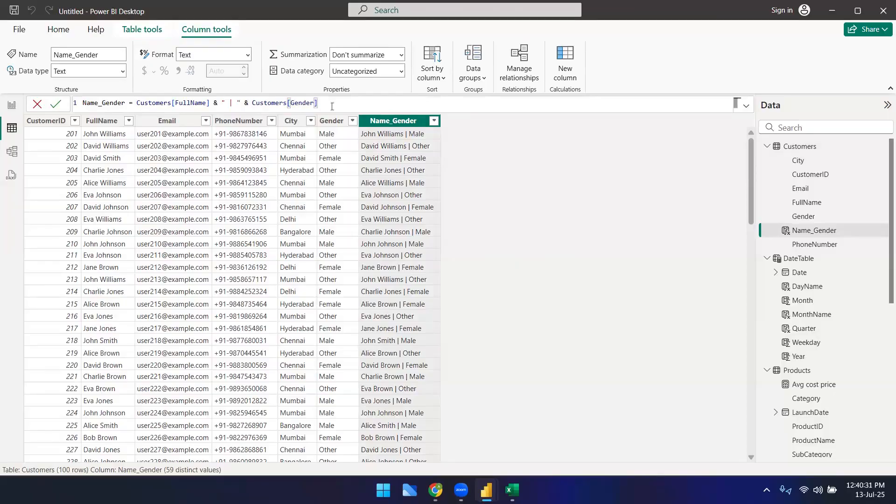
key(ctrl+a)
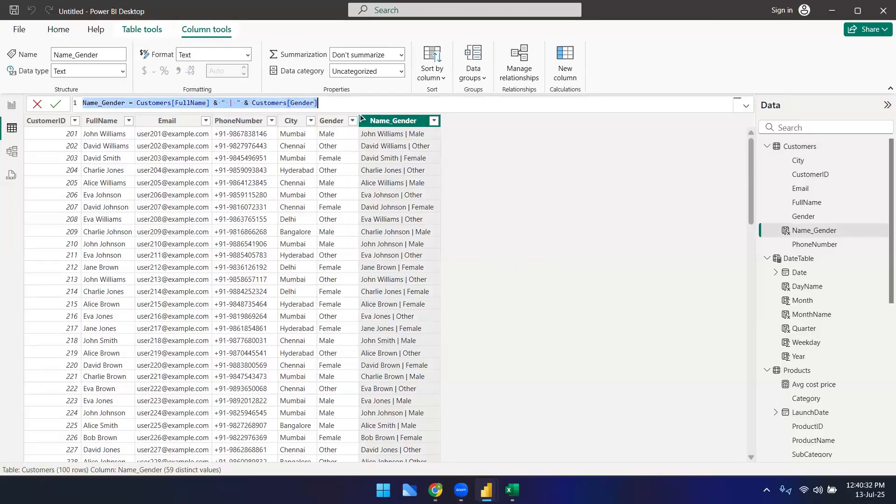
click(511, 128)
Step: Create a Customer_details column in Customers as Customers[Email] & " | " & Customers[PhoneNumber] & " | " & Customers[City]
click(565, 63)
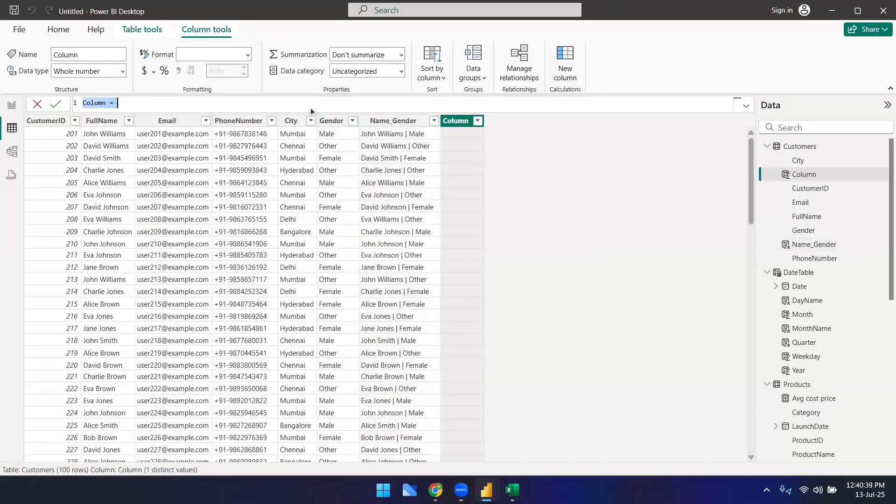
text(CUstom)
key(BackSpace)
key(BackSpace)
key(BackSpace)
key(BackSpace)
key(BackSpace)
text(ustomer_details =)
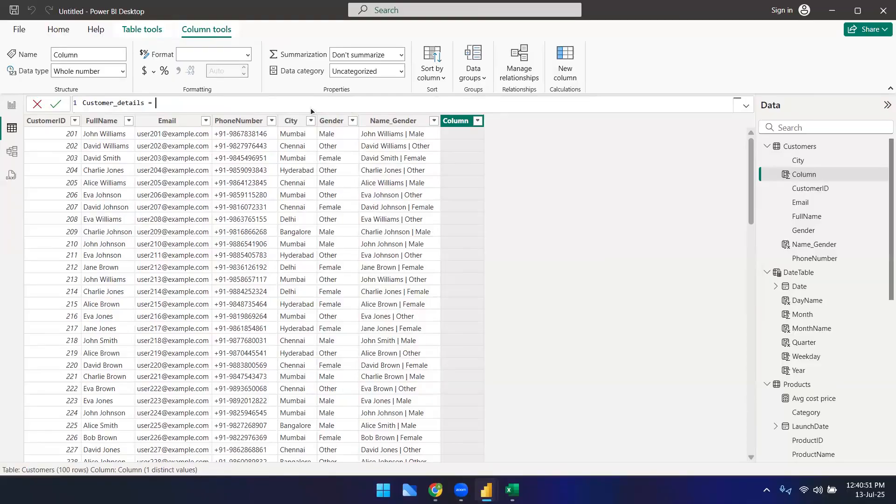
text(cust)
key(Down)
key(Down)
key(Down)
key(Down)
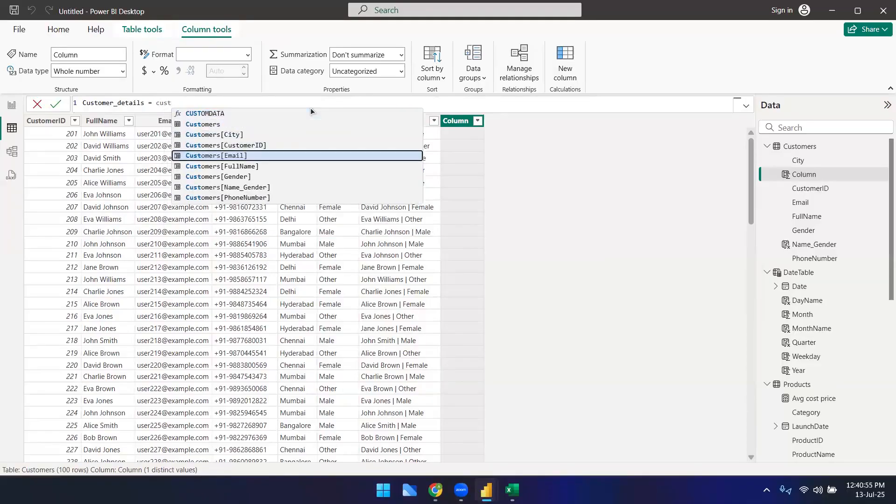
key(Tab)
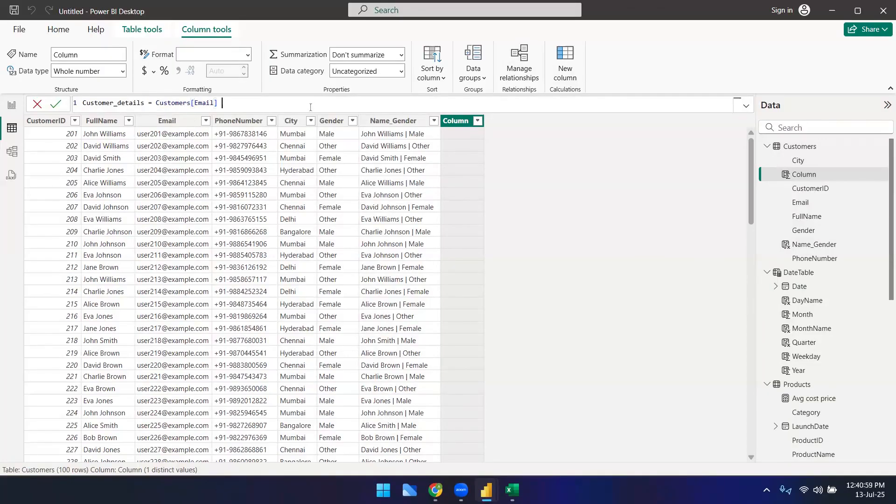
text(& " | " & cu)
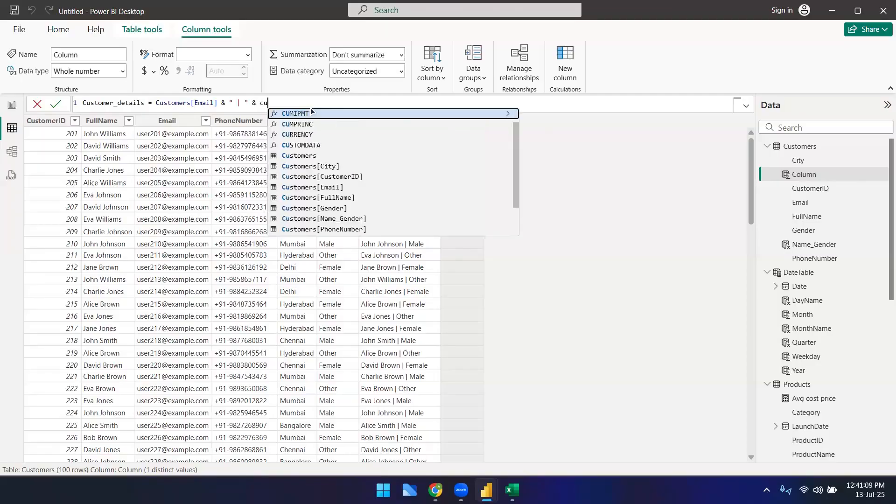
key(Down)
key(Down)
key(Down)
key(Down)
key(Down)
key(Down)
key(Down)
key(Down)
key(Down)
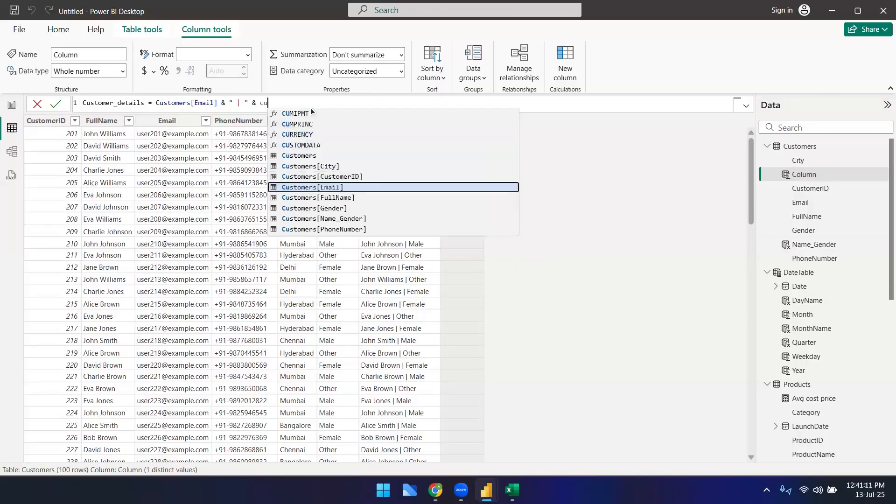
key(Down)
key(Down)
key(Tab)
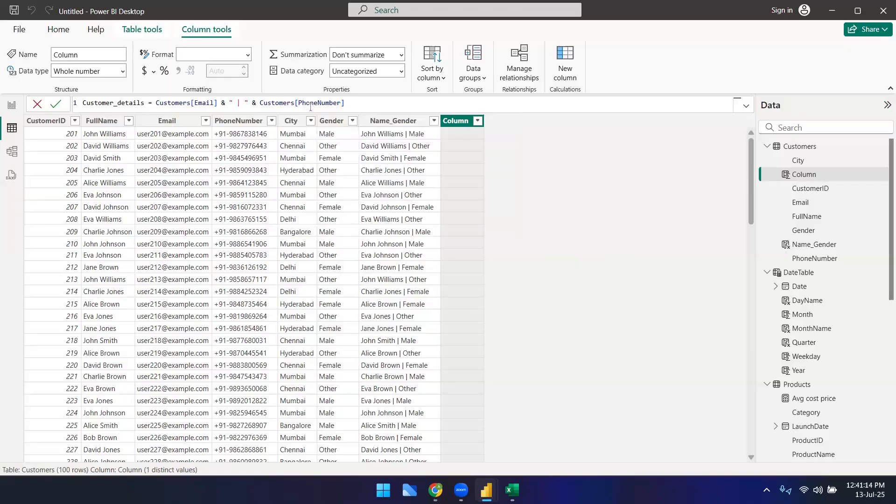
text(& )
text(")
text( |)
text( ")
text(&)
text( Customers[City])
key(Tab)
key(Return)
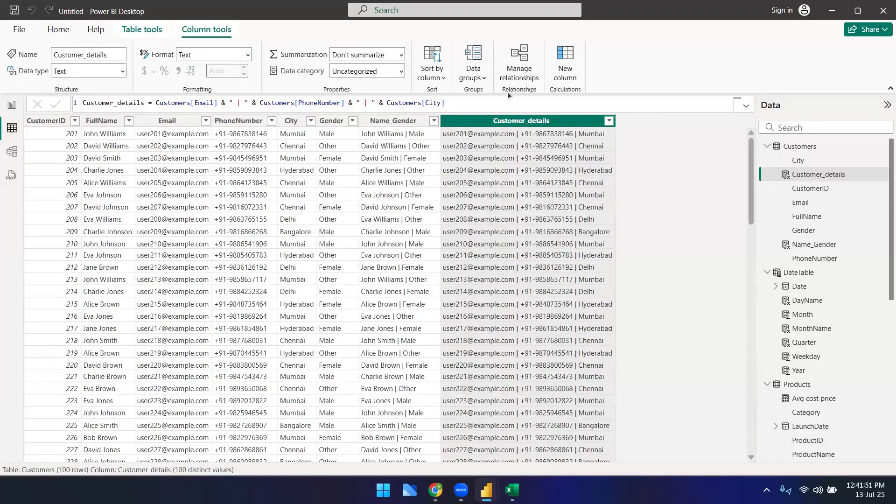
Step: Add a customername_city column defined as CONCATENATE(Customers[FullName], Customers[City])
drag(379, 103, 355, 103)
click(468, 102)
click(573, 75)
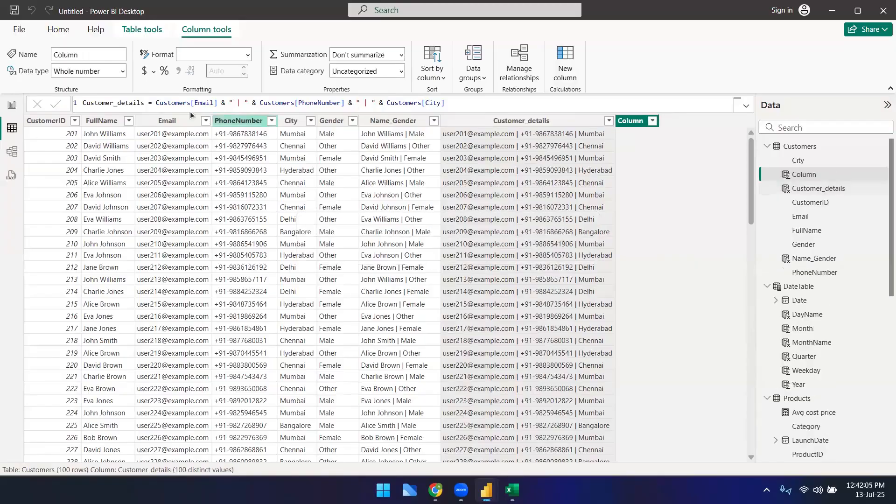
text(customername)
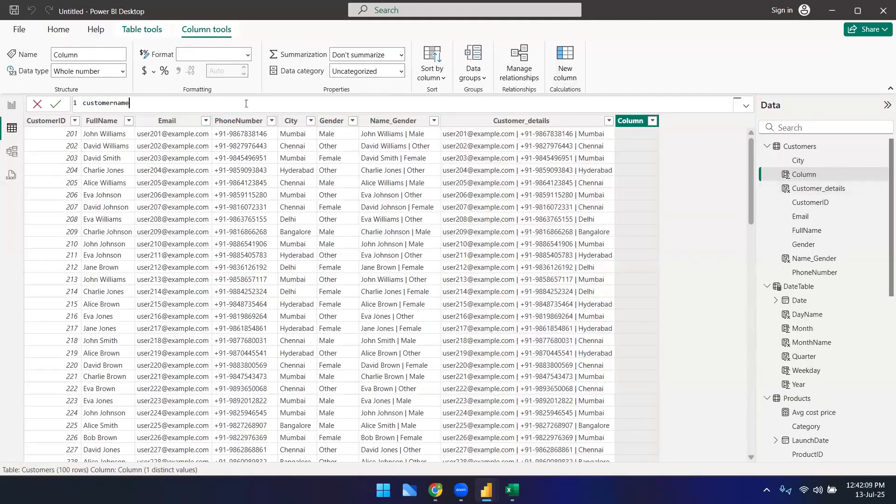
text(_city = CONCATENATE()
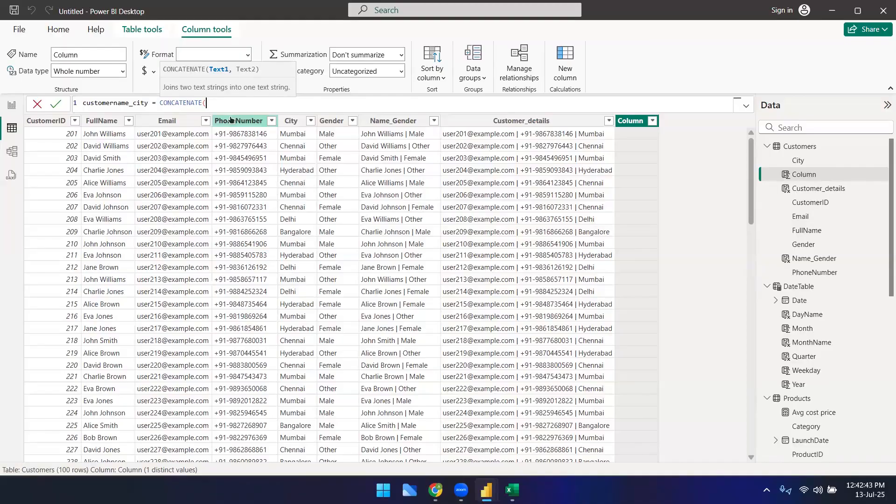
text(cust)
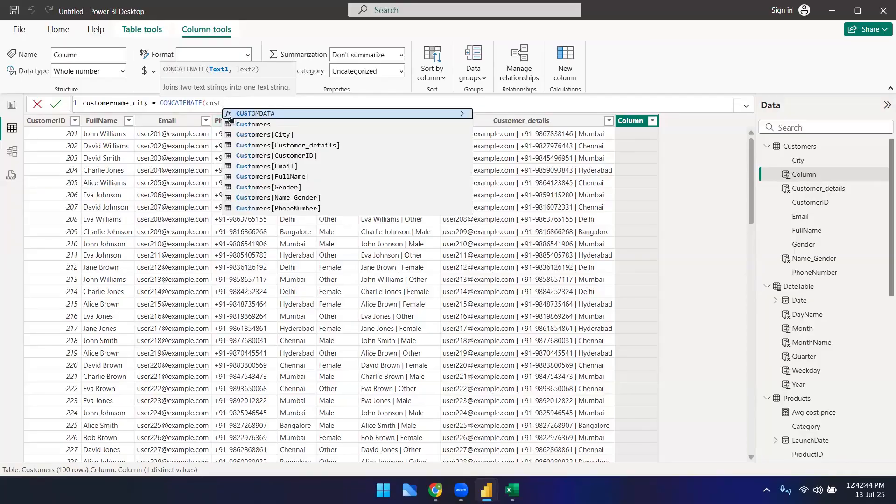
key(Down)
key(Down)
key(Down)
key(Down)
key(Down)
key(Down)
key(Tab)
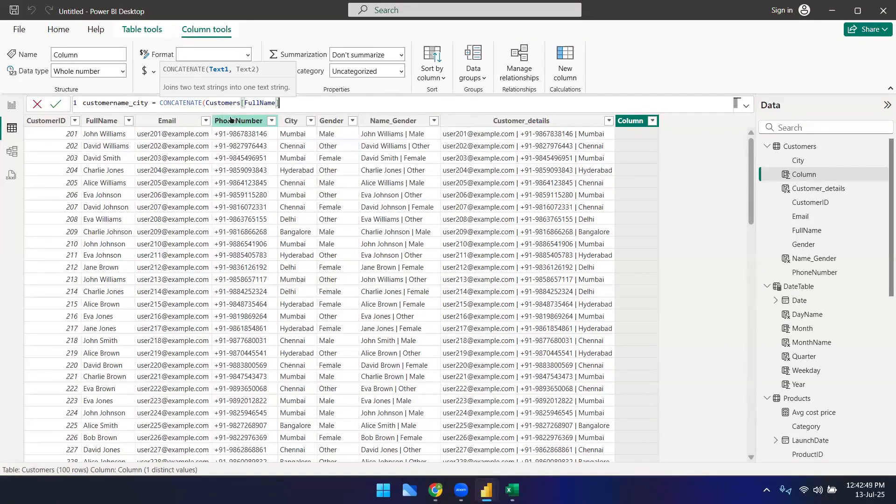
text(")
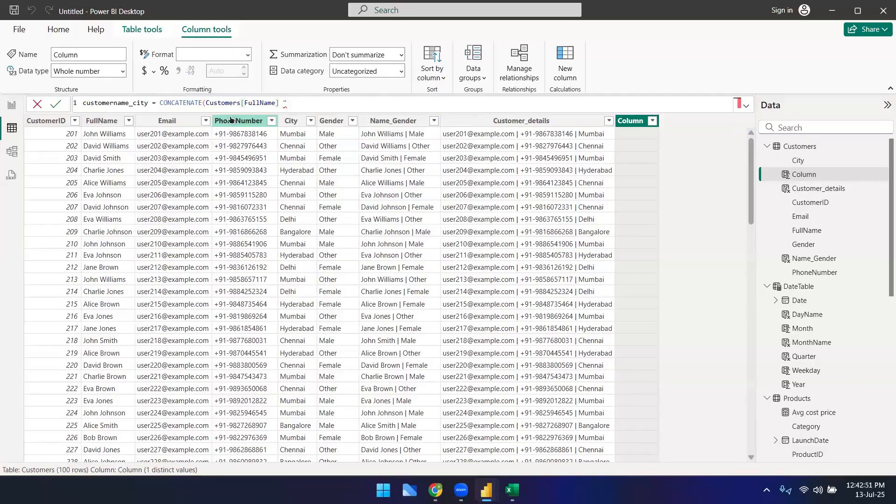
key(BackSpace)
key(BackSpace)
text(,)
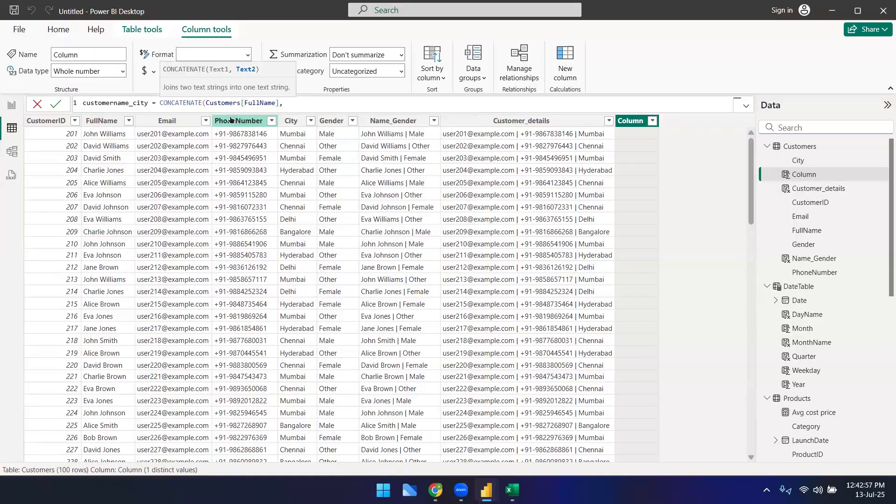
text(Customers[City]))
key(Return)
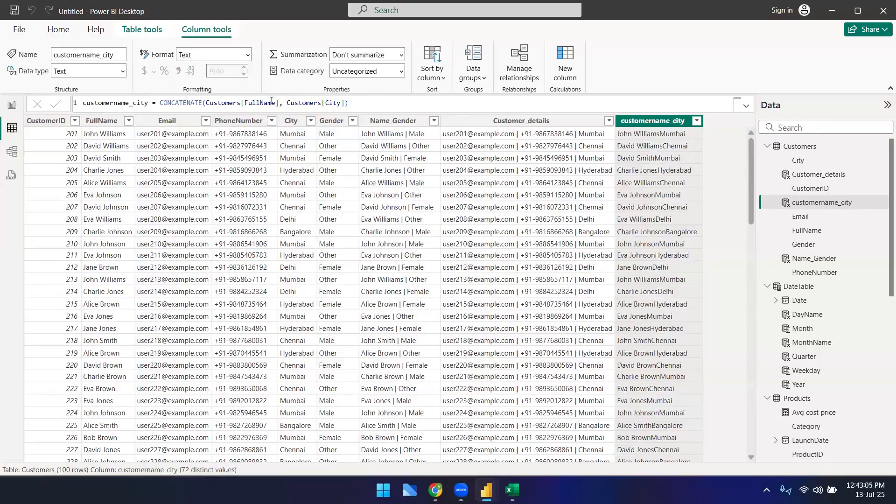
Step: Insert " | " & before Customers[City] in the customername_city formula to separate name and city
click(297, 108)
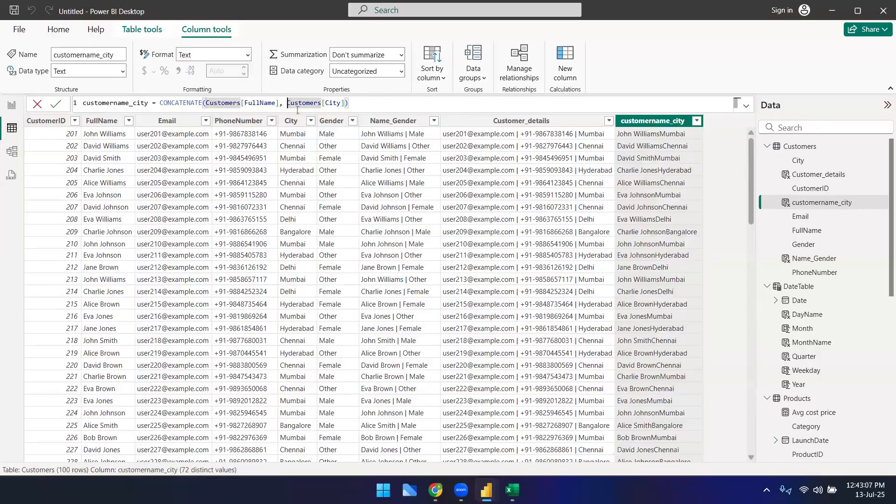
text(")
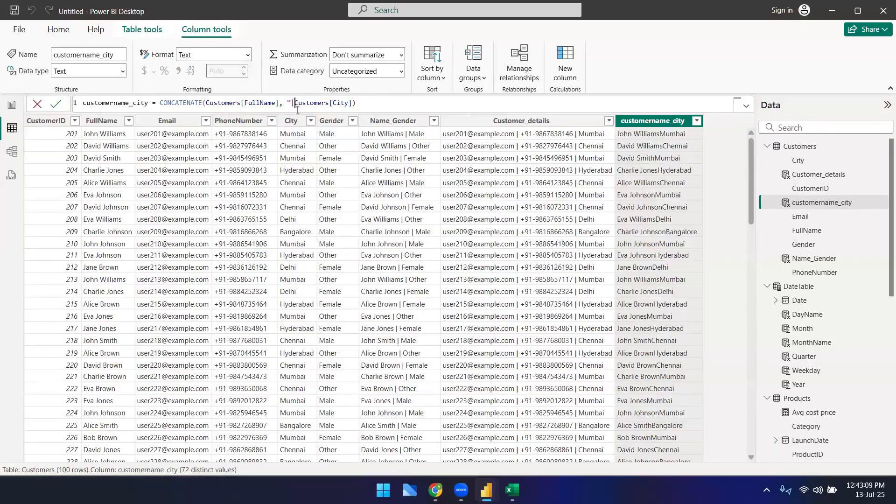
text( | " )
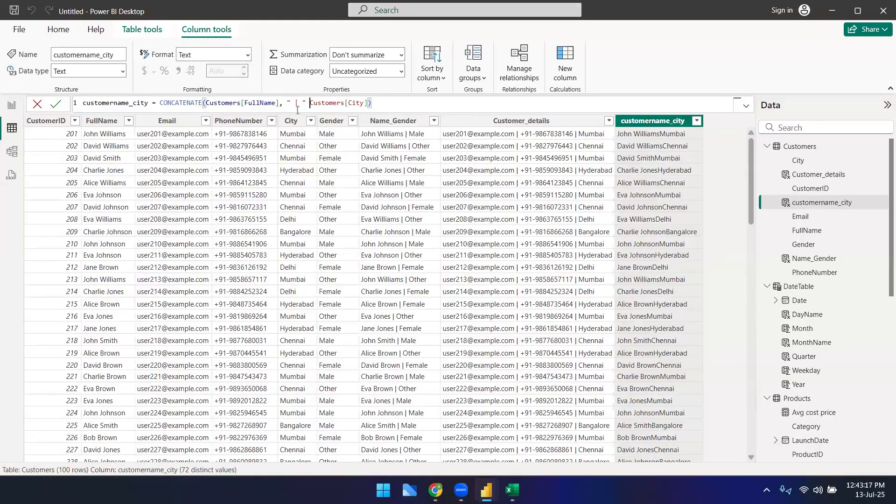
text(&)
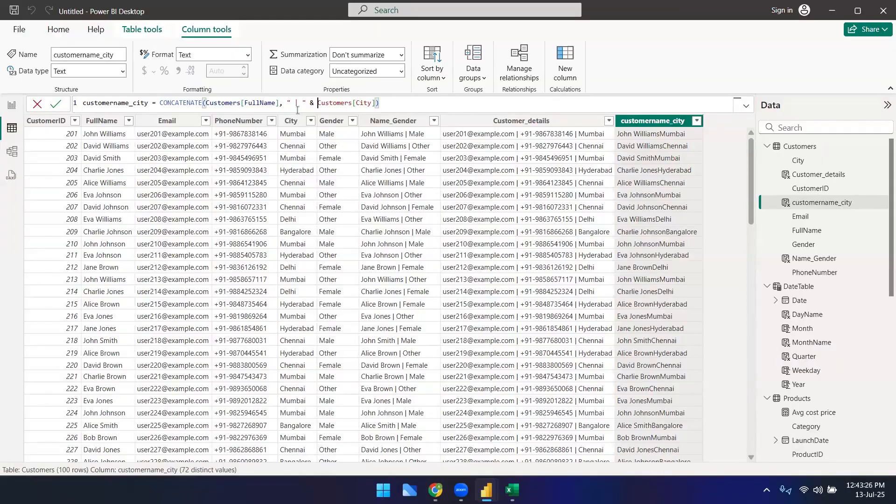
key(Right)
key(Right)
key(Right)
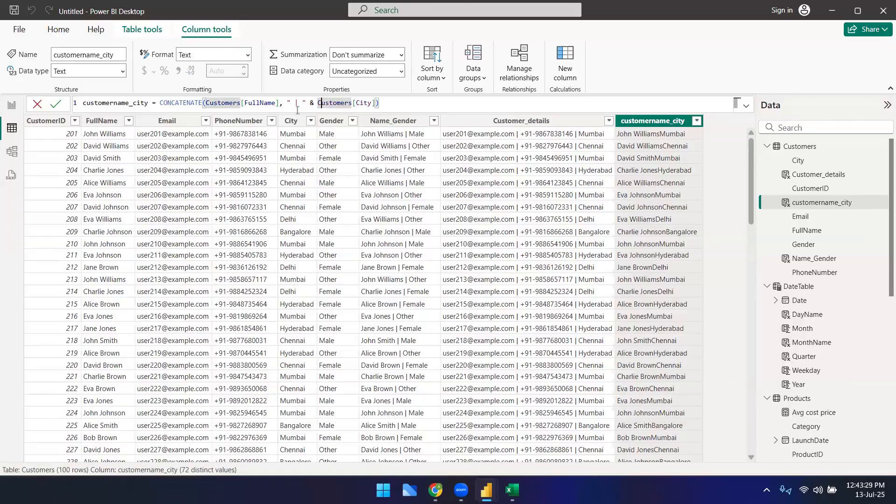
key(Return)
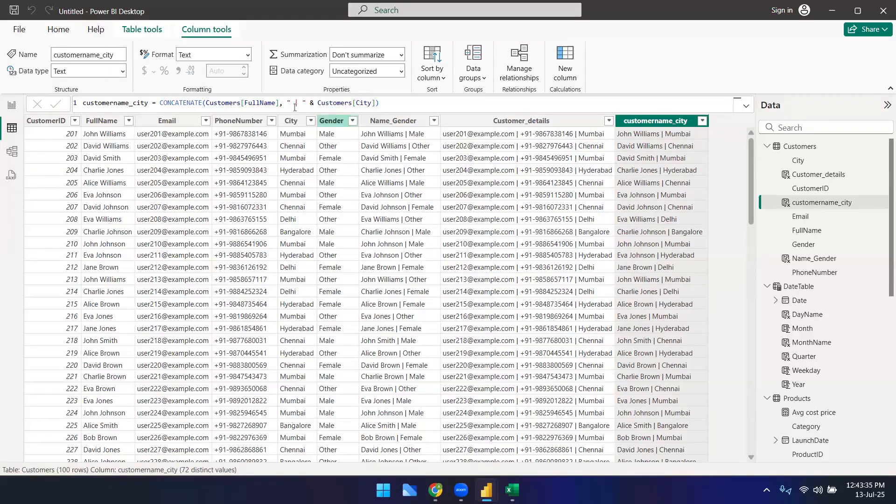
Step: Try replacing the ampersand with a comma to pass the separator as a separate CONCATENATE argument
drag(287, 103, 365, 100)
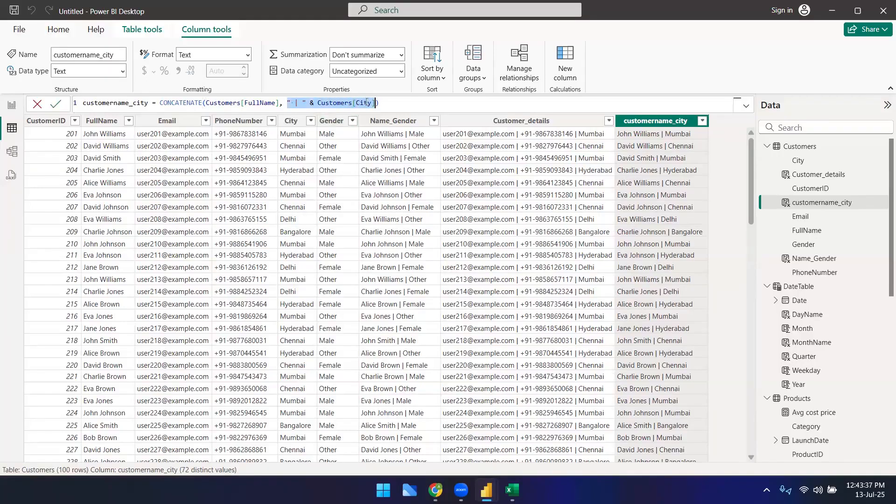
click(280, 103)
click(312, 103)
drag(313, 103, 310, 103)
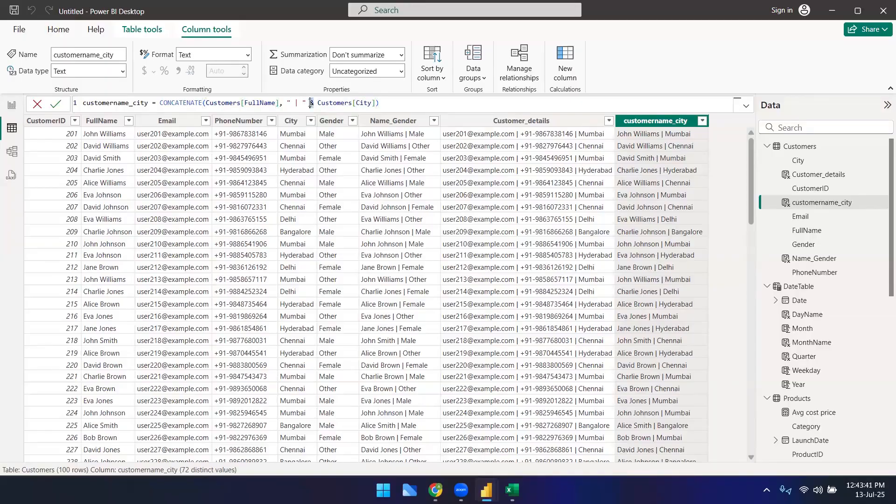
text(,)
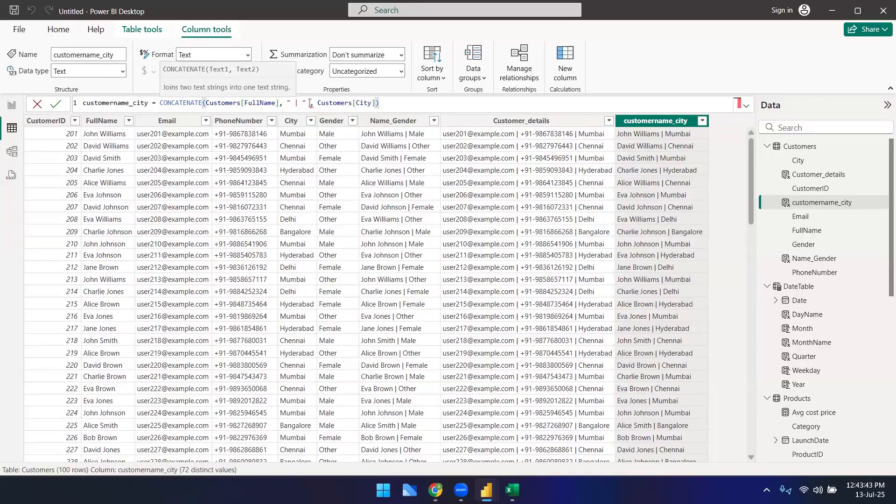
drag(313, 102, 310, 103)
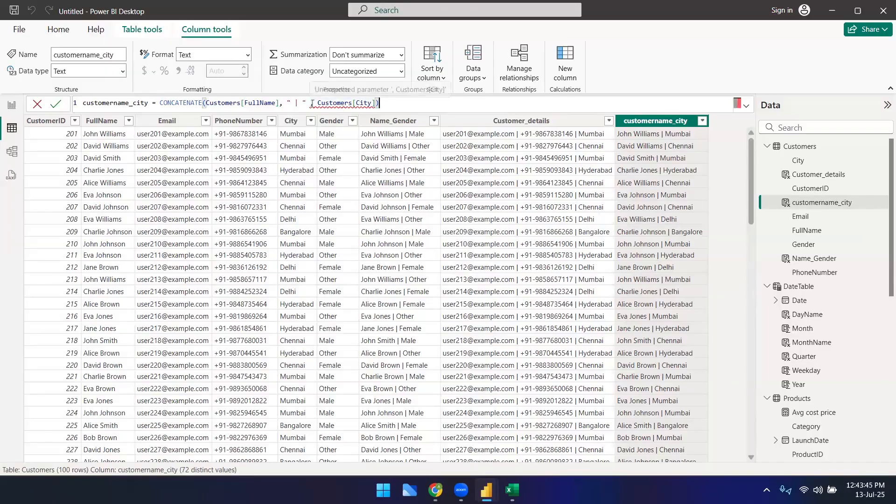
double_click(191, 104)
click(226, 103)
click(256, 104)
double_click(256, 103)
drag(287, 103, 303, 103)
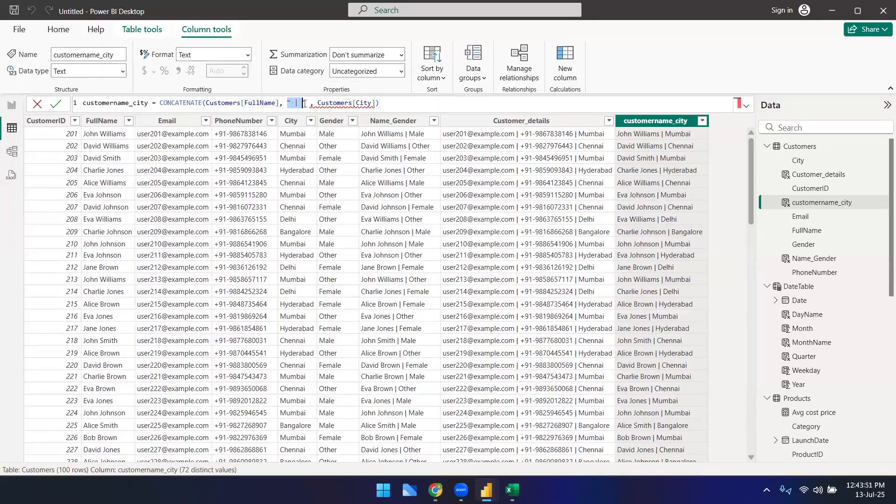
click(307, 103)
mouse_move(311, 103)
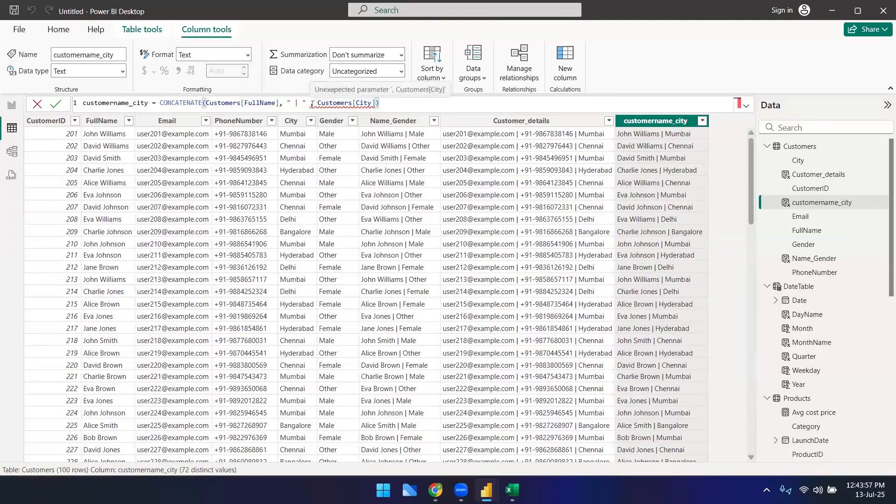
key(BackSpace)
text(&)
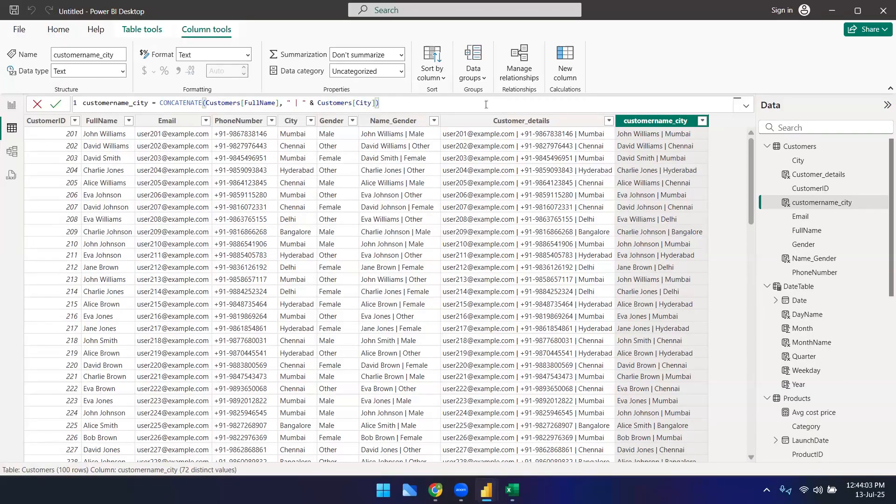
key(Return)
click(381, 103)
key(ctrl+a)
click(648, 54)
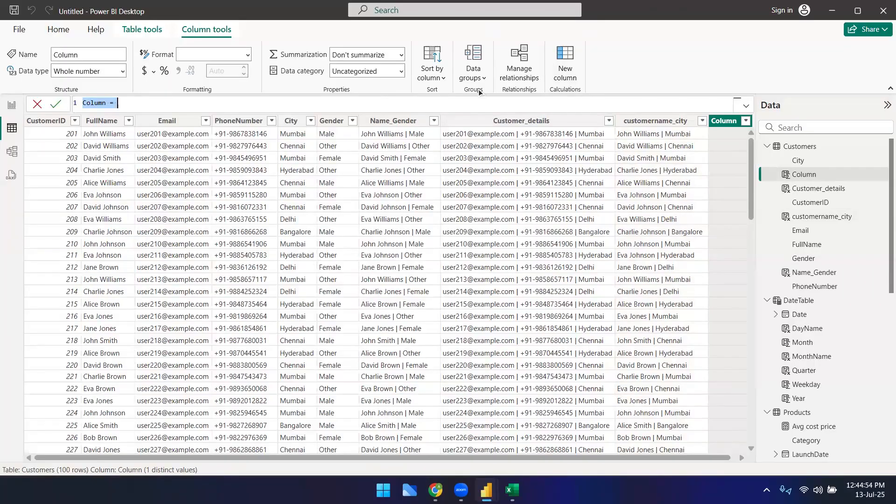
text(Number_caha)
key(ctrl+a)
key(BackSpace)
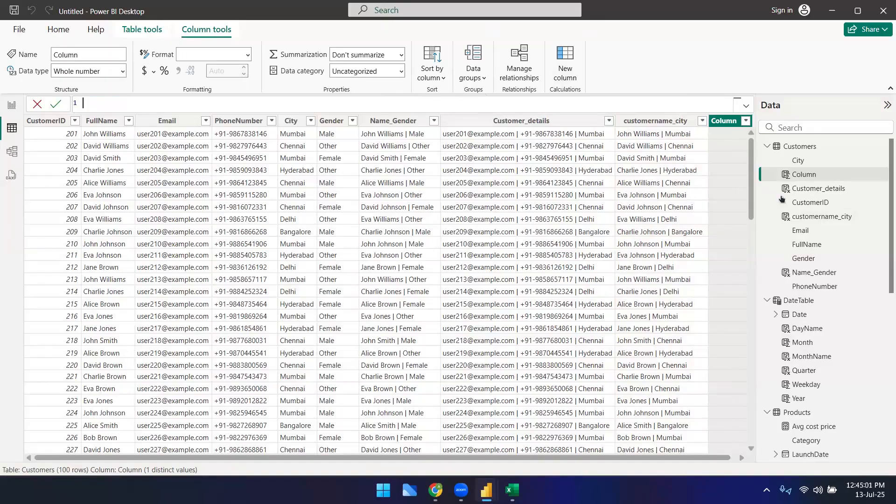
click(782, 146)
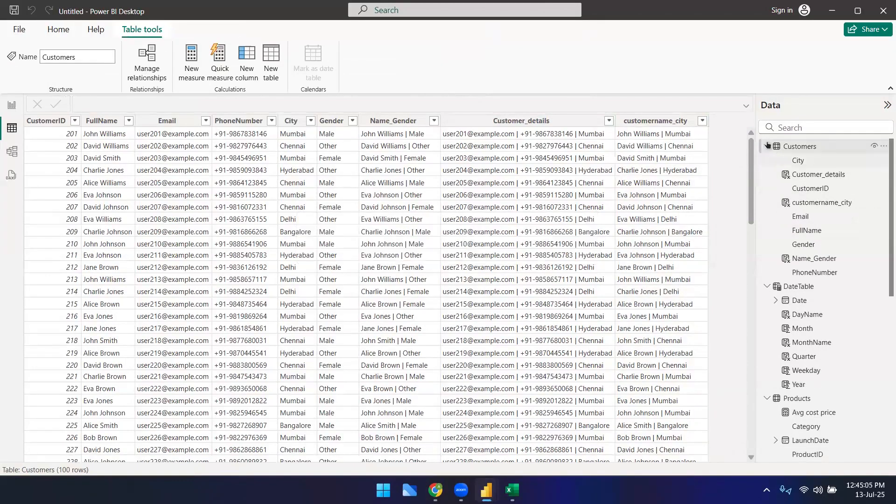
click(767, 146)
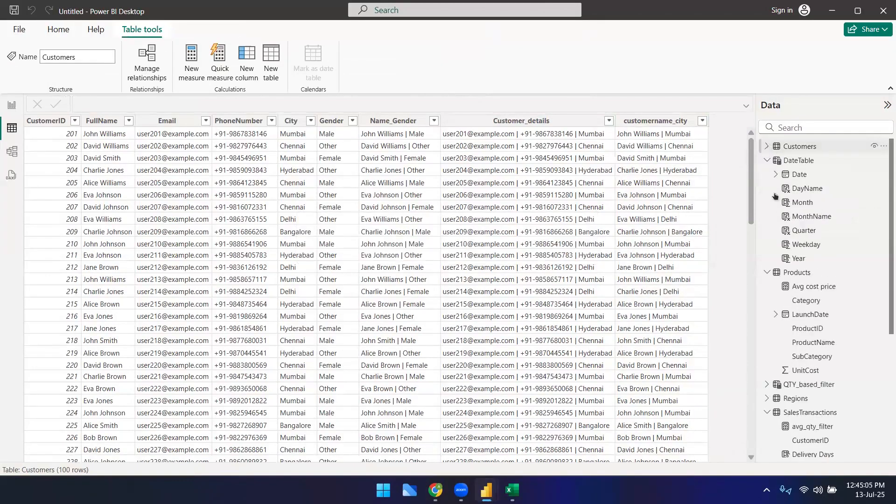
Step: Add a number_characters column to Products defined as LEN(Products[ProductName])
click(802, 272)
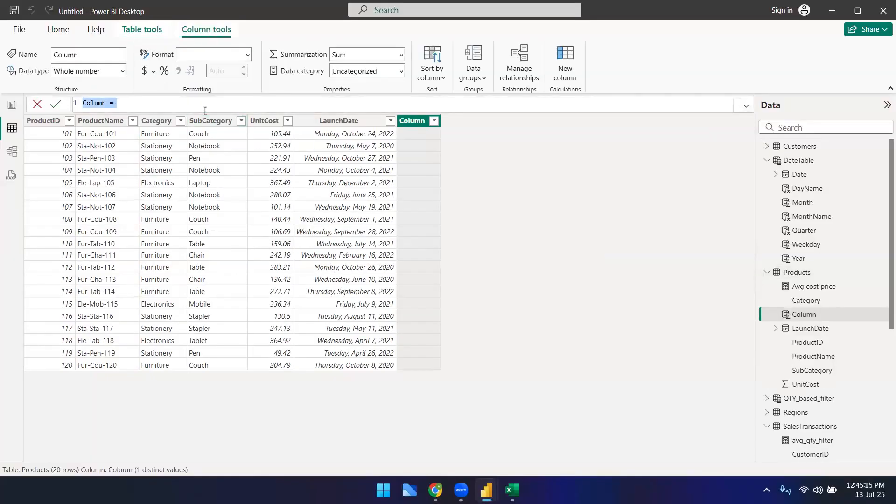
text(number_charc)
key(BackSpace)
text(acters)
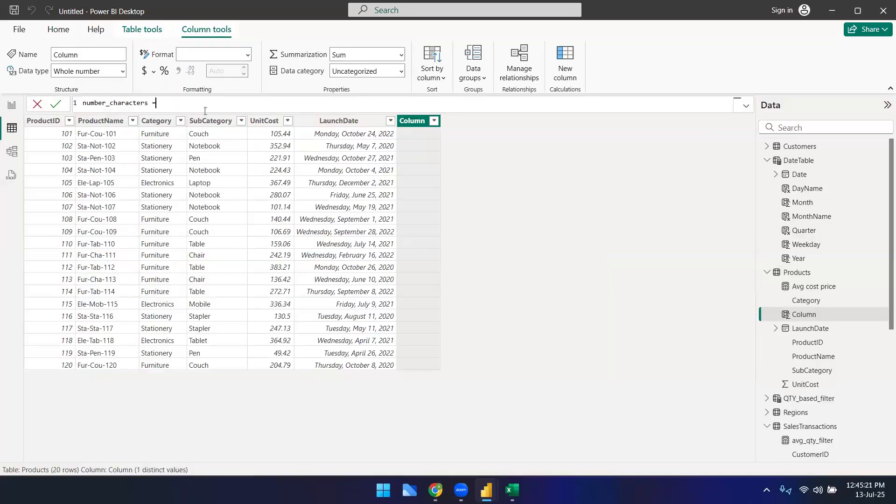
text( = LEN()
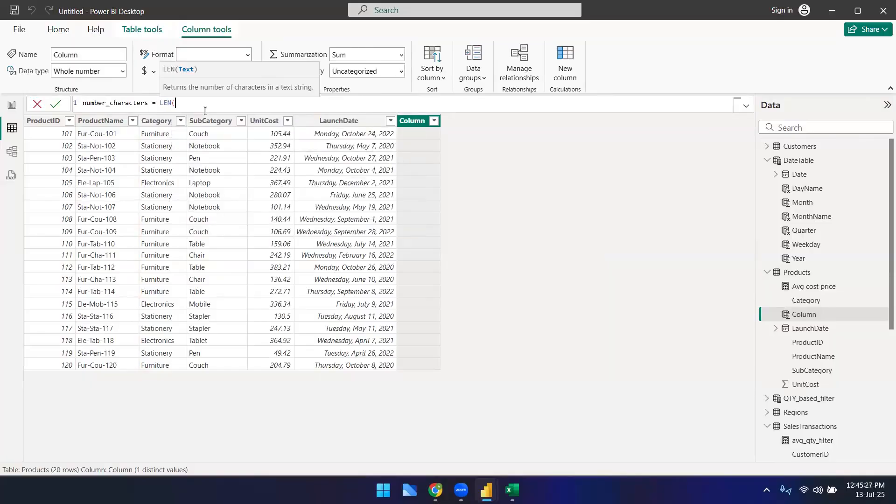
text(pro)
key(Down)
key(Down)
key(Down)
key(Down)
key(Down)
key(Down)
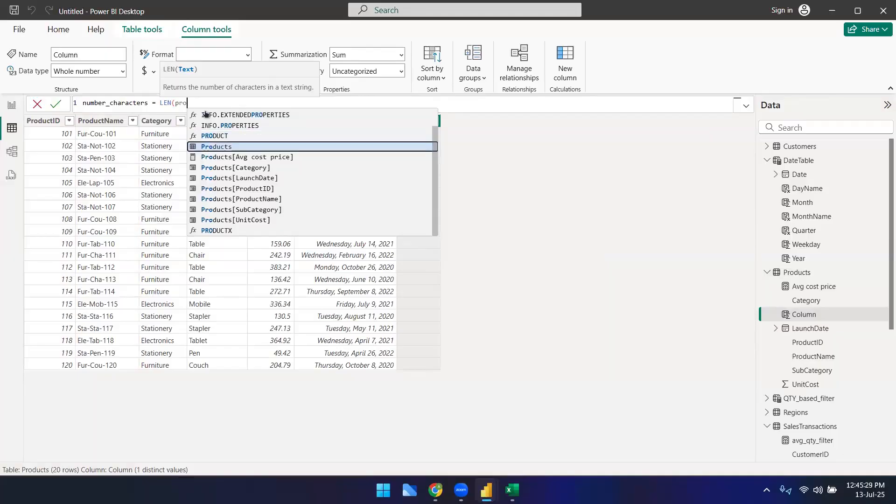
key(Tab)
text())
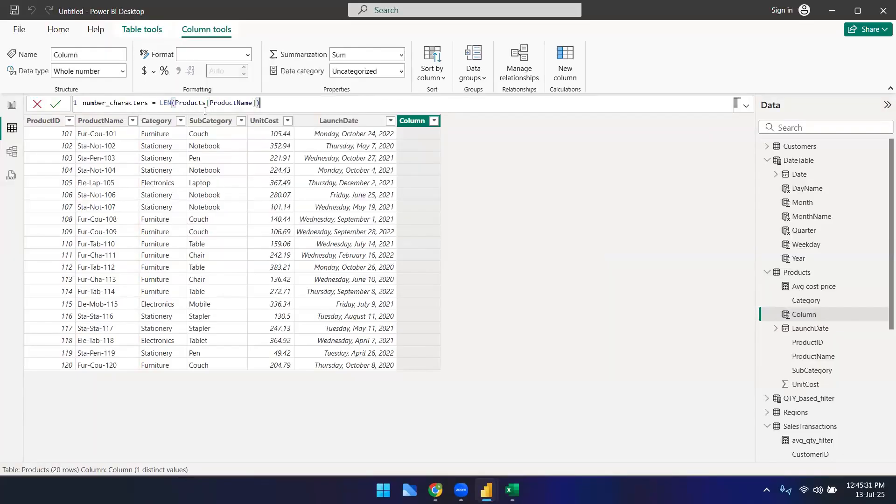
key(Return)
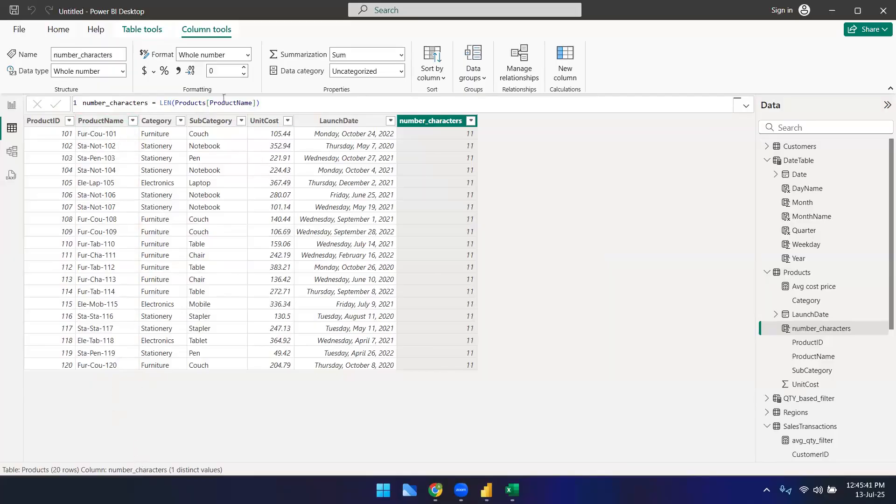
Step: Change the number_characters formula to count the characters of Products[SubCategory] instead
double_click(225, 102)
click(256, 102)
key(BackSpace)
key(BackSpace)
key(BackSpace)
key(BackSpace)
key(BackSpace)
key(BackSpace)
key(BackSpace)
key(BackSpace)
key(BackSpace)
key(BackSpace)
key(BackSpace)
key(BackSpace)
key(BackSpace)
key(BackSpace)
key(BackSpace)
key(BackSpace)
key(BackSpace)
key(BackSpace)
key(BackSpace)
key(BackSpace)
key(BackSpace)
text(sub)
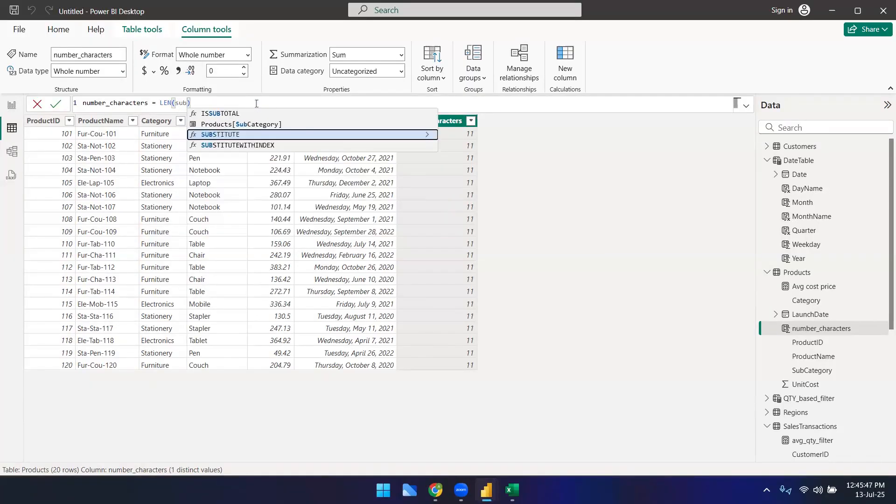
key(Up)
key(Tab)
key(Return)
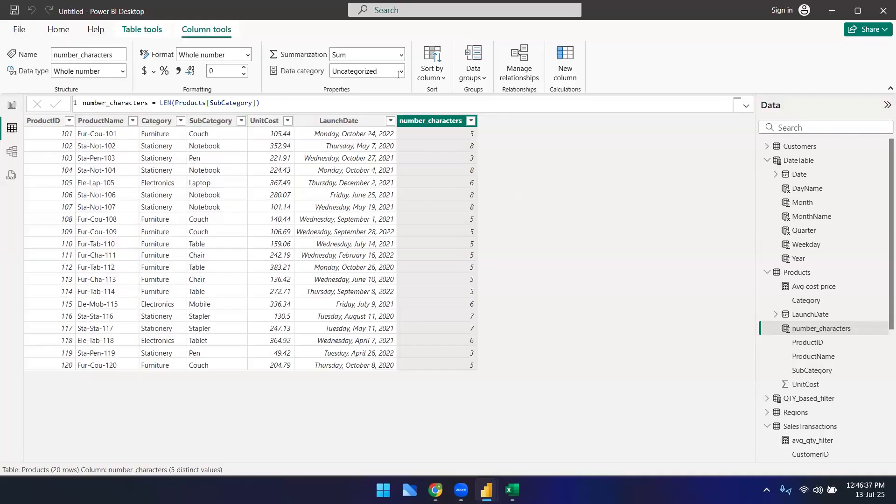
Step: Add a first_letter column defined as LEFT(Products[Category],1)
click(565, 79)
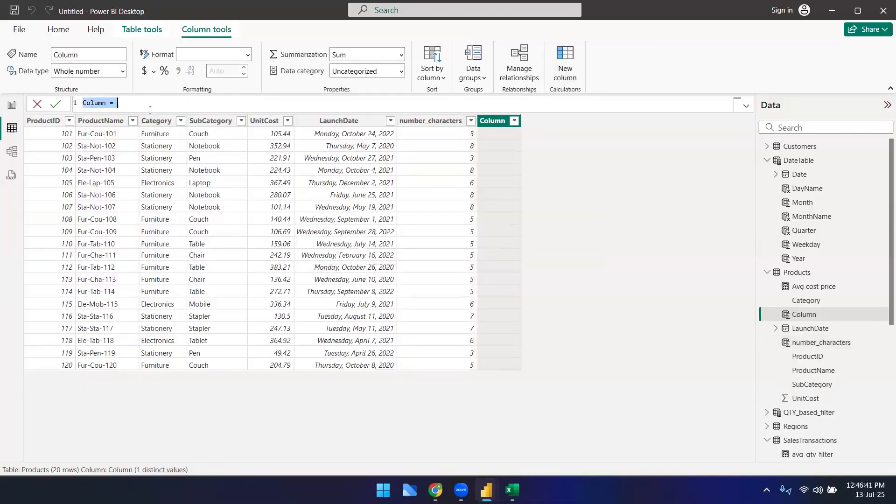
text(first_k)
key(BackSpace)
text(letter =)
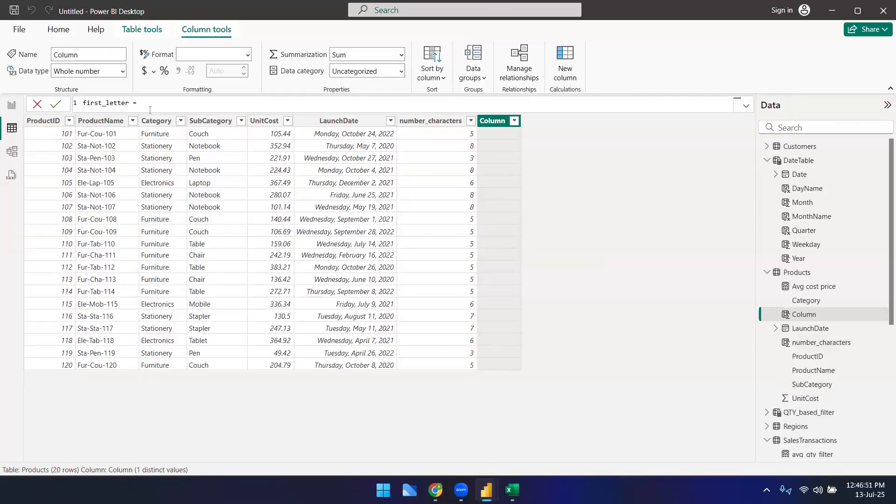
text( LEFT()
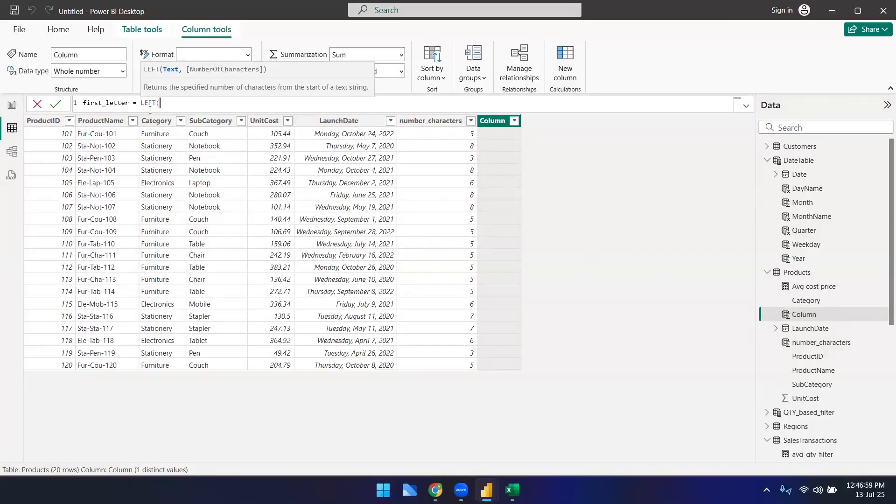
text(categ)
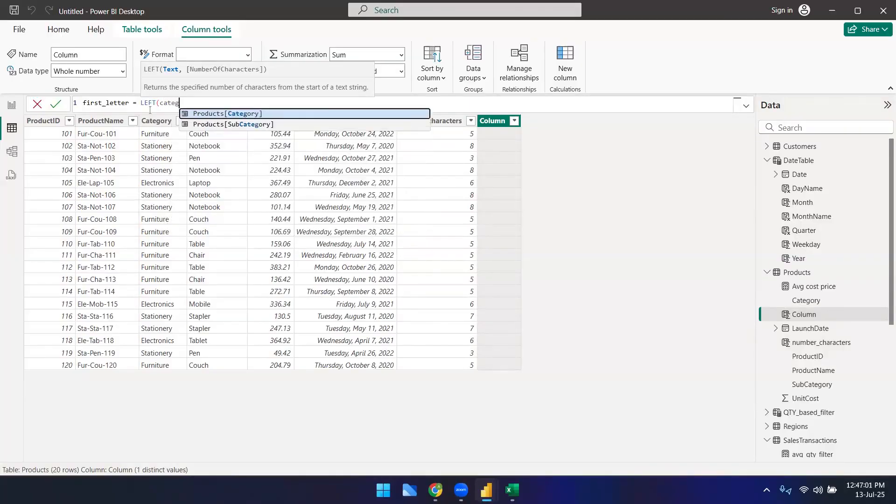
key(Tab)
text(,)
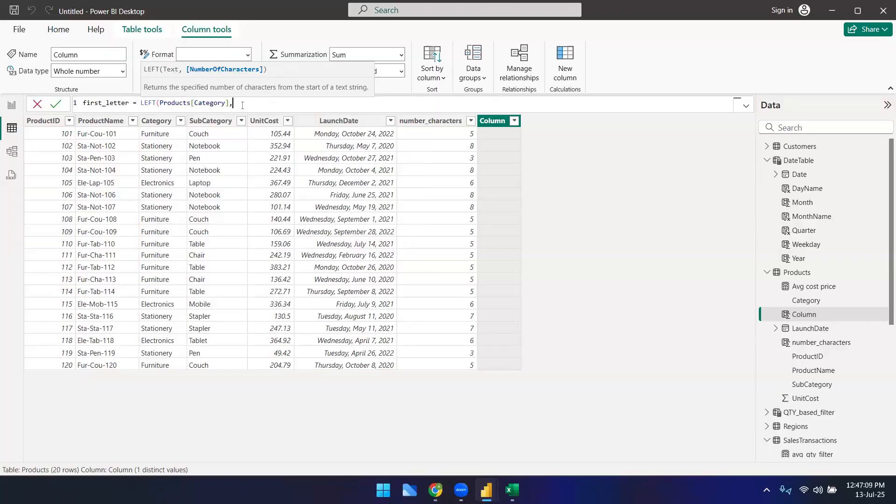
text(1))
key(Return)
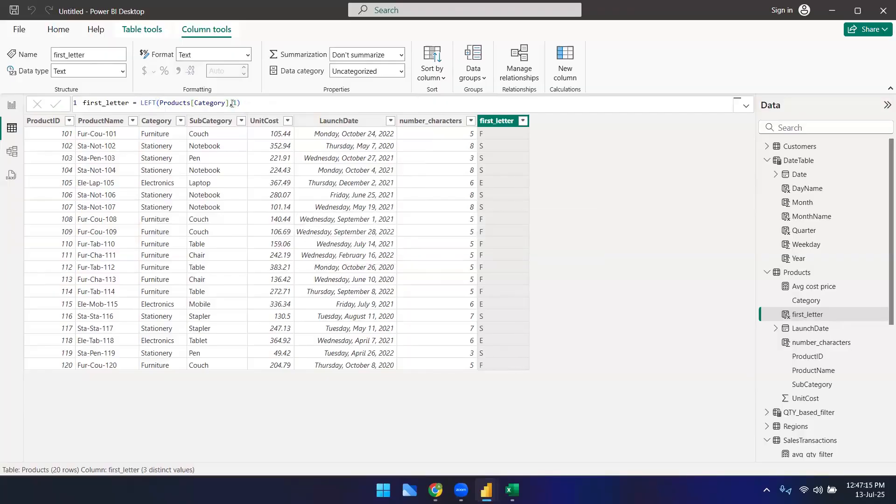
Step: Change the LEFT character count in first_letter to 3, then set it back to 1
double_click(236, 102)
text(3)
key(Return)
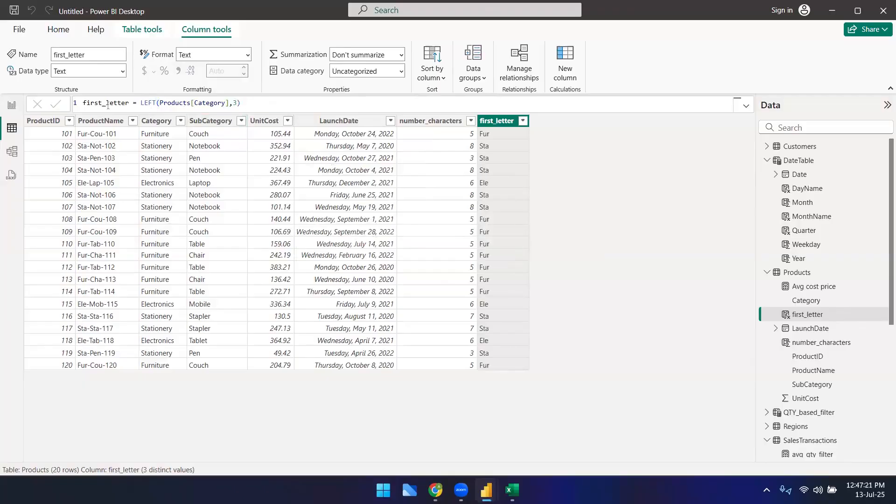
double_click(145, 103)
click(238, 103)
double_click(235, 102)
text(1)
key(Return)
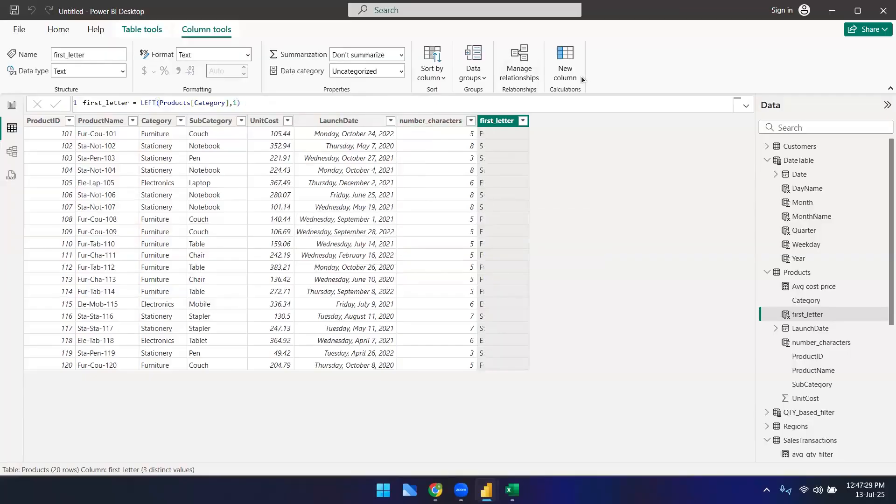
Step: Add a last_character column defined as RIGHT(Products[Category],1)
click(566, 67)
text(las)
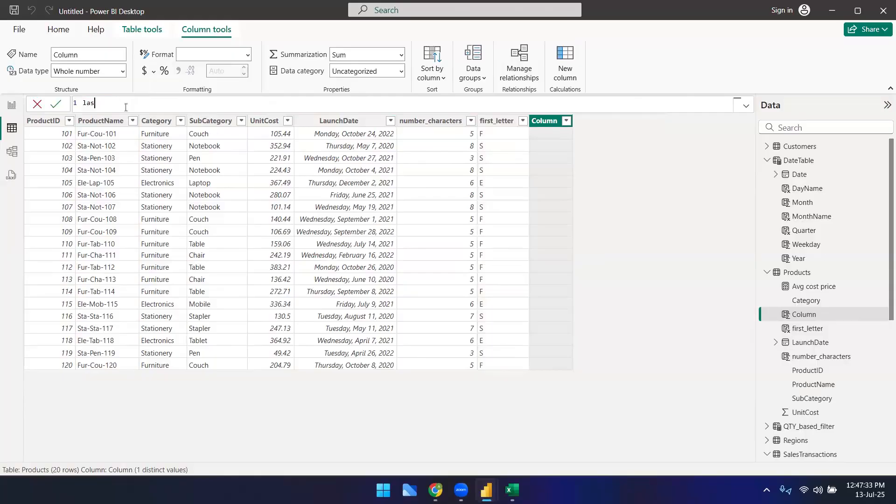
text(t_character = right3)
key(Return)
click(181, 103)
key(BackSpace)
key(Tab)
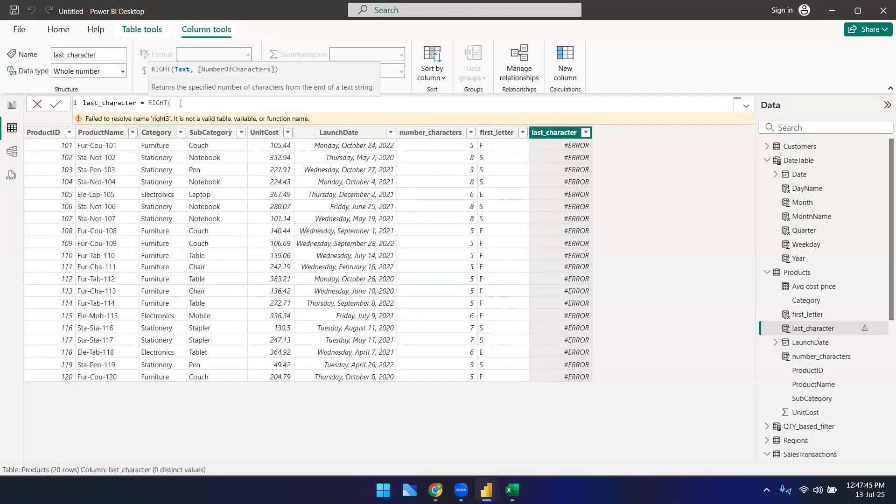
text(Products[Category])
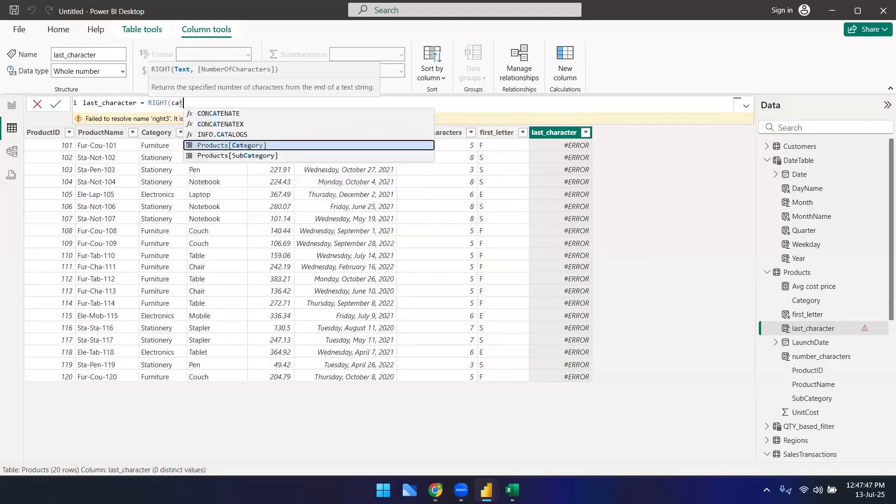
key(Tab)
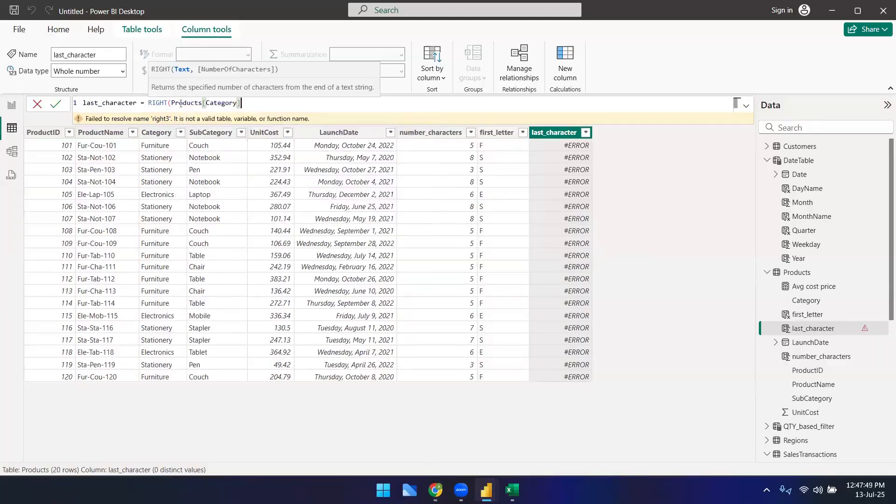
text(,)
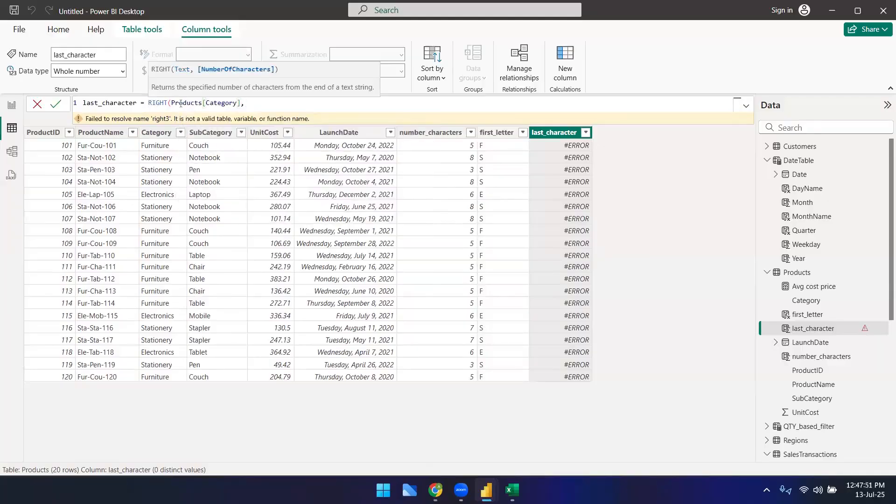
text(1))
key(Return)
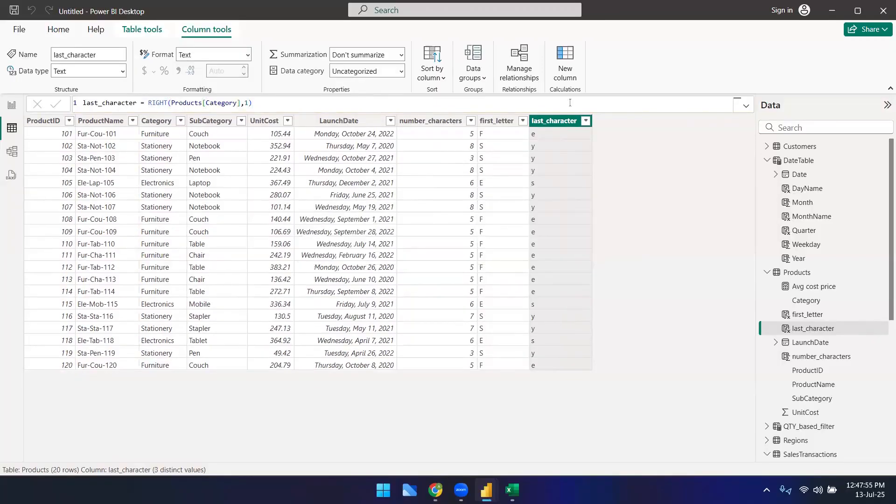
Step: Add a middle_characters column defined as MID(Products[Category],4,5)
drag(249, 103, 245, 103)
click(308, 102)
click(557, 77)
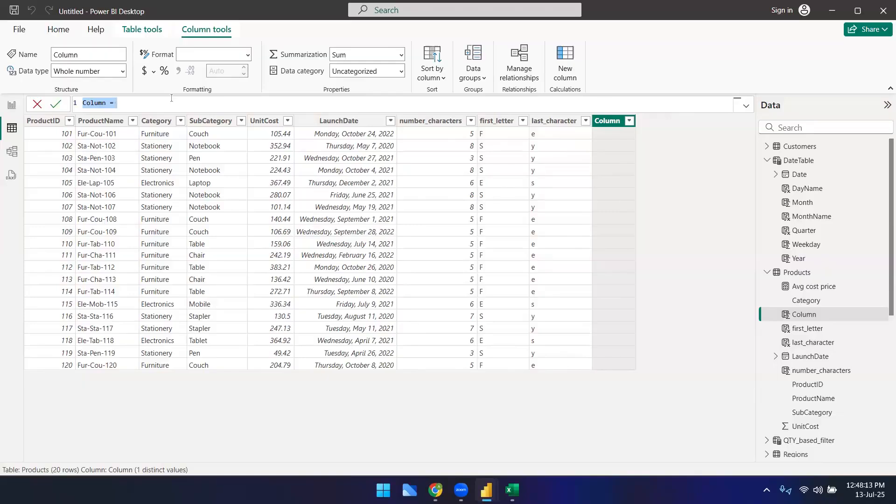
text(middle_characters = )
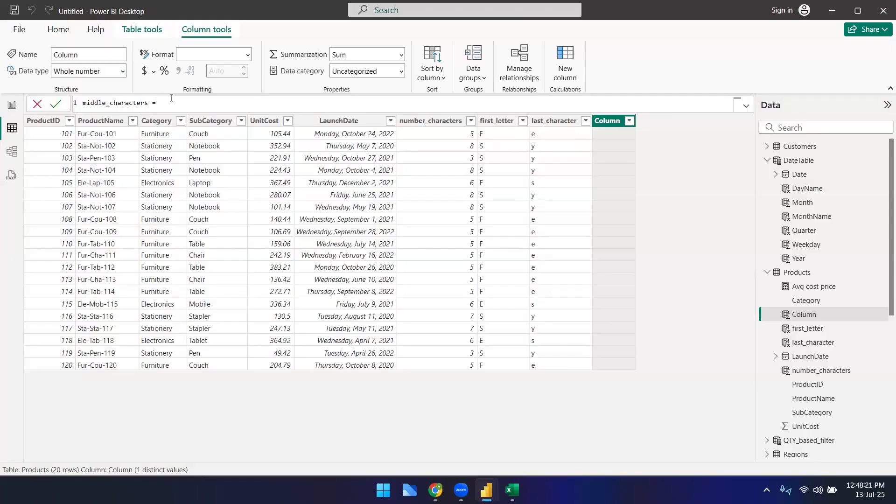
text(mi)
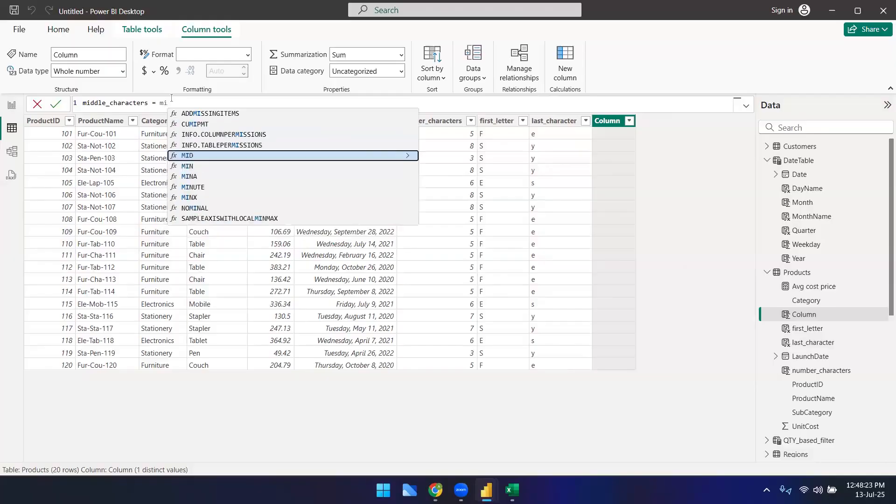
key(Tab)
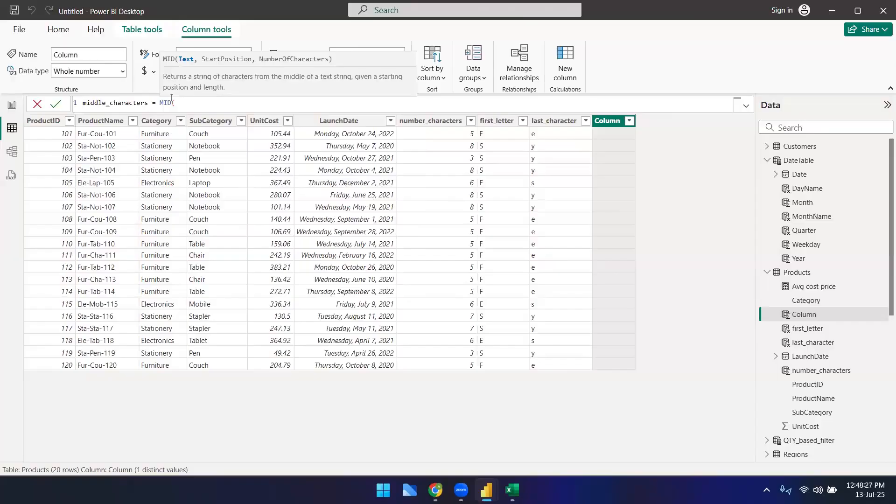
text(cat)
key(Tab)
text(,)
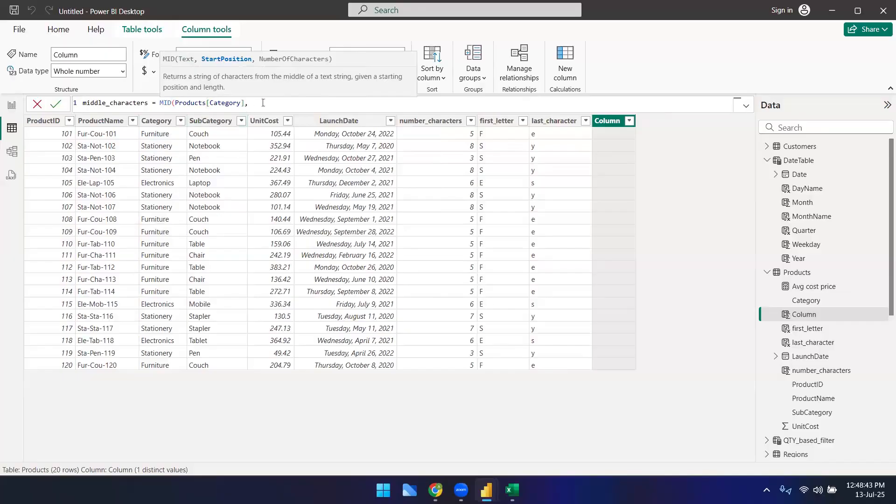
text(4,5)
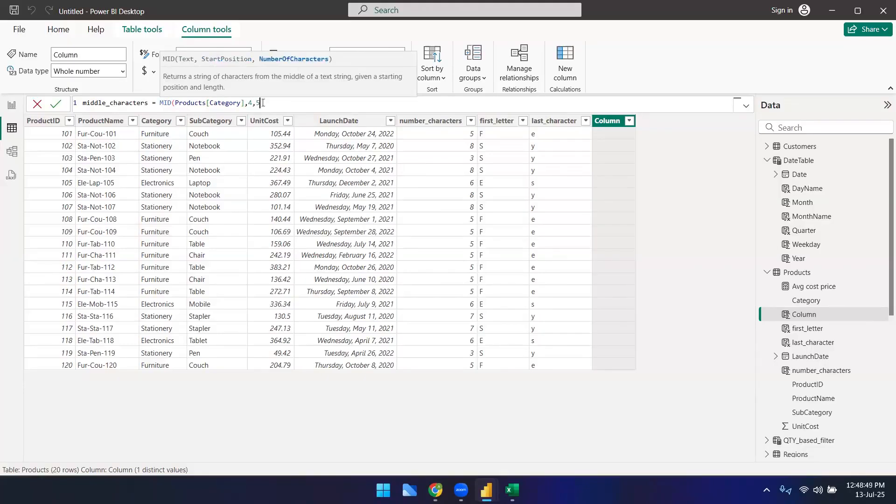
text())
key(Return)
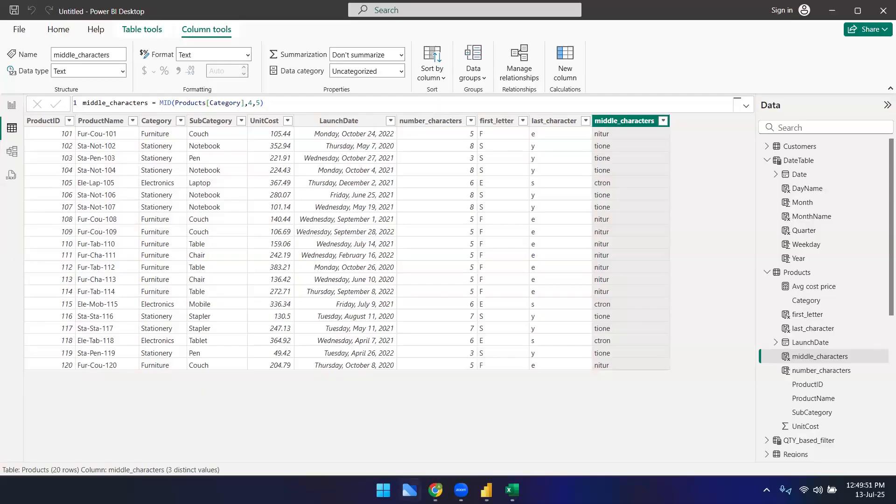
Step: Switch to the browser and browse the Text functions list in the Microsoft DAX reference
click(435, 490)
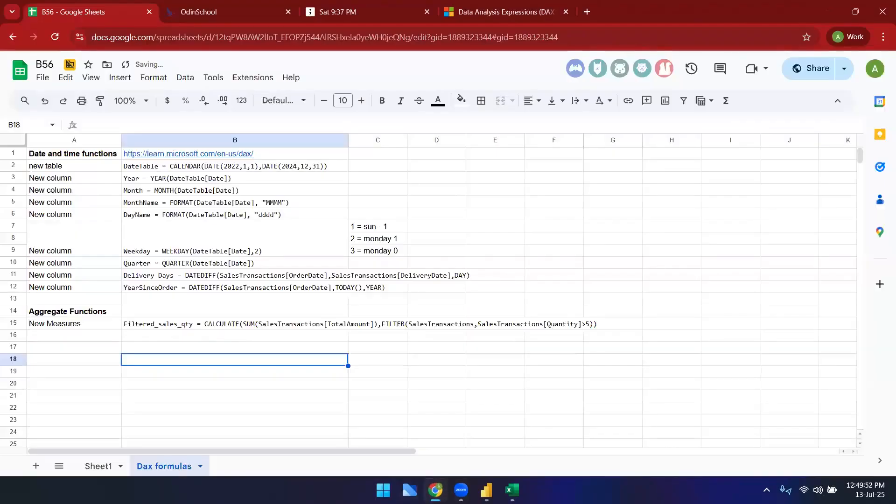
click(398, 54)
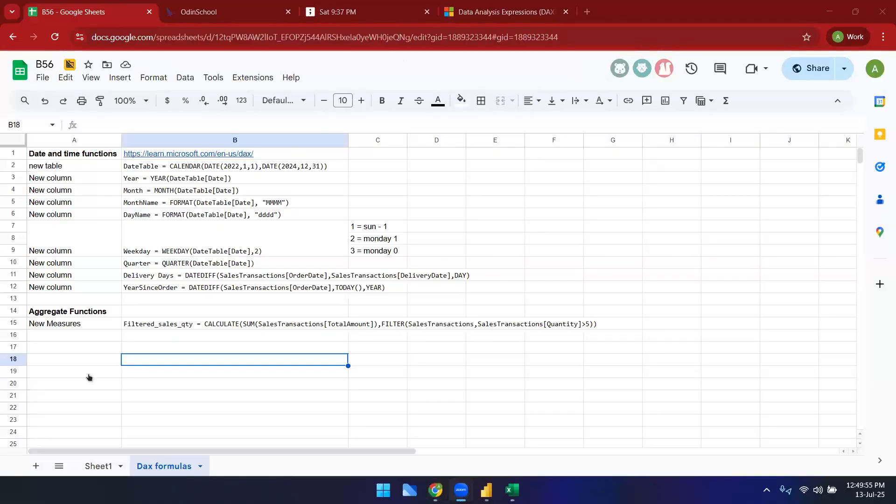
click(448, 13)
scroll(66, 346, down, 3)
scroll(64, 339, up, 2)
scroll(54, 322, up, 2)
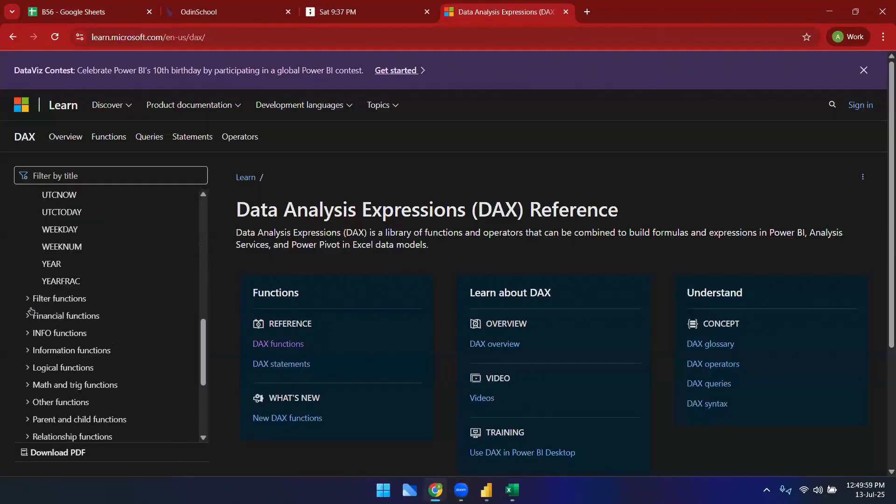
scroll(43, 357, down, 1)
scroll(44, 357, down, 1)
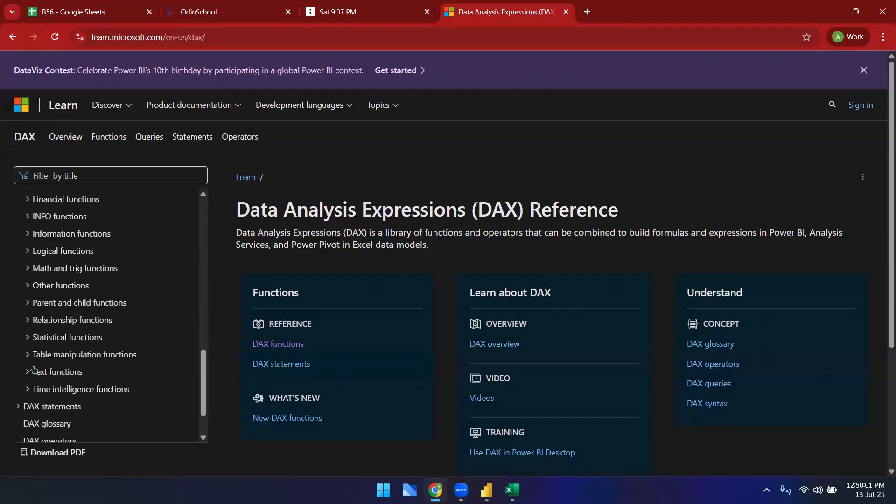
click(55, 373)
scroll(56, 376, down, 6)
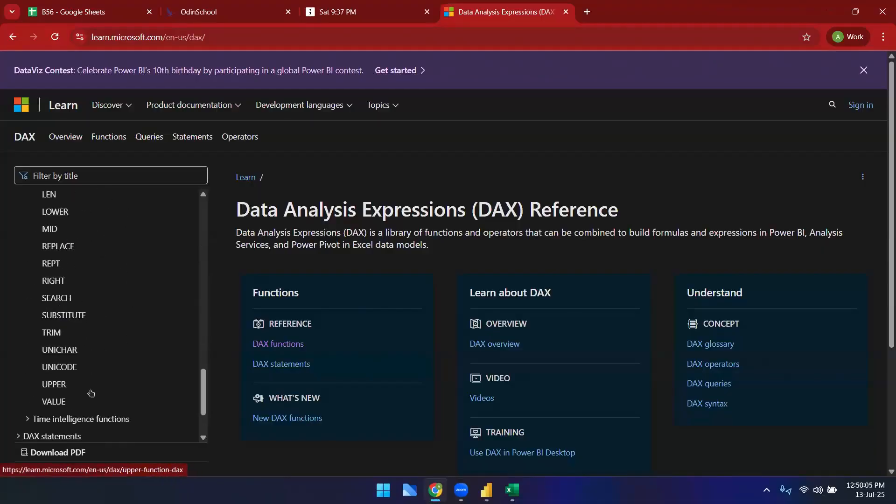
Step: Switch to Power BI Desktop and open the SalesTransactions table in the data view
scroll(90, 393, up, 1)
scroll(90, 393, down, 1)
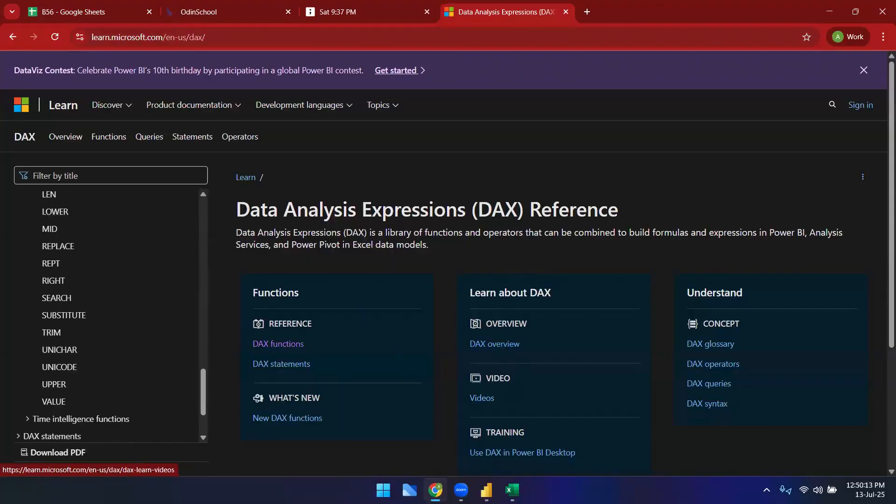
mouse_move(461, 490)
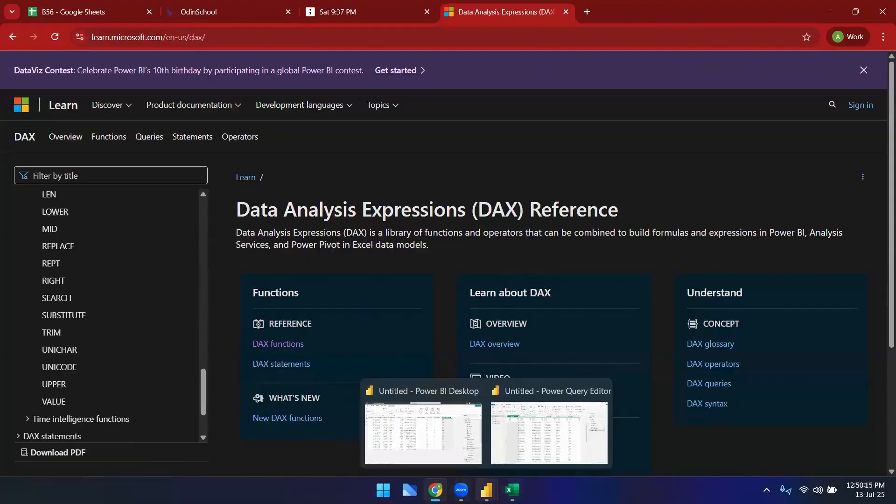
click(467, 451)
click(275, 108)
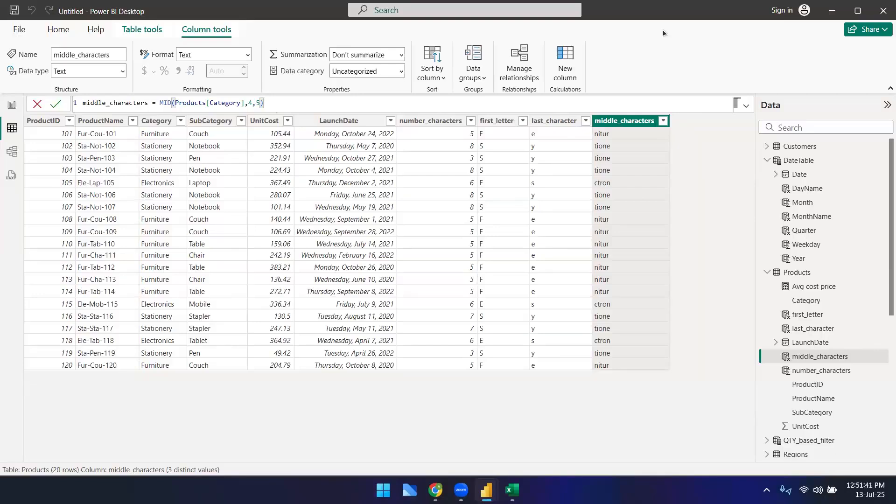
click(658, 49)
click(767, 272)
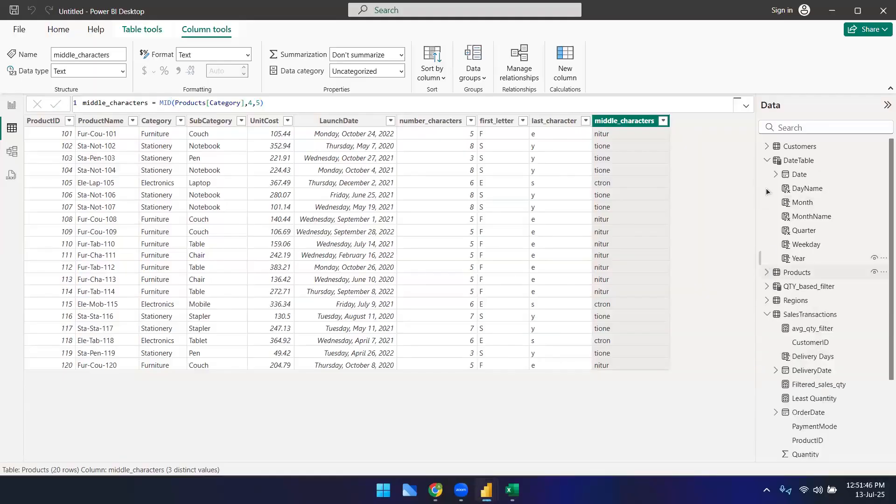
click(767, 160)
click(788, 217)
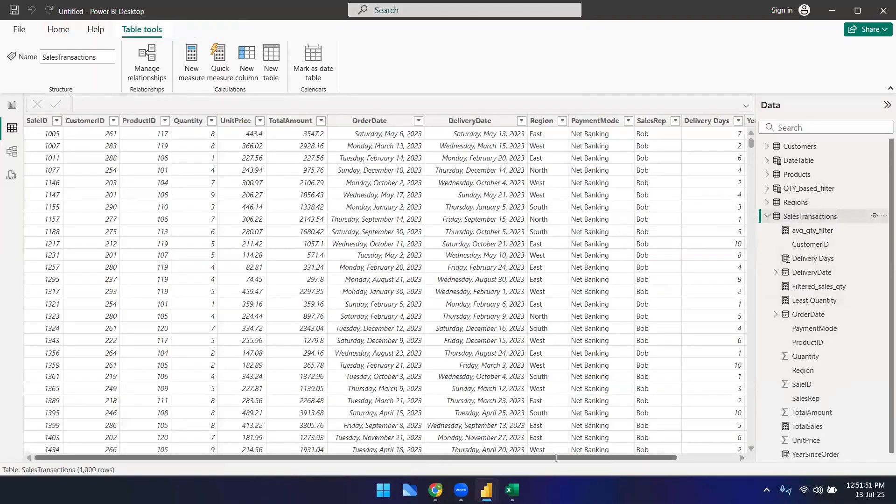
drag(436, 457, 603, 458)
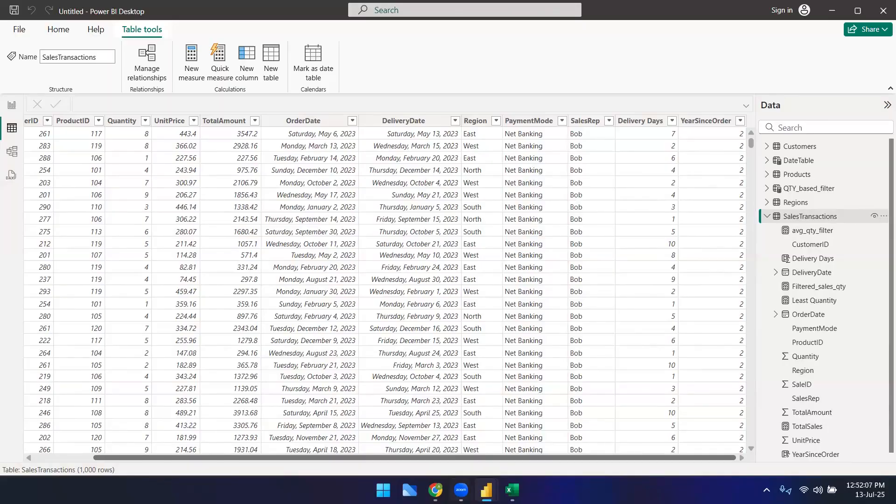
Step: Return to the DAX reference and collapse the Text, Date and time, and DAX functions groups in its navigation
click(436, 491)
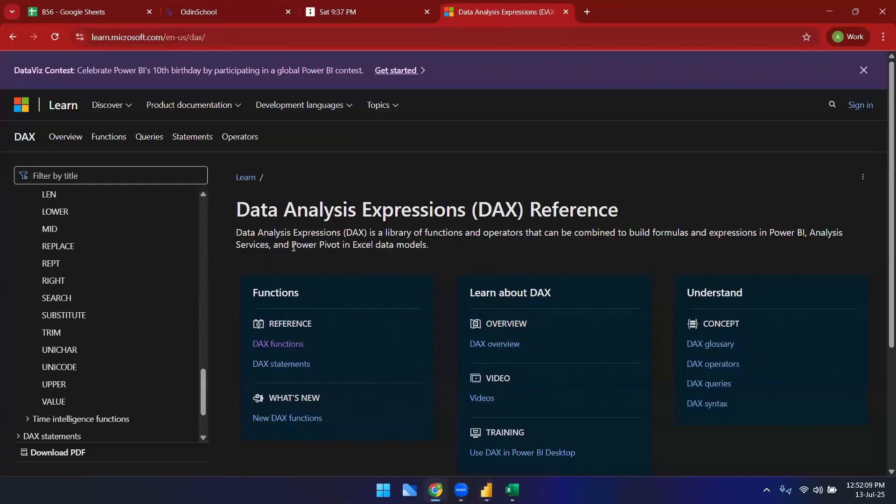
scroll(65, 275, up, 5)
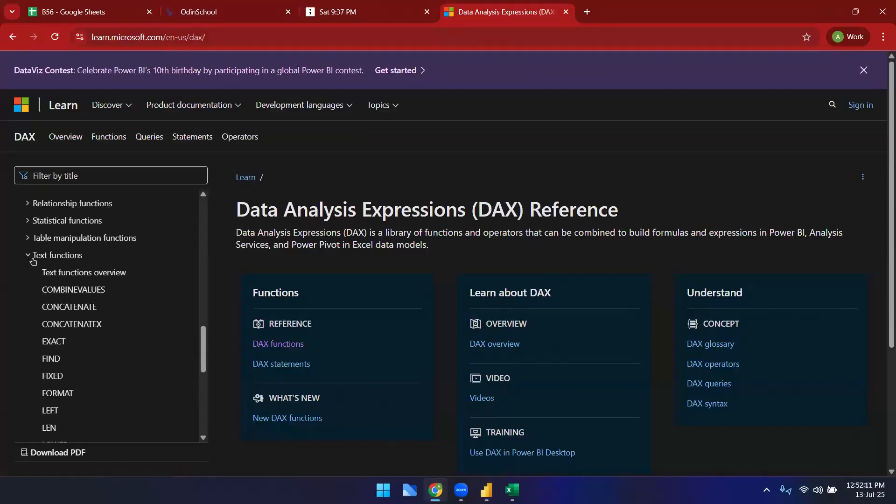
click(31, 259)
scroll(74, 299, up, 6)
scroll(79, 323, up, 5)
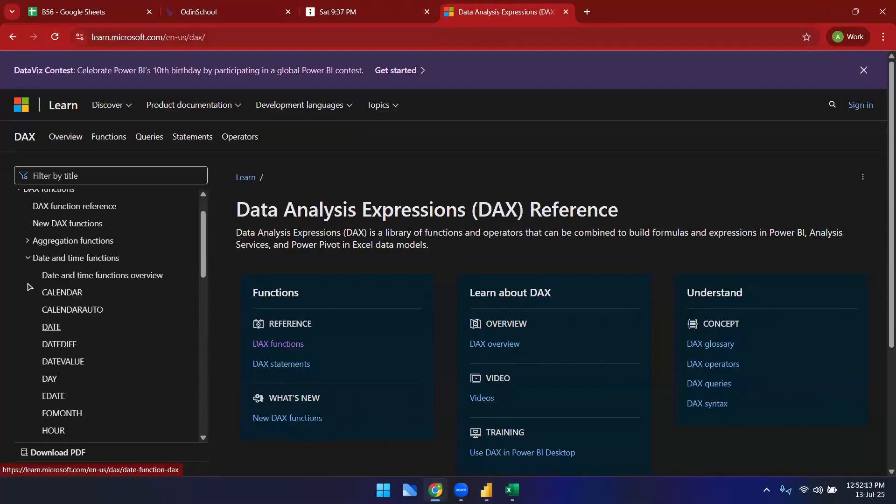
click(28, 258)
scroll(28, 260, up, 1)
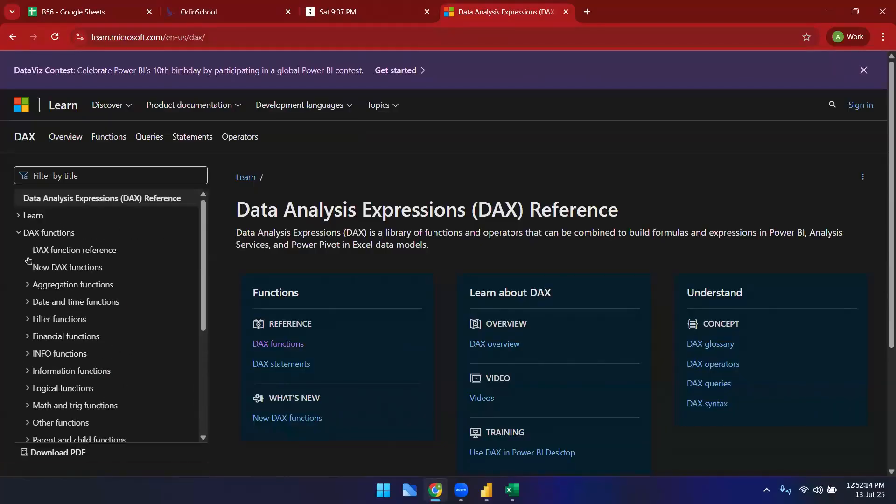
click(19, 232)
click(367, 44)
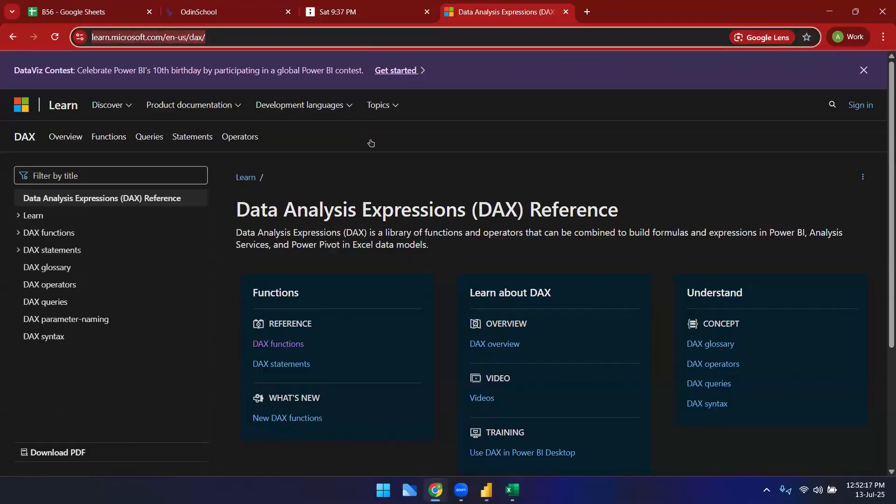
click(419, 296)
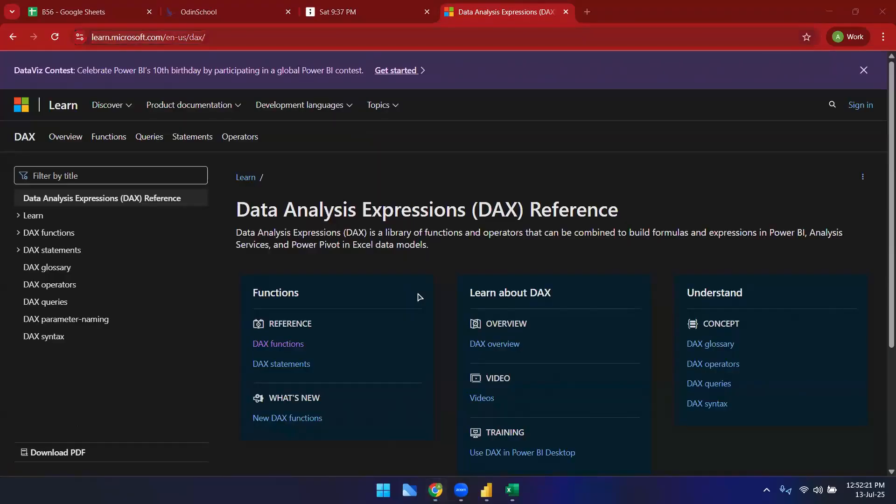
Step: Look through the open browser tabs: the DAX formula sheet, the DAX reference, and the course agenda
key(ctrl+Tab)
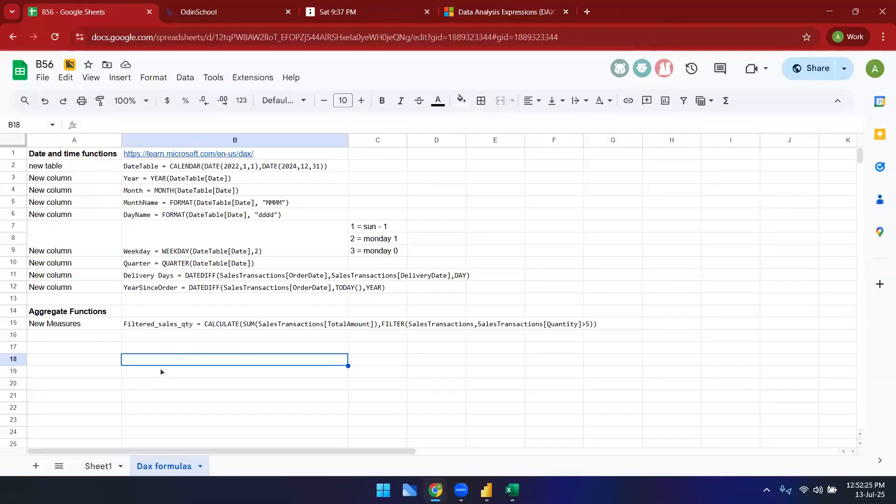
click(511, 5)
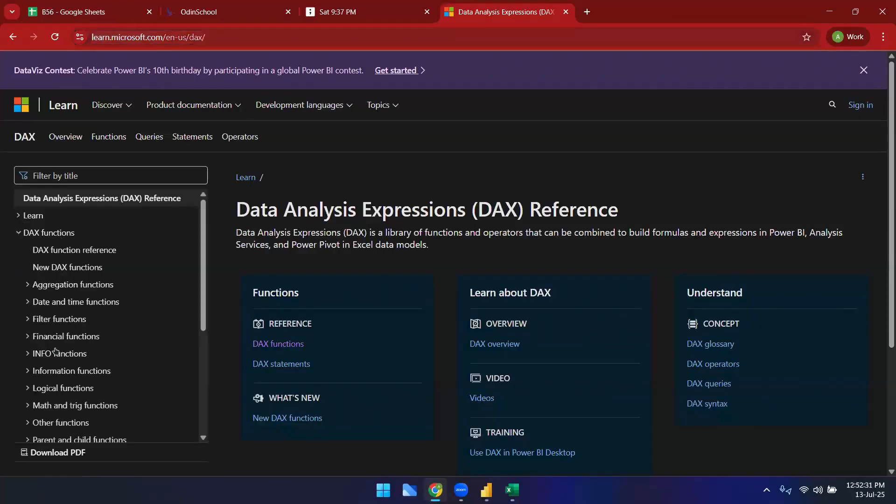
click(19, 237)
scroll(56, 350, down, 2)
scroll(56, 368, up, 3)
click(243, 7)
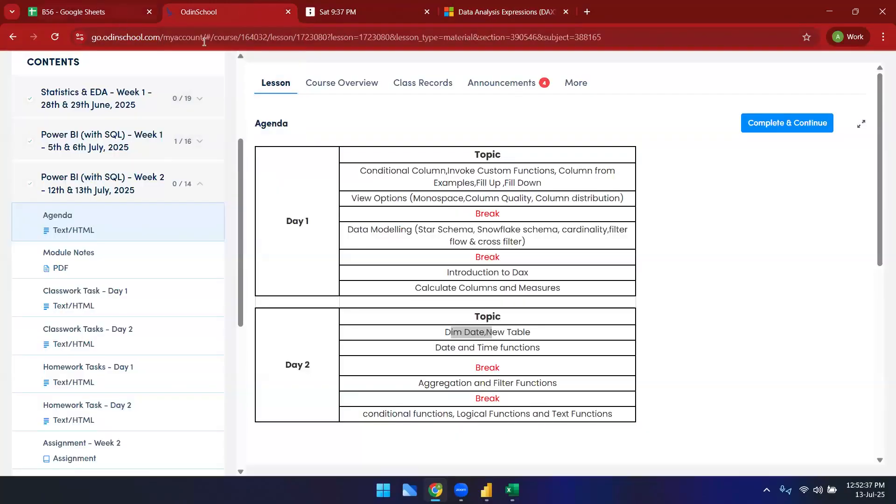
click(100, 6)
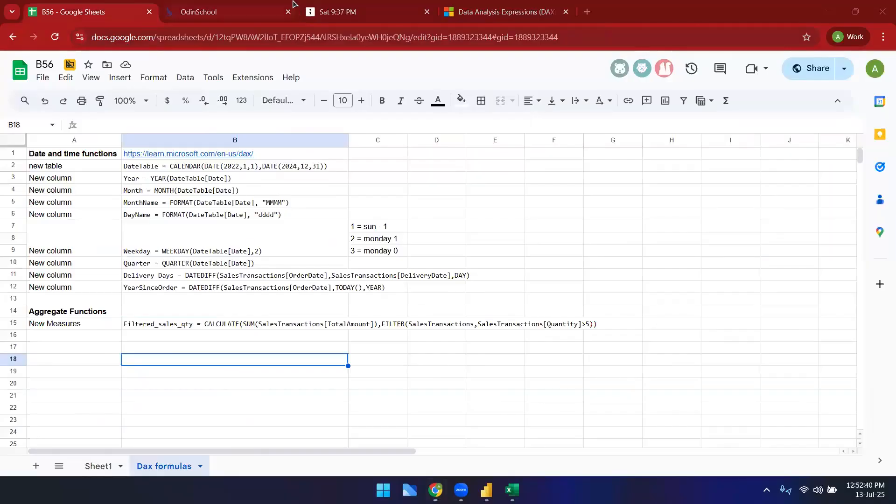
Step: Open the spreadsheet's Share dialog and close it again
click(814, 68)
click(380, 361)
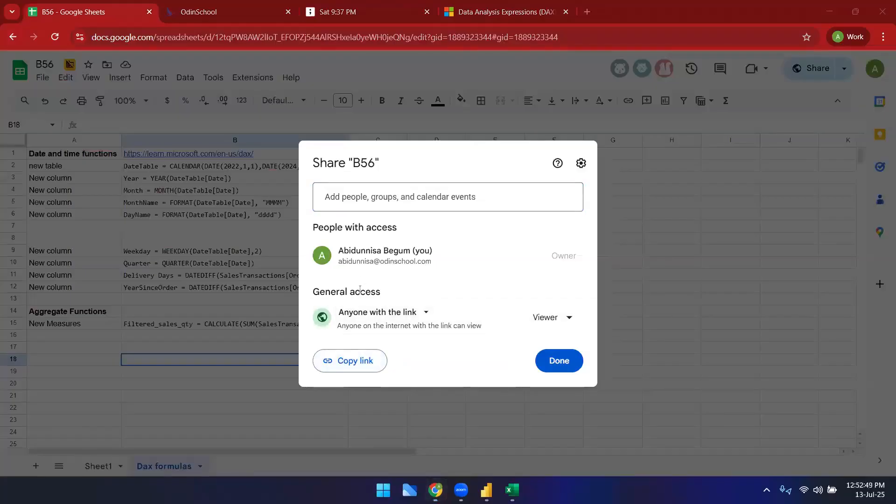
click(379, 391)
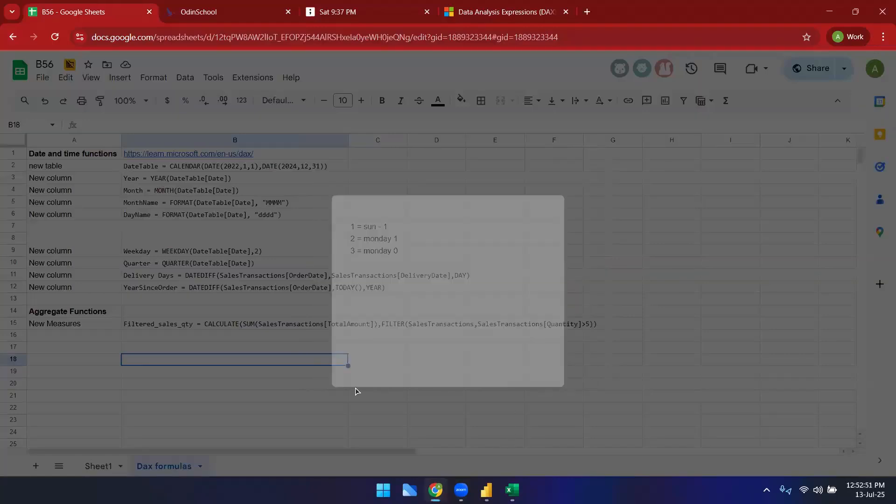
click(351, 387)
Step: In Power BI, add a Target_customer column defined as IF(SalesTransactions[TotalAmount] > 2000, "Yes", "No")
mouse_move(485, 490)
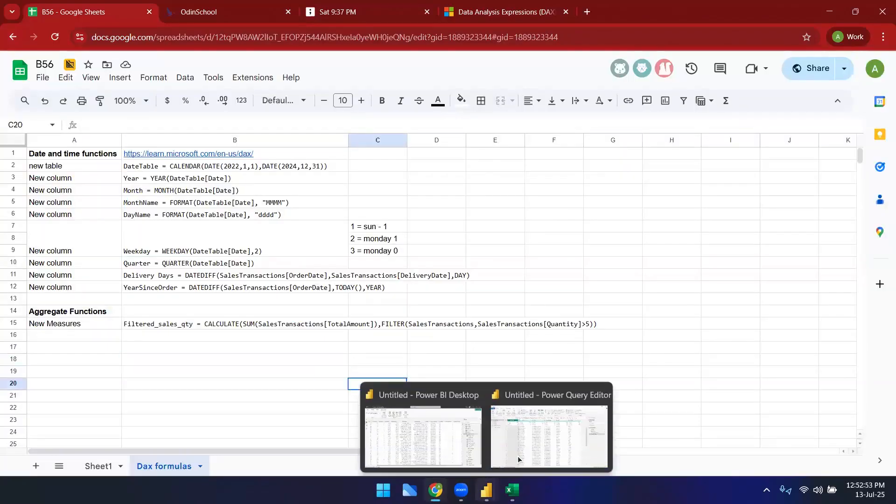
click(413, 427)
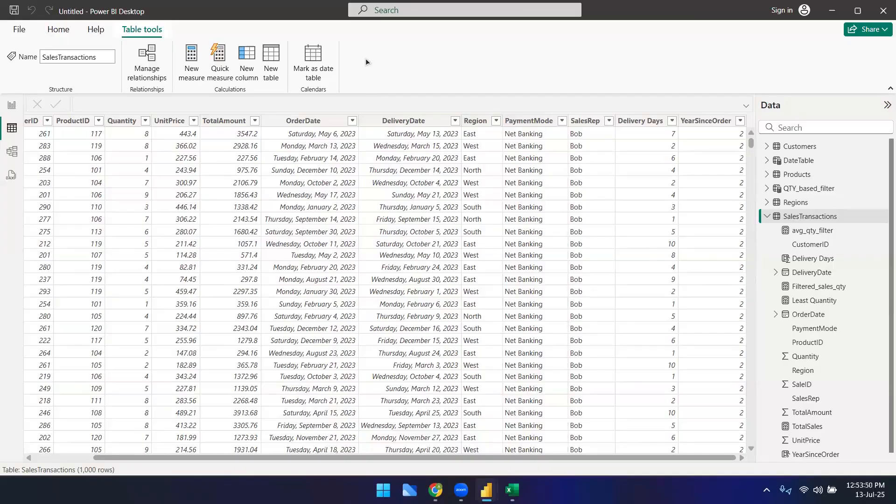
click(249, 77)
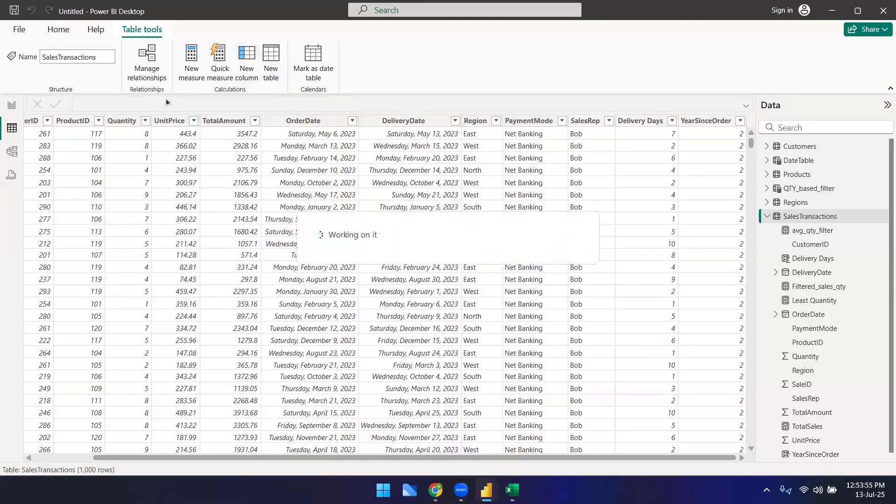
text(Target)
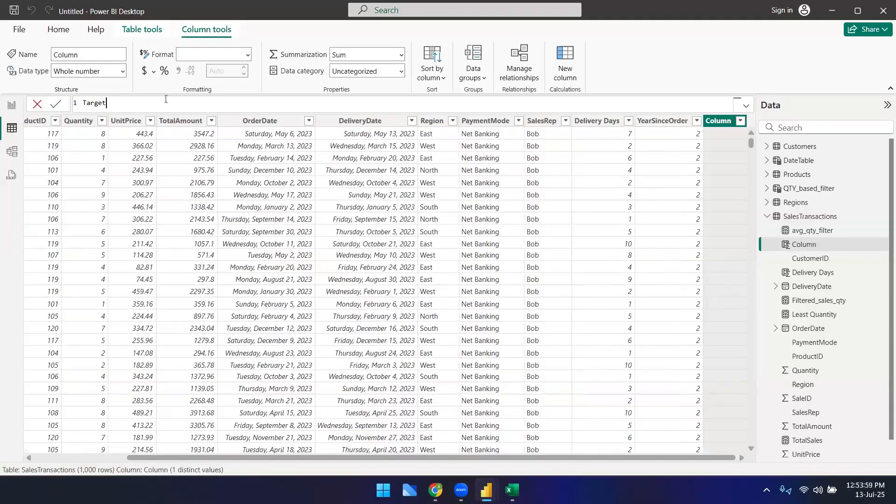
text(_customer =)
text(if)
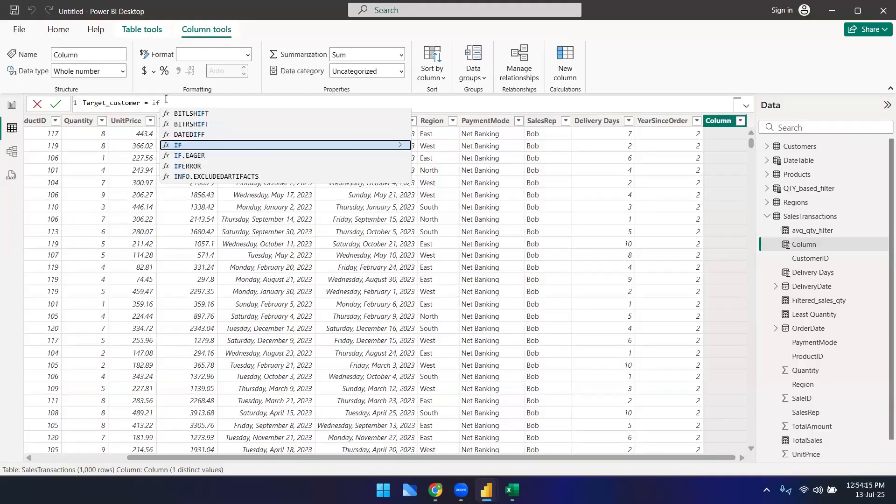
key(Tab)
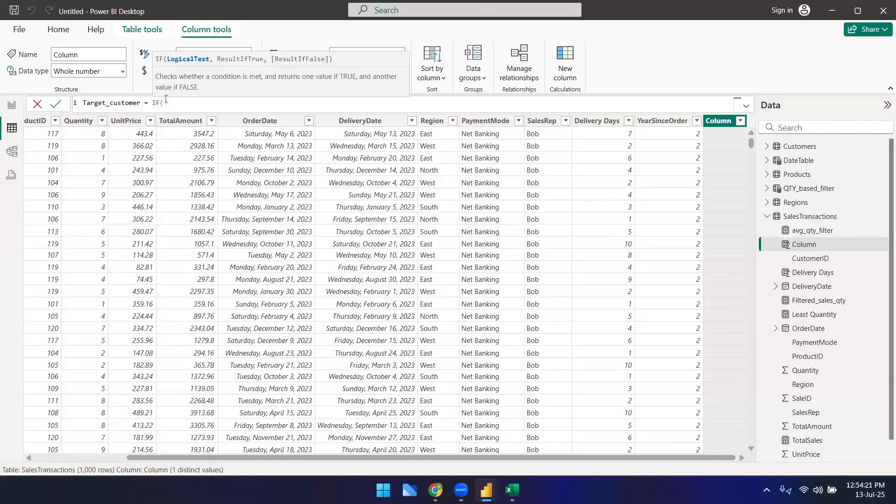
text(tot)
key(Down)
key(Down)
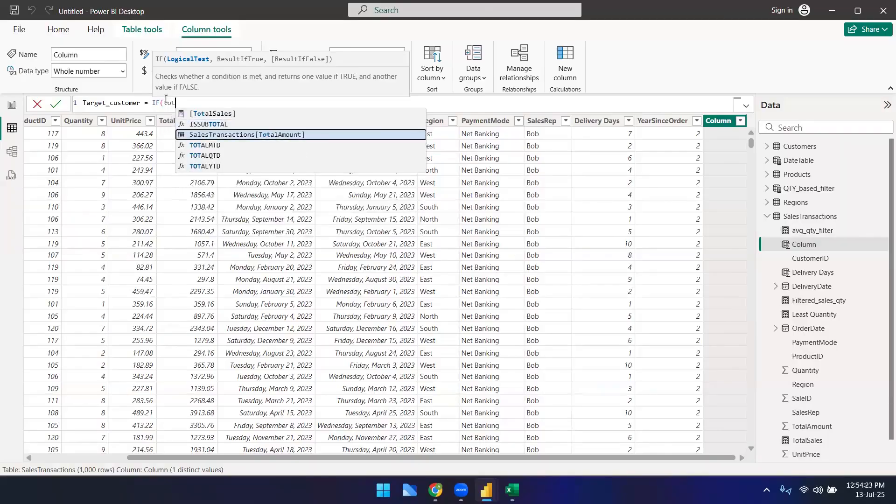
key(Tab)
text(>)
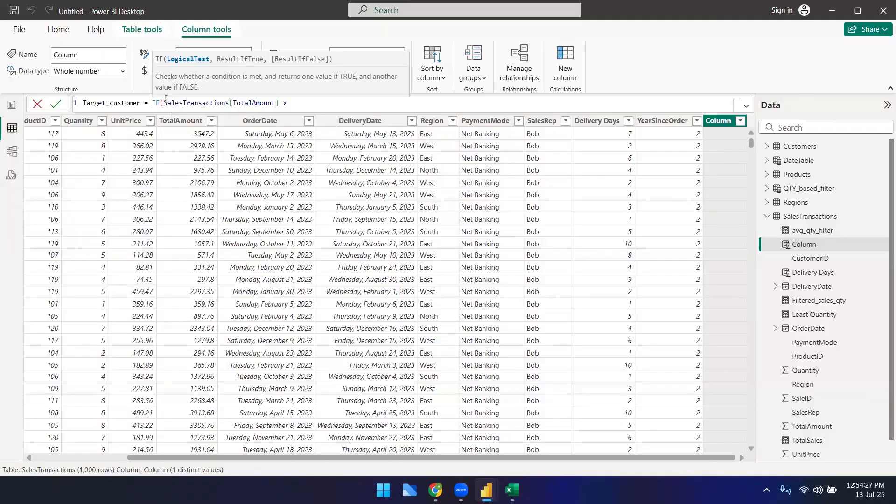
text( 2000, "Yes")
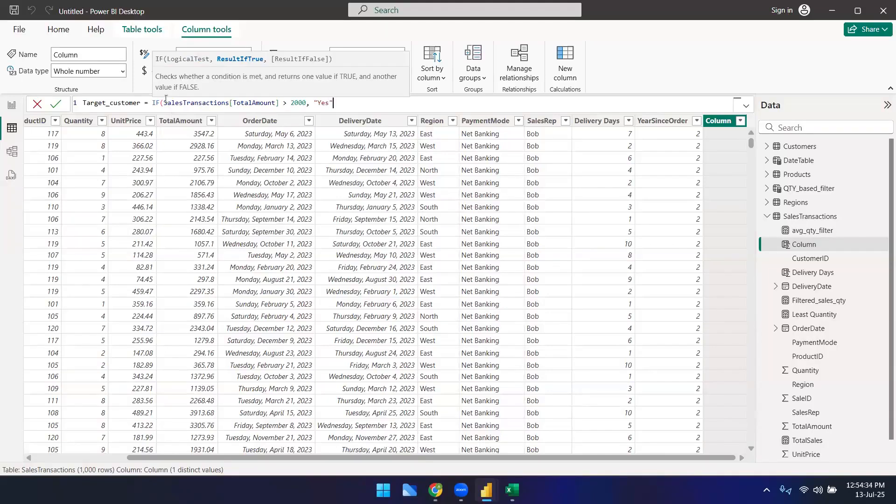
text(, "No")
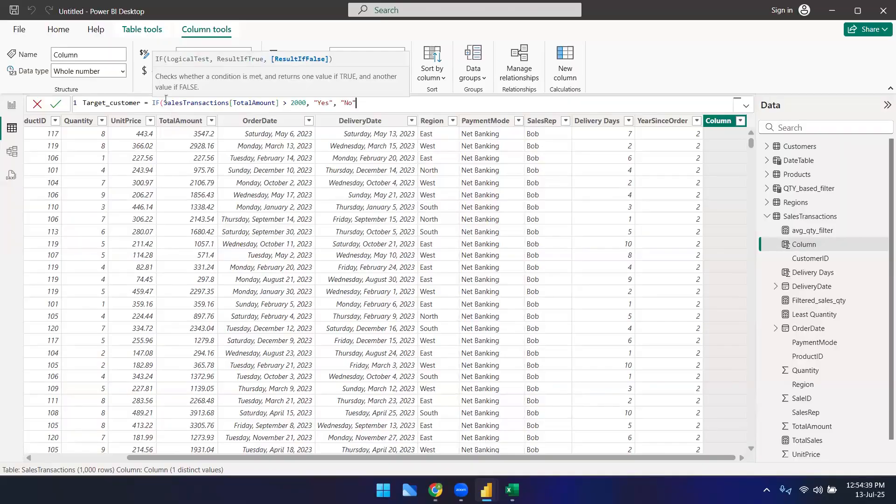
text())
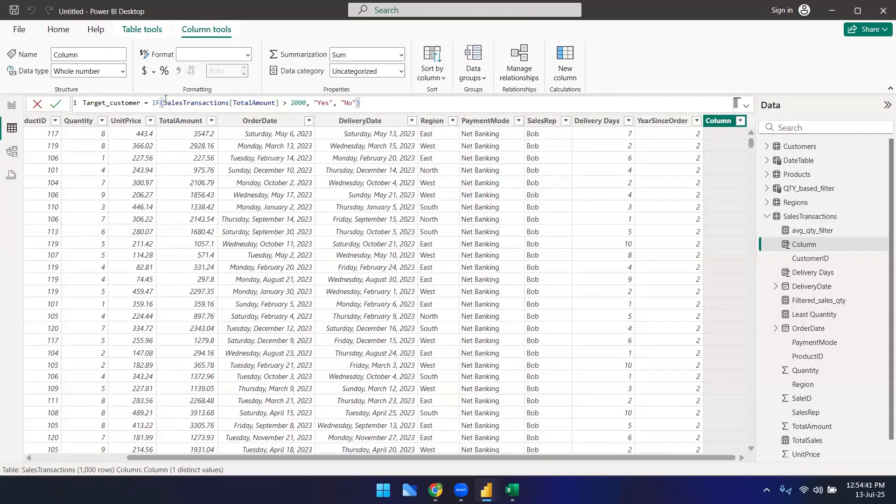
key(Return)
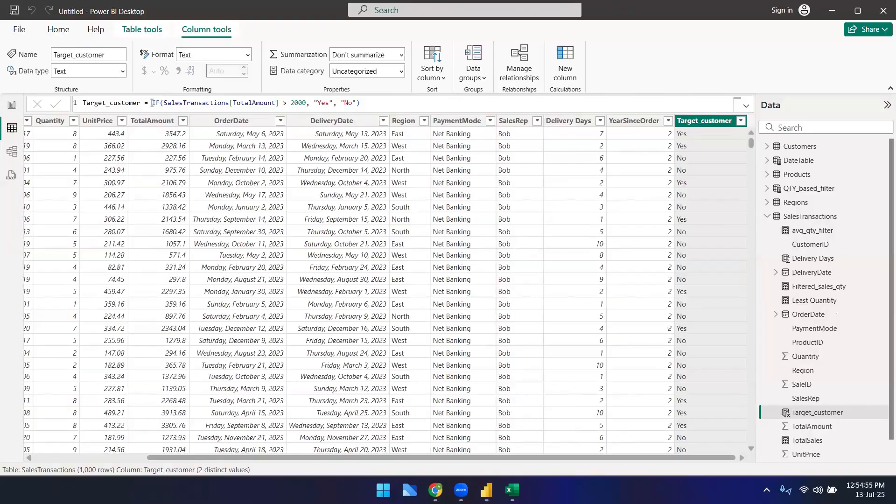
Step: Highlight the condition and the result values within the Target_customer formula to explain them
drag(306, 102, 284, 103)
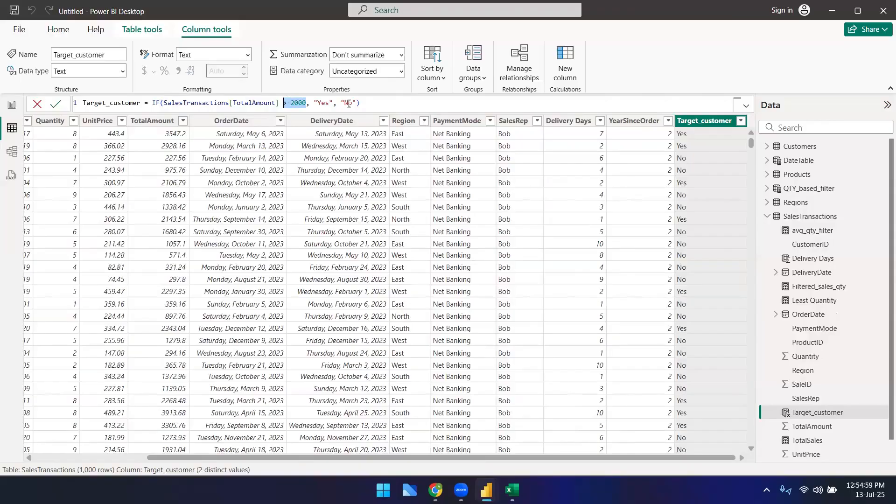
click(158, 104)
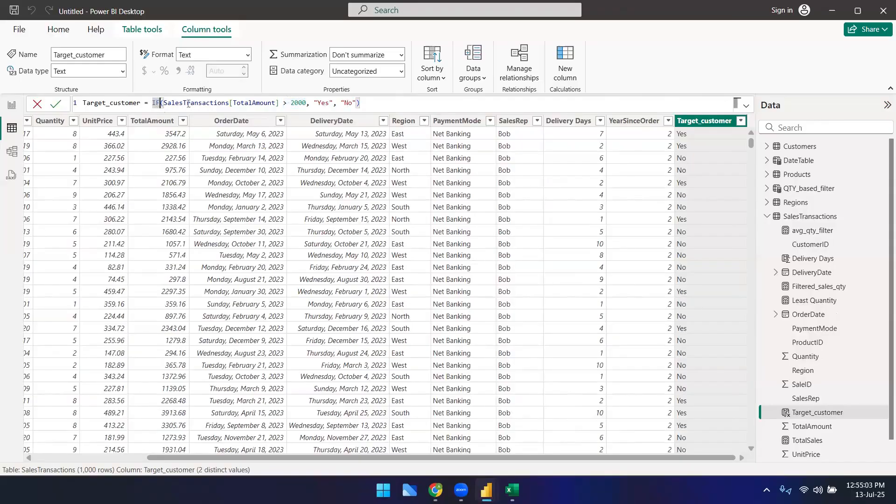
drag(306, 102, 164, 103)
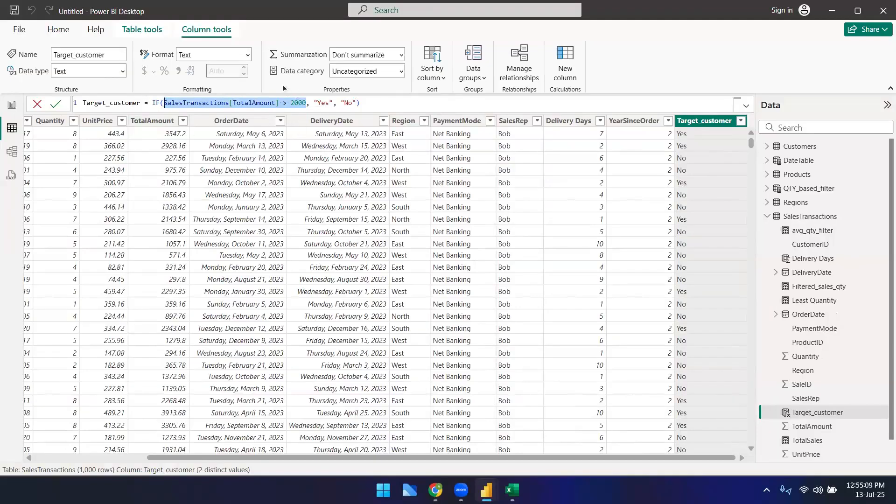
double_click(322, 103)
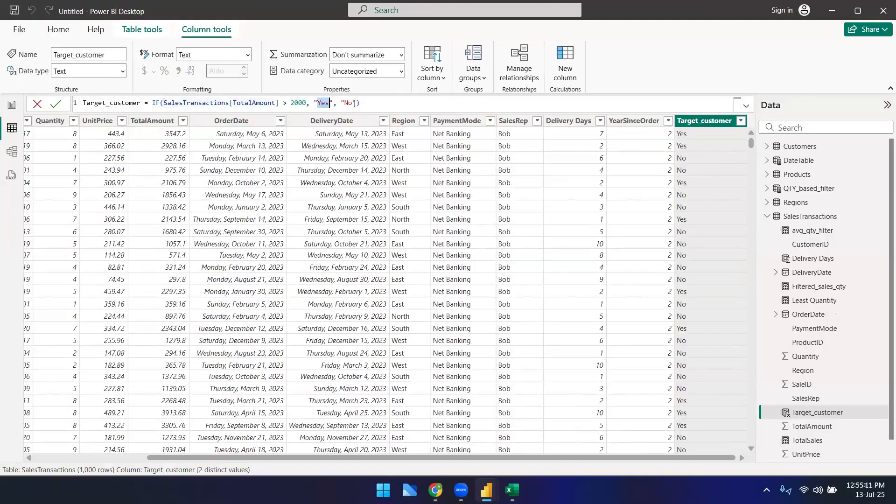
Step: Extend the Target_customer condition with && SalesTransactions[Region] = "South" && SalesTransactions[PaymentMode] = "Net Banking" and commit the formula
double_click(348, 103)
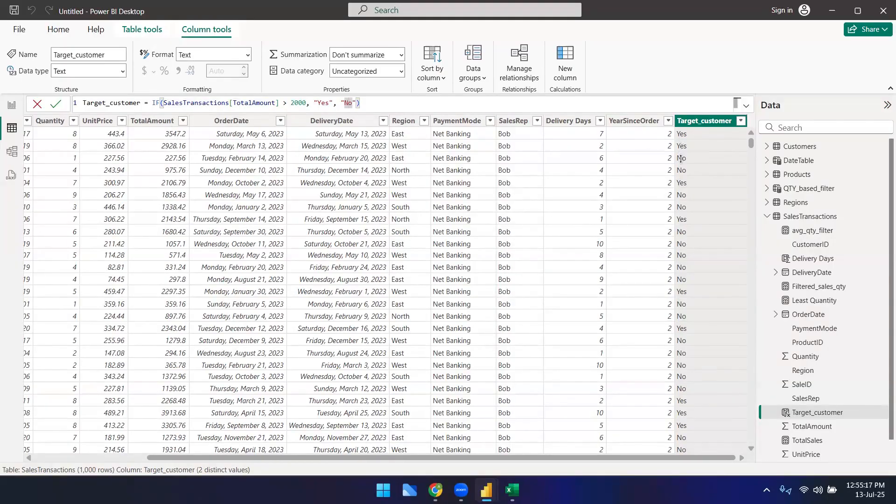
click(400, 106)
click(308, 103)
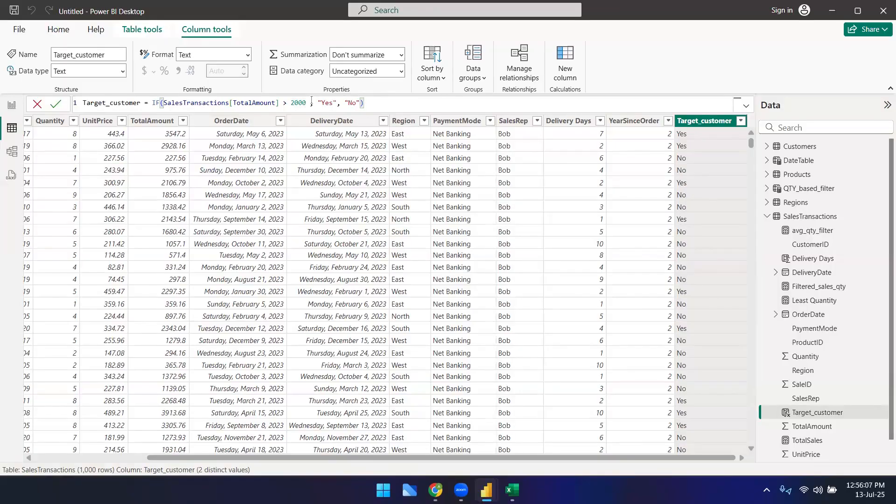
text(&&)
click(310, 102)
double_click(310, 103)
mouse_move(326, 105)
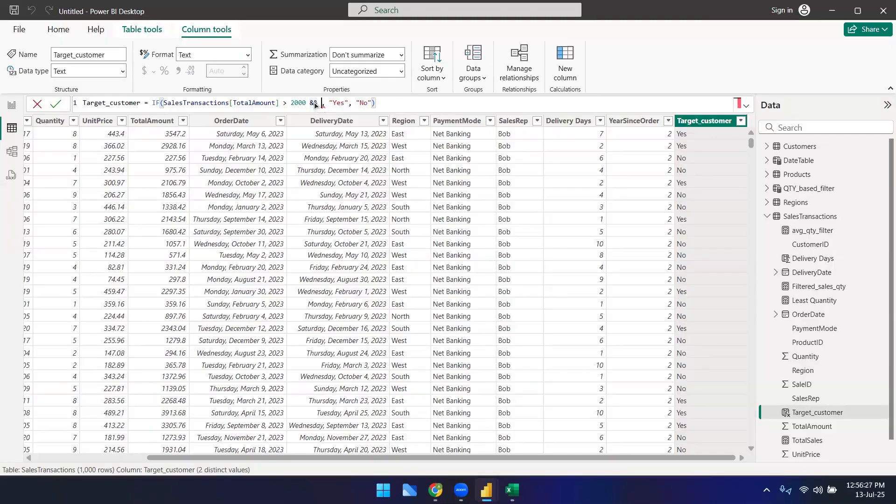
text(SalesTransactions[Region])
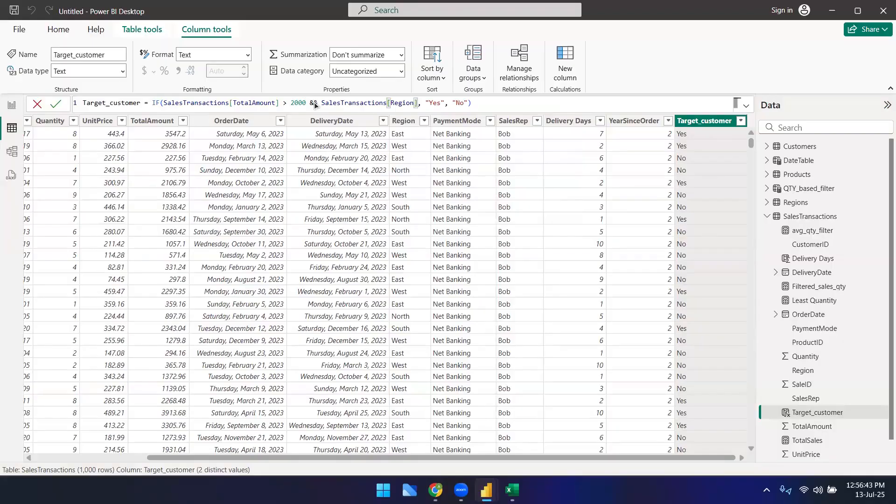
text(= ")
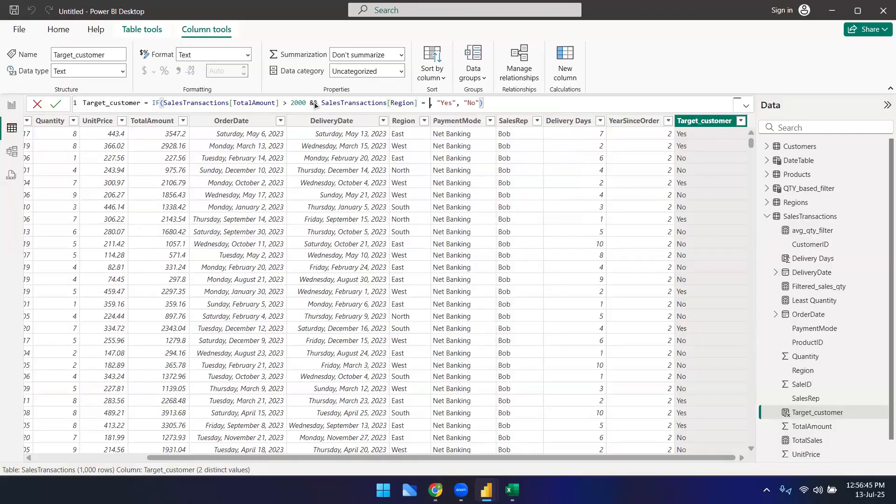
text(South")
text( && )
text(SalesTransactions[PaymentMode])
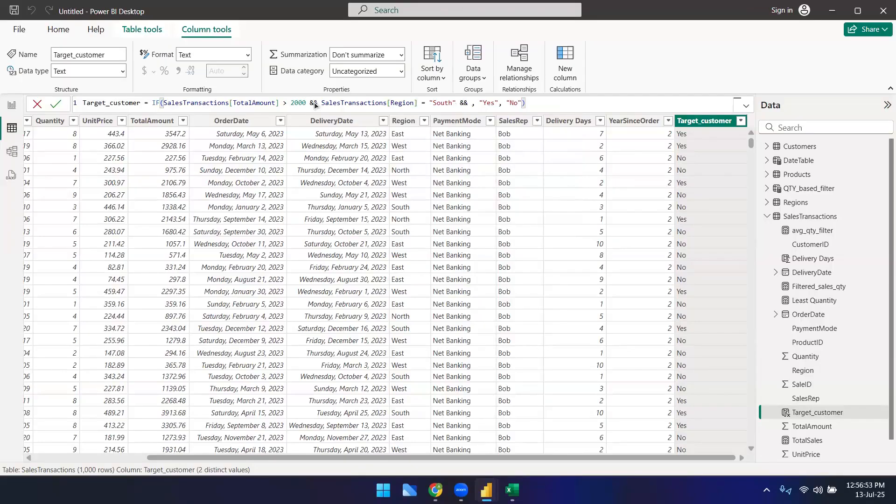
key(Tab)
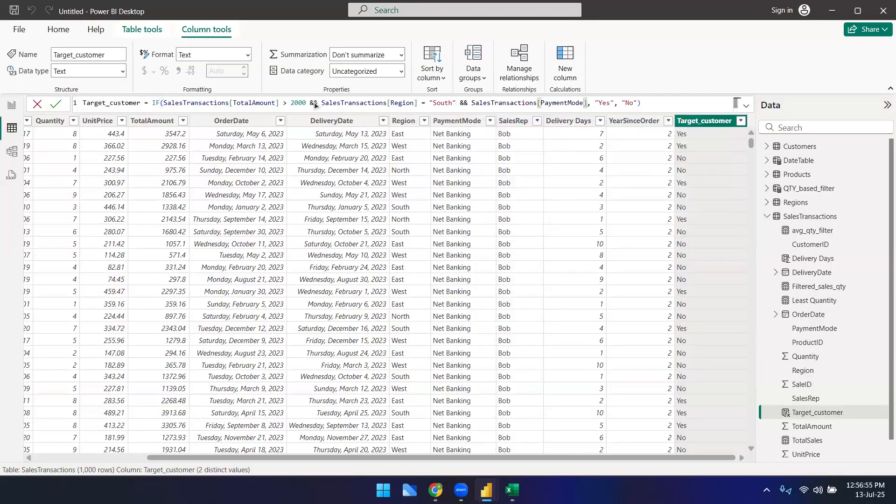
text(= ")
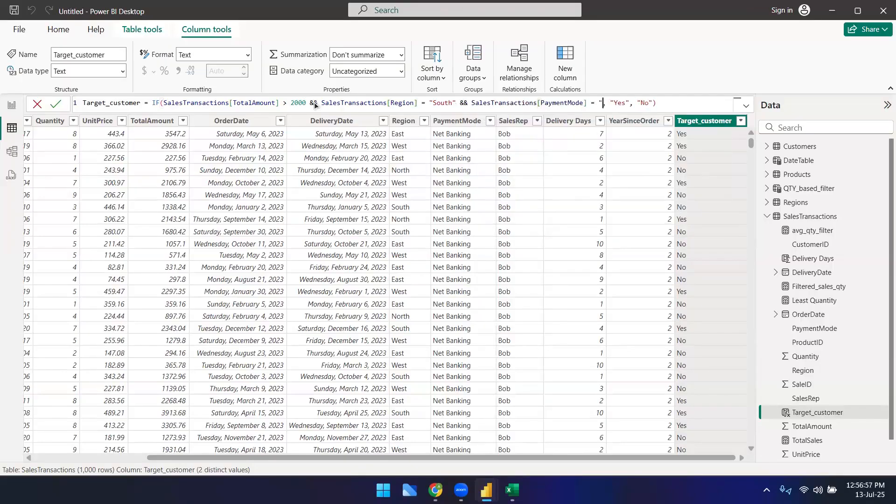
text(Net Banking")
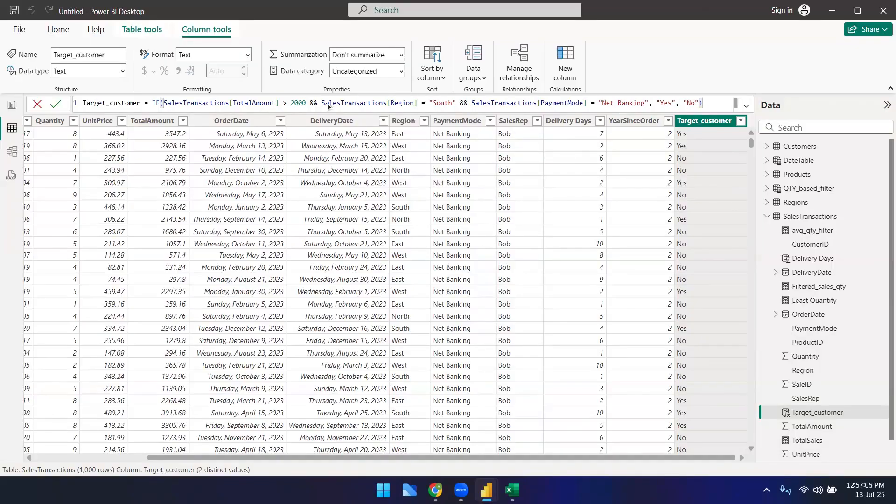
click(665, 103)
click(693, 101)
click(721, 100)
key(Return)
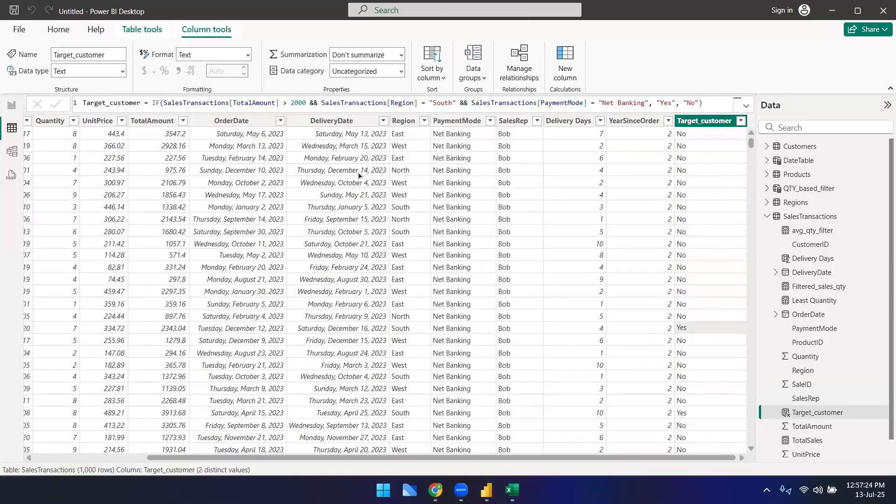
Step: Replace both && operators in the Target_customer formula with || and commit it
click(499, 103)
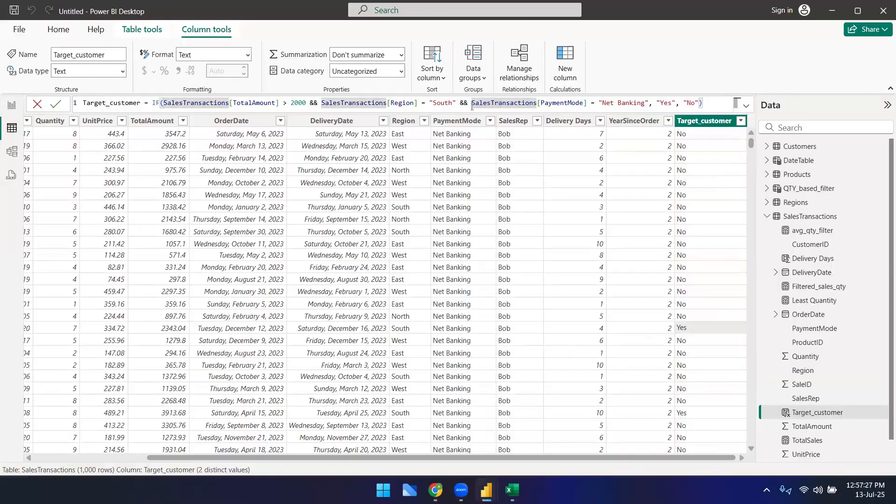
double_click(310, 104)
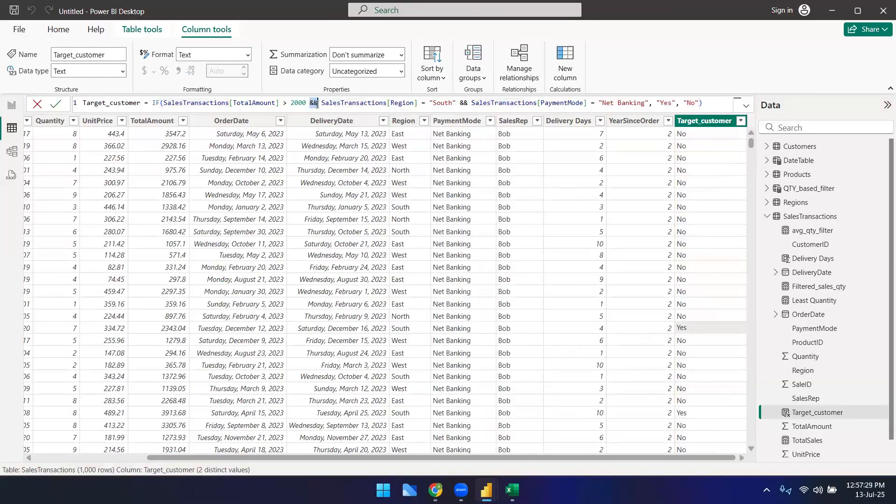
double_click(156, 103)
click(710, 103)
click(317, 103)
key(BackSpace)
key(BackSpace)
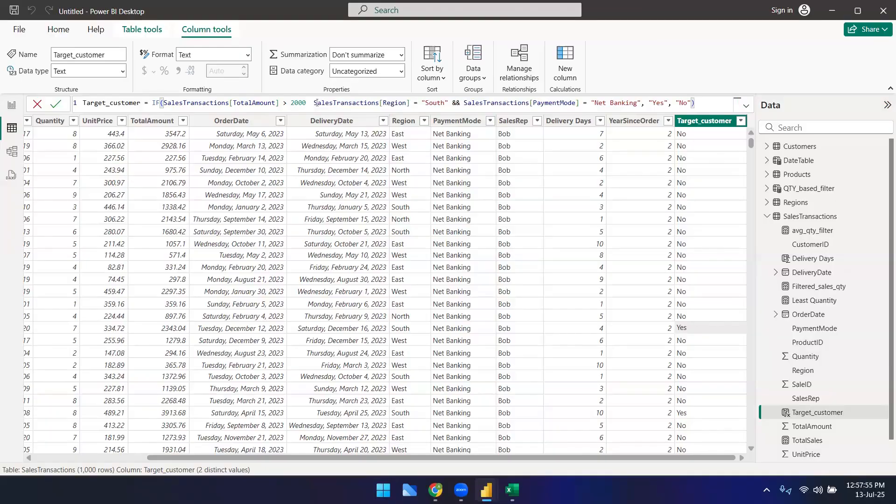
text(||)
key(Right)
key(Right)
key(Right)
key(Right)
key(Right)
key(Right)
key(Right)
key(Right)
key(Right)
key(Right)
key(Right)
key(Right)
key(Right)
key(Right)
key(Right)
key(Right)
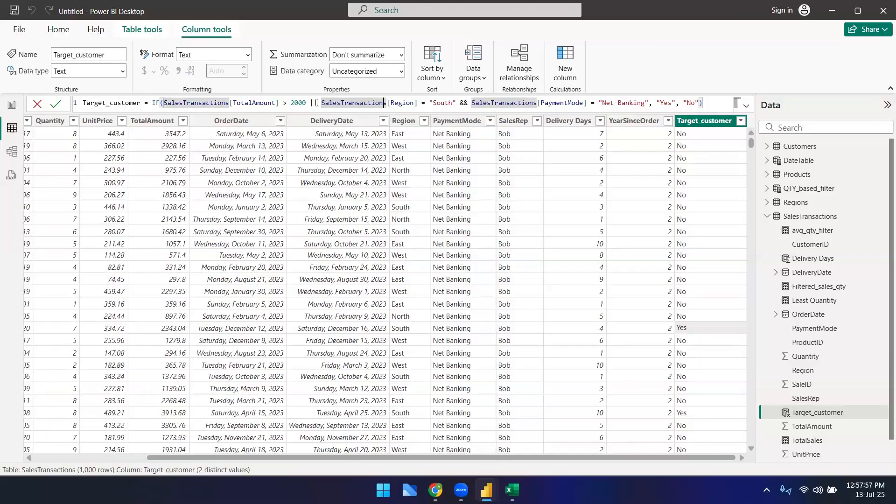
key(Right)
key(Right)
key(Right)
key(Right)
key(Right)
key(Right)
key(Right)
key(Right)
key(Right)
key(Right)
key(Right)
key(Right)
key(Right)
key(Right)
key(Right)
key(Right)
key(Right)
key(Right)
key(Right)
key(Right)
key(Left)
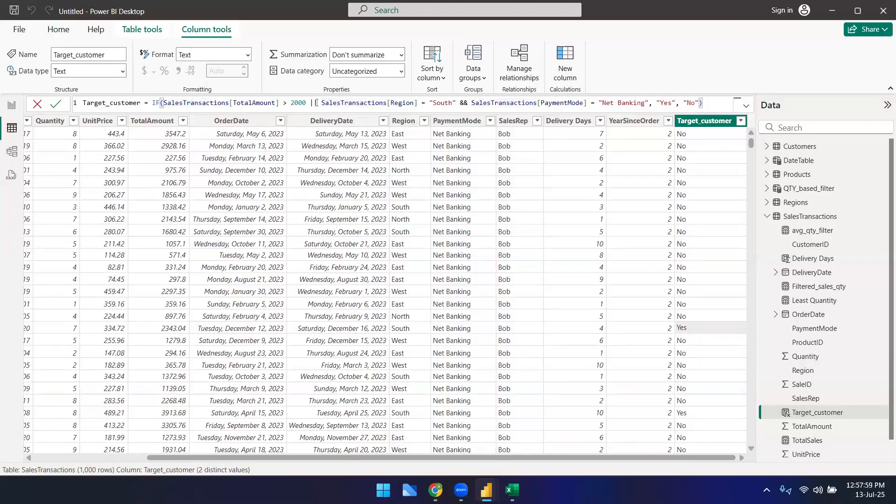
key(BackSpace)
key(BackSpace)
text(||)
key(Return)
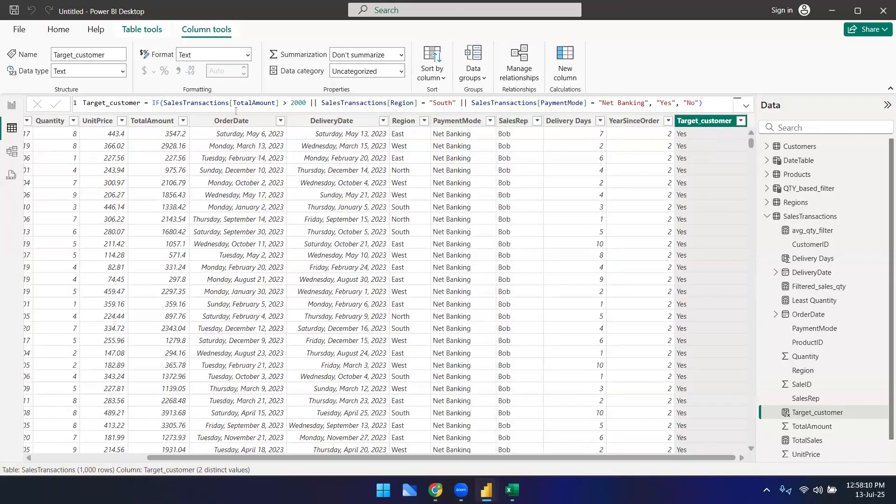
Step: Change both || operators in the Target_customer formula back to && and commit it
click(445, 102)
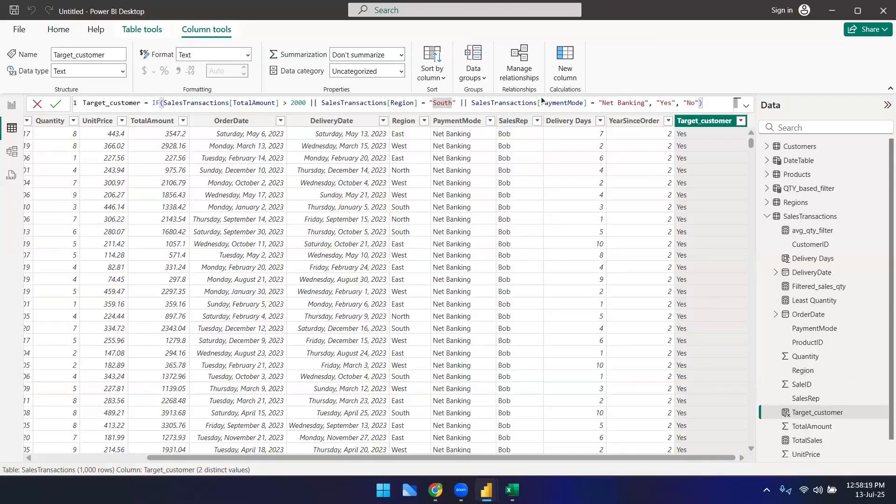
click(316, 103)
key(BackSpace)
key(BackSpace)
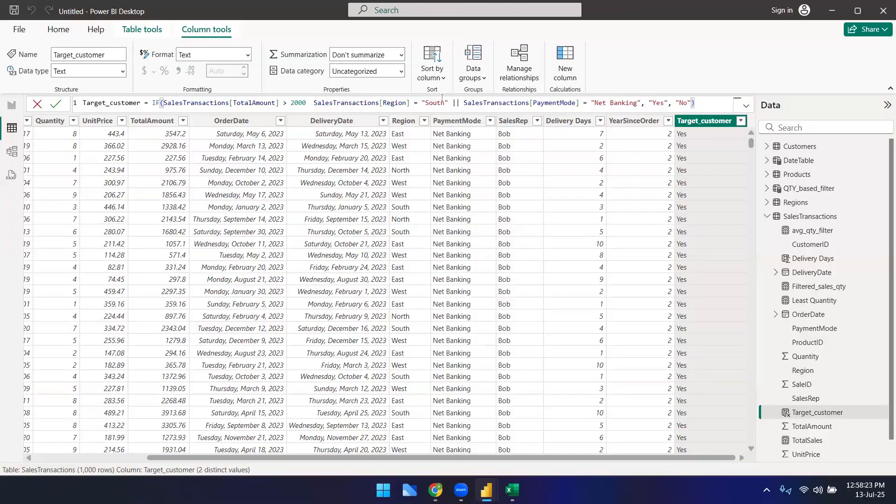
text(&&)
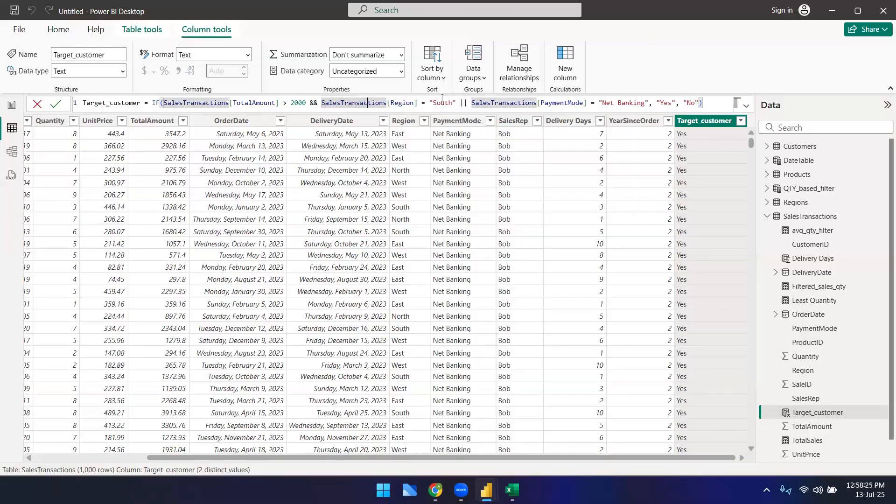
key(Right)
key(Right)
key(Right)
key(Right)
key(Right)
key(Right)
key(Right)
key(Right)
key(Right)
key(Right)
key(Right)
key(Right)
key(Right)
key(Right)
key(Right)
key(BackSpace)
key(BackSpace)
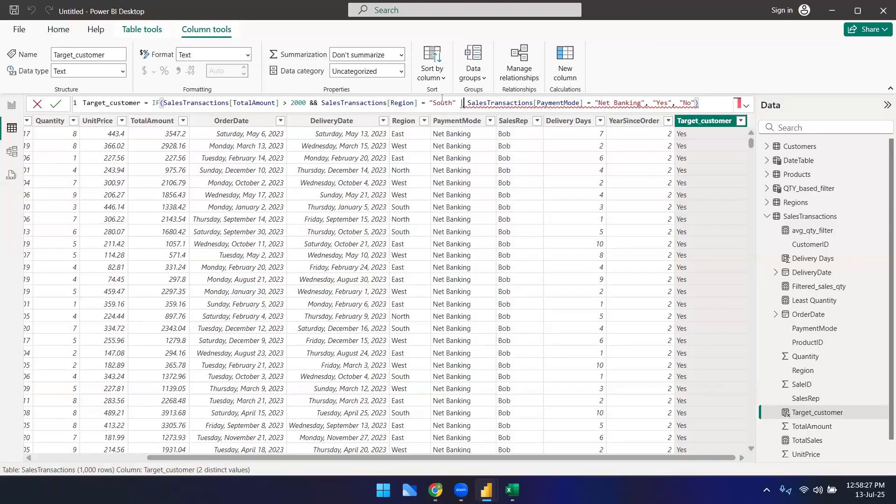
text(&&)
key(Return)
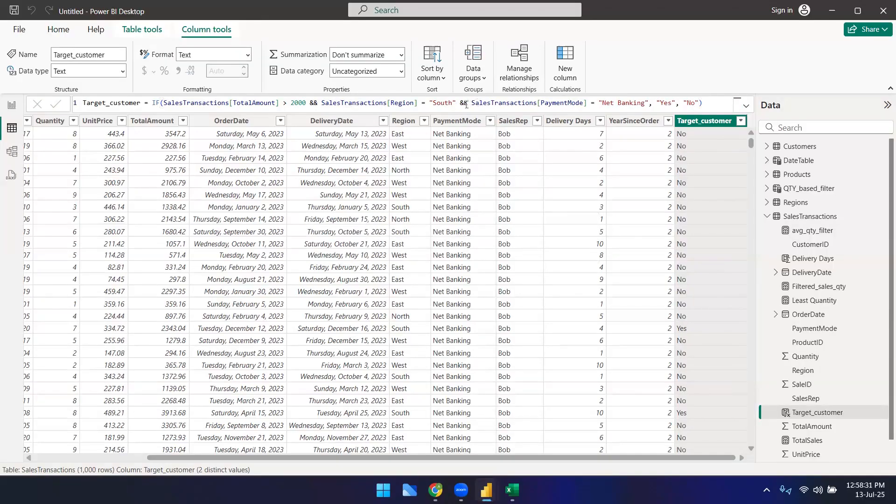
Step: Highlight the IF function and the && operators in the Target_customer formula to explain them
double_click(463, 102)
click(711, 102)
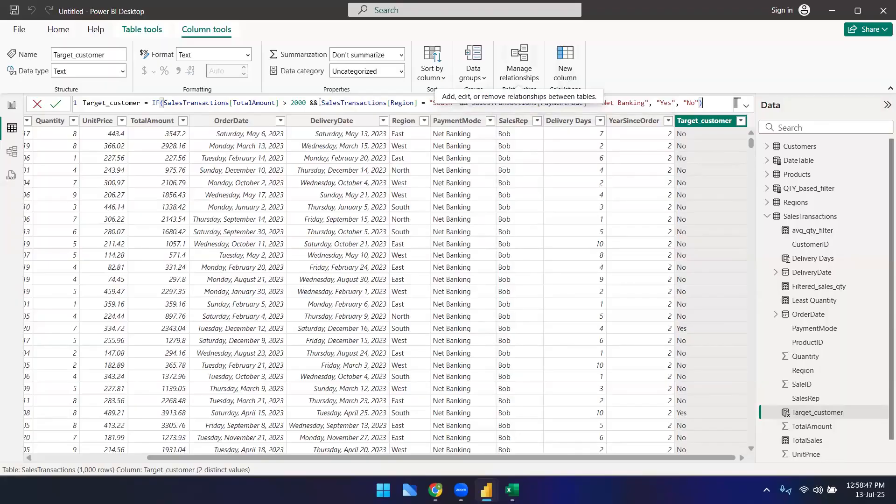
double_click(312, 103)
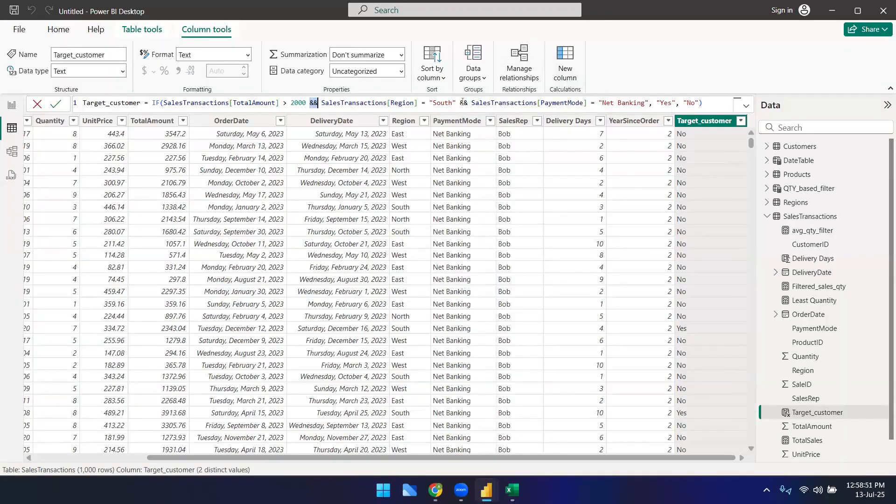
double_click(464, 103)
click(679, 68)
click(157, 102)
double_click(156, 103)
double_click(314, 102)
double_click(463, 102)
click(704, 66)
Step: Add a new column named target_customer_AND and begin its formula with IF(AND(
click(564, 65)
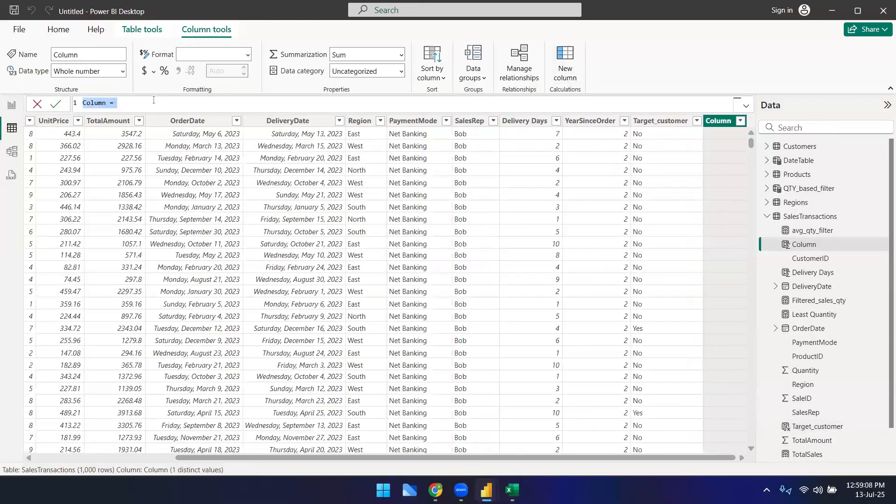
click(154, 103)
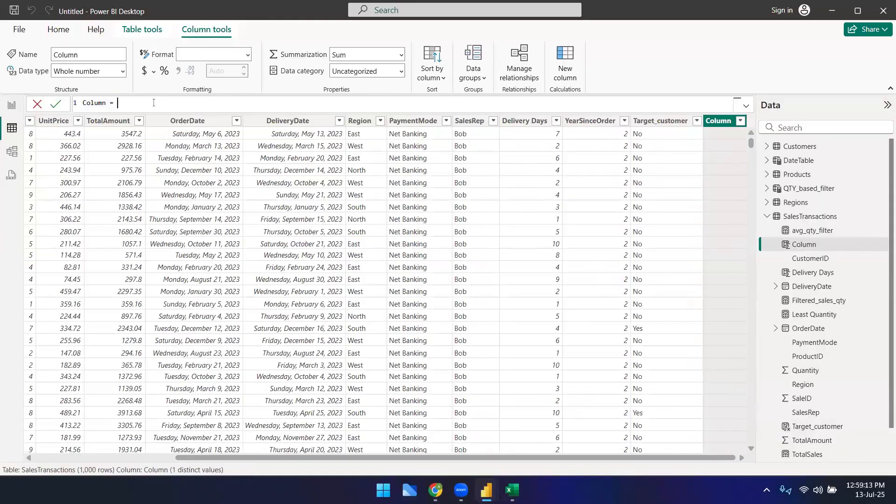
key(BackSpace)
key(BackSpace)
key(BackSpace)
key(BackSpace)
key(BackSpace)
key(BackSpace)
key(BackSpace)
key(BackSpace)
key(BackSpace)
text(target_customer_AND = if)
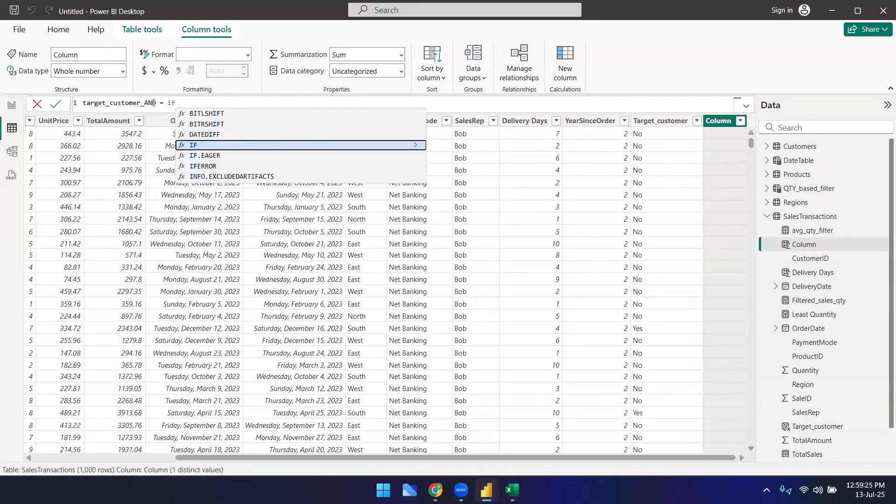
key(Tab)
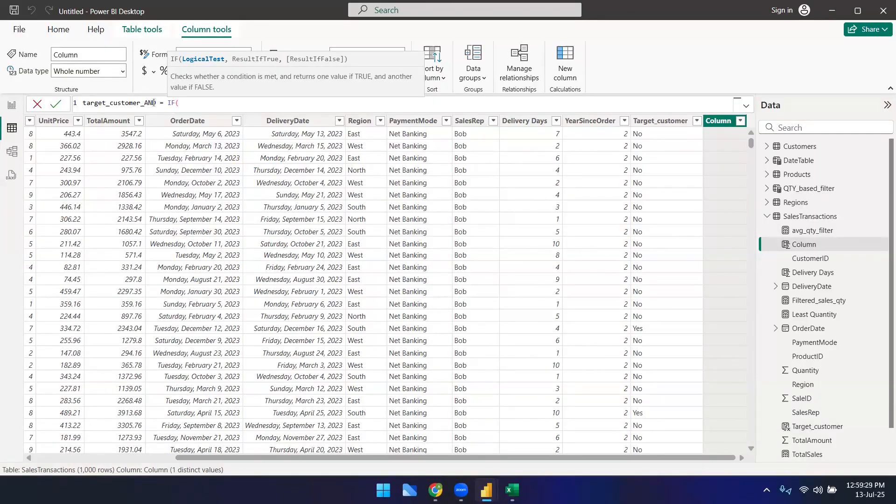
text(And)
key(Tab)
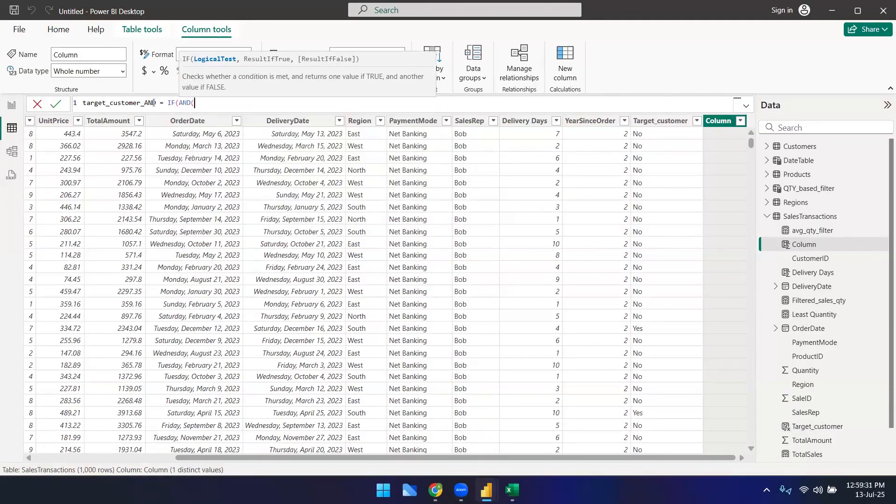
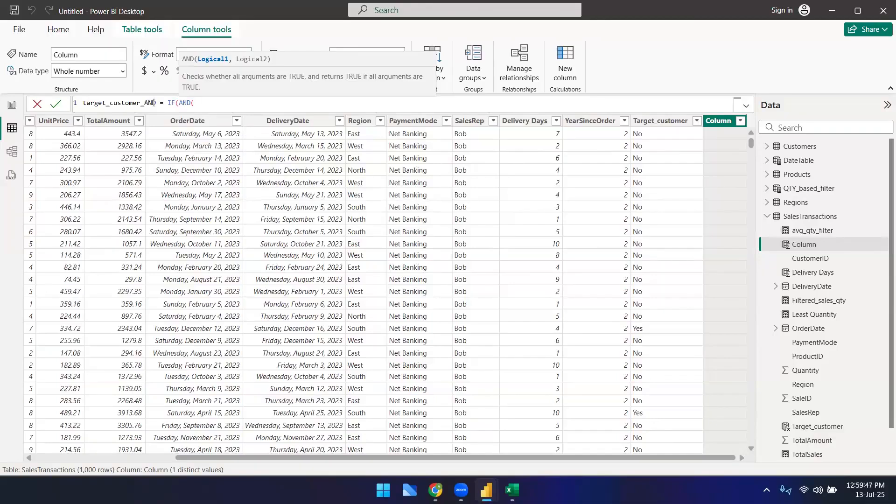
Step: Continue the target_customer_AND formula with the first AND condition SalesTransactions[TotalAmount] > 2000
text(sle)
key(BackSpace)
key(BackSpace)
key(BackSpace)
key(BackSpace)
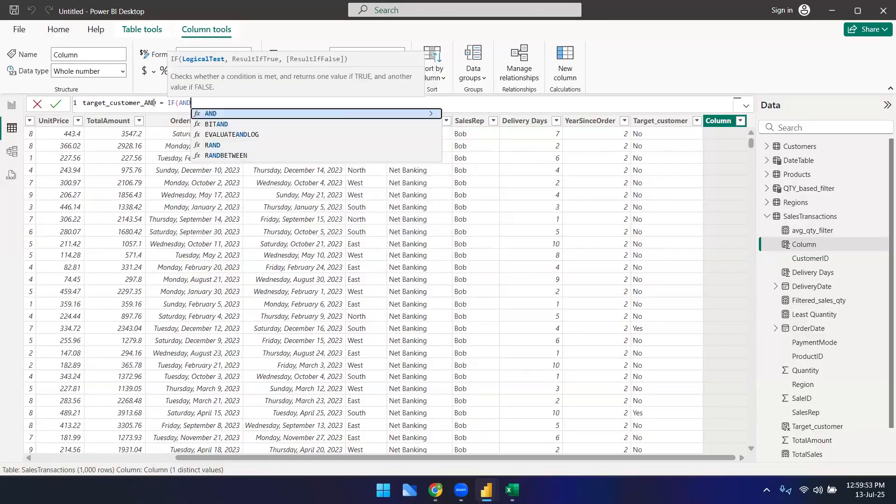
text((tot)
key(Down)
key(Down)
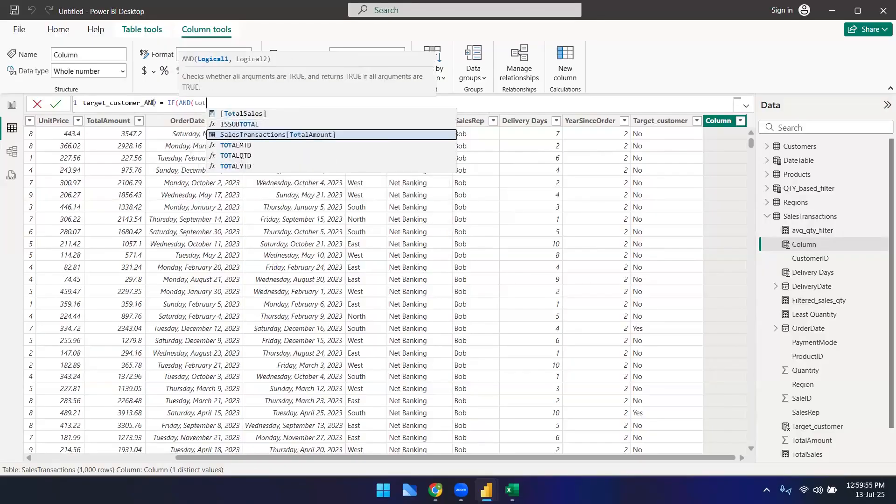
key(Tab)
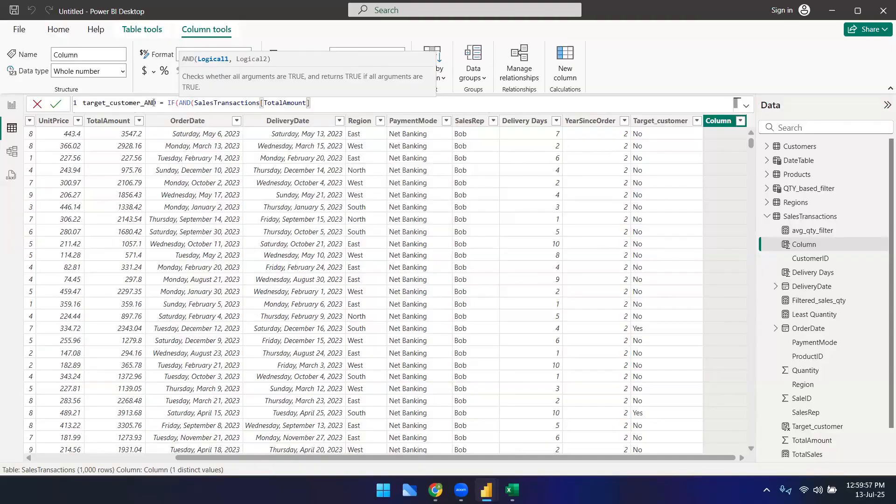
text(> 2000,)
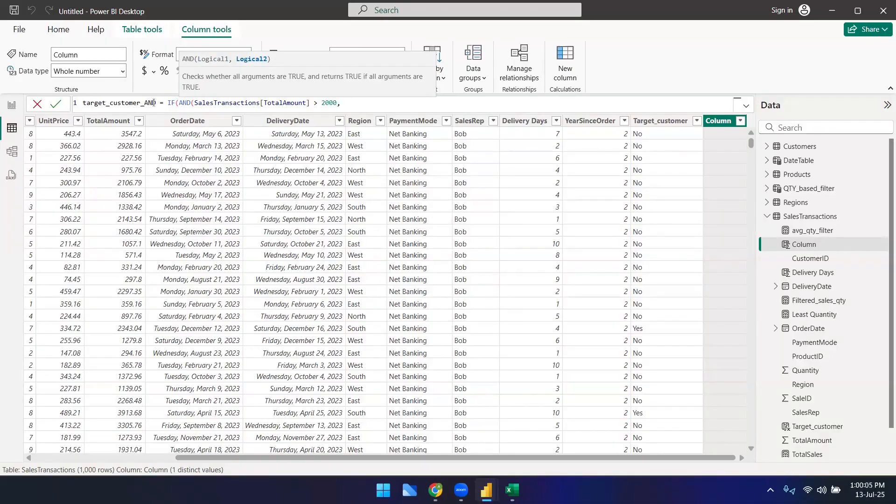
Step: Add the second AND condition SalesTransactions[Region] = "South" and start the next argument
text(Reg)
key(Tab)
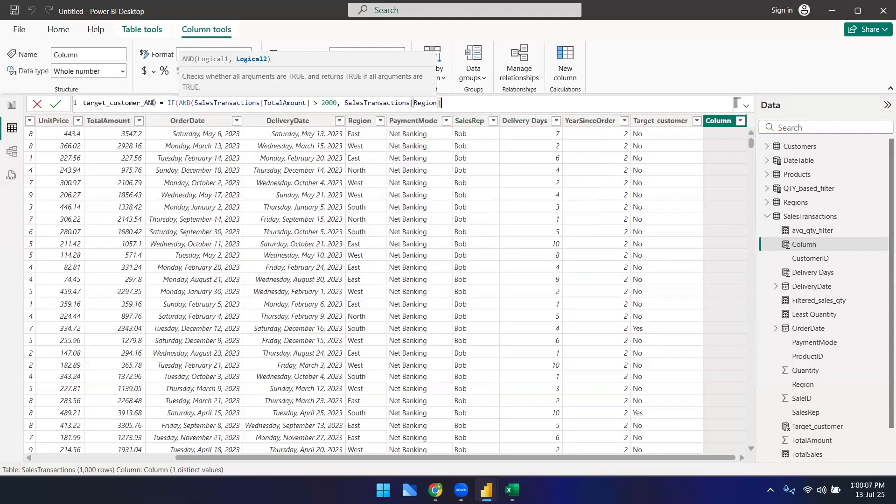
text(= "Soth)
double_click(464, 102)
text(South")
text(,)
text(Pay)
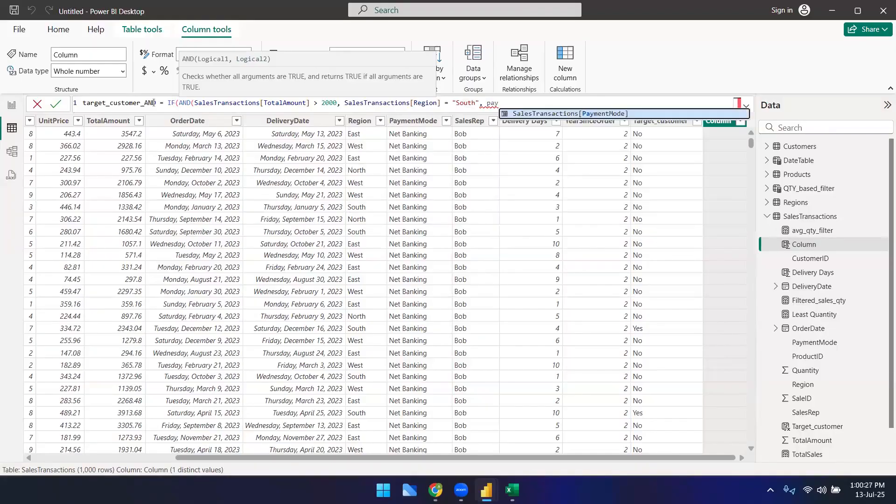
Step: Add the third condition SalesTransactions[PaymentMode] = "Net Banking" and close the AND function
key(Tab)
text(= )
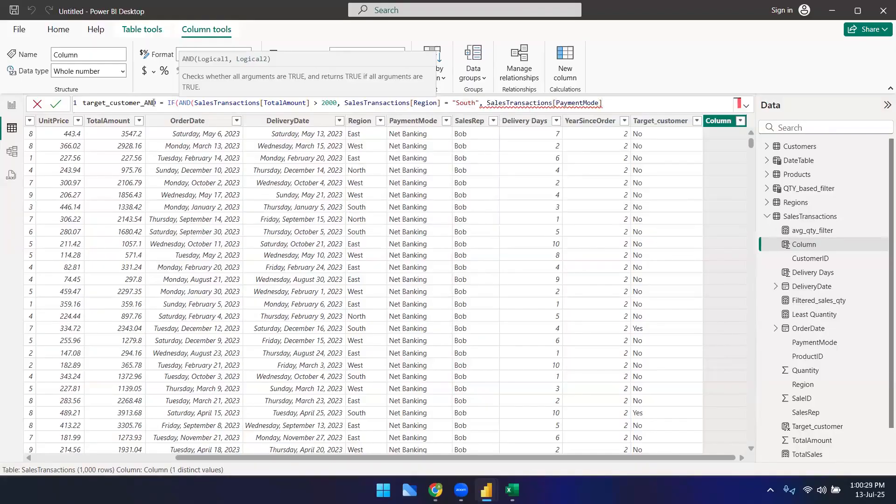
text("Netb)
key(BackSpace)
text(Banking"))
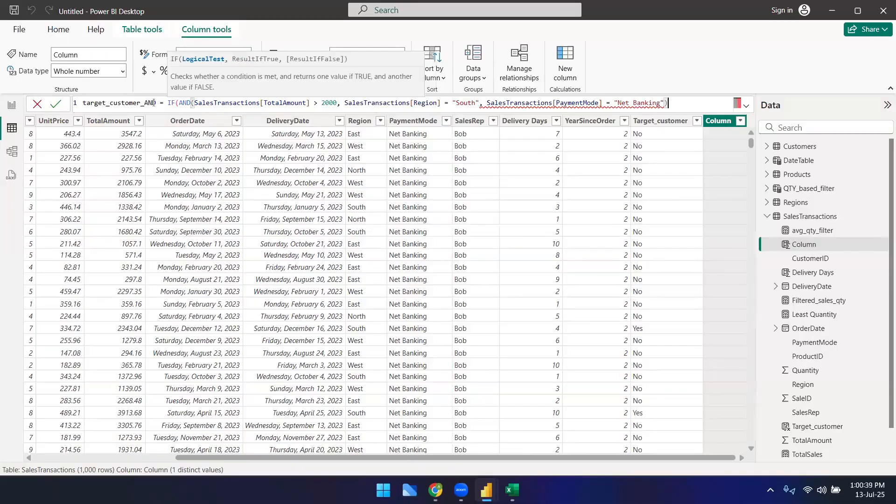
text( ")
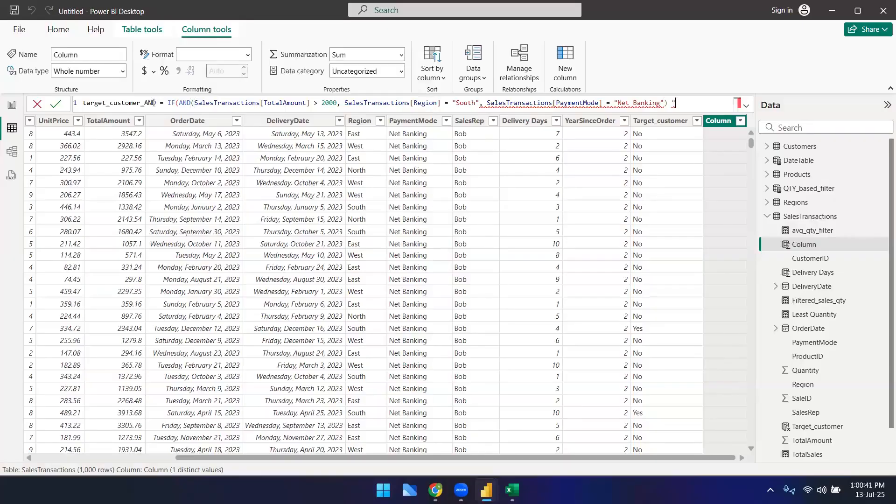
text(Yes",)
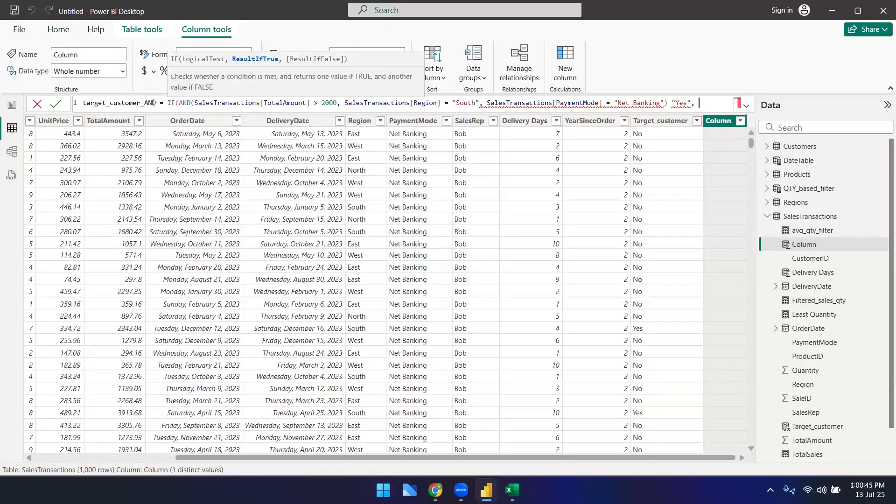
text( "No"))
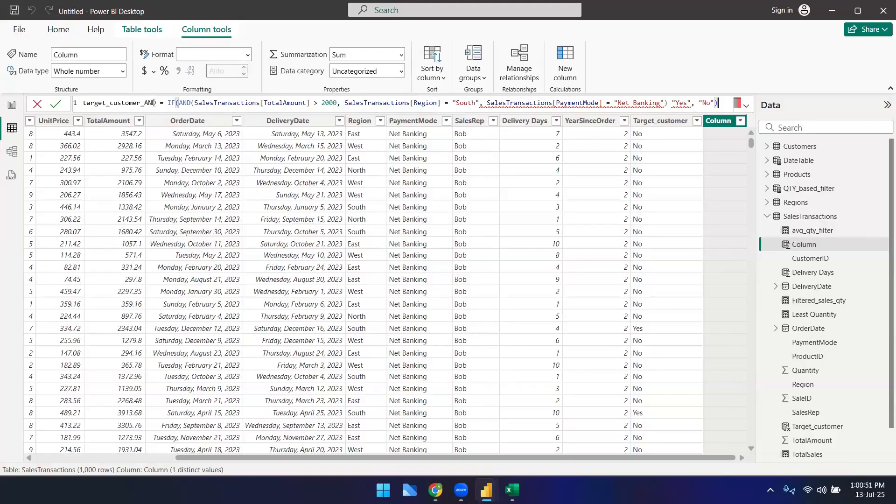
Step: Finish the IF with results "Yes" and "No" and commit the target_customer_AND formula
key(Return)
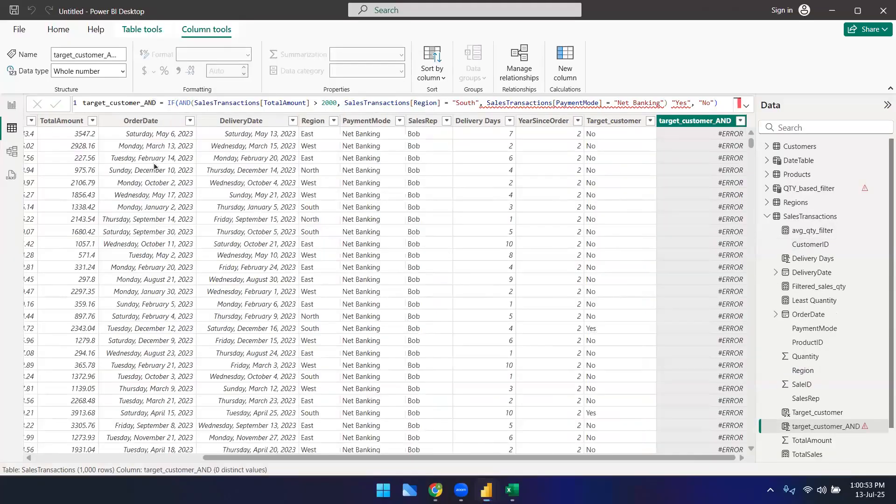
Step: Remove the PaymentMode condition, insert the missing comma before "Yes", and commit the formula
mouse_move(479, 103)
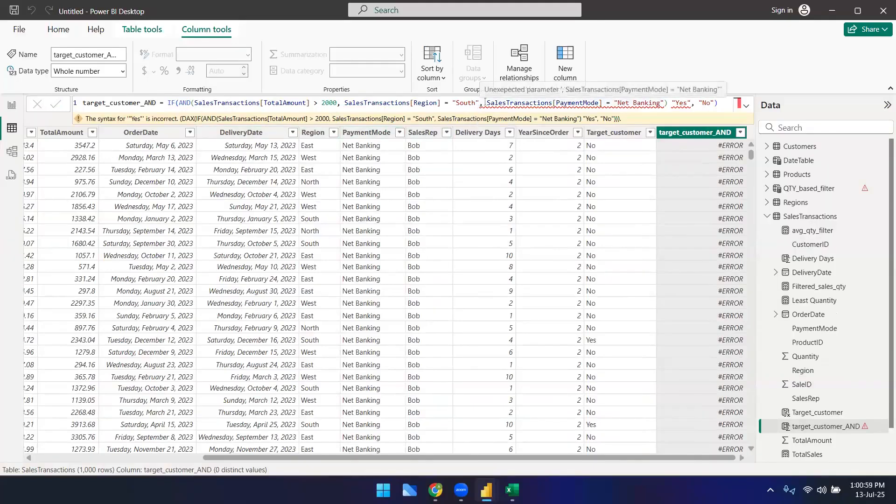
double_click(185, 104)
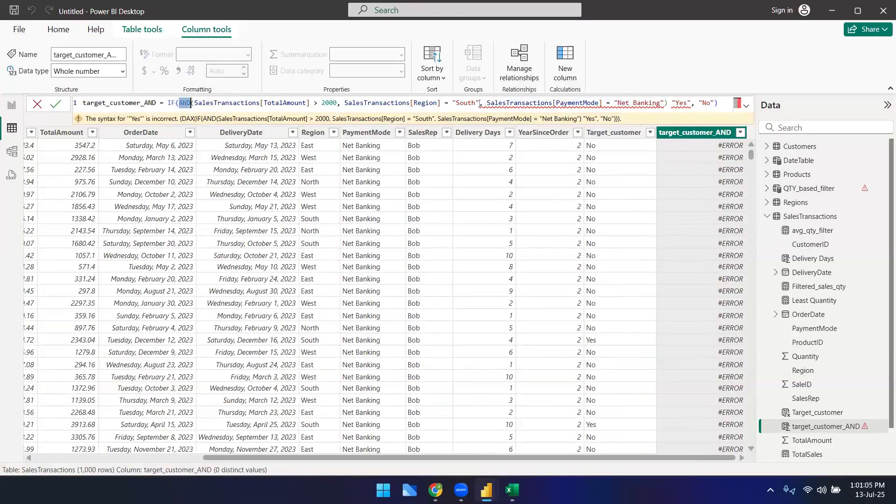
drag(479, 104, 663, 102)
key(BackSpace)
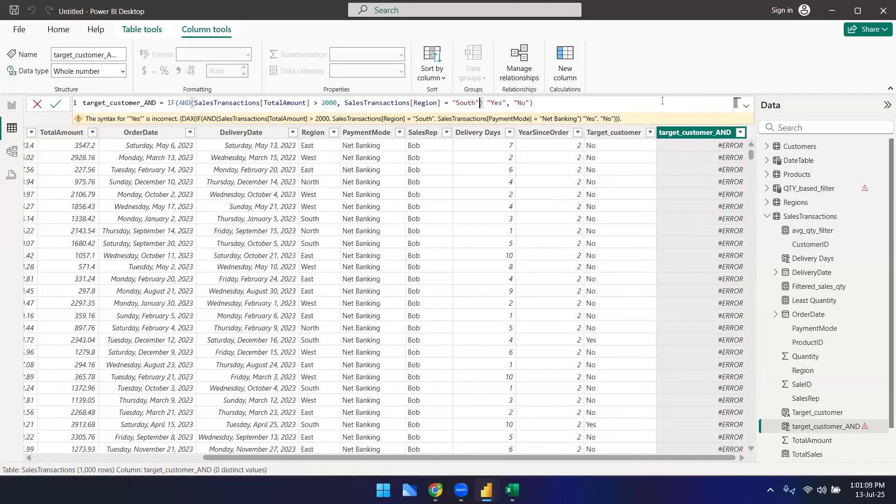
click(551, 106)
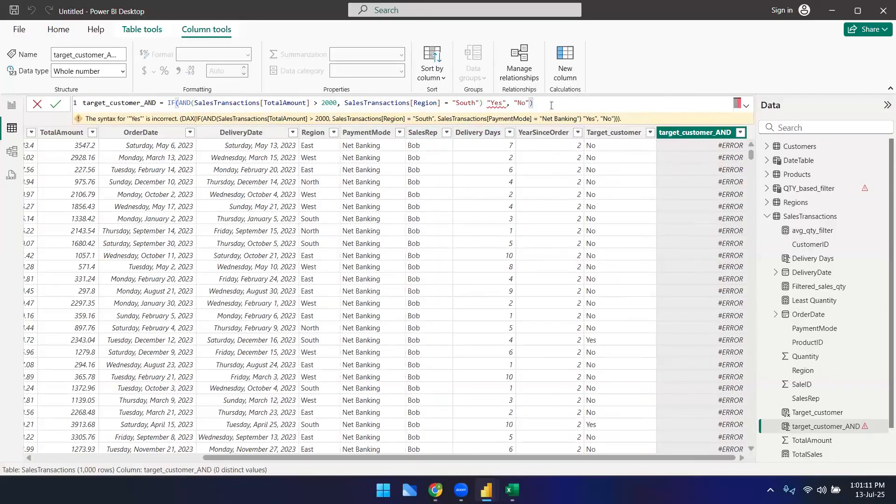
click(484, 102)
text(,)
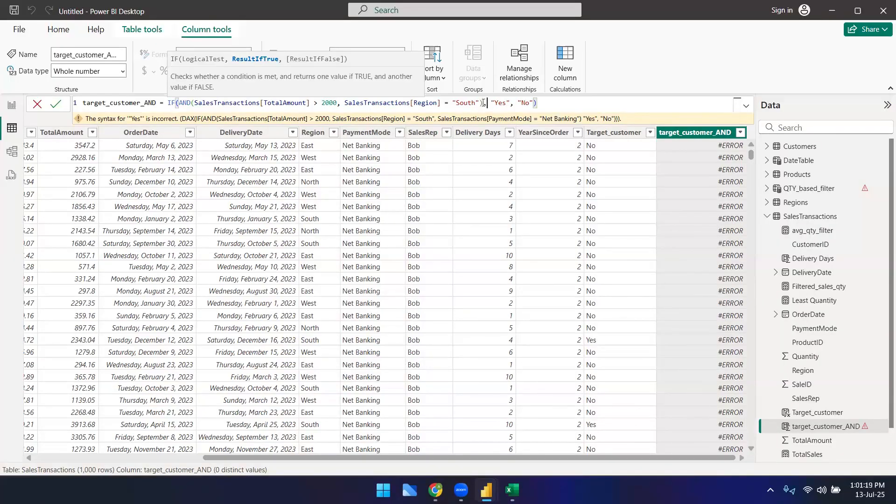
key(Return)
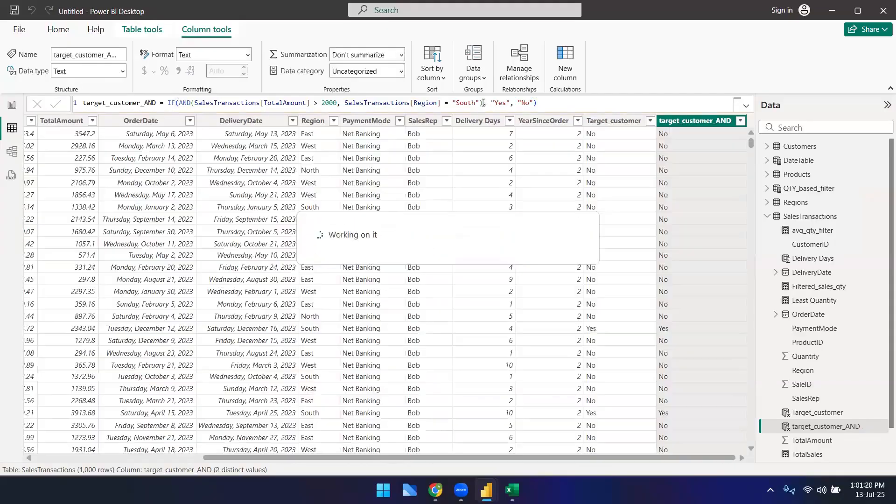
Step: Replace AND with OR in the target_customer_AND formula and commit it
click(187, 103)
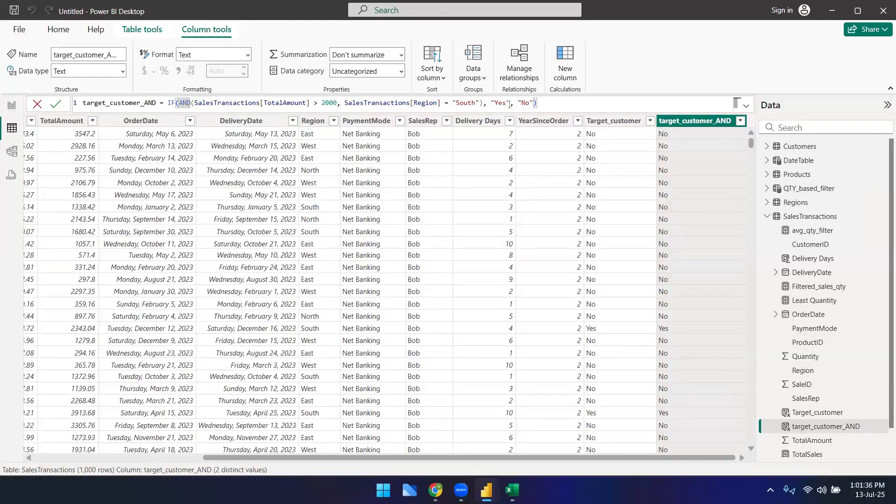
click(191, 102)
key(BackSpace)
key(BackSpace)
key(BackSpace)
key(BackSpace)
text(OR)
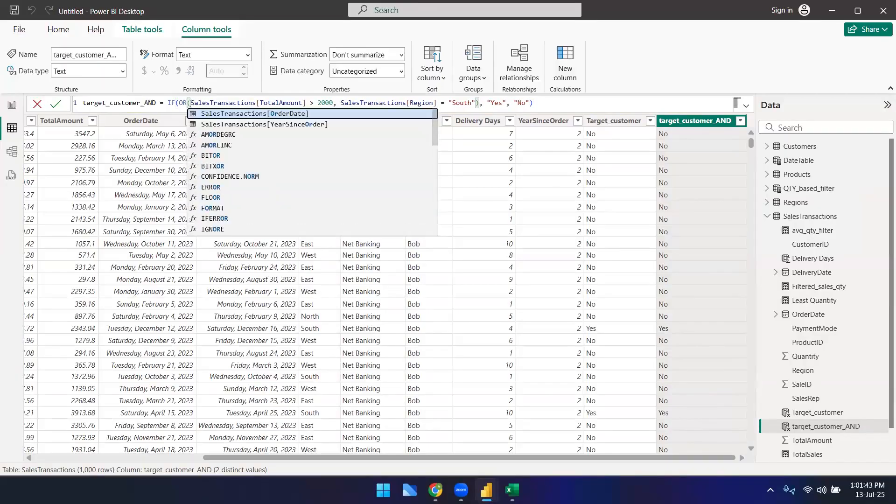
click(192, 102)
click(181, 102)
key(Return)
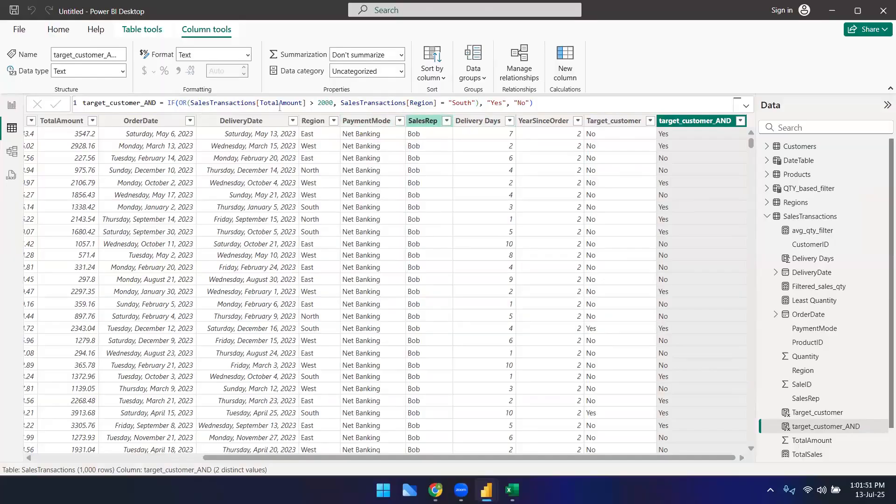
Step: Change OR back to AND in the target_customer_AND formula and commit it
click(188, 103)
key(BackSpace)
key(BackSpace)
text(AND)
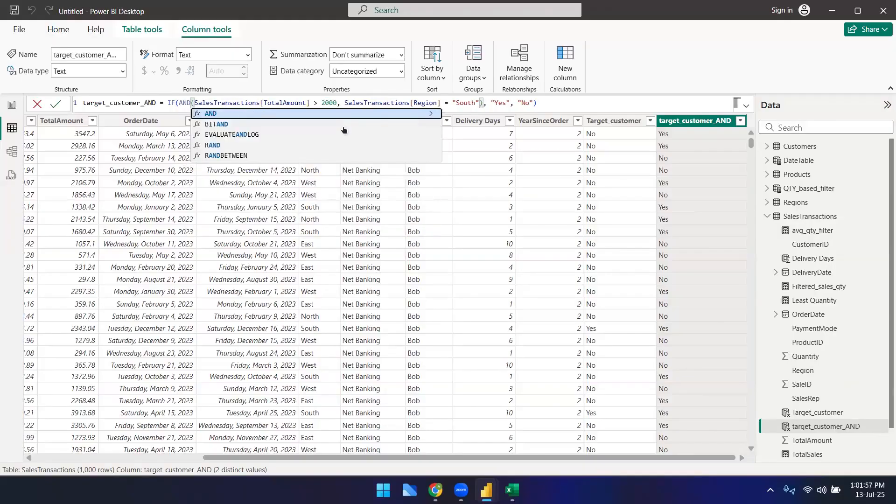
click(170, 103)
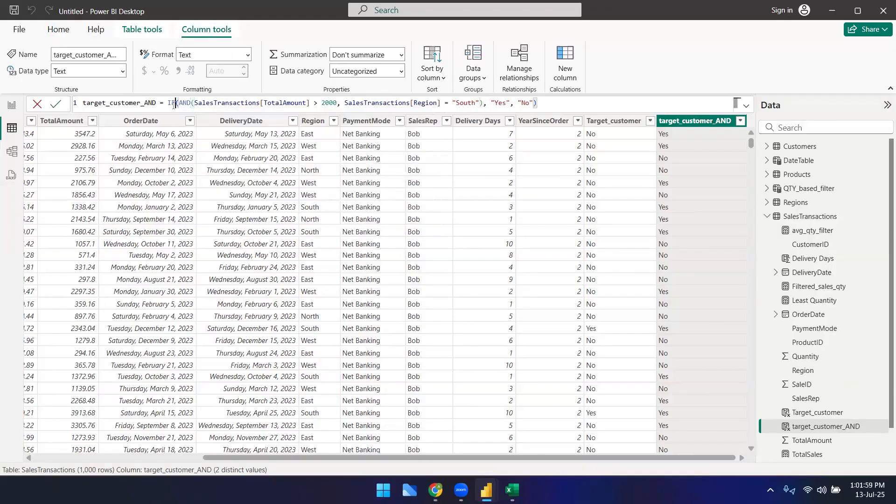
click(566, 102)
key(Return)
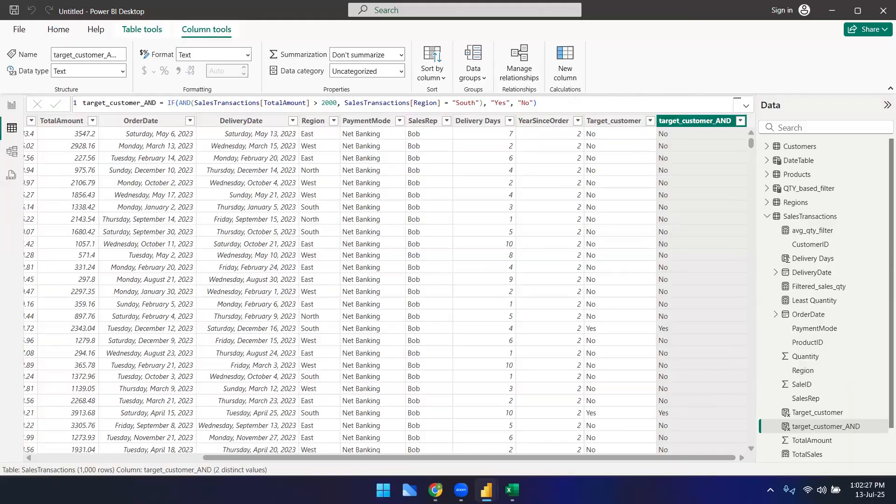
Step: Switch to the browser and review the Day 2 agenda topics on the OdinSchool course page
click(435, 490)
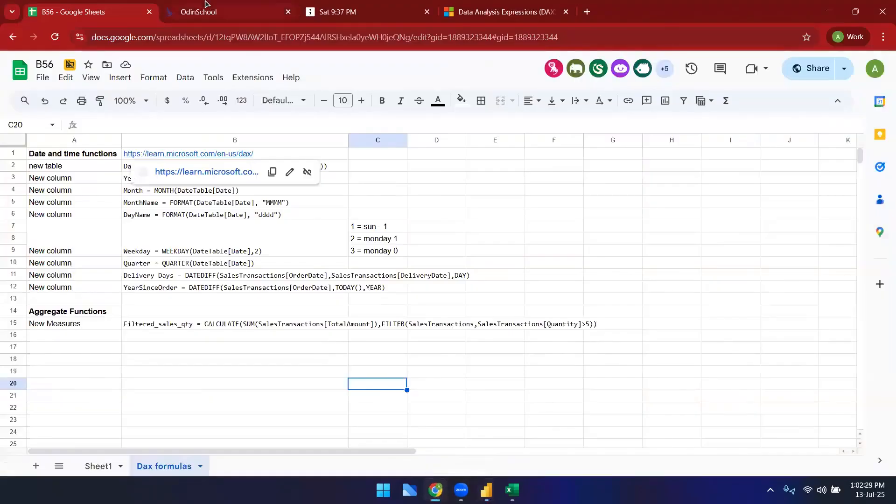
click(205, 12)
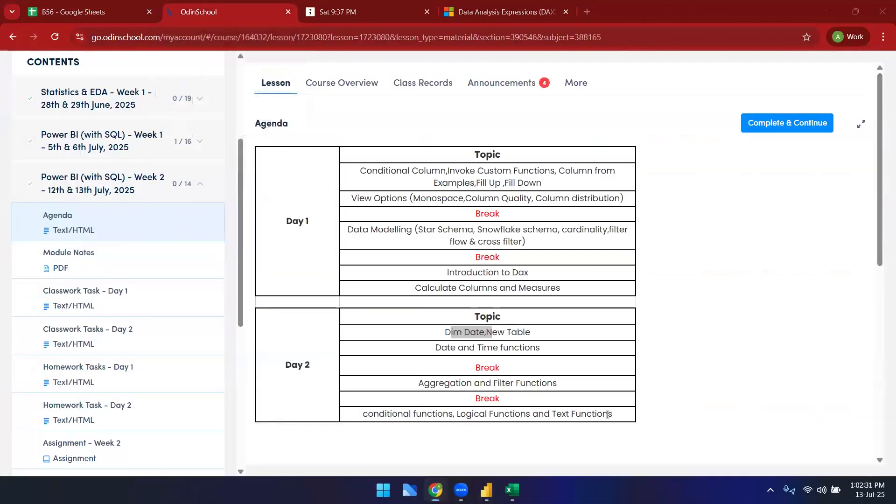
drag(624, 419, 472, 305)
click(476, 329)
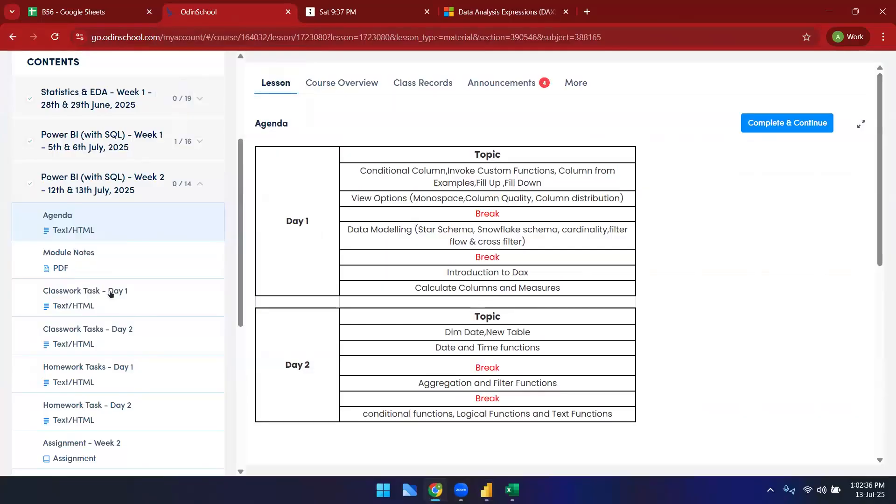
scroll(89, 313, down, 3)
scroll(103, 300, down, 1)
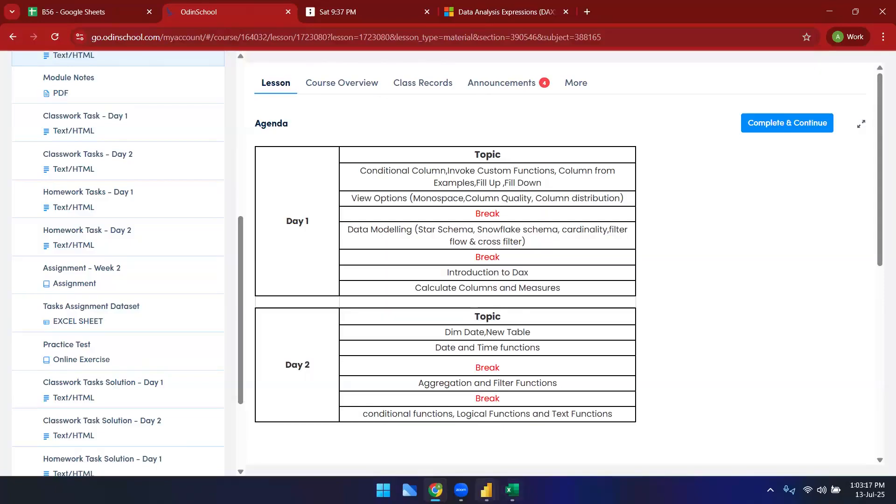
Step: Return to Power BI Desktop and add a new calculated column named Customer_Tier
mouse_move(486, 490)
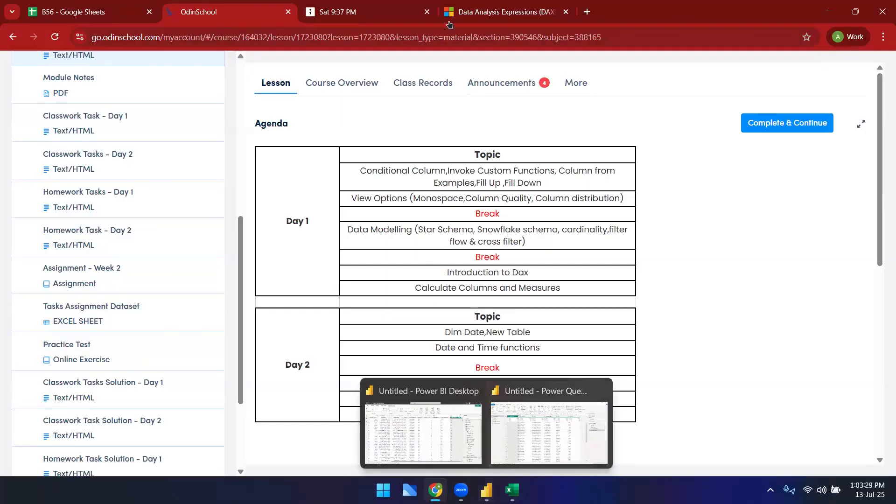
click(512, 490)
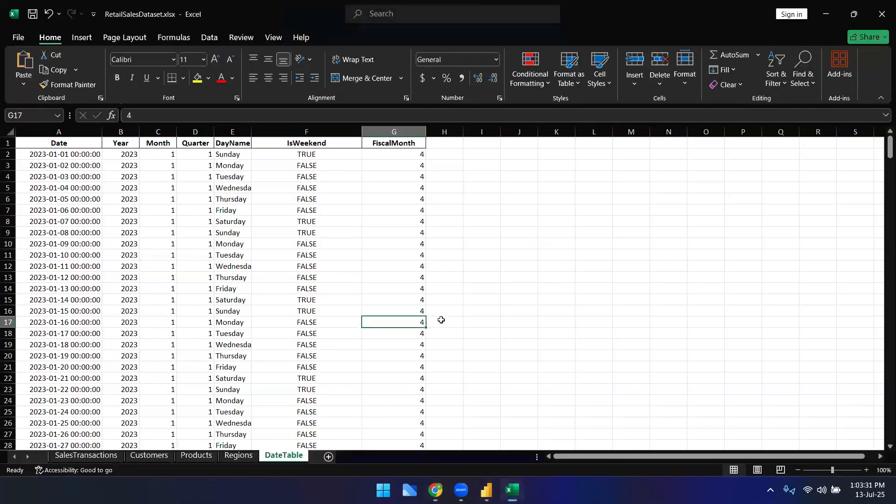
mouse_move(486, 490)
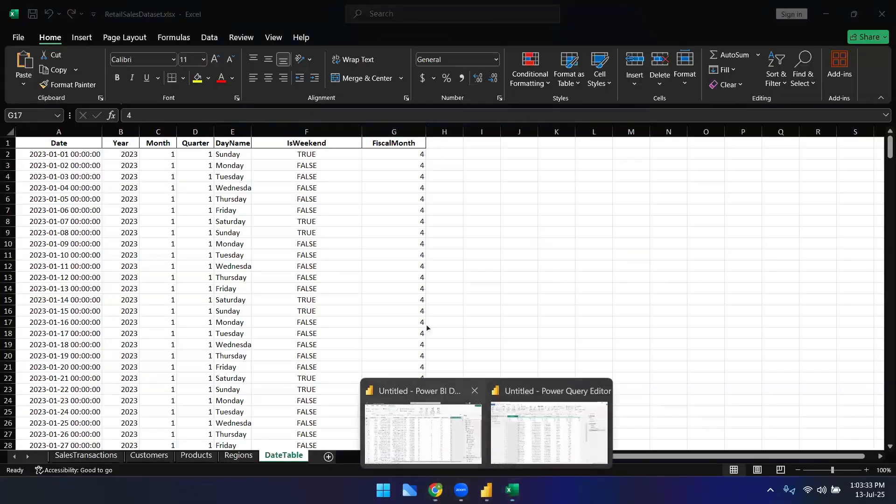
click(453, 427)
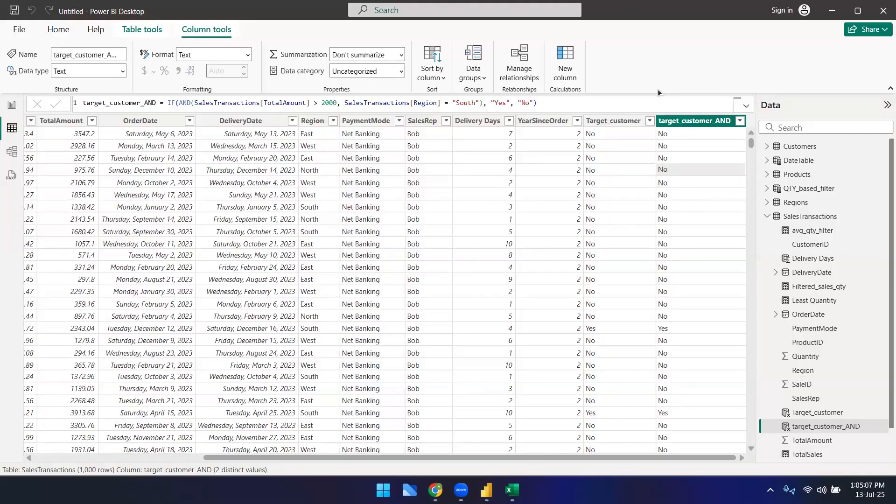
click(564, 69)
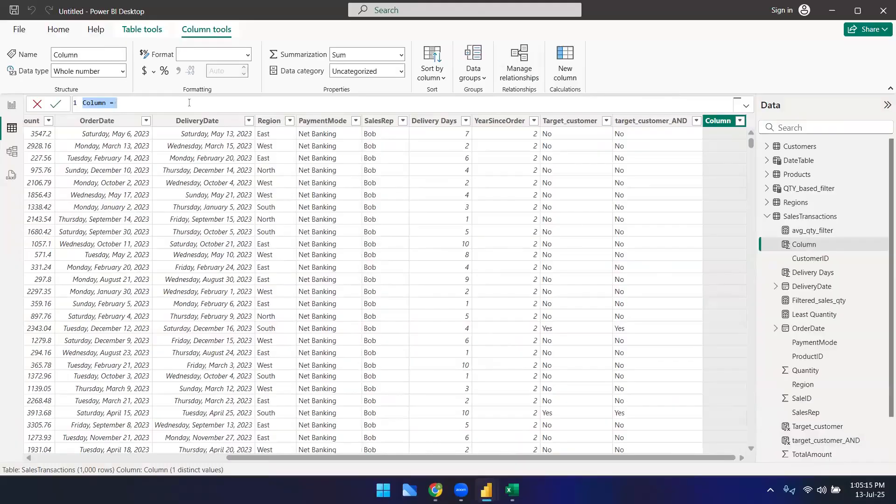
text(Cs)
key(BackSpace)
text(ustomer_Tier)
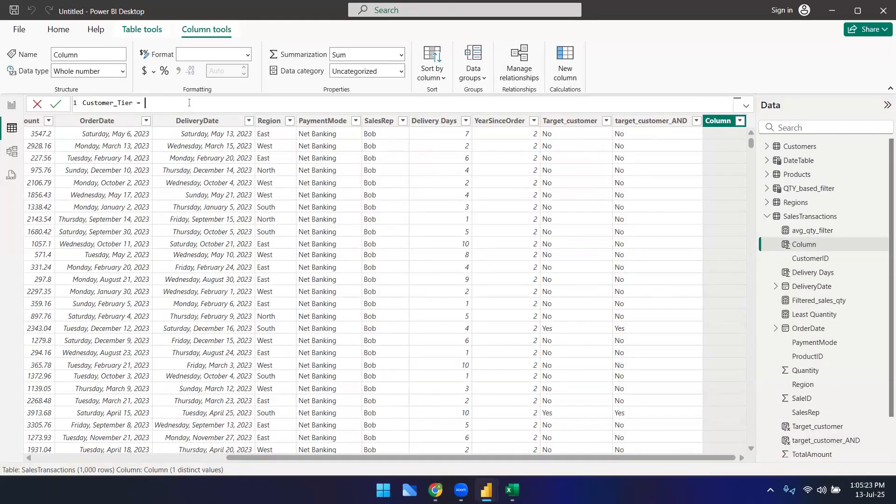
text( = IF(cus)
text(t)
Step: Begin the Customer_Tier formula with an IF that returns "Platinum" when SalesTransactions[TotalAmount] >= 3000
key(Down)
key(BackSpace)
key(BackSpace)
key(BackSpace)
key(BackSpace)
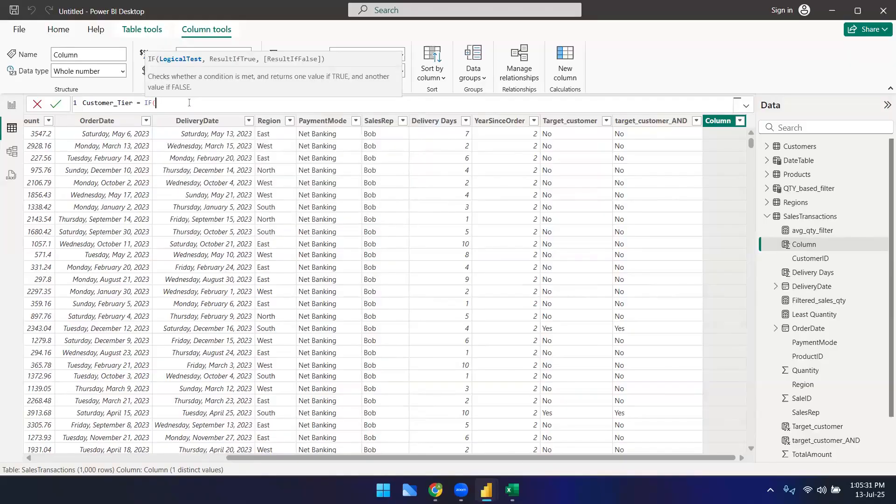
text(tot)
key(Down)
key(Down)
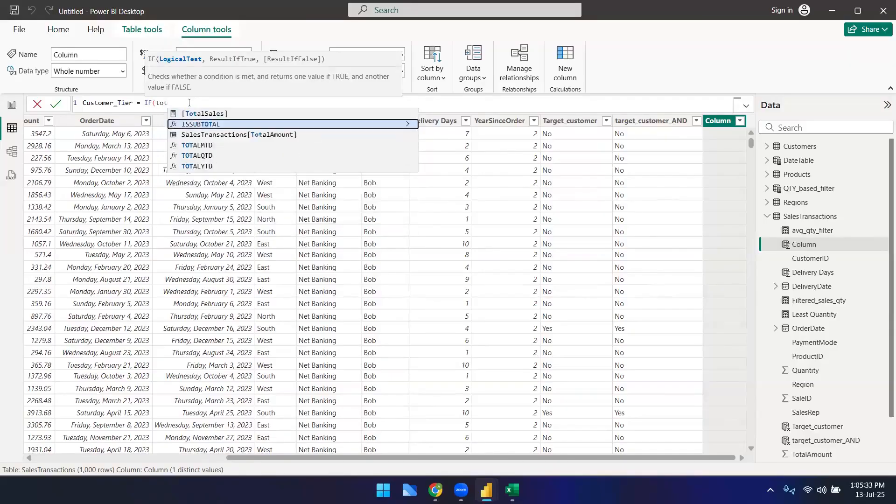
key(Tab)
text(>)
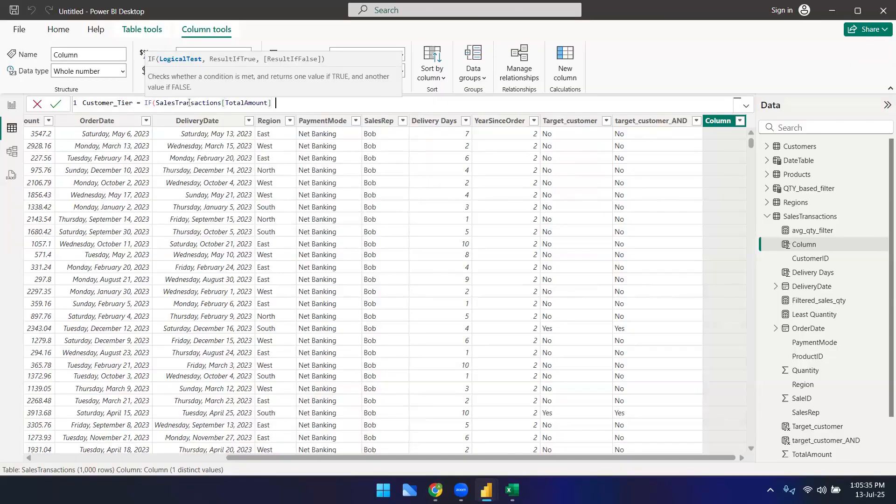
text(= 3000, "Platinum")
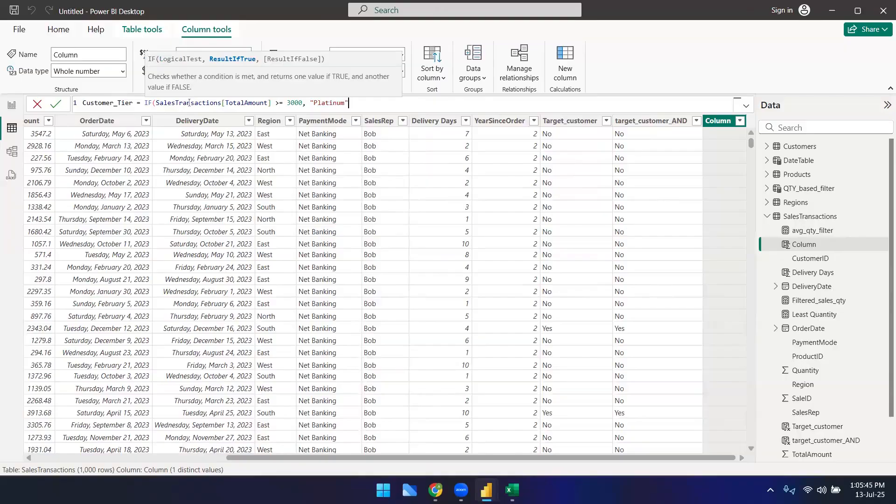
text(, I)
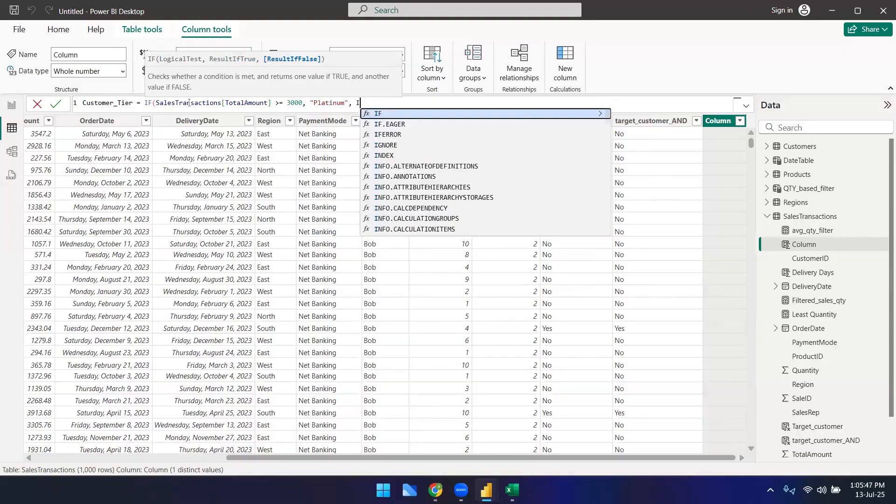
text(F()
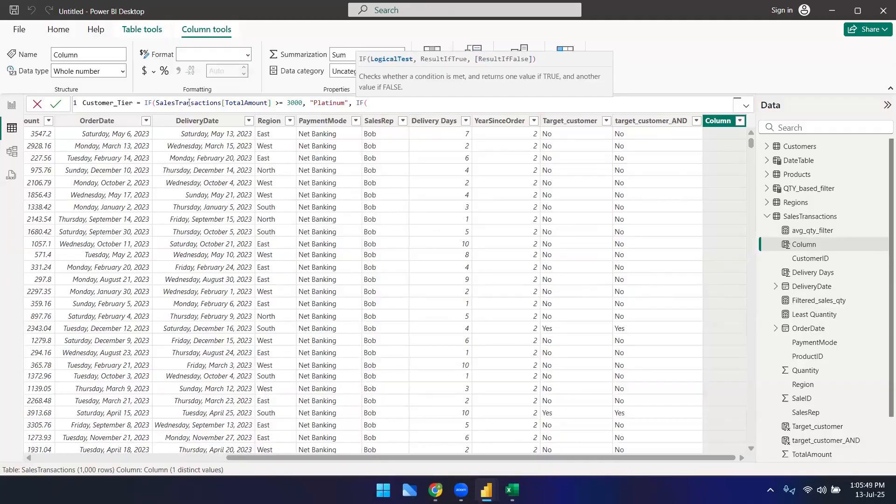
text(tot)
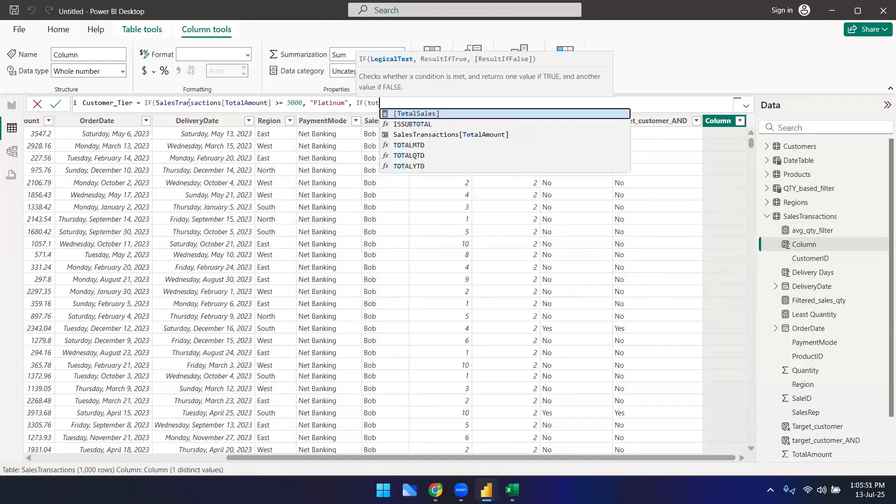
Step: Nest a second IF returning "Gold" when SalesTransactions[TotalAmount] >= 2000
key(Down)
key(Tab)
text(>= 2000, "Gold")
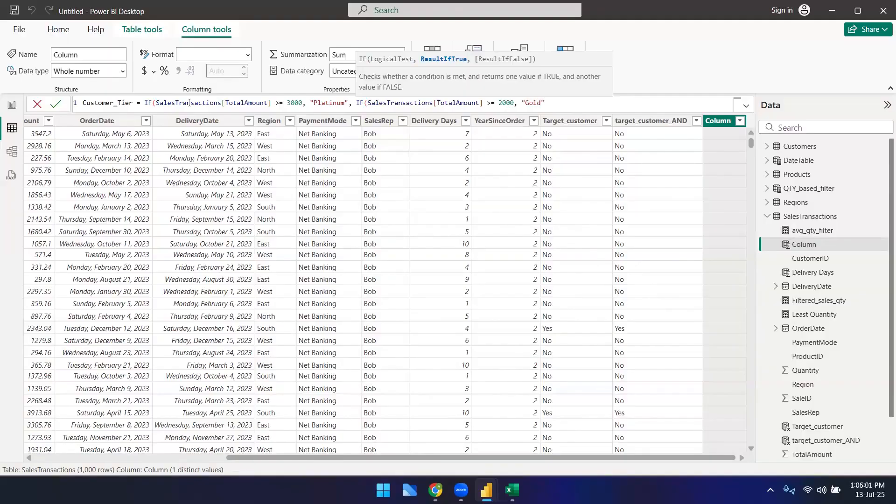
text(,)
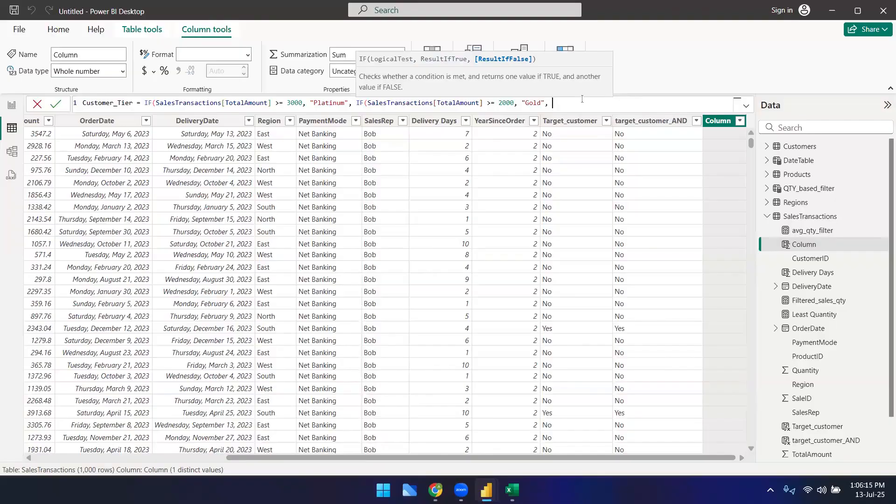
Step: Nest a third IF returning "Silver" when SalesTransactions[TotalAmount] >= 1000
text(IF()
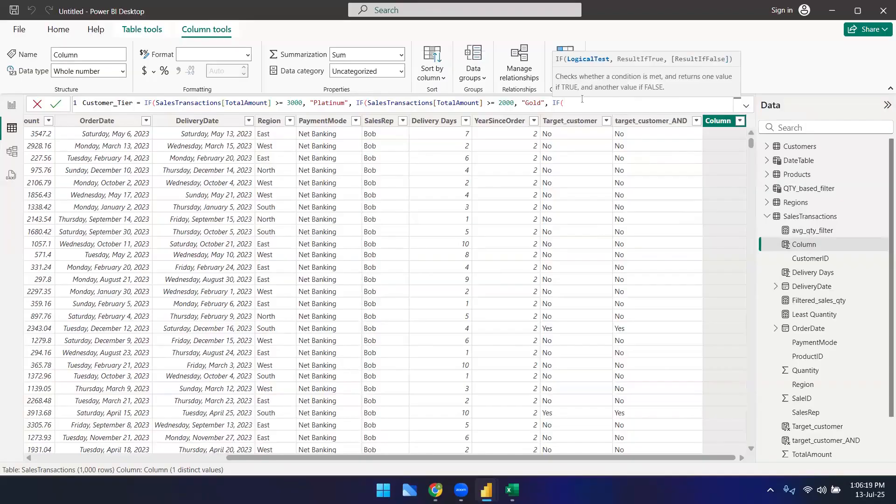
text(sale)
key(BackSpace)
key(BackSpace)
key(BackSpace)
key(BackSpace)
text(tot)
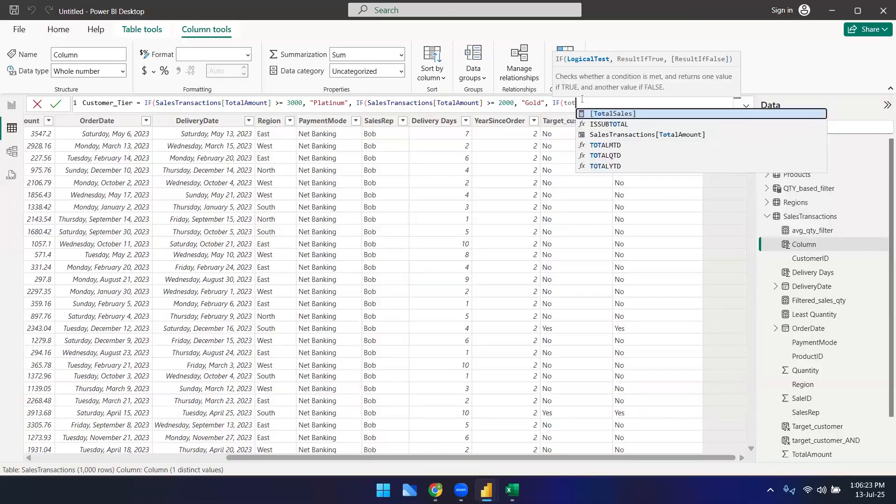
key(Down)
key(Down)
key(Tab)
text(>=)
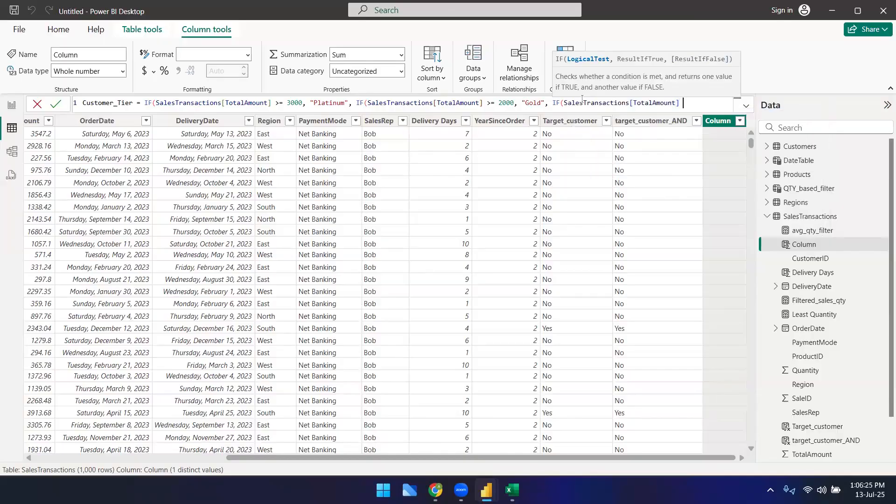
text( 1000, "Silver)
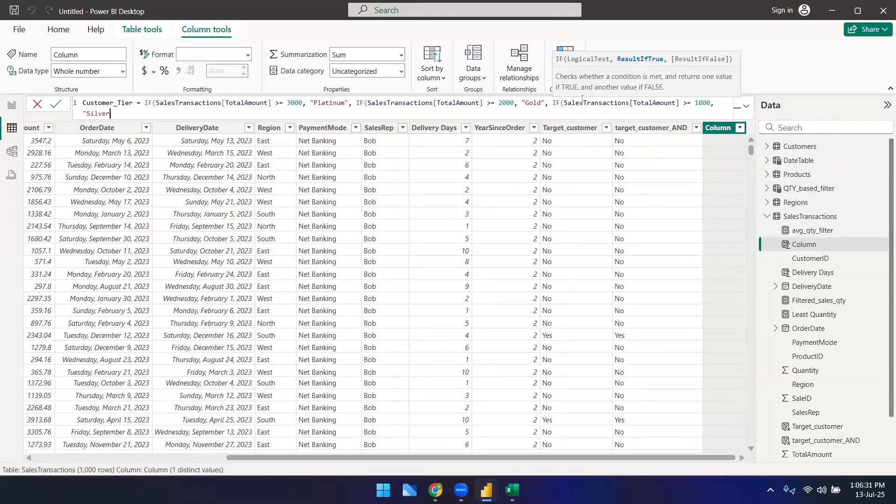
text(",)
text( "Reg)
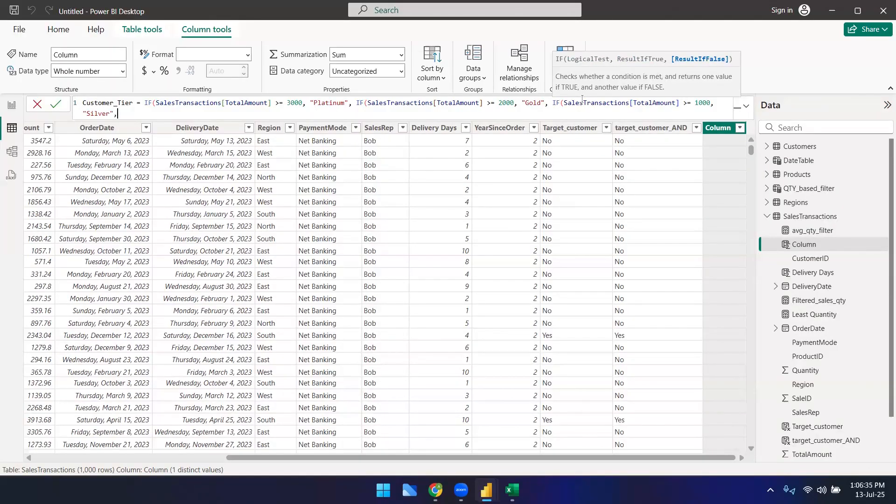
text(ular"))
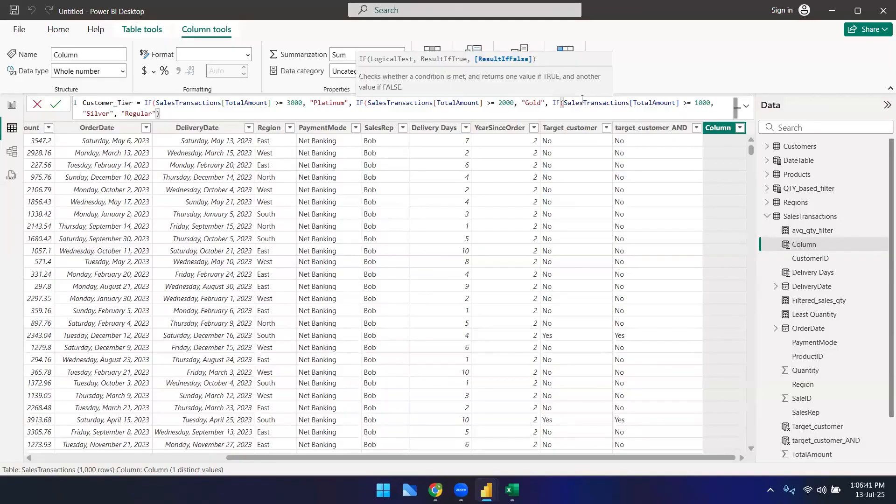
text()))
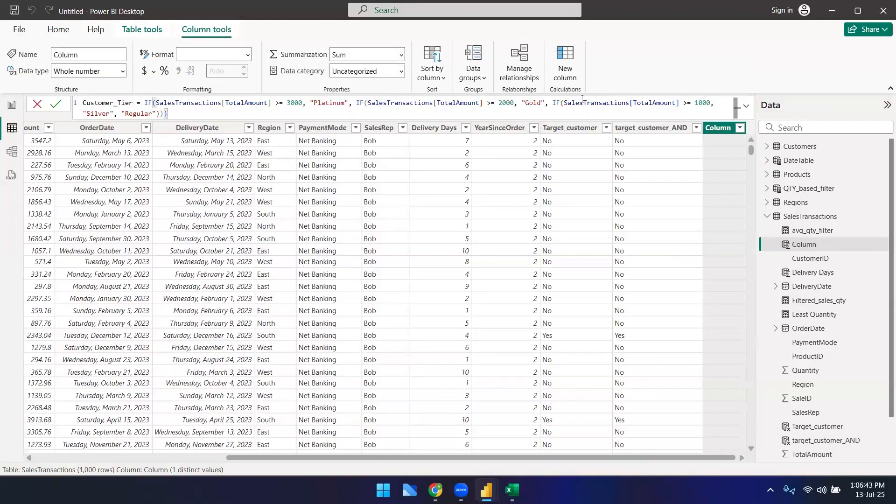
Step: Add "Regular" as the final fallback, close all nested IFs, and commit the Customer_Tier column
double_click(359, 103)
click(558, 114)
key(Return)
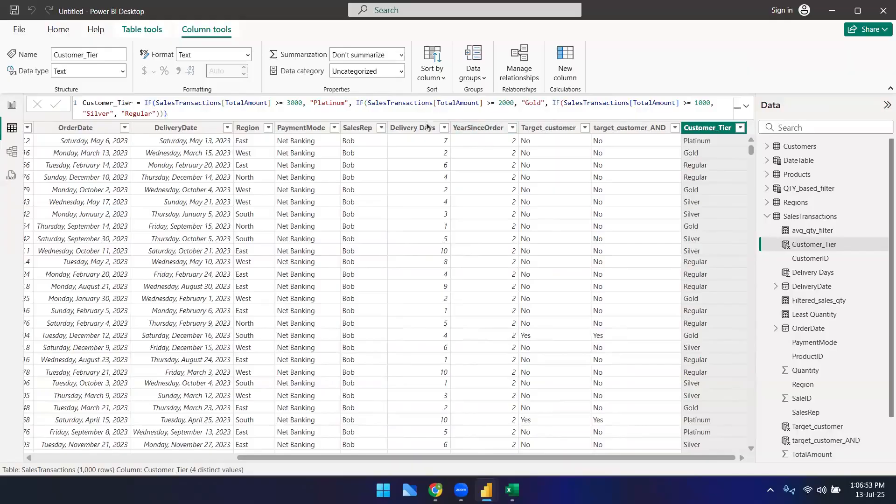
Step: Review the nested IF thresholds and tier labels in the Customer_Tier formula
click(342, 104)
click(343, 104)
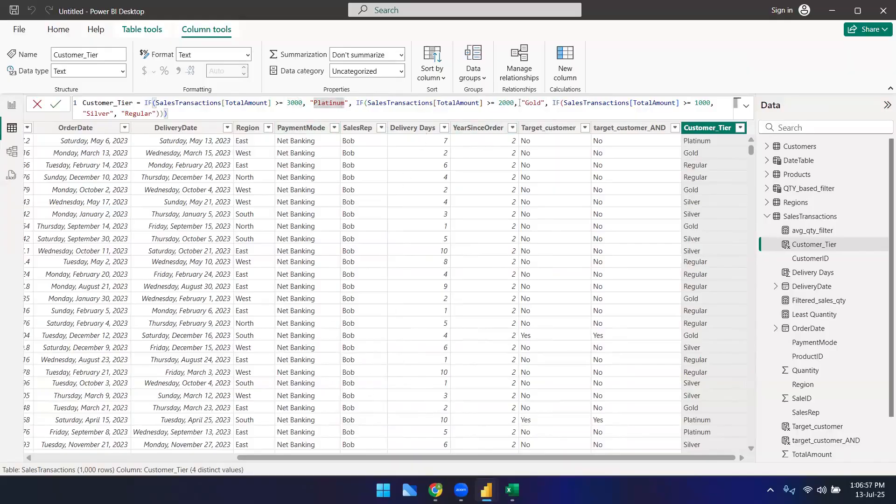
click(488, 103)
drag(487, 102, 515, 103)
click(533, 103)
click(692, 103)
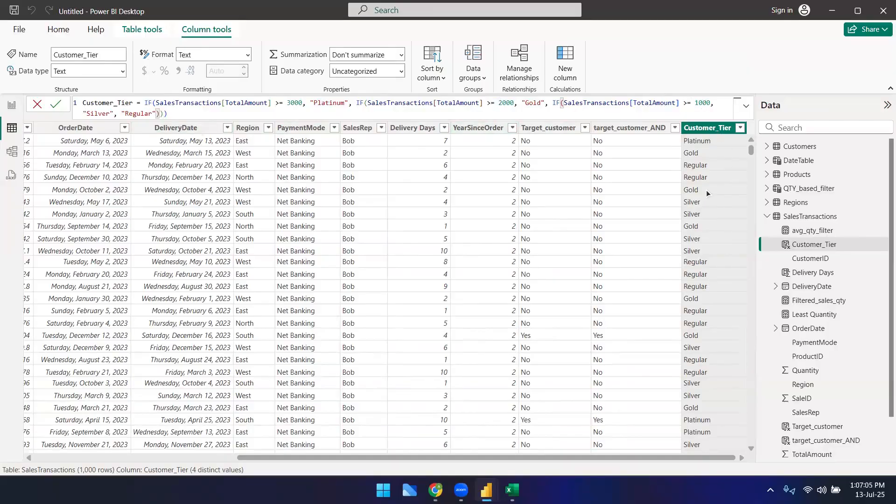
drag(391, 452, 254, 452)
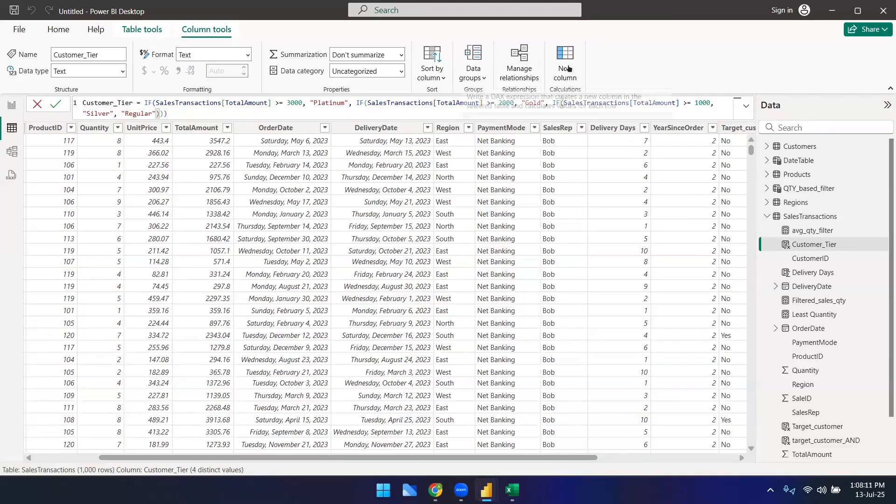
Step: Add a new calculated column named Target_customer_AND and start its formula with IF(AND(
click(309, 173)
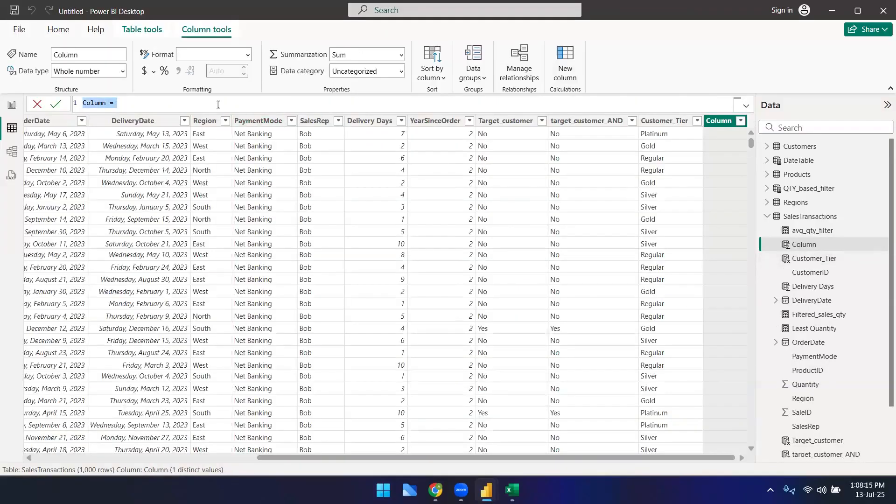
text(Target)
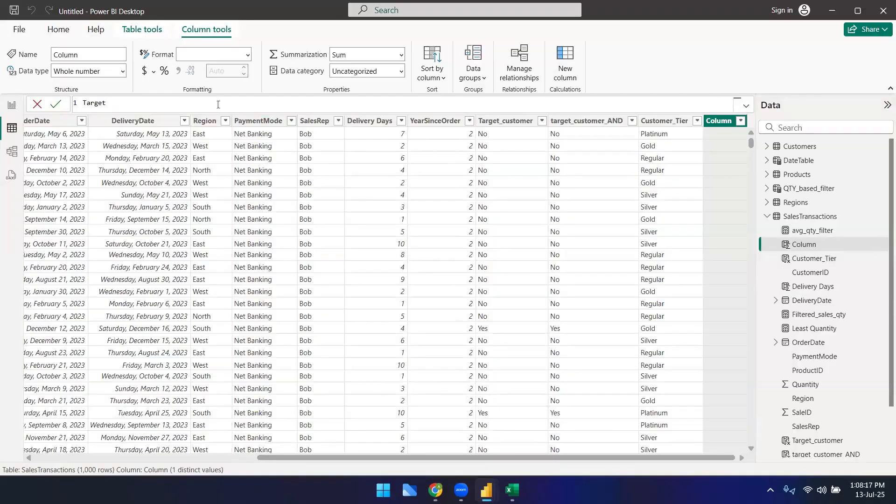
text(_customer)
key(BackSpace)
text(_AND = if)
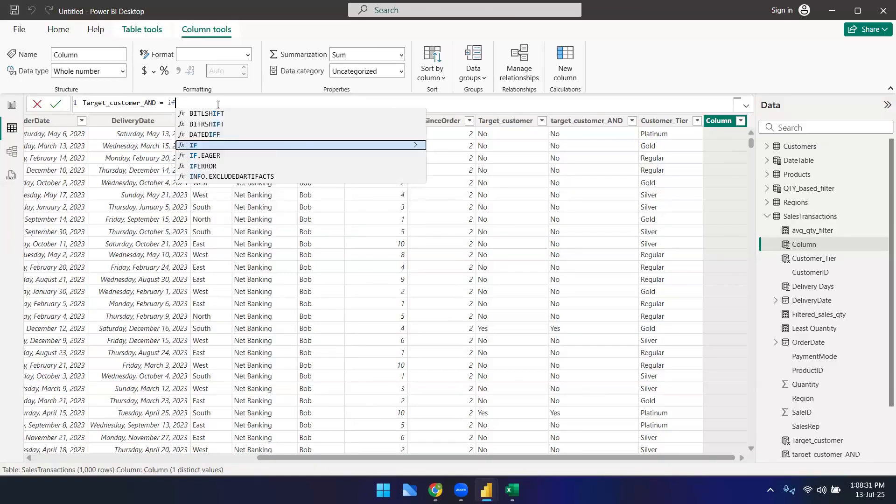
text((AND()
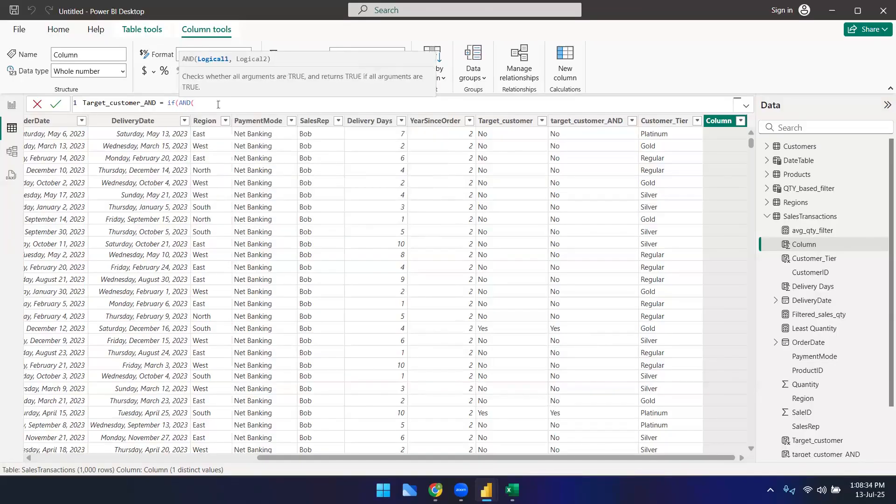
text(sale)
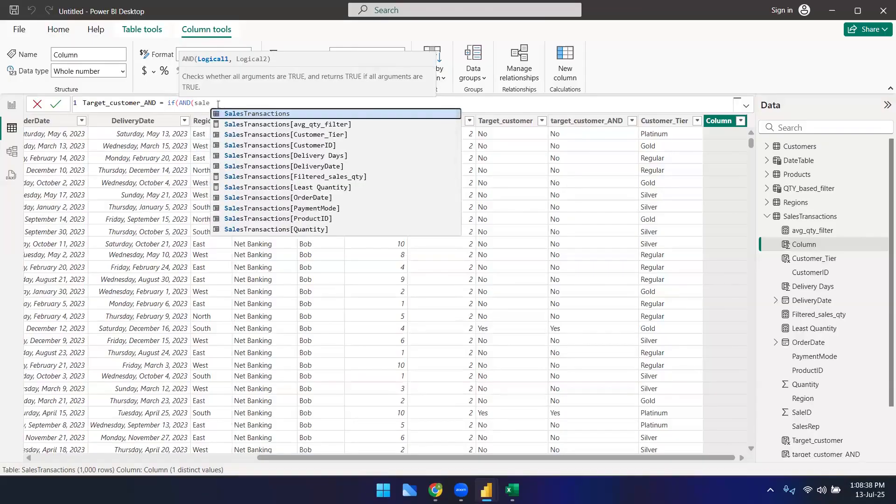
Step: Enter SalesTransactions[TotalAmount] >= 2000 as the first AND condition
key(Down)
key(Down)
key(Down)
key(Down)
key(Down)
key(Down)
key(Down)
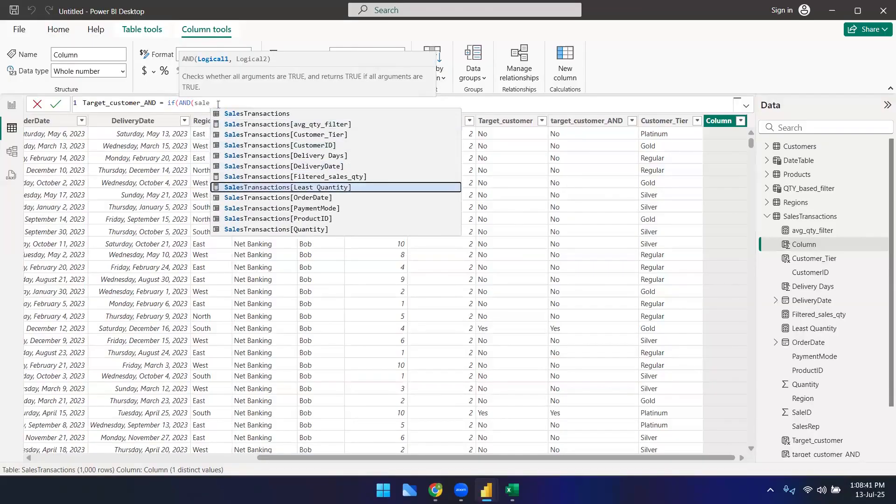
key(Up)
key(Up)
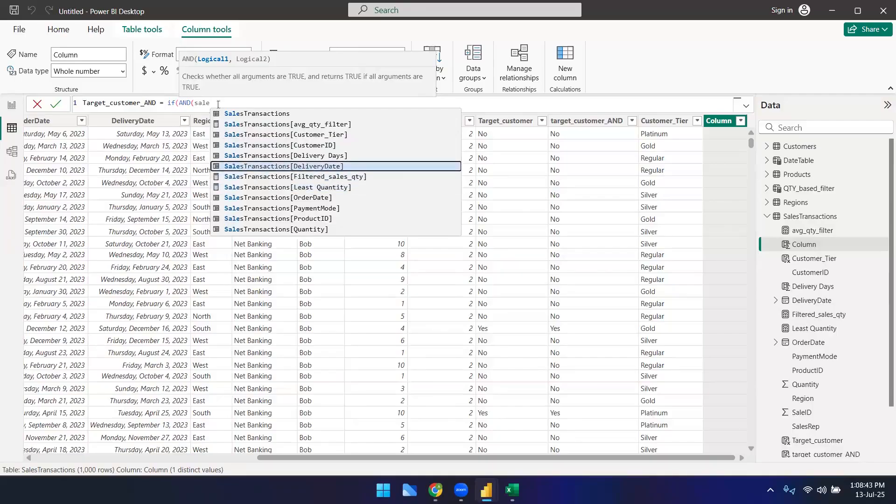
key(BackSpace)
key(BackSpace)
key(BackSpace)
key(BackSpace)
text(tot)
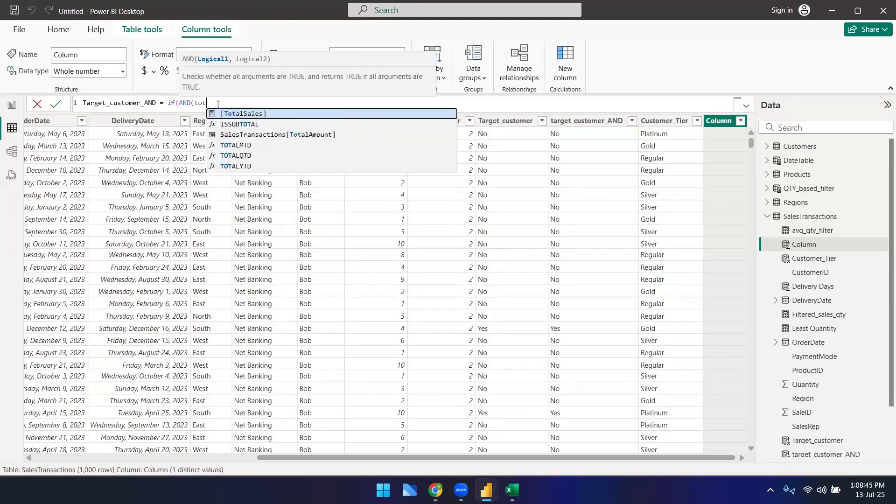
key(Down)
key(Down)
key(Tab)
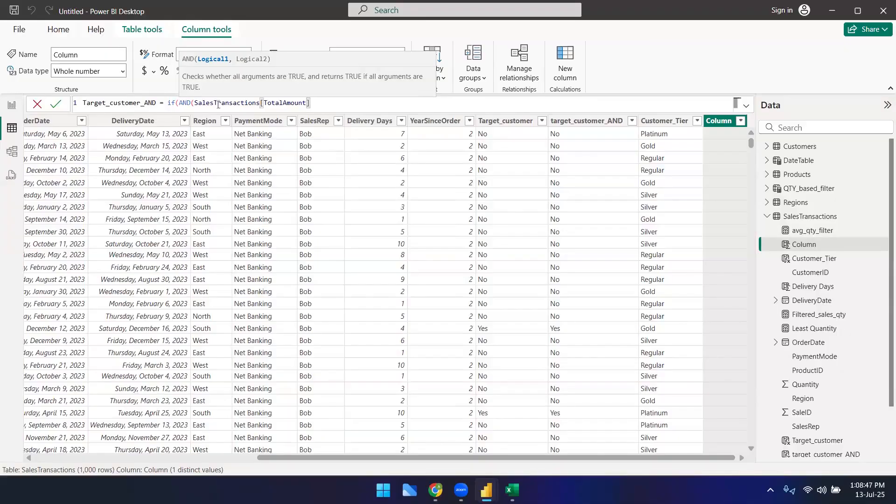
text(> = 2000,)
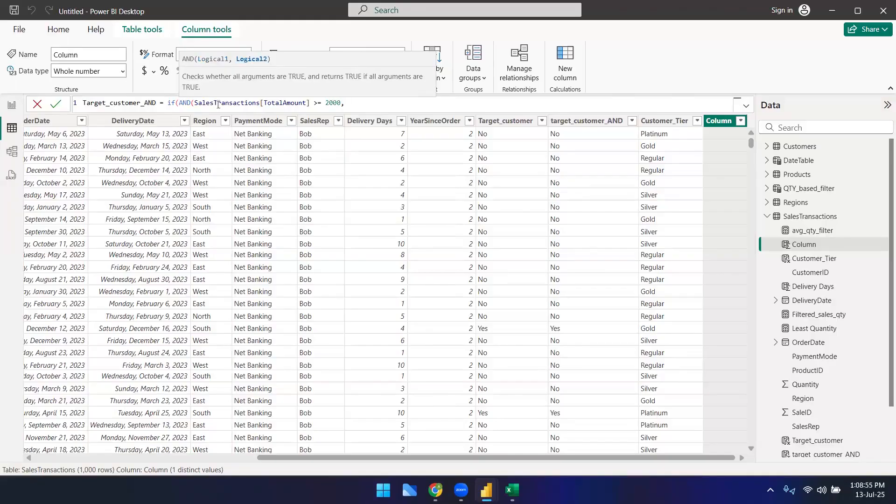
text(AND()
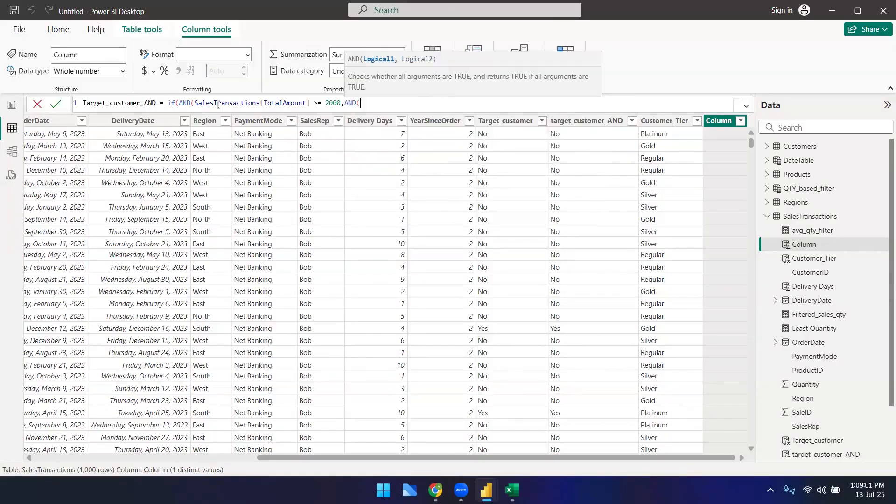
Step: Add a nested AND as the second condition, requiring Region = "South" and PaymentMode = "Net Banking", and close both ANDs
text(SalesTransactions[Region] =)
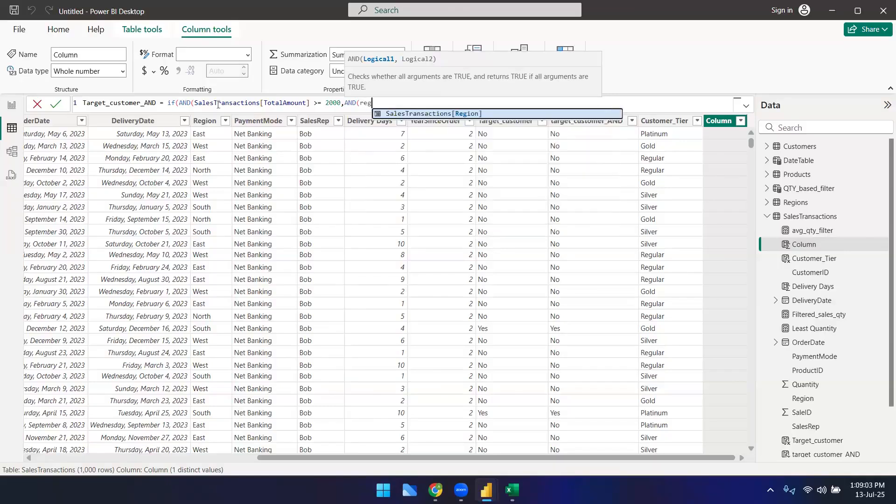
text( ")
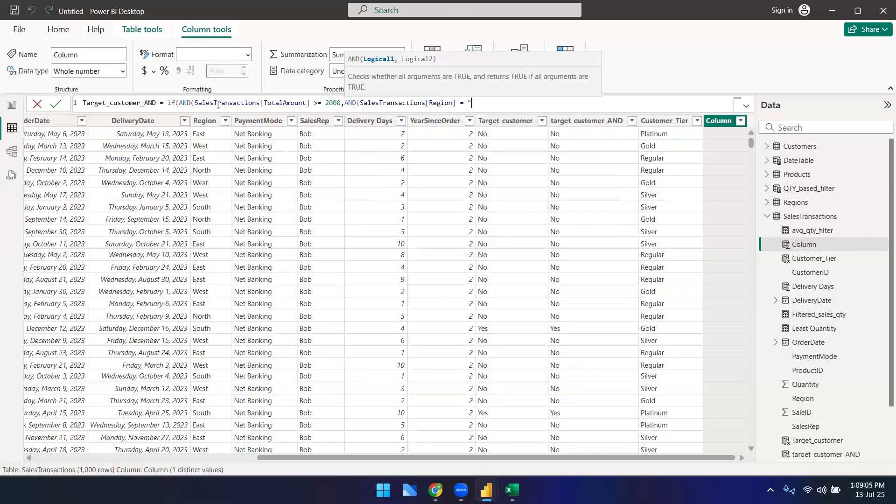
text(South", pay)
key(Tab)
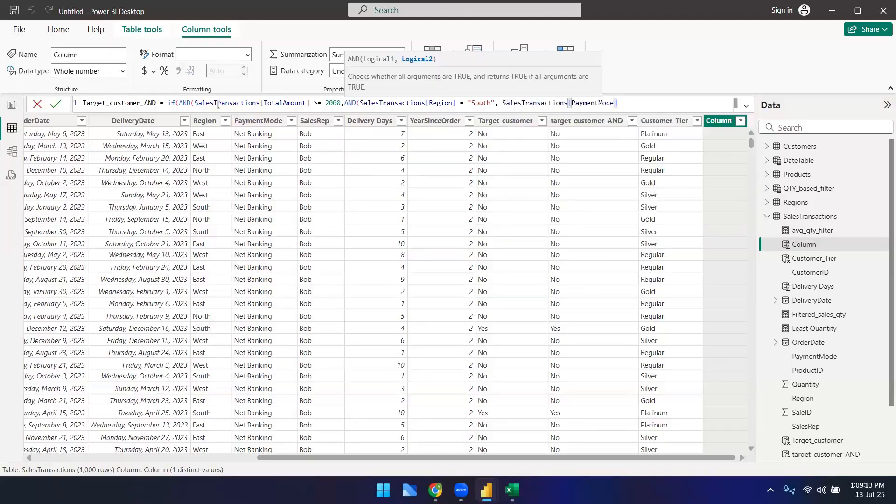
text(= "Net Banking"))
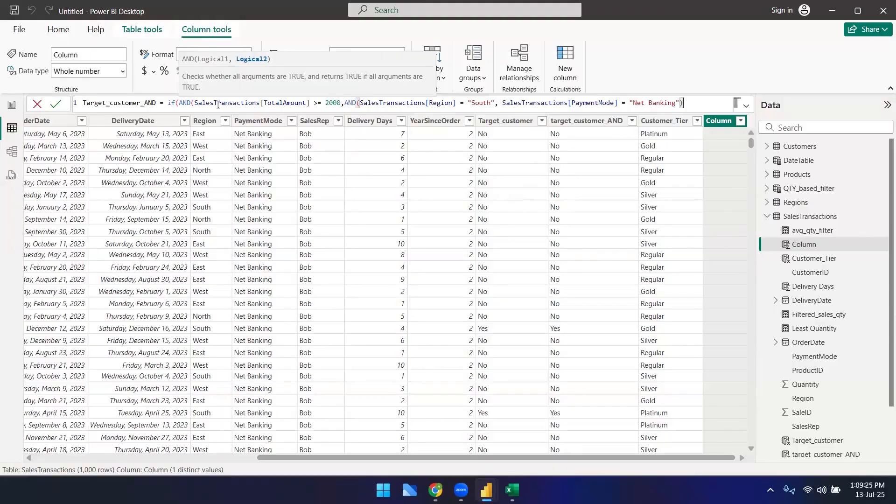
text())
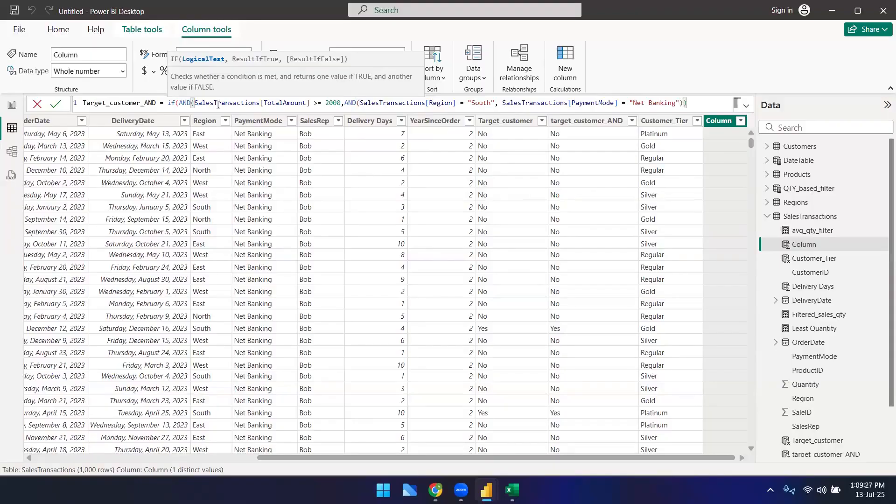
text(, ")
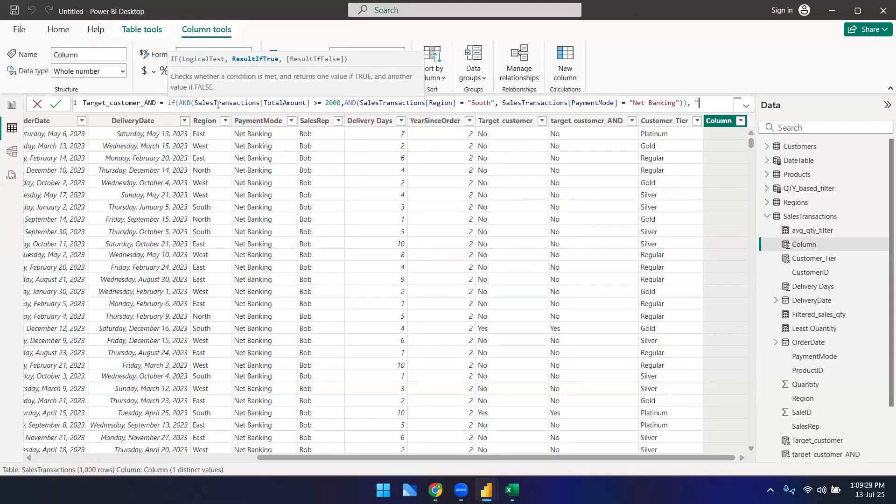
text(Yes",")
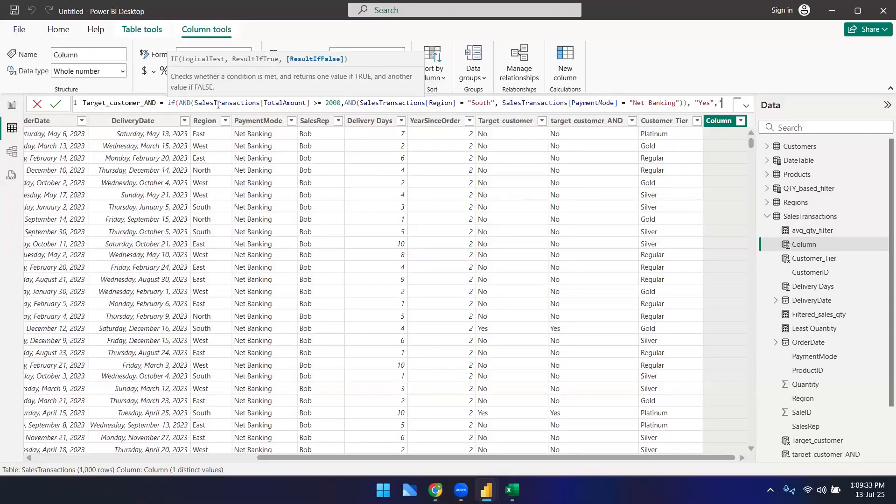
text(No"))
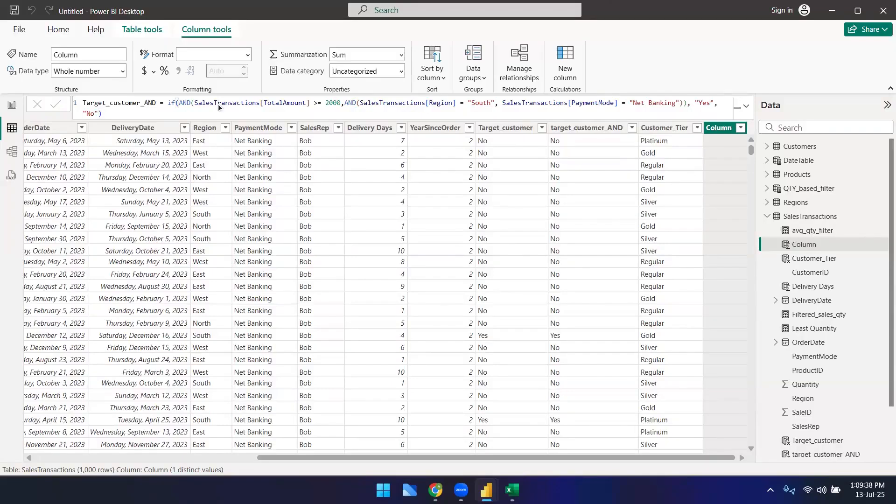
Step: Complete the IF with "Yes" and "No" results and try to commit the column
key(Return)
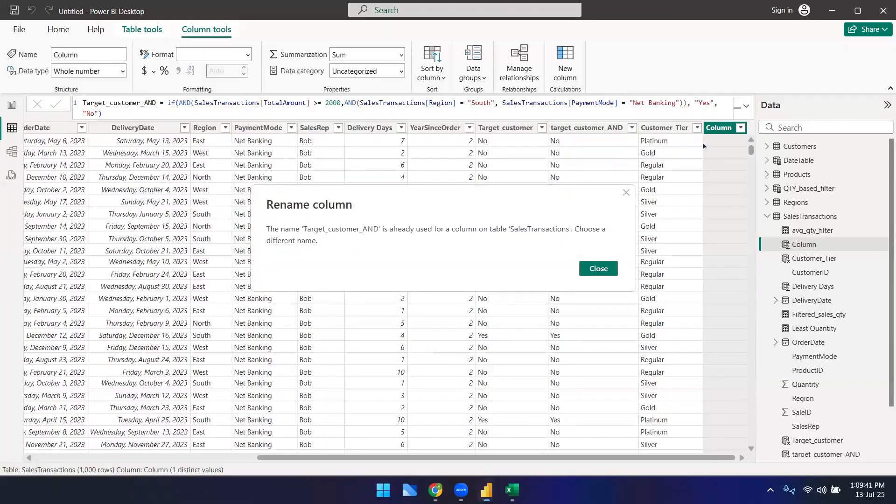
key(Escape)
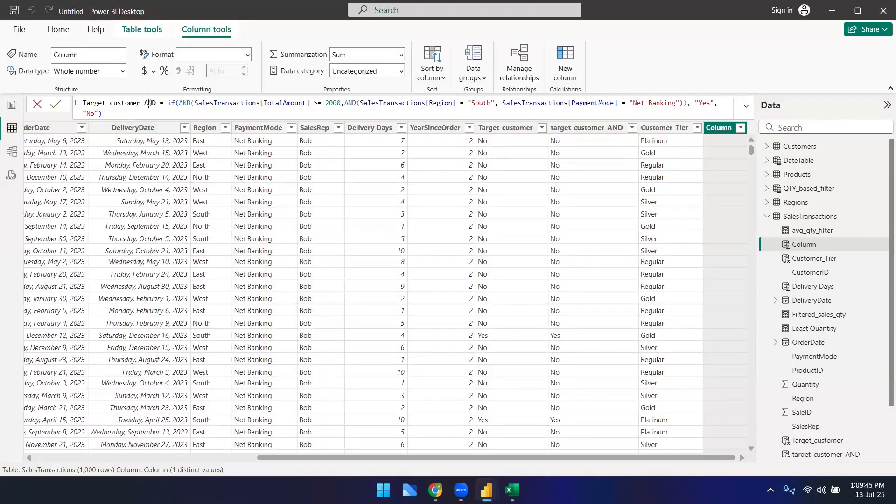
Step: Rename the new column to Target_customer_AND_nested and commit the formula
double_click(148, 103)
click(157, 103)
text(_nested)
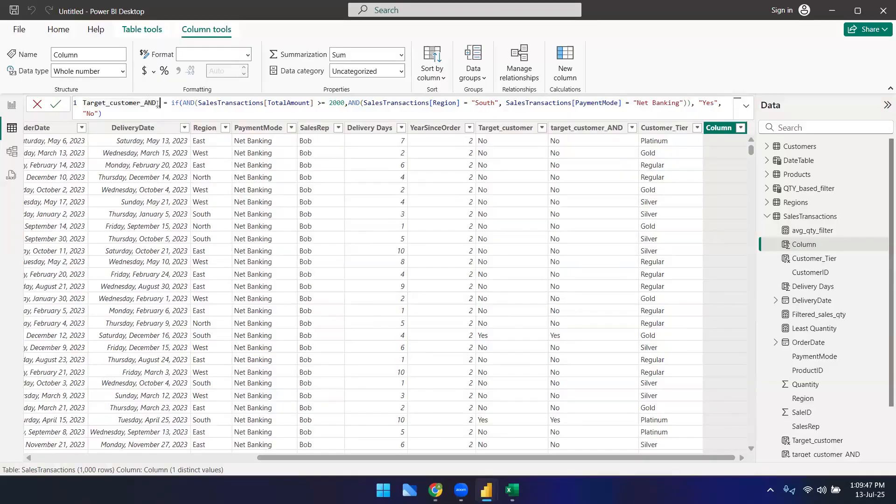
key(Return)
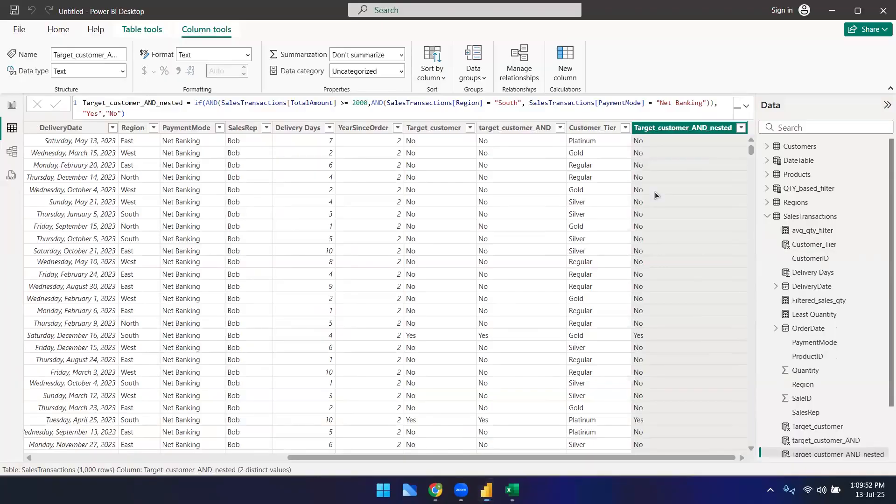
Step: Inspect the matching parentheses of the IF and nested AND functions in the formula
scroll(716, 268, down, 3)
scroll(698, 270, up, 3)
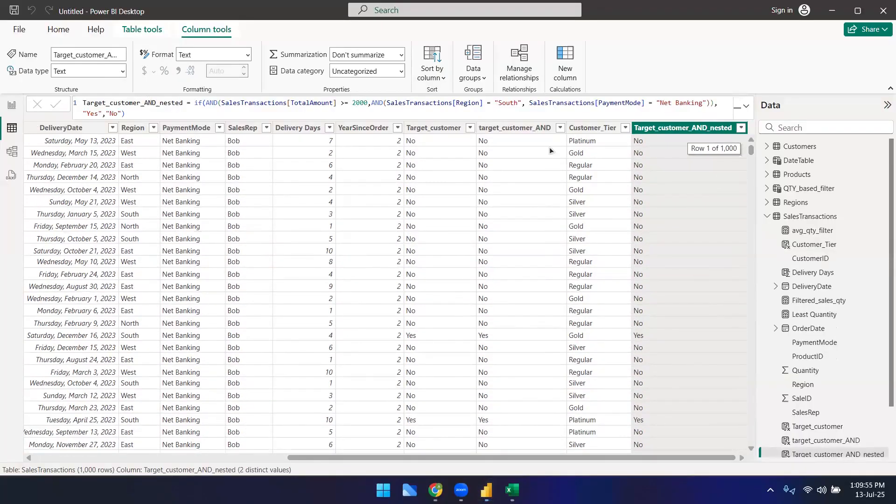
click(379, 102)
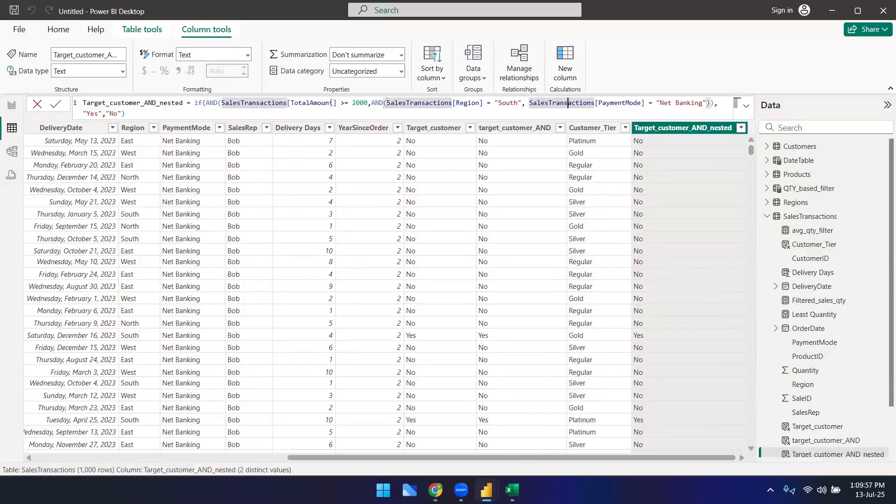
click(376, 103)
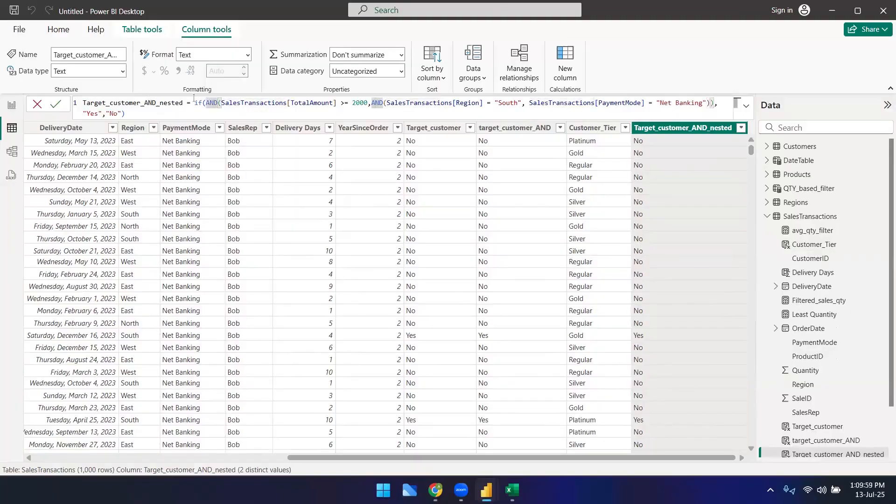
click(453, 103)
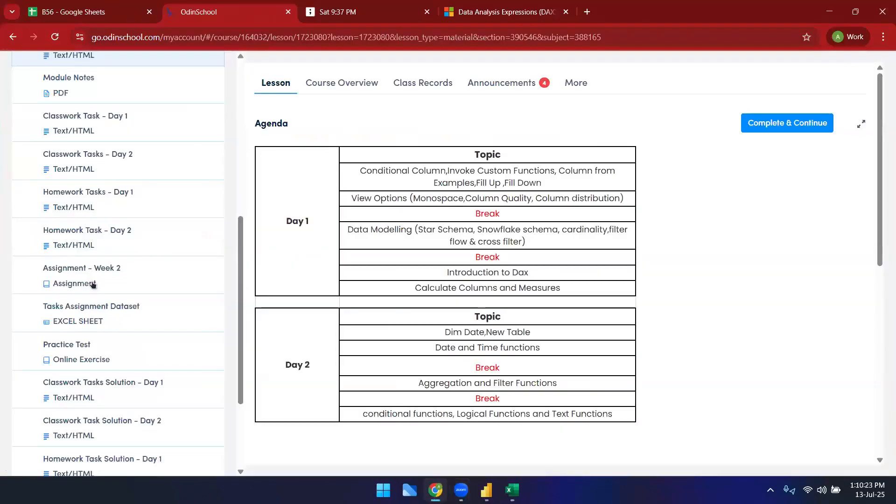
Step: Switch to the OdinSchool course page in the browser and collapse the Power BI Week 2 section
scroll(95, 284, up, 5)
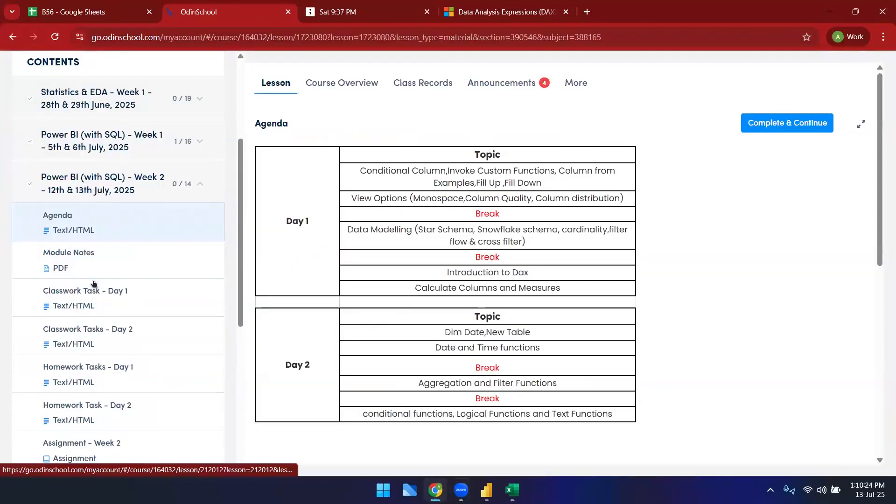
click(162, 196)
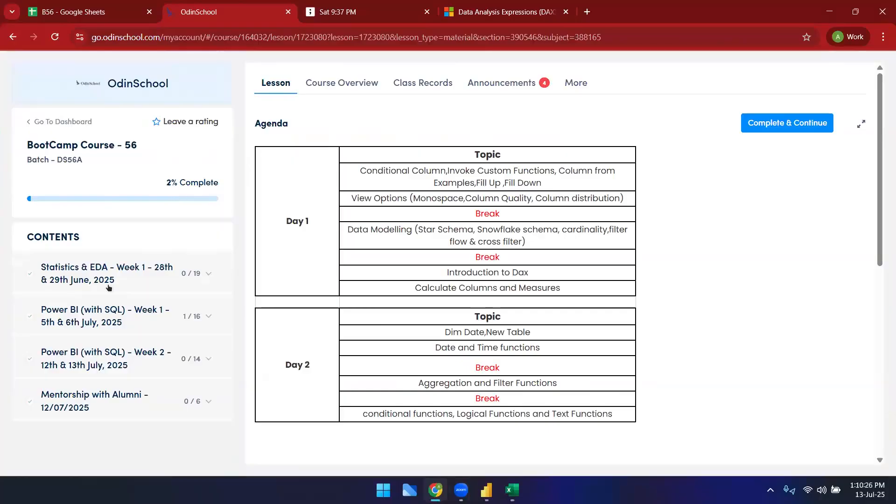